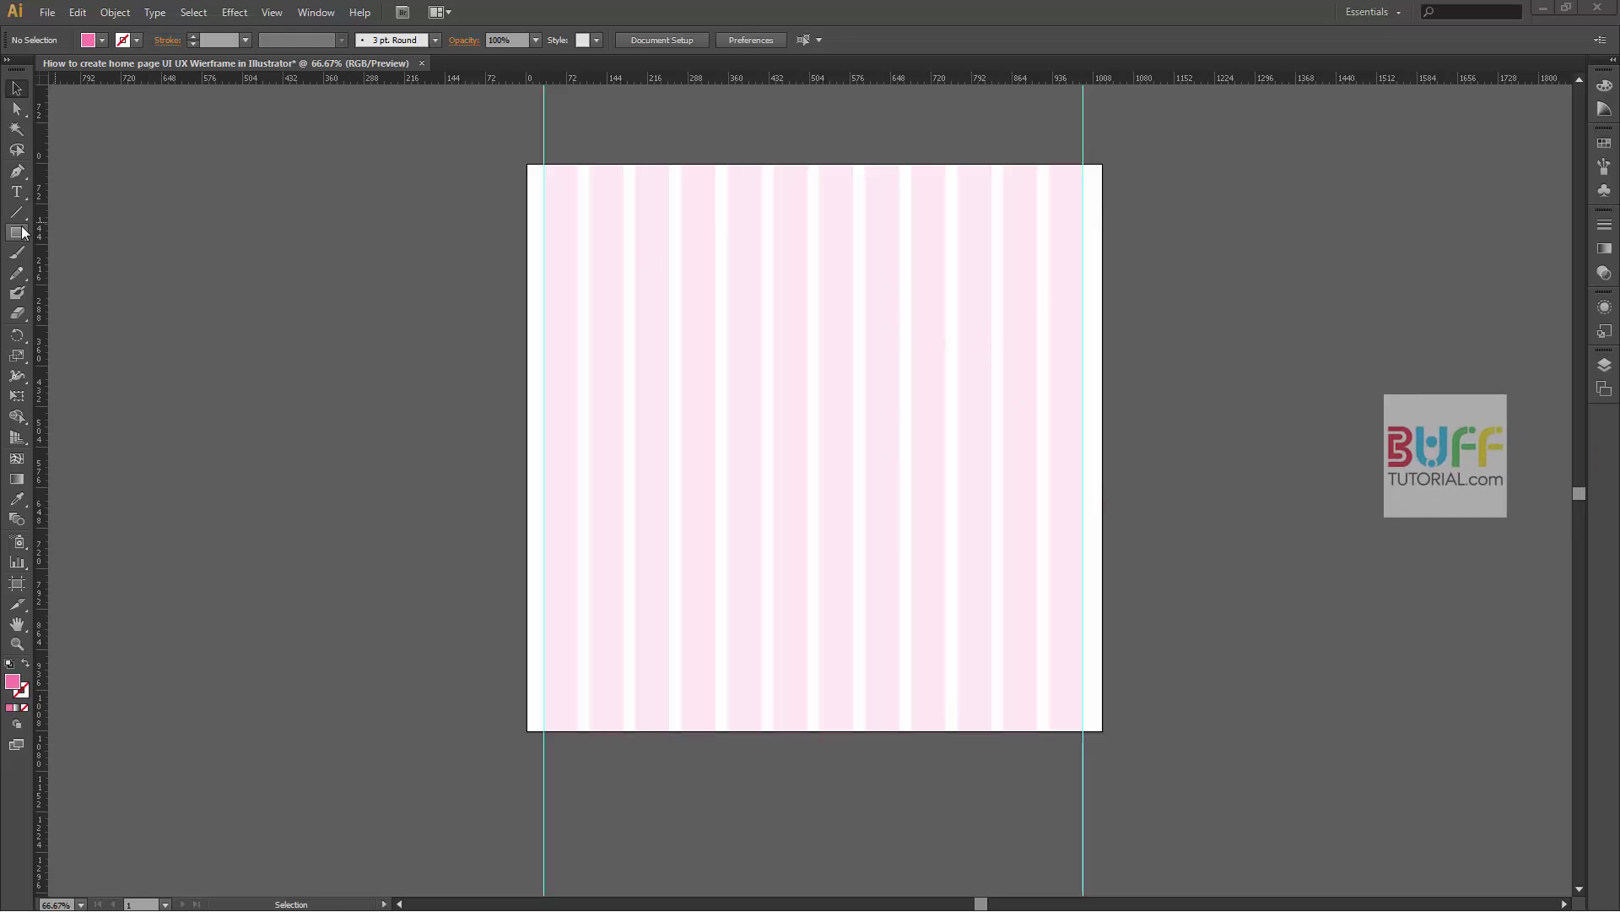
# - Draw a dark grey header rectangle across the top grid columns, then switch to the cheatsheet
pyautogui.moveTo(23, 233); pyautogui.dragTo(105, 230)
pyautogui.moveTo(542, 194); pyautogui.dragTo(1084, 387)
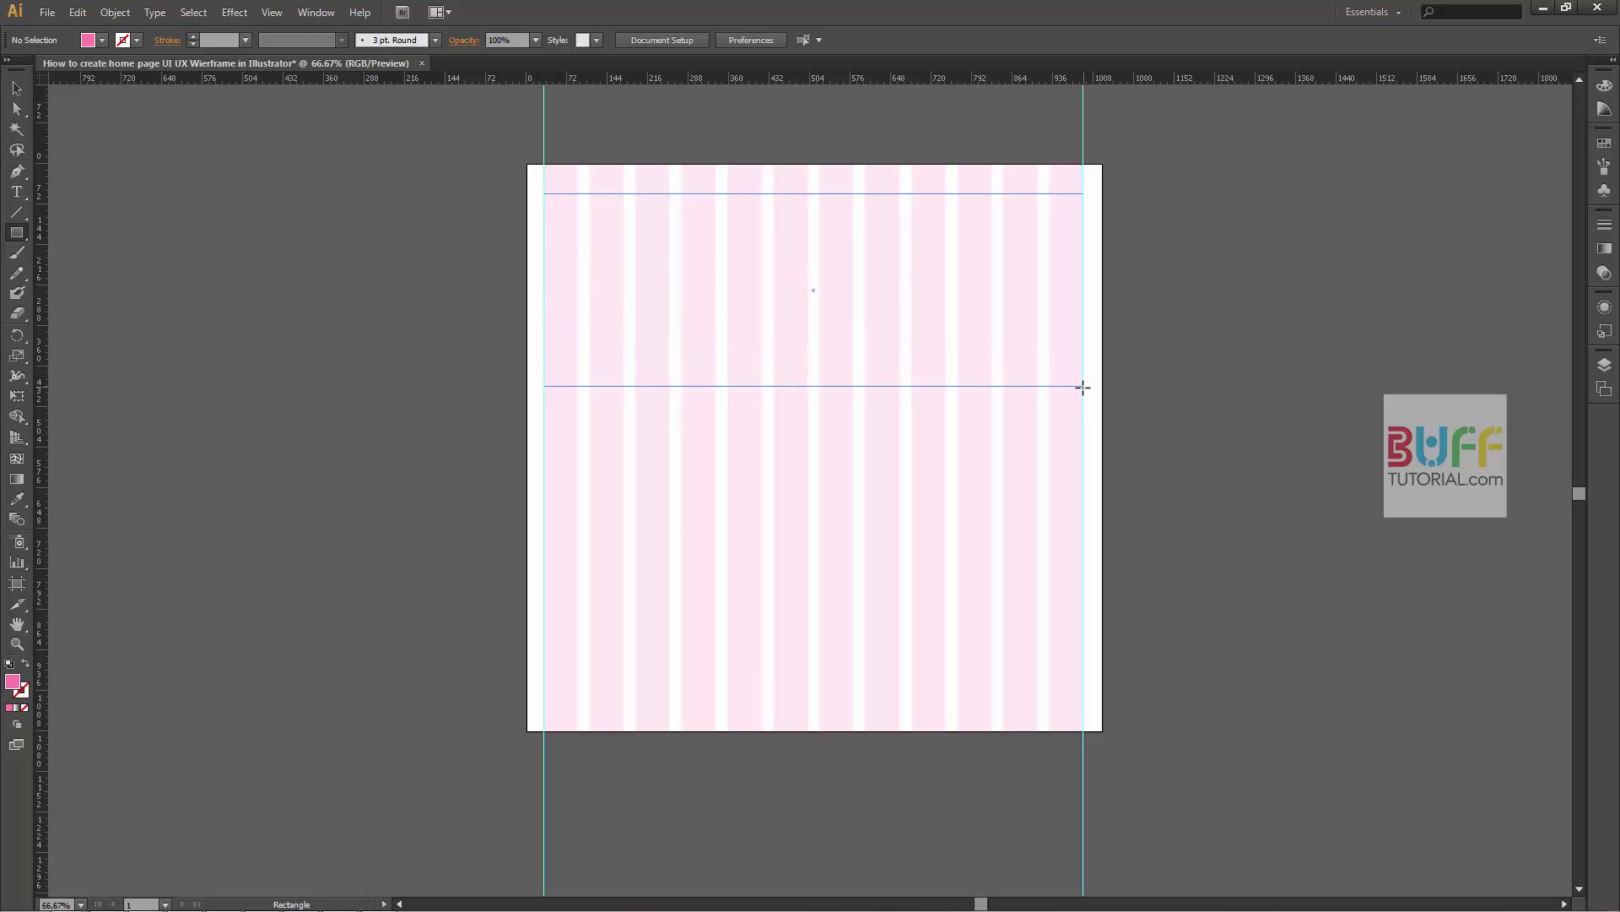
pyautogui.click(87, 40)
pyautogui.click(69, 118)
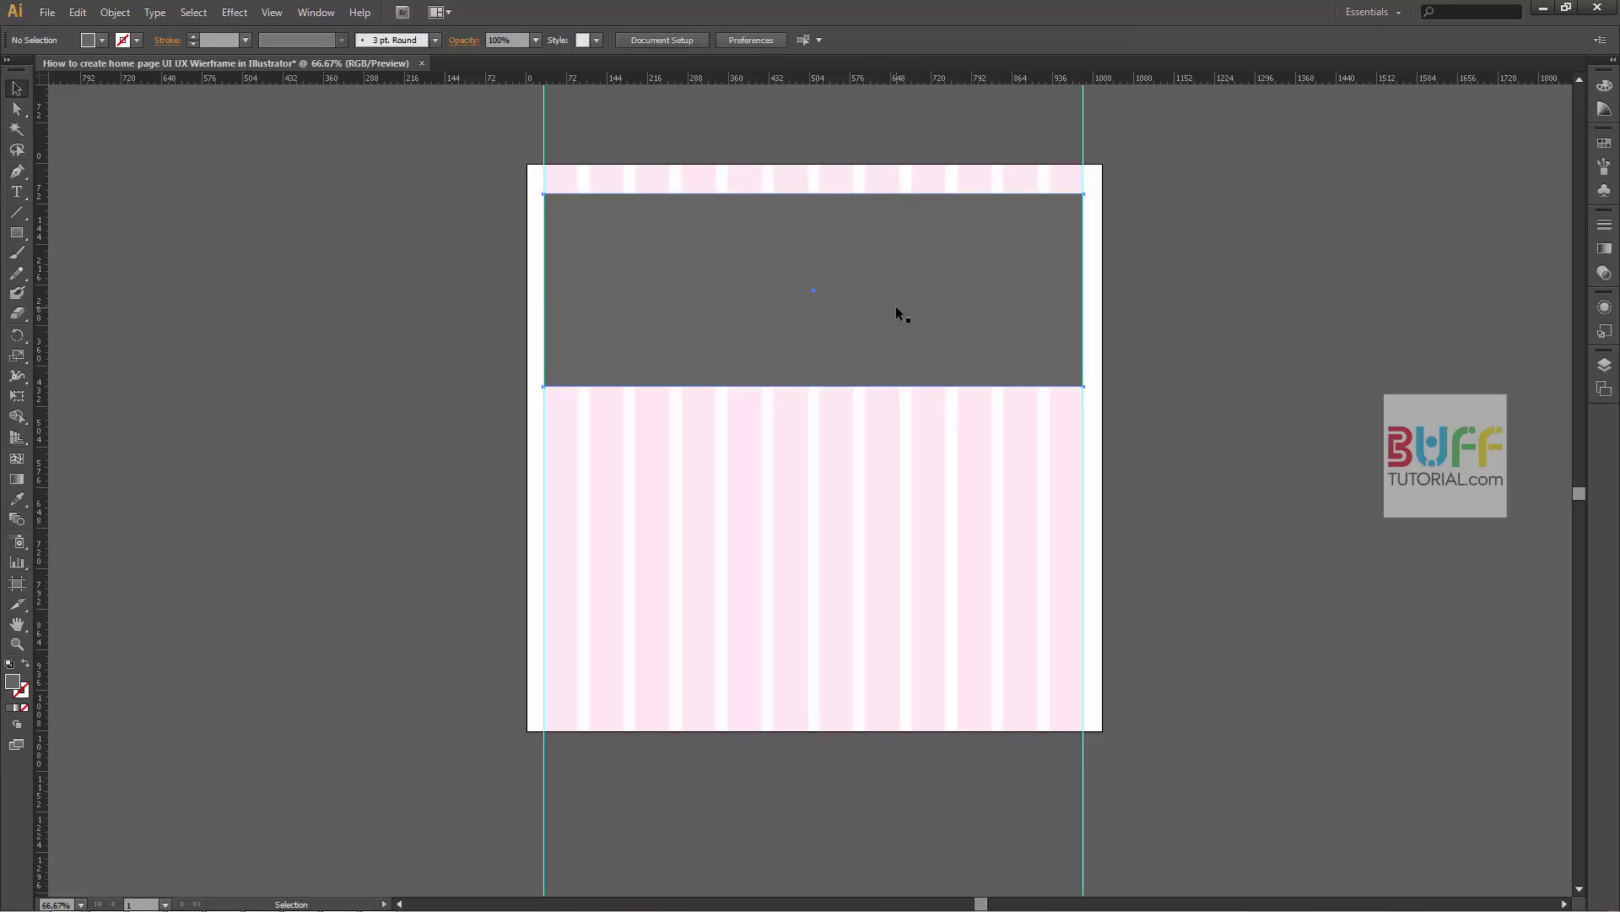
pyautogui.hotkey('alt', 'Tab')
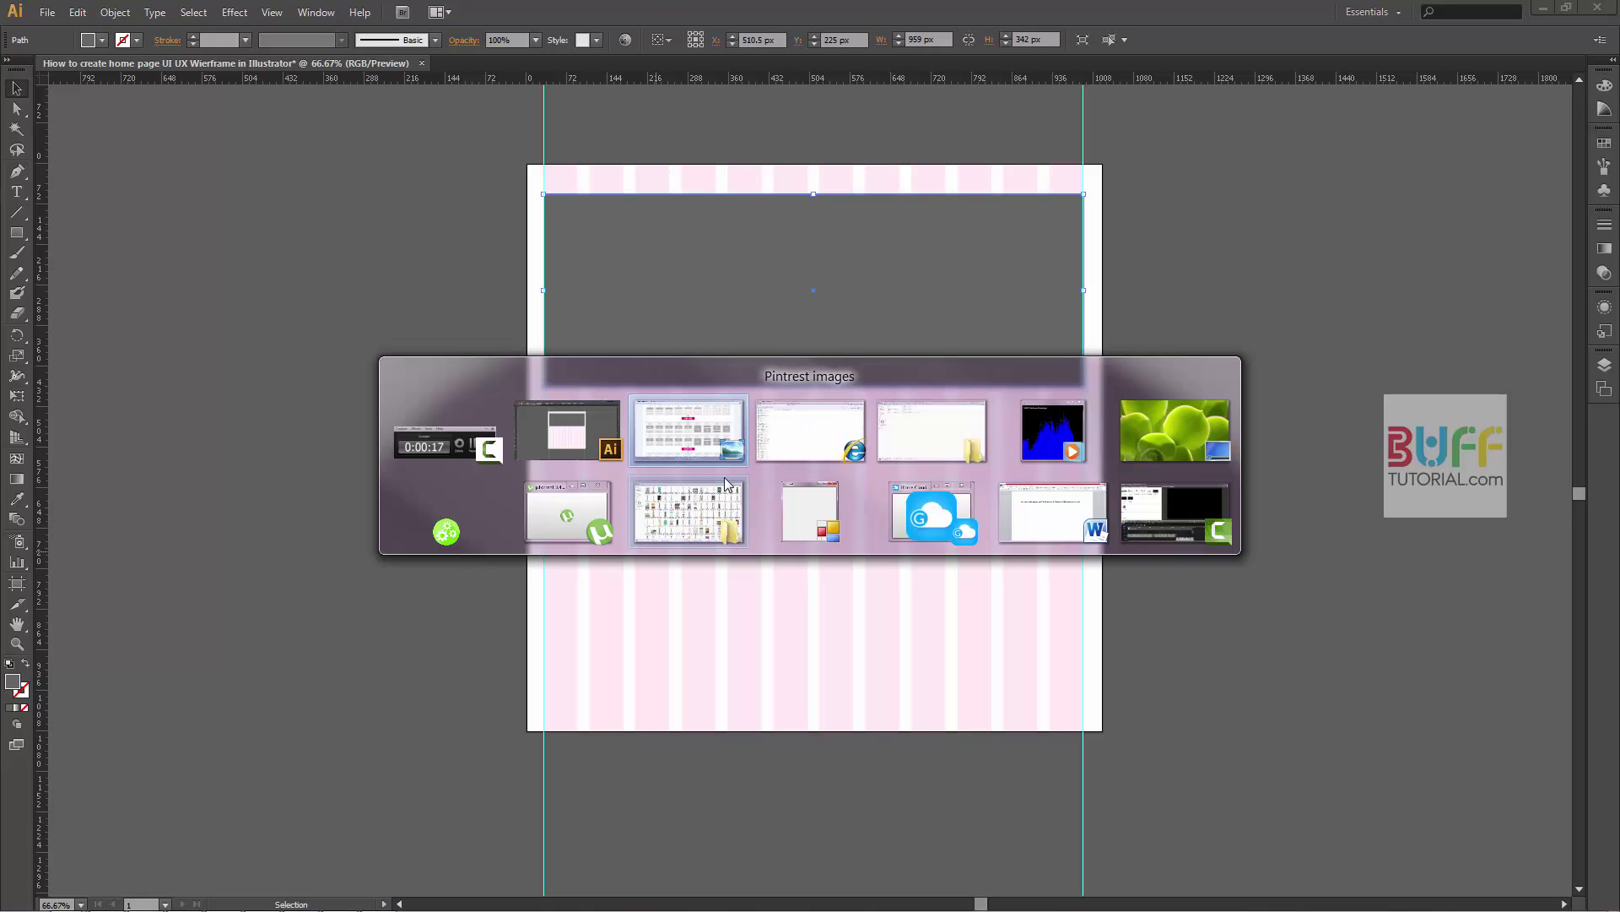
pyautogui.hotkey('alt', 'Tab')
# - Copy the fa-file-image-o icon from the cheatsheet's 'image' match and return to Illustrator
pyautogui.click(25, 849)
pyautogui.scroll(-3, 17, 742)
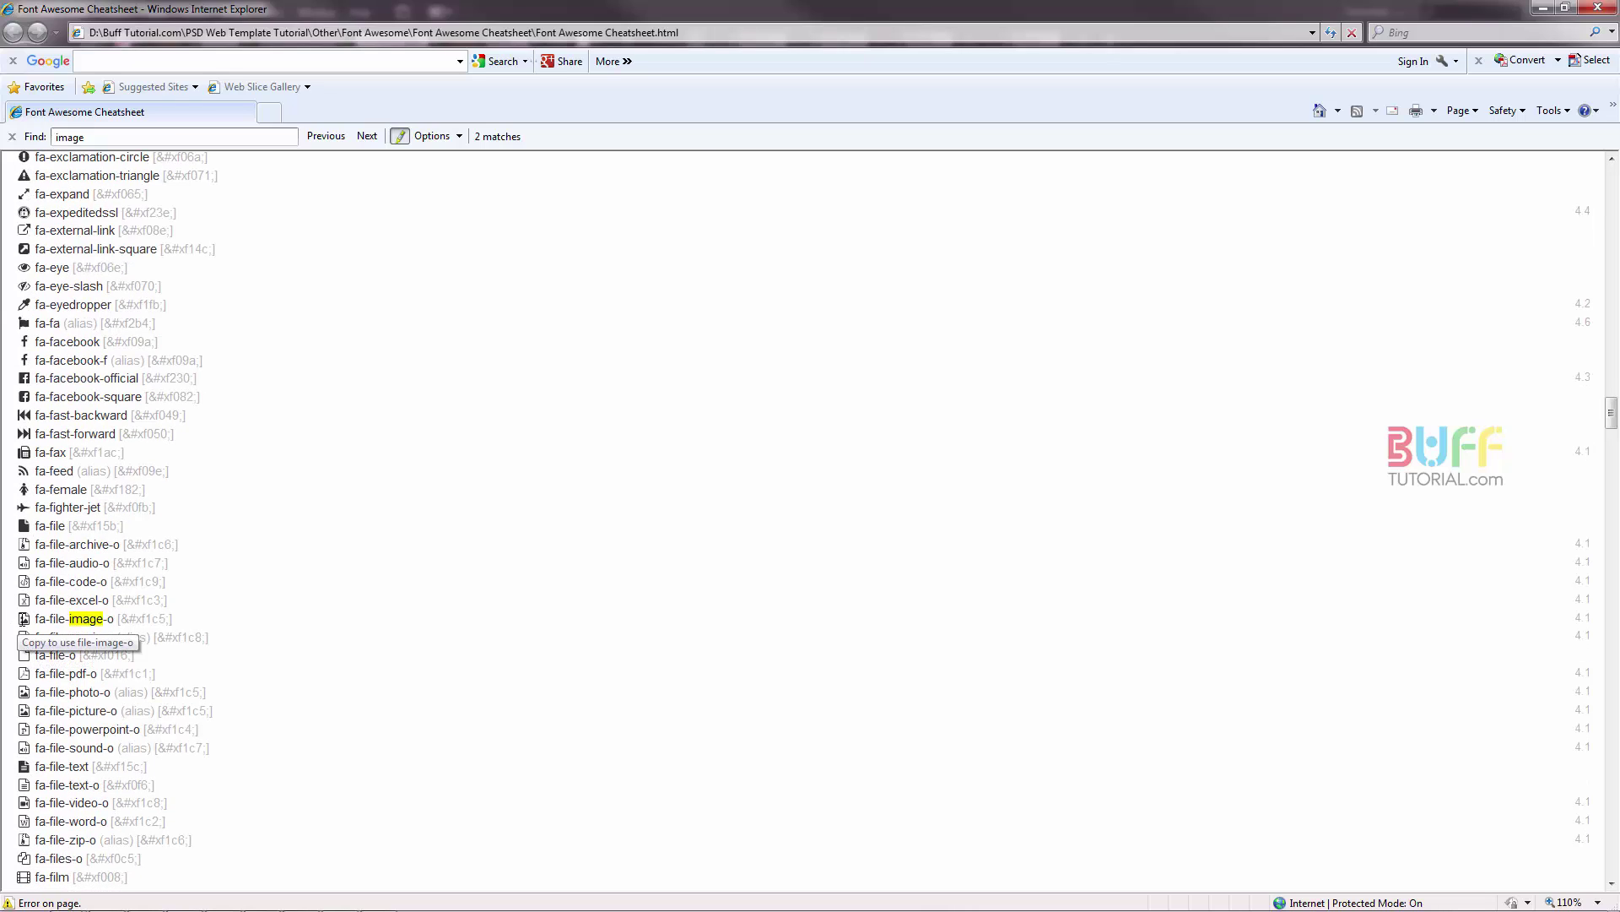
pyautogui.click(23, 619)
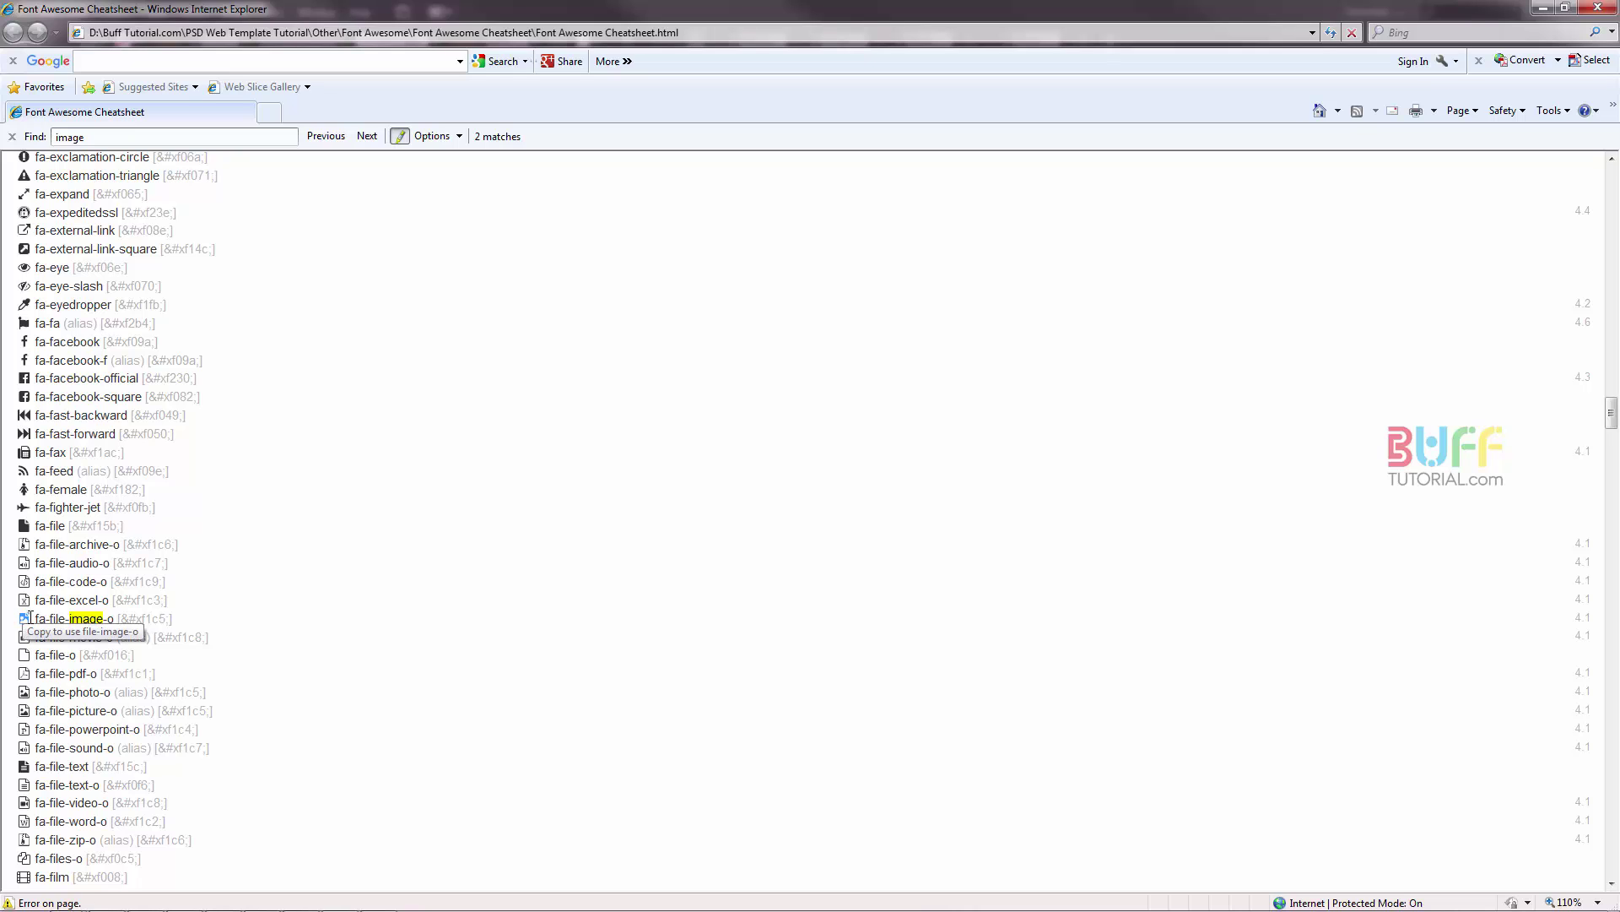
pyautogui.hotkey('alt', 'Tab')
# - Paste the image glyph in FontAwesome at about 183 pt, centred in the dark header
pyautogui.press('t')
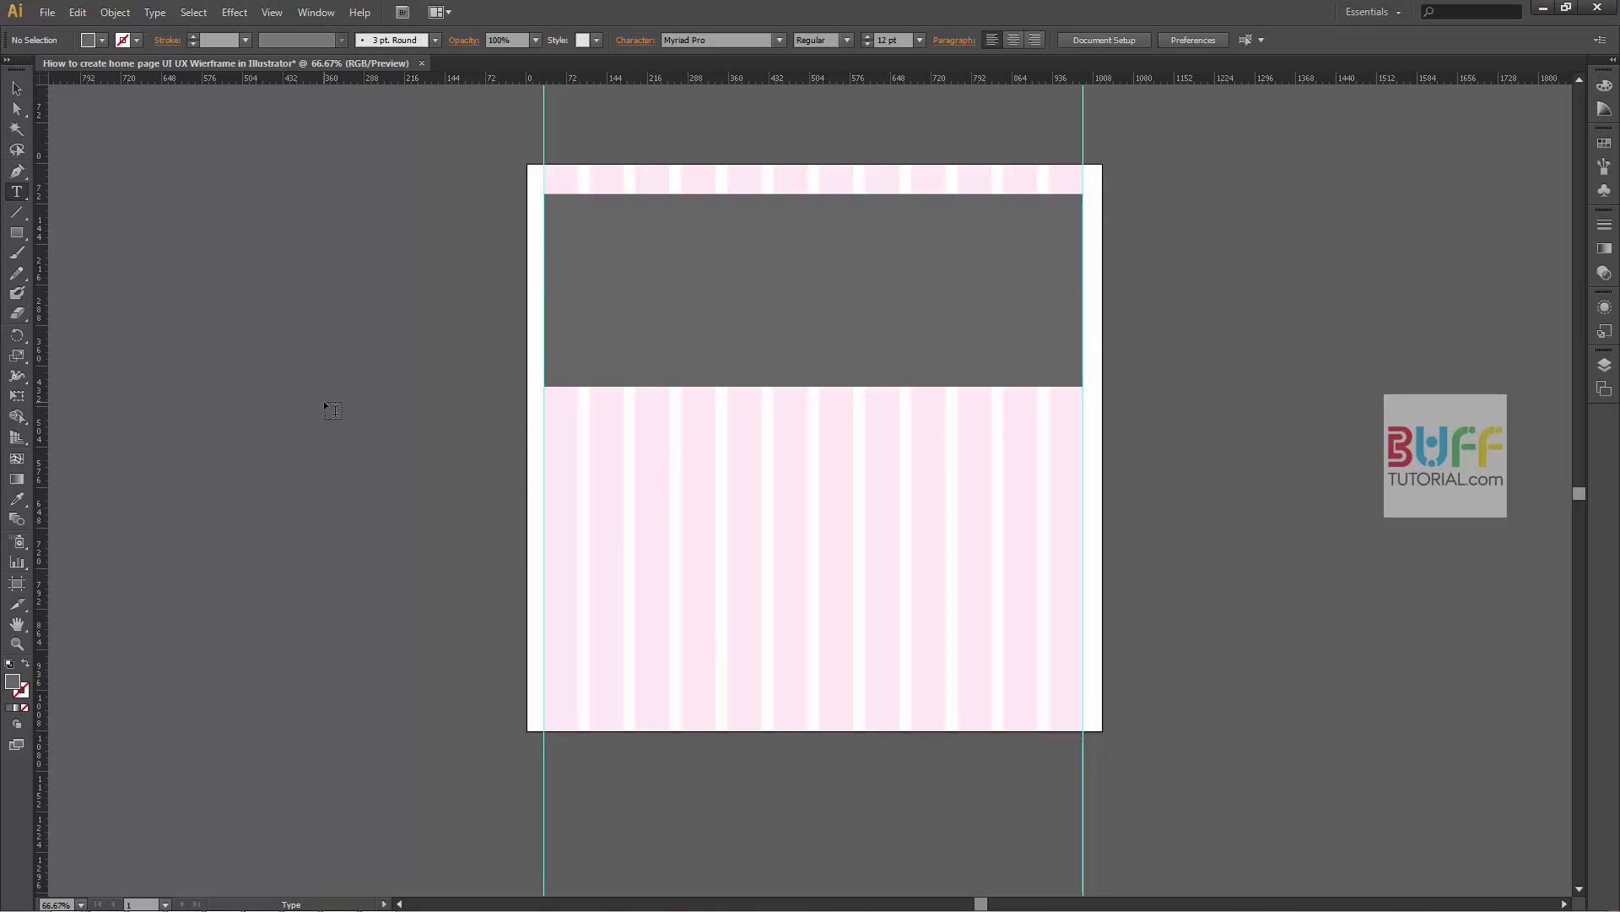
pyautogui.click(324, 400)
pyautogui.click(15, 90)
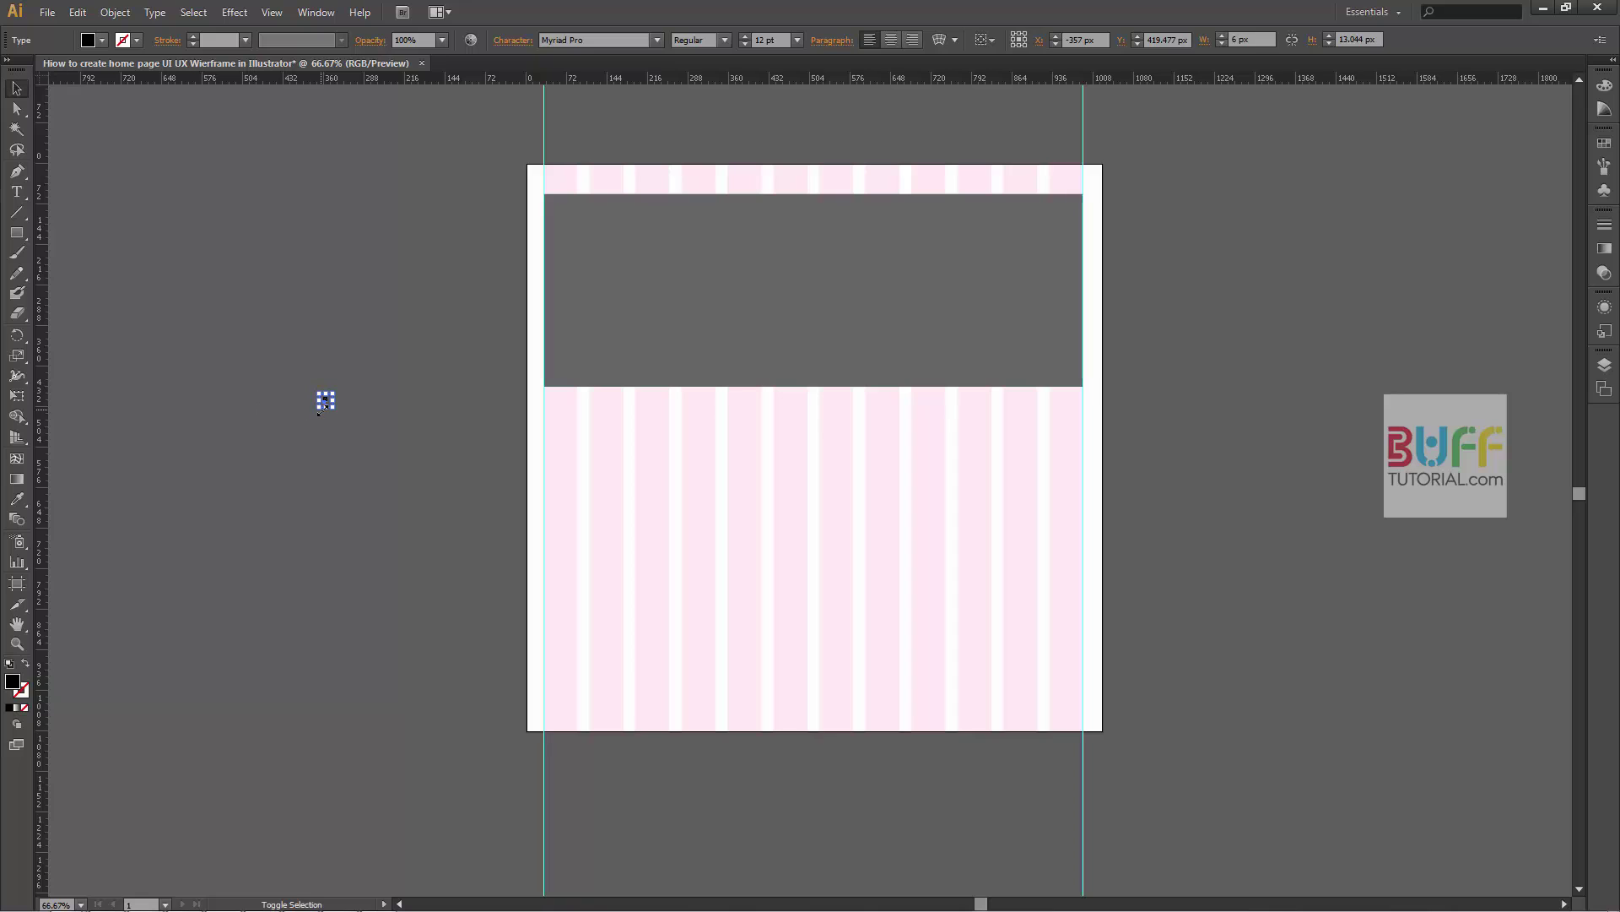
pyautogui.moveTo(336, 408); pyautogui.dragTo(448, 550)
pyautogui.moveTo(415, 494); pyautogui.dragTo(791, 305)
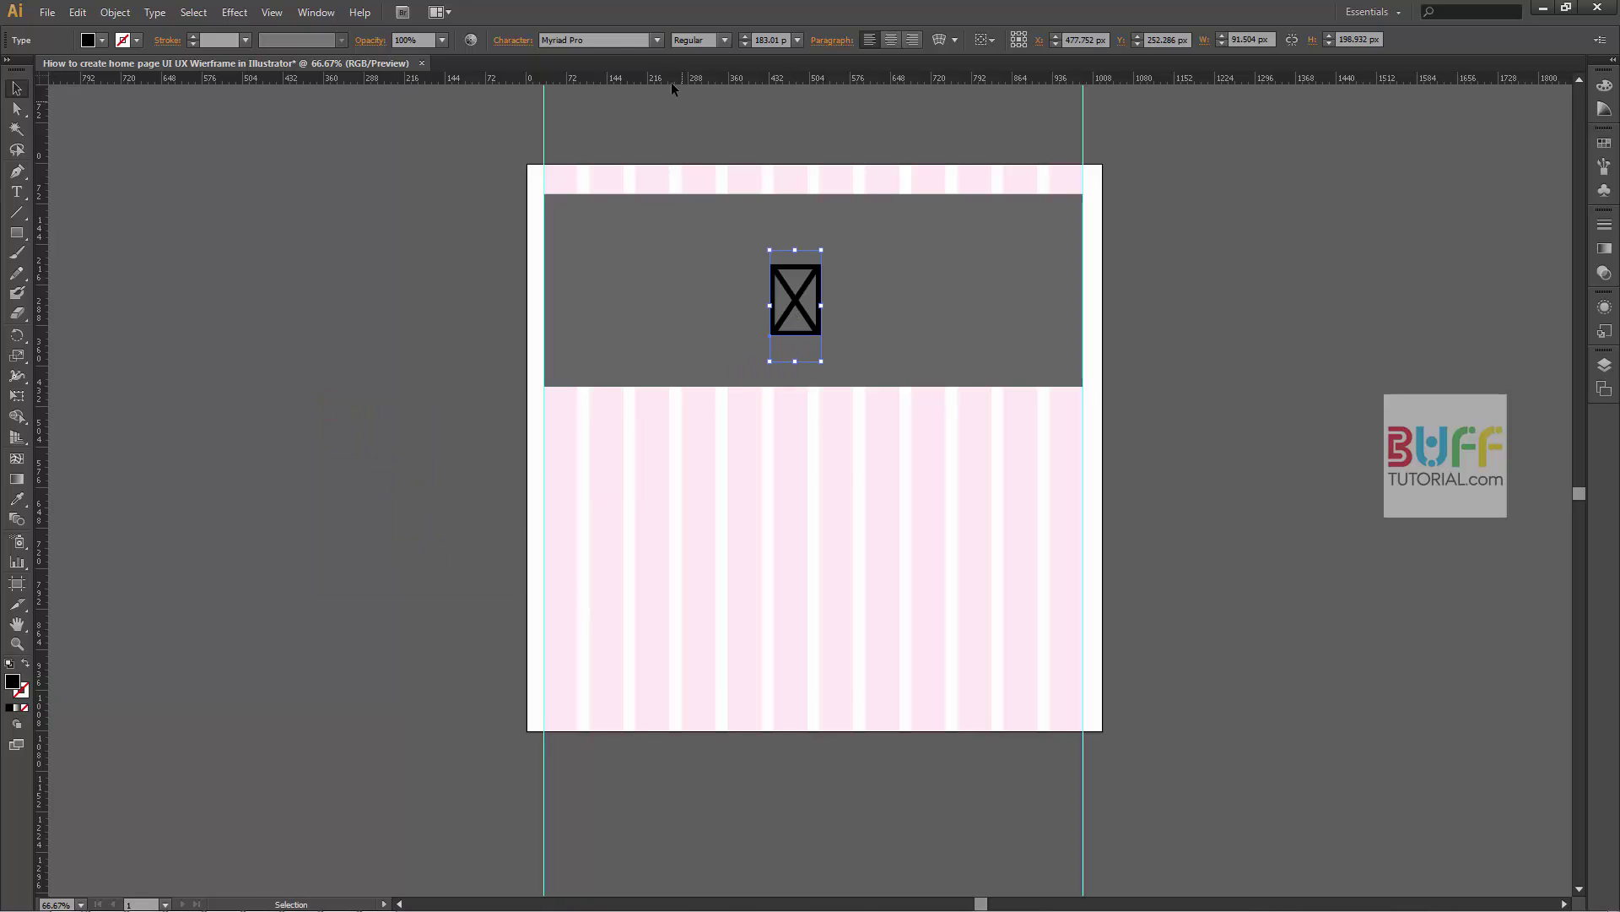
pyautogui.write('FontAwesome')
pyautogui.press('Return')
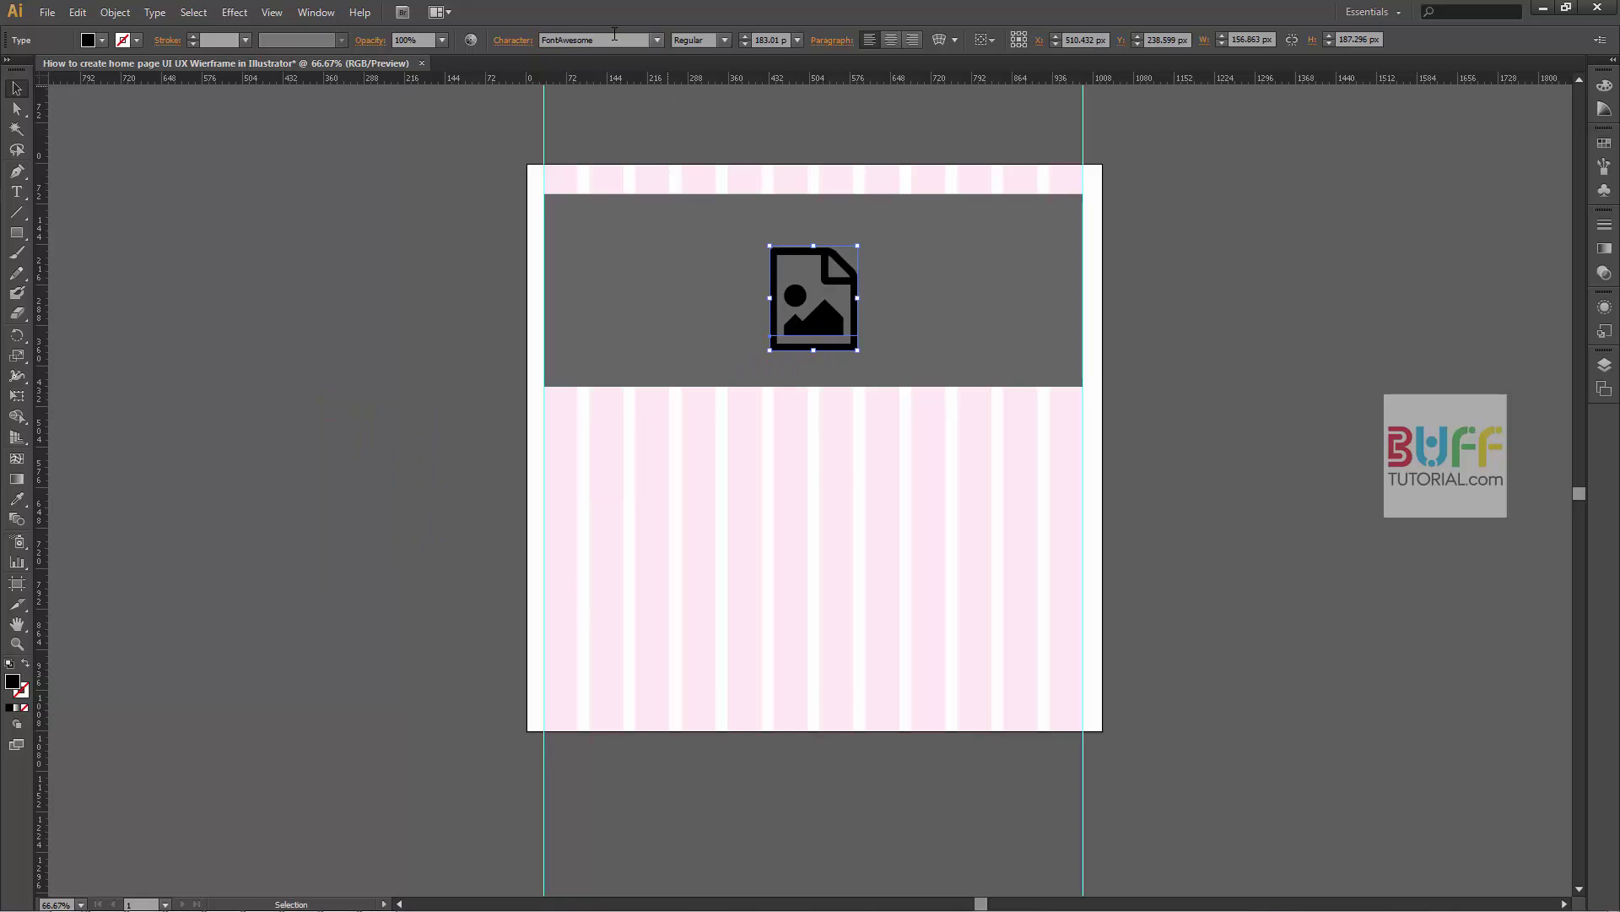
pyautogui.moveTo(853, 280); pyautogui.dragTo(848, 270)
# - Fill the image icon light grey and deselect it
pyautogui.click(102, 40)
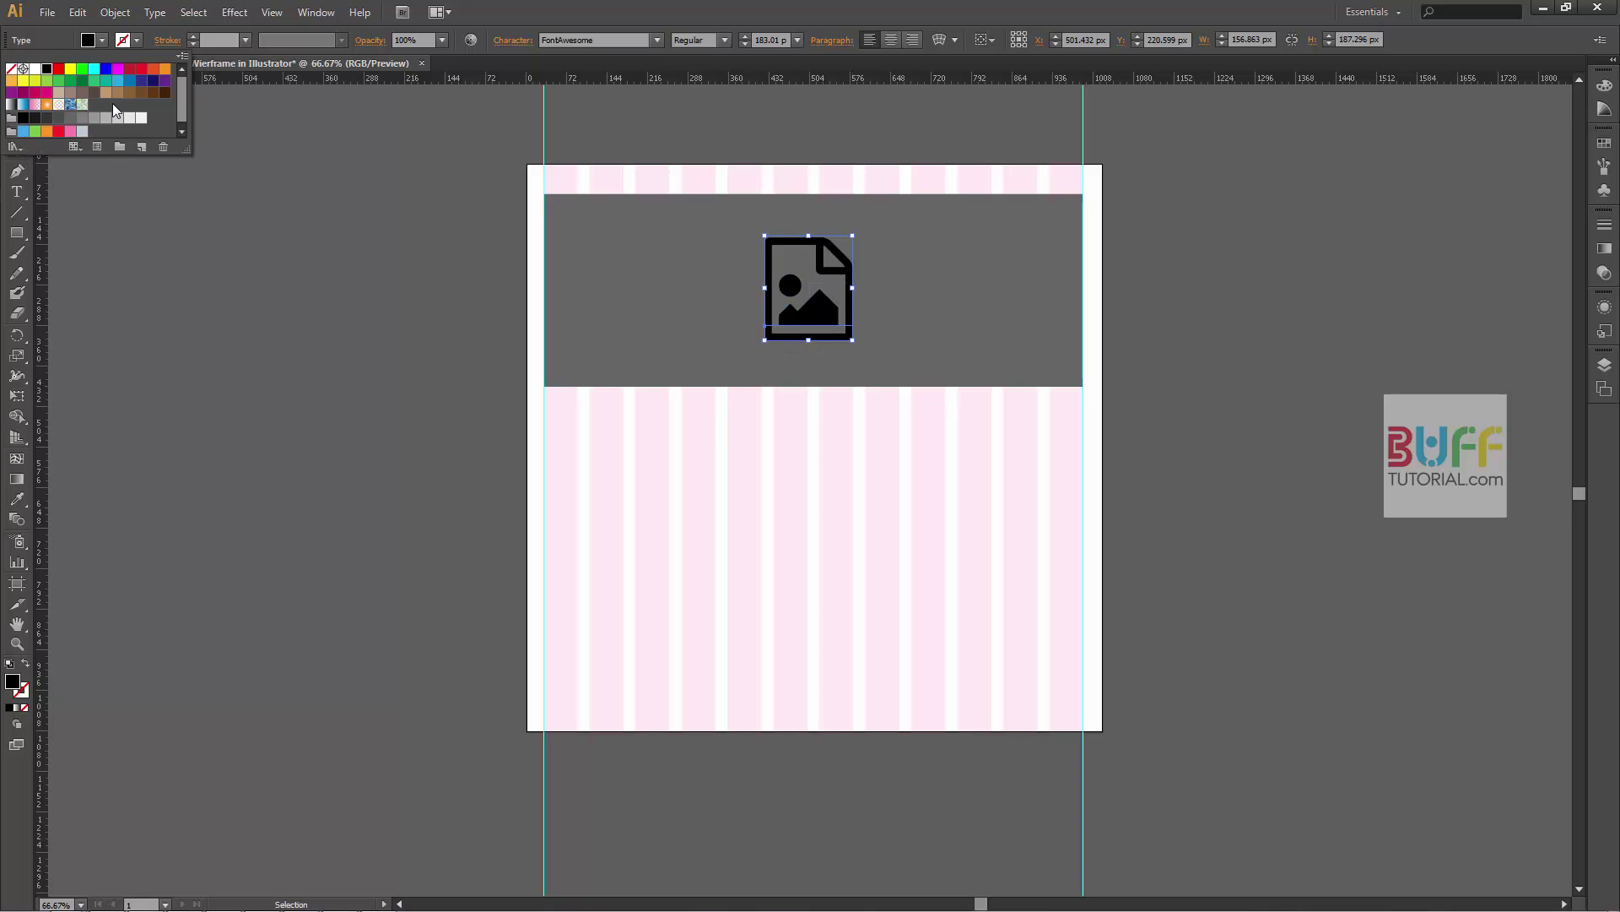
pyautogui.click(104, 119)
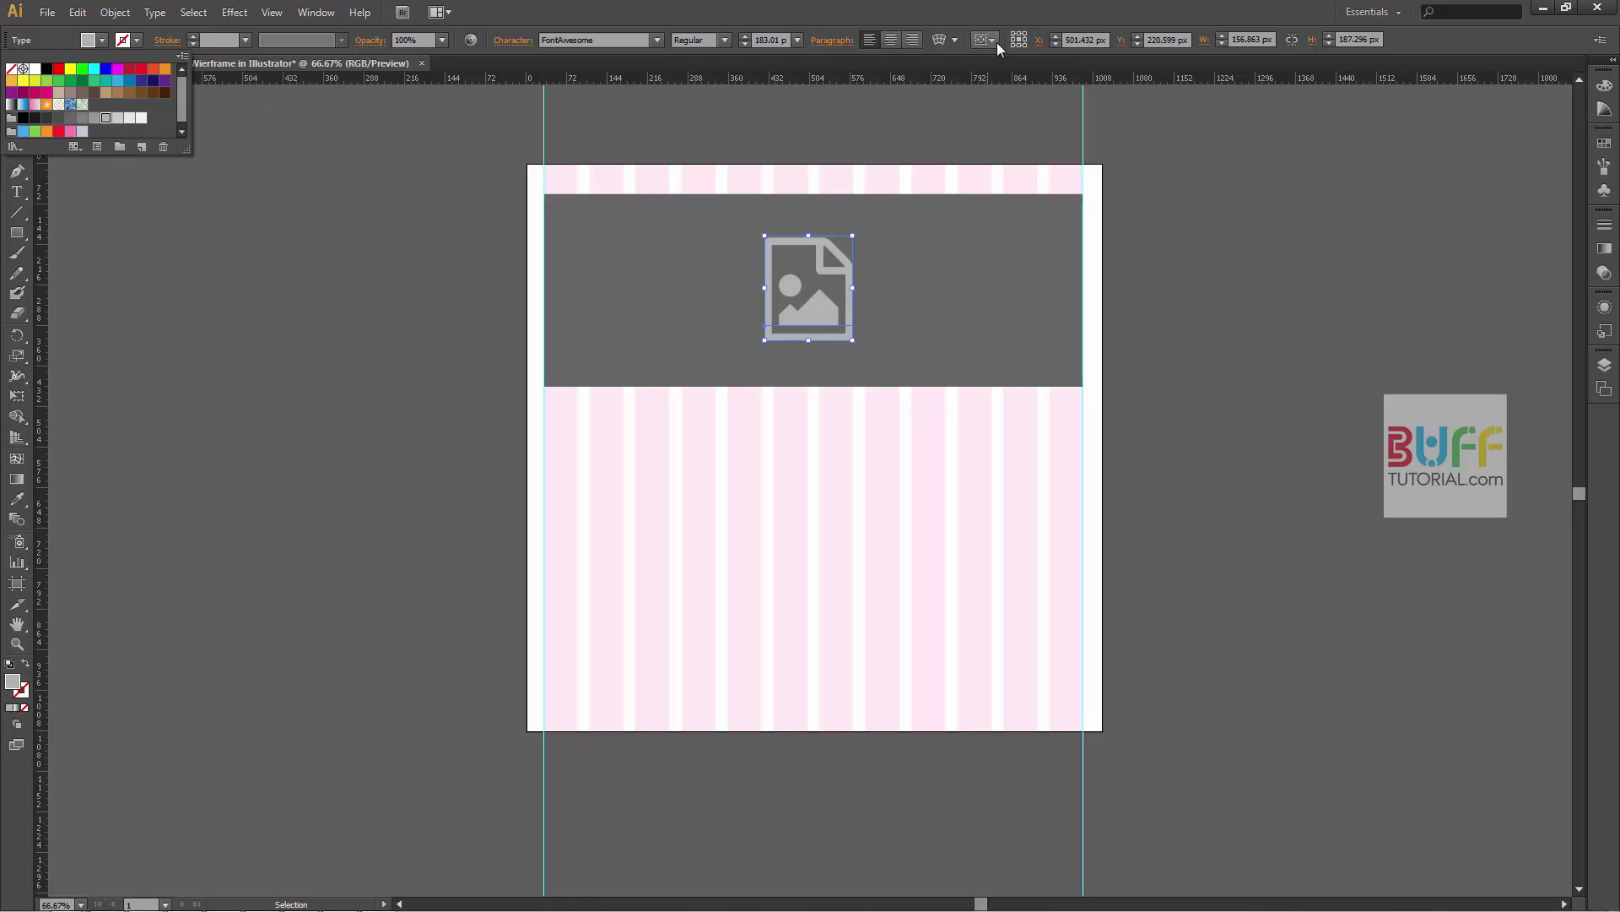
pyautogui.press('Escape')
pyautogui.click(1122, 221)
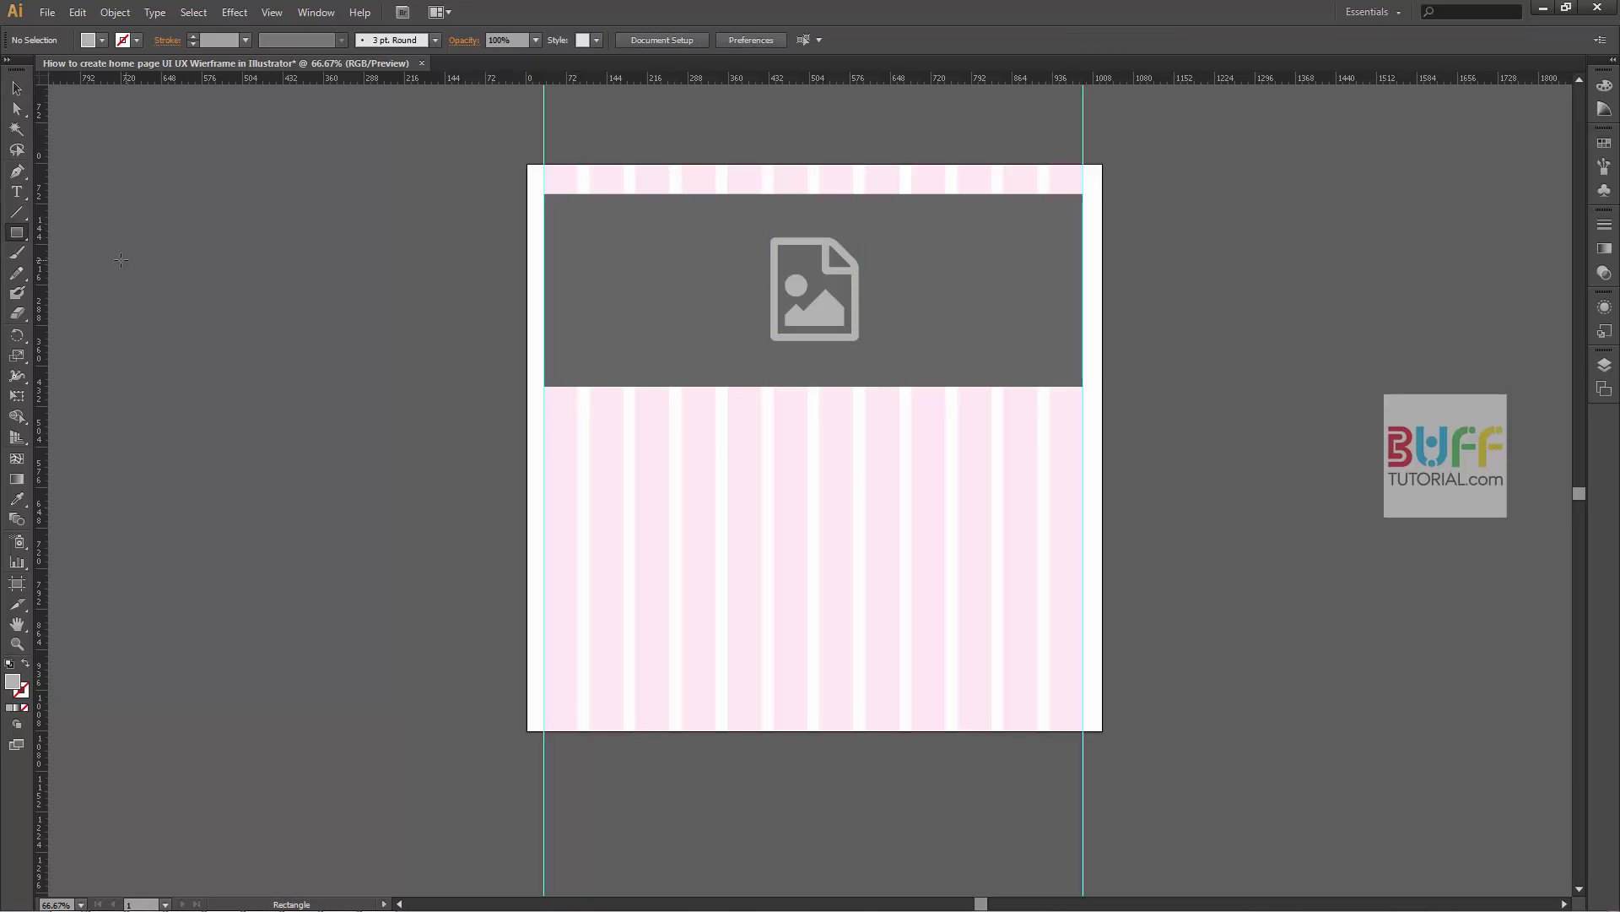
# - Draw a light grey band below the header and move it further down the artboard
pyautogui.moveTo(542, 426); pyautogui.dragTo(1083, 521)
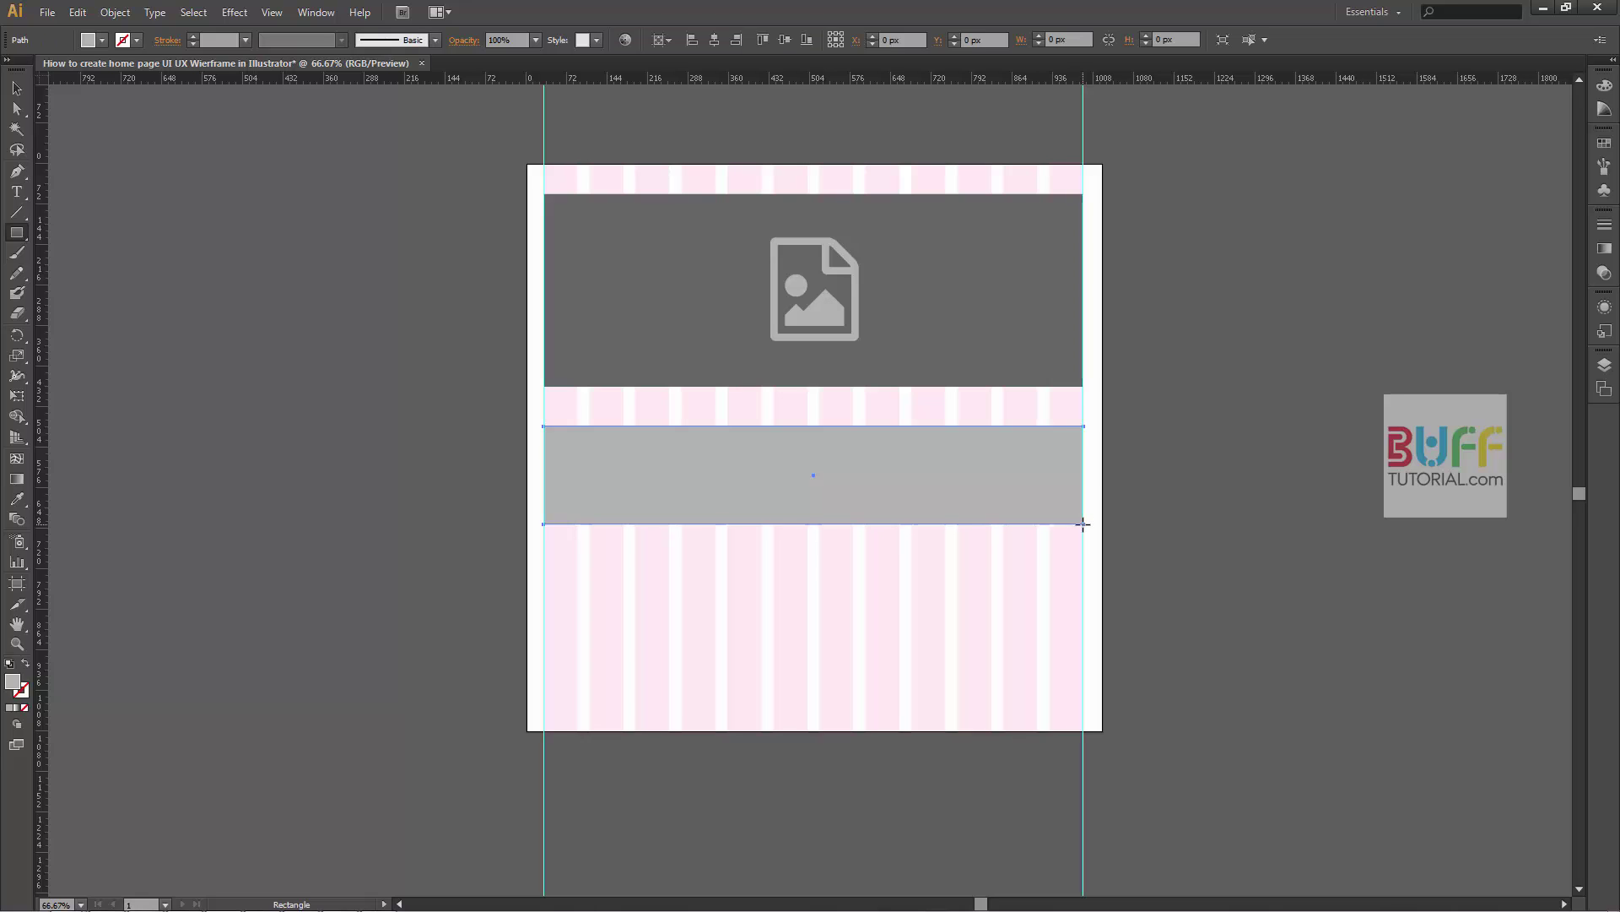
pyautogui.press('v')
pyautogui.click(1185, 393)
pyautogui.scroll(-3, 959, 295)
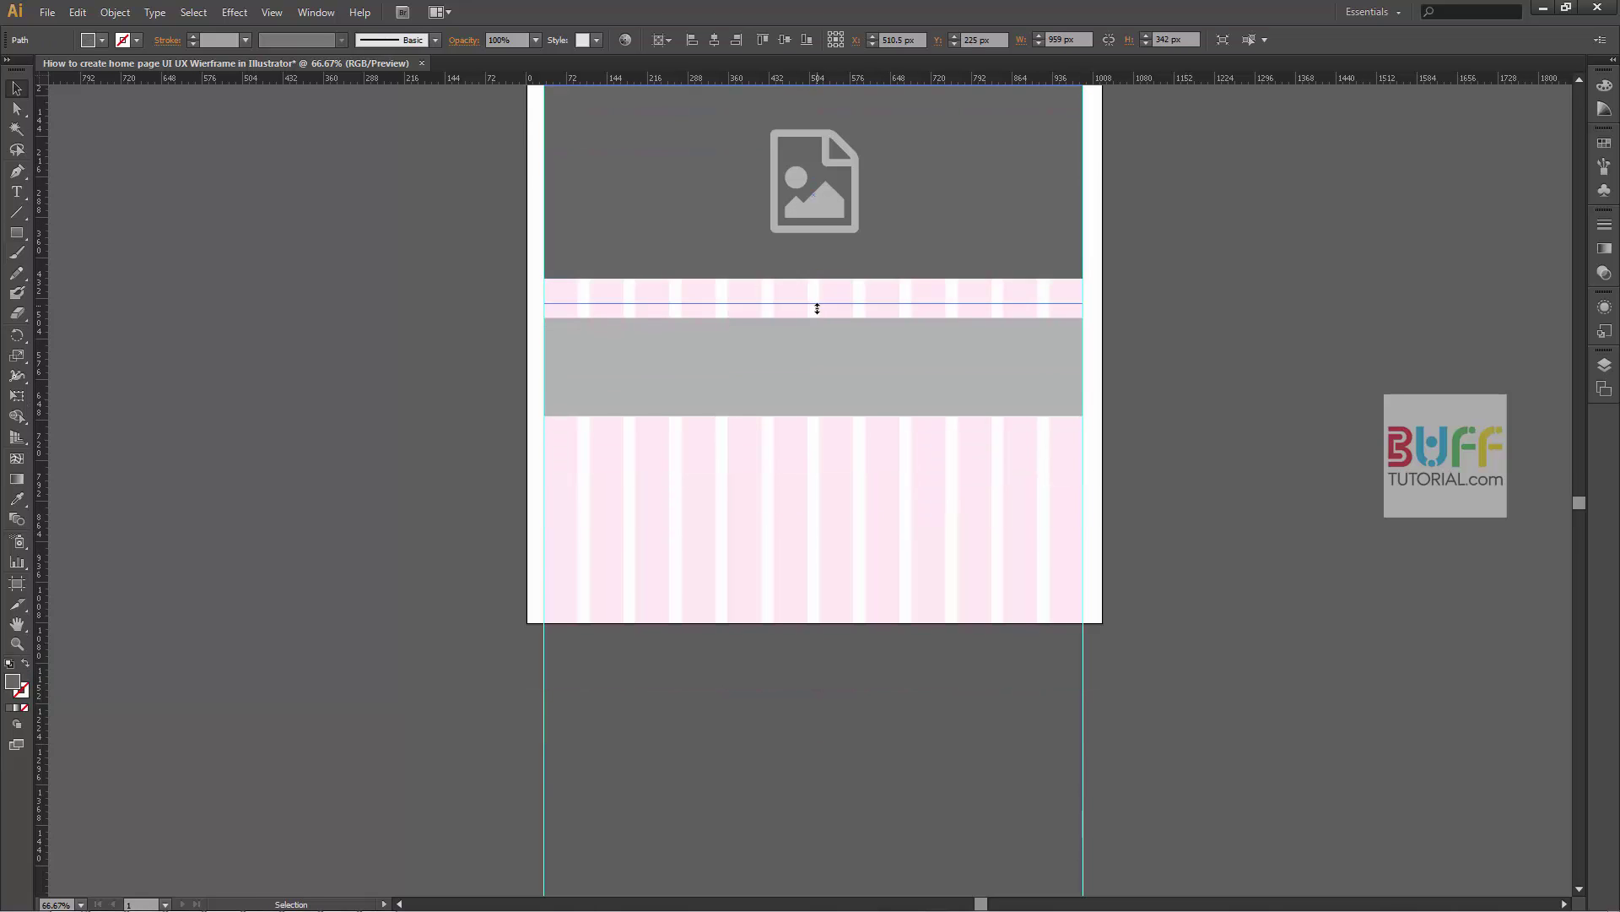
pyautogui.moveTo(853, 376)
pyautogui.mouseDown()
pyautogui.moveTo(855, 411)
pyautogui.moveTo(923, 445)
pyautogui.moveTo(868, 561)
pyautogui.moveTo(813, 565)
pyautogui.moveTo(828, 529)
pyautogui.mouseUp()
pyautogui.click(1198, 402)
pyautogui.click(1086, 441)
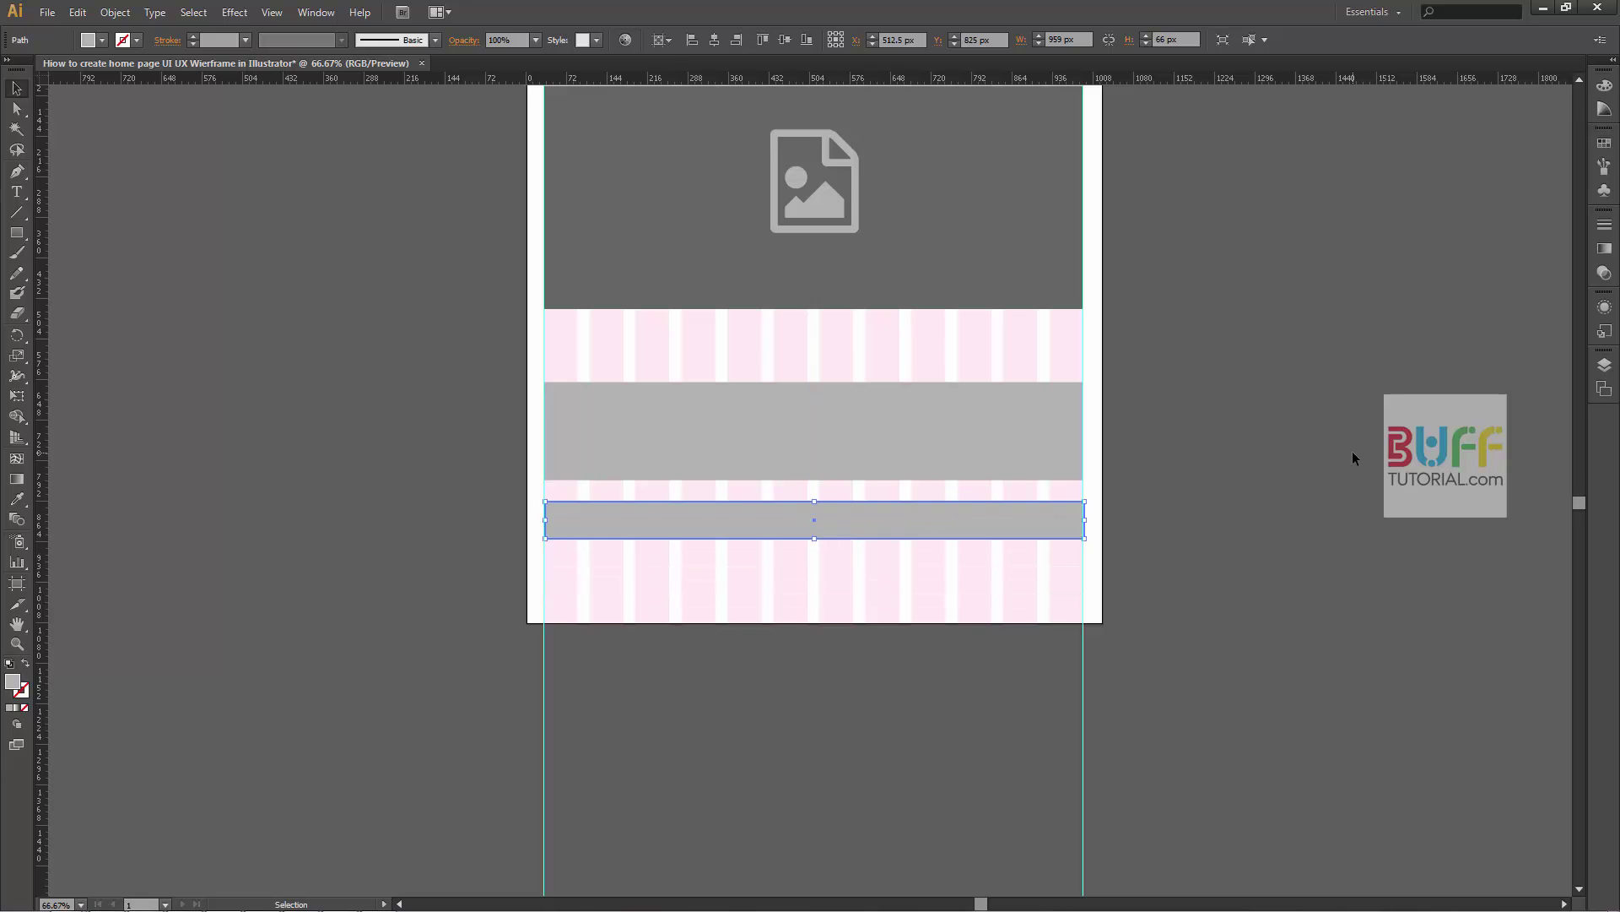
# - Zoom out and nudge the header block with its icon downward
pyautogui.hotkey('ctrl', '-')
pyautogui.click(817, 390)
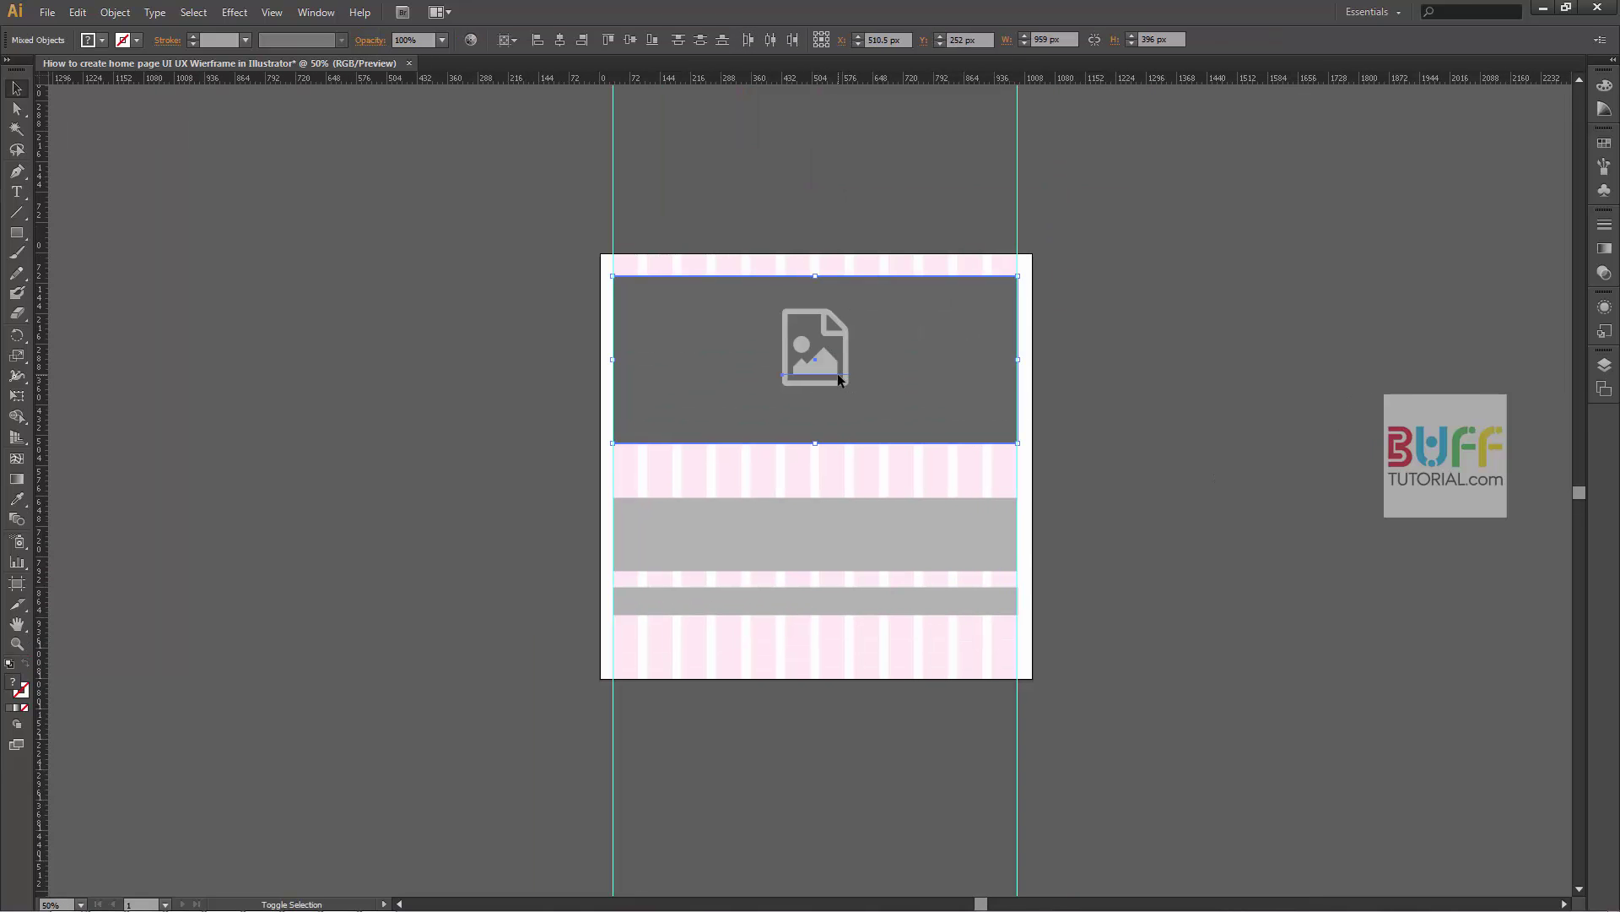
pyautogui.hotkey('shift', 'Down')
pyautogui.hotkey('shift', 'Down')
pyautogui.hotkey('shift', 'Down')
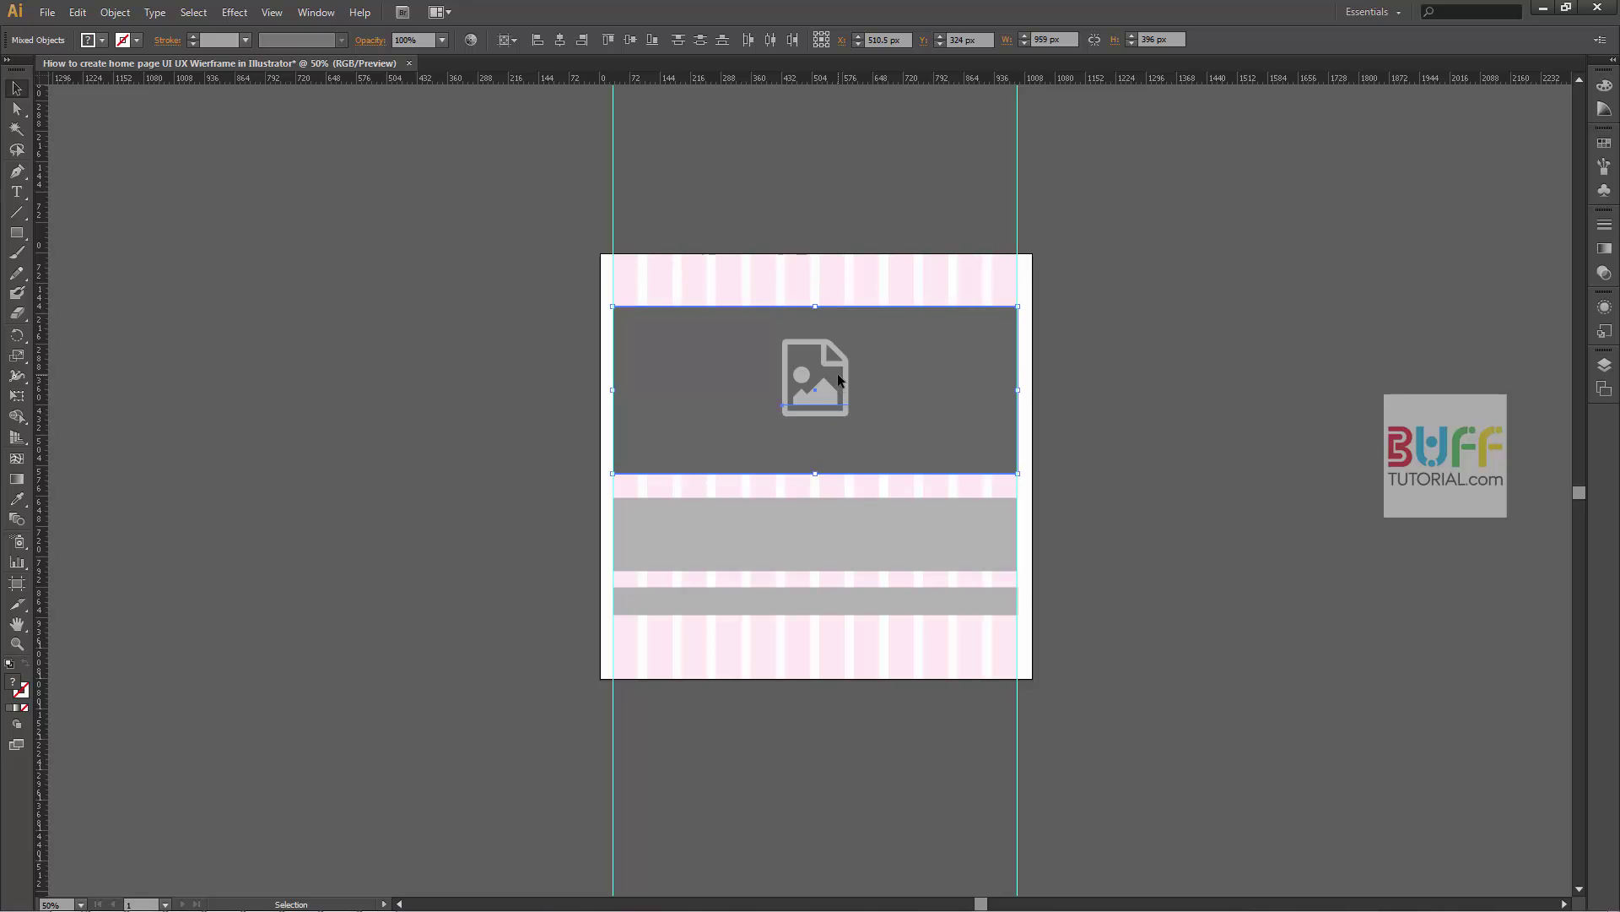
pyautogui.click(1255, 464)
pyautogui.moveTo(1255, 464); pyautogui.dragTo(1058, 467)
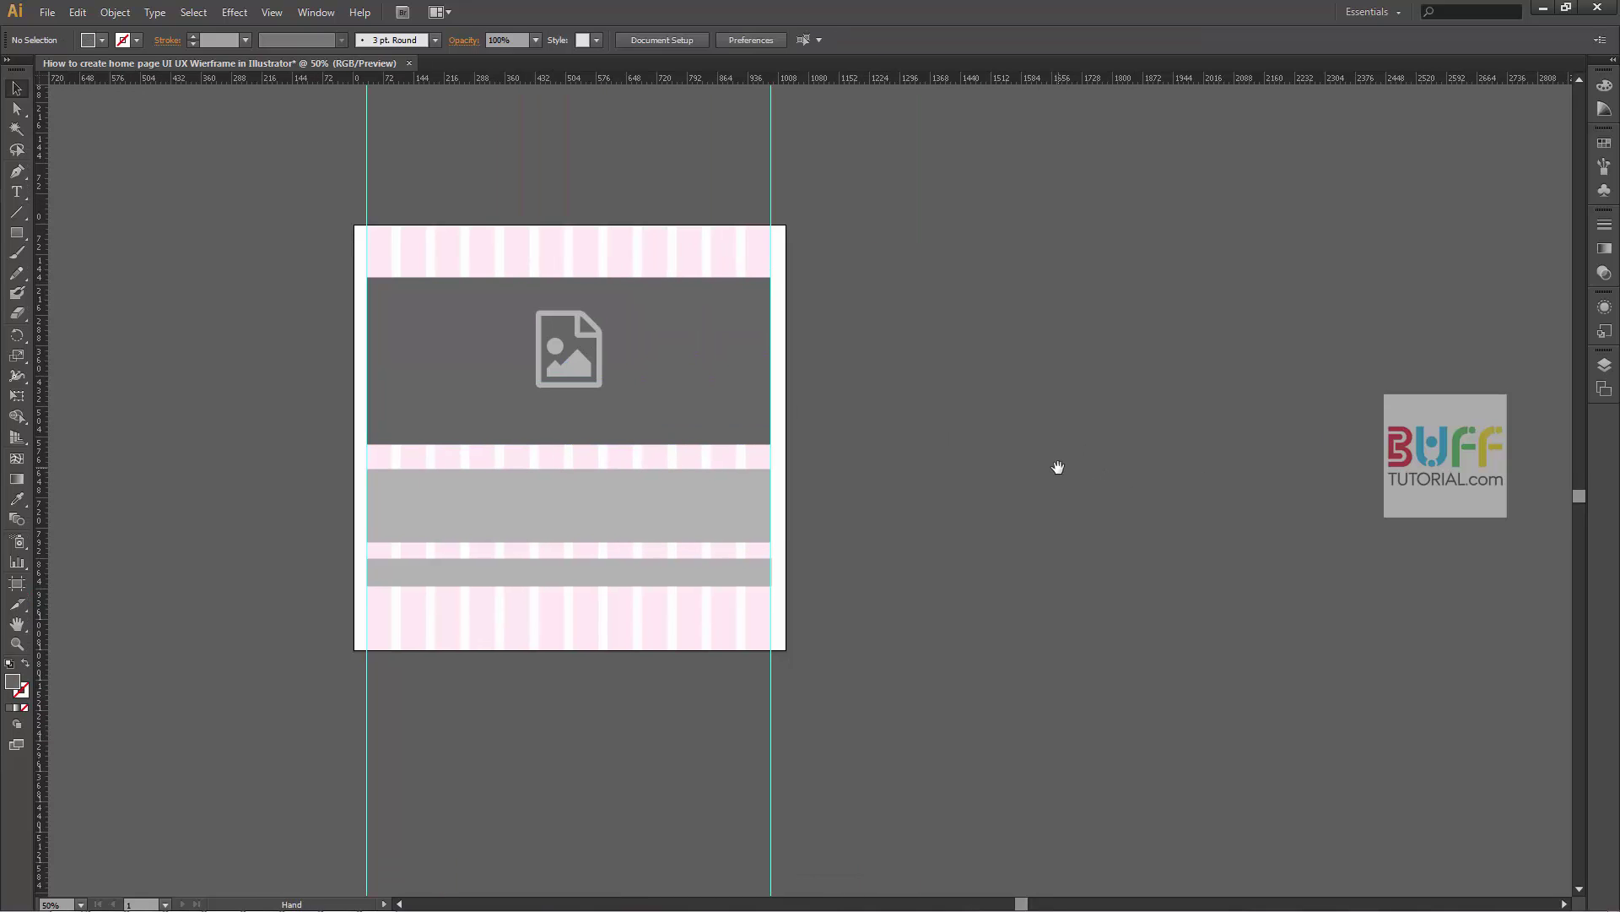
# - Resize the tall grey content band and reposition it with the thin strip below the header
pyautogui.click(571, 506)
pyautogui.moveTo(568, 469); pyautogui.dragTo(568, 458)
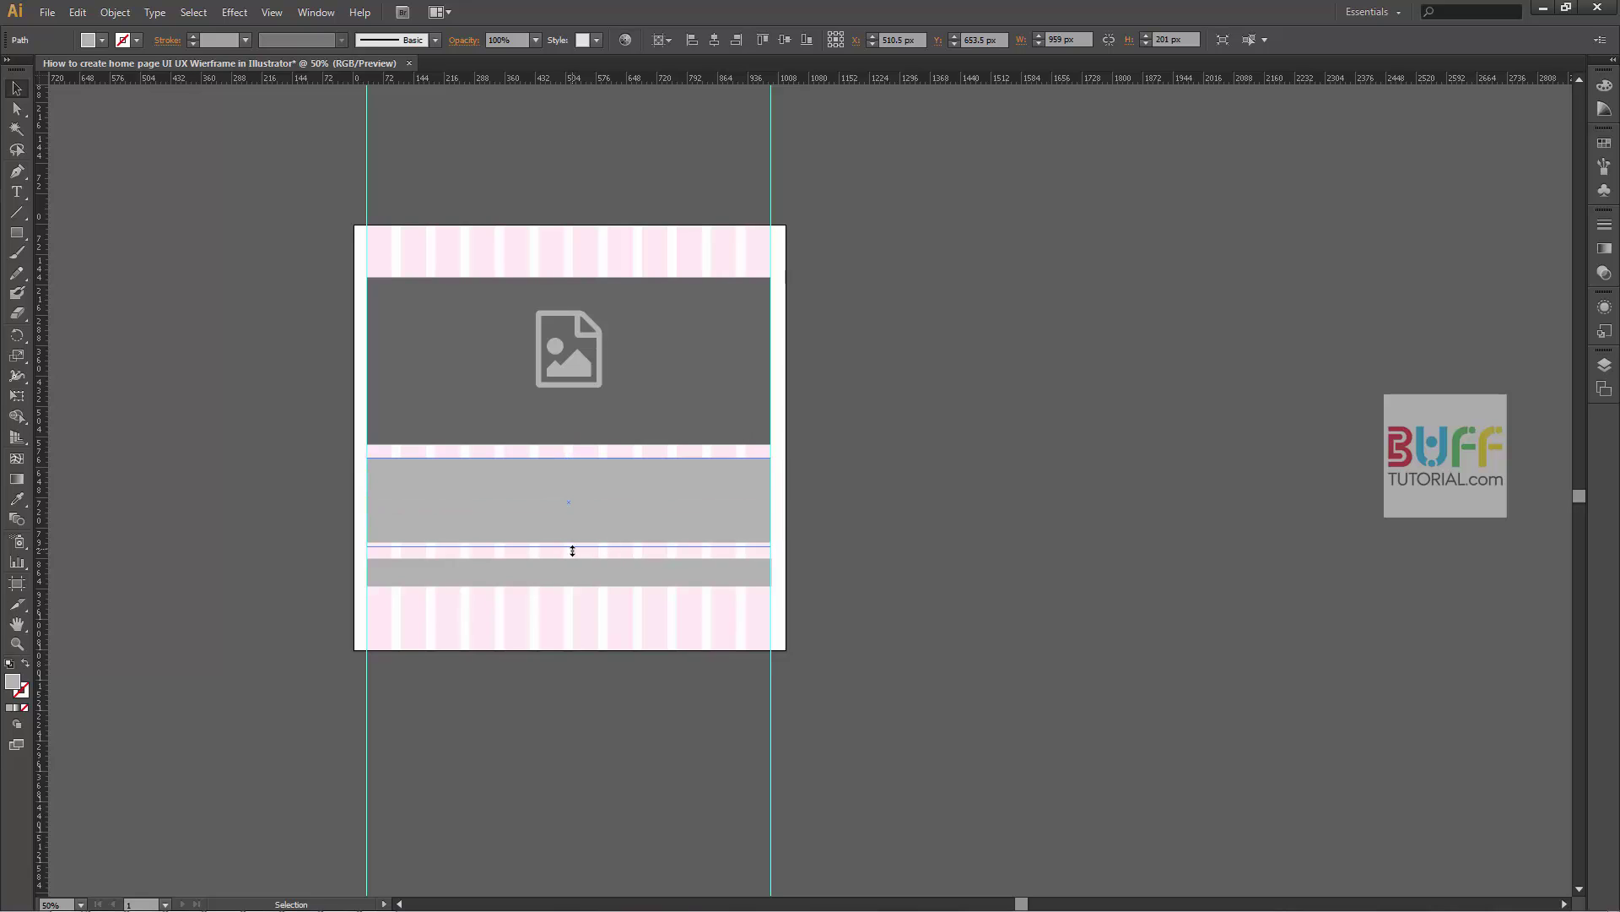
pyautogui.moveTo(572, 550); pyautogui.dragTo(573, 557)
pyautogui.click(674, 570)
pyautogui.keyDown('shift'); pyautogui.click(674, 504); pyautogui.keyUp('shift')
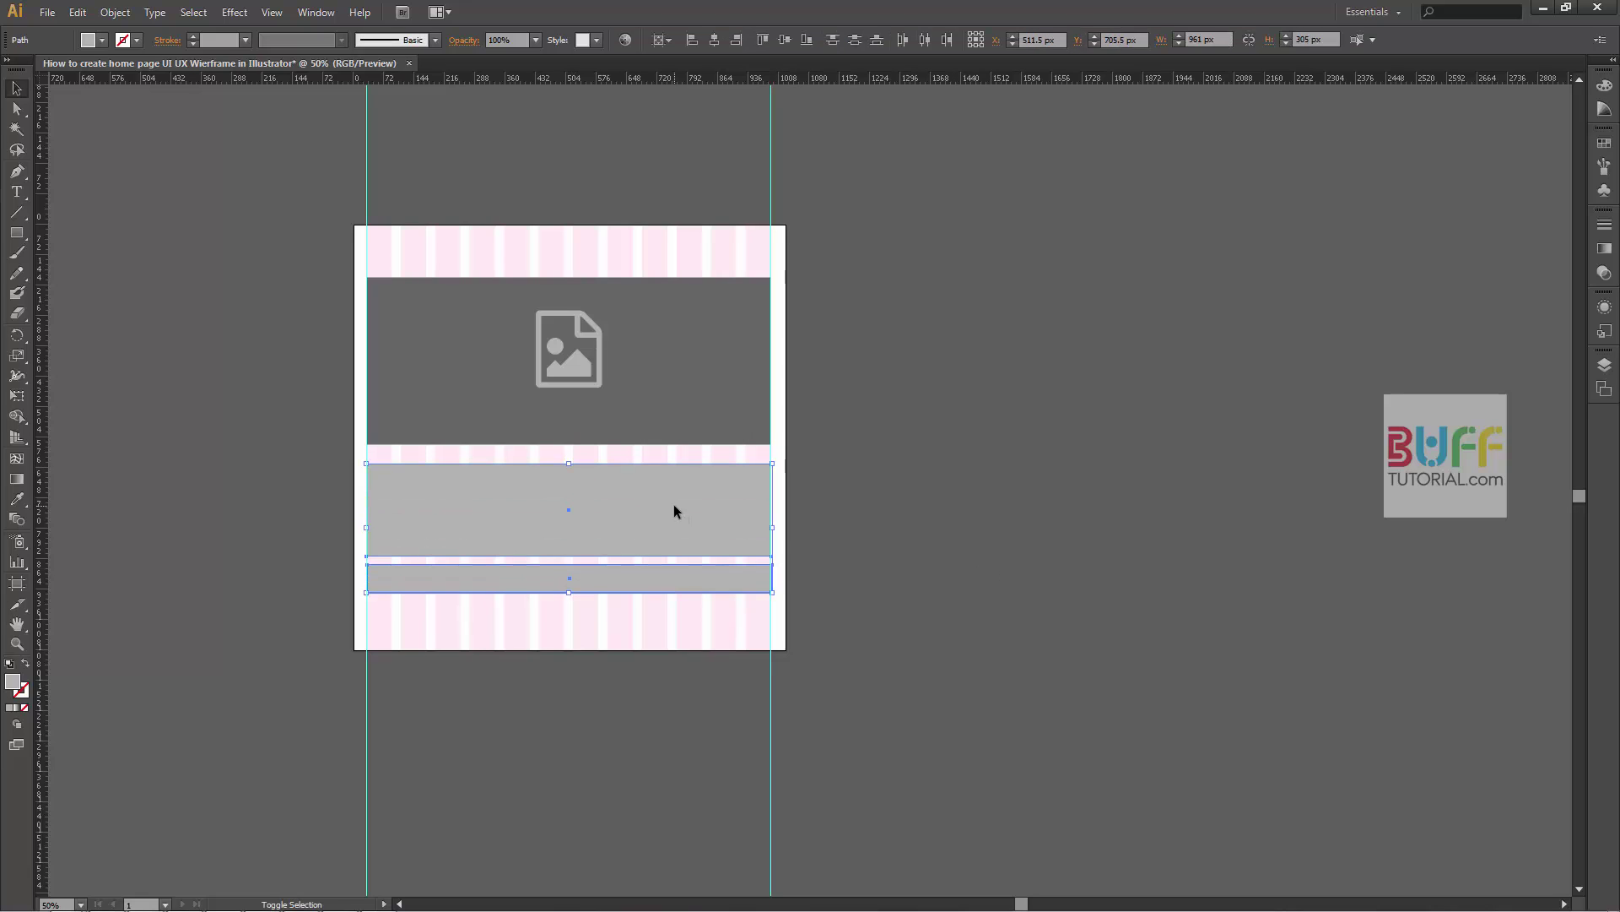
pyautogui.hotkey('shift', 'Down')
pyautogui.hotkey('shift', 'Down')
pyautogui.hotkey('shift', 'Down')
pyautogui.hotkey('shift', 'Down')
pyautogui.hotkey('shift', 'Down')
pyautogui.hotkey('shift', 'Down')
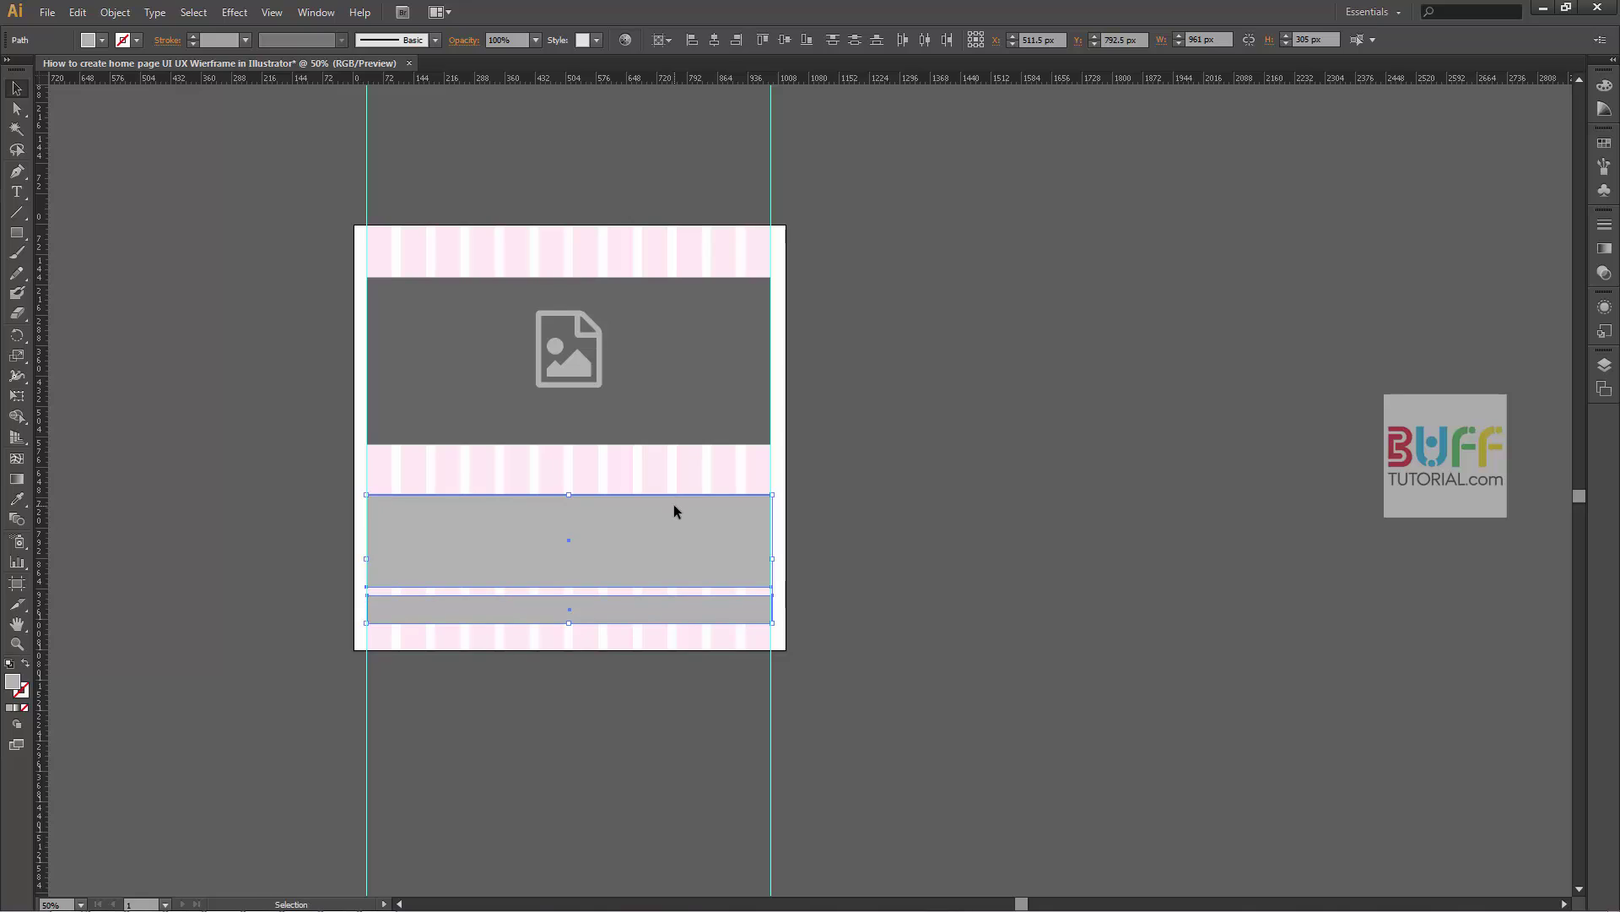
pyautogui.click(687, 550)
pyautogui.hotkey('shift', 'Up')
pyautogui.hotkey('shift', 'Up')
pyautogui.hotkey('shift', 'Up')
pyautogui.hotkey('shift', 'Up')
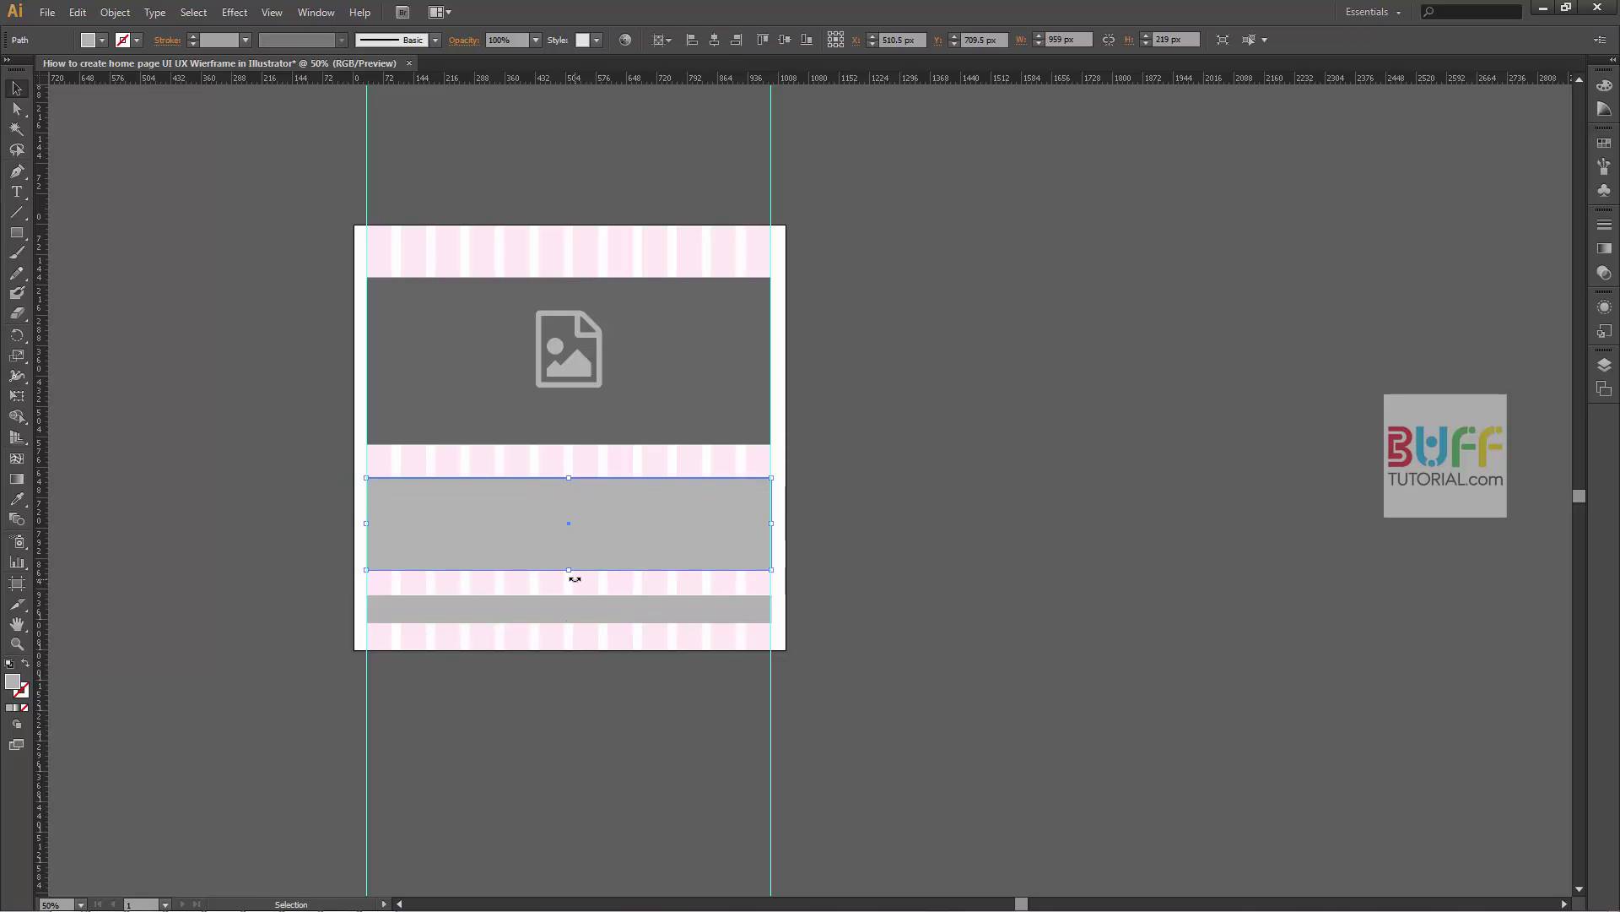
pyautogui.moveTo(574, 579); pyautogui.dragTo(573, 464)
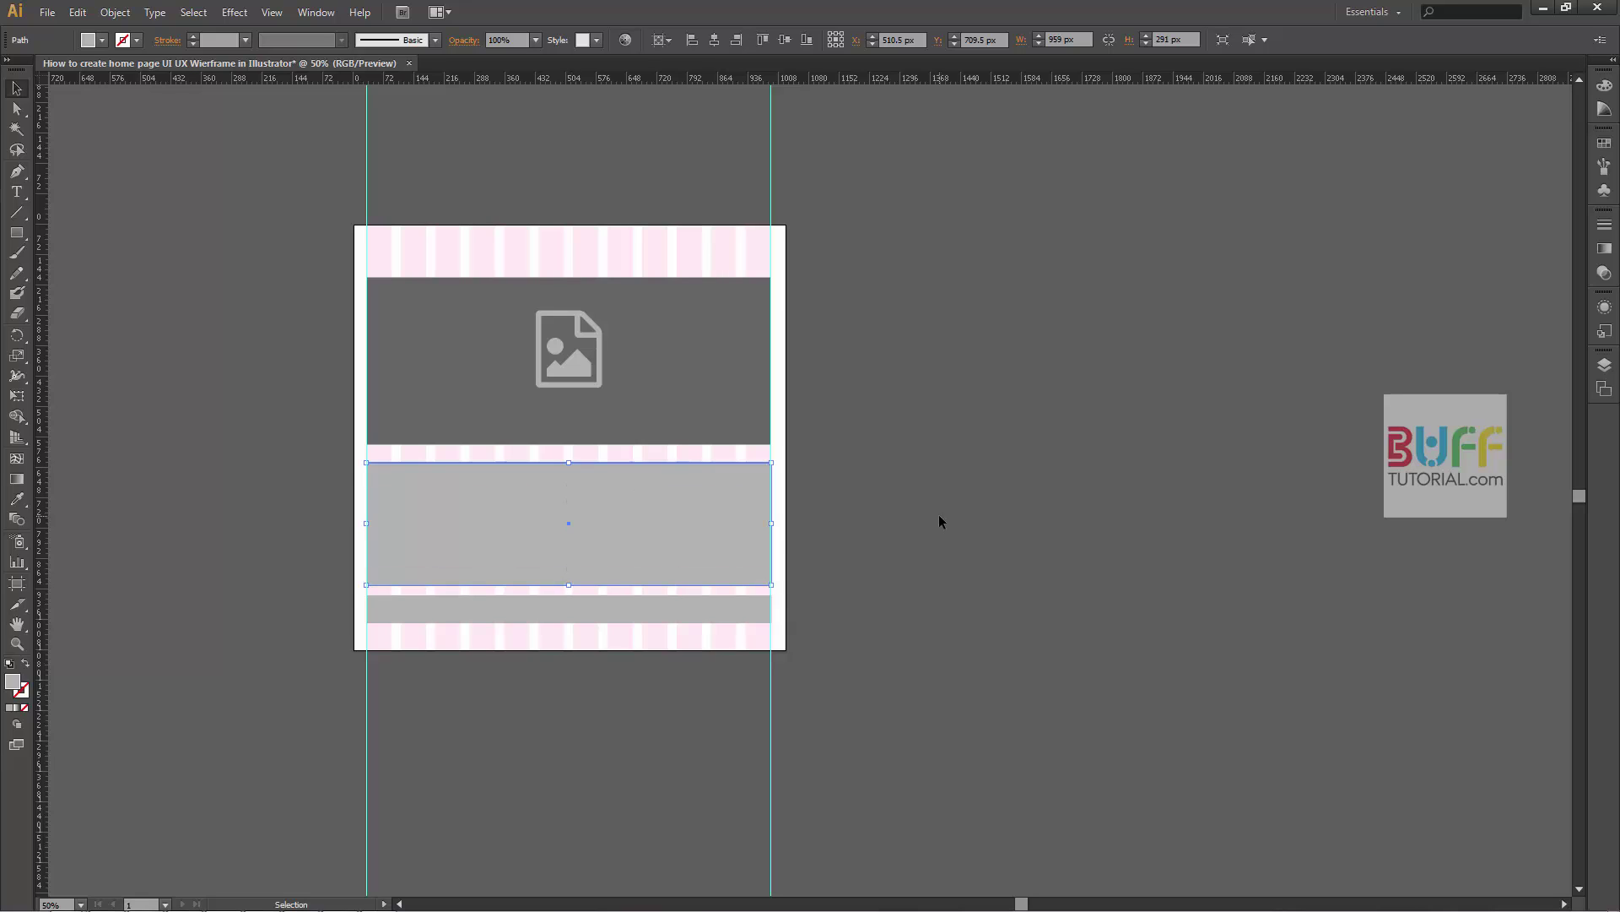
pyautogui.click(920, 542)
pyautogui.moveTo(930, 498)
pyautogui.mouseDown()
pyautogui.moveTo(968, 358)
pyautogui.moveTo(1109, 432)
pyautogui.mouseUp()
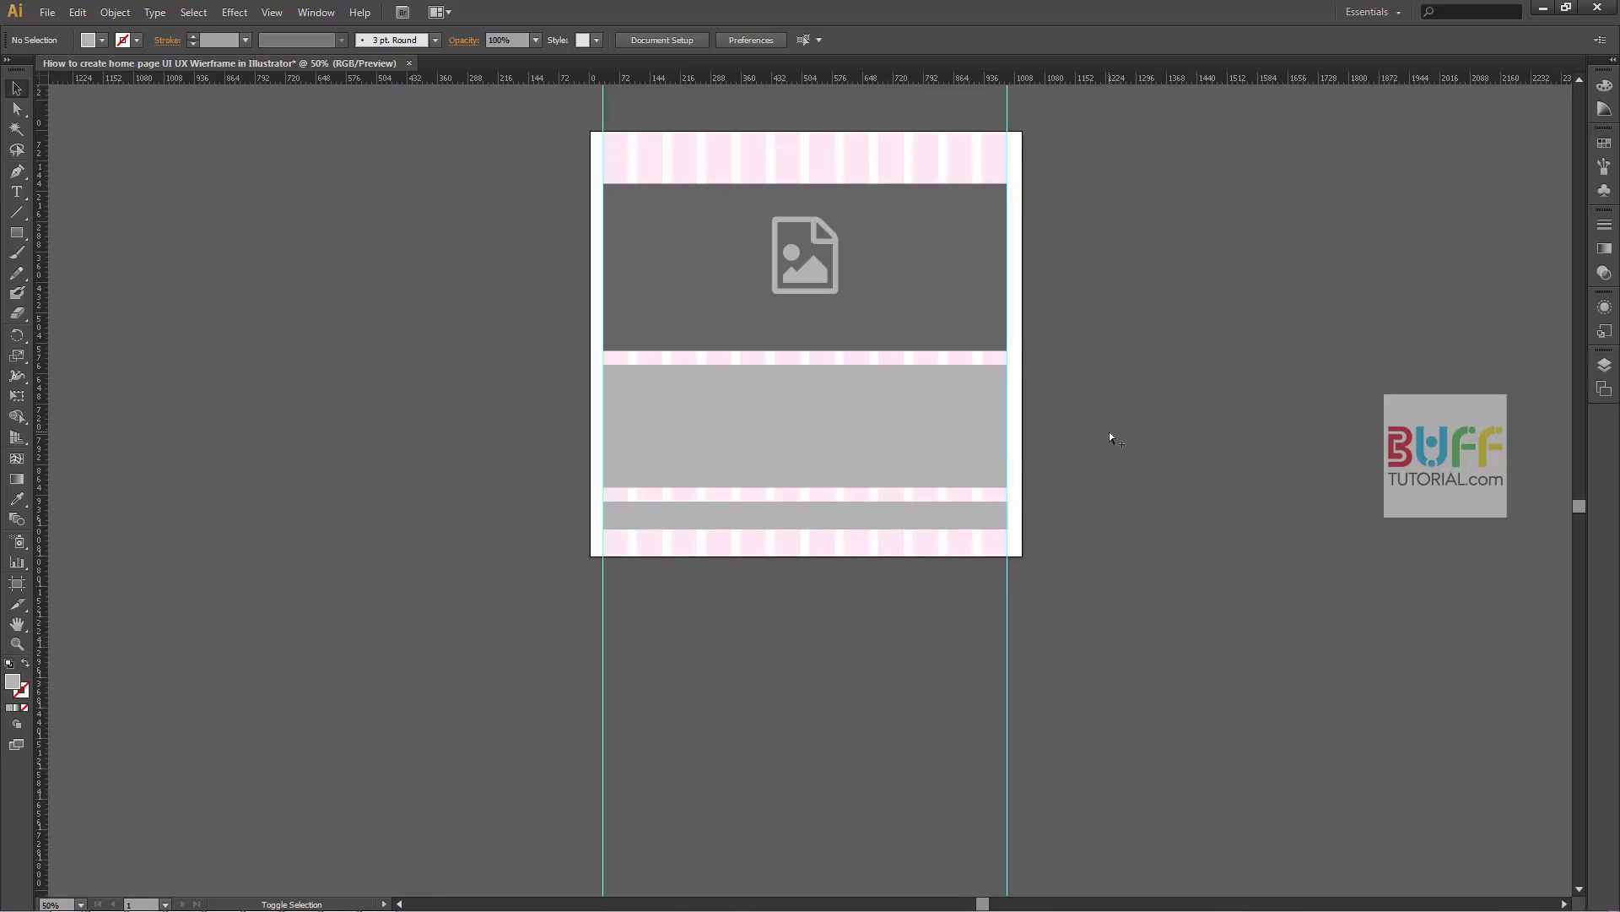
# - Search the cheatsheet for 'right', copy the fa-angle-right icon, and return to Illustrator
pyautogui.scroll(1, 890, 289)
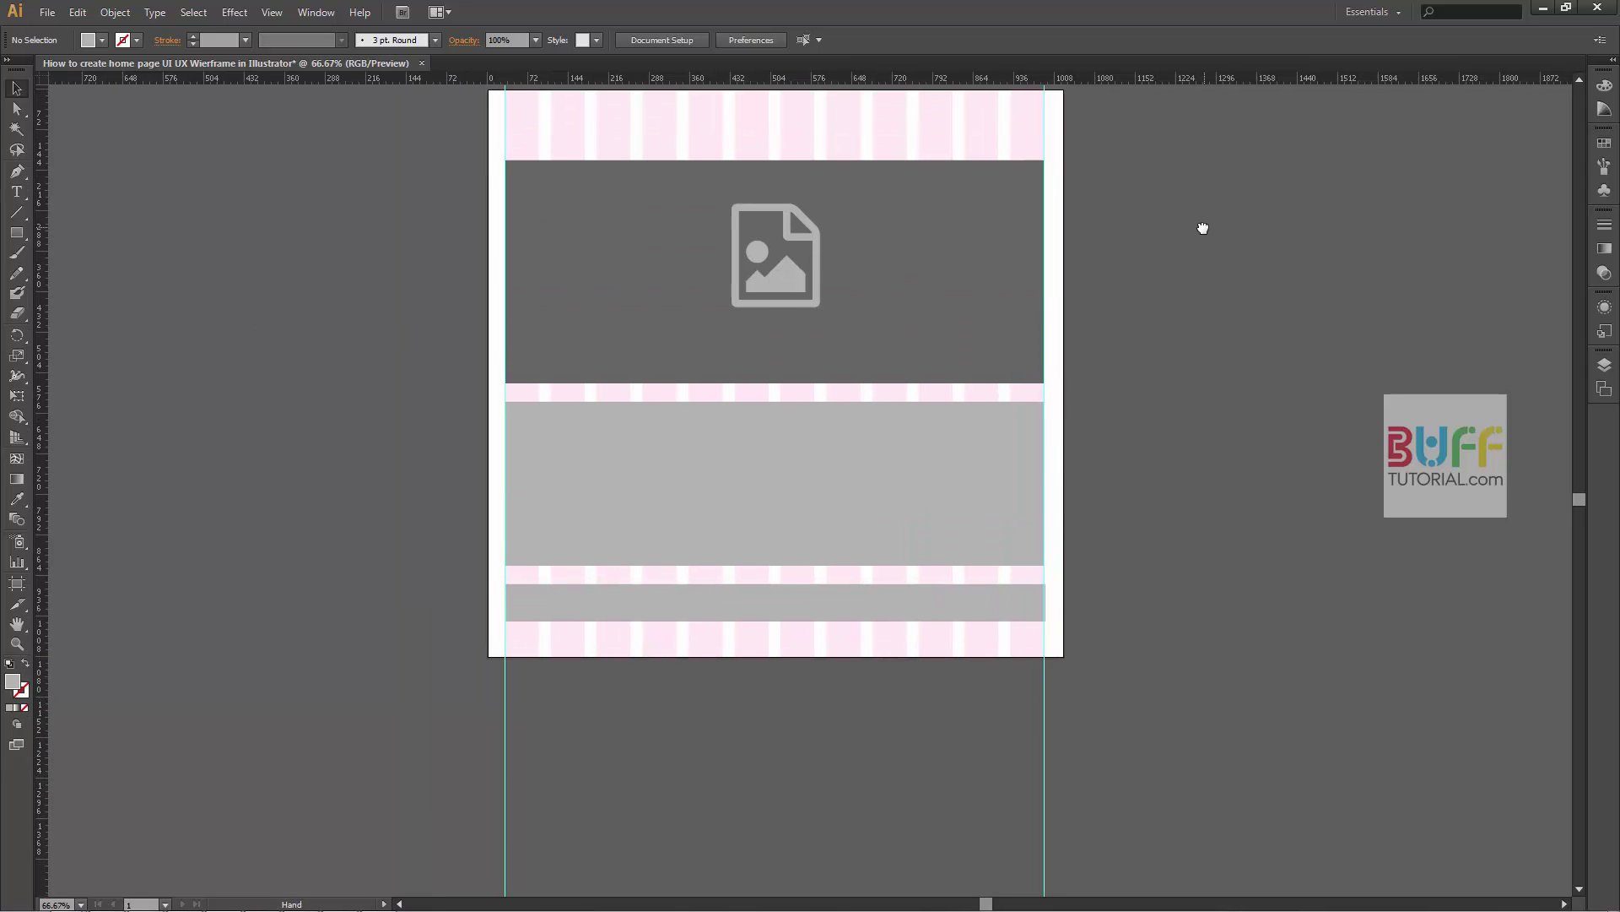
pyautogui.hotkey('alt', 'Tab')
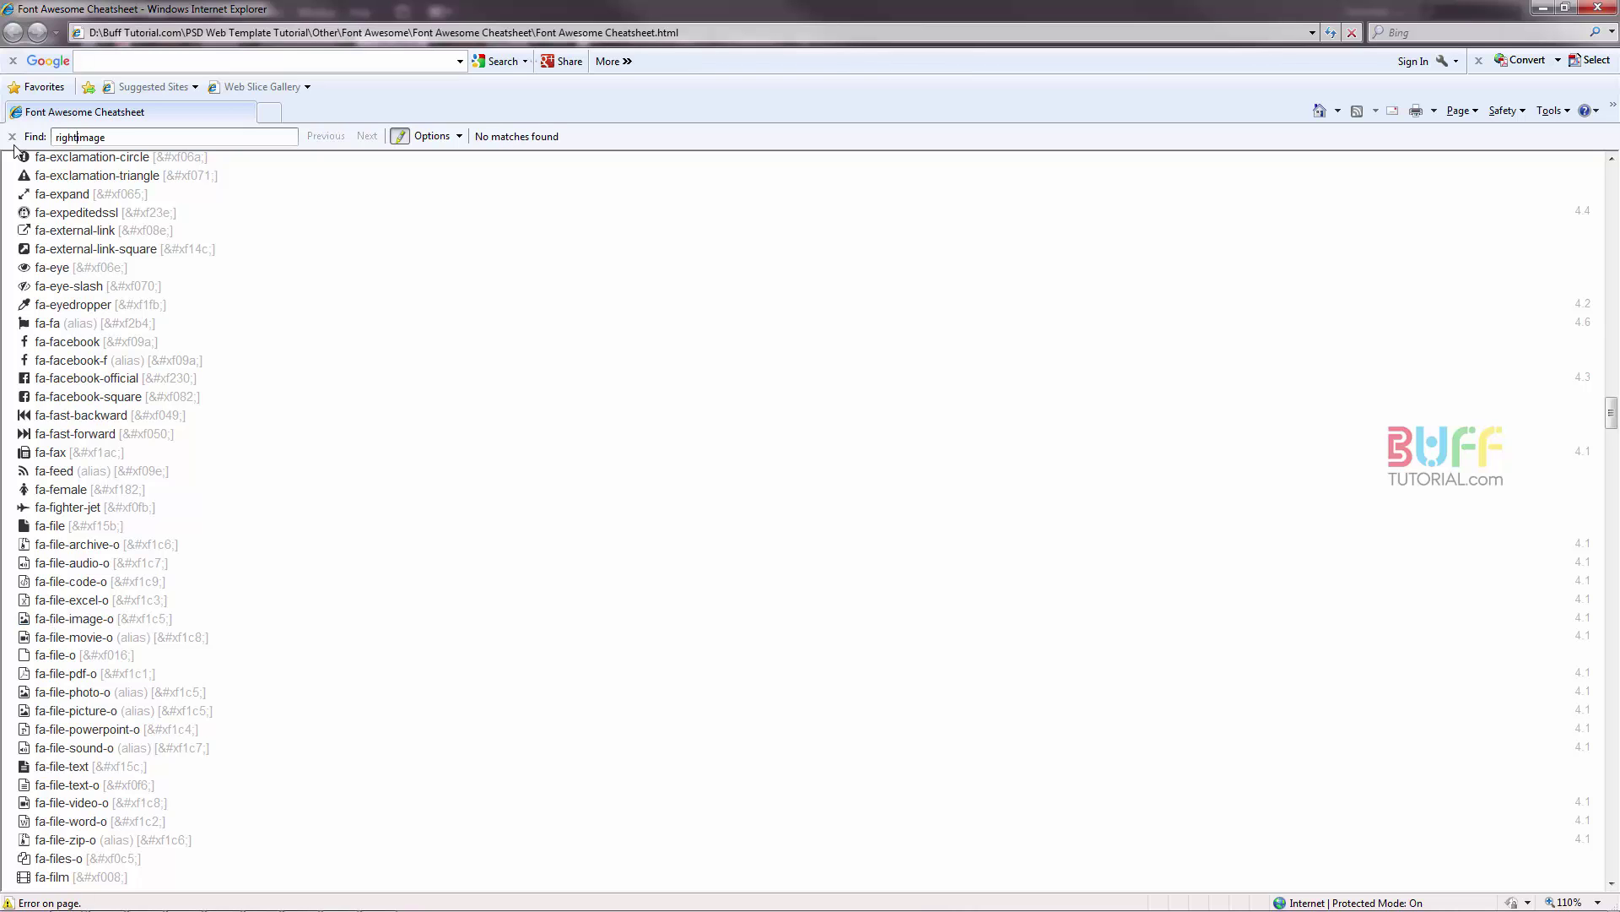
pyautogui.write('right')
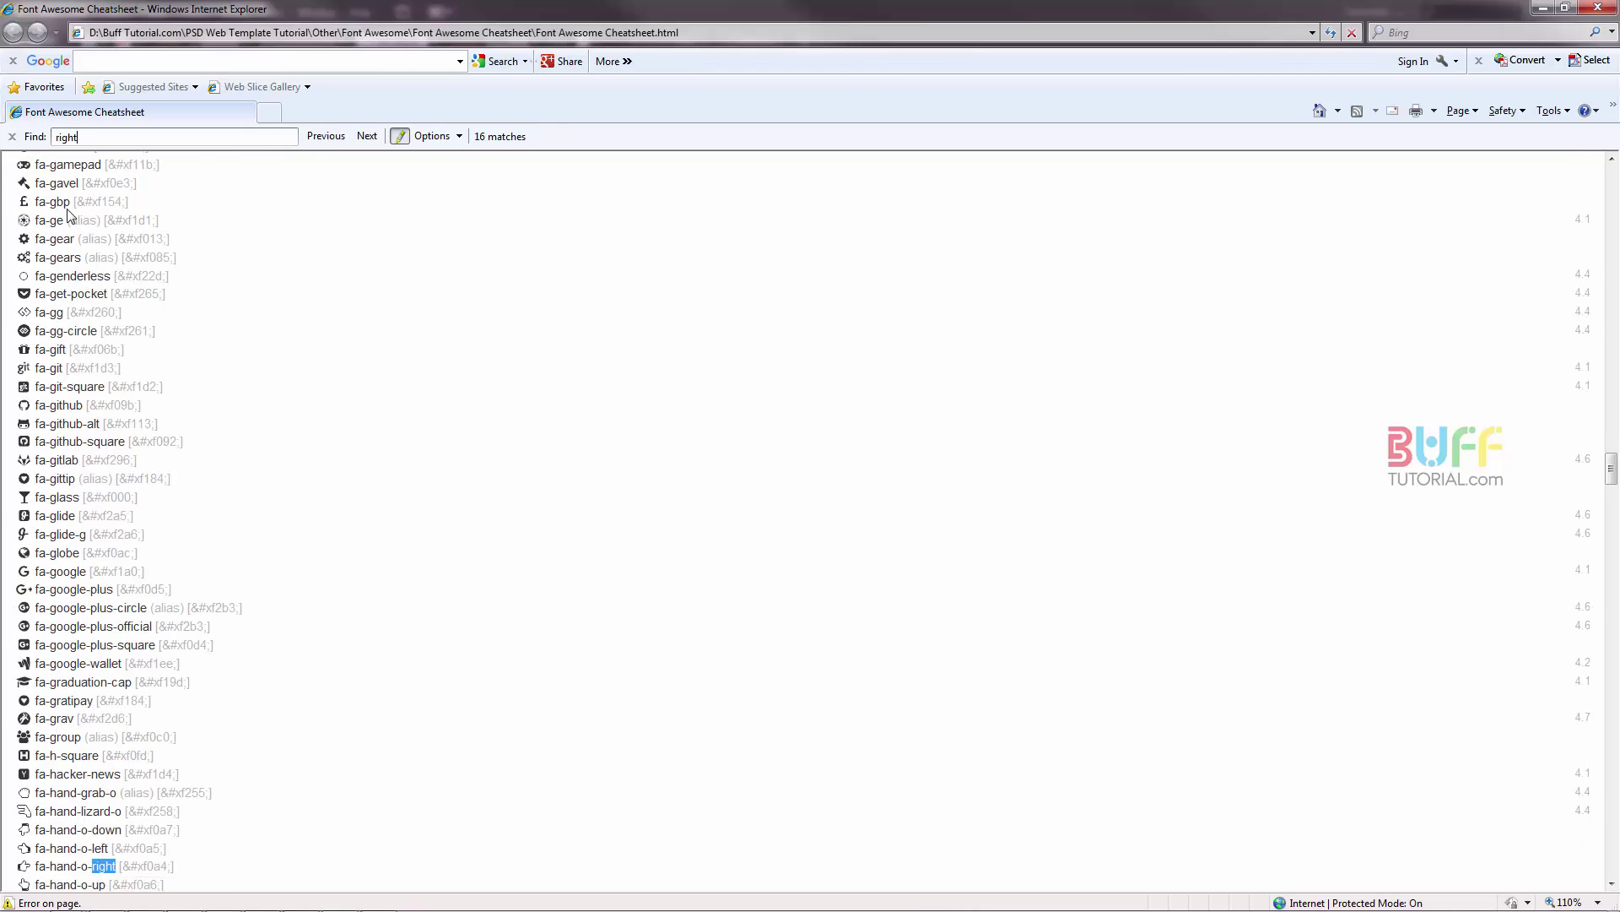
pyautogui.scroll(-3, 69, 214)
pyautogui.scroll(-4, 71, 245)
pyautogui.scroll(-20, 106, 162)
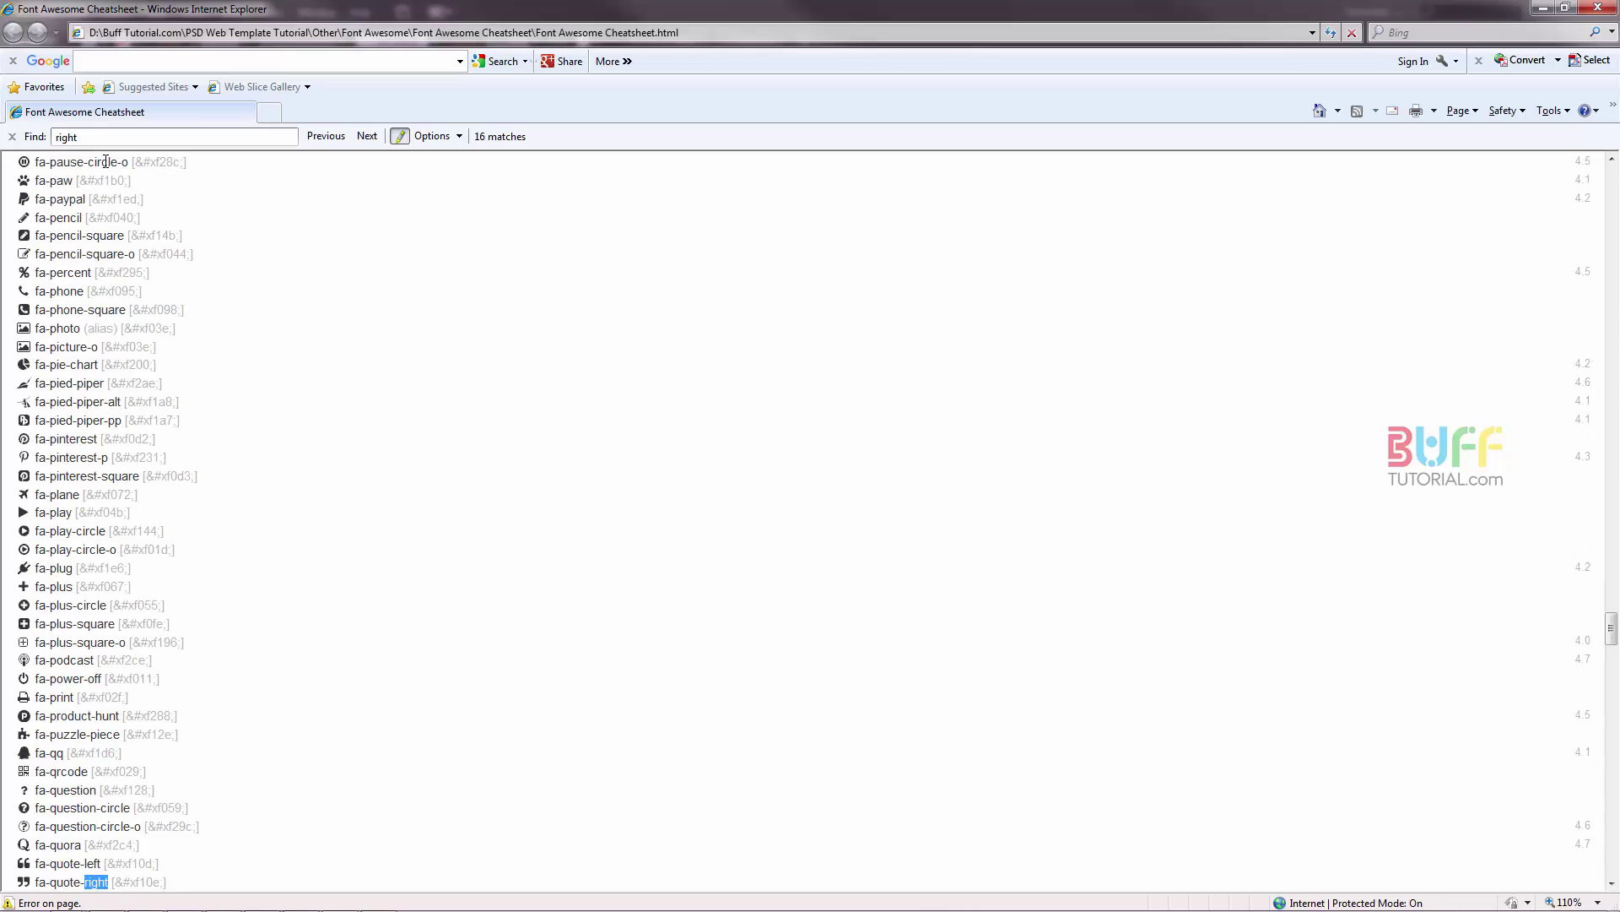
pyautogui.scroll(-5, 279, 736)
pyautogui.scroll(-3, 282, 739)
pyautogui.scroll(-5, 279, 736)
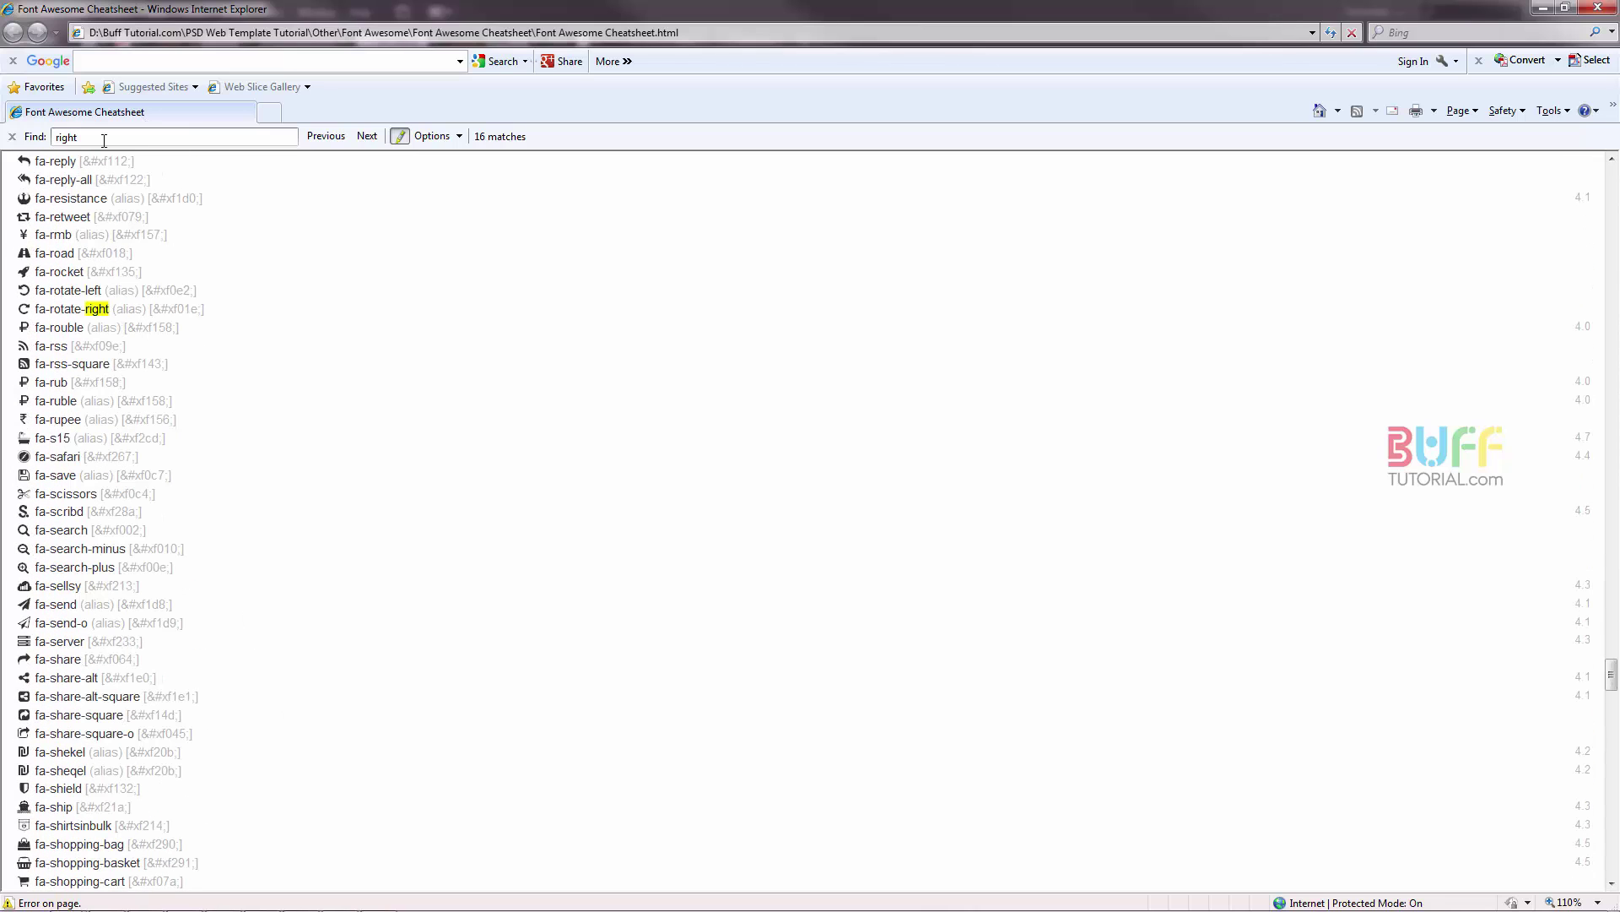
pyautogui.press('Return')
pyautogui.press('Return')
pyautogui.press('Return')
pyautogui.press('Return')
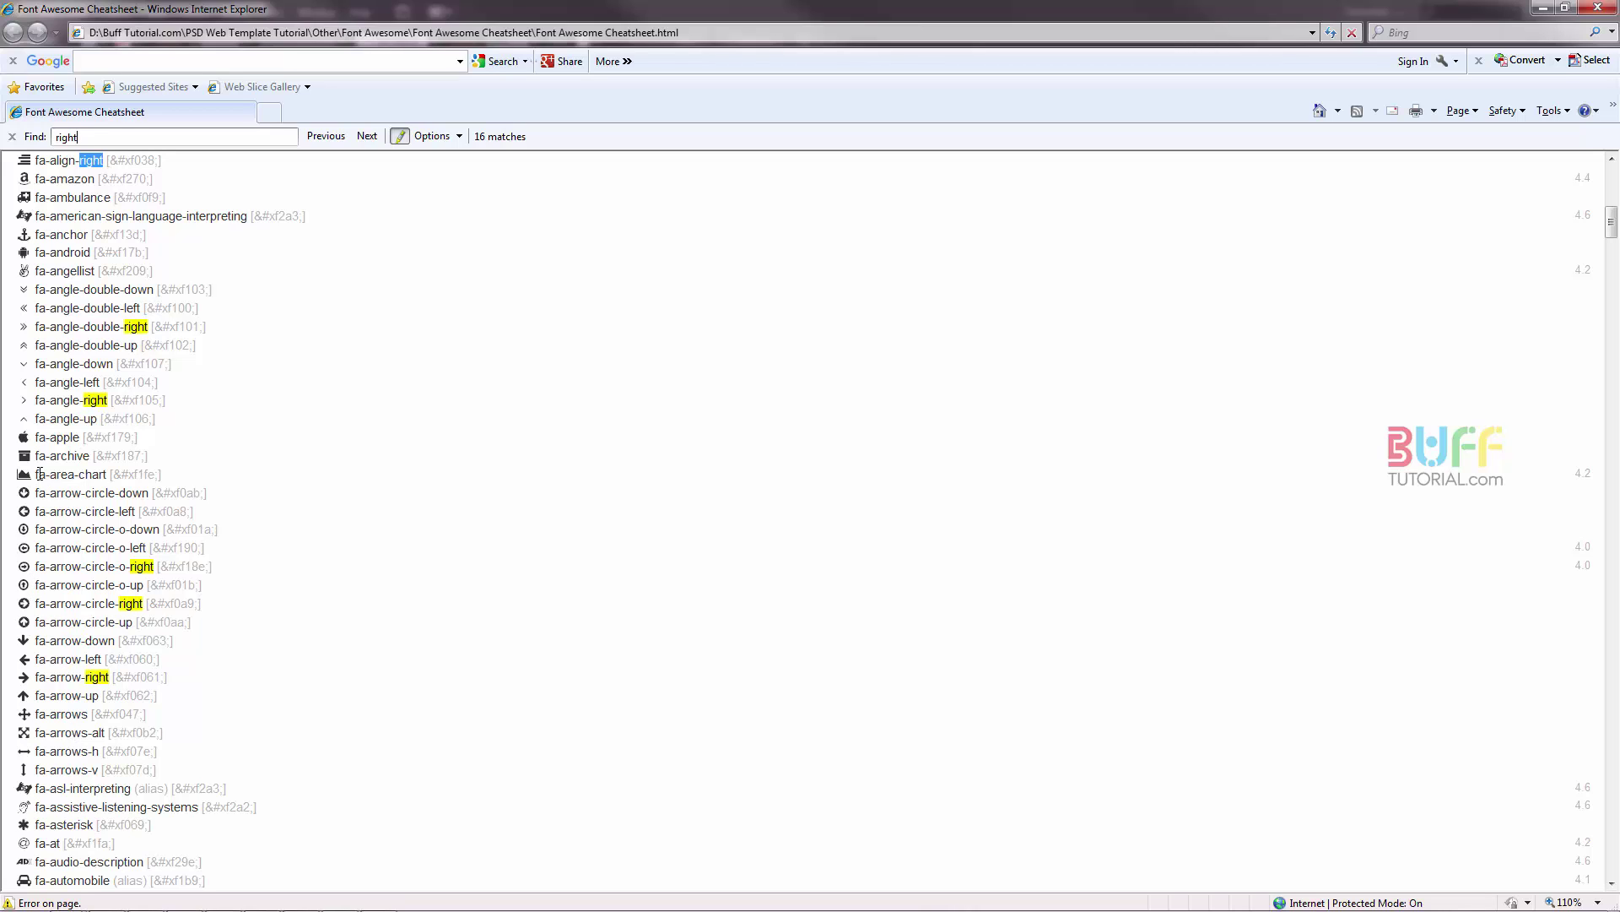
pyautogui.click(26, 399)
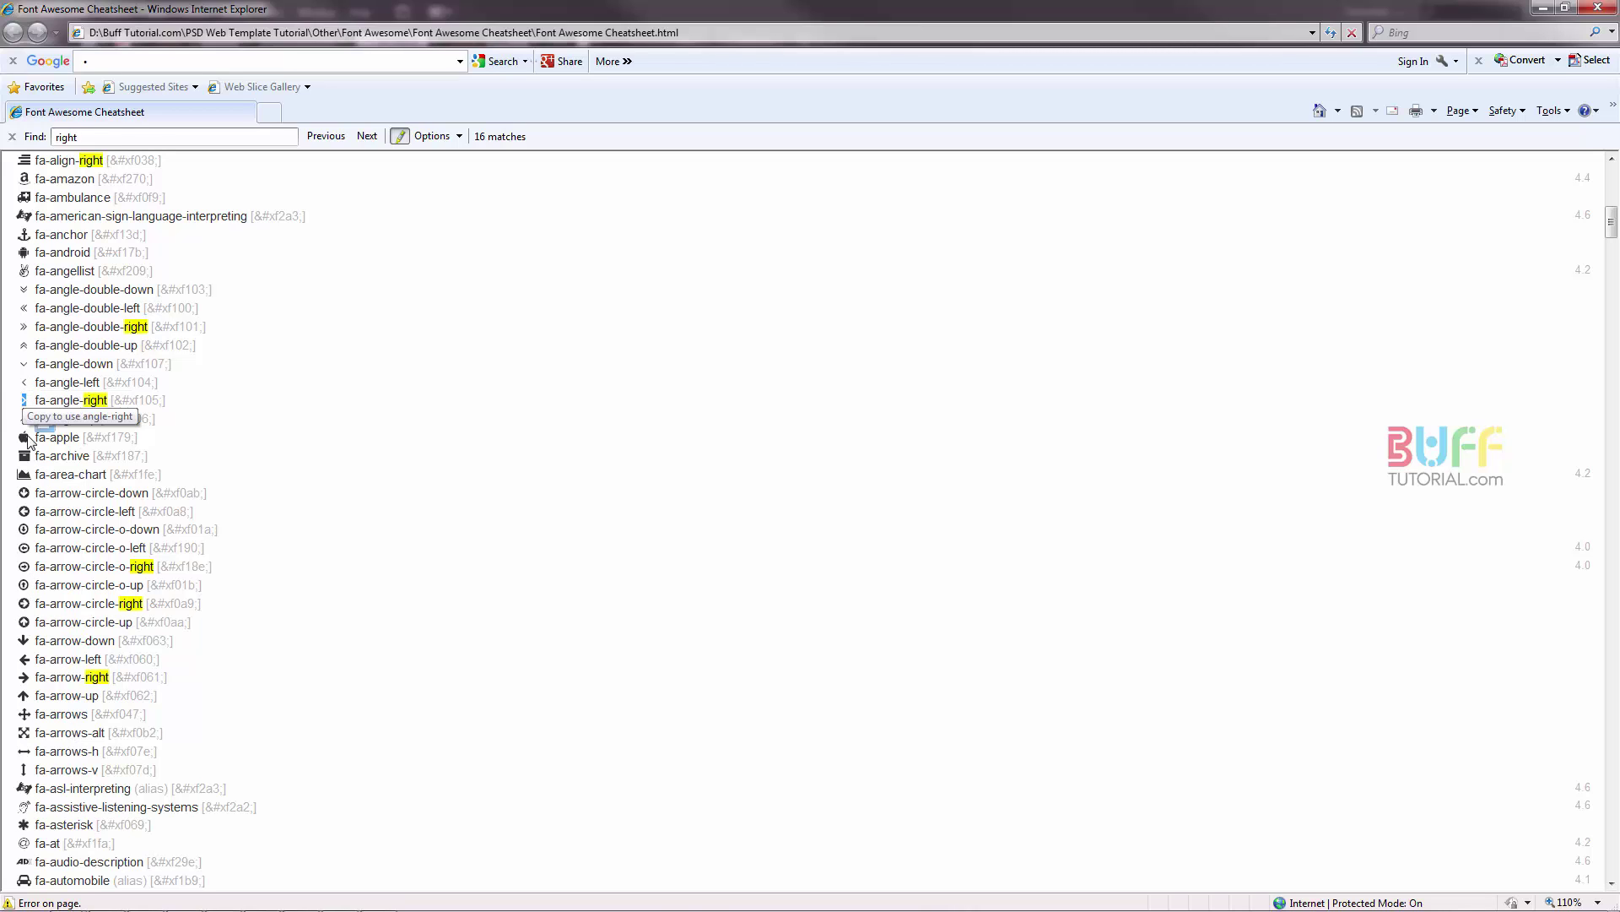
pyautogui.click(197, 902)
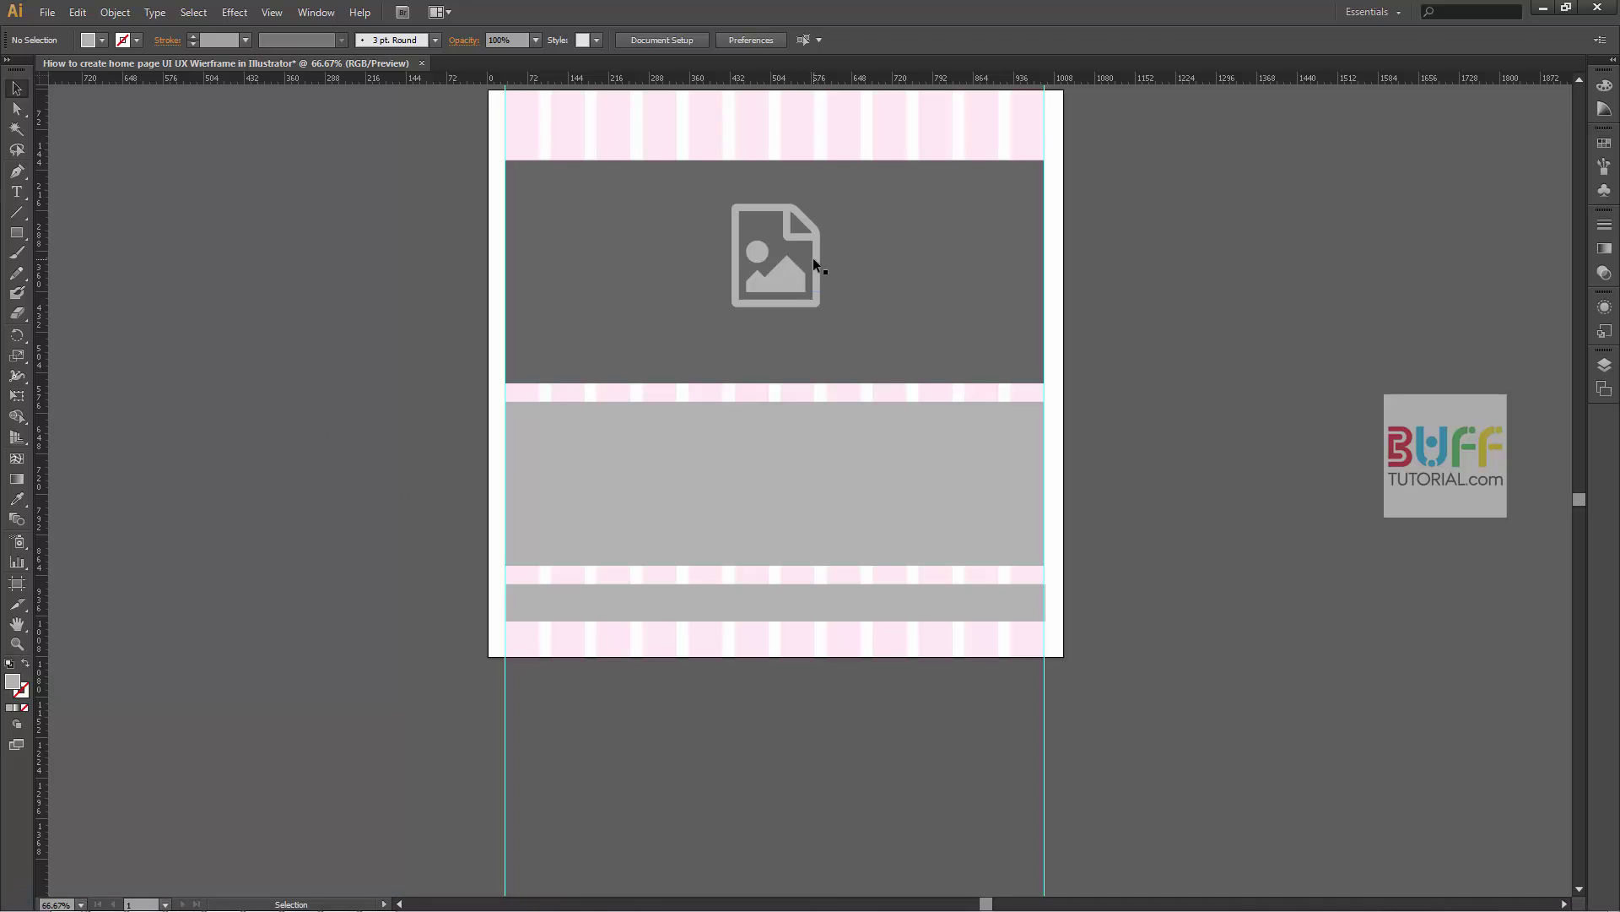
# - Turn a copy of the image glyph into a 70 pt angle-right arrow on the banner's right
pyautogui.moveTo(813, 256); pyautogui.dragTo(341, 424)
pyautogui.doubleClick(341, 423)
pyautogui.hotkey('ctrl', 'a')
pyautogui.hotkey('ctrl', 'v')
pyautogui.press('Escape')
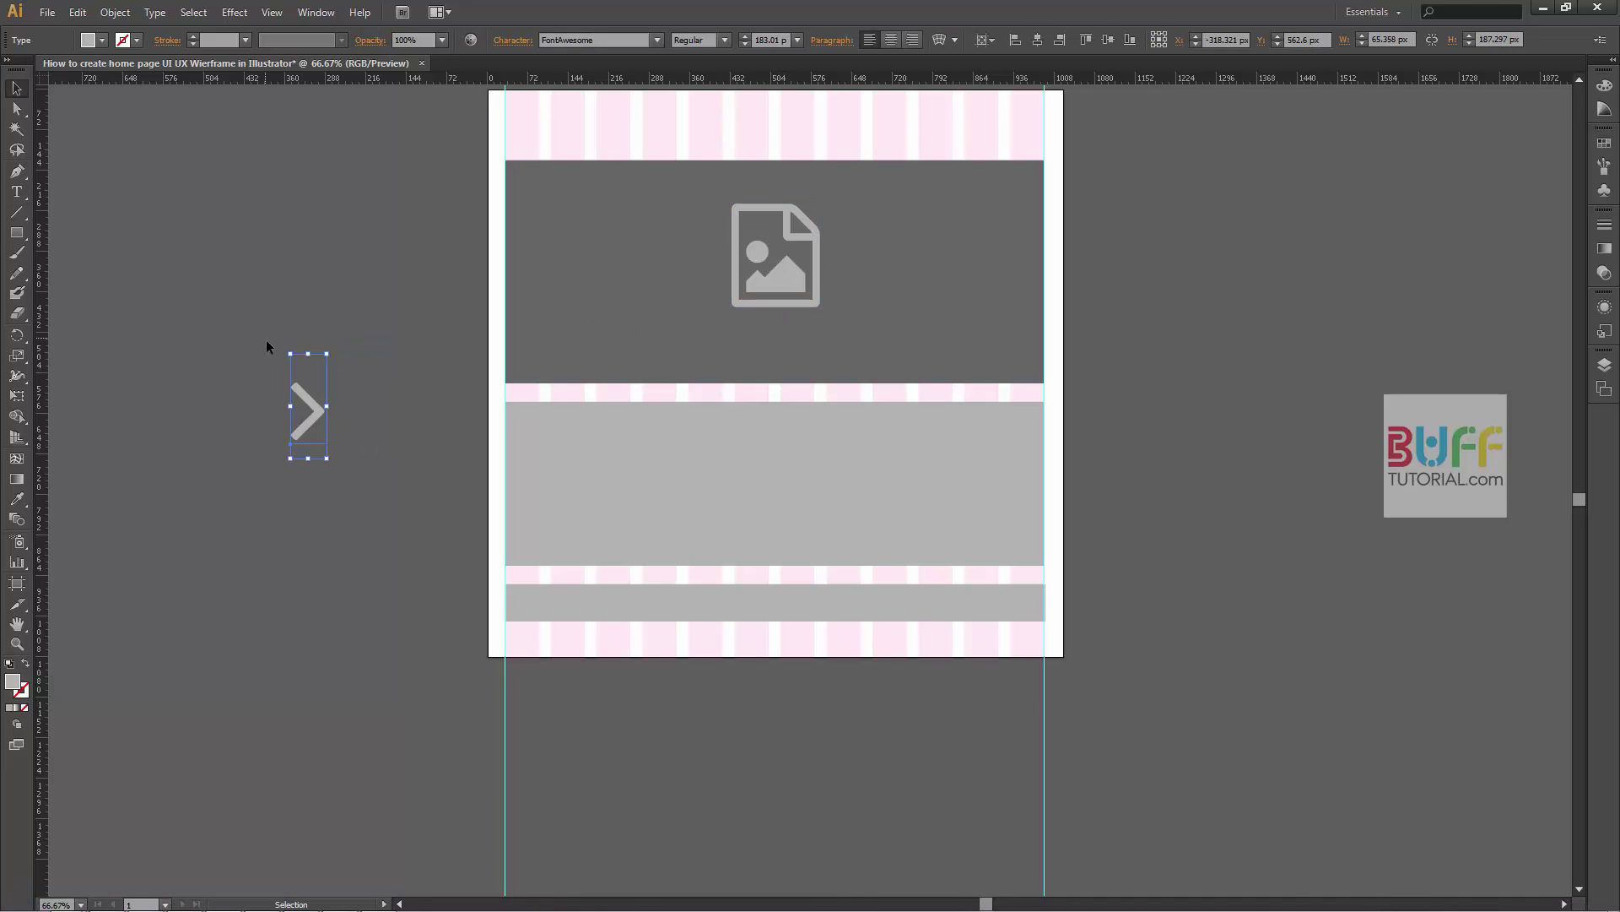
pyautogui.moveTo(1004, 247); pyautogui.dragTo(1004, 246)
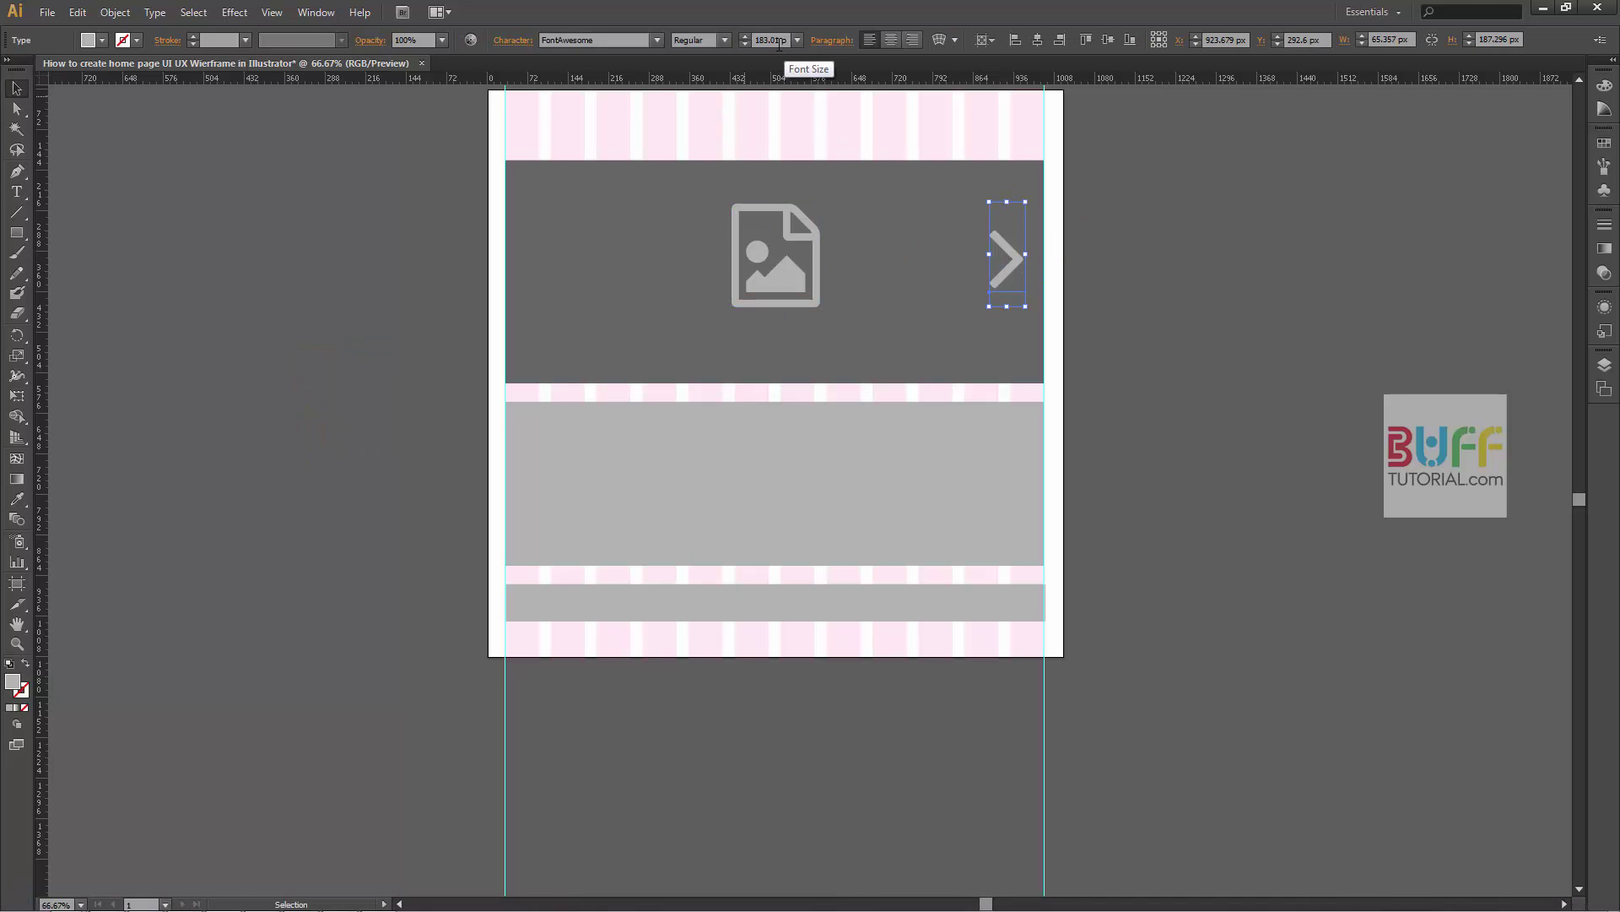
pyautogui.write('70')
pyautogui.press('Return')
pyautogui.click(989, 290)
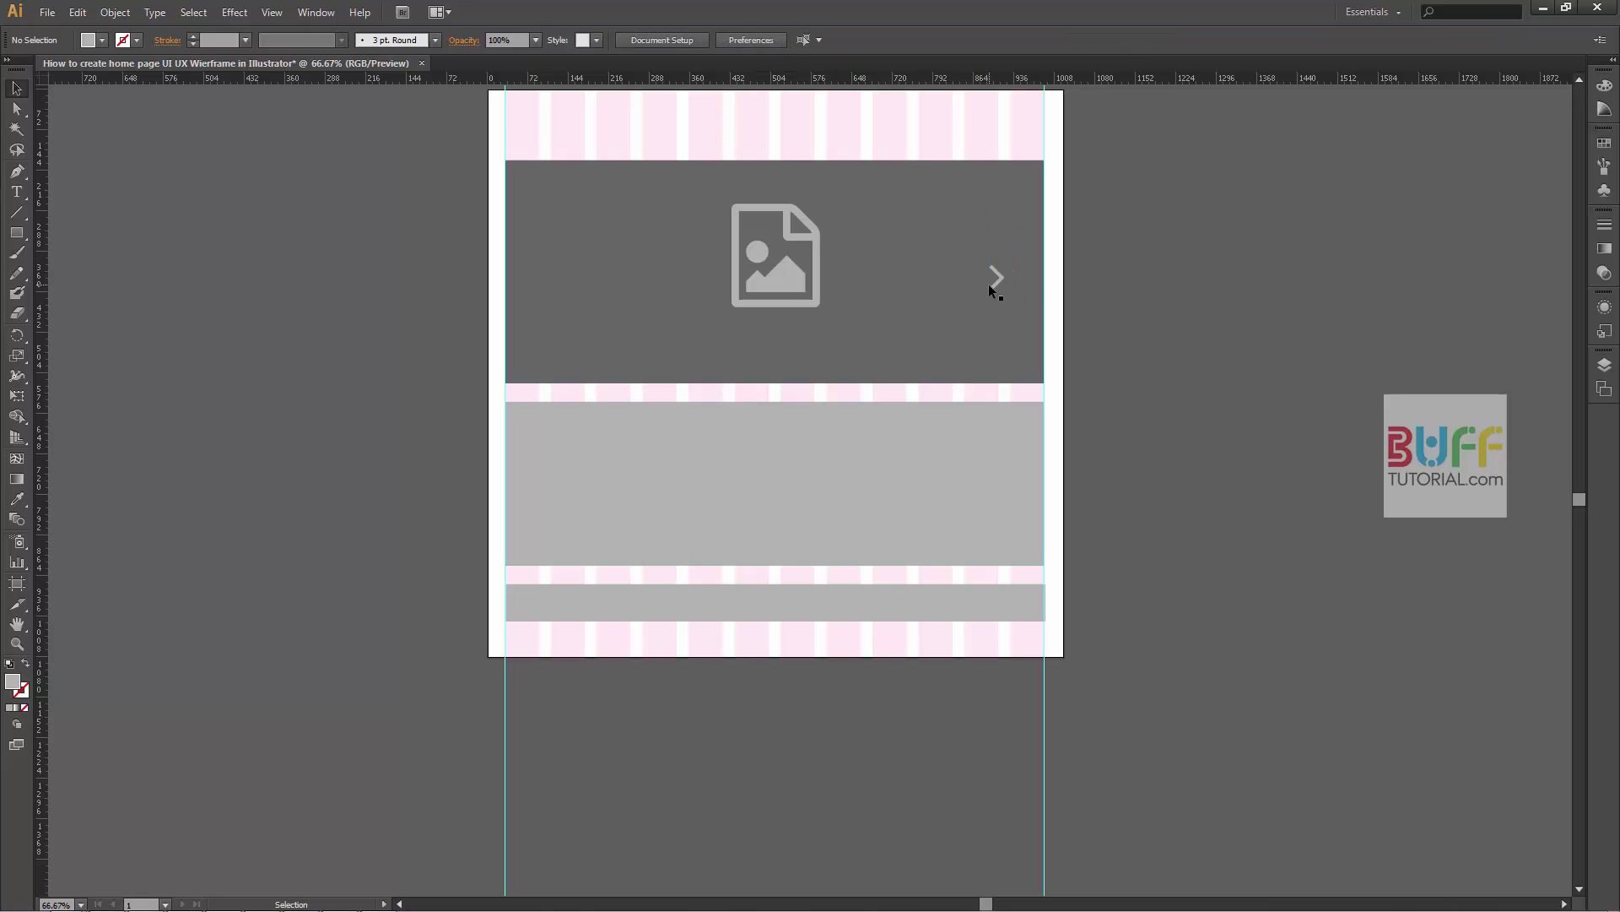
# - Reflect a copy of the arrow to point left and align both arrows in the banner
pyautogui.click(1016, 279)
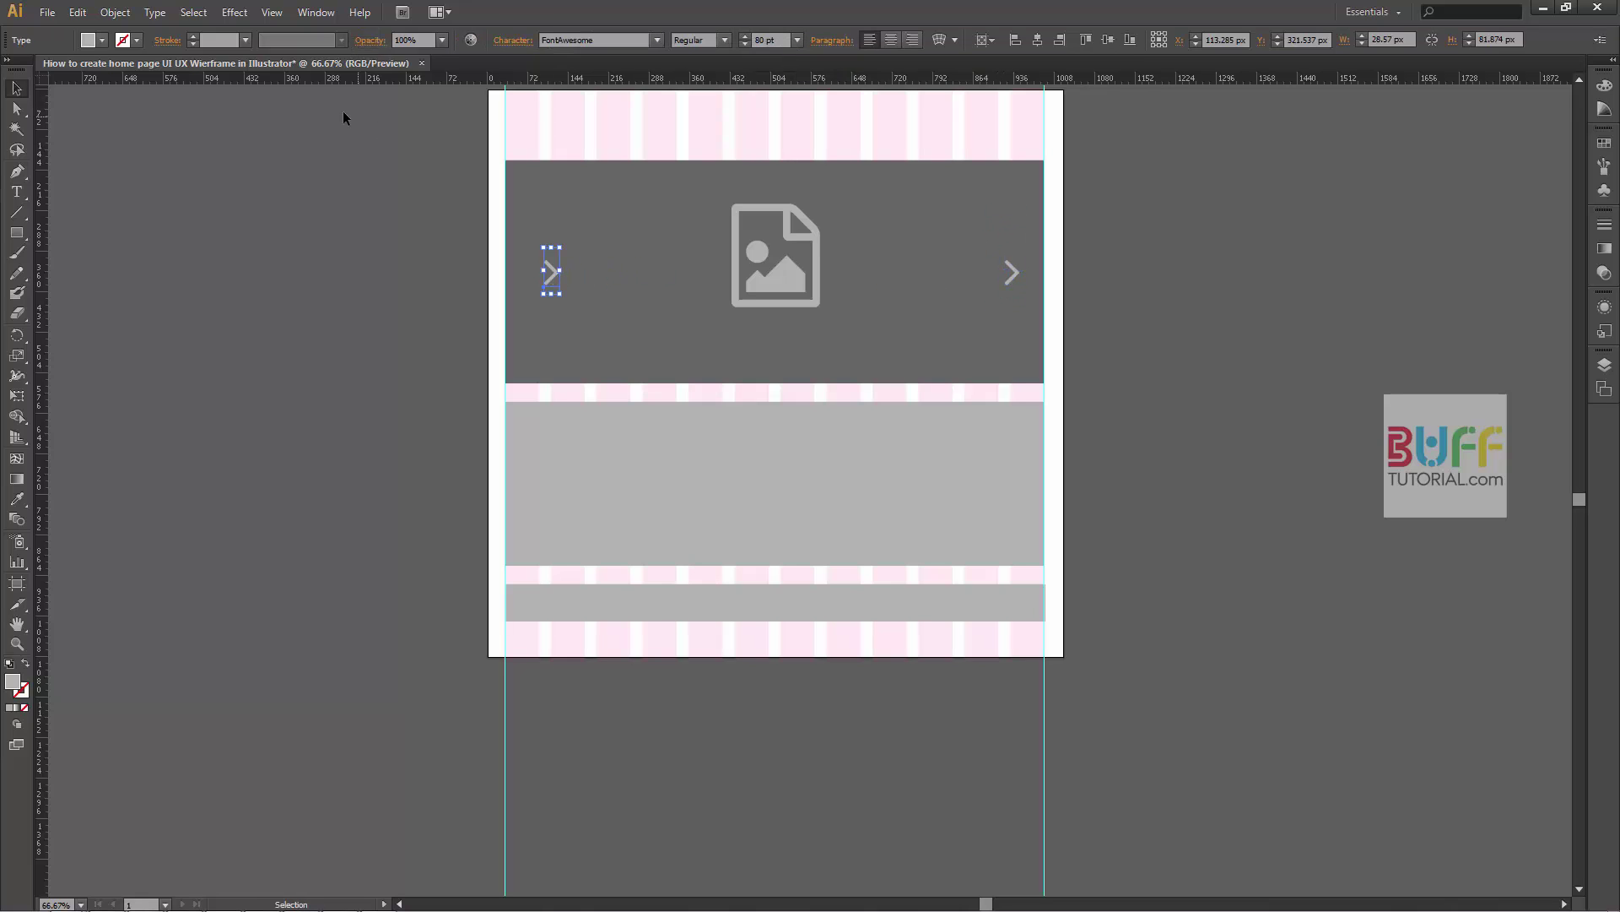
pyautogui.click(115, 11)
pyautogui.click(380, 93)
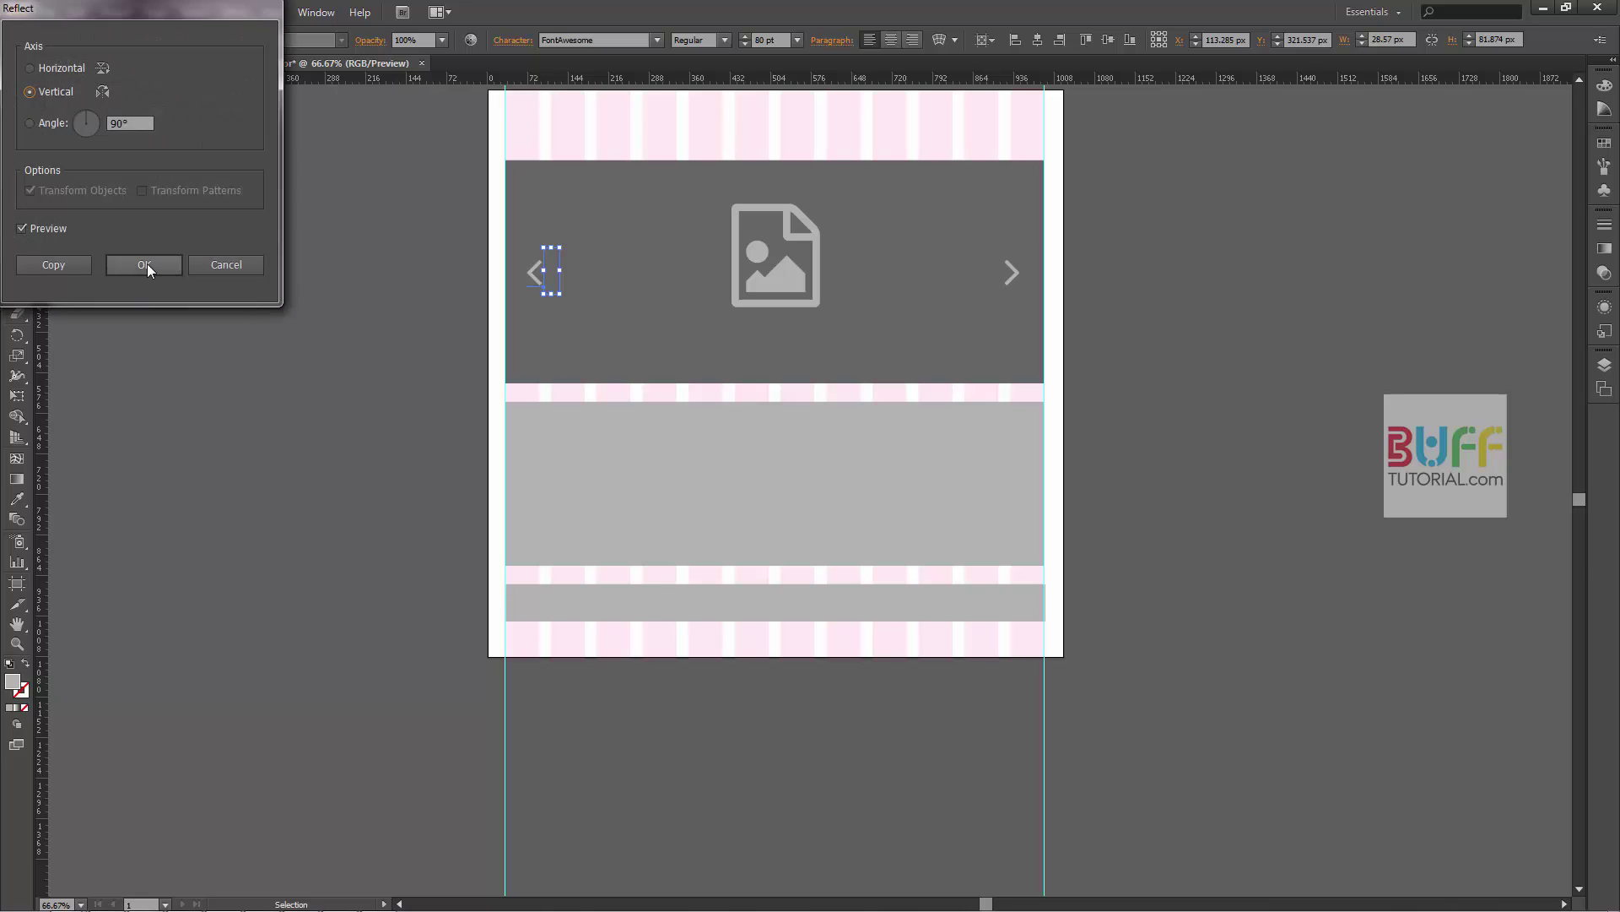
pyautogui.click(145, 265)
pyautogui.click(1018, 273)
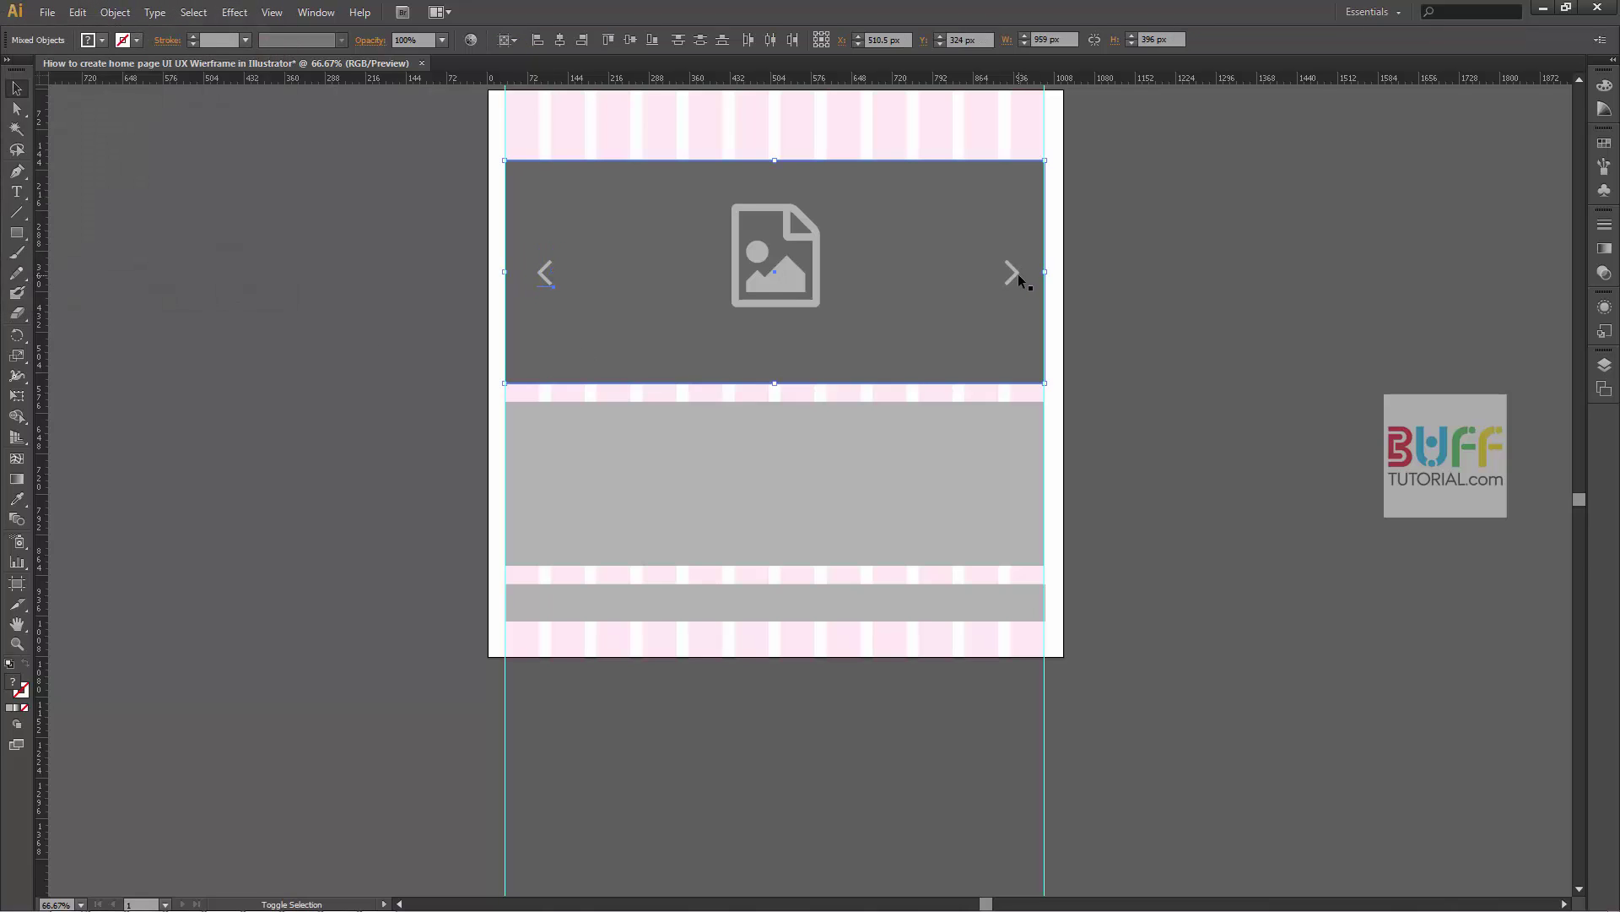
pyautogui.keyDown('shift'); pyautogui.click(553, 268); pyautogui.keyUp('shift')
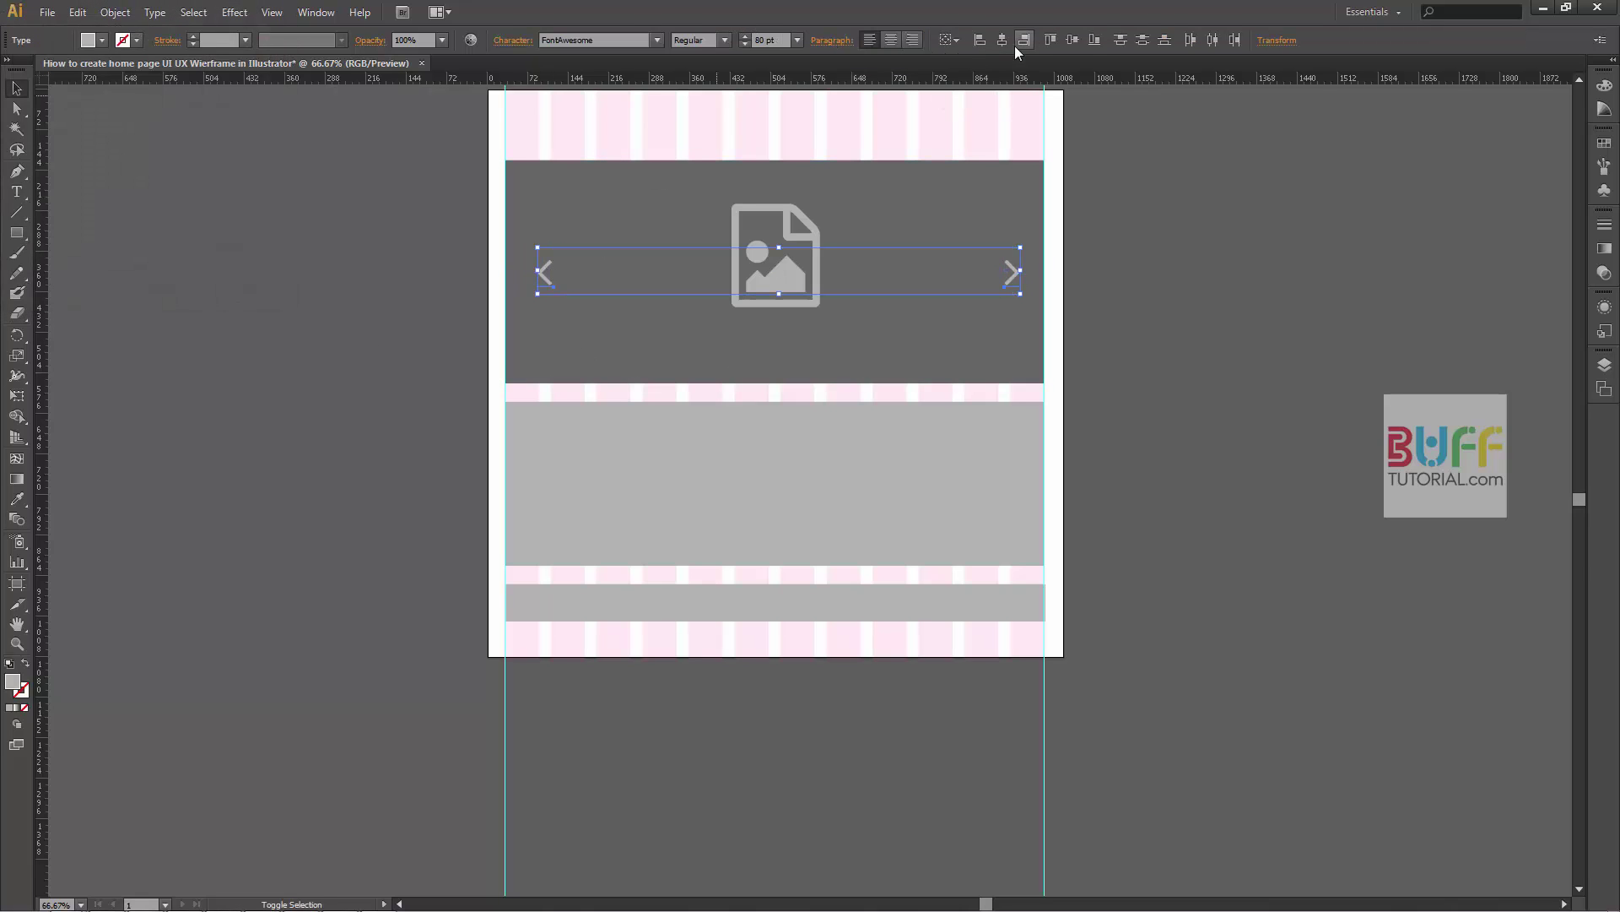
pyautogui.click(1164, 351)
pyautogui.moveTo(1147, 353); pyautogui.dragTo(1077, 443)
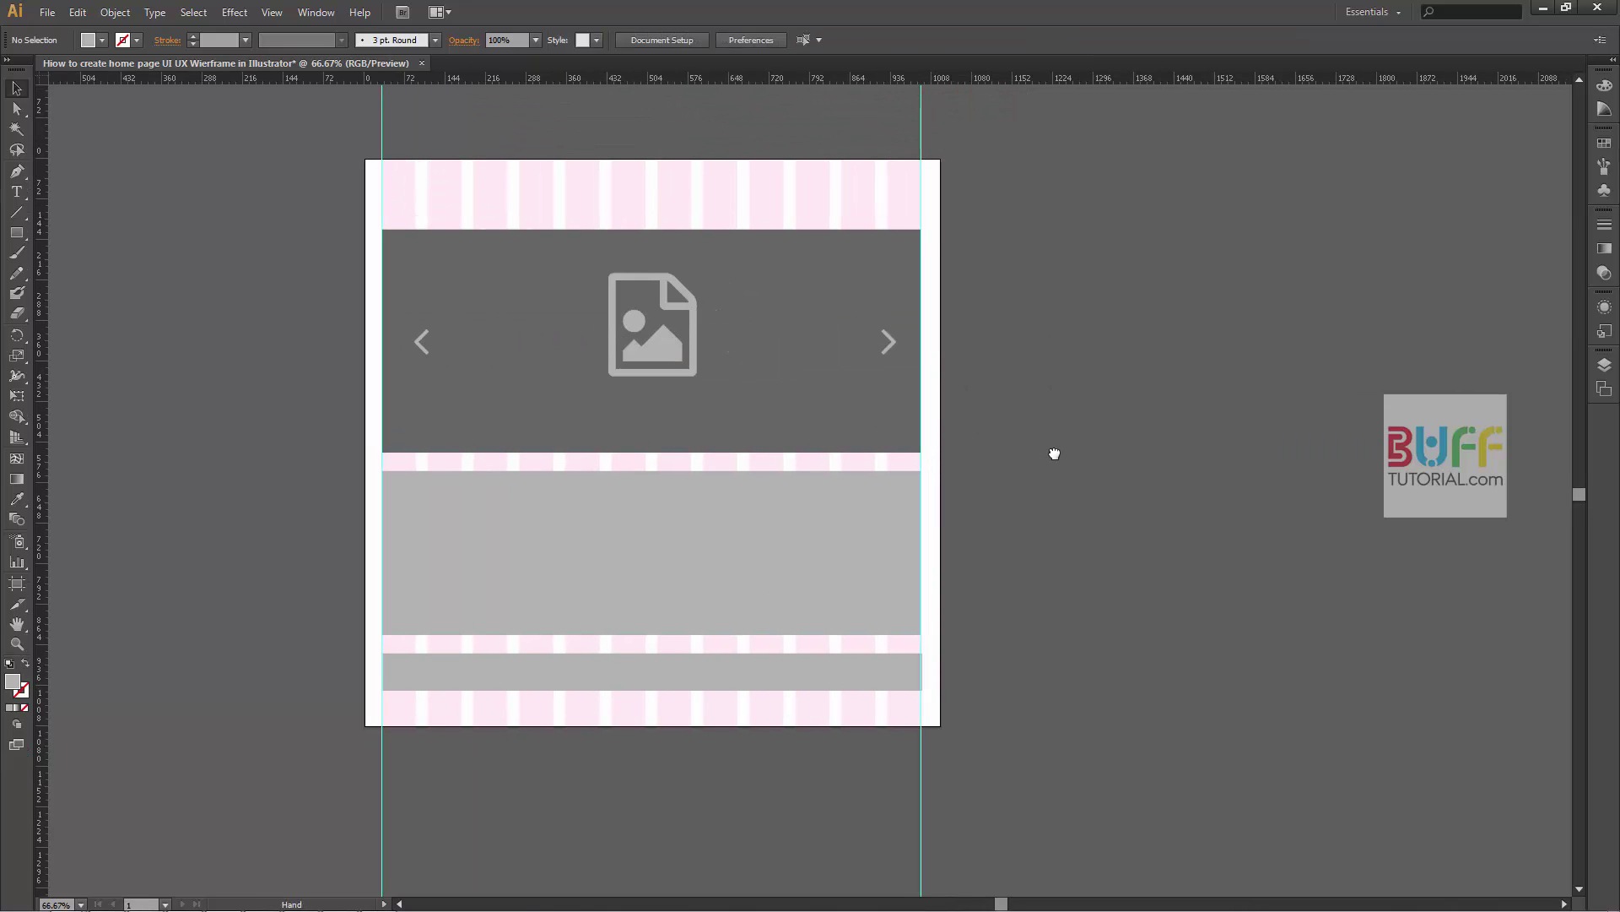
# - Duplicate the whole artboard below the original
pyautogui.click(17, 584)
pyautogui.scroll(-3, 785, 521)
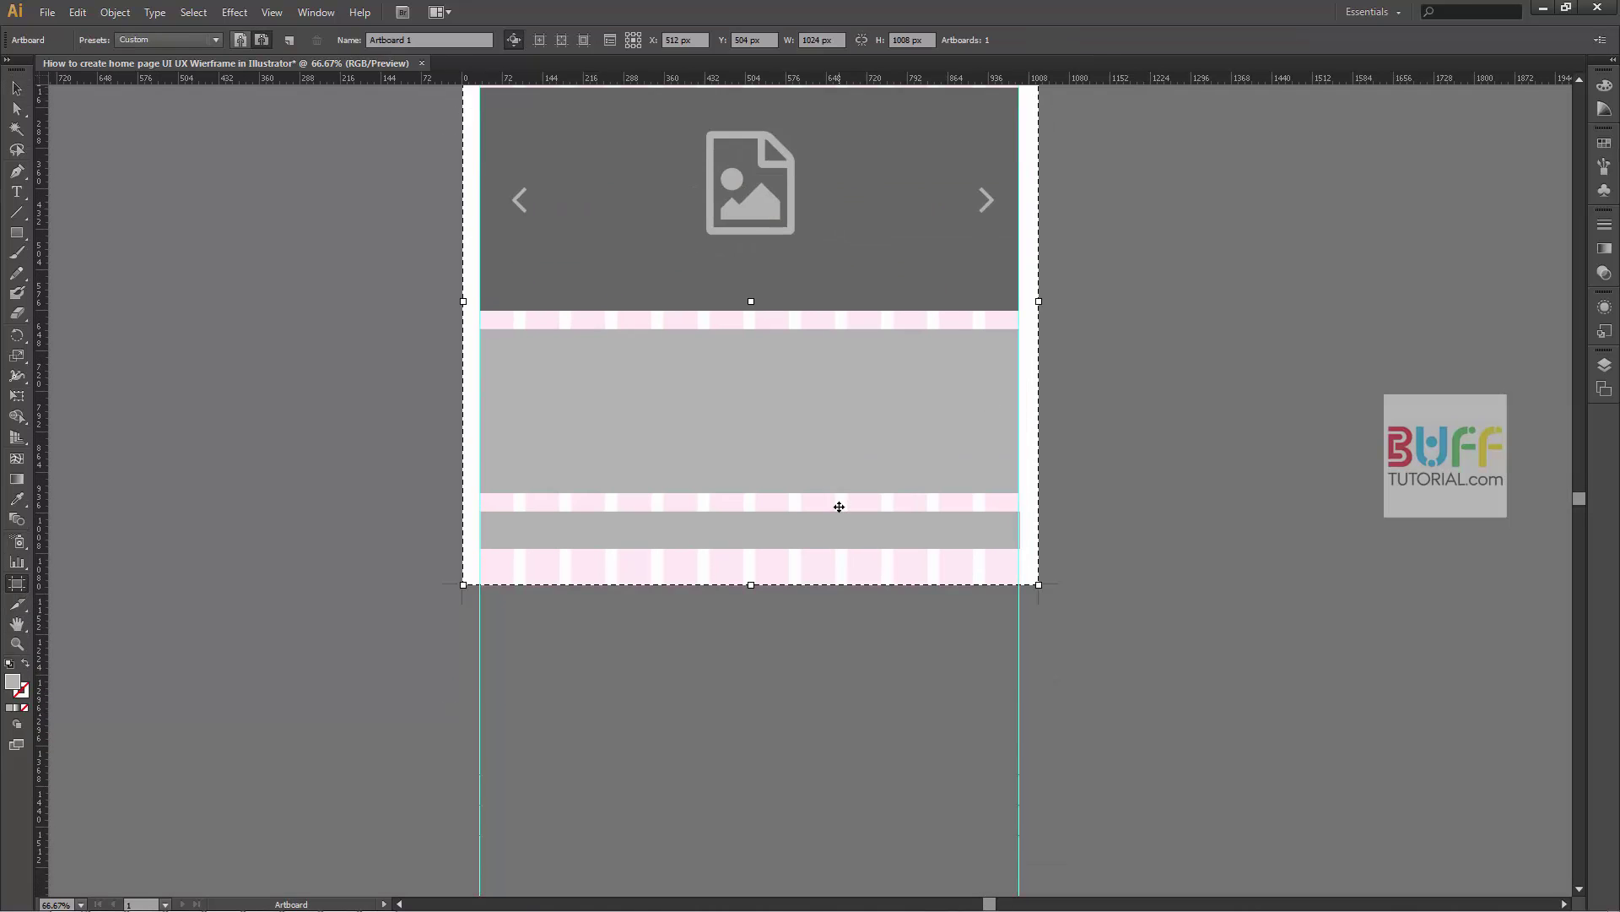
pyautogui.scroll(-1, 785, 521)
pyautogui.moveTo(707, 317); pyautogui.dragTo(707, 745)
# - Narrow the large grey block to half width and place a copy in the right half
pyautogui.press('v')
pyautogui.scroll(-3, 883, 572)
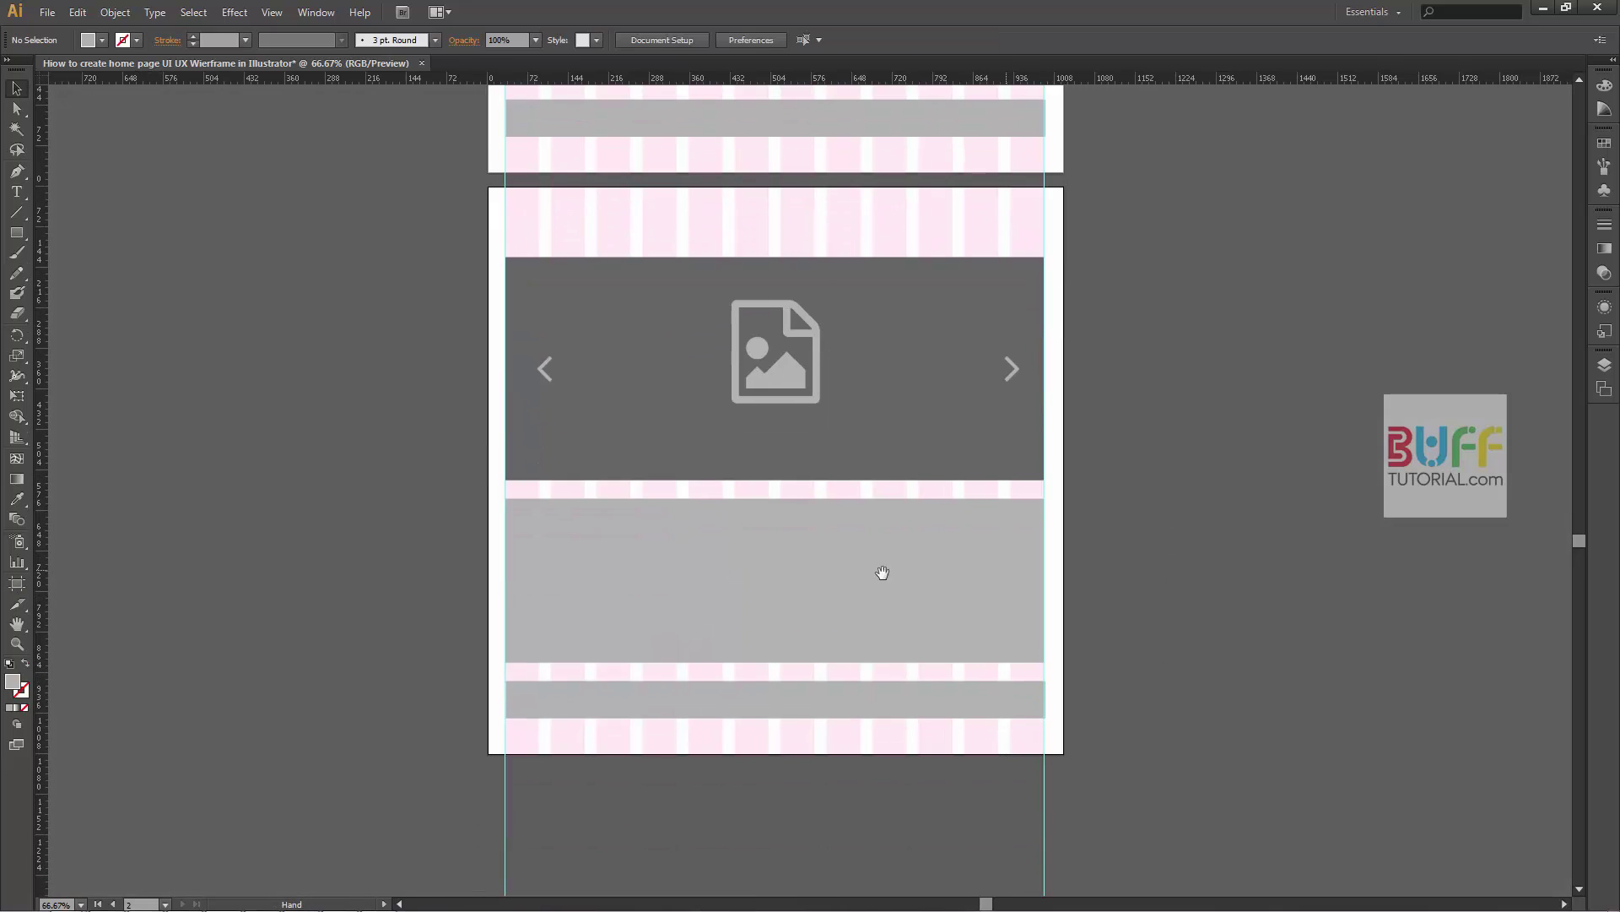
pyautogui.click(1032, 603)
pyautogui.moveTo(1044, 580); pyautogui.dragTo(767, 580)
pyautogui.keyDown('alt'); pyautogui.moveTo(637, 580); pyautogui.dragTo(915, 581); pyautogui.keyUp('alt')
pyautogui.click(1168, 475)
pyautogui.moveTo(1186, 539); pyautogui.dragTo(1205, 456)
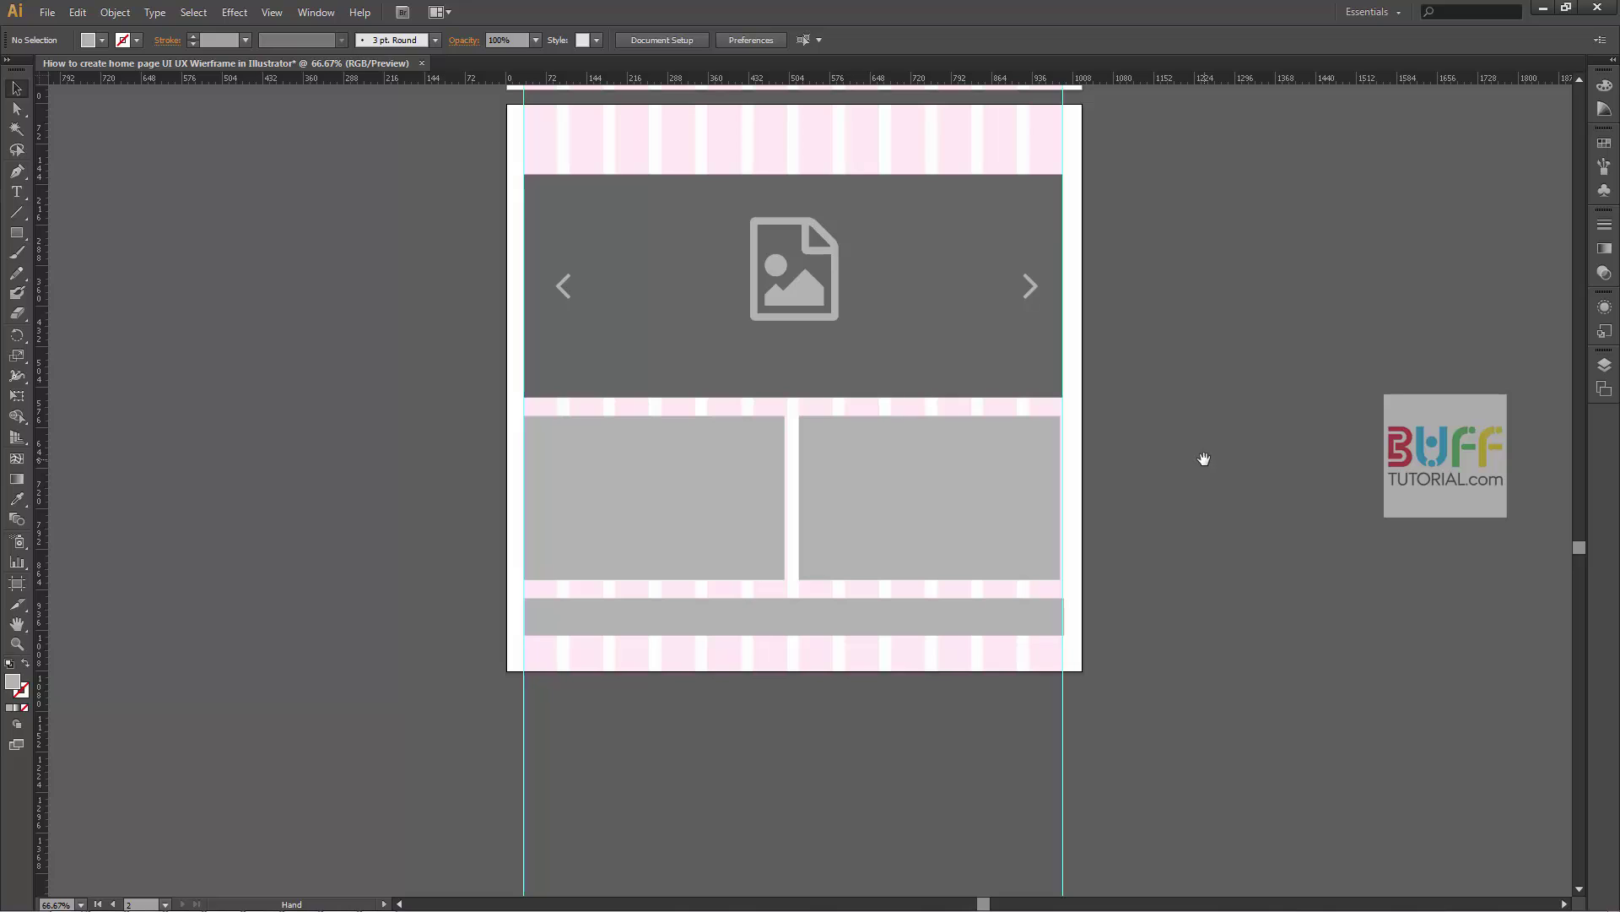
pyautogui.scroll(-1, 1203, 459)
pyautogui.scroll(2, 933, 488)
pyautogui.scroll(2, 763, 438)
# - Fine-tune the left box's width with snapping toggled so the gap between boxes is even
pyautogui.click(758, 438)
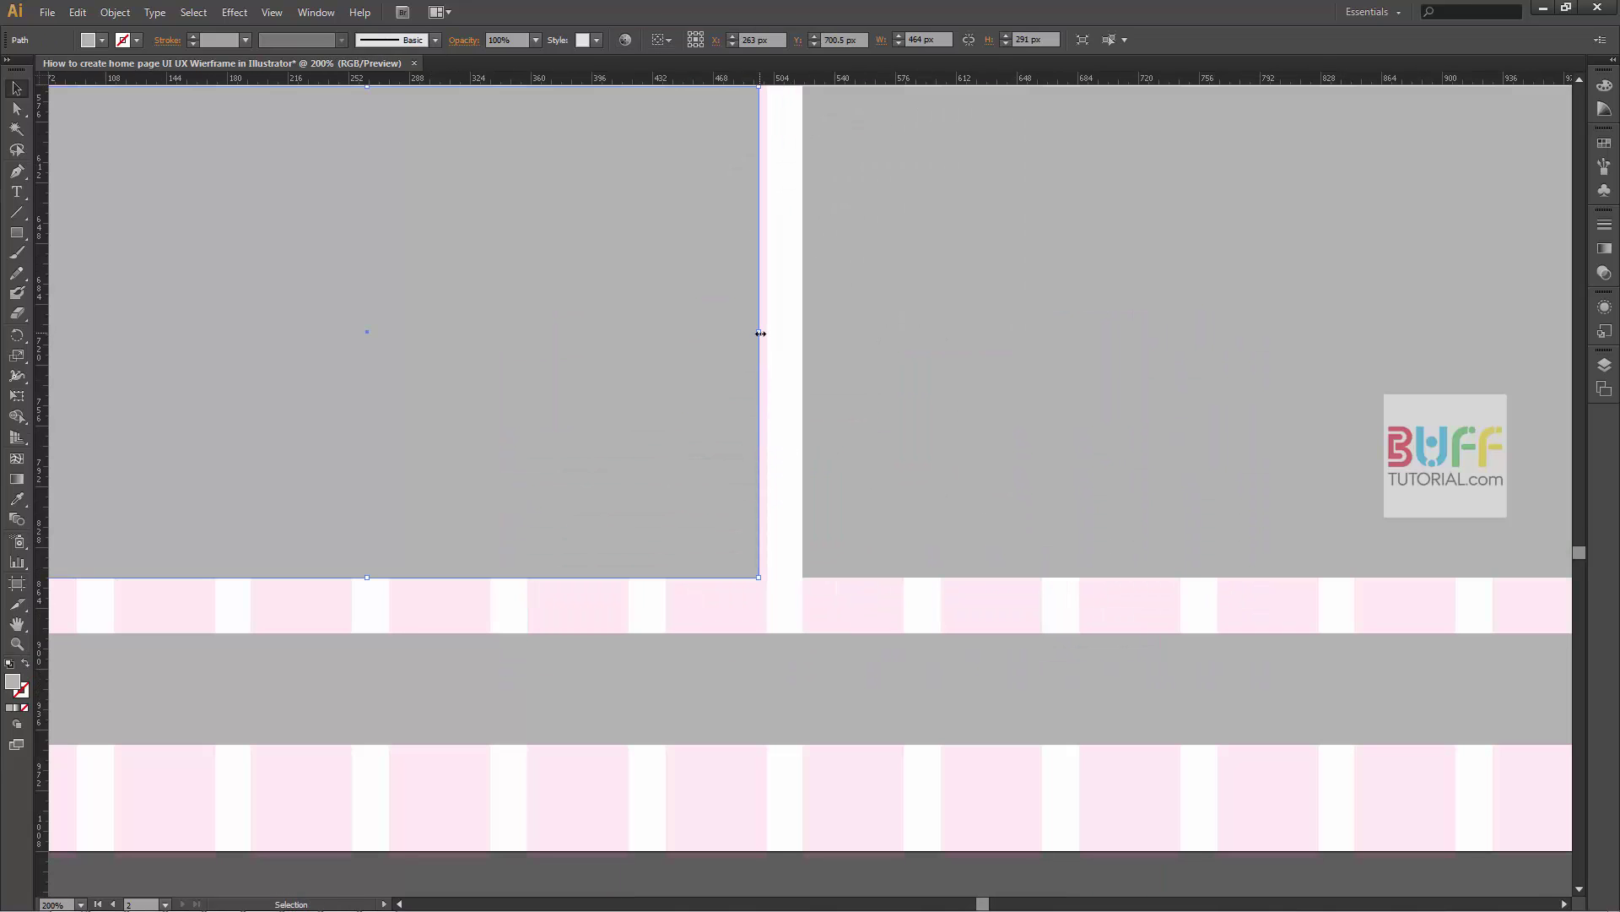
pyautogui.moveTo(768, 335); pyautogui.dragTo(783, 335)
pyautogui.scroll(-3, 783, 337)
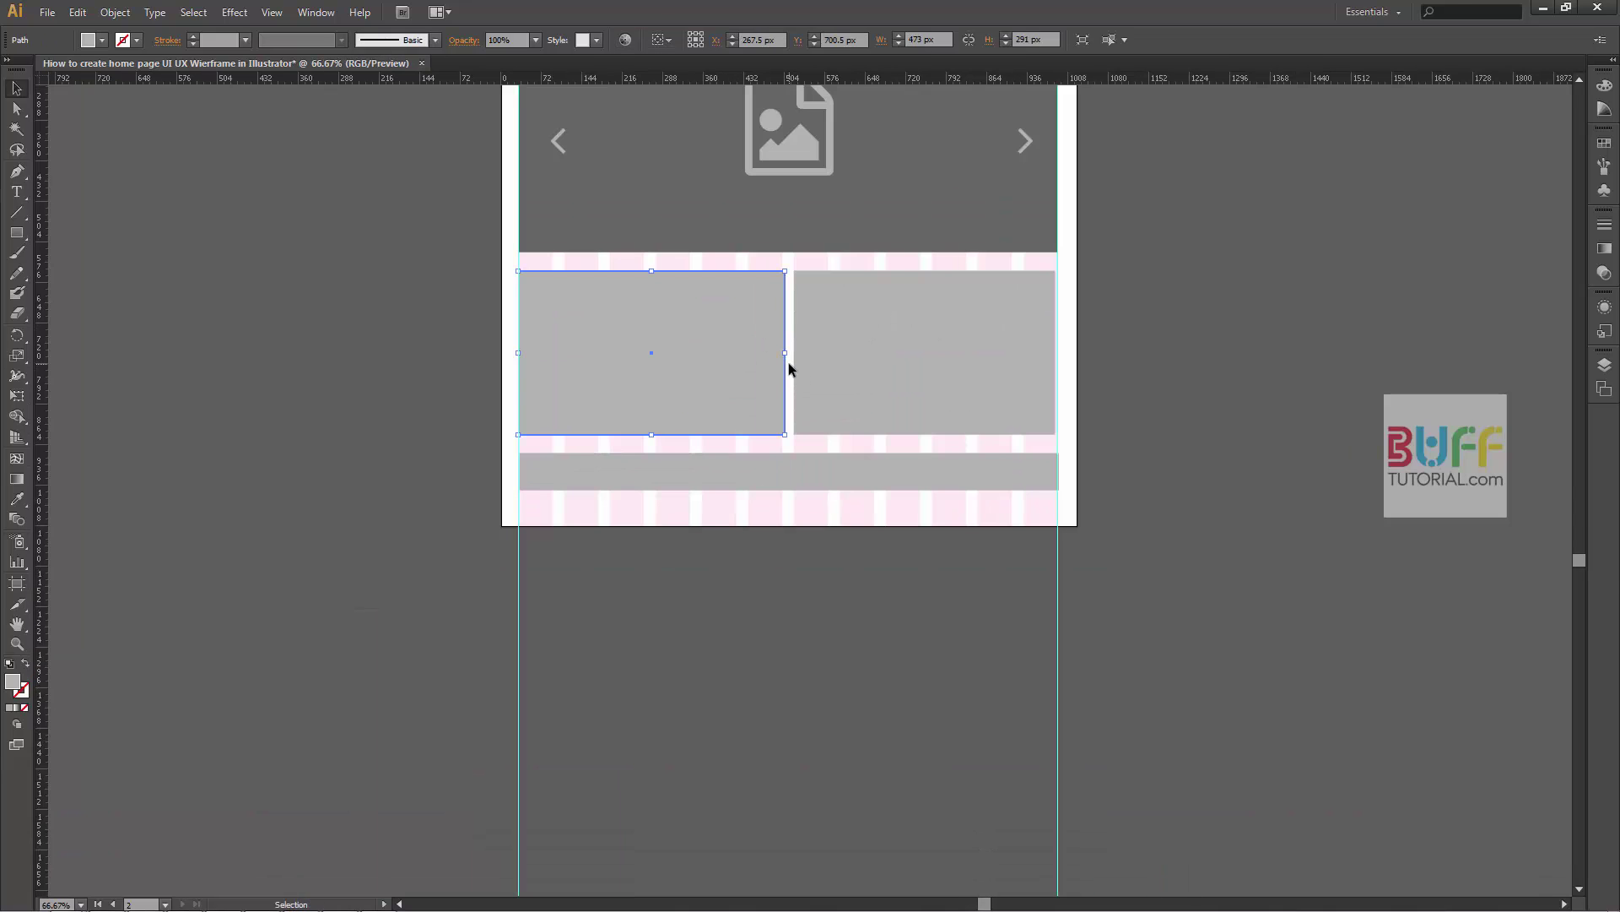
pyautogui.click(271, 12)
pyautogui.click(338, 605)
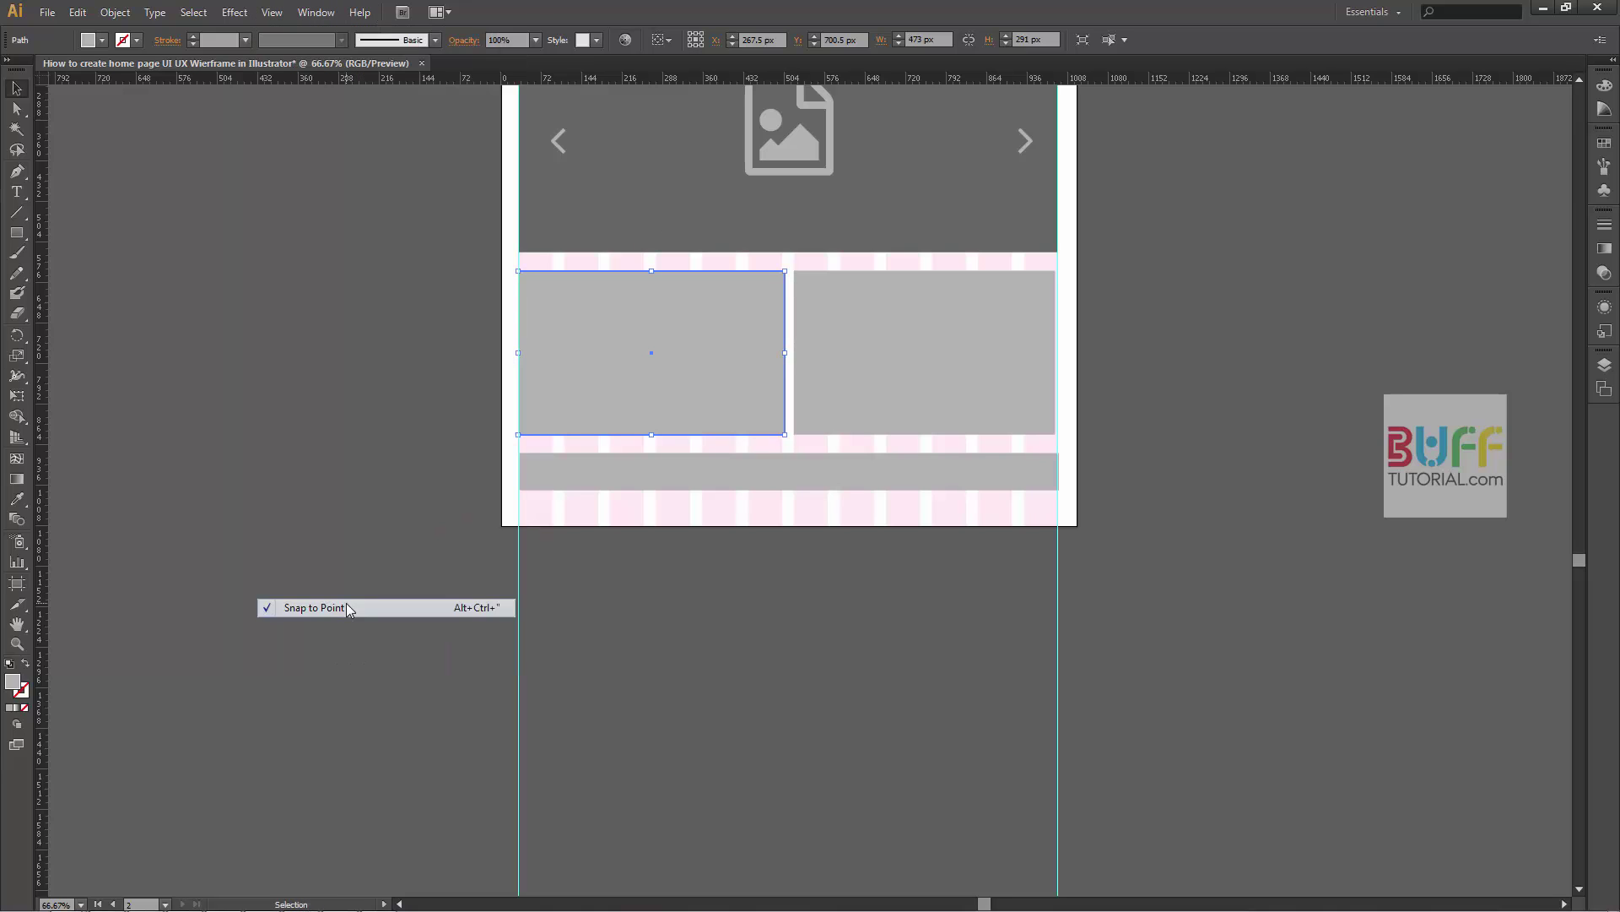
pyautogui.click(272, 12)
pyautogui.click(337, 605)
pyautogui.scroll(5, 813, 371)
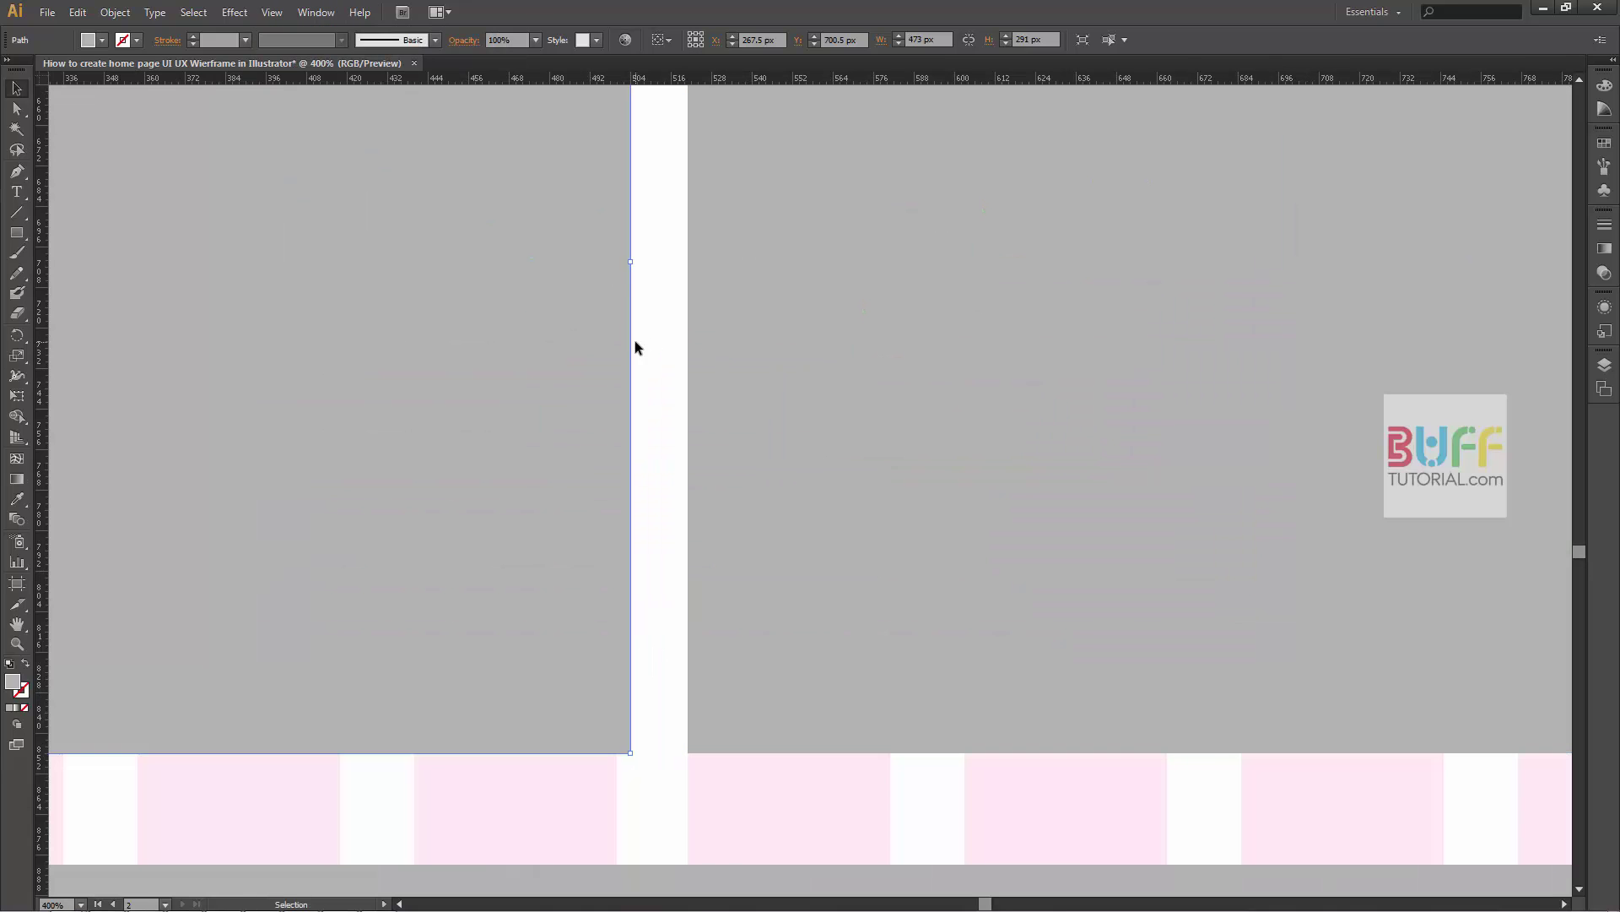
pyautogui.moveTo(631, 263); pyautogui.dragTo(619, 268)
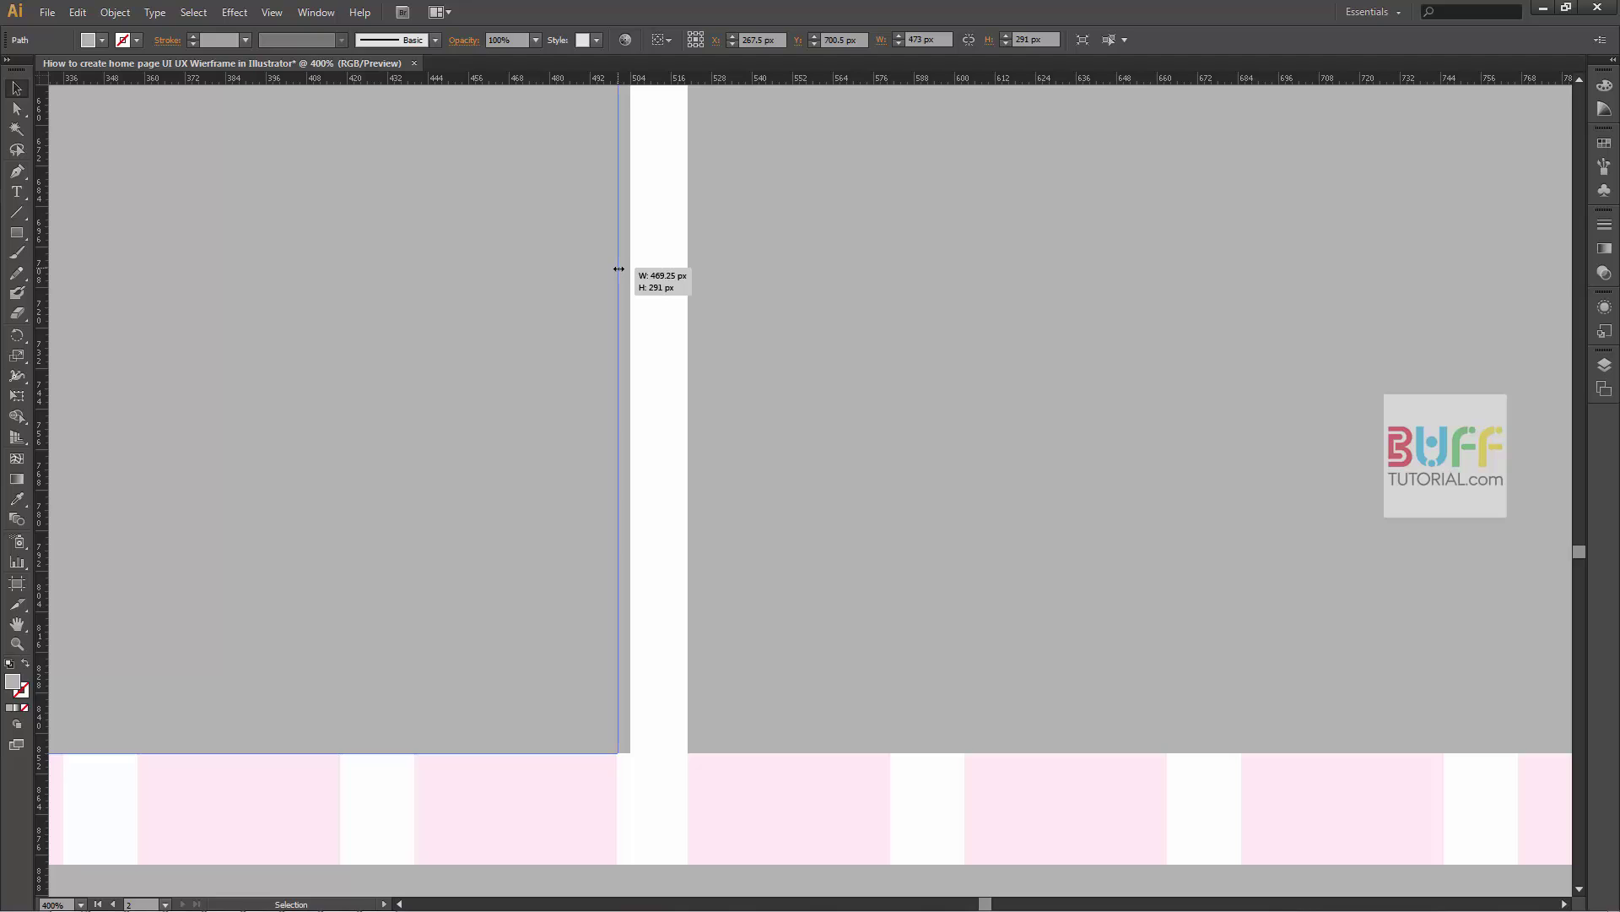
pyautogui.scroll(-10, 901, 459)
pyautogui.click(1082, 555)
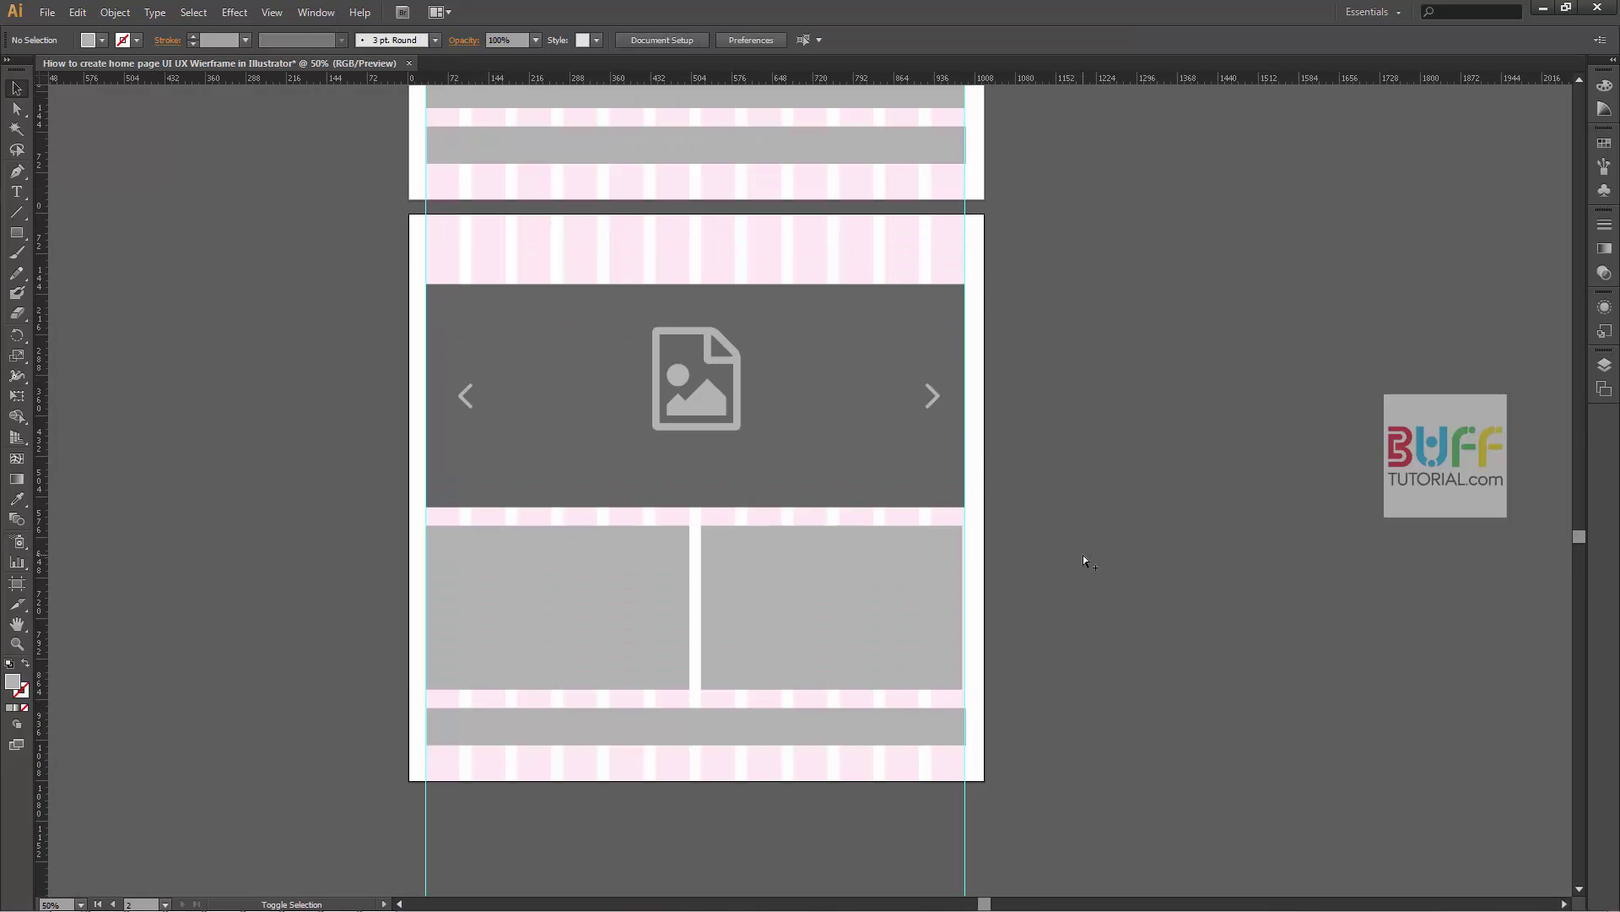
pyautogui.scroll(-2, 1084, 560)
# - Duplicate the second artboard below it
pyautogui.moveTo(1071, 502); pyautogui.dragTo(1044, 550)
pyautogui.click(16, 584)
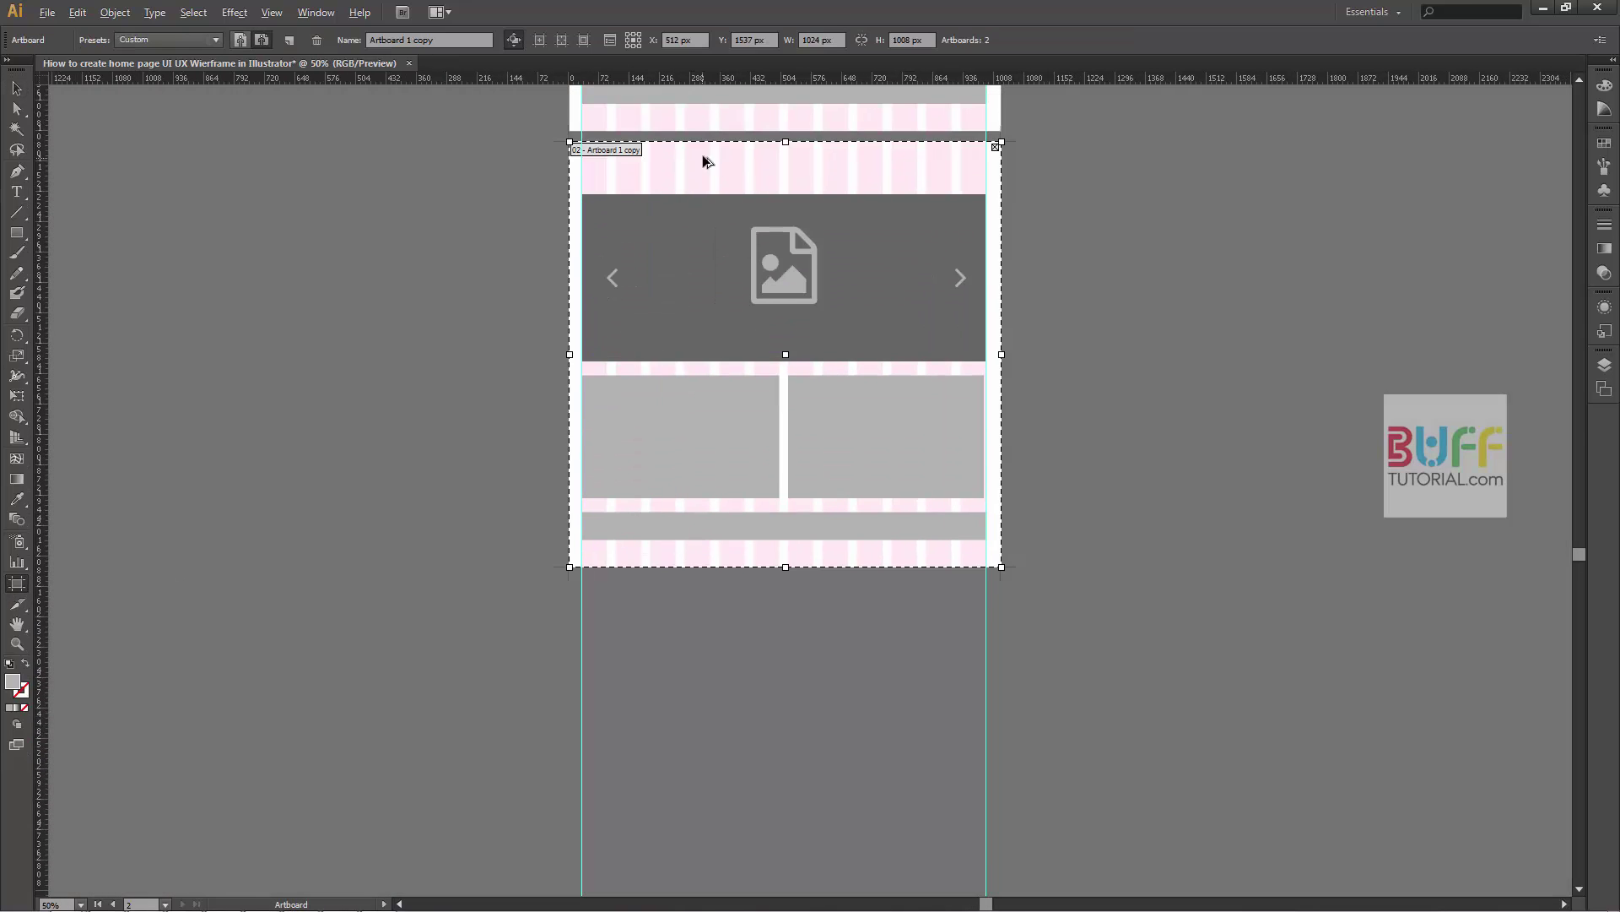
pyautogui.moveTo(702, 159); pyautogui.dragTo(756, 587)
pyautogui.press('v')
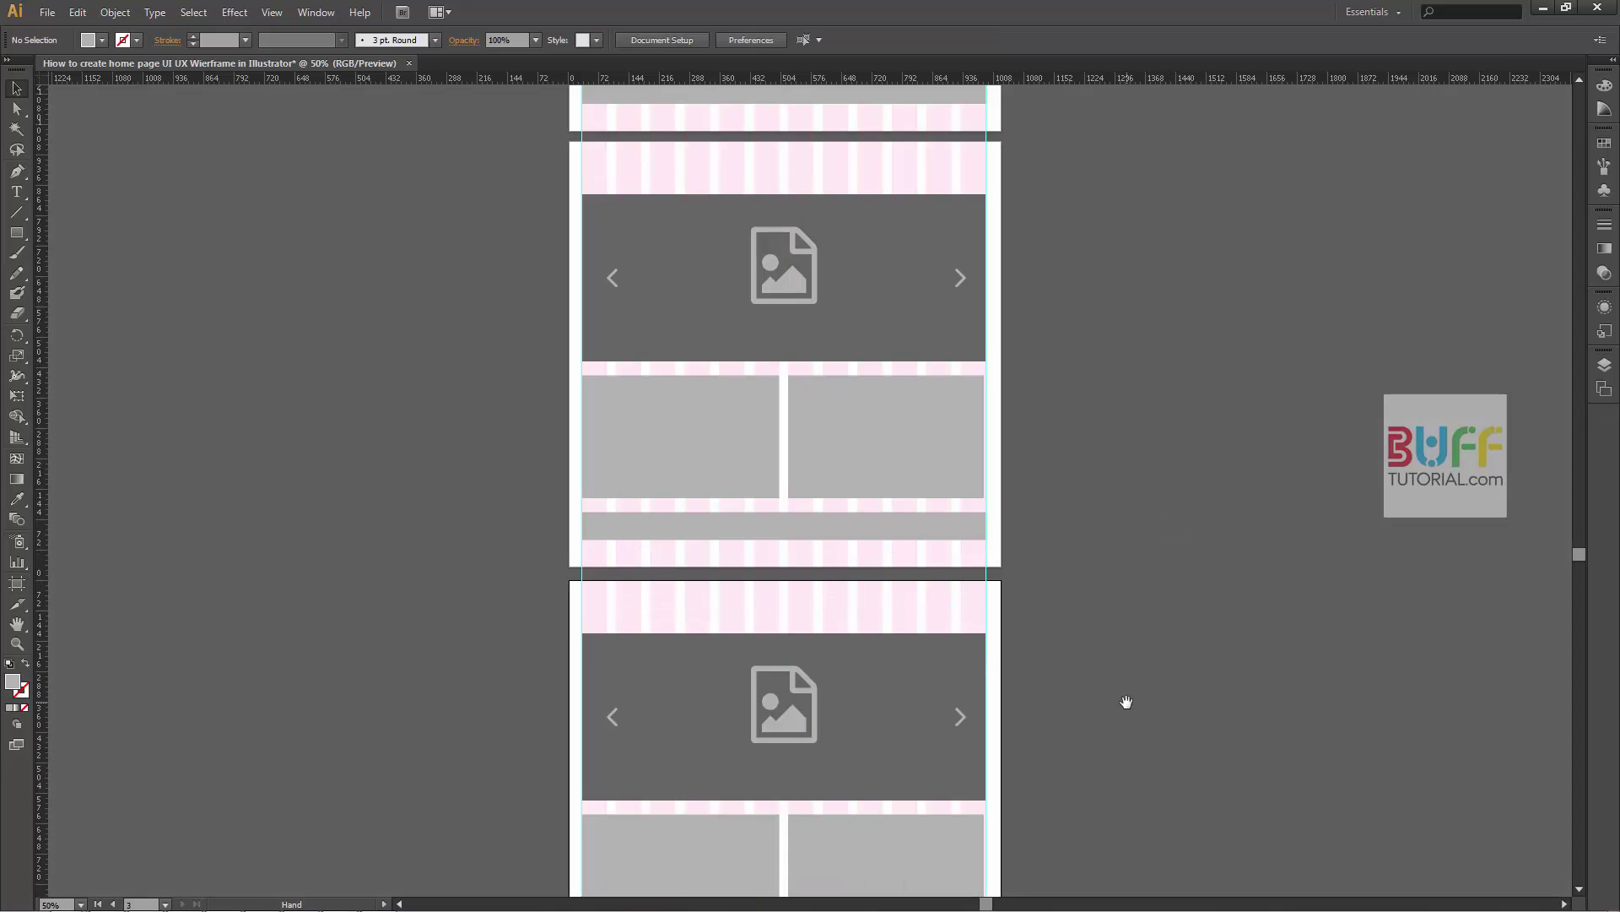
pyautogui.scroll(-3, 1126, 703)
pyautogui.scroll(-1, 1101, 605)
# - Replace the two boxes with three equal 305 px grey boxes, then duplicate this artboard below
pyautogui.click(860, 538)
pyautogui.press('Delete')
pyautogui.click(795, 546)
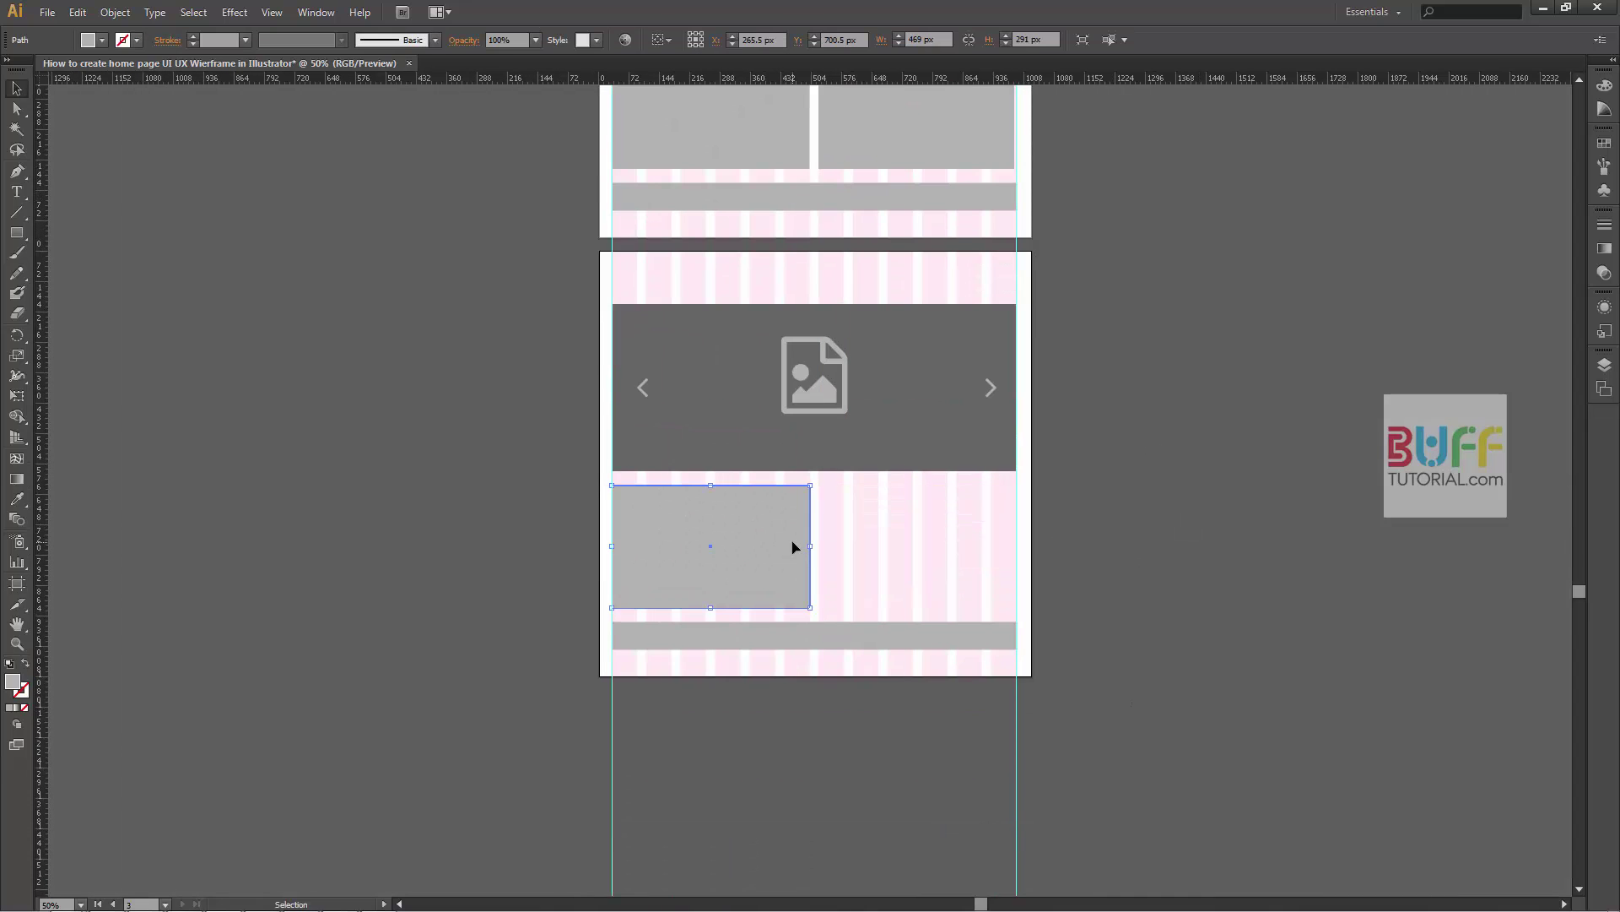
pyautogui.scroll(1, 794, 545)
pyautogui.moveTo(816, 548); pyautogui.dragTo(725, 548)
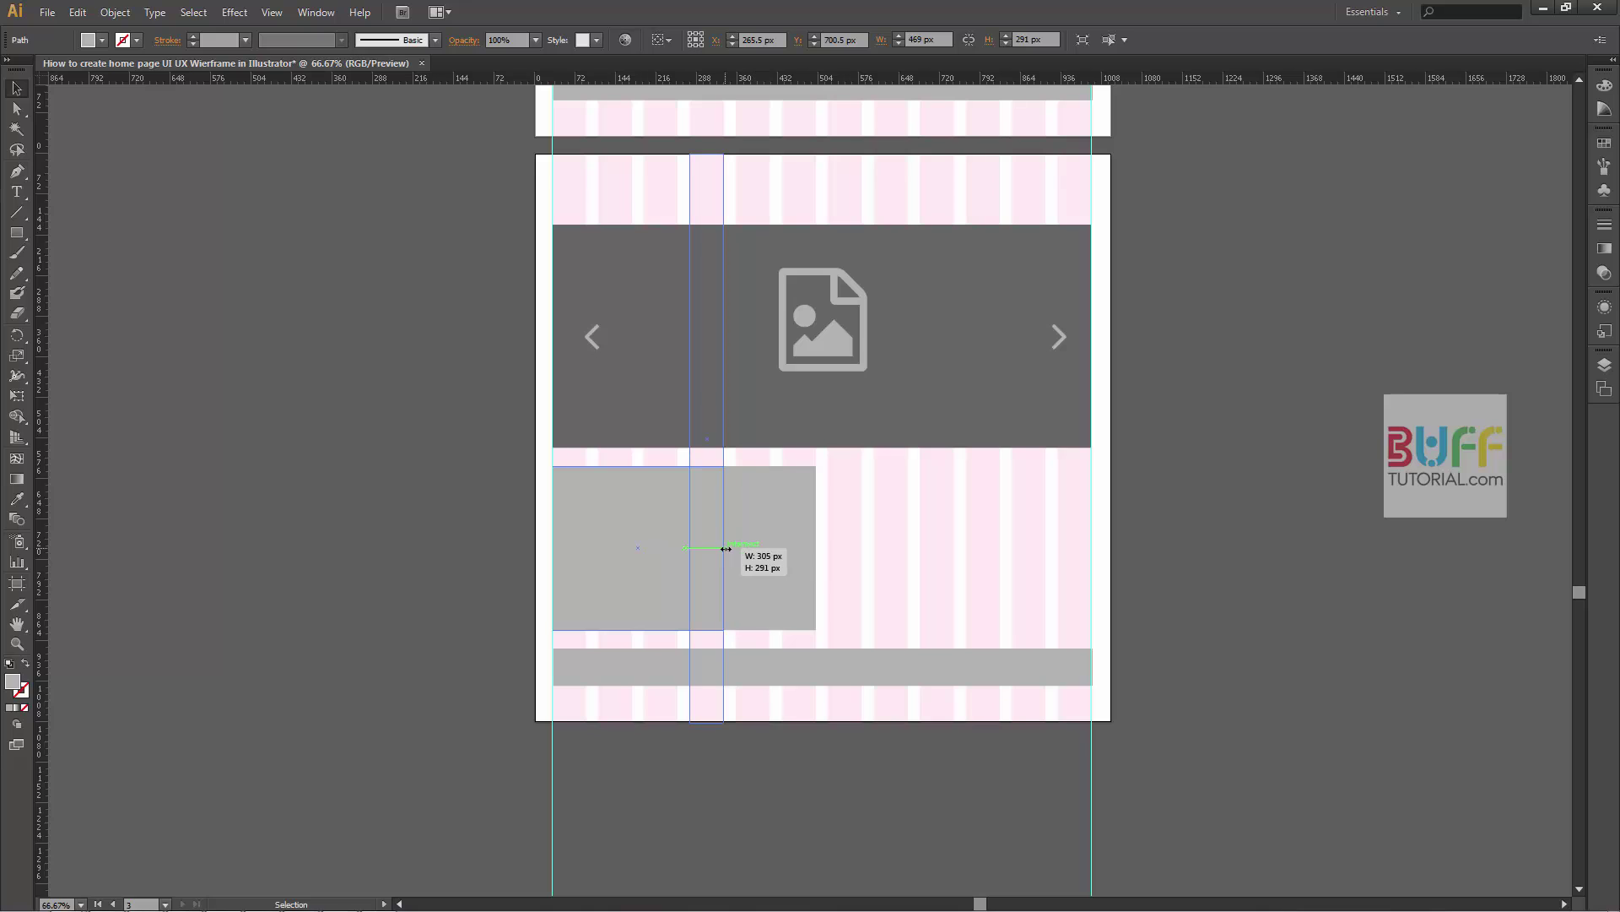
pyautogui.moveTo(594, 541); pyautogui.dragTo(961, 530)
pyautogui.click(1288, 513)
pyautogui.moveTo(1289, 515); pyautogui.dragTo(1292, 418)
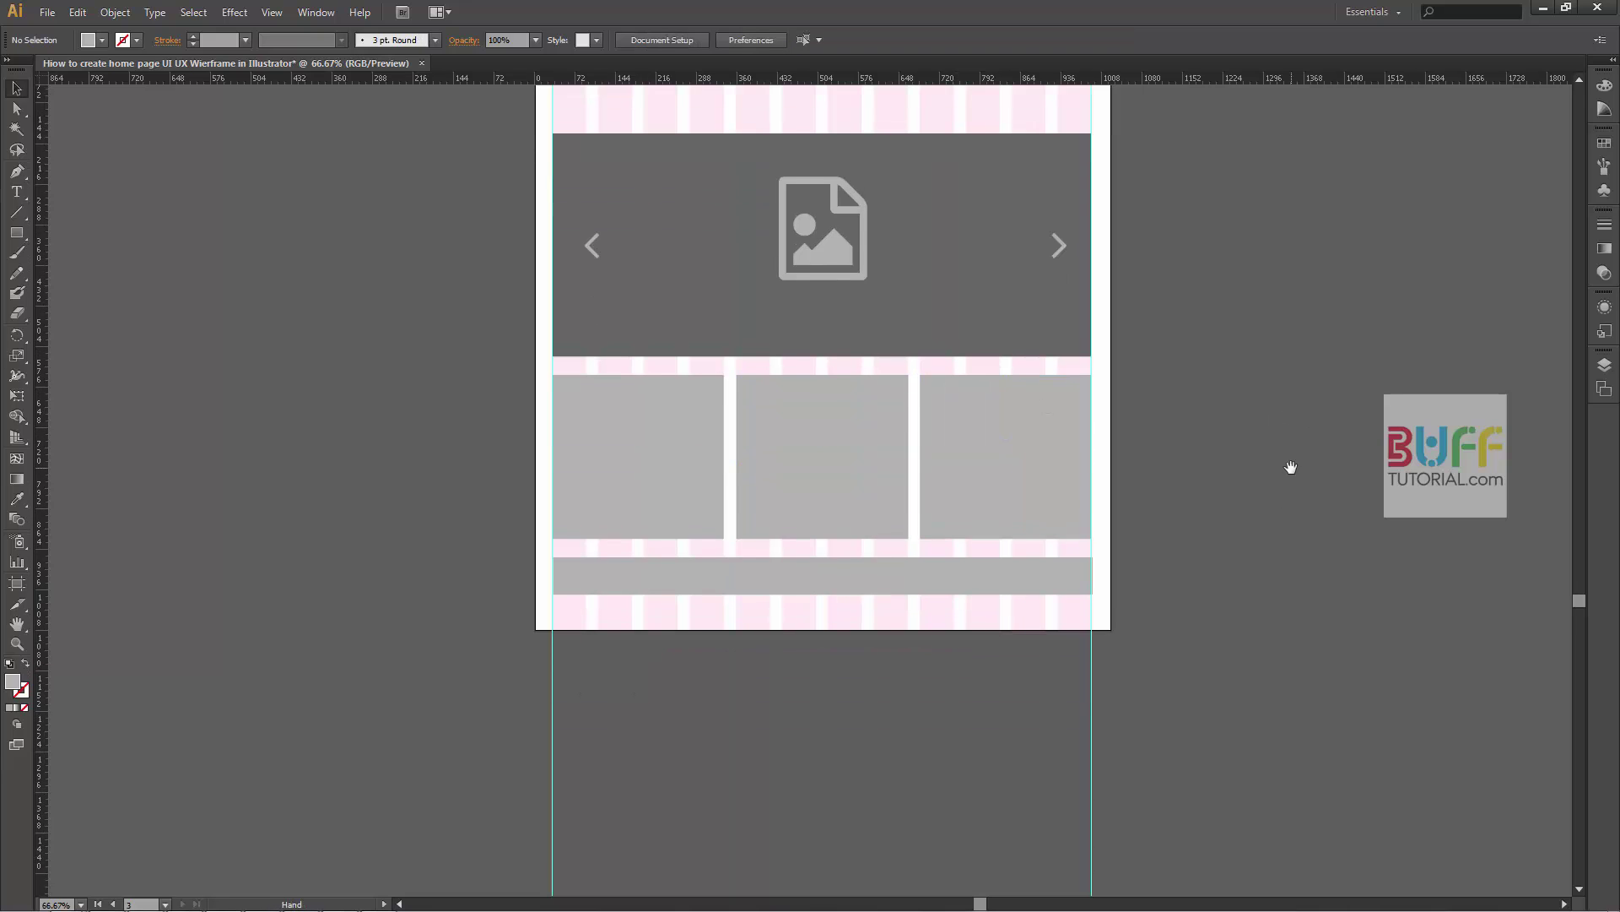
pyautogui.scroll(-2, 1288, 495)
pyautogui.scroll(-1, 923, 634)
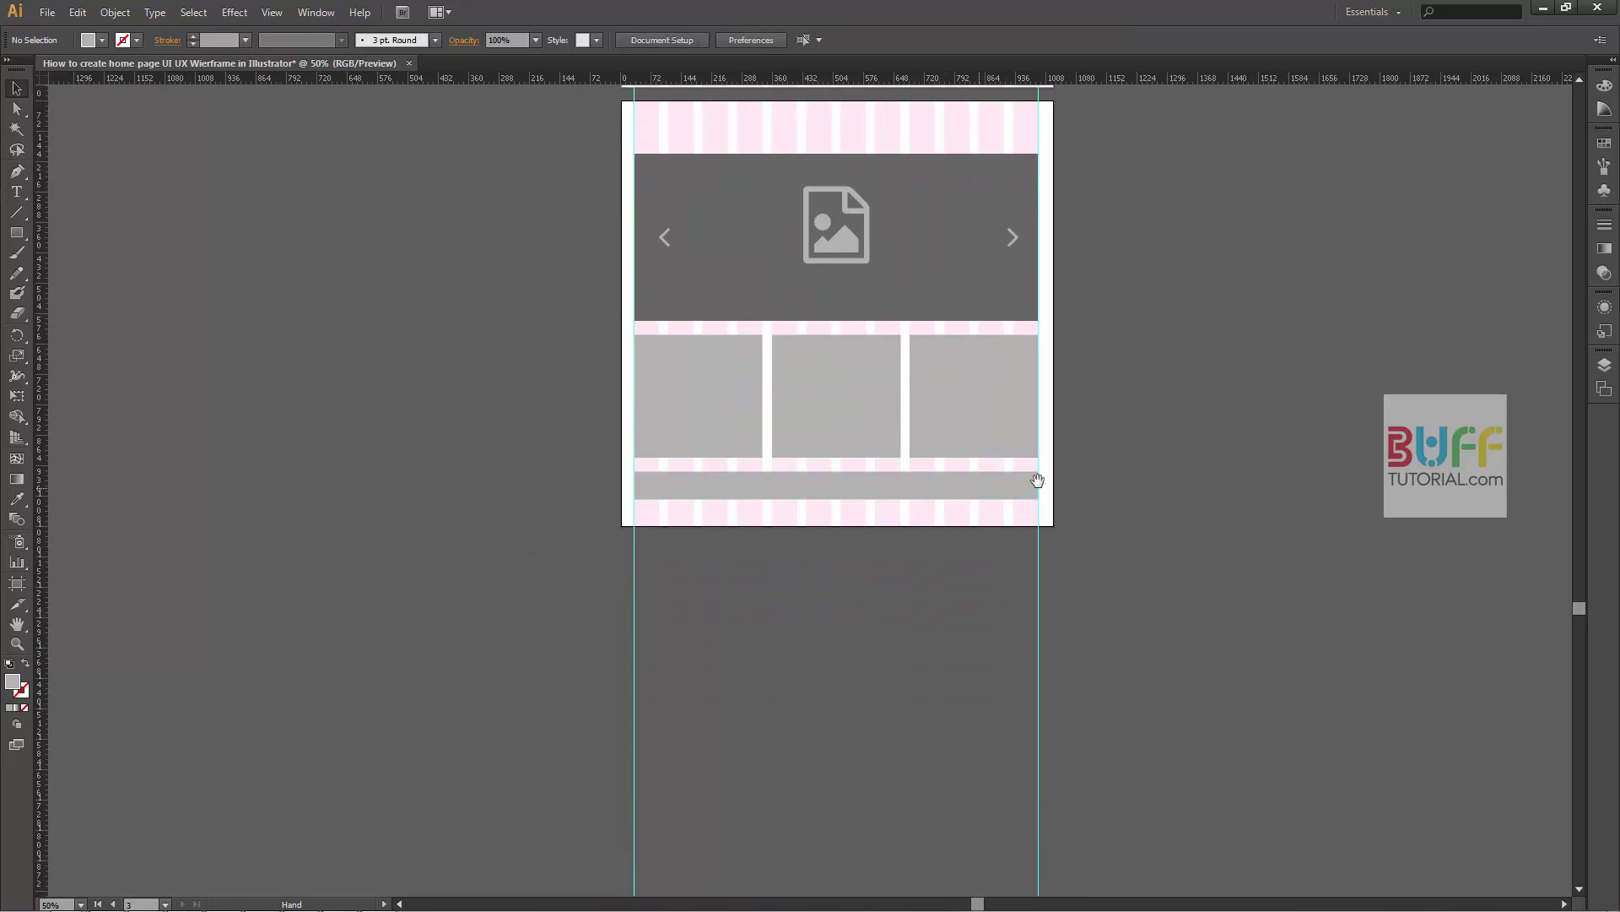
pyautogui.click(17, 582)
pyautogui.moveTo(799, 133); pyautogui.dragTo(798, 568)
# - Rework the third artboard's gallery row into four evenly spaced grey boxes
pyautogui.press('v')
pyautogui.scroll(-5, 984, 470)
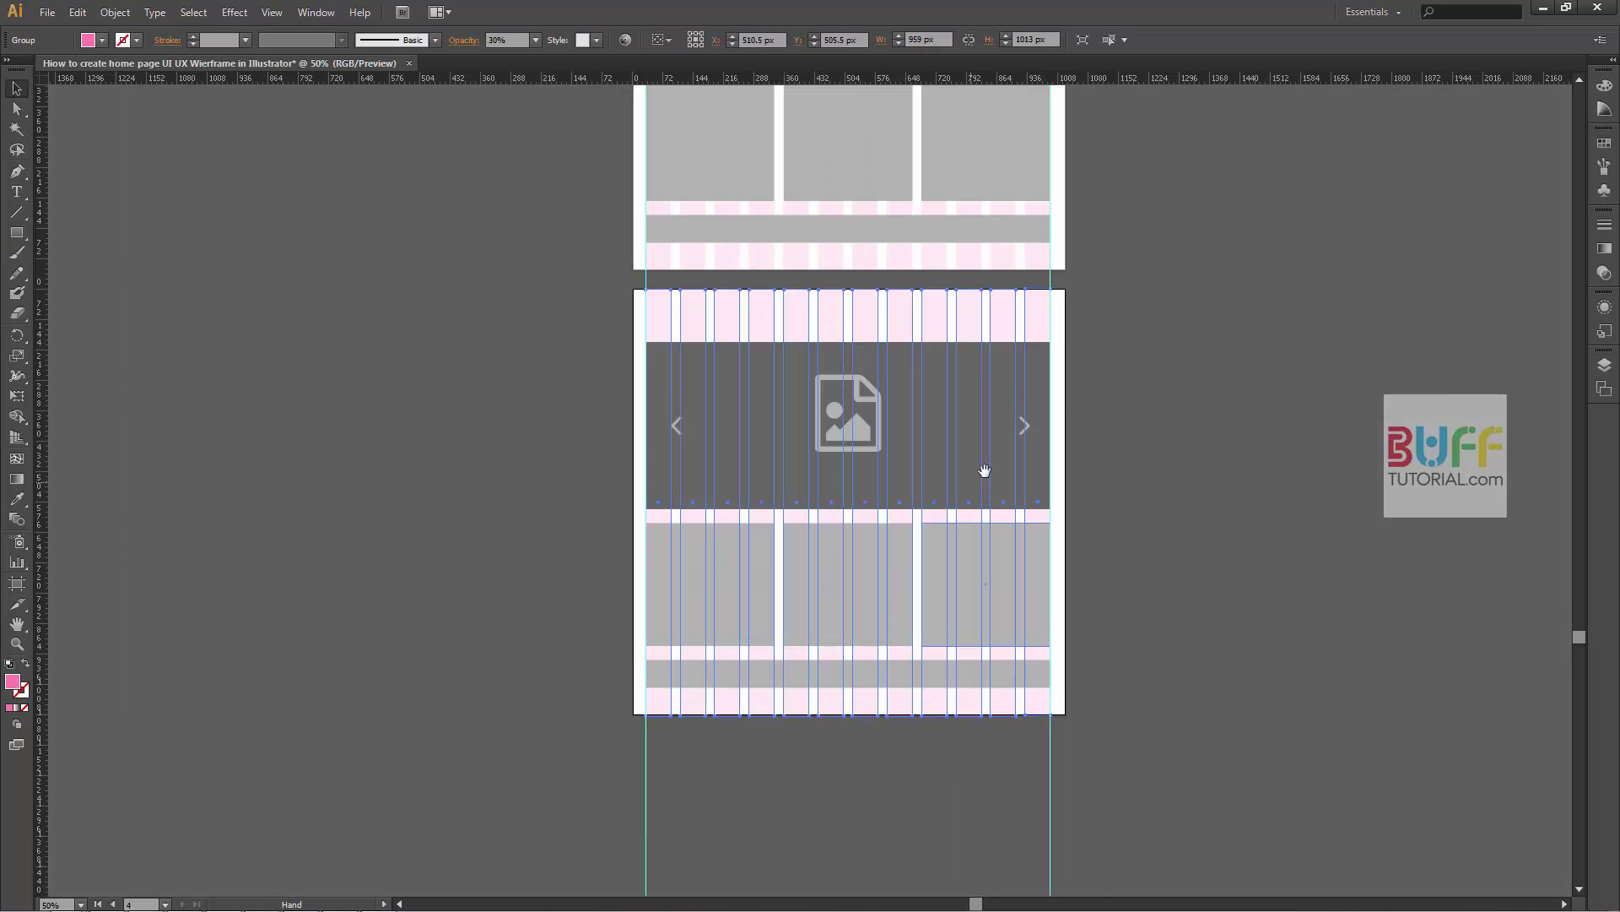
pyautogui.click(847, 545)
pyautogui.press('Delete')
pyautogui.click(941, 571)
pyautogui.press('Delete')
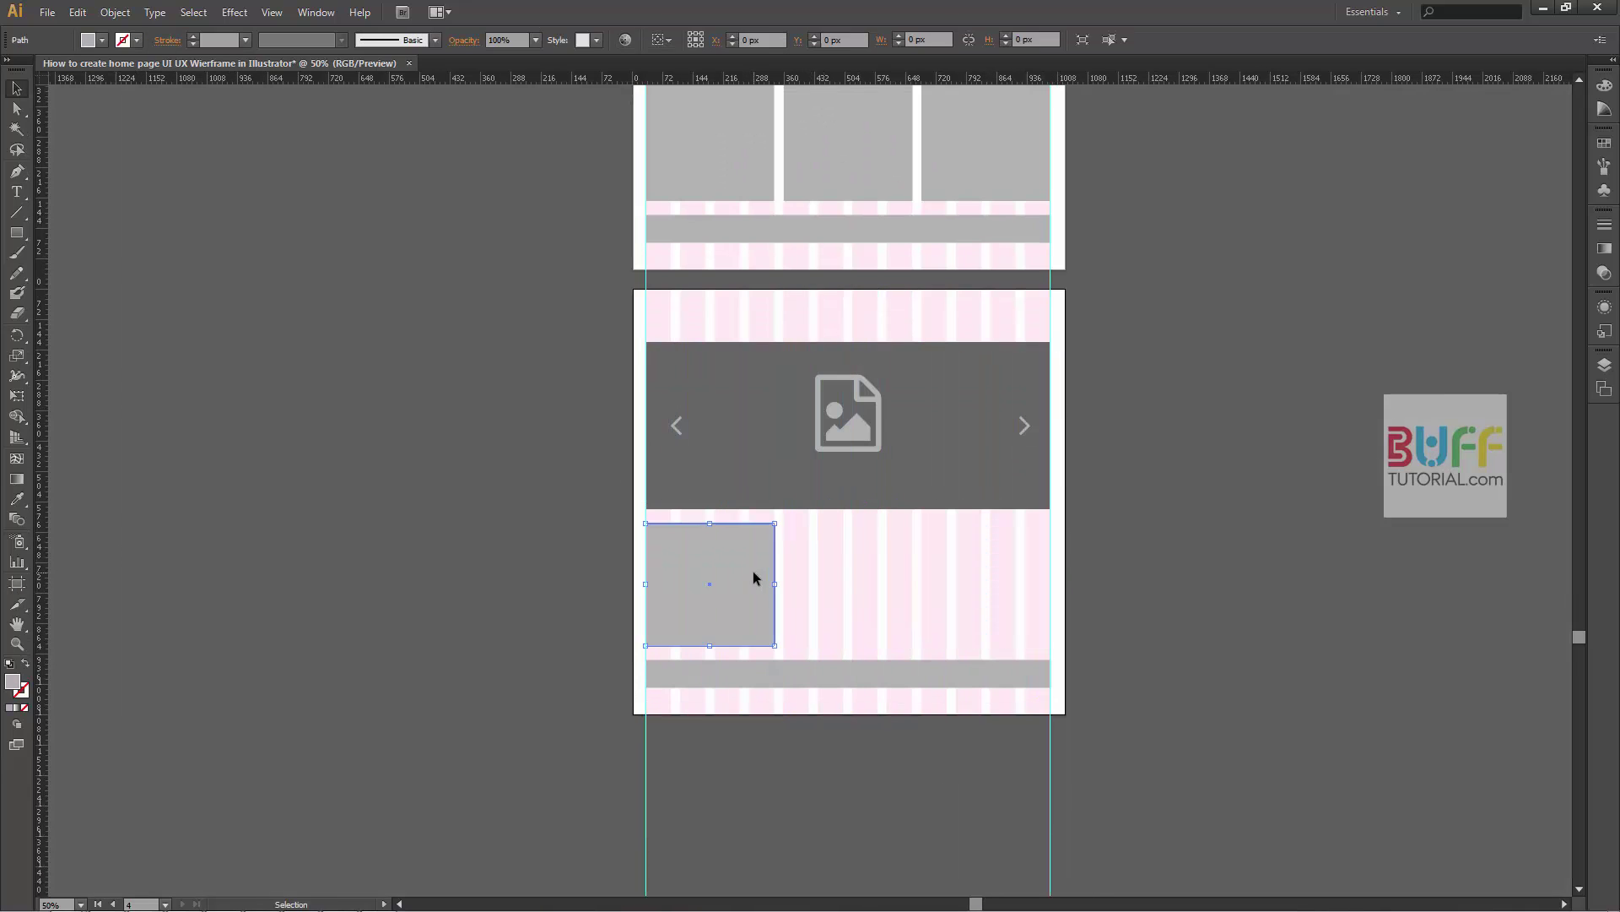
pyautogui.scroll(1, 753, 571)
pyautogui.click(760, 583)
pyautogui.moveTo(782, 588)
pyautogui.mouseDown()
pyautogui.moveTo(737, 584)
pyautogui.moveTo(1048, 565)
pyautogui.mouseUp()
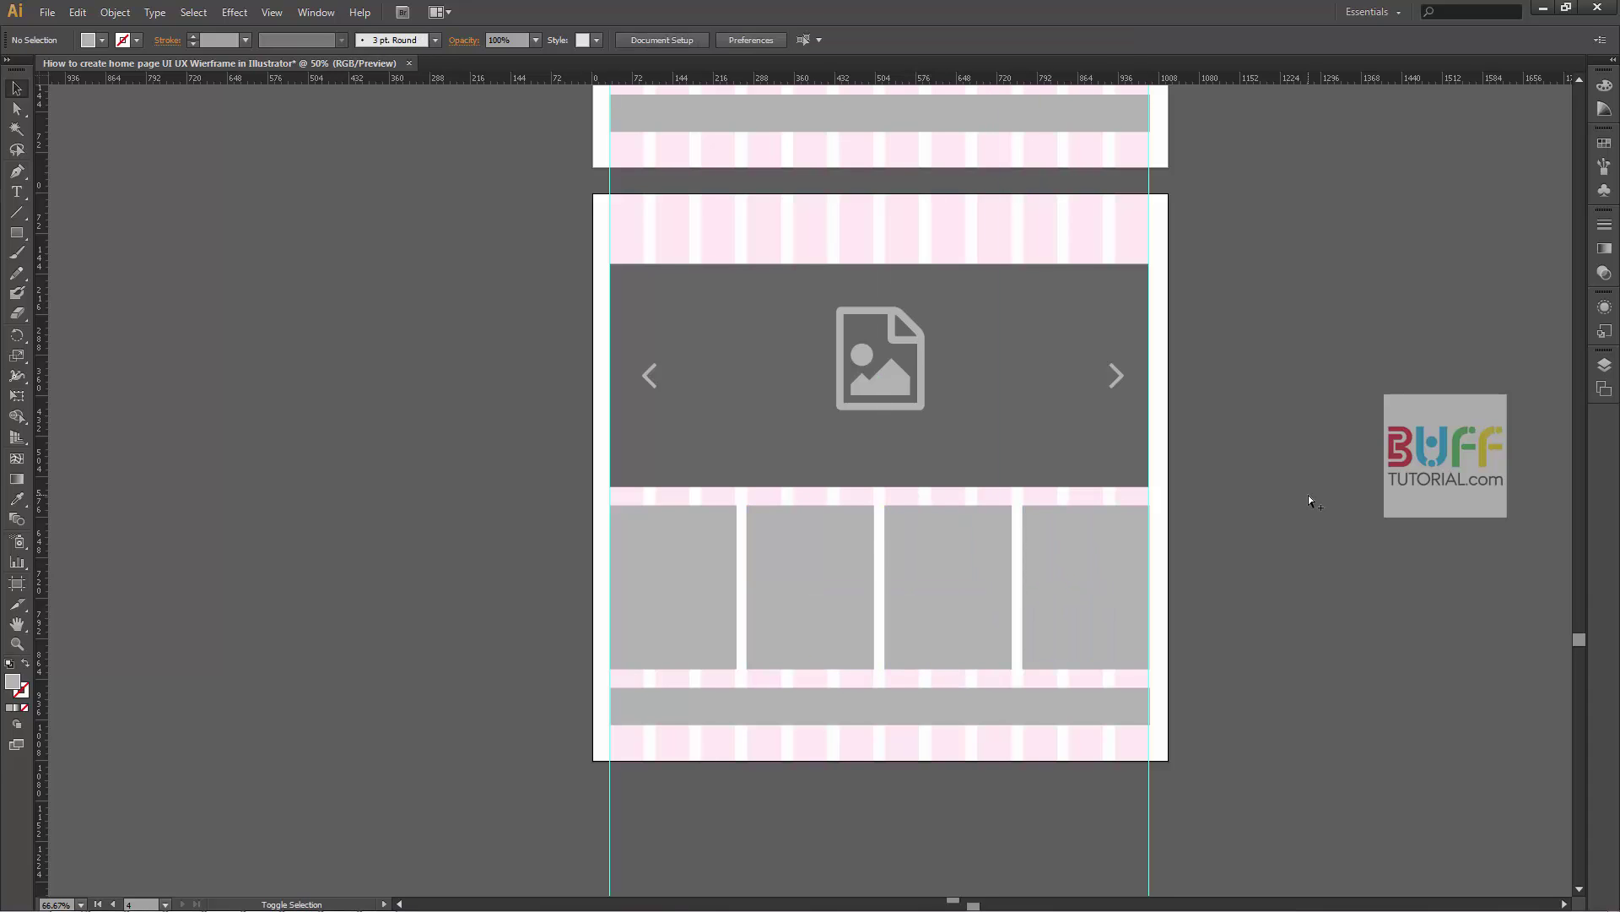
pyautogui.scroll(-1, 1304, 489)
pyautogui.moveTo(1295, 481); pyautogui.dragTo(1311, 376)
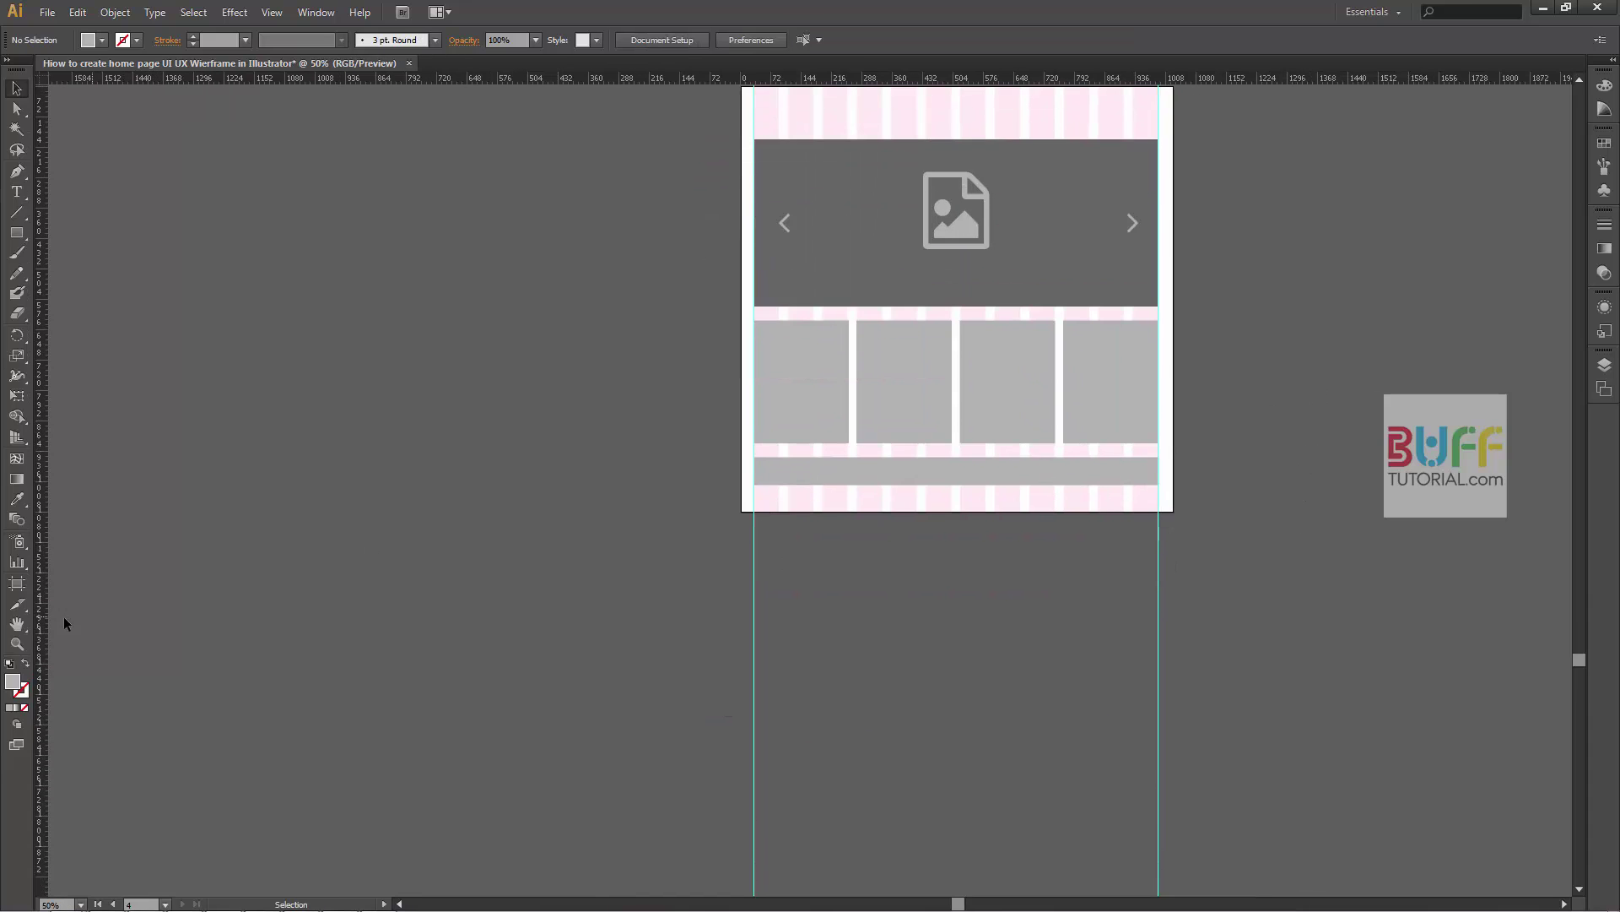
# - Duplicate the artboard below and delete the grey gallery boxes from the new copy
pyautogui.click(16, 583)
pyautogui.moveTo(957, 333)
pyautogui.mouseDown()
pyautogui.moveTo(980, 606)
pyautogui.moveTo(994, 606)
pyautogui.mouseUp()
pyautogui.press('v')
pyautogui.scroll(-5, 1241, 591)
pyautogui.click(1136, 538)
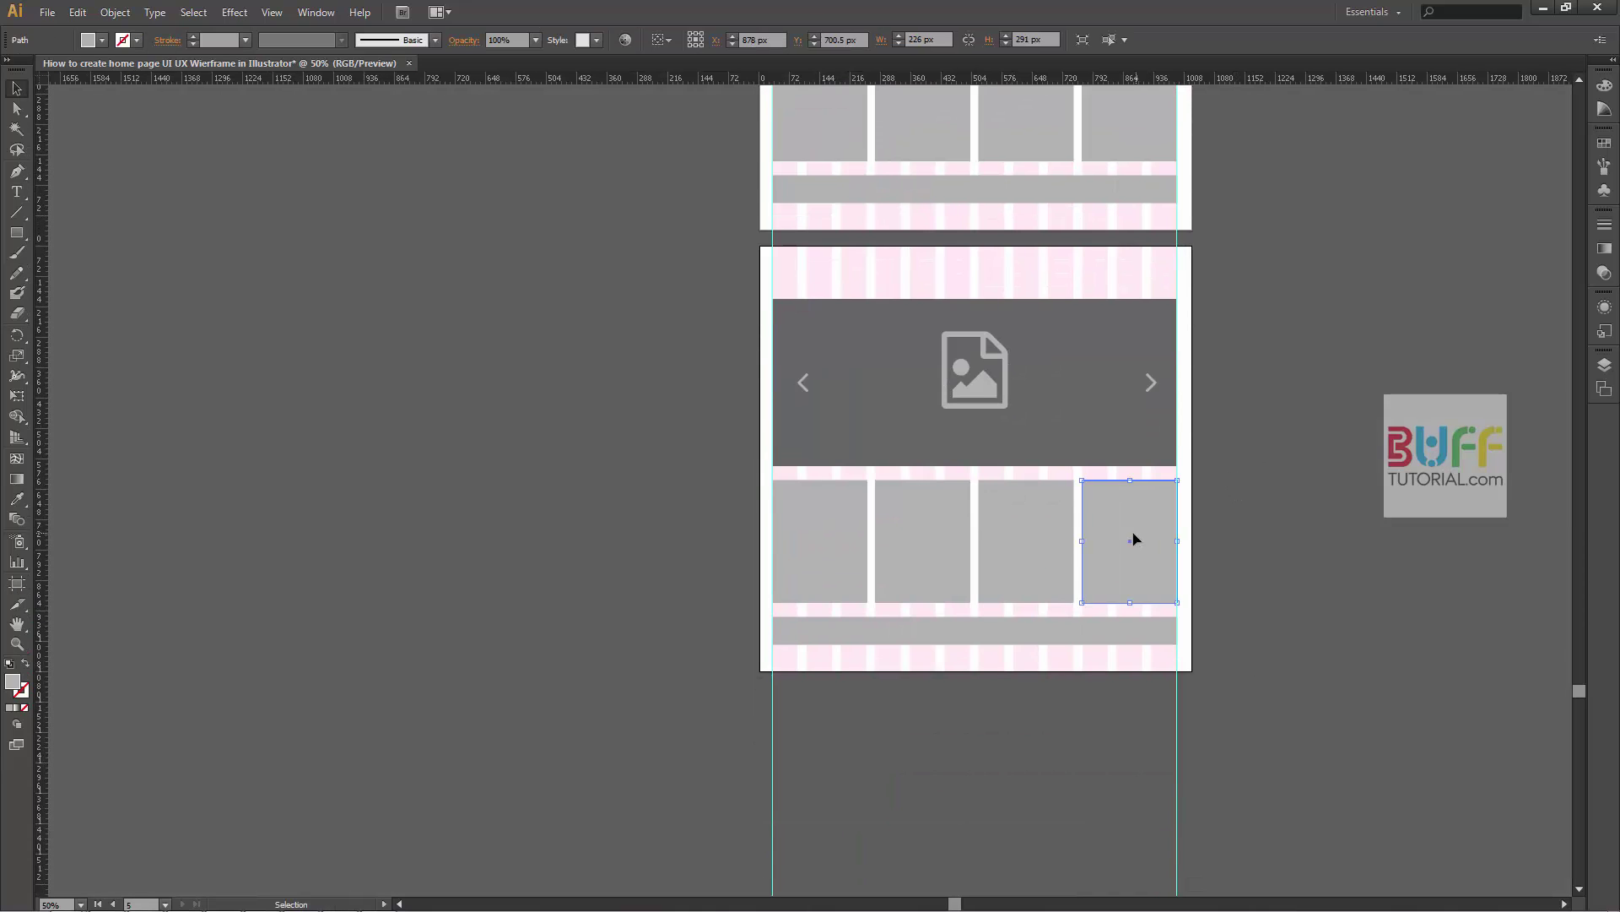
pyautogui.press('Delete')
pyautogui.click(1025, 540)
pyautogui.press('Delete')
pyautogui.click(944, 540)
pyautogui.press('Delete')
pyautogui.click(823, 541)
pyautogui.press('Delete')
pyautogui.scroll(5, 1250, 401)
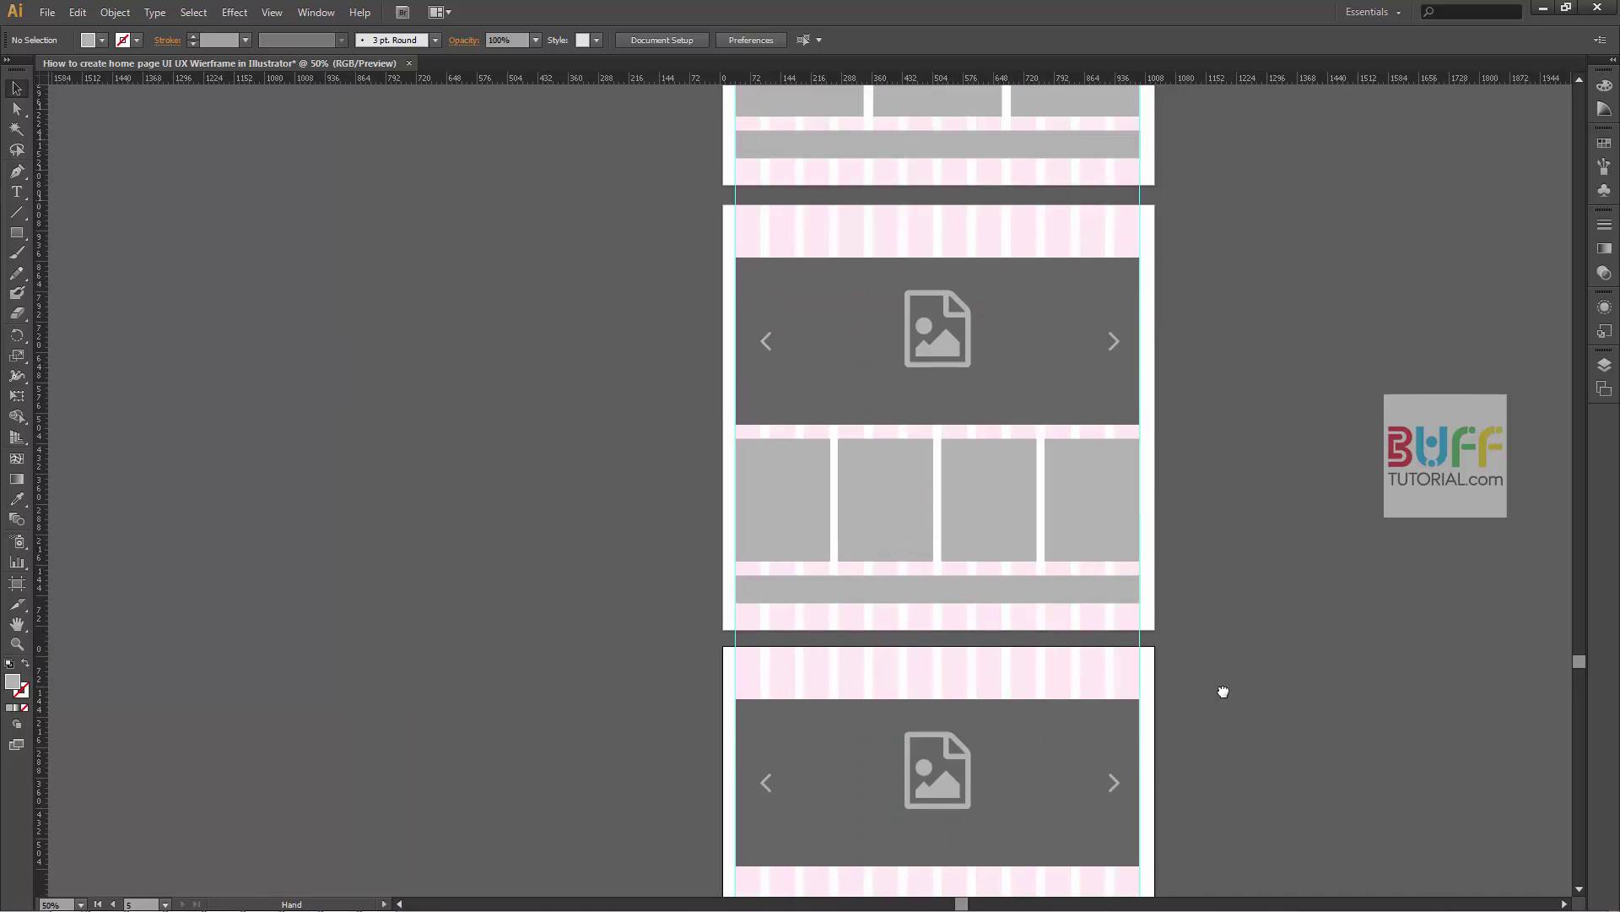
pyautogui.scroll(3, 1224, 688)
pyautogui.click(844, 293)
pyautogui.keyDown('shift'); pyautogui.click(866, 290); pyautogui.keyUp('shift')
pyautogui.keyDown('shift'); pyautogui.click(1067, 262); pyautogui.keyUp('shift')
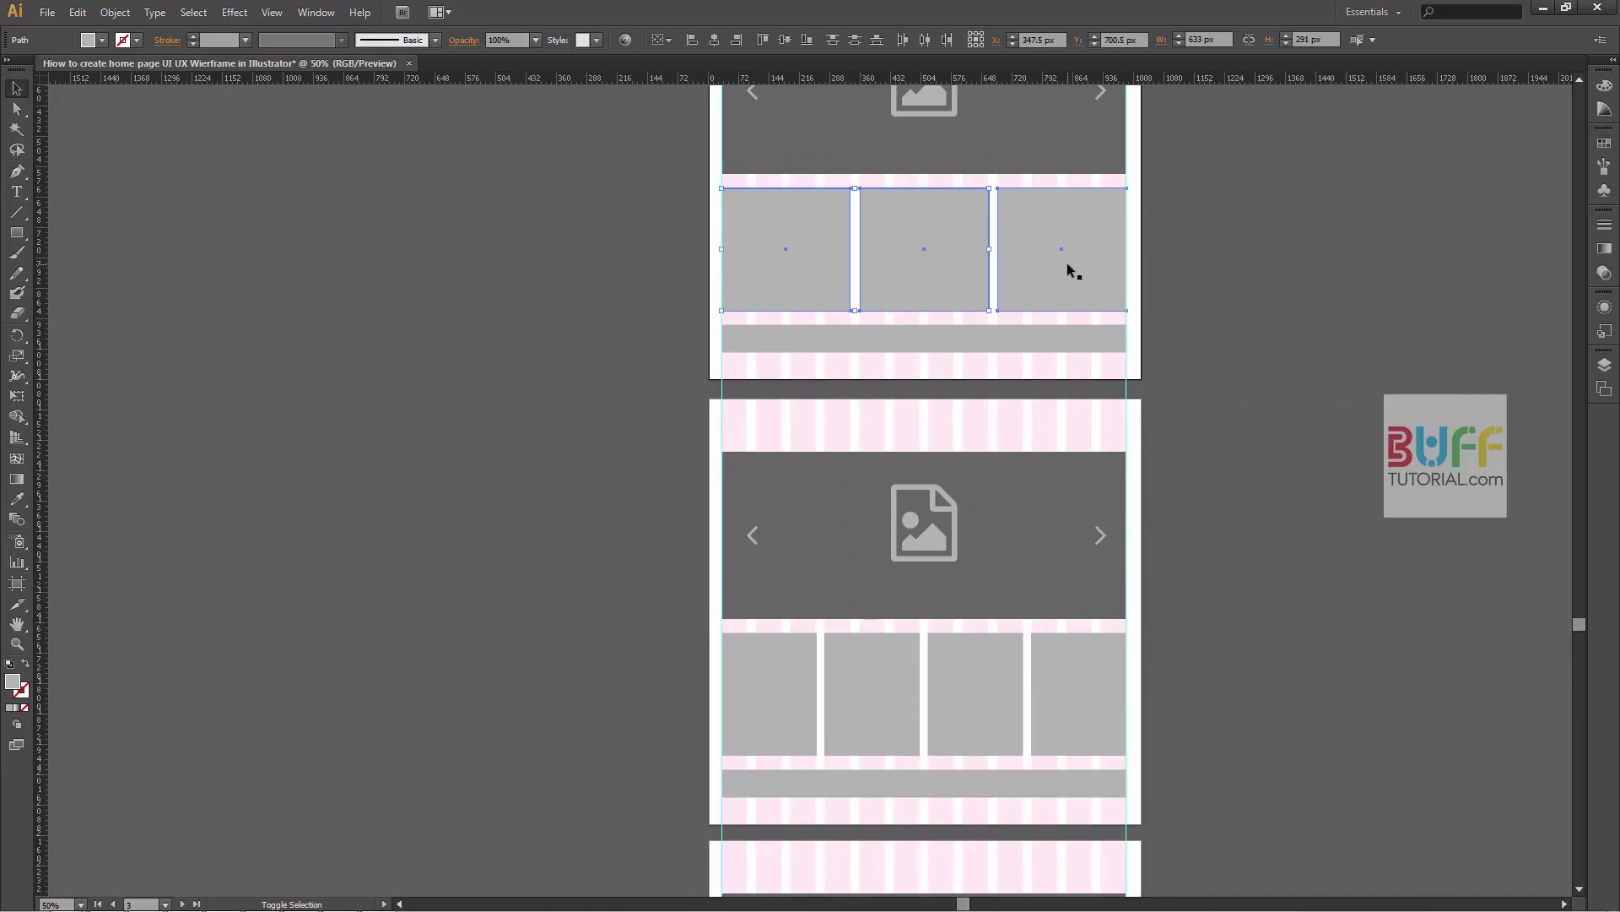
pyautogui.hotkey('ctrl', '-')
pyautogui.scroll(-2, 1150, 419)
pyautogui.moveTo(1049, 145)
pyautogui.mouseDown()
pyautogui.moveTo(1062, 760)
pyautogui.moveTo(1049, 733)
pyautogui.mouseUp()
pyautogui.hotkey('ctrl', '+')
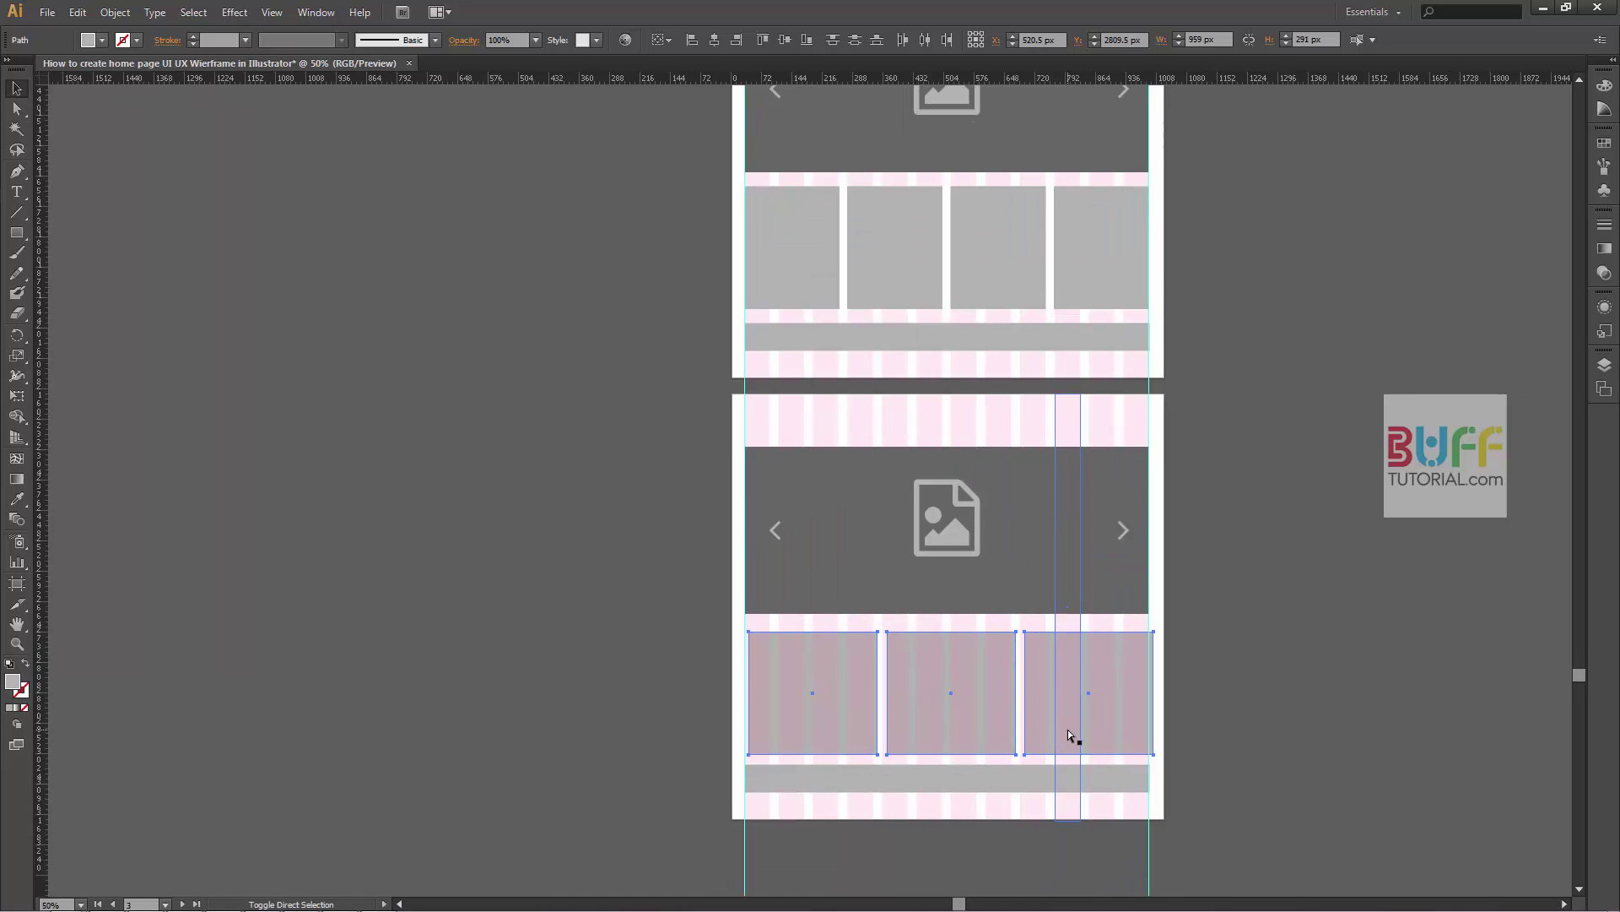
pyautogui.press('Left')
pyautogui.click(1107, 687)
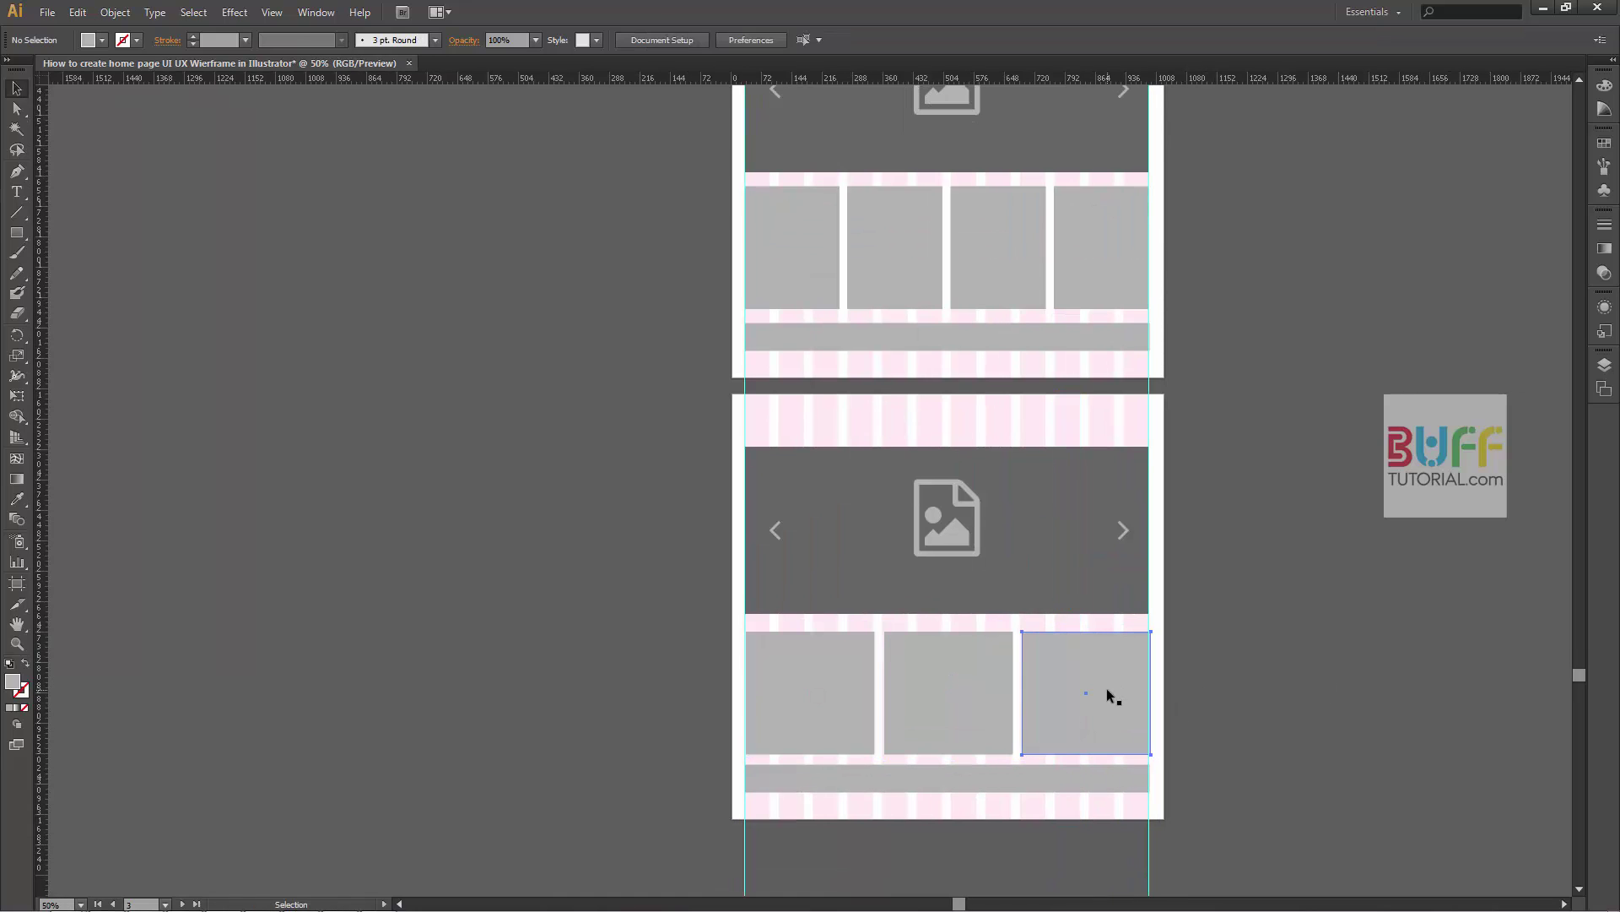
pyautogui.click(234, 12)
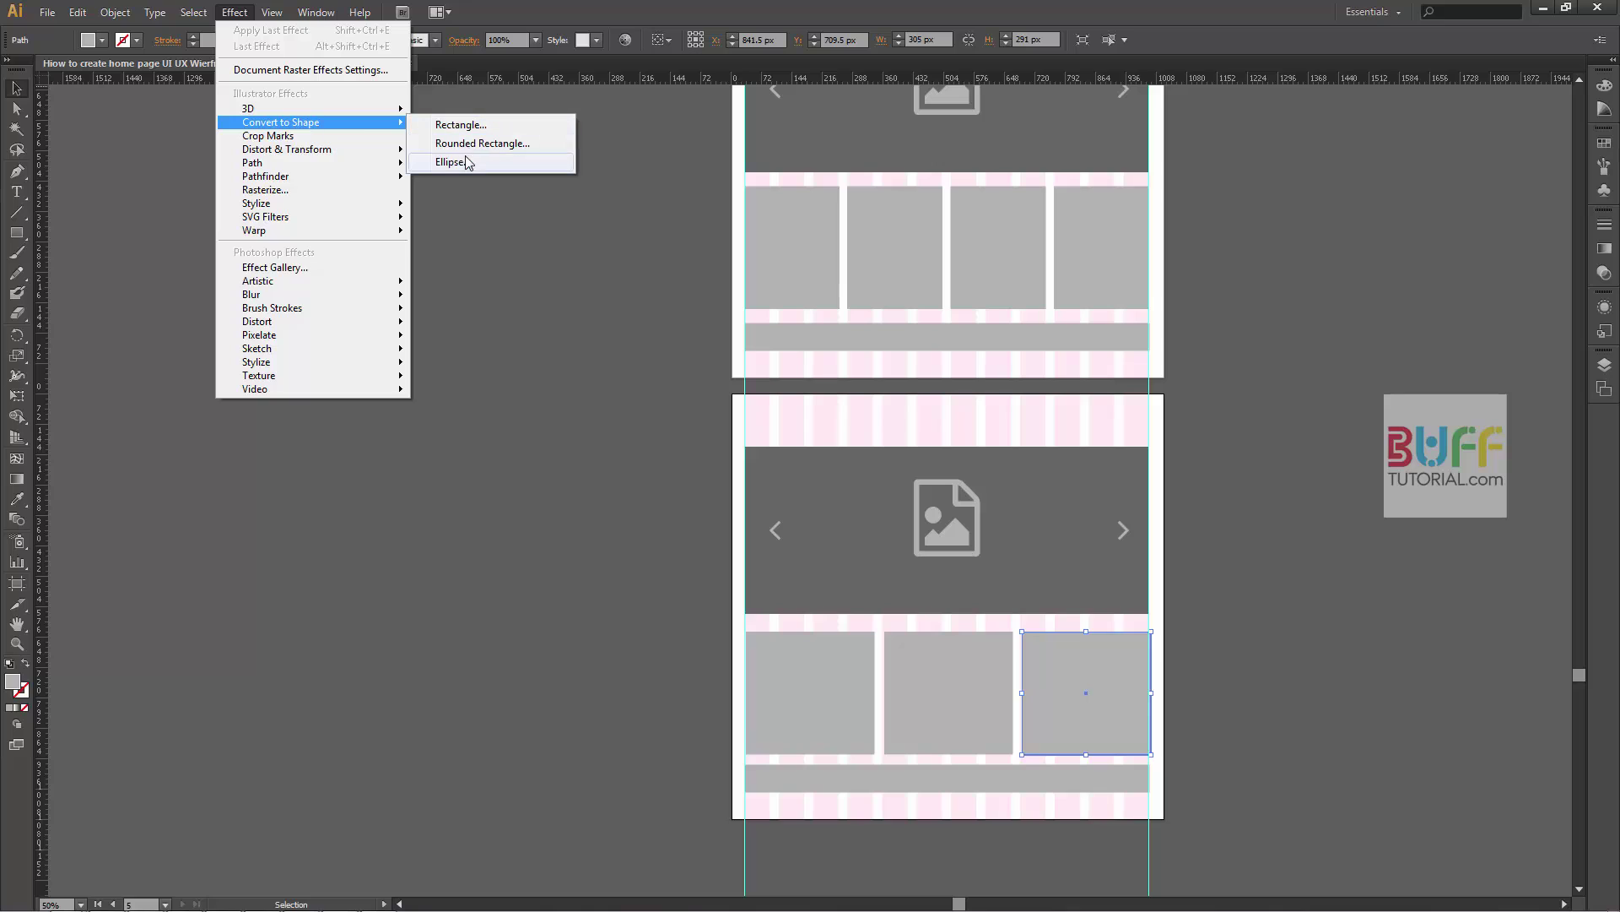
pyautogui.click(452, 161)
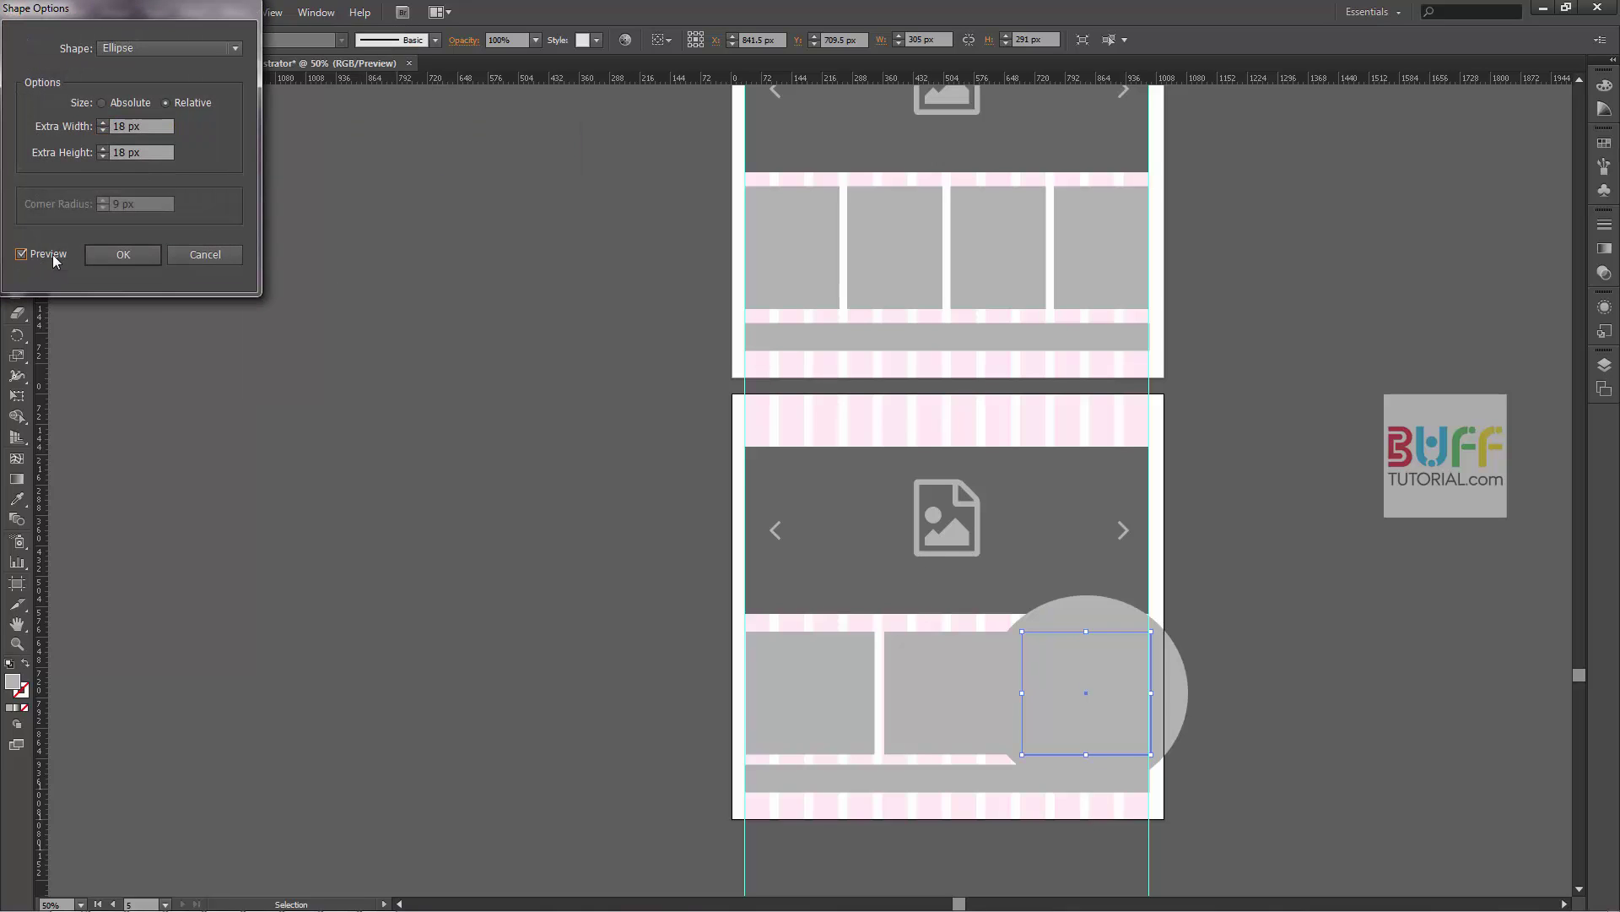
pyautogui.click(102, 103)
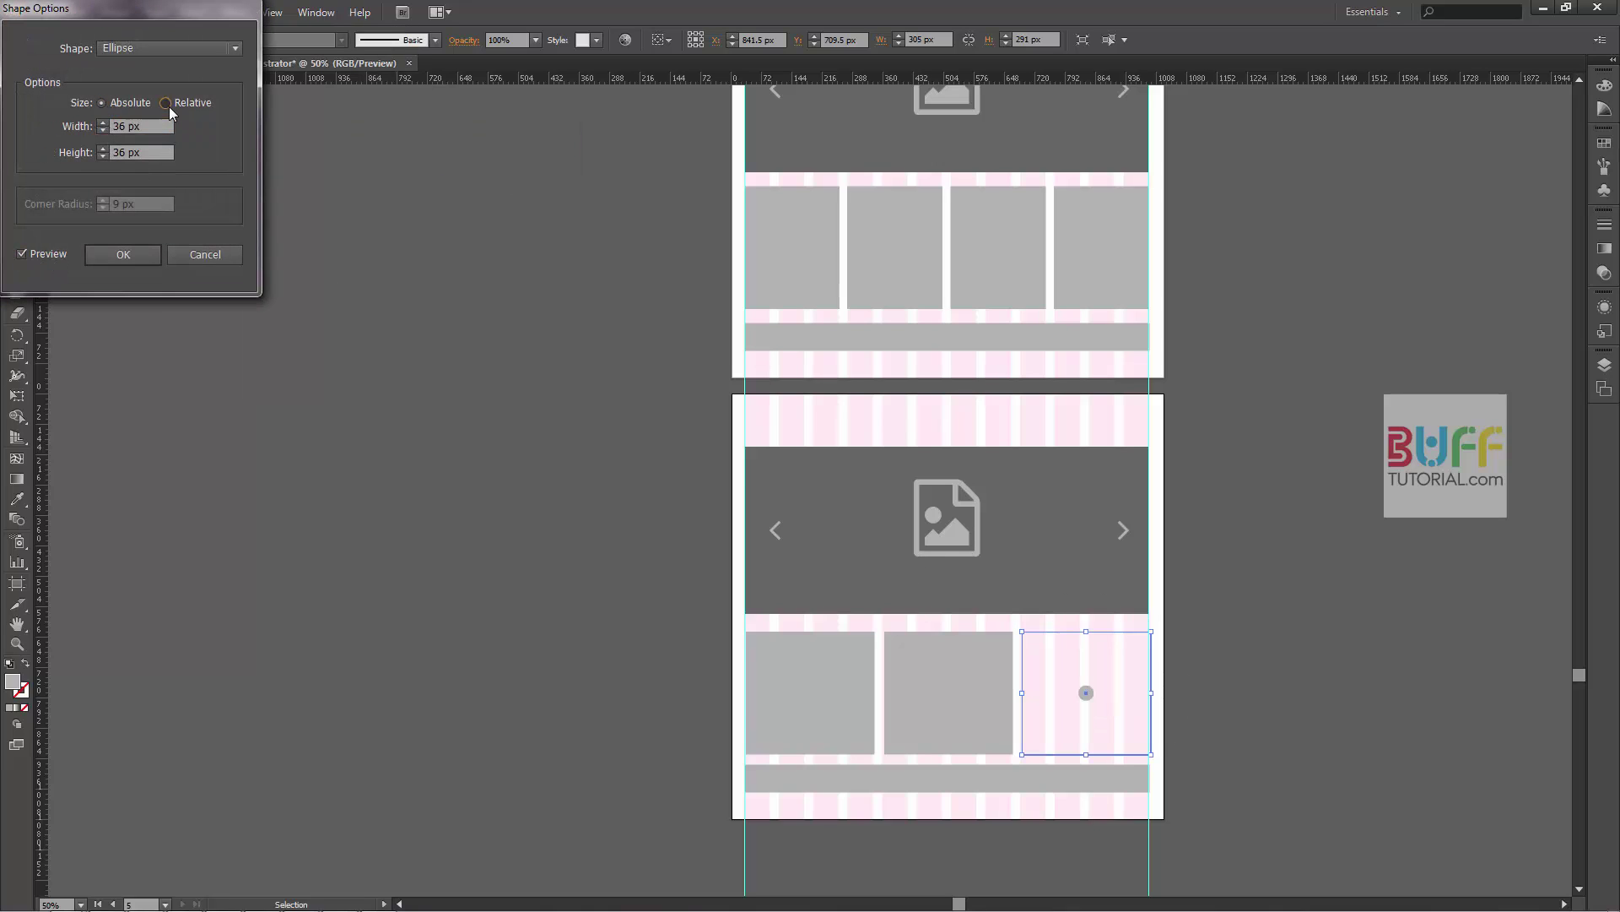
pyautogui.click(165, 103)
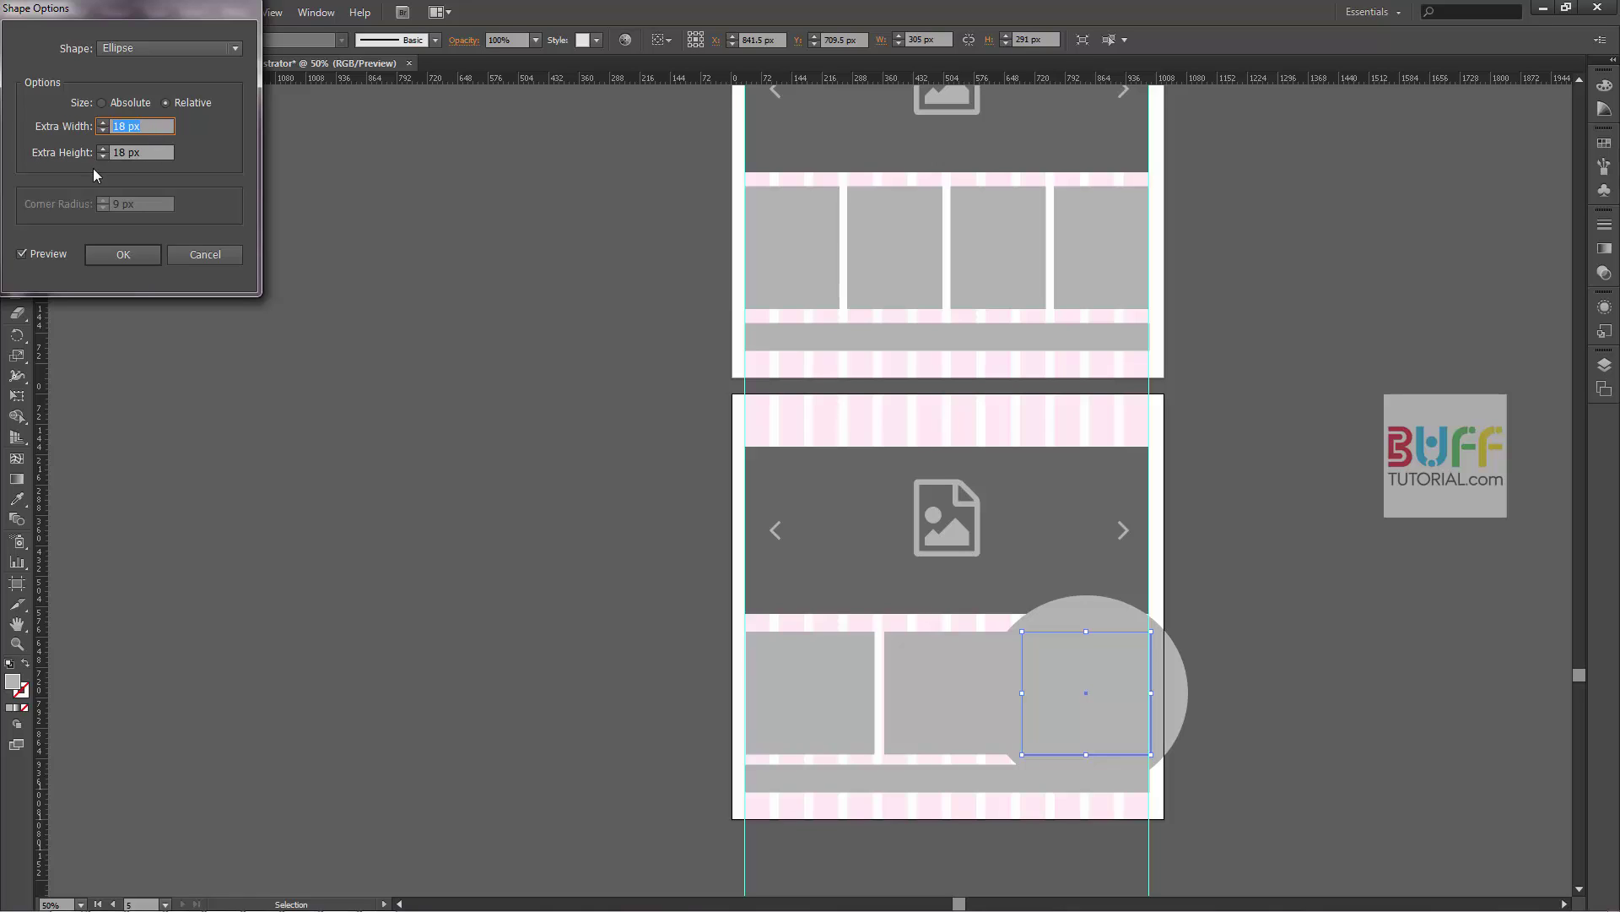
pyautogui.press('Tab')
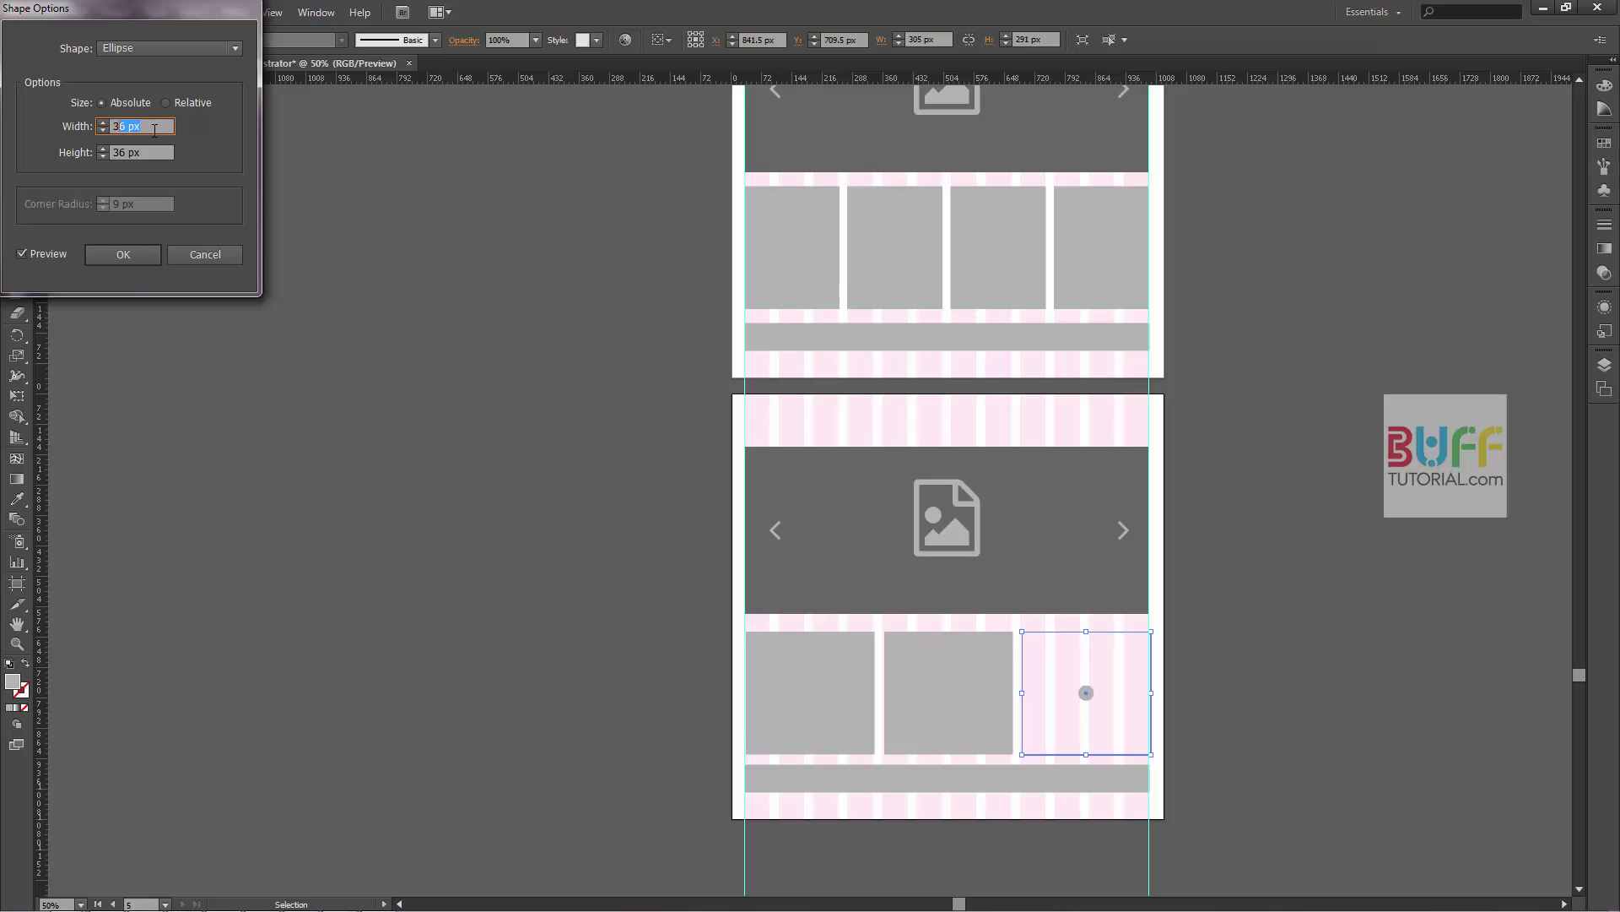
pyautogui.press('Tab')
pyautogui.write('0')
pyautogui.click(205, 254)
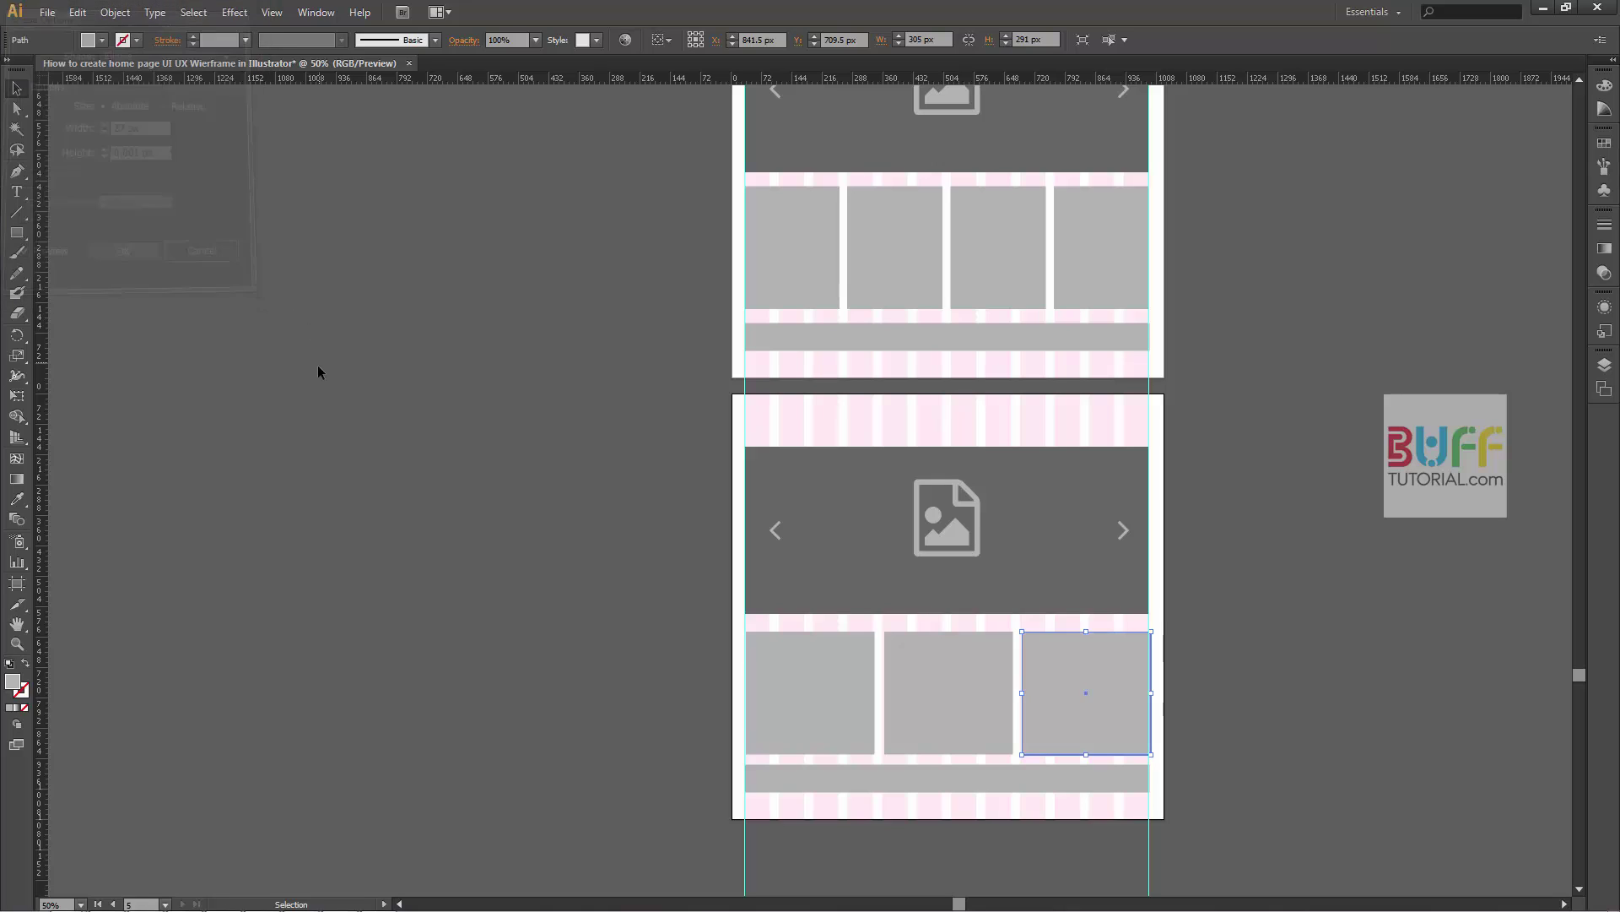
pyautogui.hotkey('ctrl', 'z')
pyautogui.hotkey('ctrl', 'z')
pyautogui.hotkey('ctrl', 'z')
# - Draw a grey circle at the left of the row and duplicate it twice to the right
pyautogui.keyDown('alt'); pyautogui.scroll(1, 1123, 675); pyautogui.keyUp('alt')
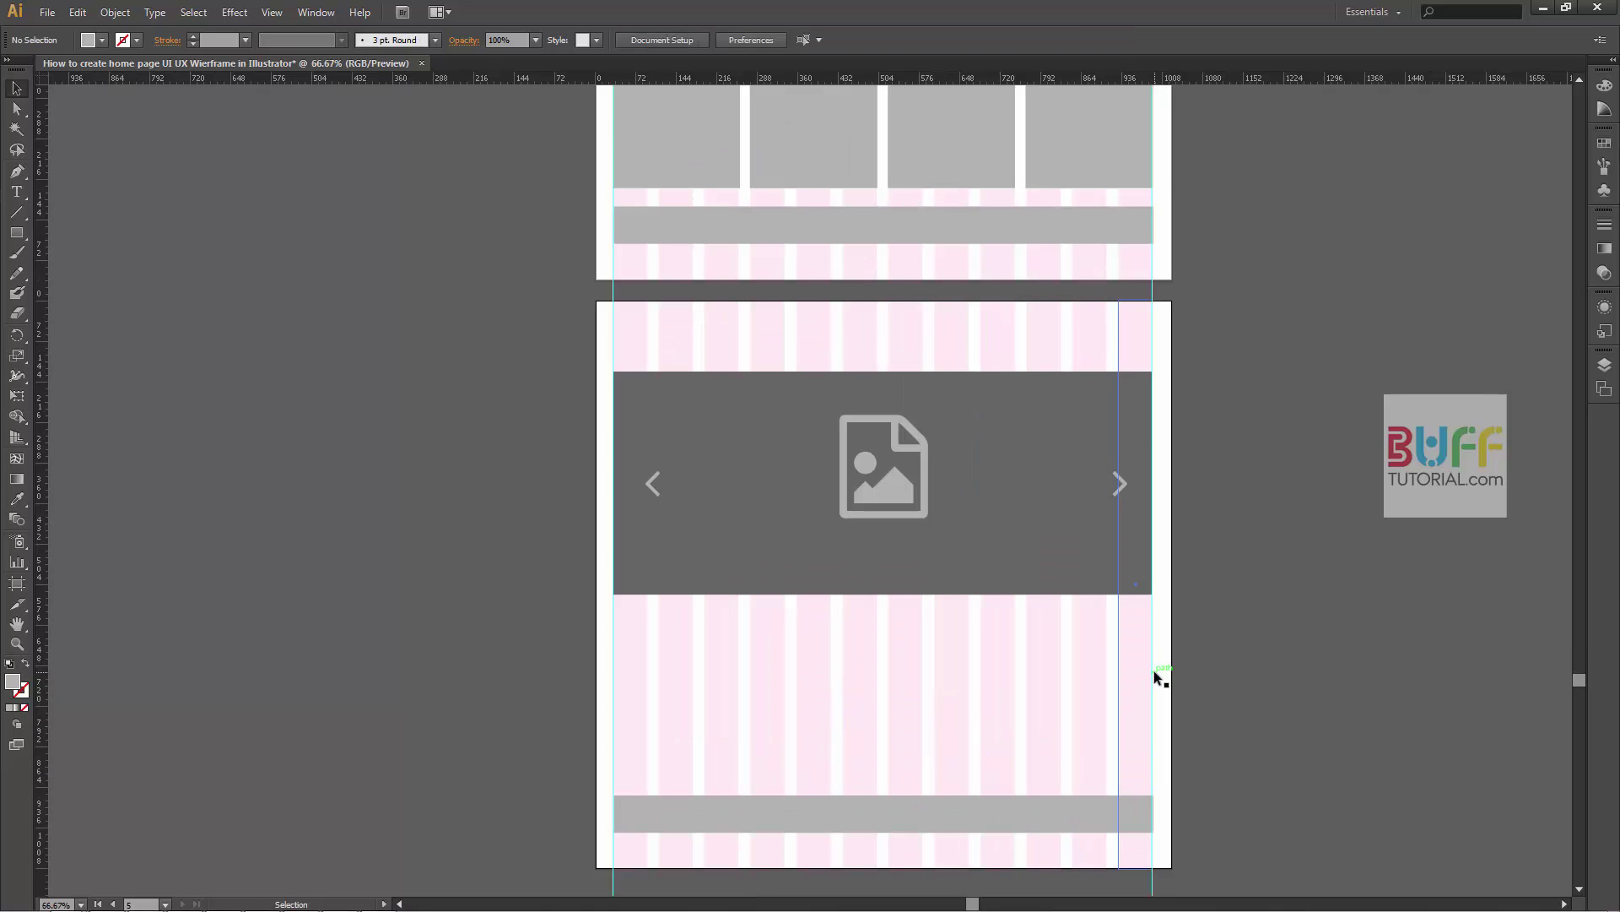
pyautogui.scroll(-3, 1155, 677)
pyautogui.moveTo(17, 232)
pyautogui.mouseDown()
pyautogui.moveTo(116, 237)
pyautogui.moveTo(93, 273)
pyautogui.mouseUp()
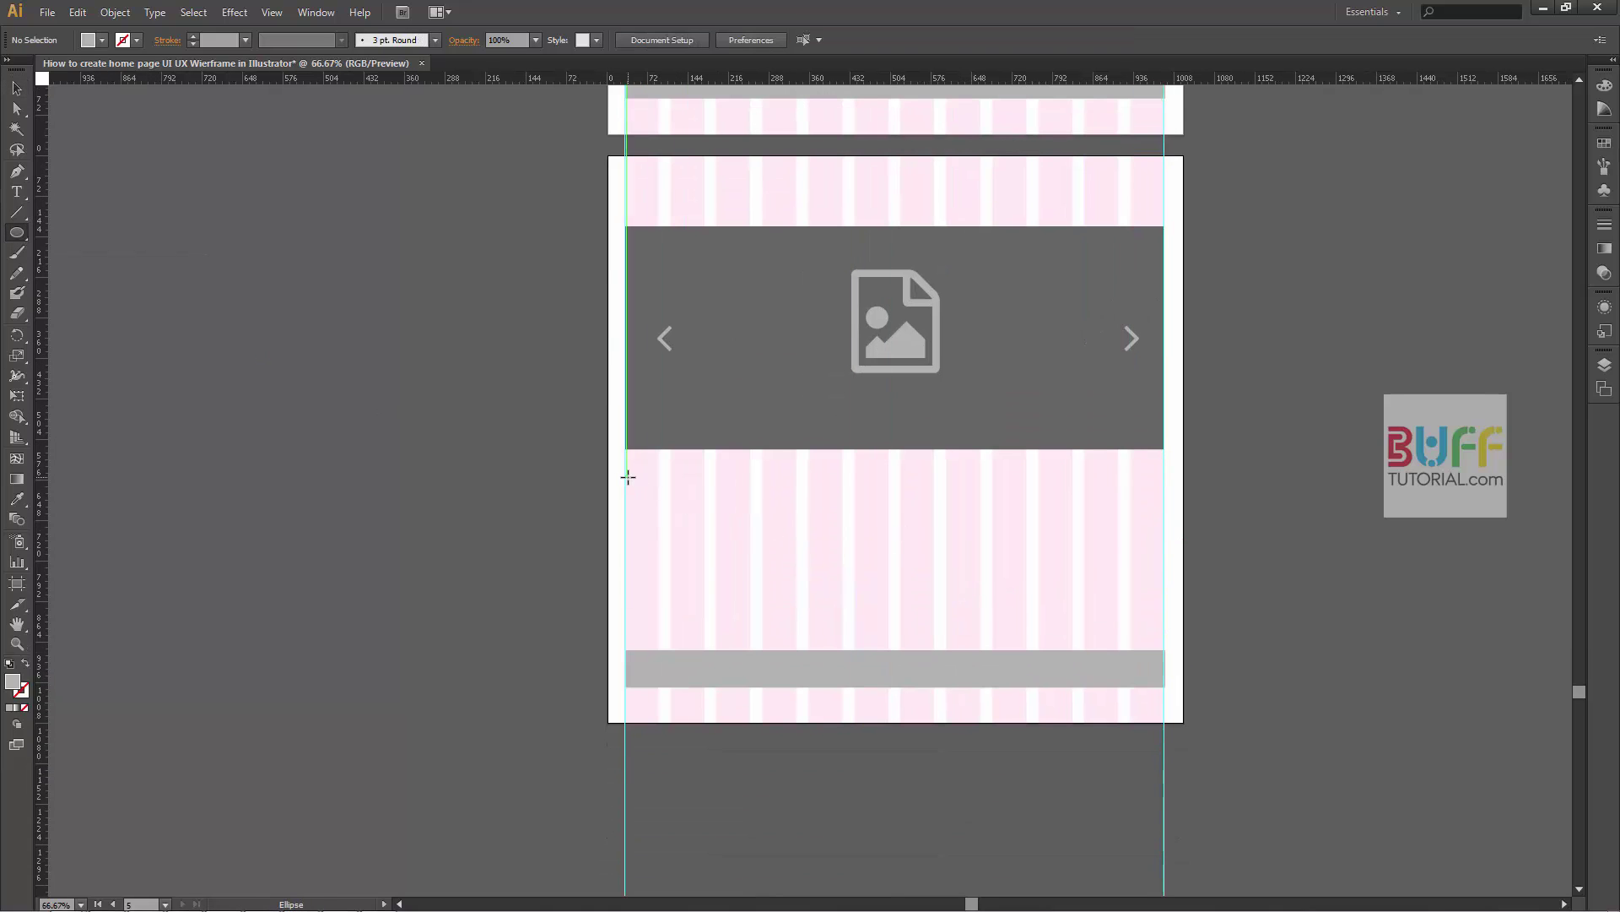
pyautogui.moveTo(626, 472)
pyautogui.mouseDown()
pyautogui.moveTo(796, 643)
pyautogui.moveTo(759, 560)
pyautogui.moveTo(872, 538)
pyautogui.moveTo(1050, 544)
pyautogui.mouseUp()
pyautogui.press('v')
pyautogui.press('Right')
pyautogui.press('Right')
pyautogui.press('Right')
pyautogui.press('Right')
pyautogui.press('Right')
pyautogui.press('Right')
pyautogui.click(779, 542)
# - Delete the grey bar at the bottom of the artboard
pyautogui.scroll(-3, 1089, 549)
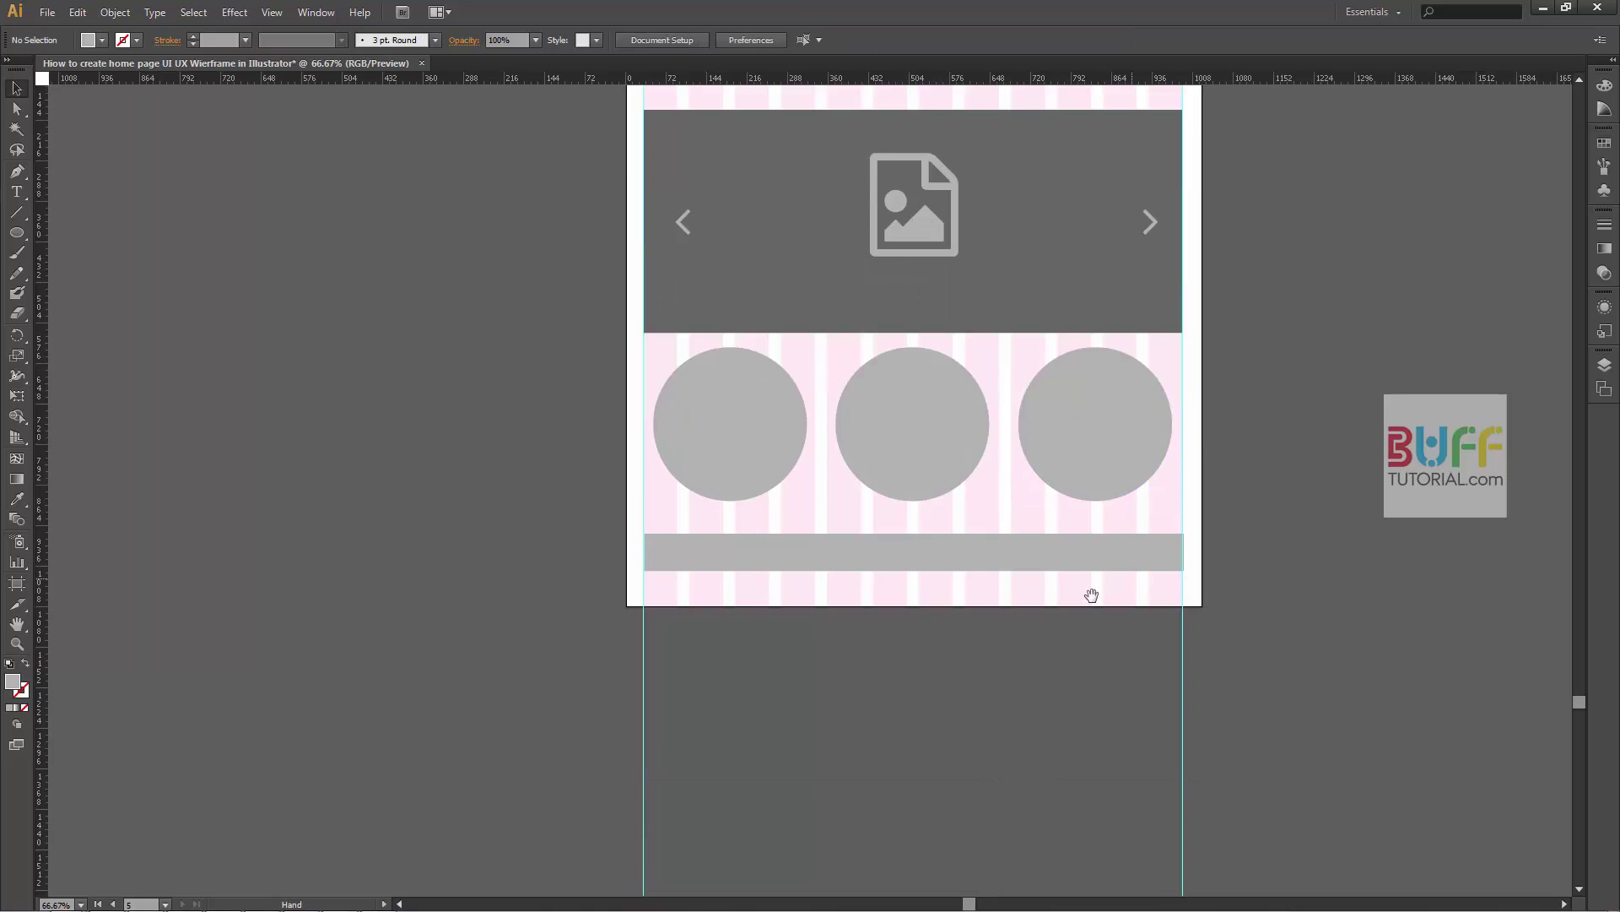
pyautogui.click(991, 559)
pyautogui.hotkey('shift', 'Down')
pyautogui.hotkey('shift', 'Down')
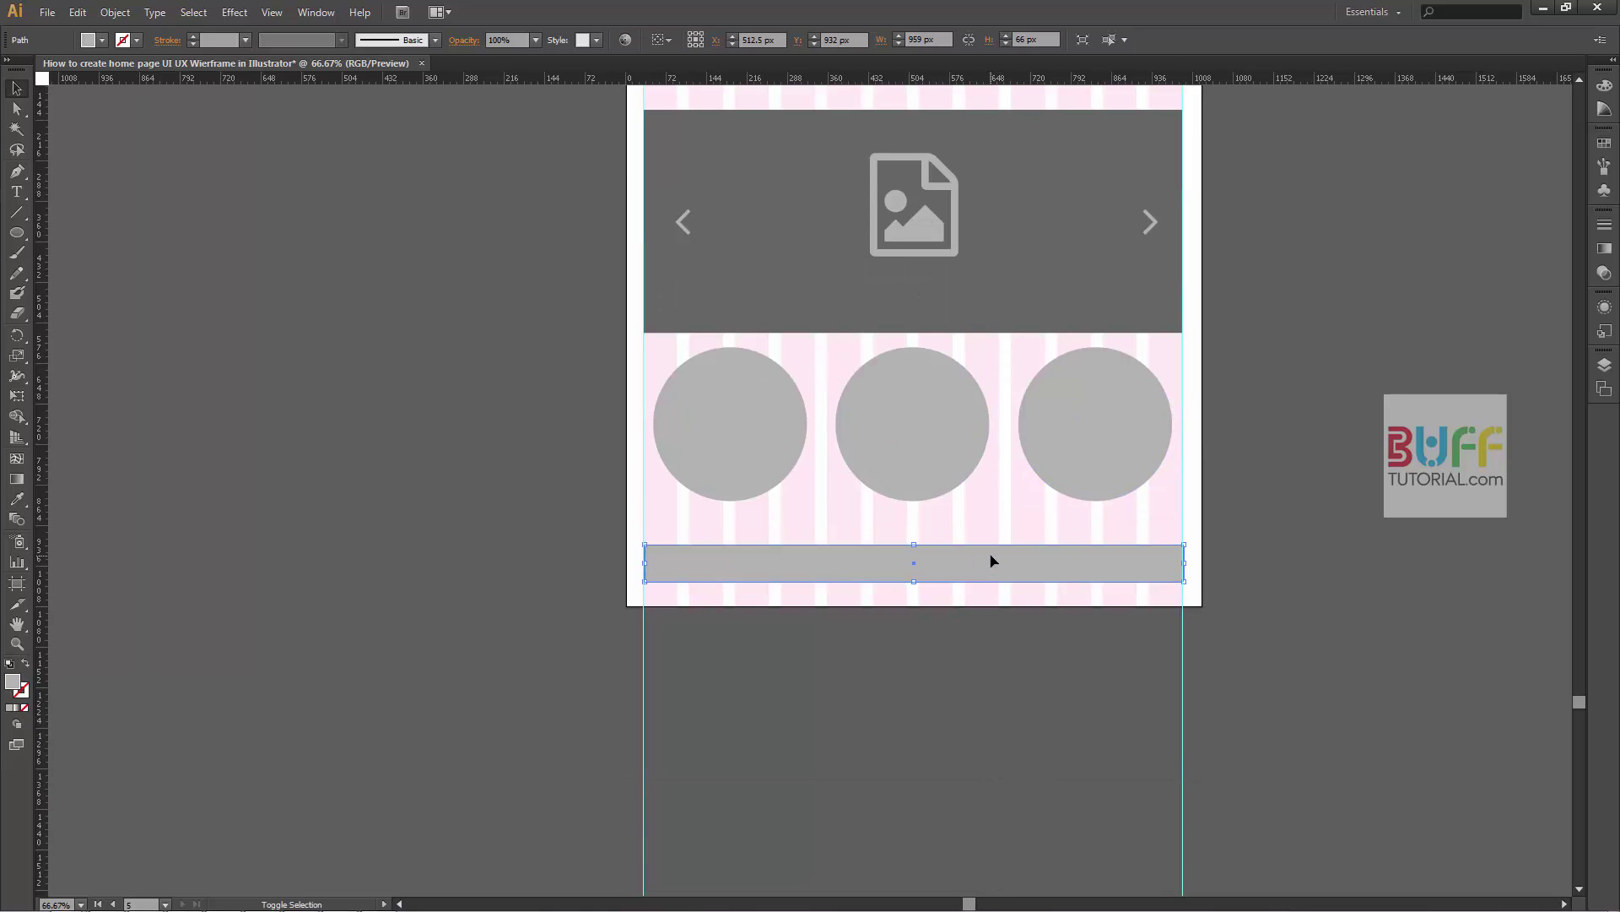
pyautogui.press('Delete')
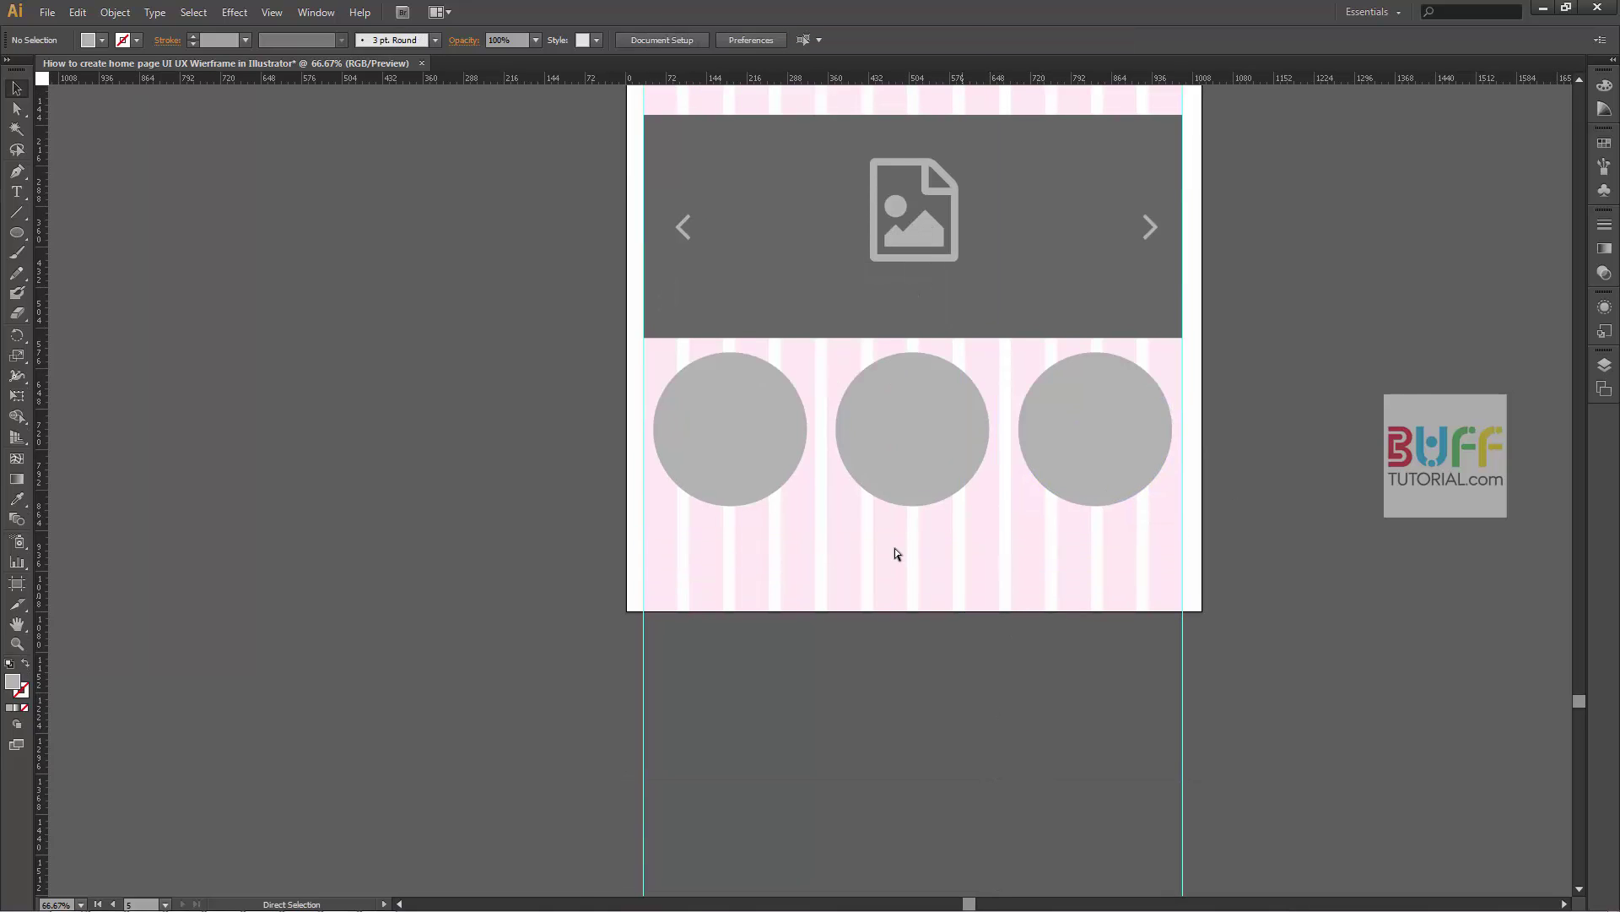
# - Paste the word 'Uomini' from Lipsum under the left circle and set it to 40 pt
pyautogui.scroll(1, 877, 473)
pyautogui.hotkey('alt', 'Tab')
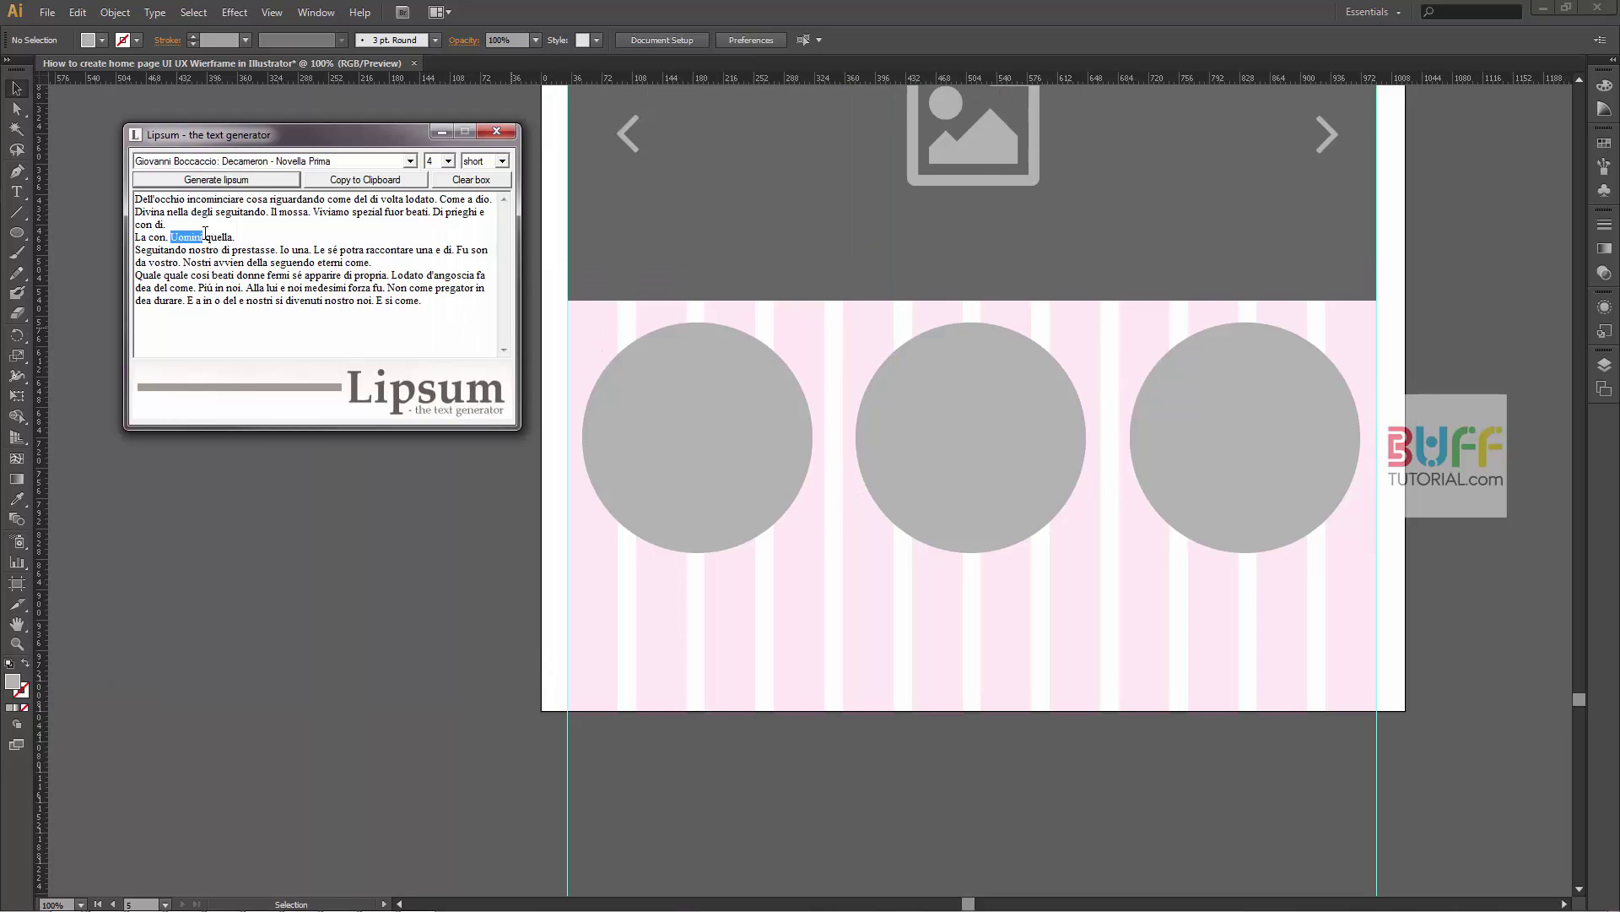
pyautogui.click(349, 505)
pyautogui.press('t')
pyautogui.click(346, 595)
pyautogui.write('Uomini')
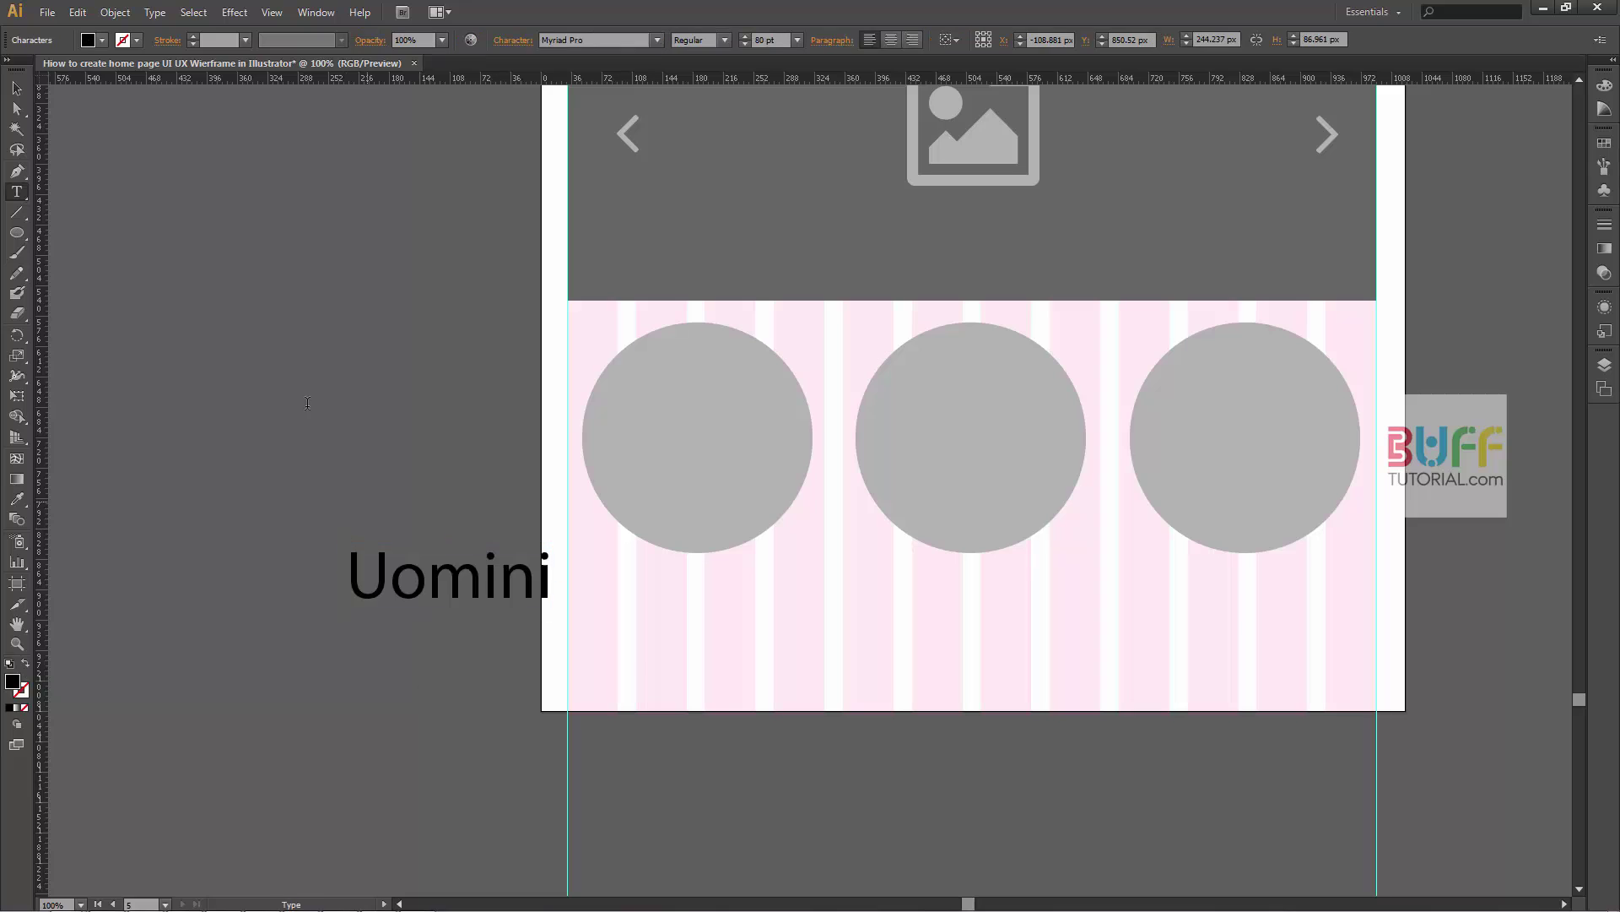
pyautogui.click(17, 88)
pyautogui.moveTo(398, 586); pyautogui.dragTo(644, 602)
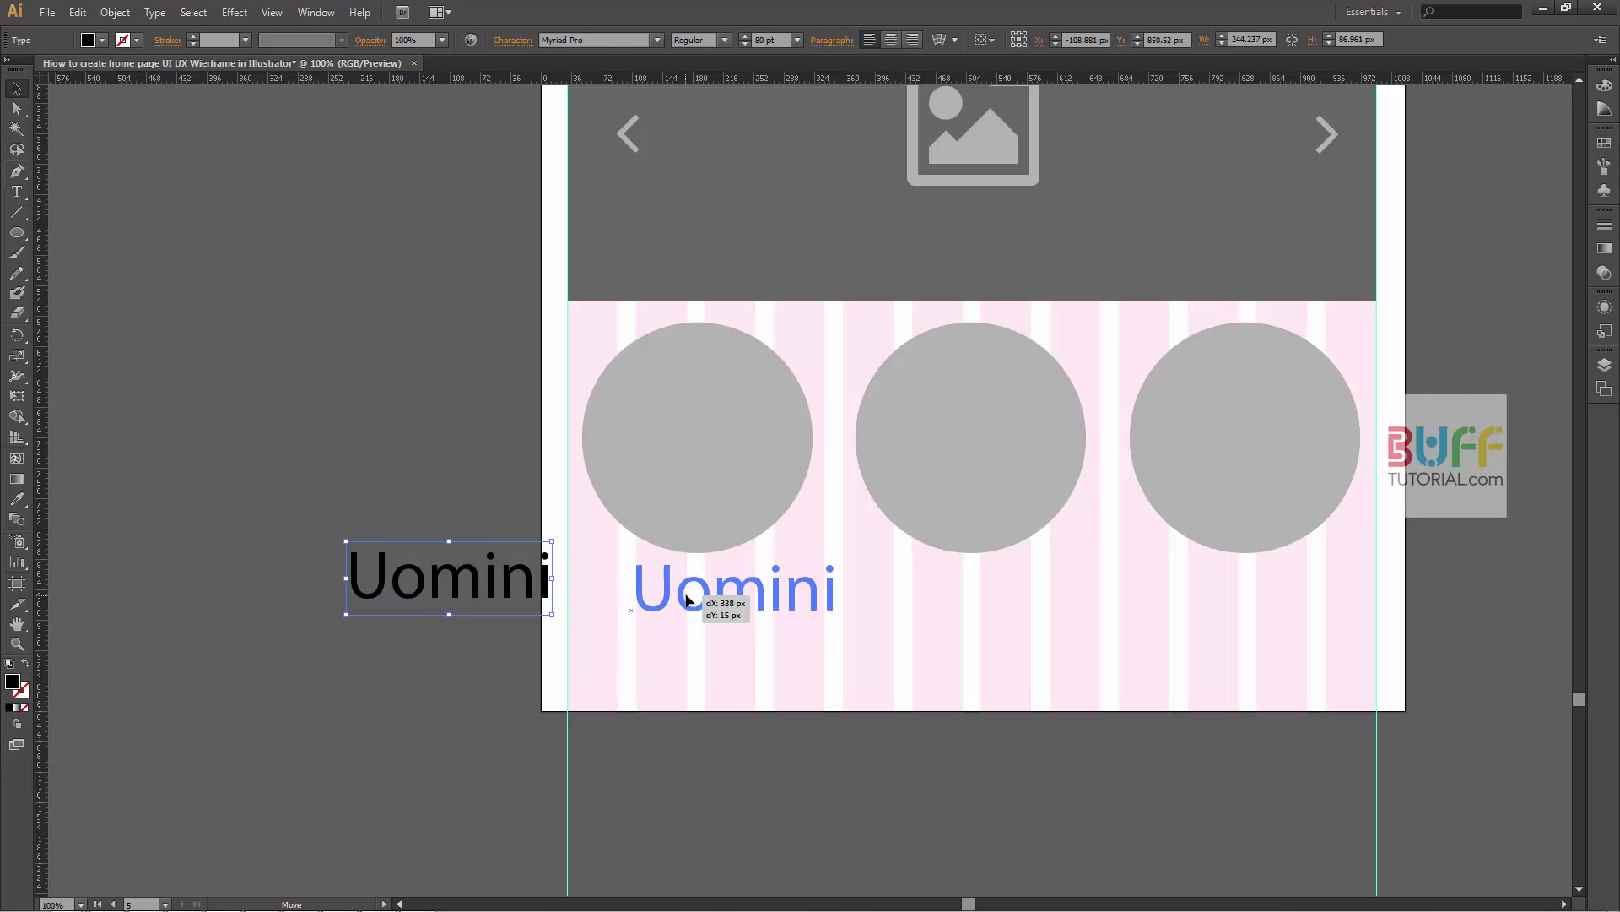
pyautogui.doubleClick(644, 601)
pyautogui.write('40')
pyautogui.press('Return')
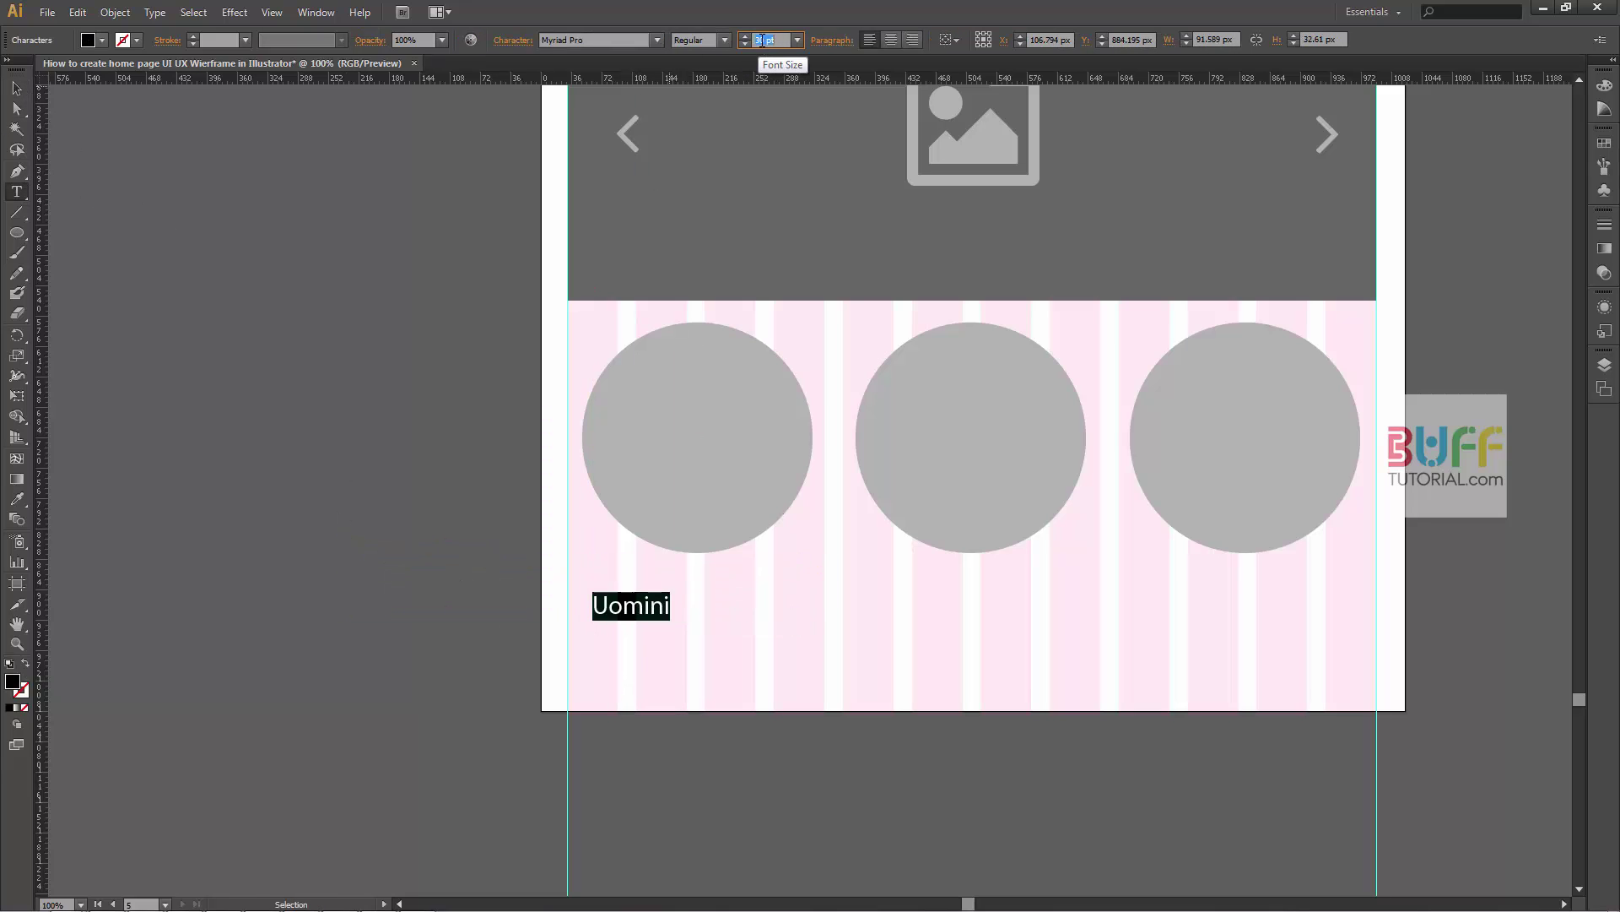
# - Make the caption UPPERCASE in Open Sans and place it under the circle
pyautogui.click(171, 12)
pyautogui.click(431, 238)
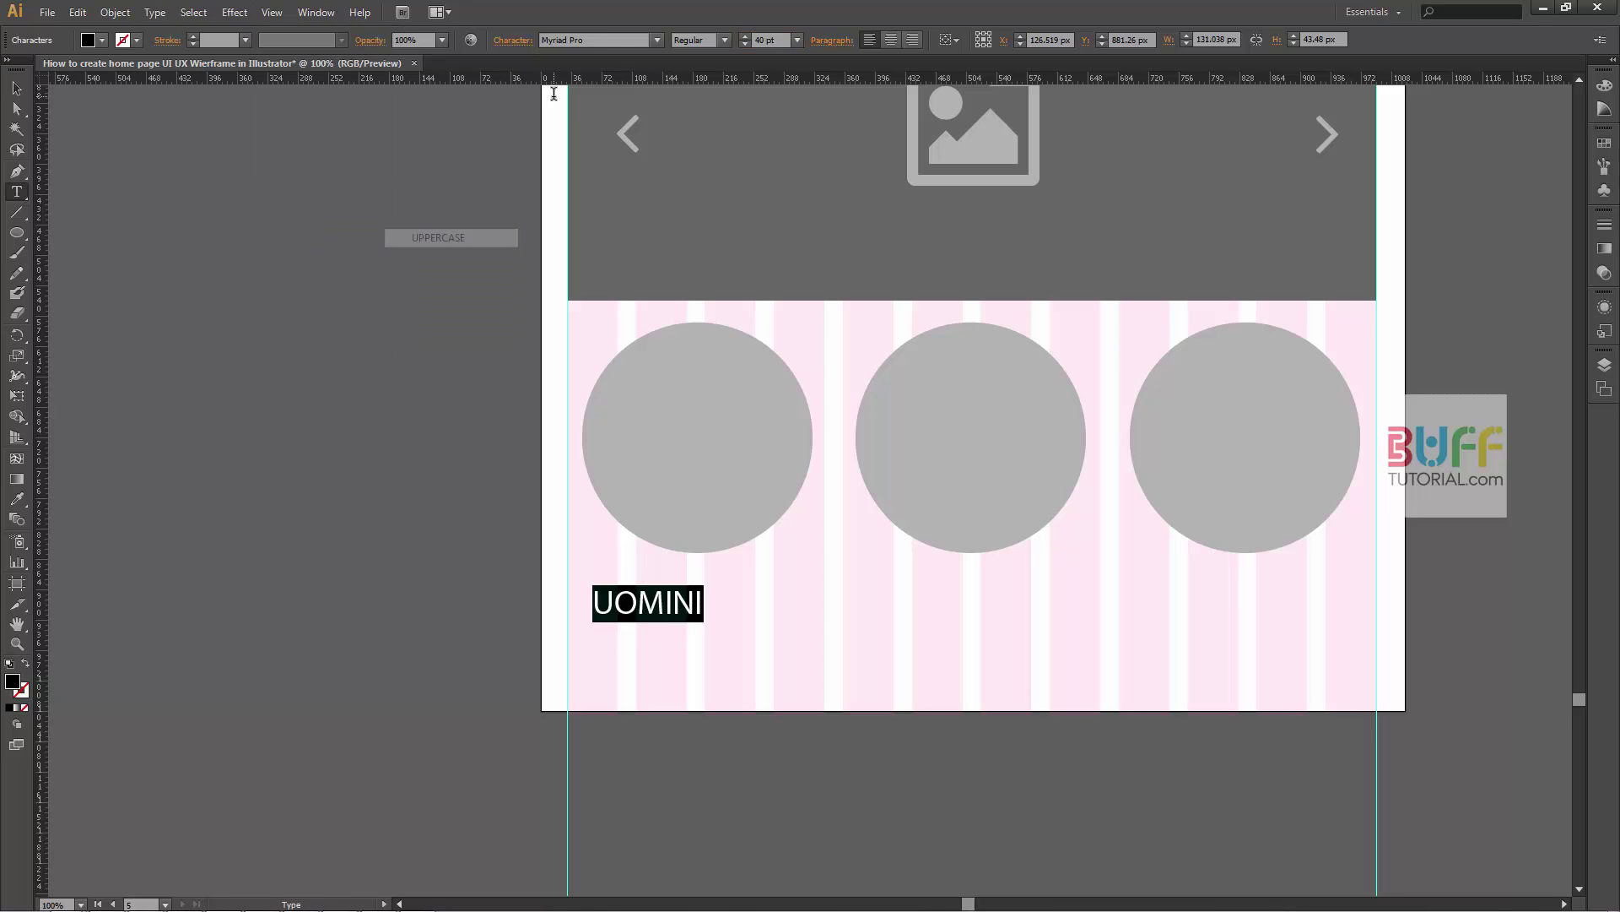
pyautogui.click(606, 41)
pyautogui.write('pen')
pyautogui.press('Return')
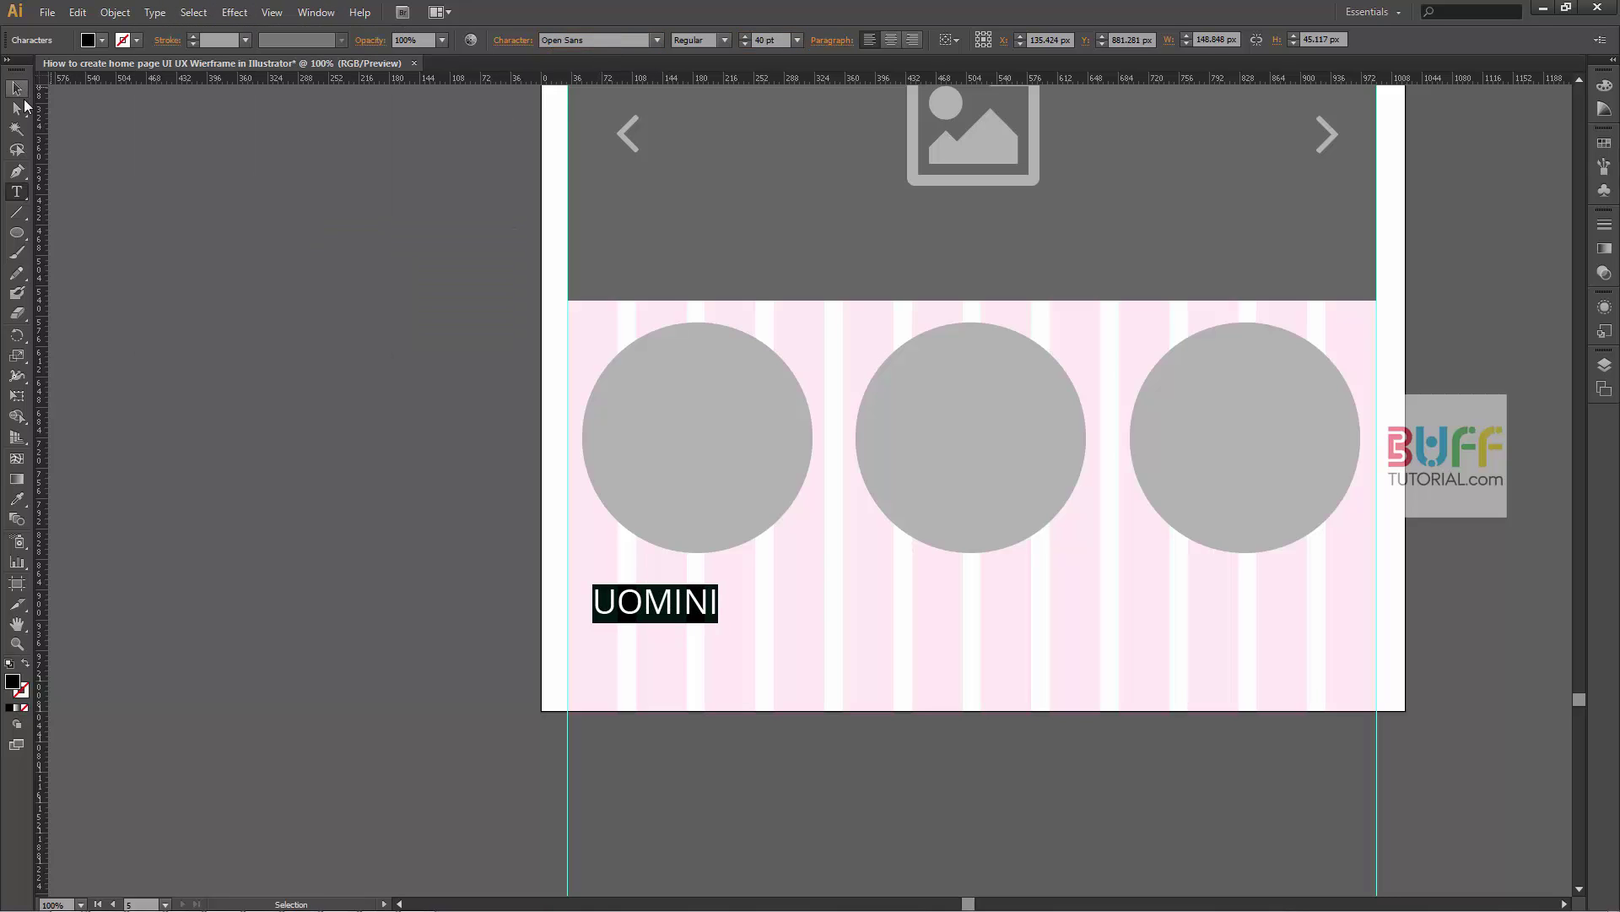
pyautogui.click(17, 88)
pyautogui.moveTo(659, 601); pyautogui.dragTo(727, 598)
# - Adjust the UOMINI font size and centre it below the left circle
pyautogui.click(796, 211)
pyautogui.click(768, 41)
pyautogui.write('10')
pyautogui.press('Return')
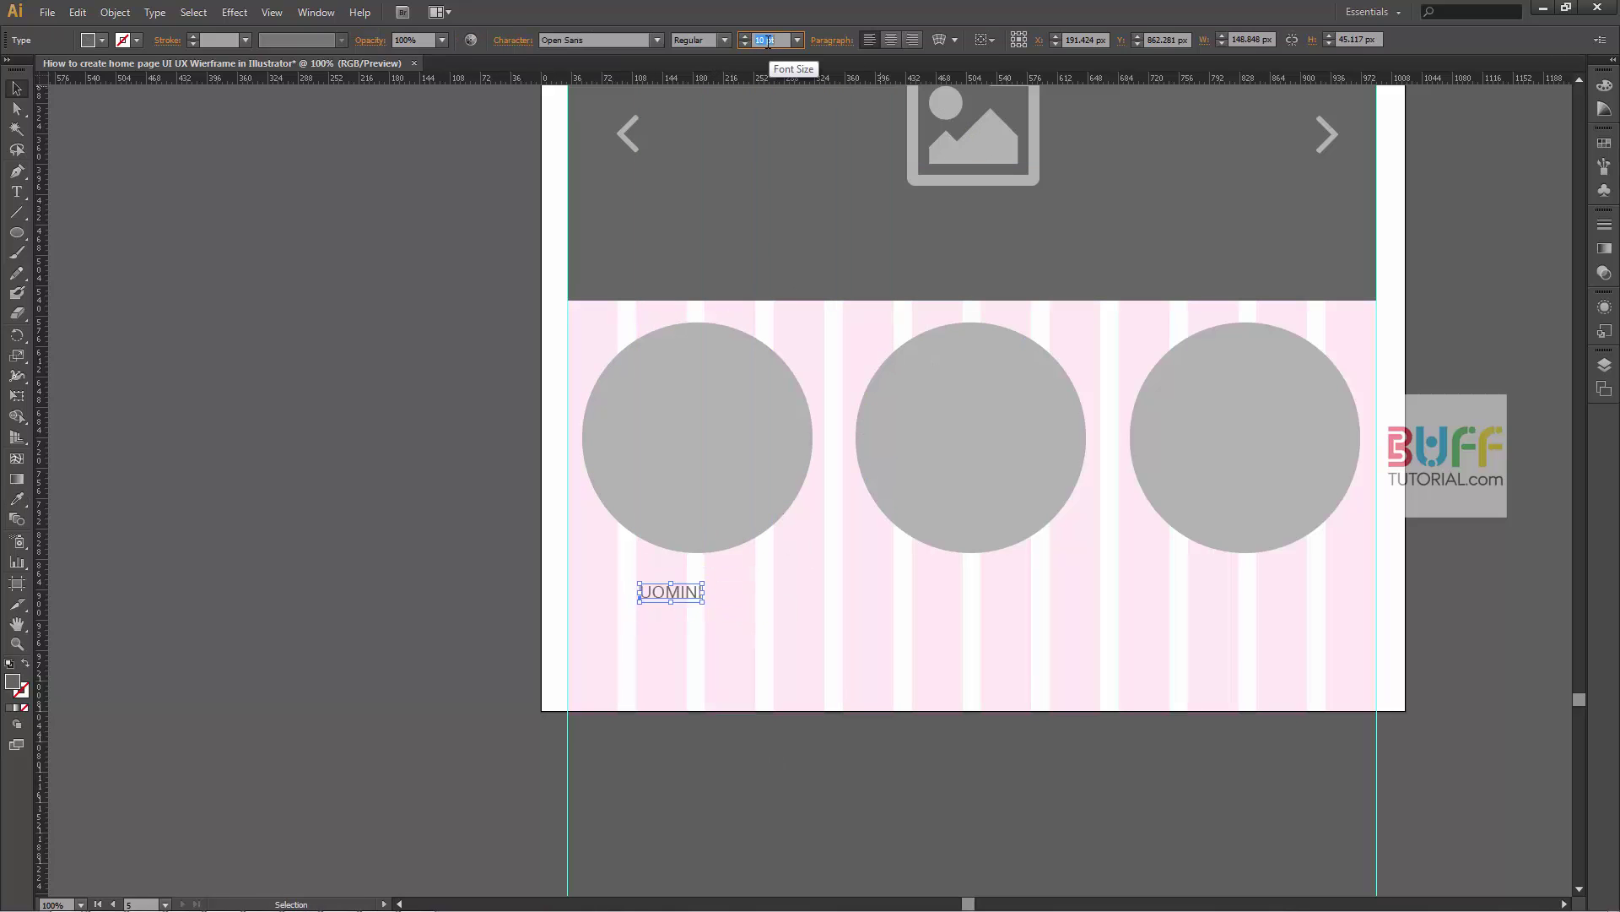
pyautogui.press('Return')
pyautogui.click(743, 642)
pyautogui.moveTo(711, 596)
pyautogui.mouseDown()
pyautogui.moveTo(722, 585)
pyautogui.moveTo(705, 616)
pyautogui.mouseUp()
# - Add a 20 pt 'Seguitando nostro' subtitle centred under UOMINI
pyautogui.hotkey('alt', 'Tab')
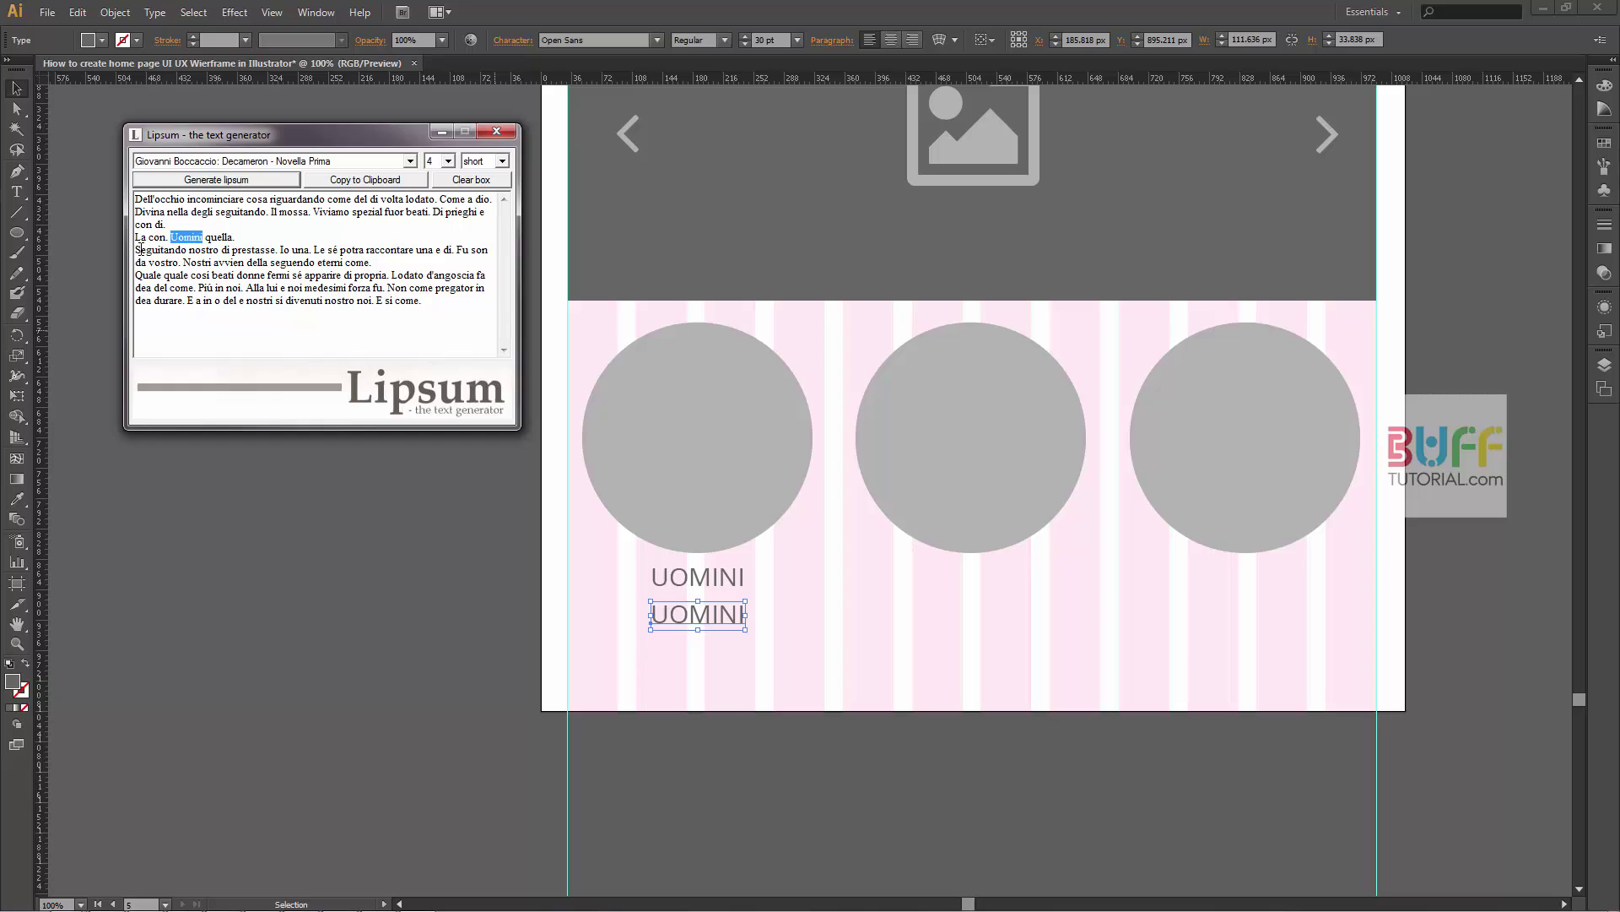
pyautogui.hotkey('alt', 'Tab')
pyautogui.doubleClick(697, 613)
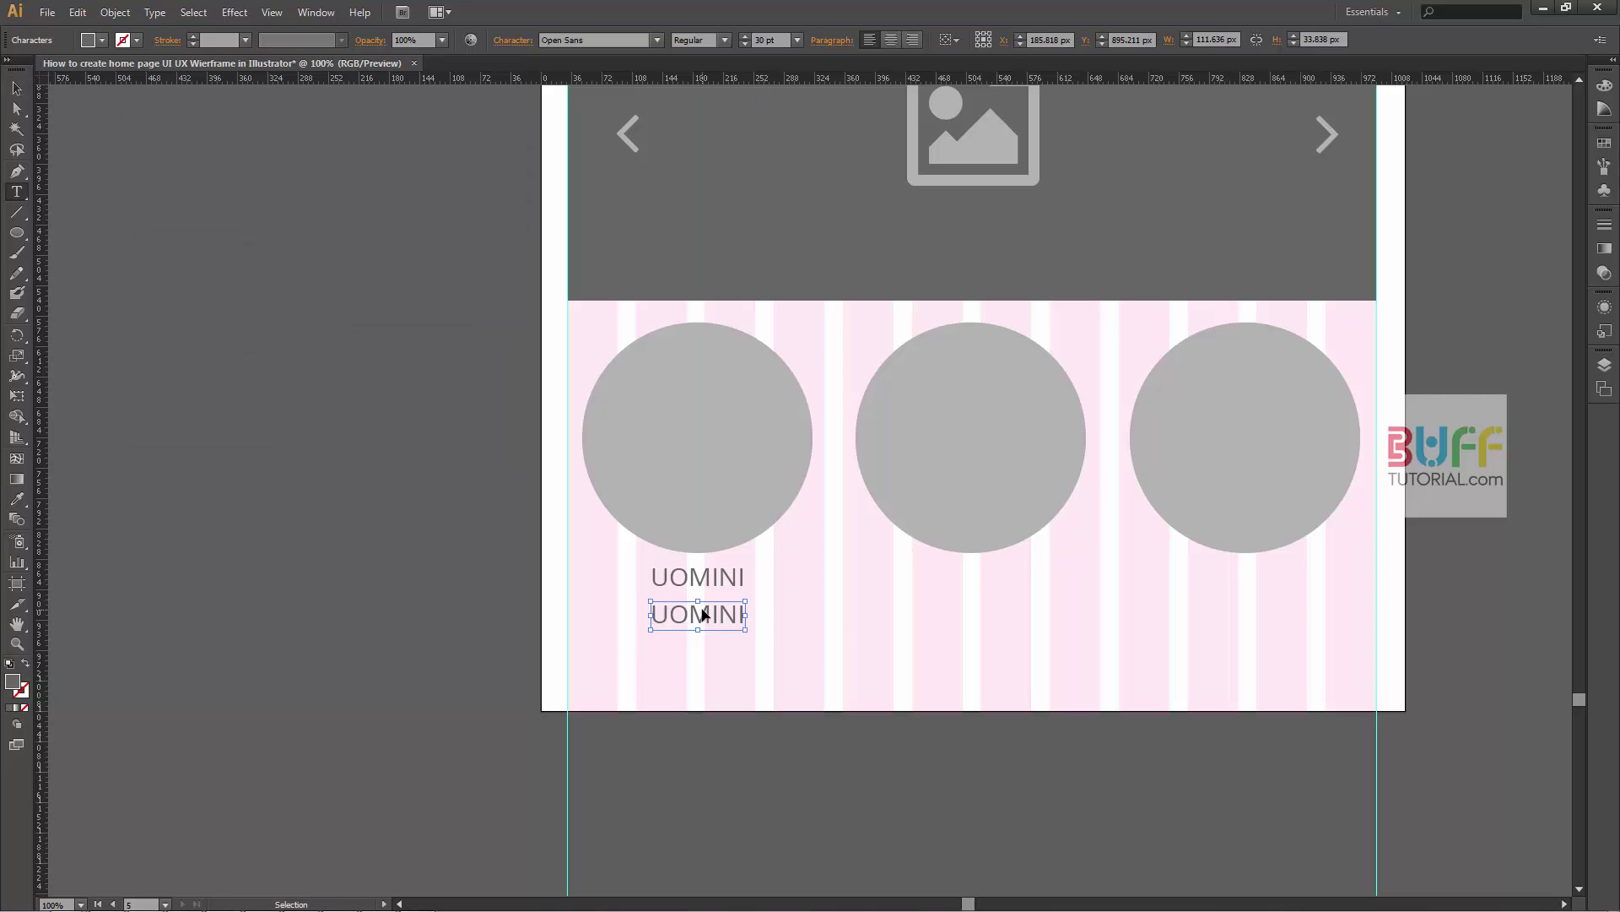
pyautogui.hotkey('ctrl', 'a')
pyautogui.hotkey('ctrl', 'v')
pyautogui.hotkey('ctrl', 'a')
pyautogui.tripleClick(768, 40)
pyautogui.write('20')
pyautogui.press('Return')
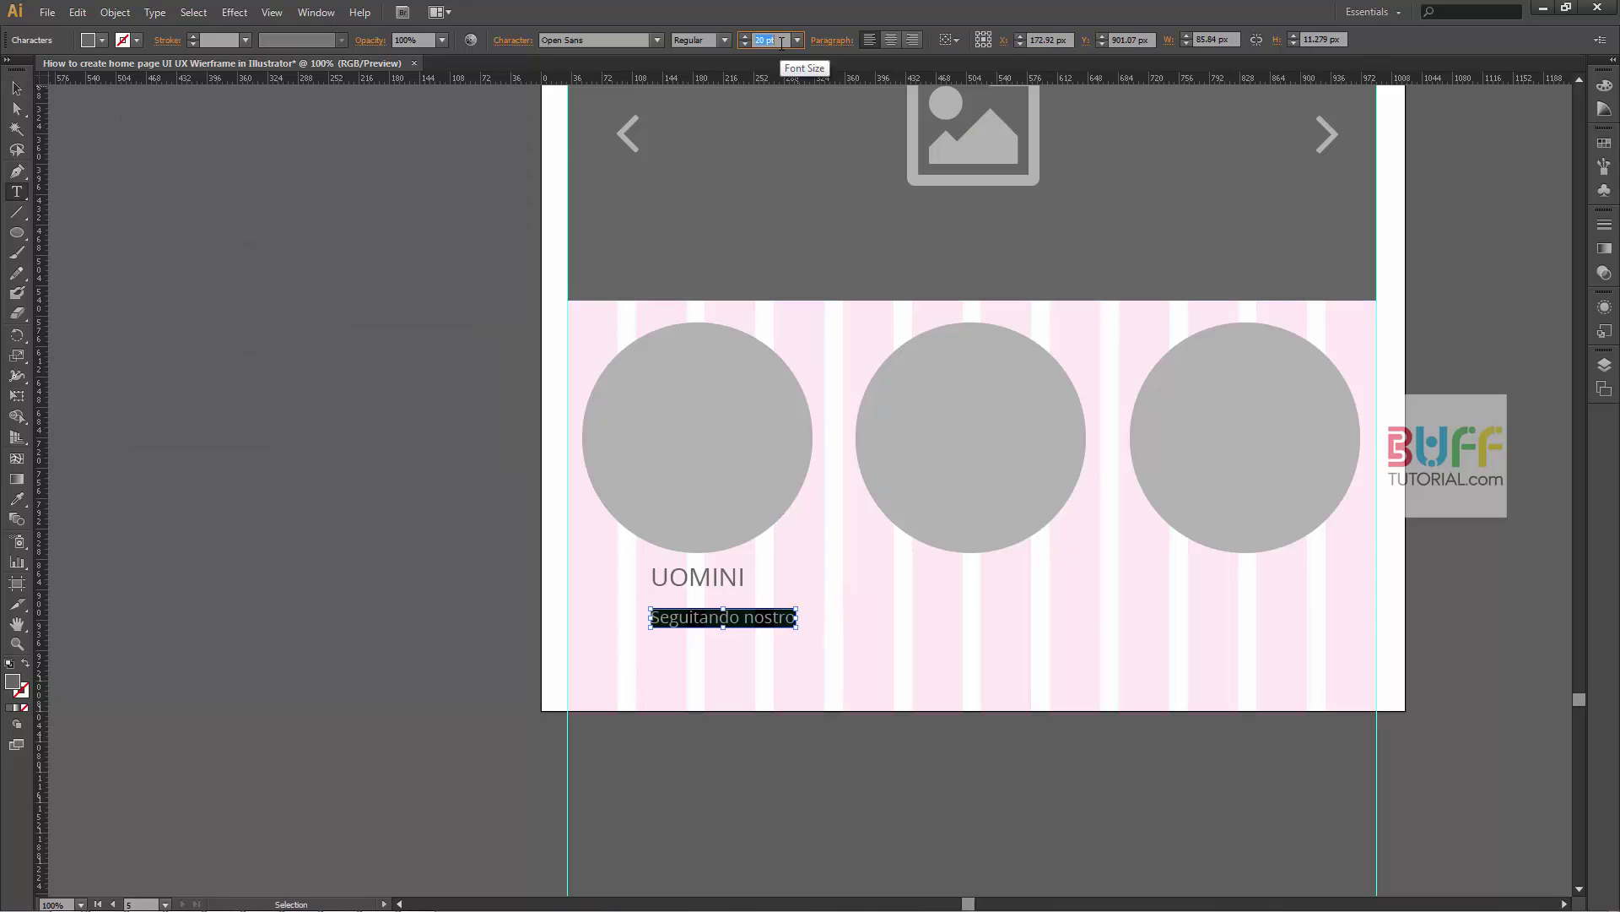
pyautogui.press('Escape')
pyautogui.moveTo(707, 615)
pyautogui.mouseDown()
pyautogui.moveTo(688, 602)
pyautogui.moveTo(773, 116)
pyautogui.mouseUp()
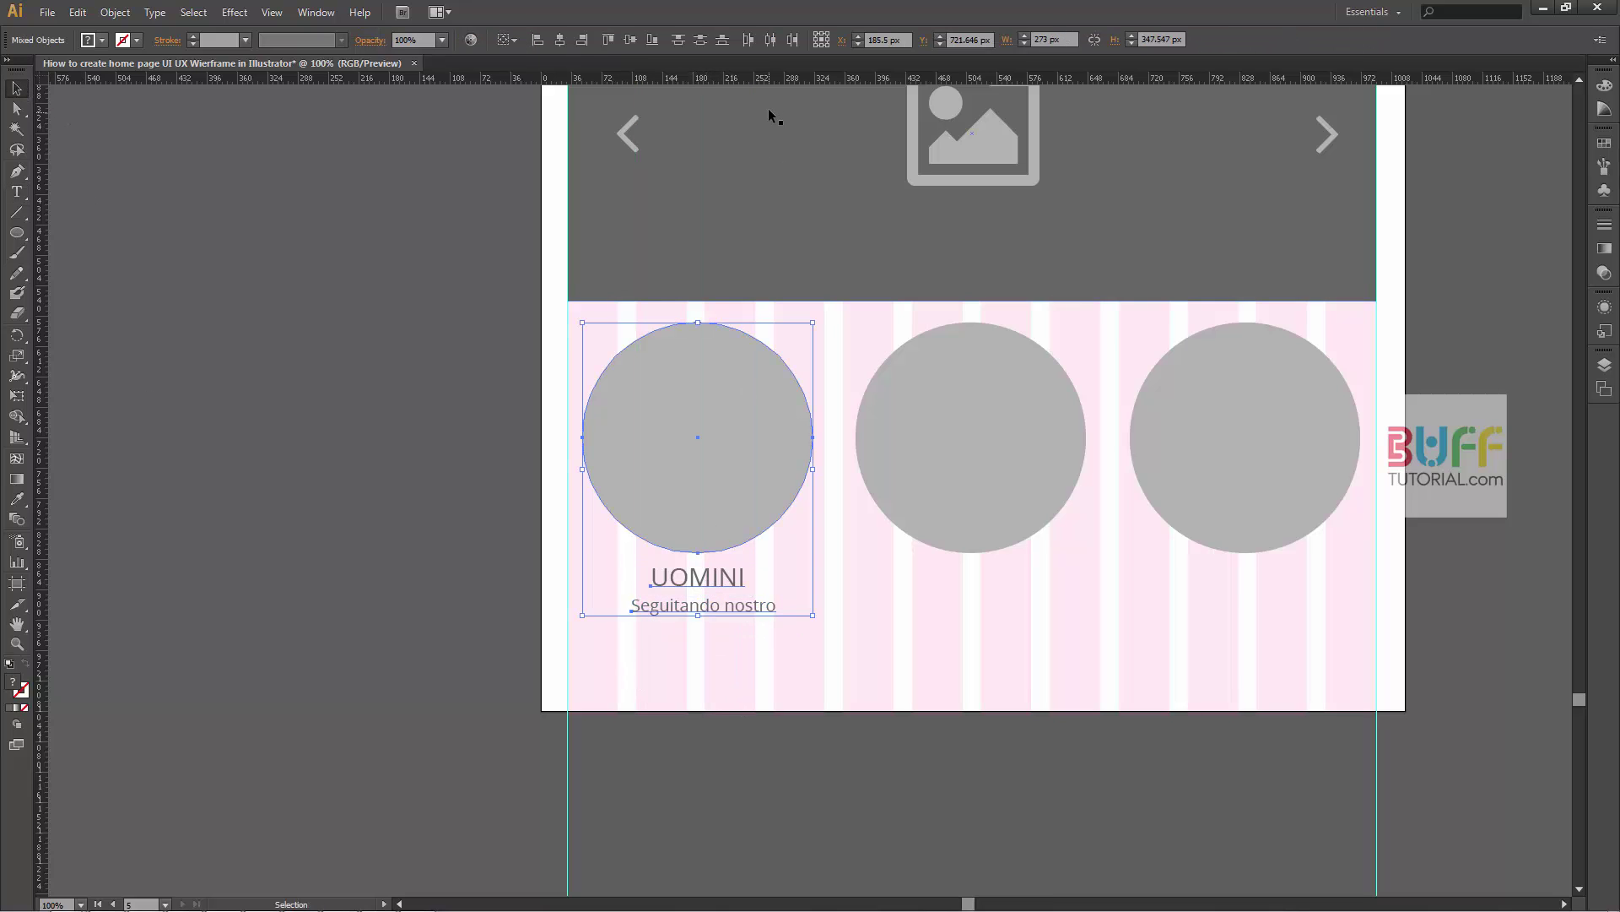
pyautogui.click(560, 40)
# - Replace the middle and right circles with copies of the left circle and its captions
pyautogui.click(1006, 475)
pyautogui.press('Delete')
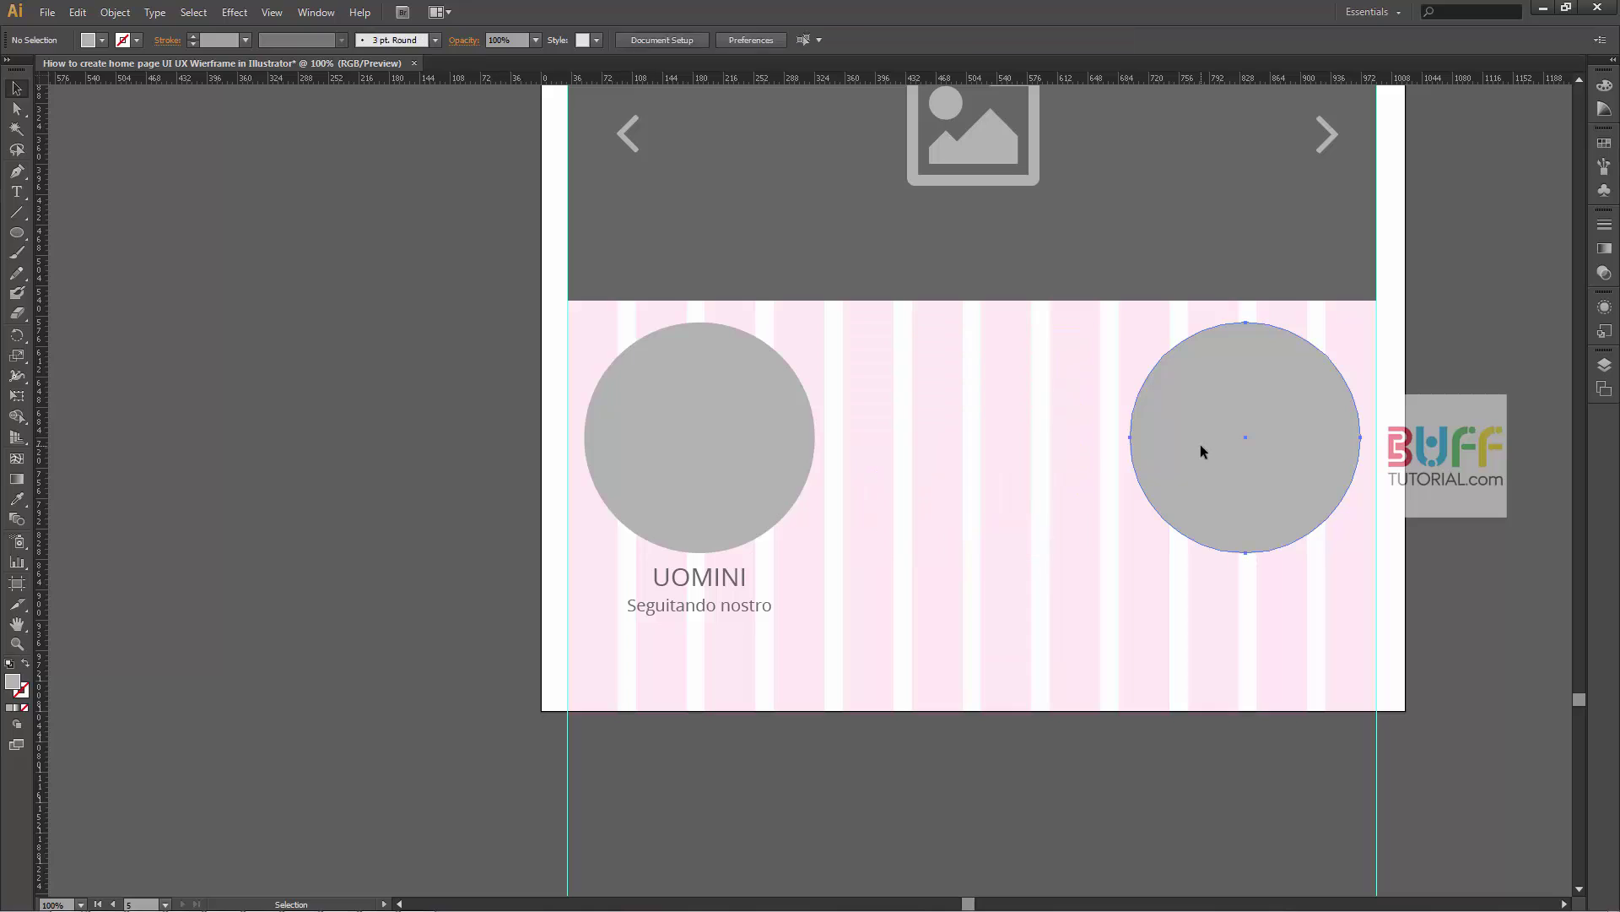
pyautogui.click(1200, 444)
pyautogui.press('Delete')
pyautogui.click(709, 591)
pyautogui.keyDown('shift'); pyautogui.click(697, 499); pyautogui.keyUp('shift')
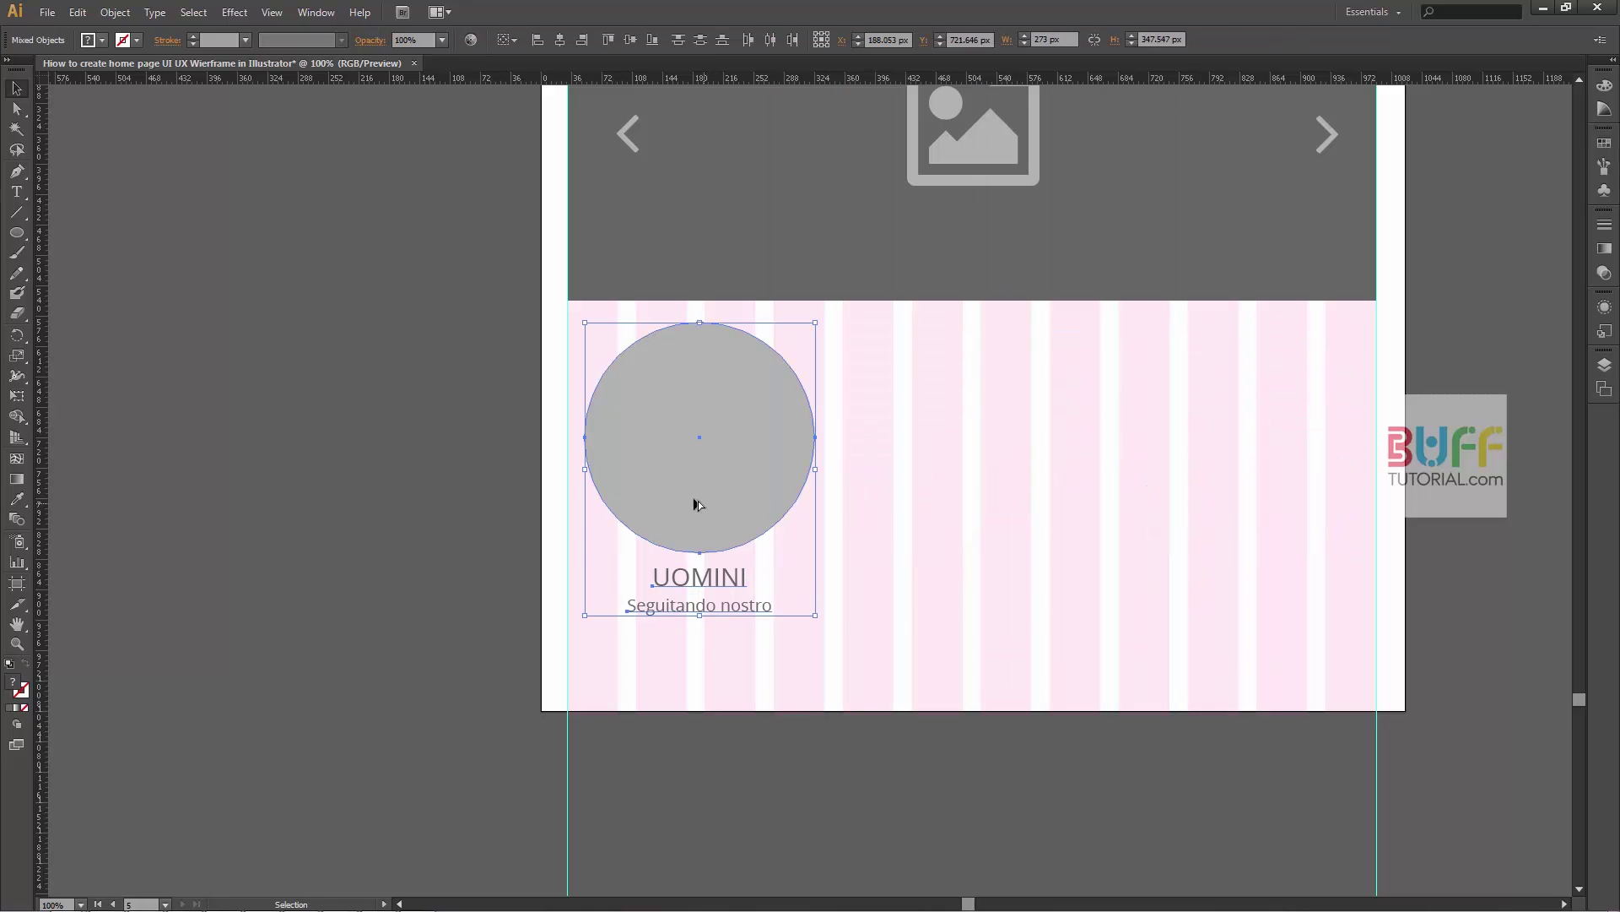
pyautogui.moveTo(697, 500); pyautogui.dragTo(963, 498)
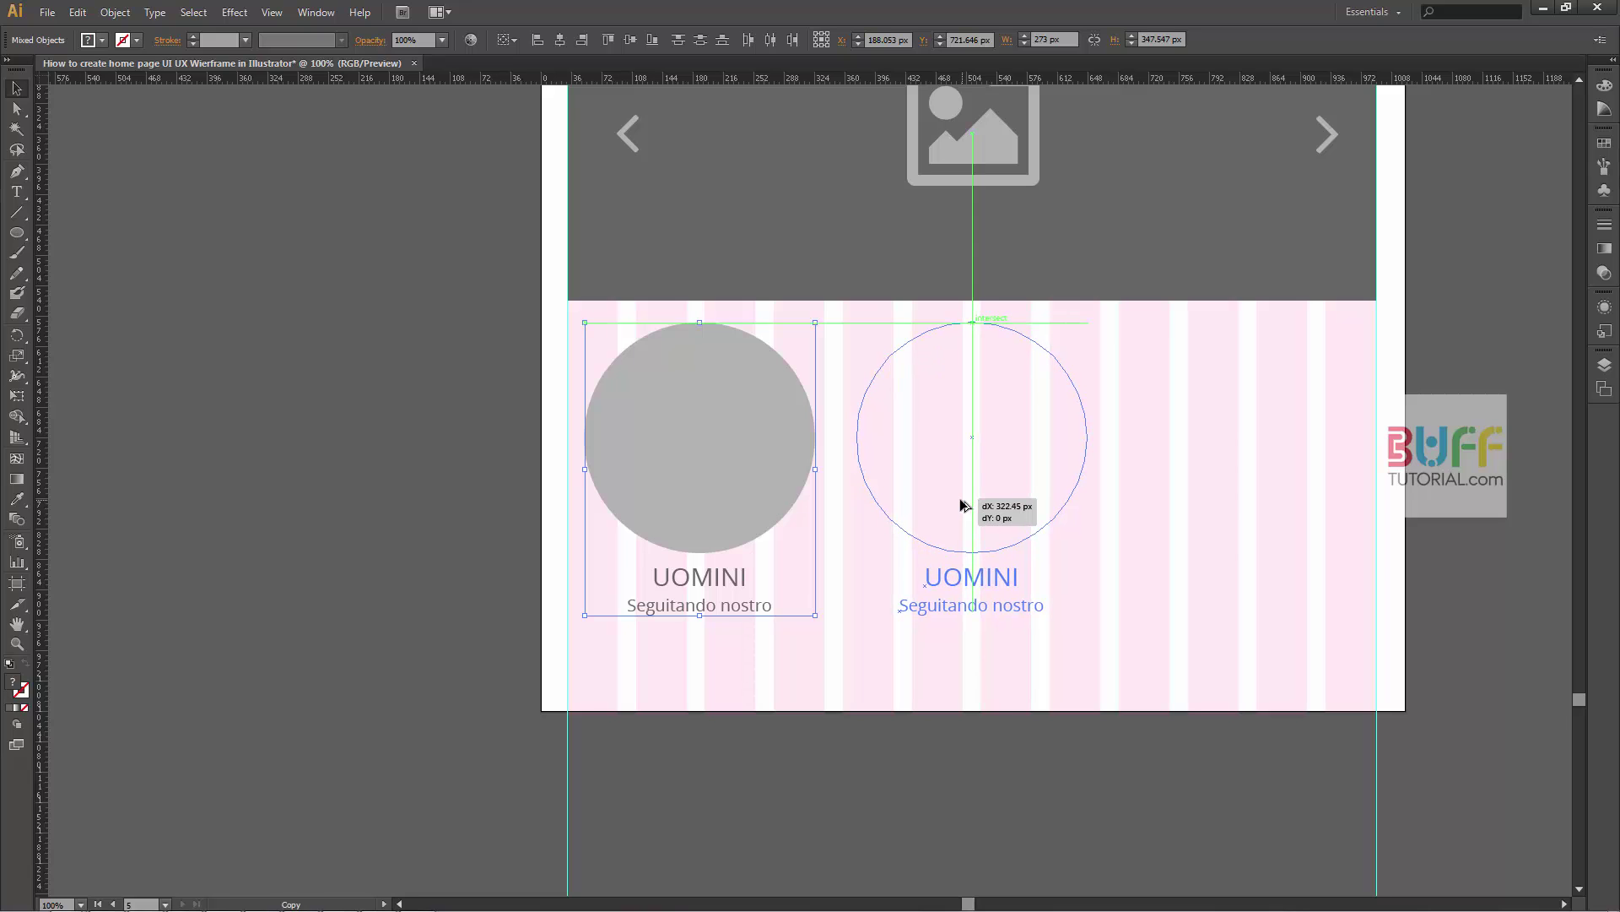
pyautogui.moveTo(963, 498); pyautogui.dragTo(1238, 498)
pyautogui.hotkey('ctrl', 'shift', 'a')
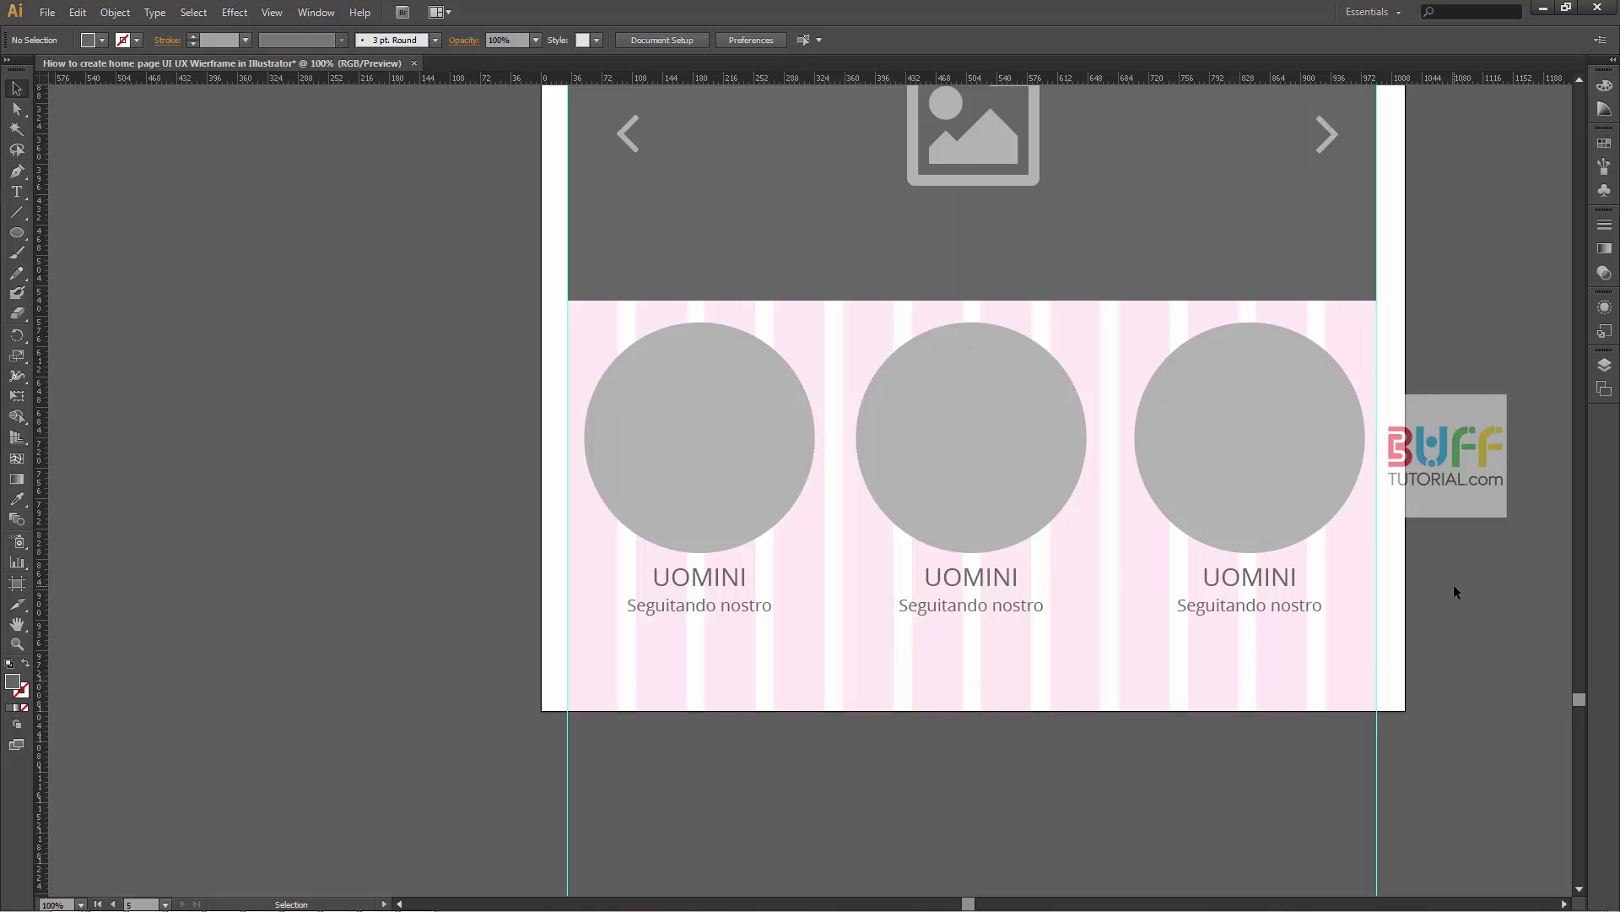
# - Resize the right and middle circles to 210 × 210 px
pyautogui.scroll(-1, 1482, 586)
pyautogui.scroll(3, 1493, 528)
pyautogui.hscroll(3, 1291, 673)
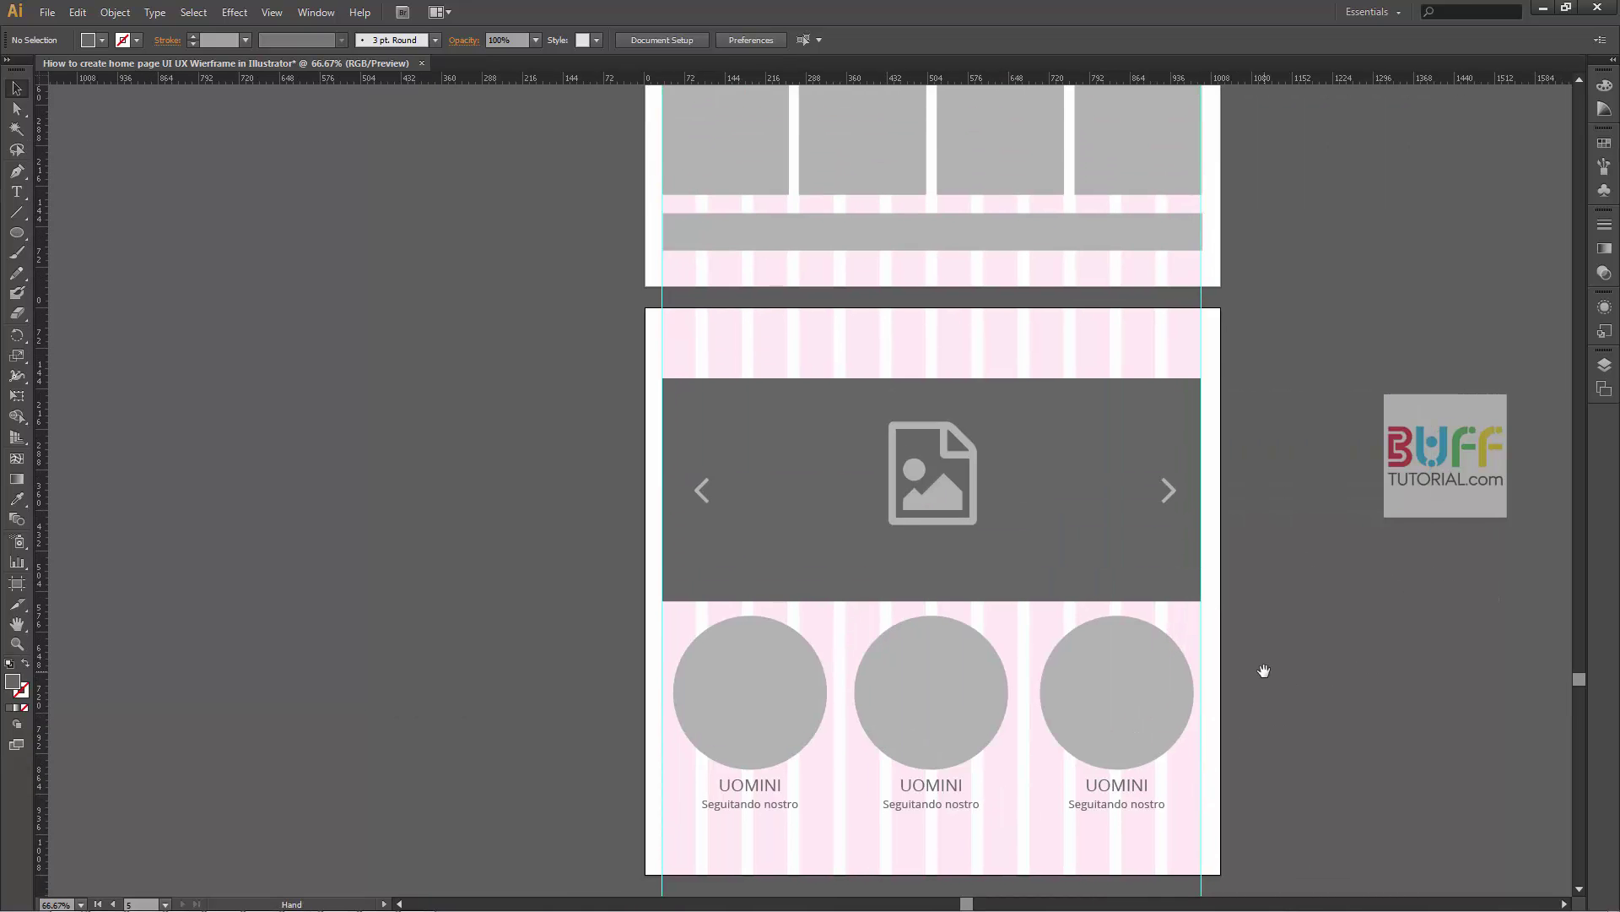
pyautogui.click(1172, 666)
pyautogui.moveTo(1193, 615); pyautogui.dragTo(1176, 633)
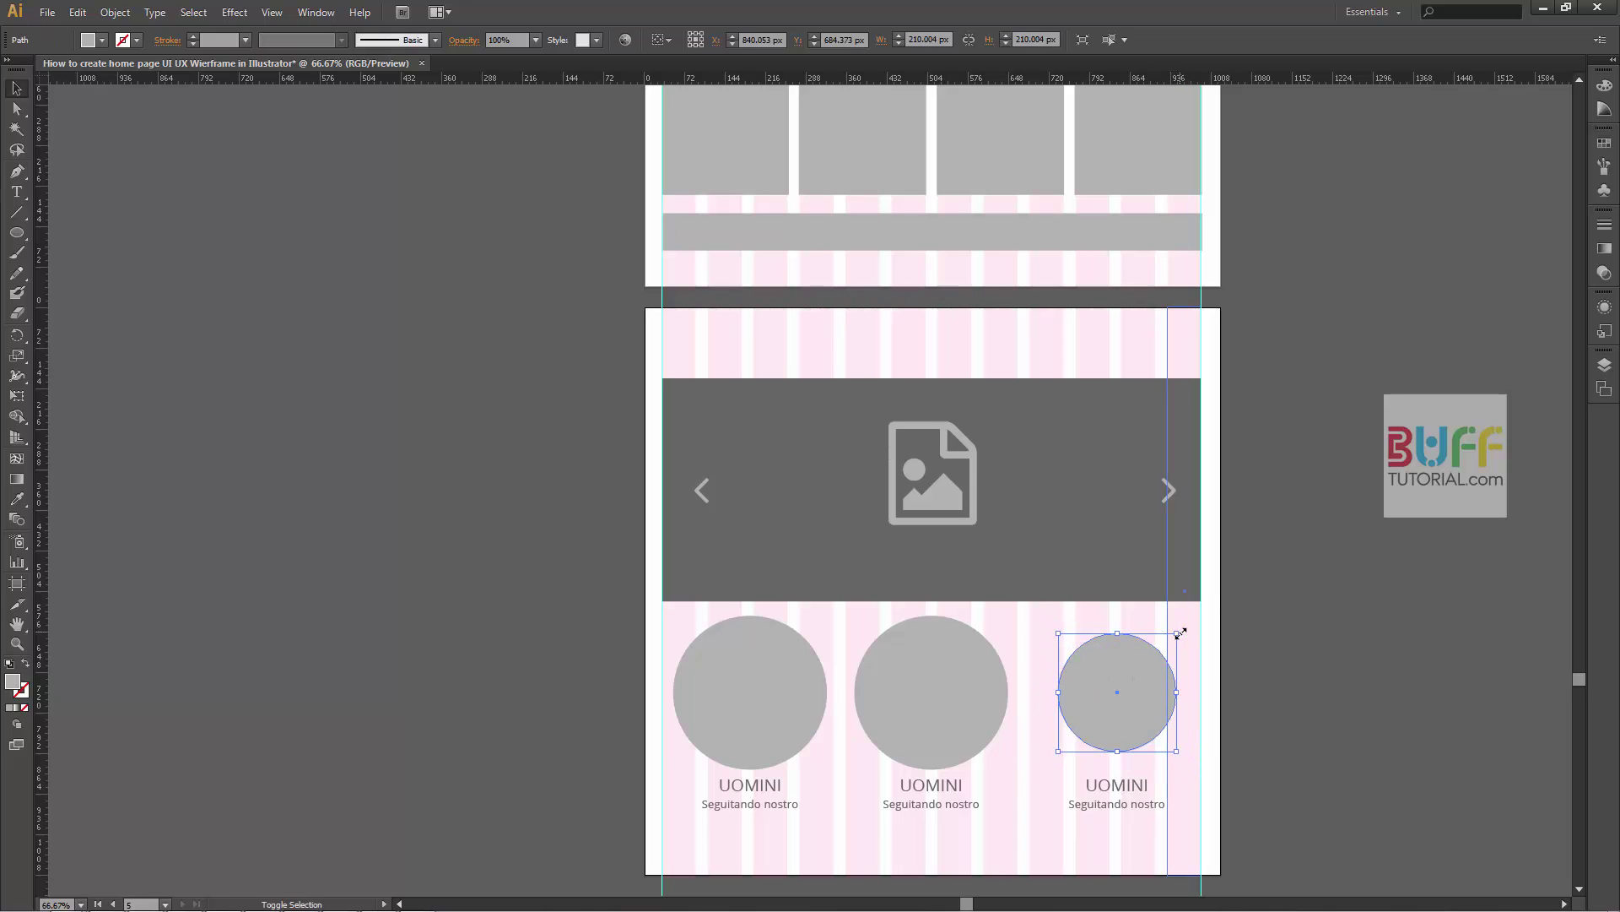
pyautogui.click(947, 39)
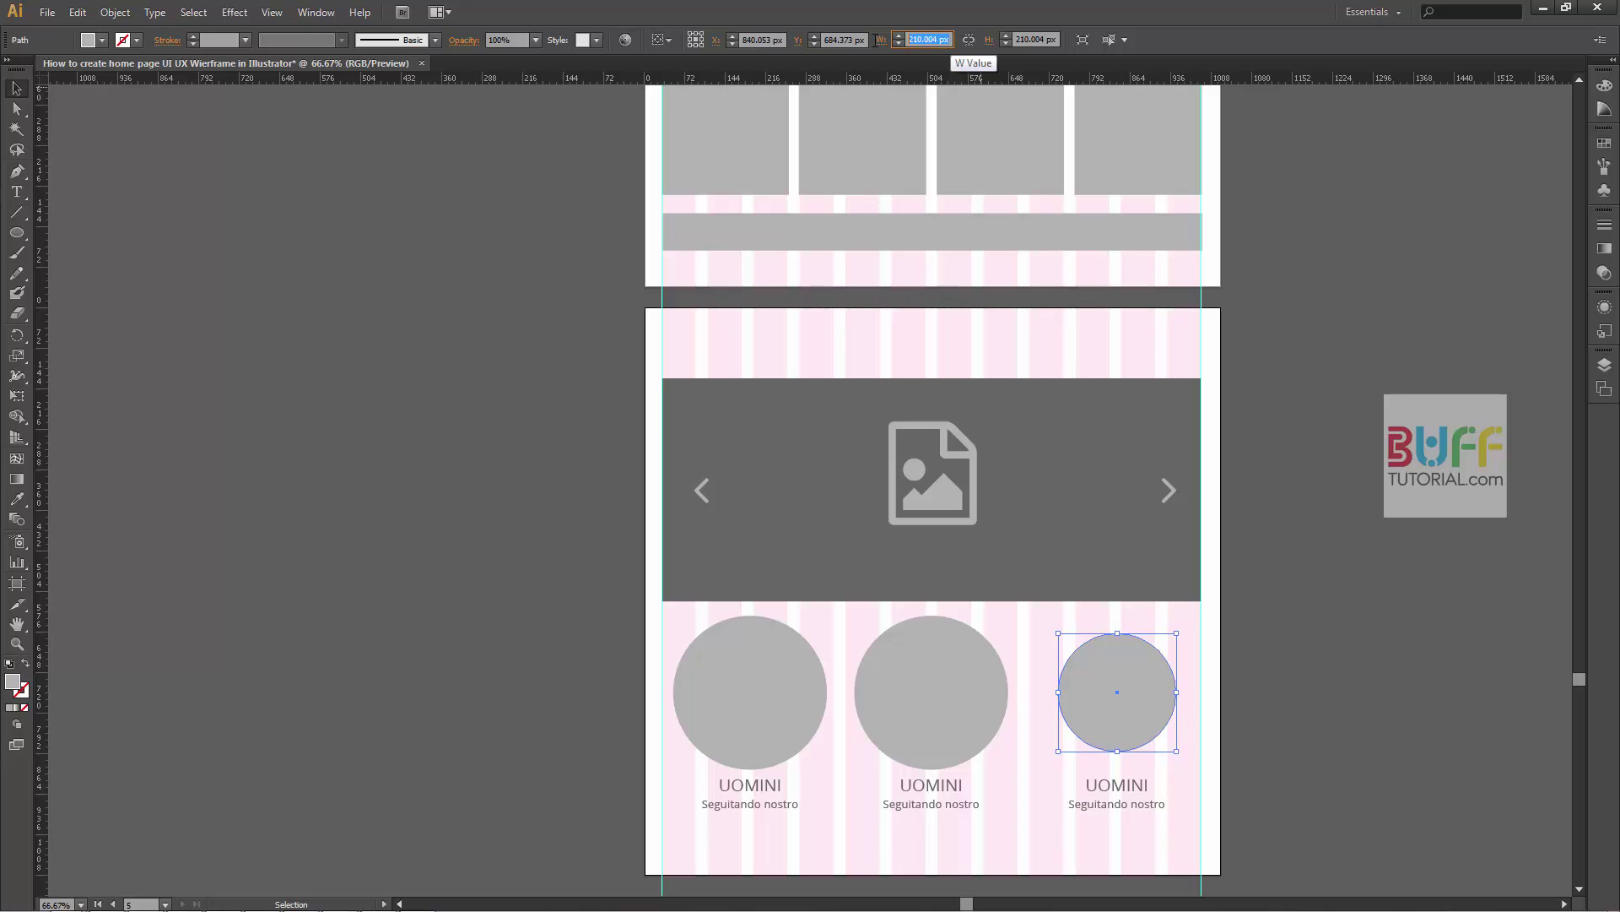
pyautogui.click(970, 751)
pyautogui.write('210')
pyautogui.press('Tab')
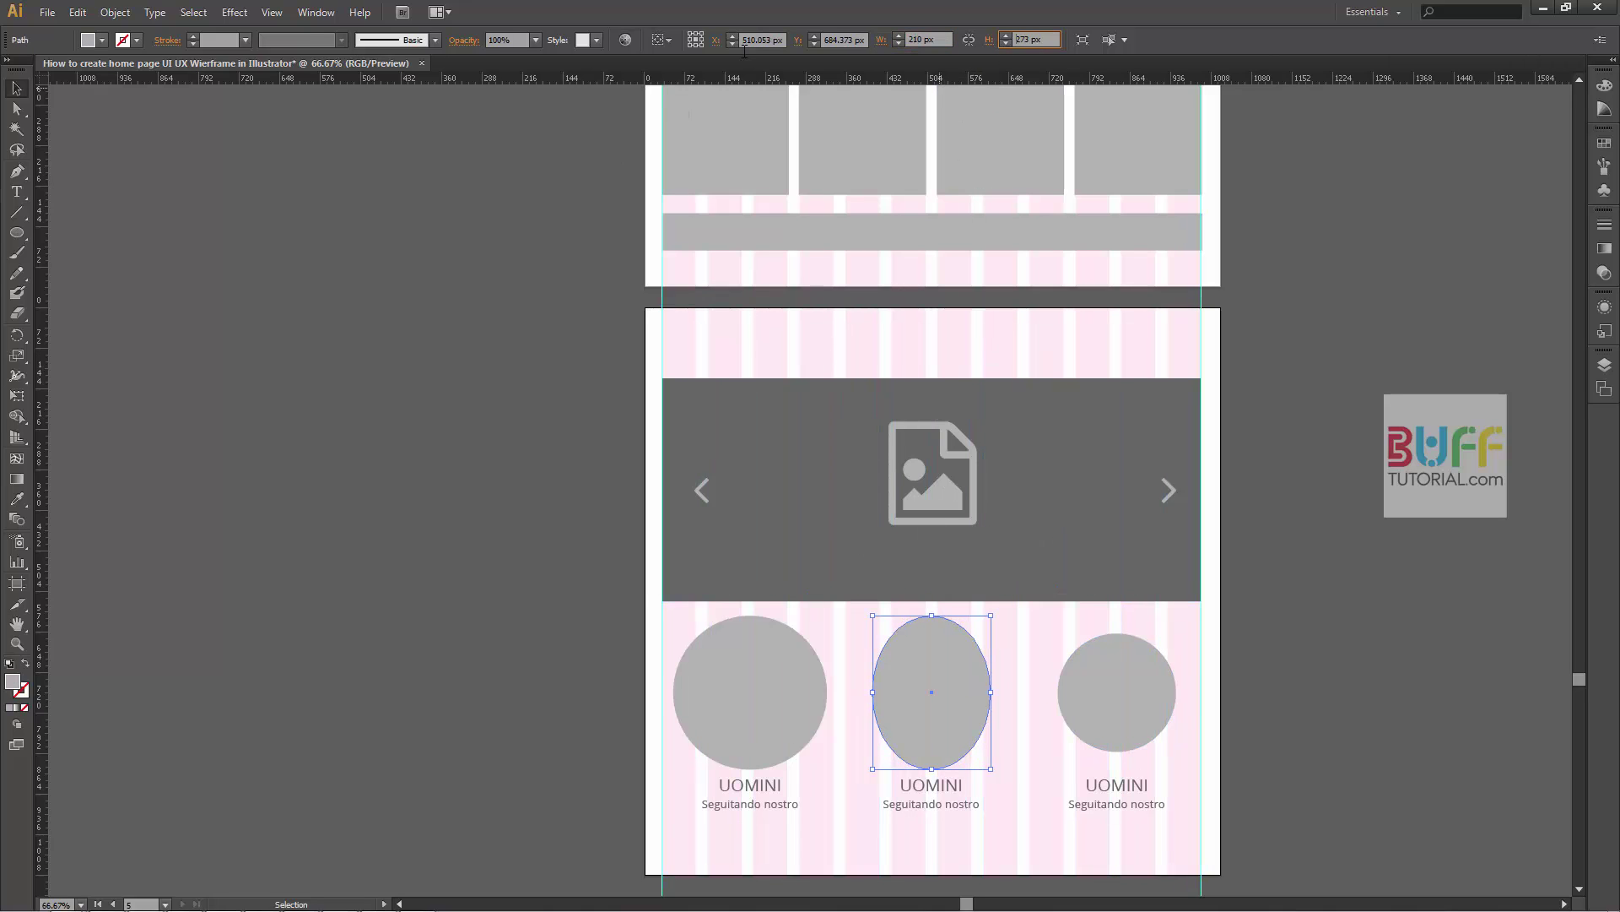
pyautogui.write('210')
pyautogui.press('Return')
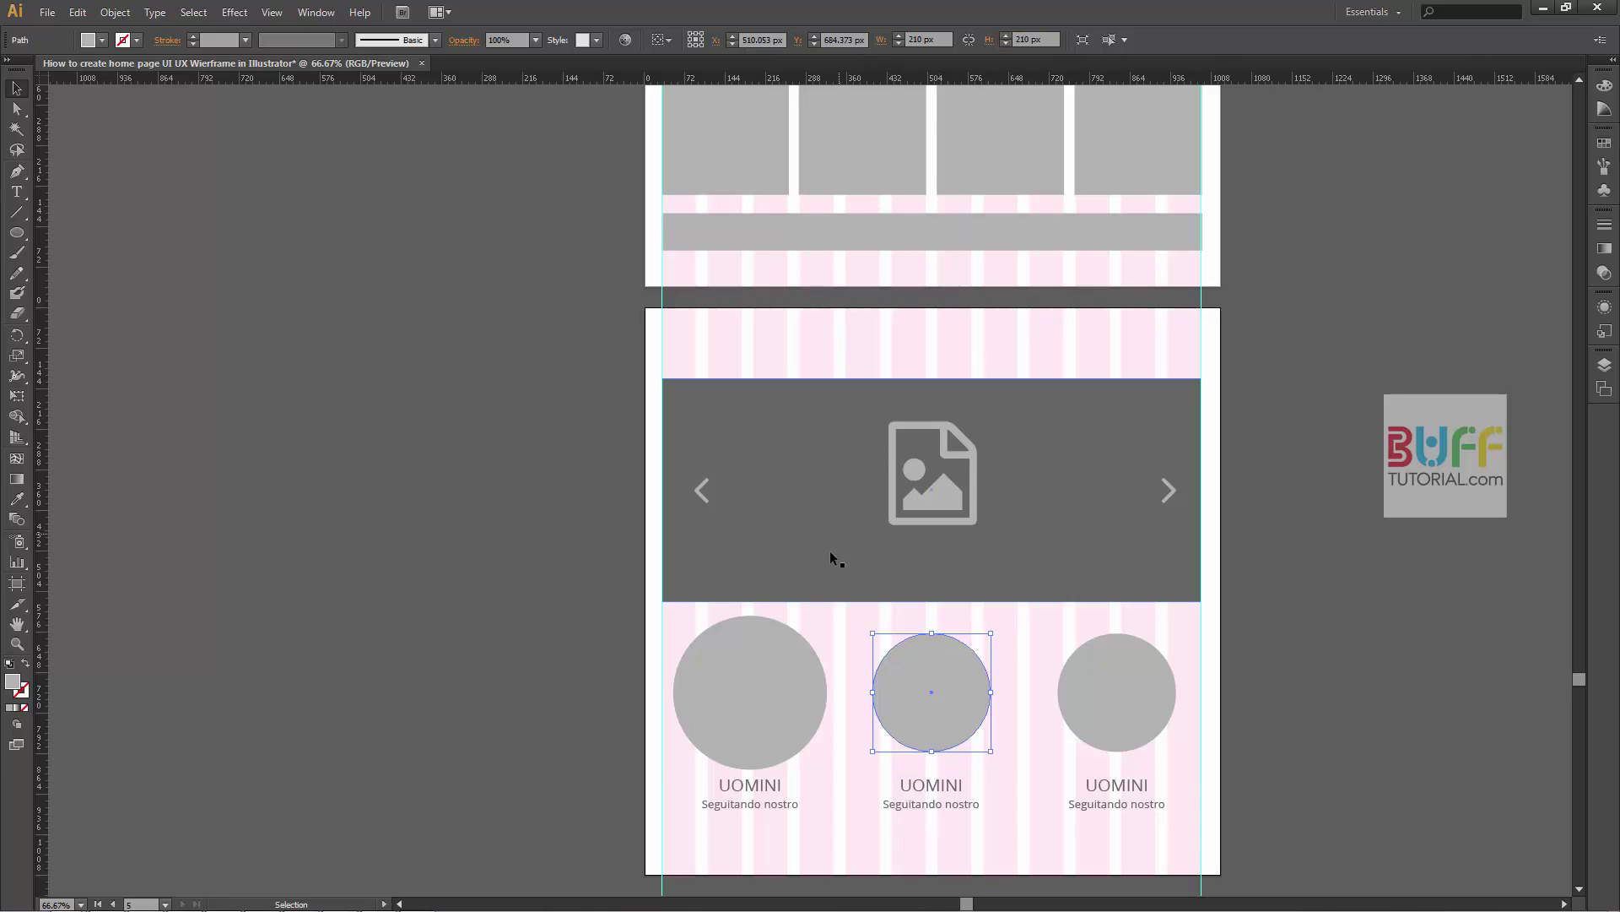
# - Make the left circle 210 × 210 px and select all three circles together
pyautogui.click(750, 692)
pyautogui.write('210')
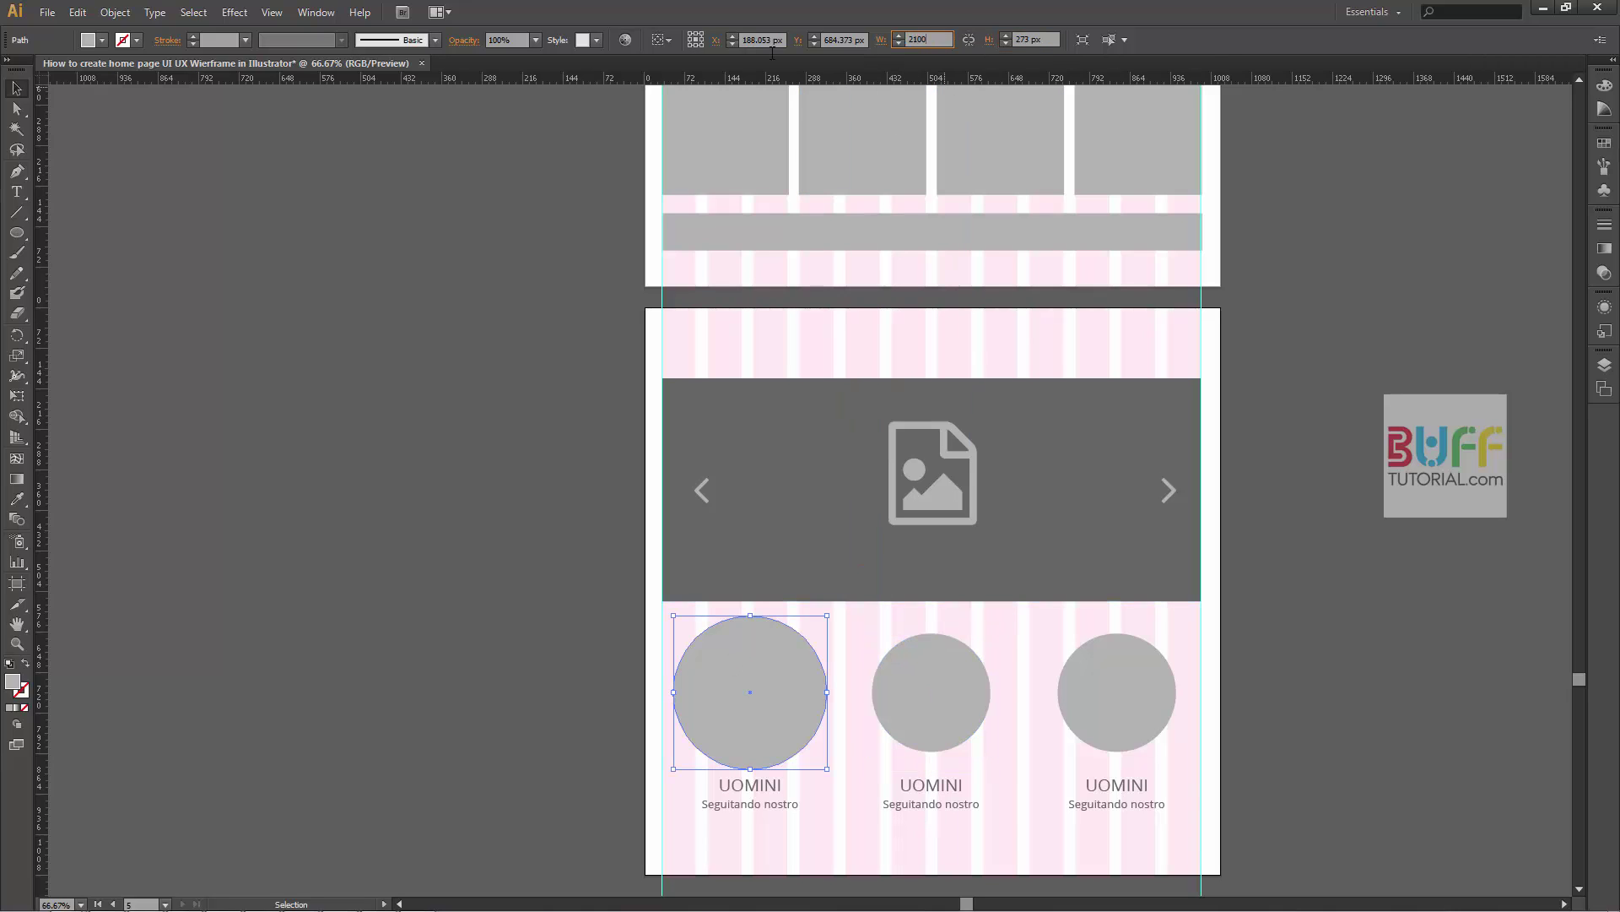
pyautogui.press('Tab')
pyautogui.write('210')
pyautogui.press('Return')
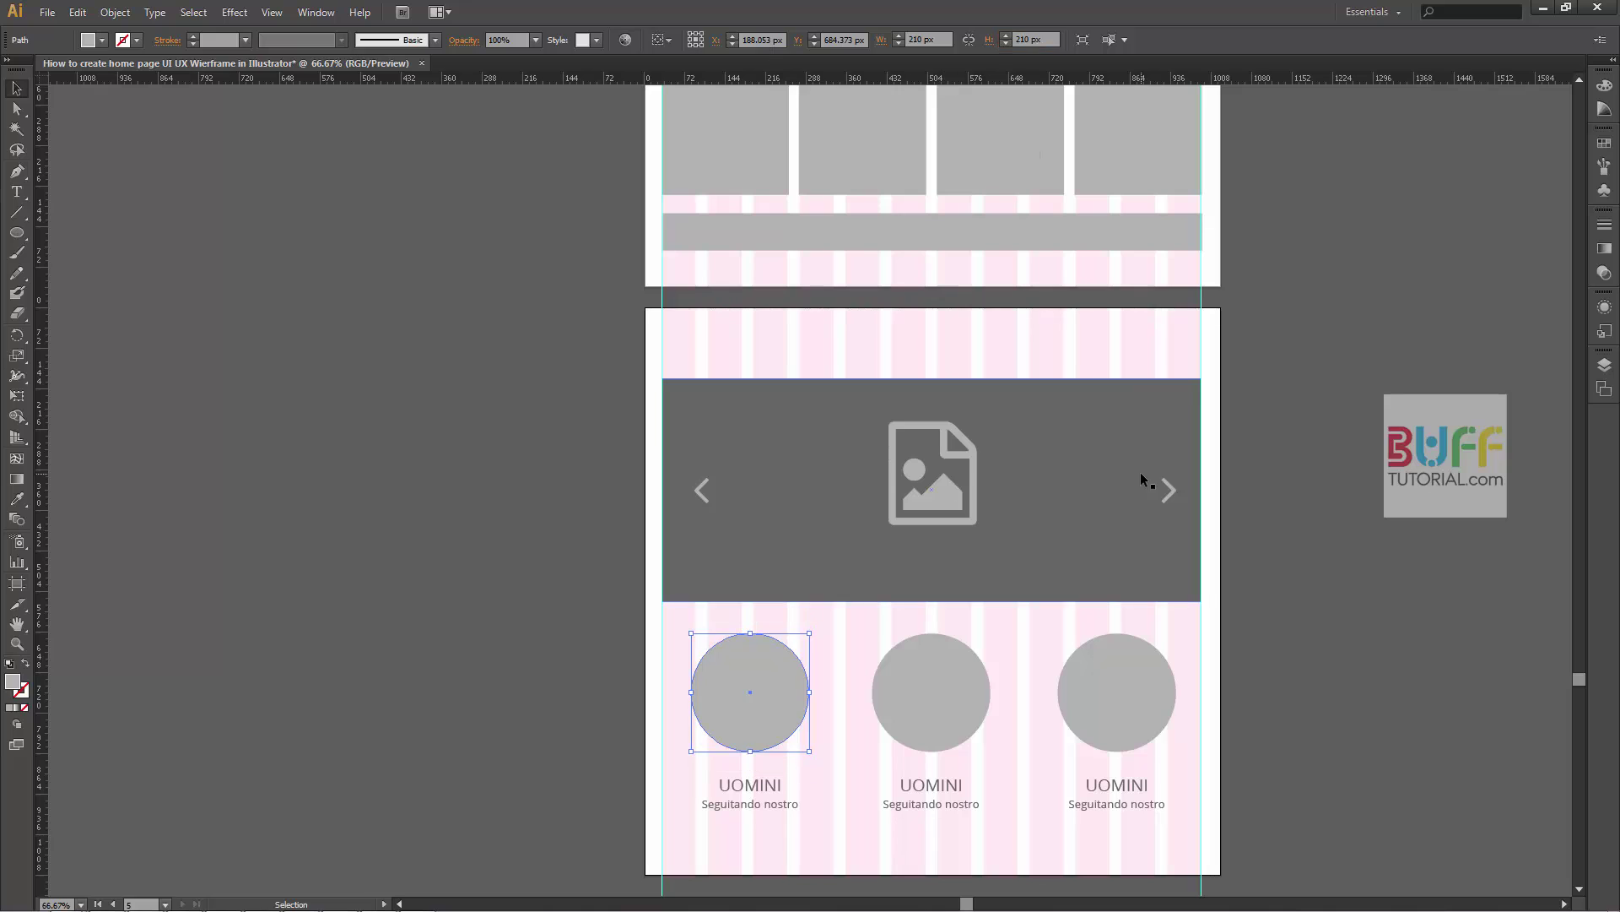
pyautogui.click(969, 713)
pyautogui.click(750, 692)
pyautogui.keyDown('shift'); pyautogui.click(892, 697); pyautogui.keyUp('shift')
pyautogui.keyDown('shift'); pyautogui.click(1127, 697); pyautogui.keyUp('shift')
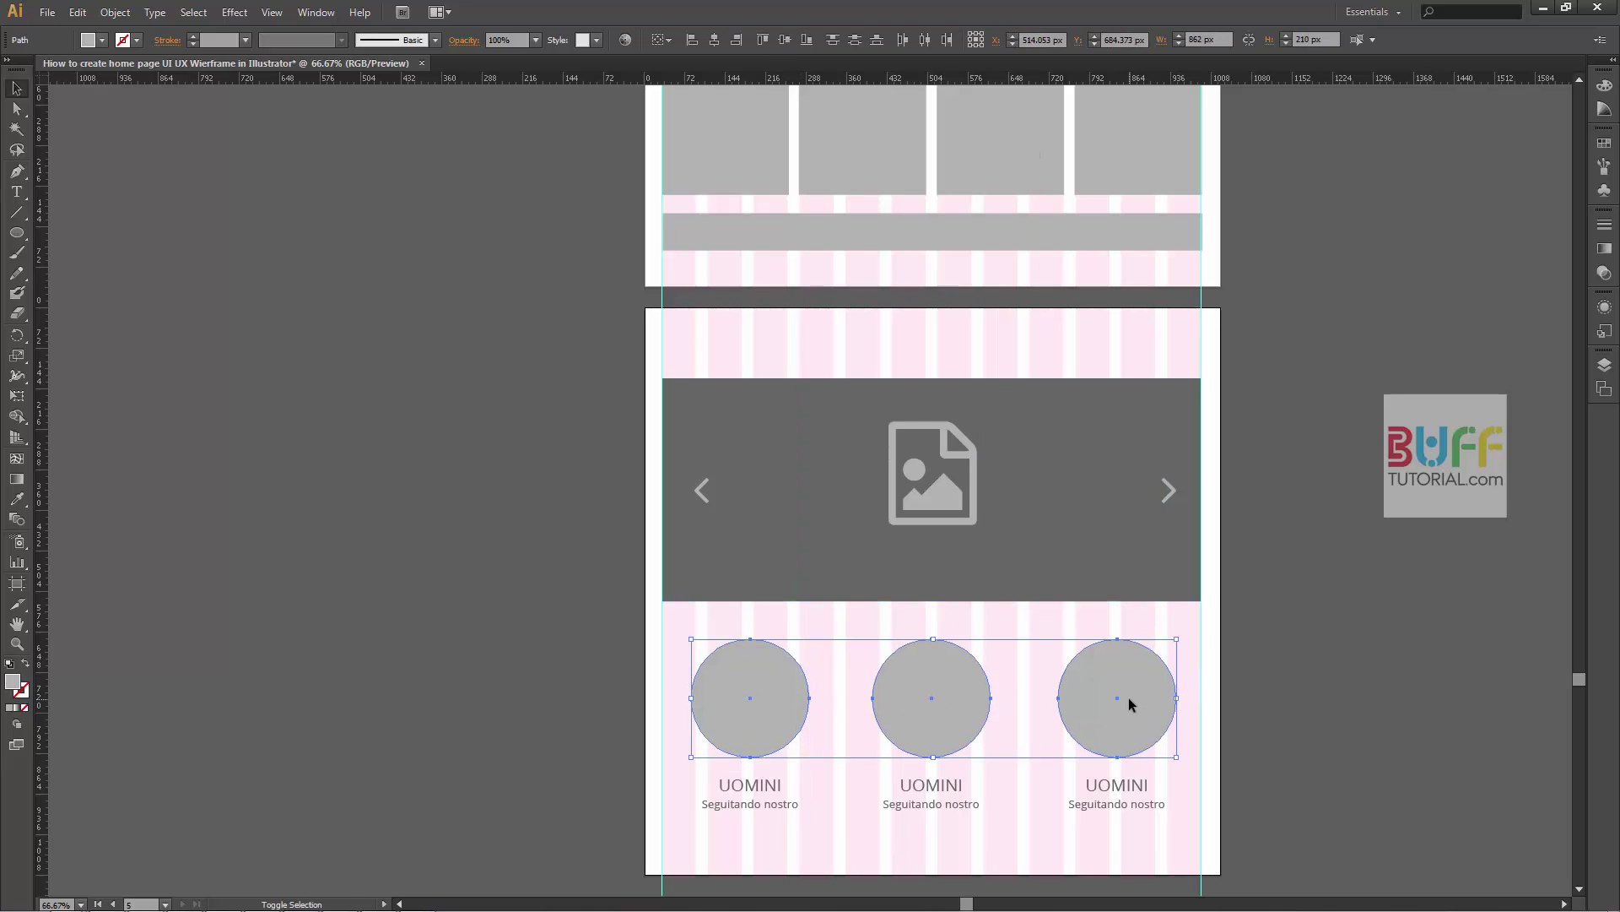
pyautogui.click(1324, 733)
pyautogui.scroll(-3, 1280, 615)
# - Duplicate the artboard below and delete the circles and captions from the copy
pyautogui.hotkey('ctrl', '-')
pyautogui.hotkey('ctrl', '-')
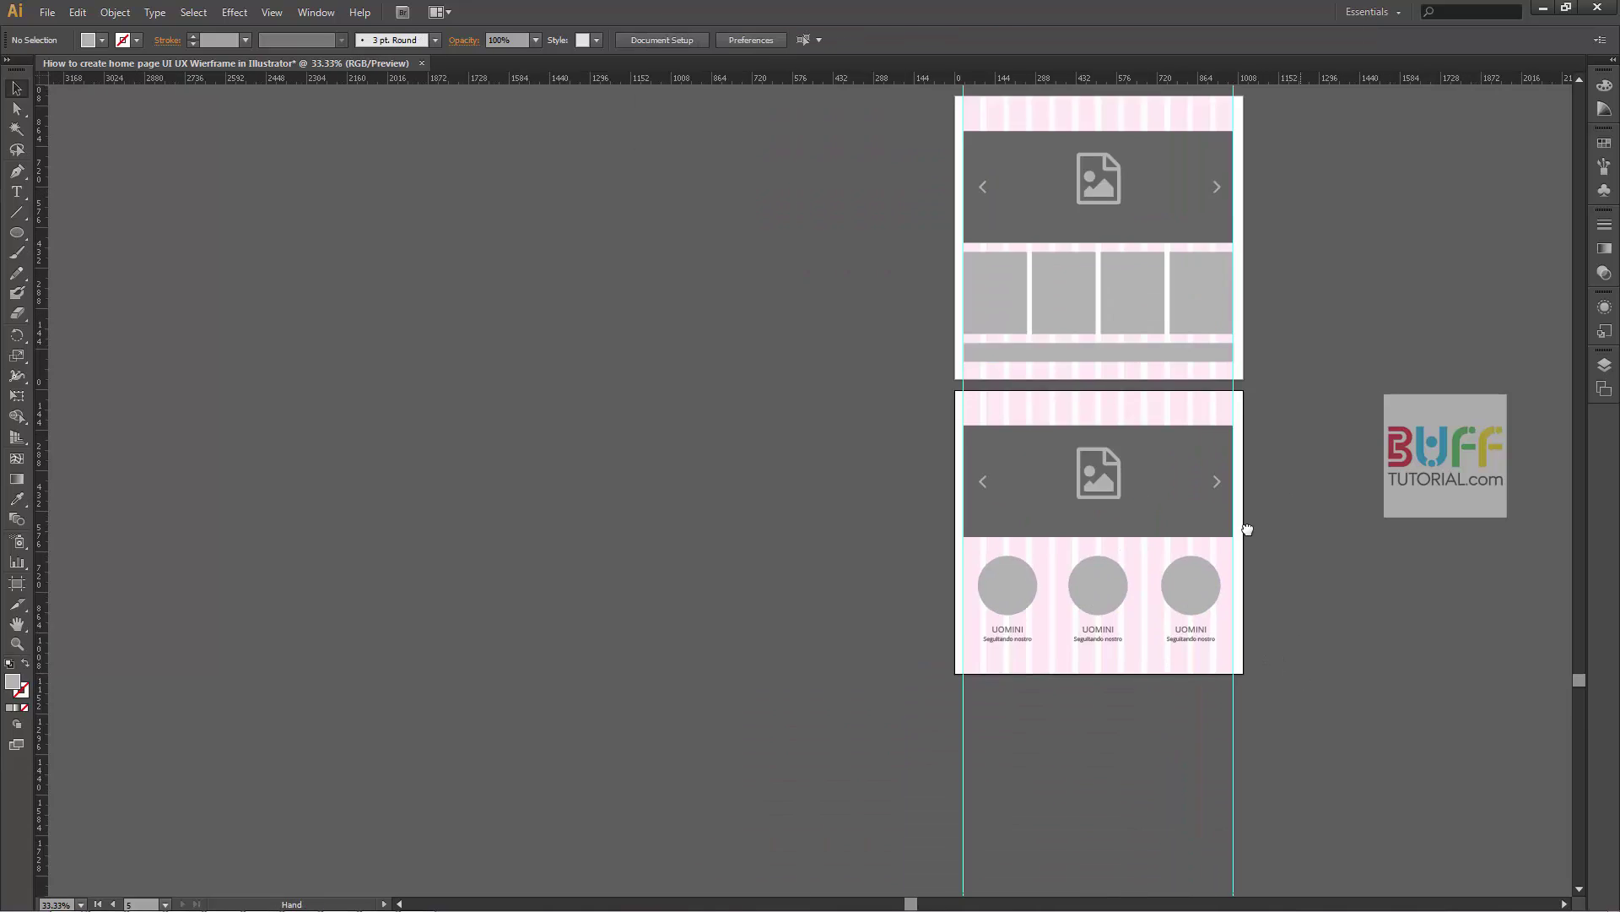
pyautogui.click(17, 583)
pyautogui.moveTo(969, 285); pyautogui.dragTo(969, 587)
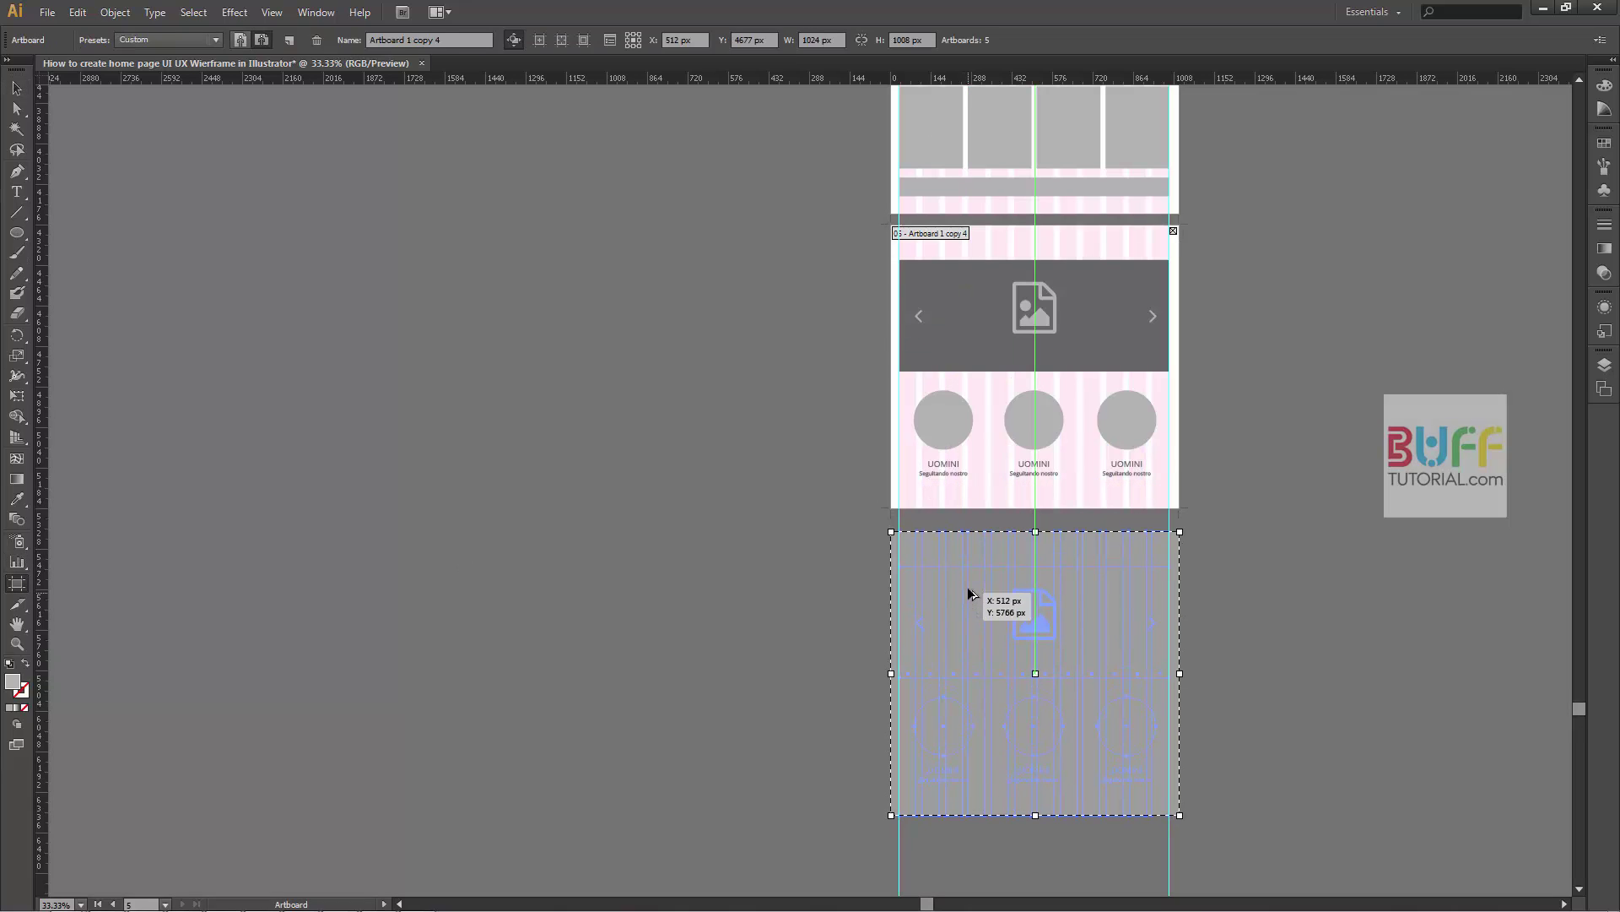
pyautogui.press('a')
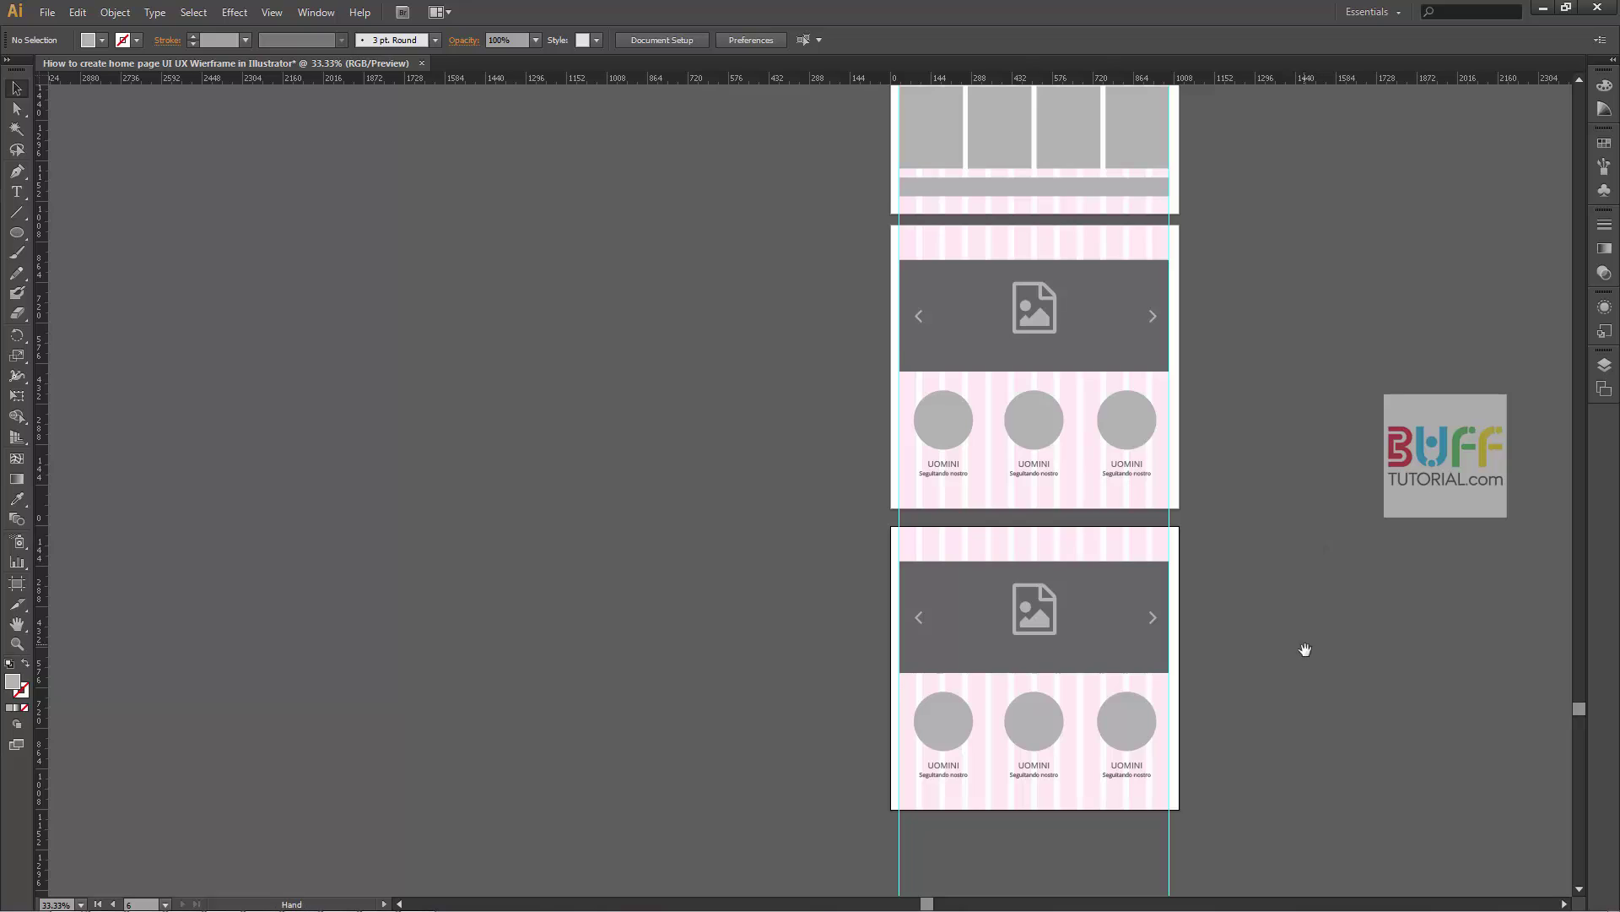
pyautogui.moveTo(1273, 719); pyautogui.dragTo(1258, 579)
pyautogui.click(1047, 596)
pyautogui.keyDown('shift'); pyautogui.click(1131, 611); pyautogui.keyUp('shift')
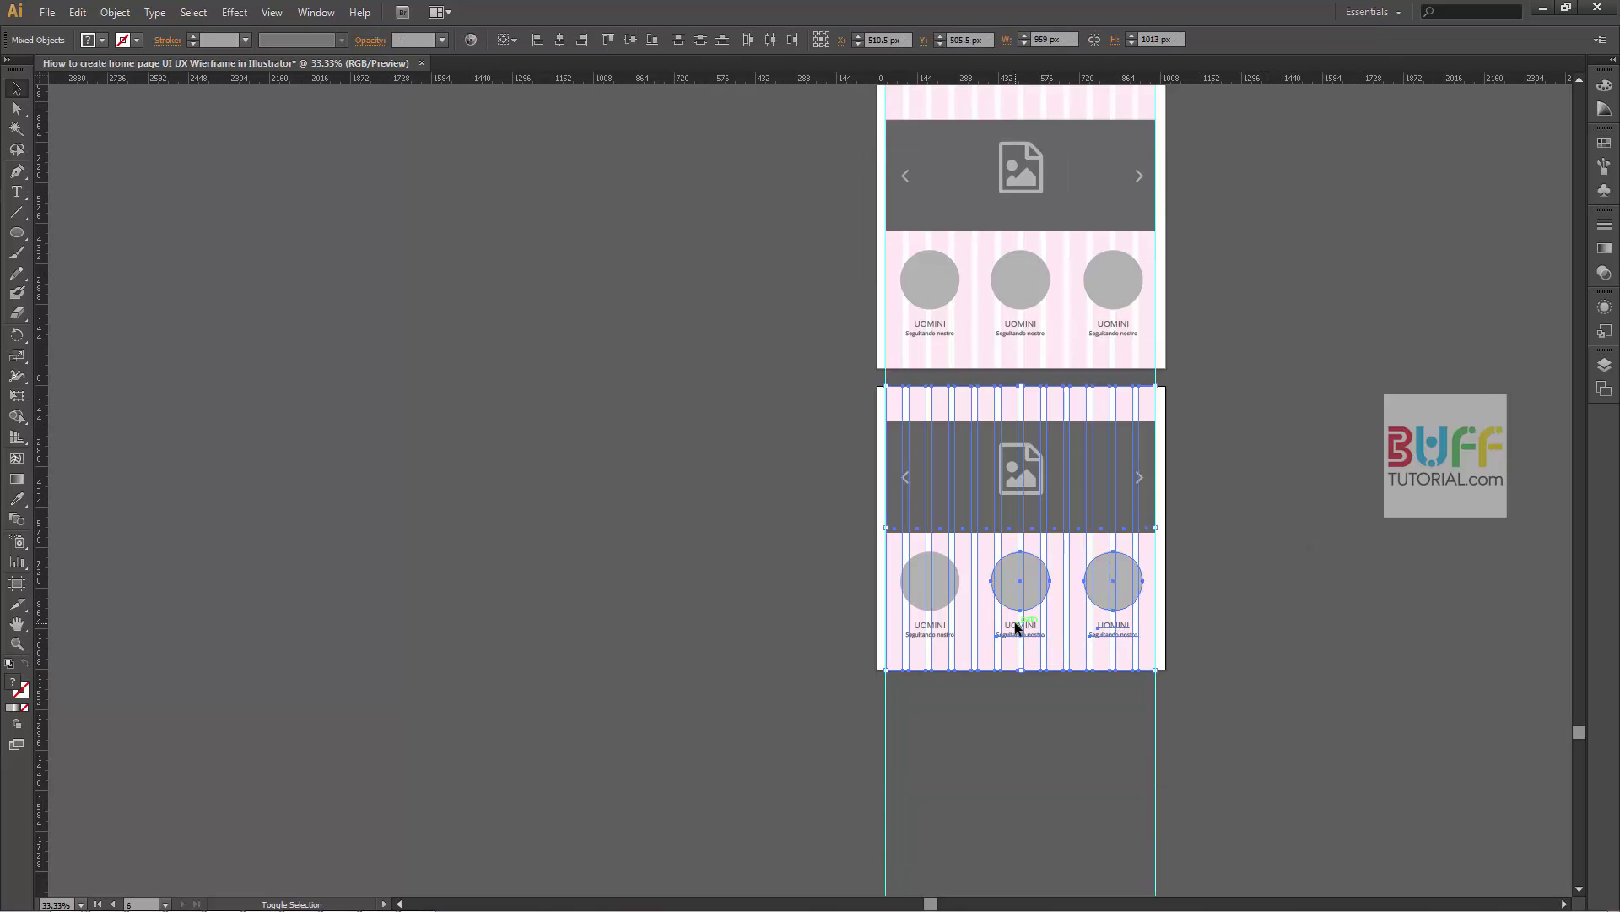
pyautogui.press('Delete')
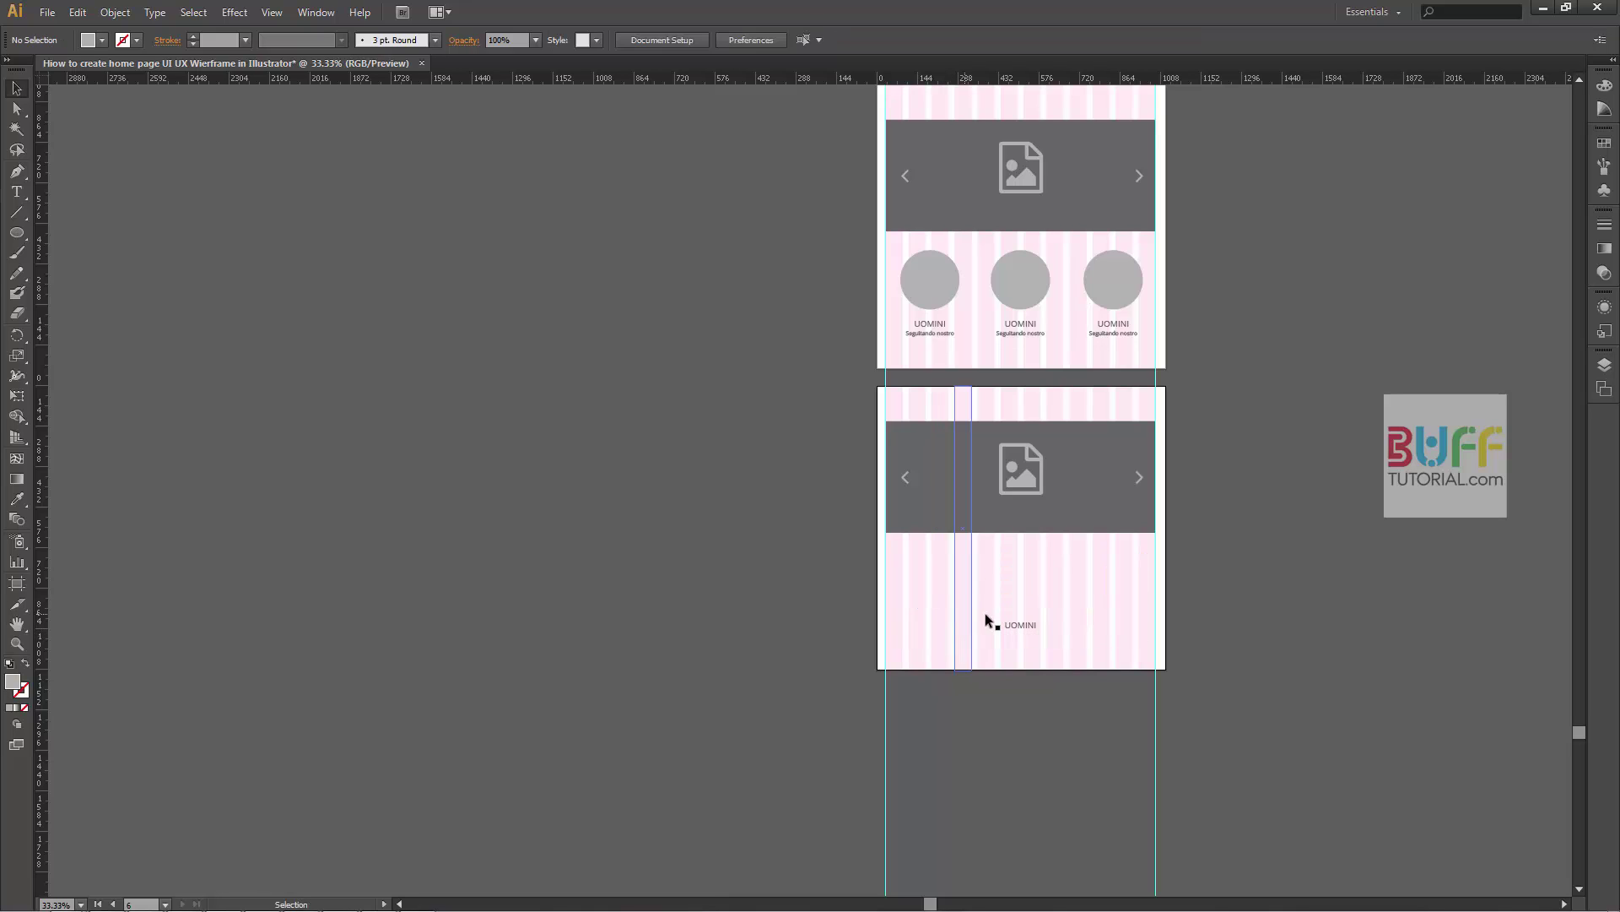
# - Stretch the grey slider block down, delete both arrows, and vertically centre the image icon
pyautogui.click(1068, 533)
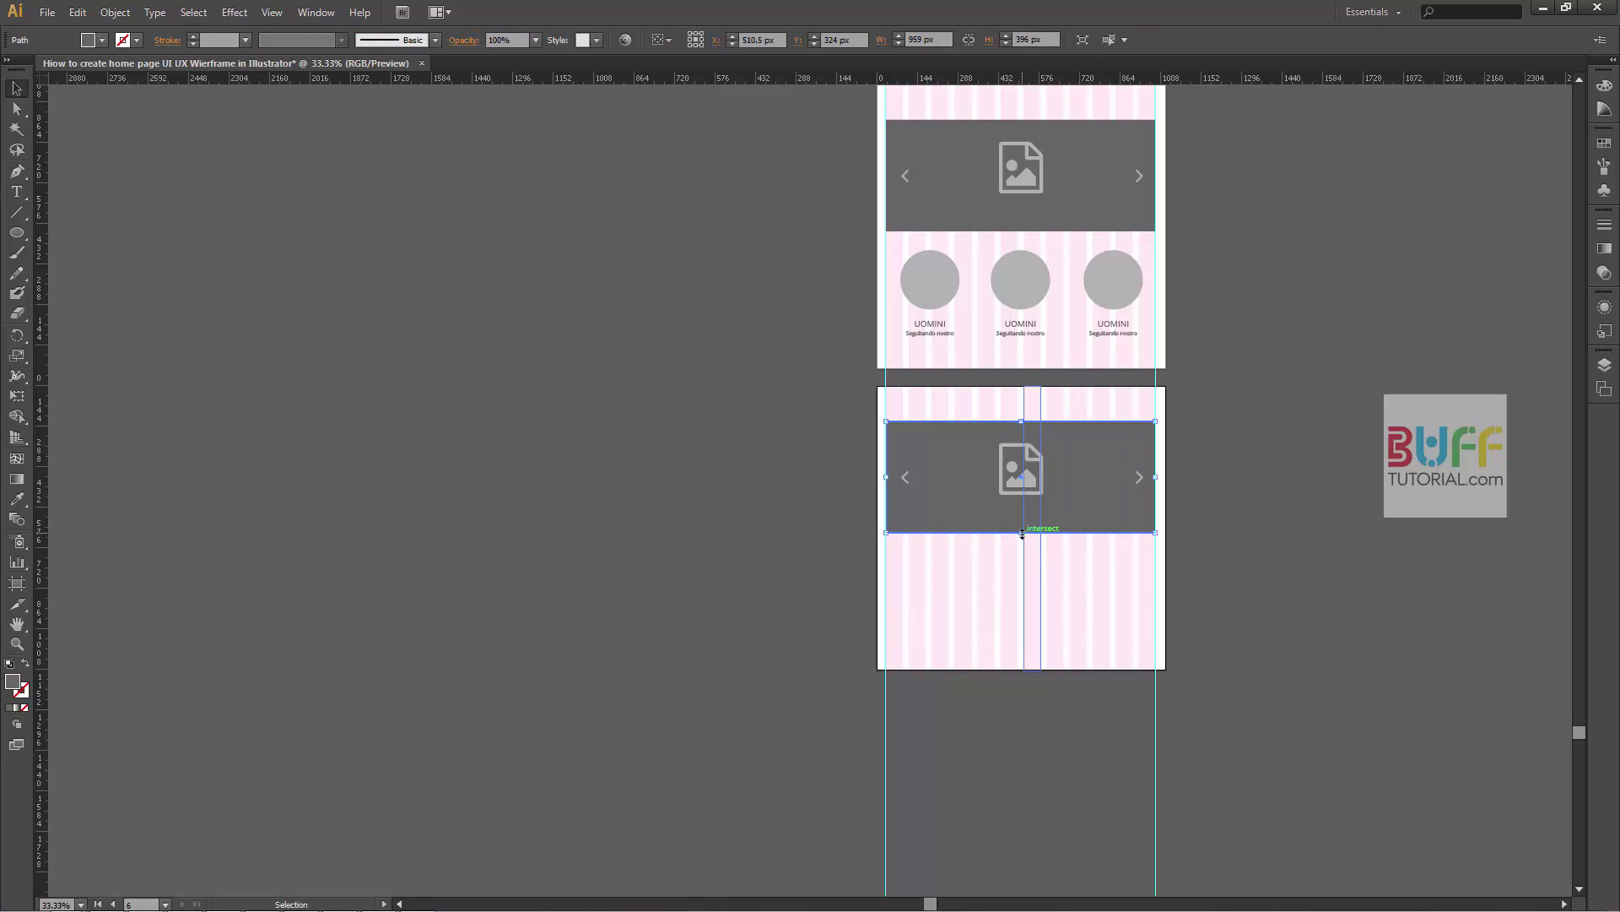
pyautogui.moveTo(1022, 533); pyautogui.dragTo(1013, 657)
pyautogui.click(1016, 479)
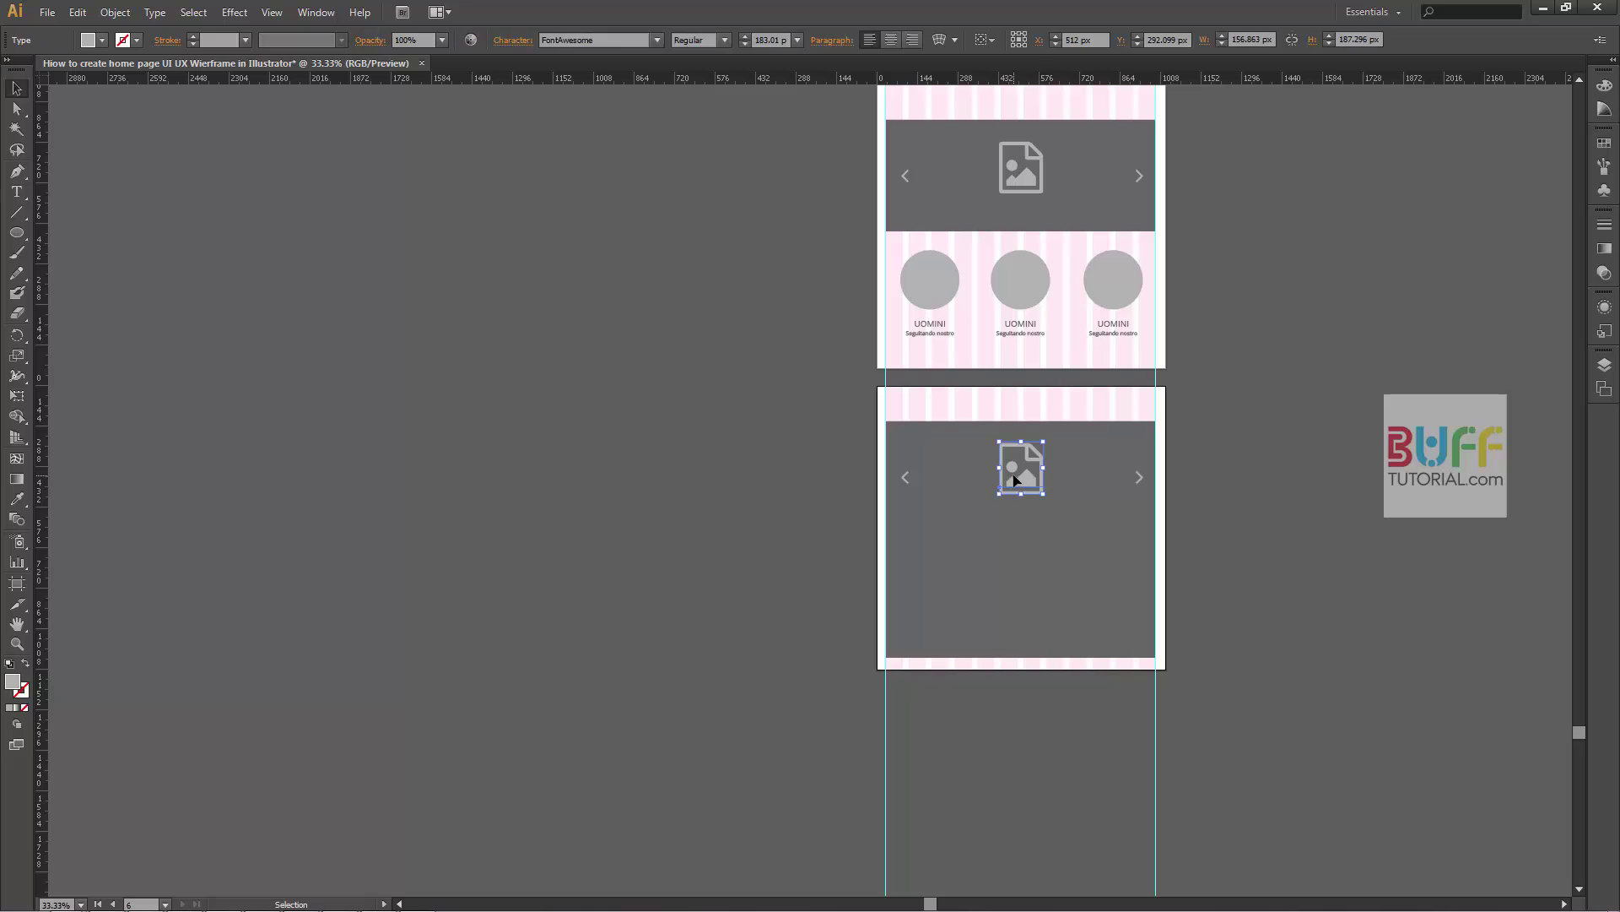
pyautogui.click(1139, 477)
pyautogui.press('Delete')
pyautogui.click(905, 478)
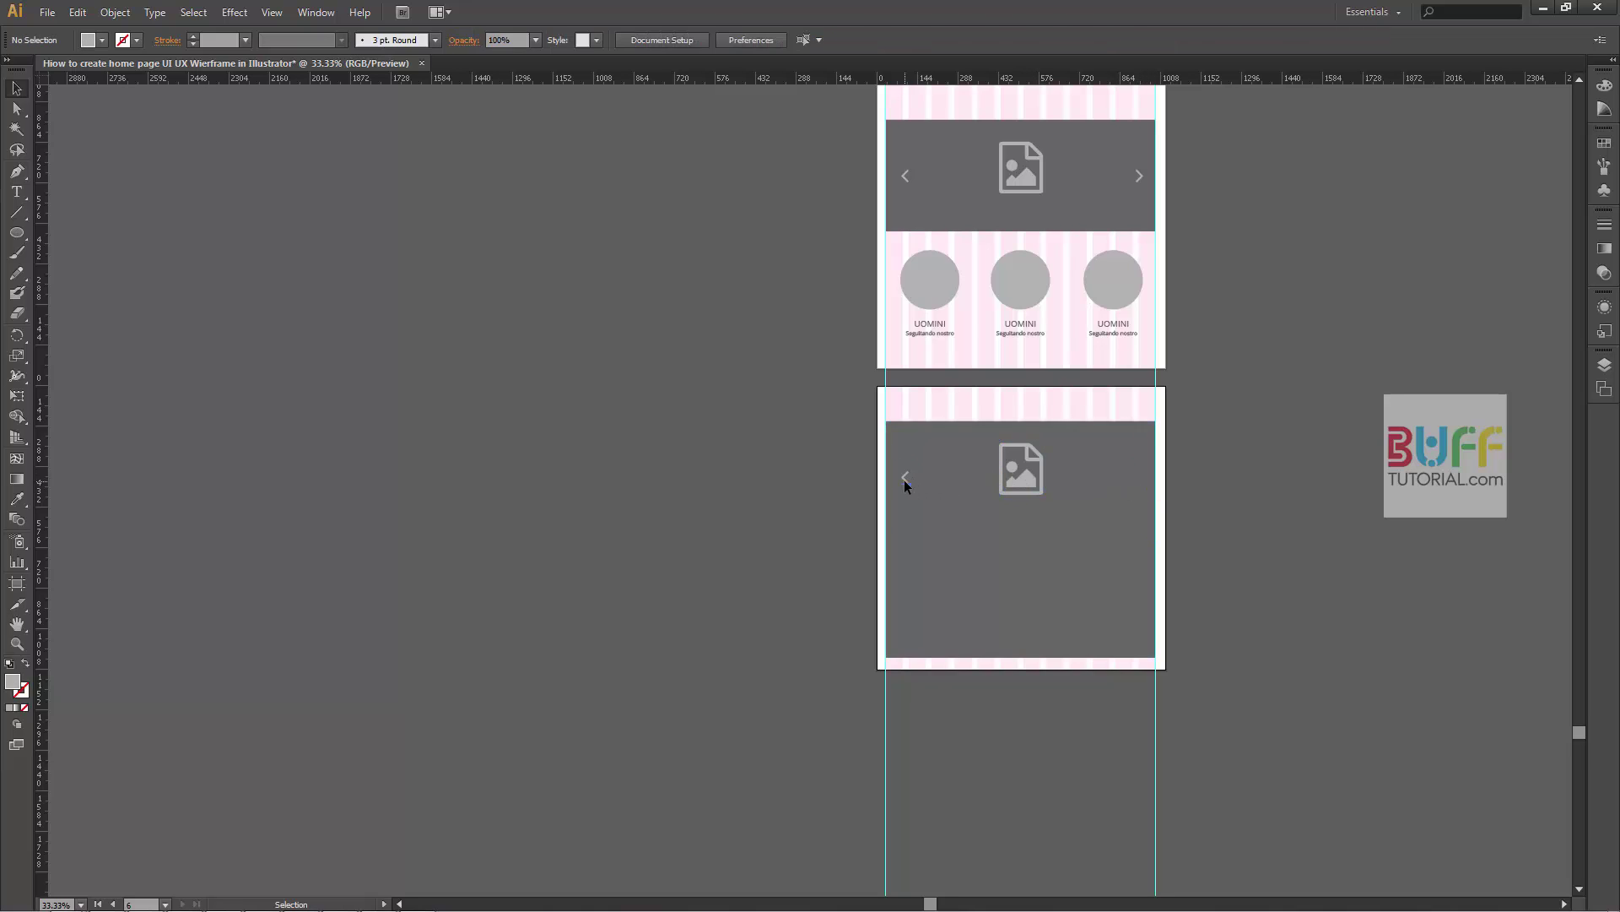
pyautogui.press('Delete')
pyautogui.click(984, 43)
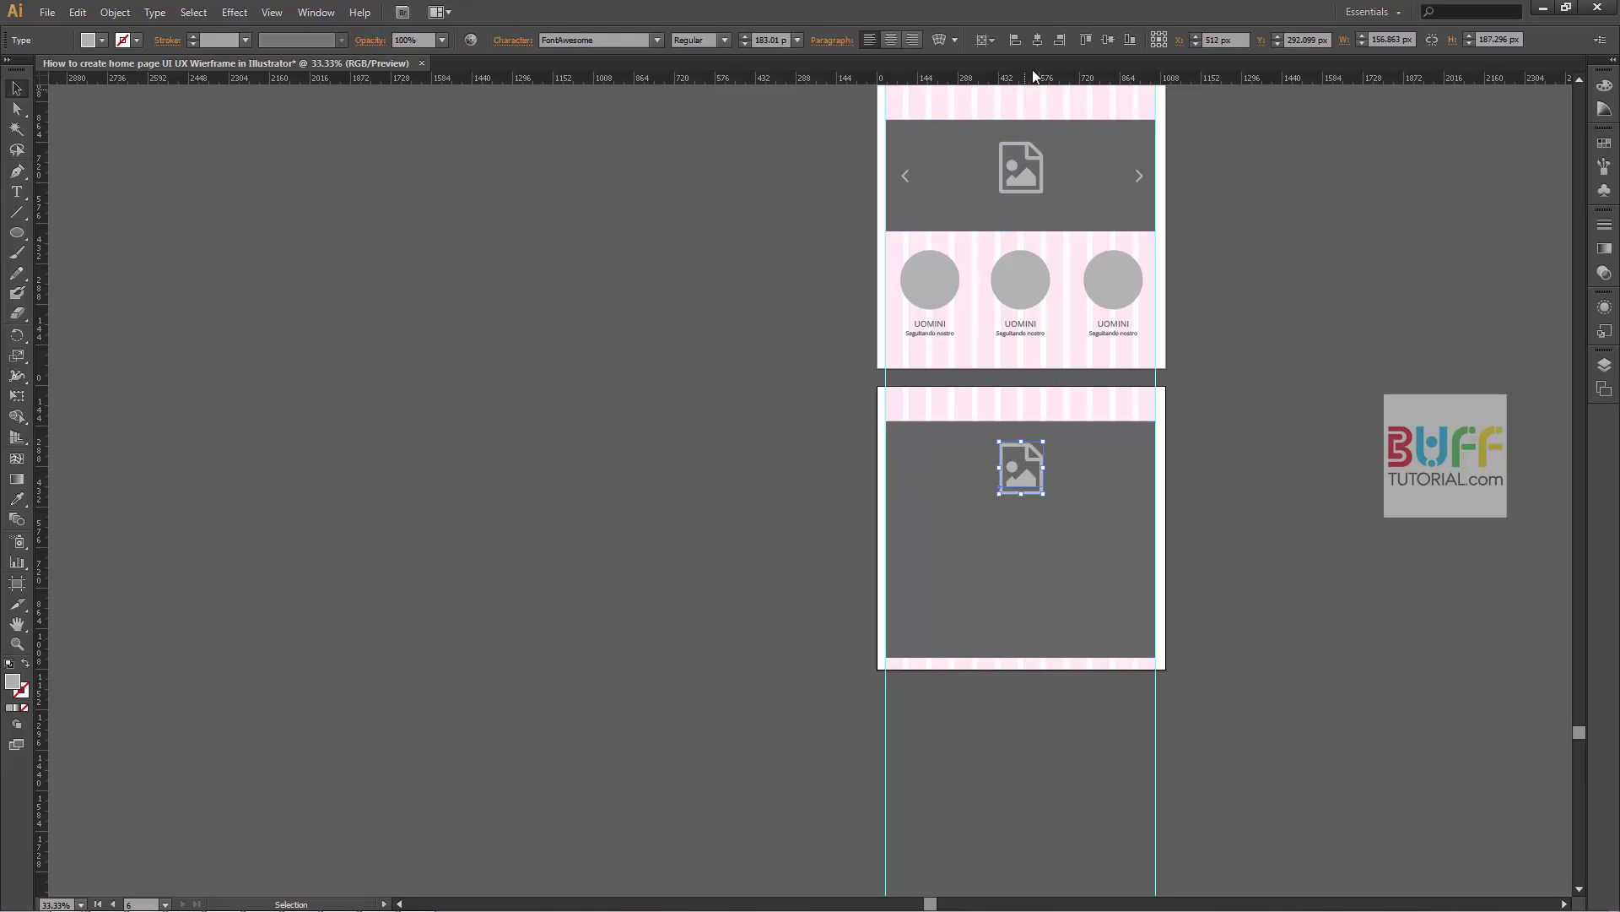
pyautogui.click(1105, 40)
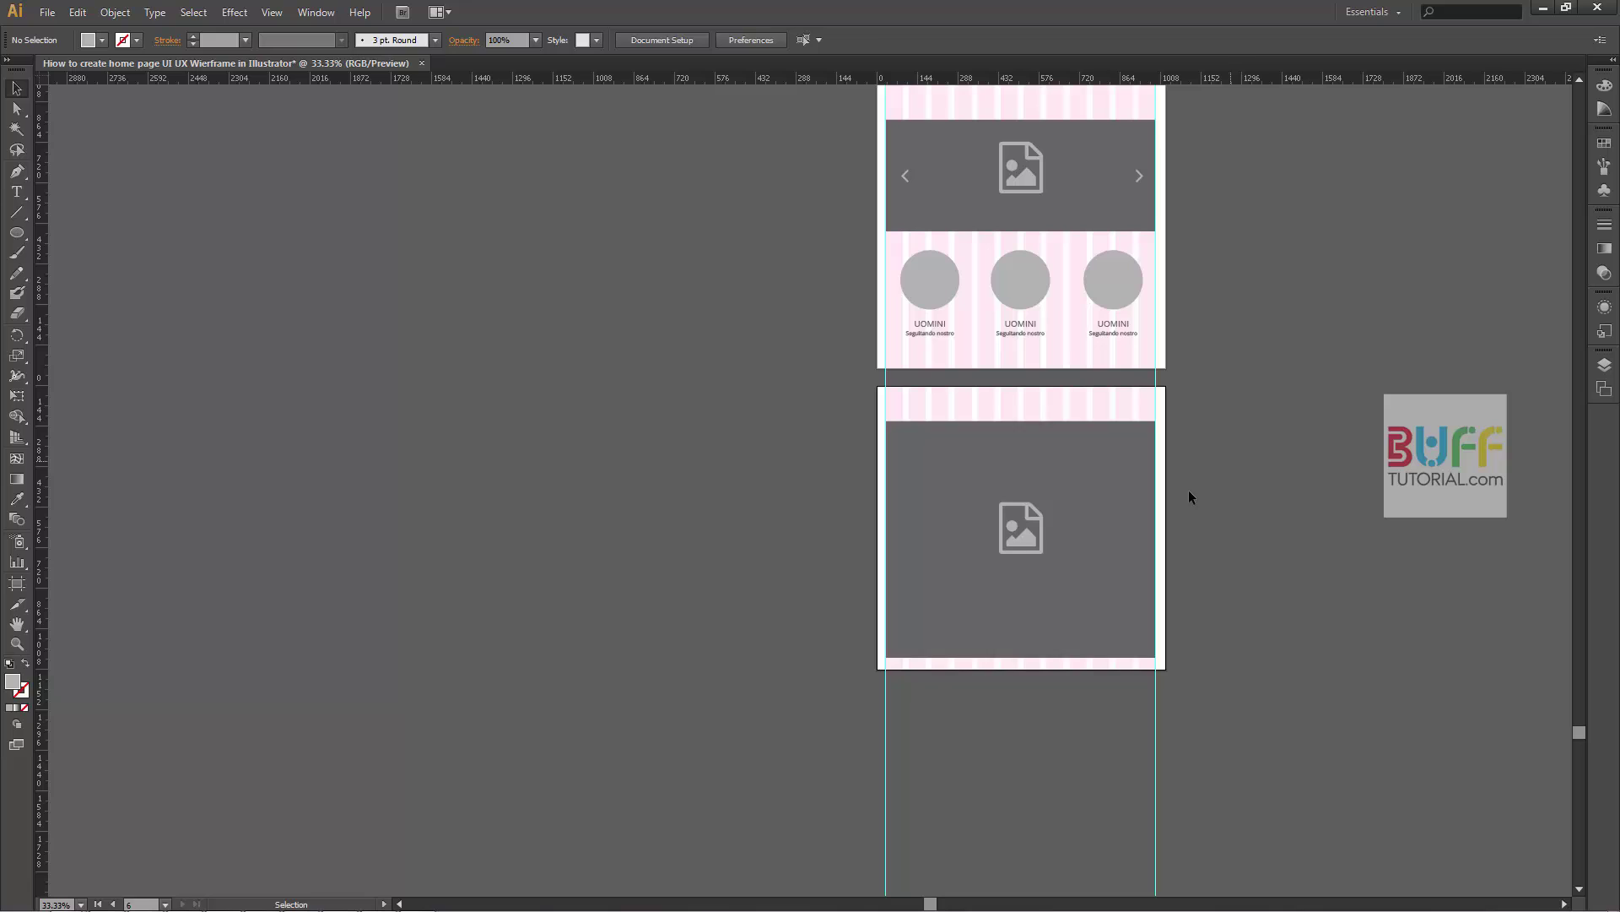
pyautogui.click(1317, 528)
pyautogui.moveTo(1294, 557); pyautogui.dragTo(1253, 480)
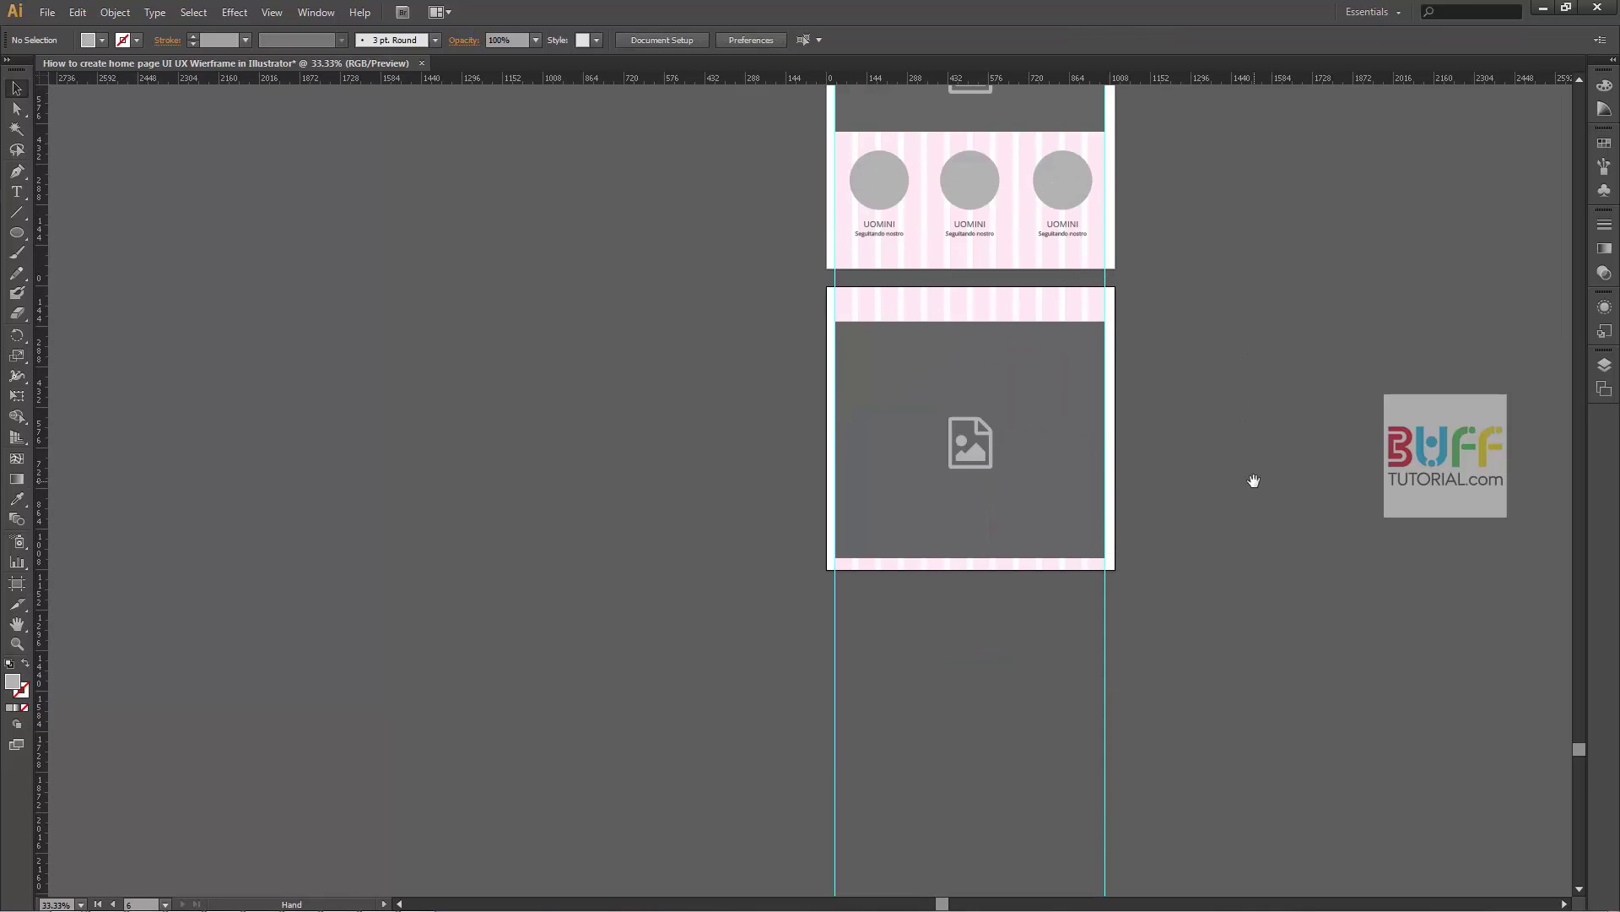
# - Duplicate the hero artboard below and nudge its image icon downward
pyautogui.click(17, 583)
pyautogui.moveTo(898, 320); pyautogui.dragTo(898, 616)
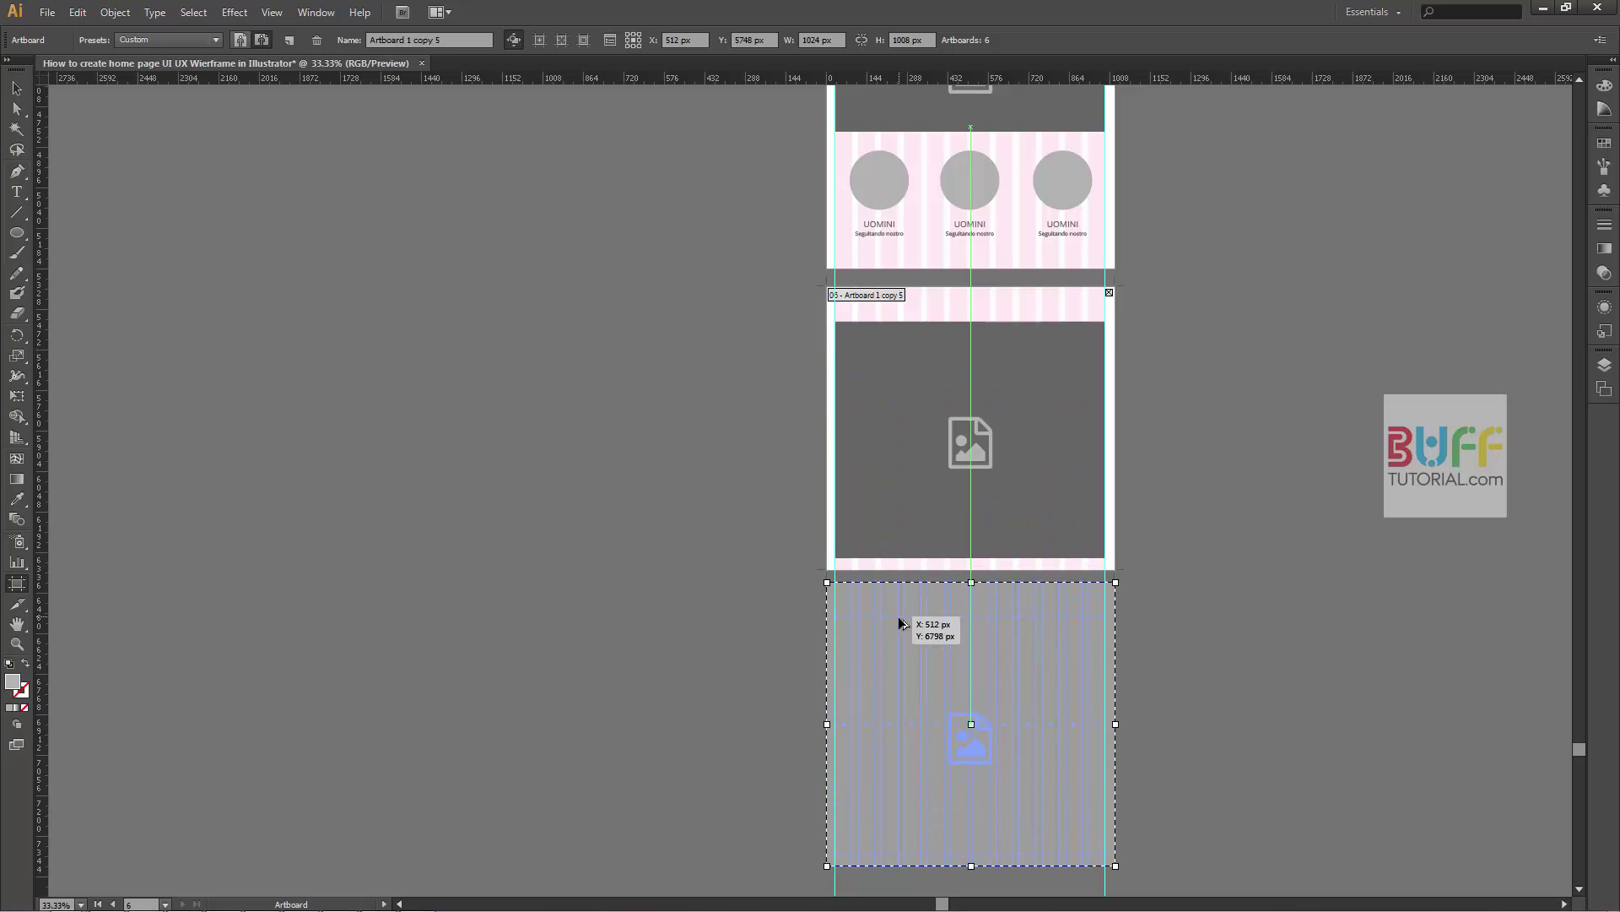
pyautogui.press('v')
pyautogui.scroll(-3, 934, 559)
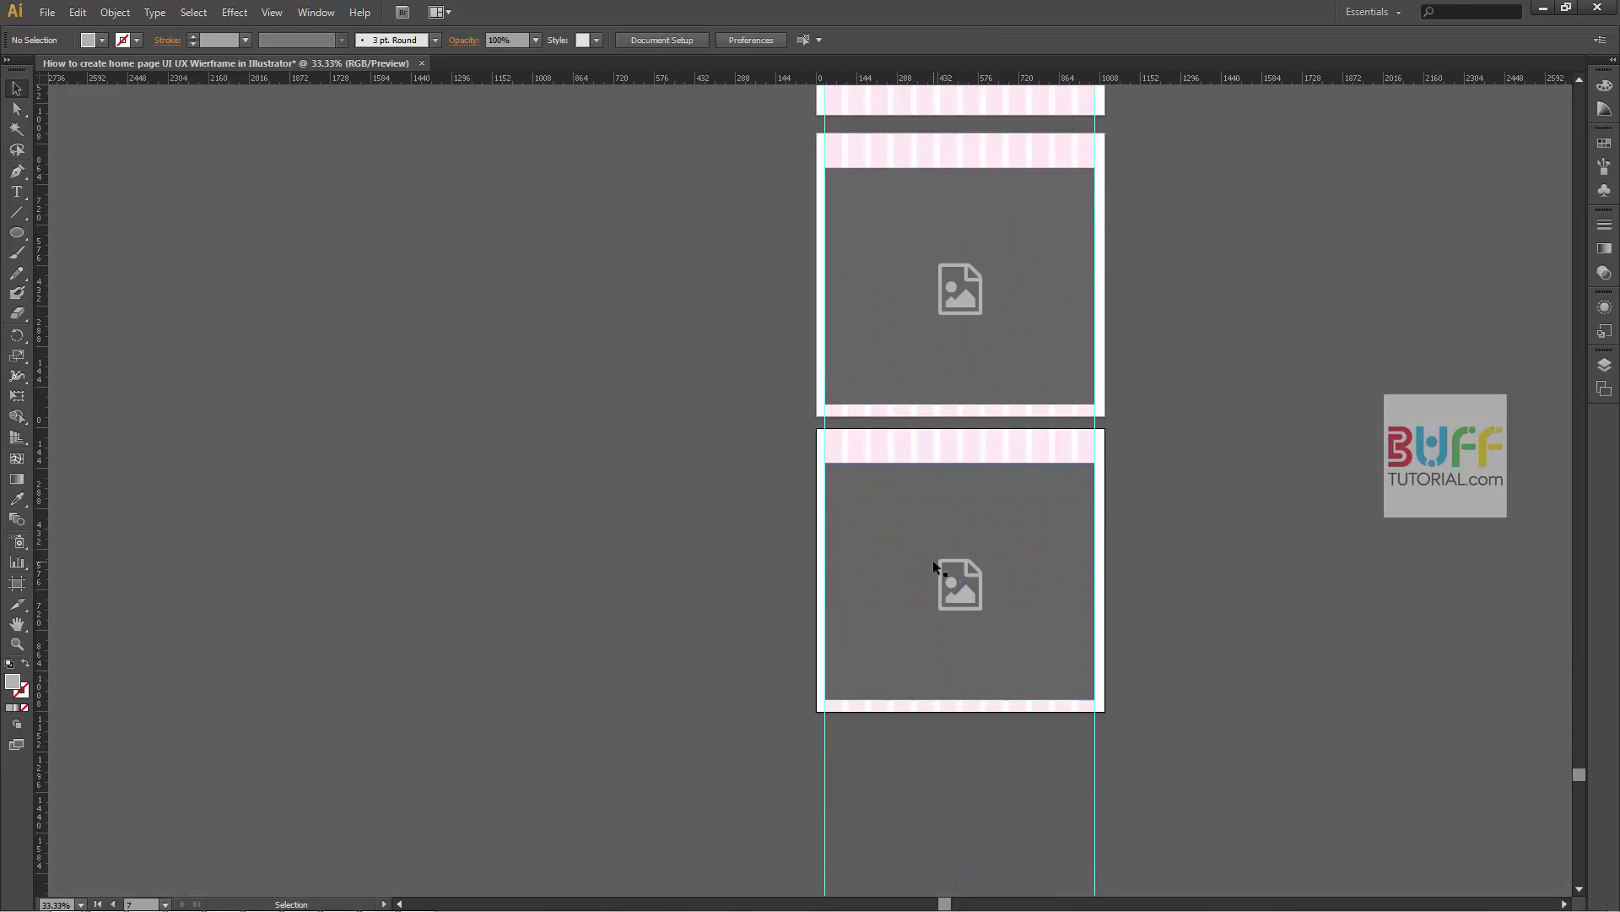
pyautogui.click(969, 595)
pyautogui.hotkey('shift', 'Down')
pyautogui.hotkey('shift', 'Down')
pyautogui.hotkey('shift', 'Down')
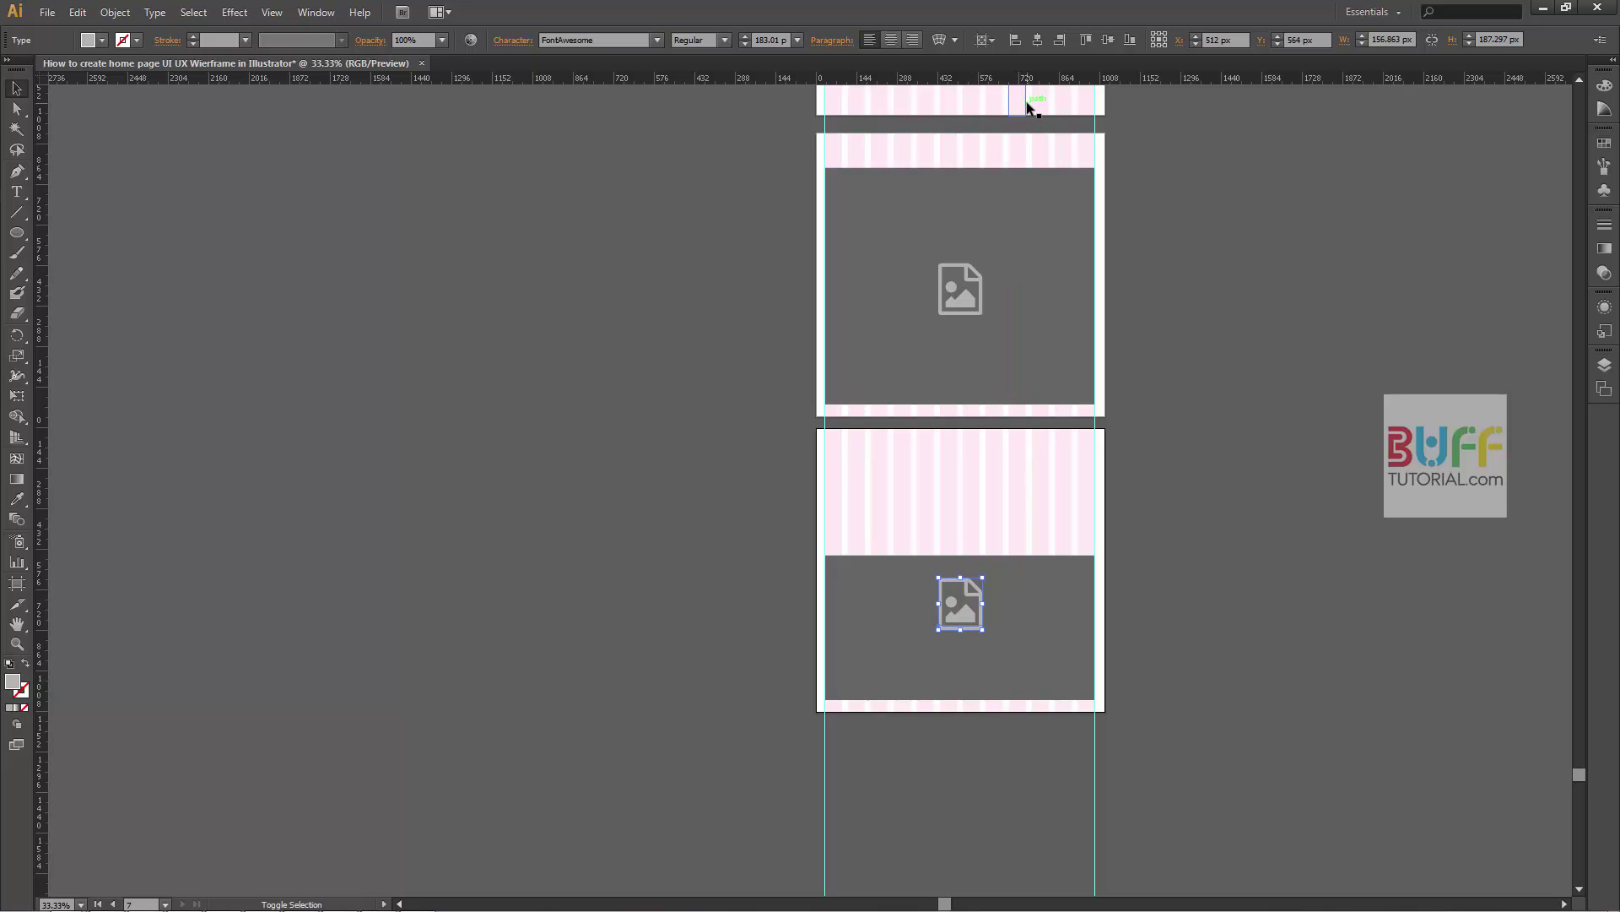
pyautogui.hotkey('shift', 'Down')
pyautogui.hotkey('shift', 'Down')
pyautogui.hotkey('shift', 'Down')
pyautogui.hotkey('shift', 'Down')
pyautogui.hotkey('shift', 'Down')
pyautogui.hotkey('shift', 'Down')
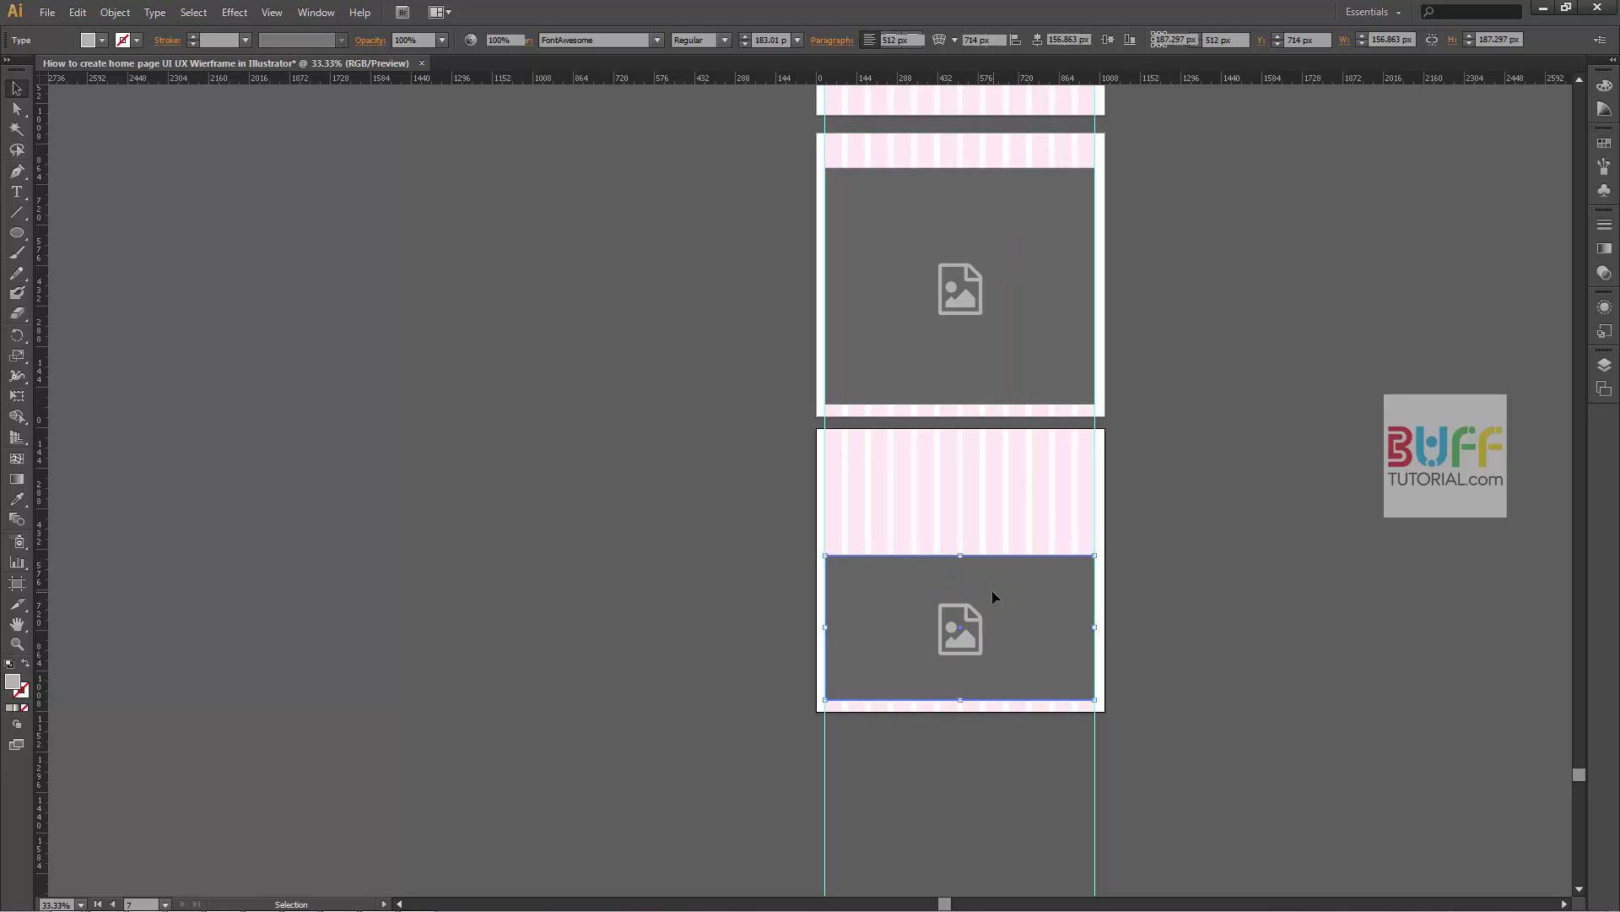
# - Copy the grey block upward as a 225 px tall band and select it with the lower block and icon
pyautogui.moveTo(867, 583); pyautogui.dragTo(866, 432)
pyautogui.moveTo(962, 404); pyautogui.dragTo(962, 485)
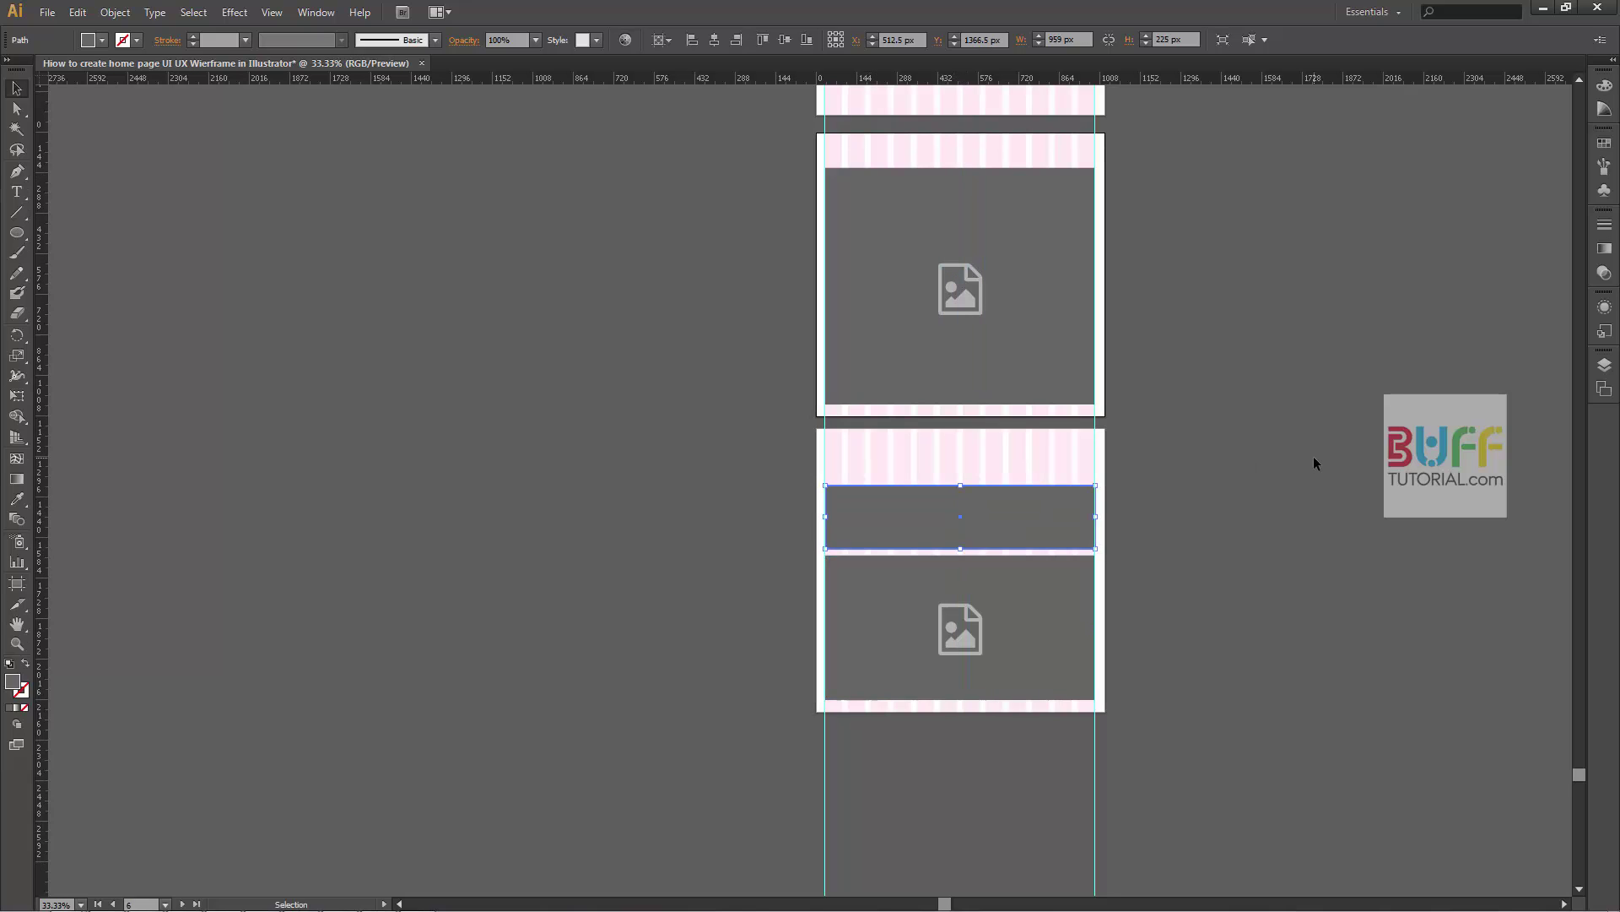
pyautogui.keyDown('shift'); pyautogui.click(1077, 600); pyautogui.keyUp('shift')
pyautogui.keyDown('shift'); pyautogui.click(960, 638); pyautogui.keyUp('shift')
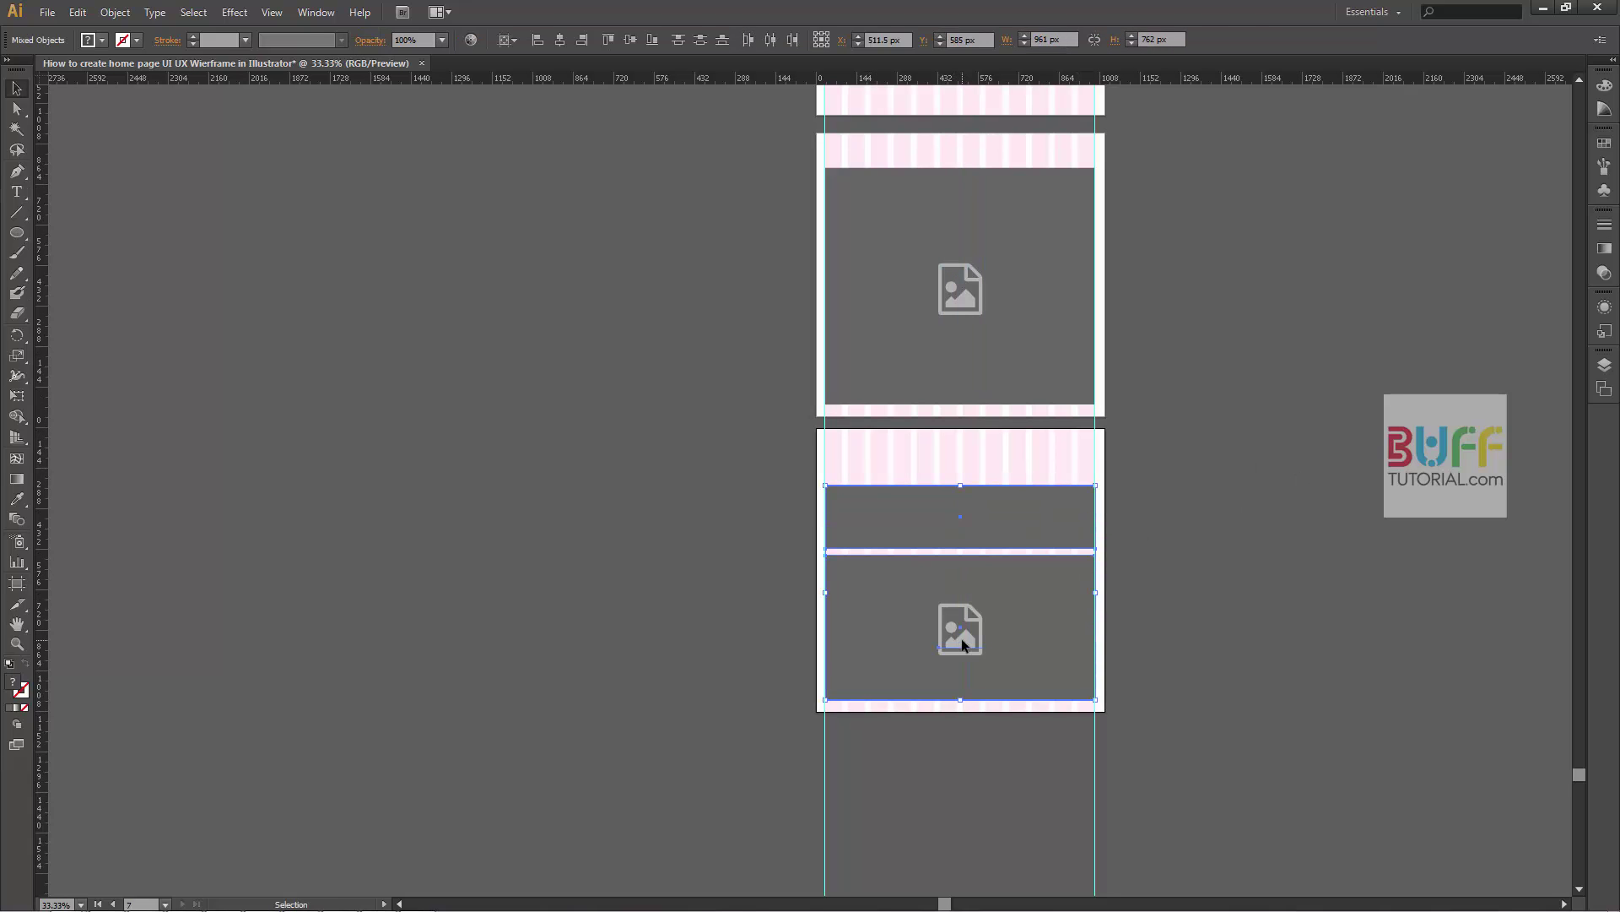
pyautogui.click(1317, 610)
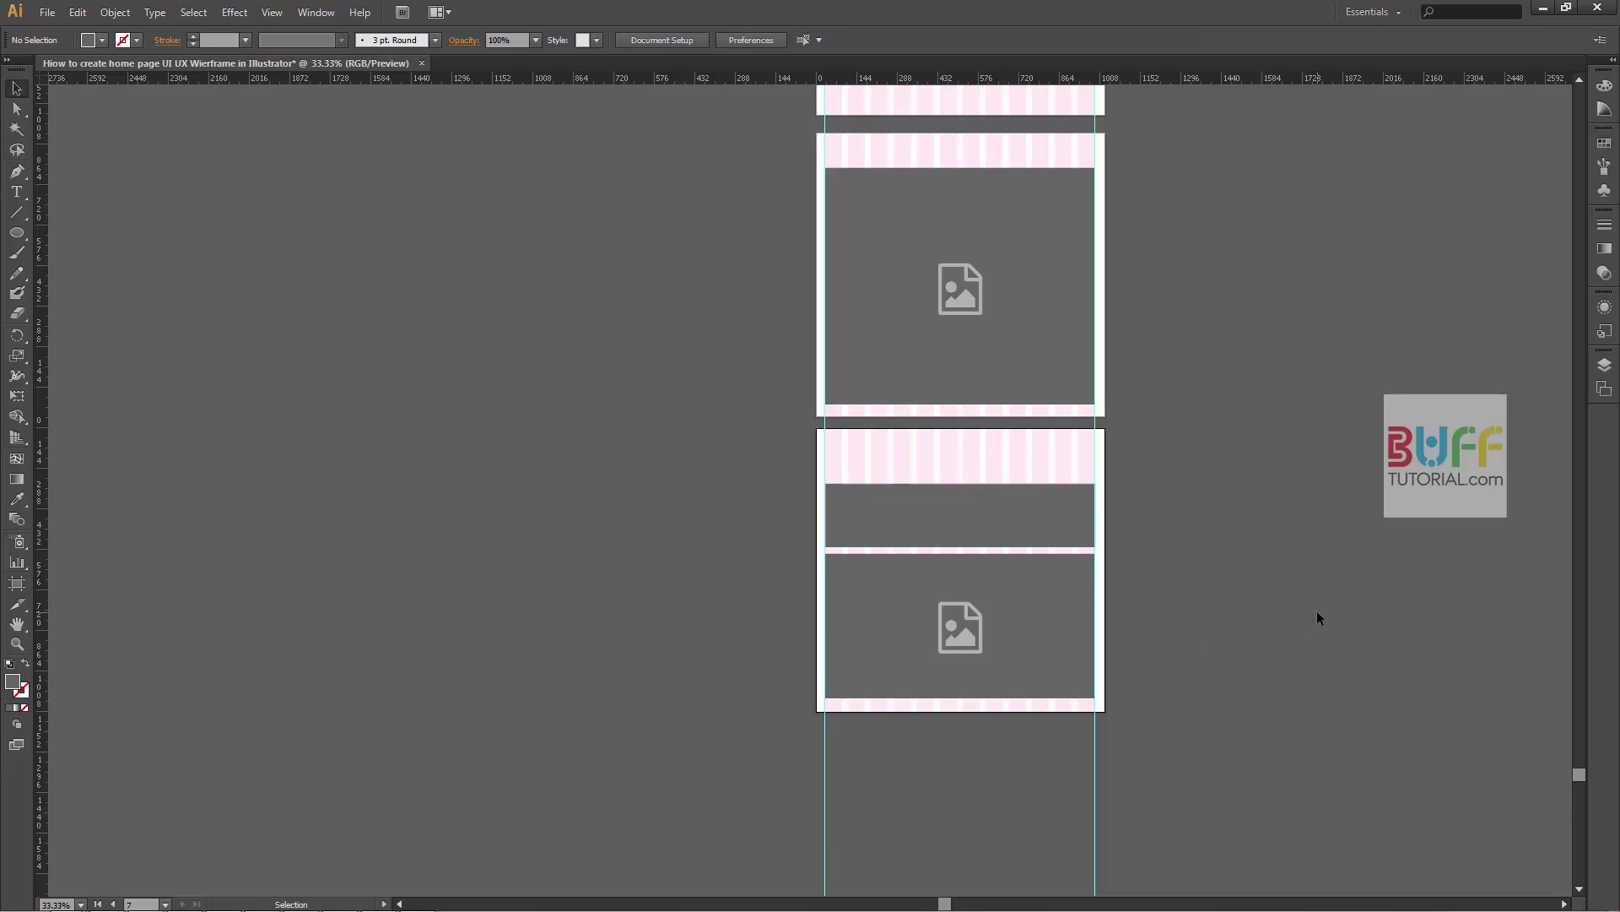
pyautogui.moveTo(1284, 721); pyautogui.dragTo(1254, 531)
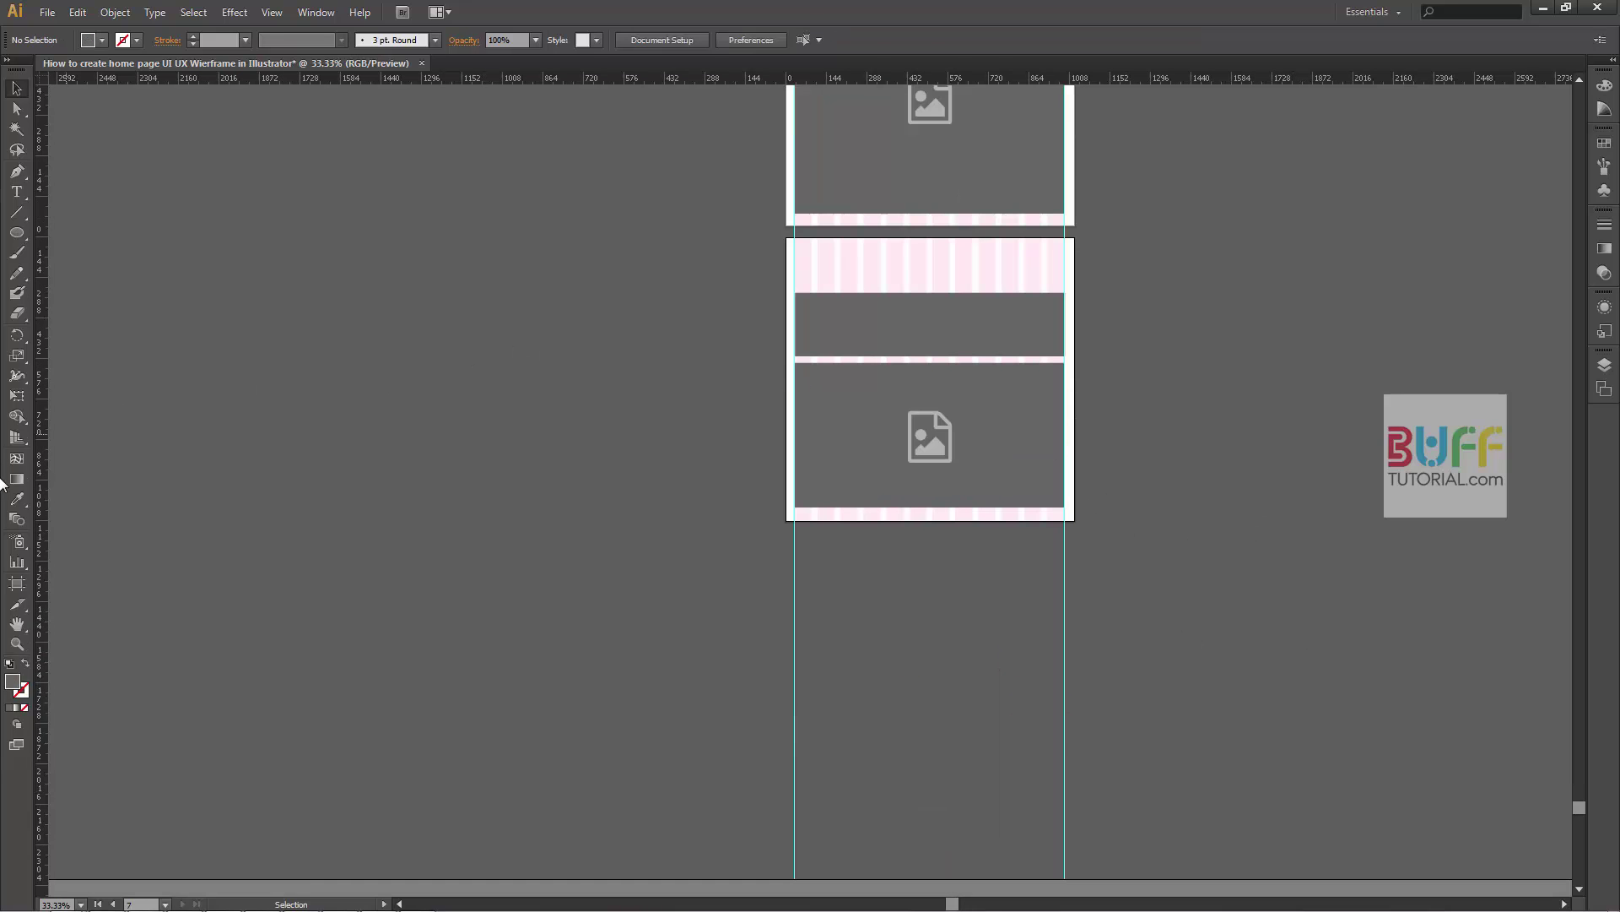
# - Undo a stray artboard copy and park the image placeholder off the artboard
pyautogui.click(17, 584)
pyautogui.moveTo(865, 264); pyautogui.dragTo(862, 569)
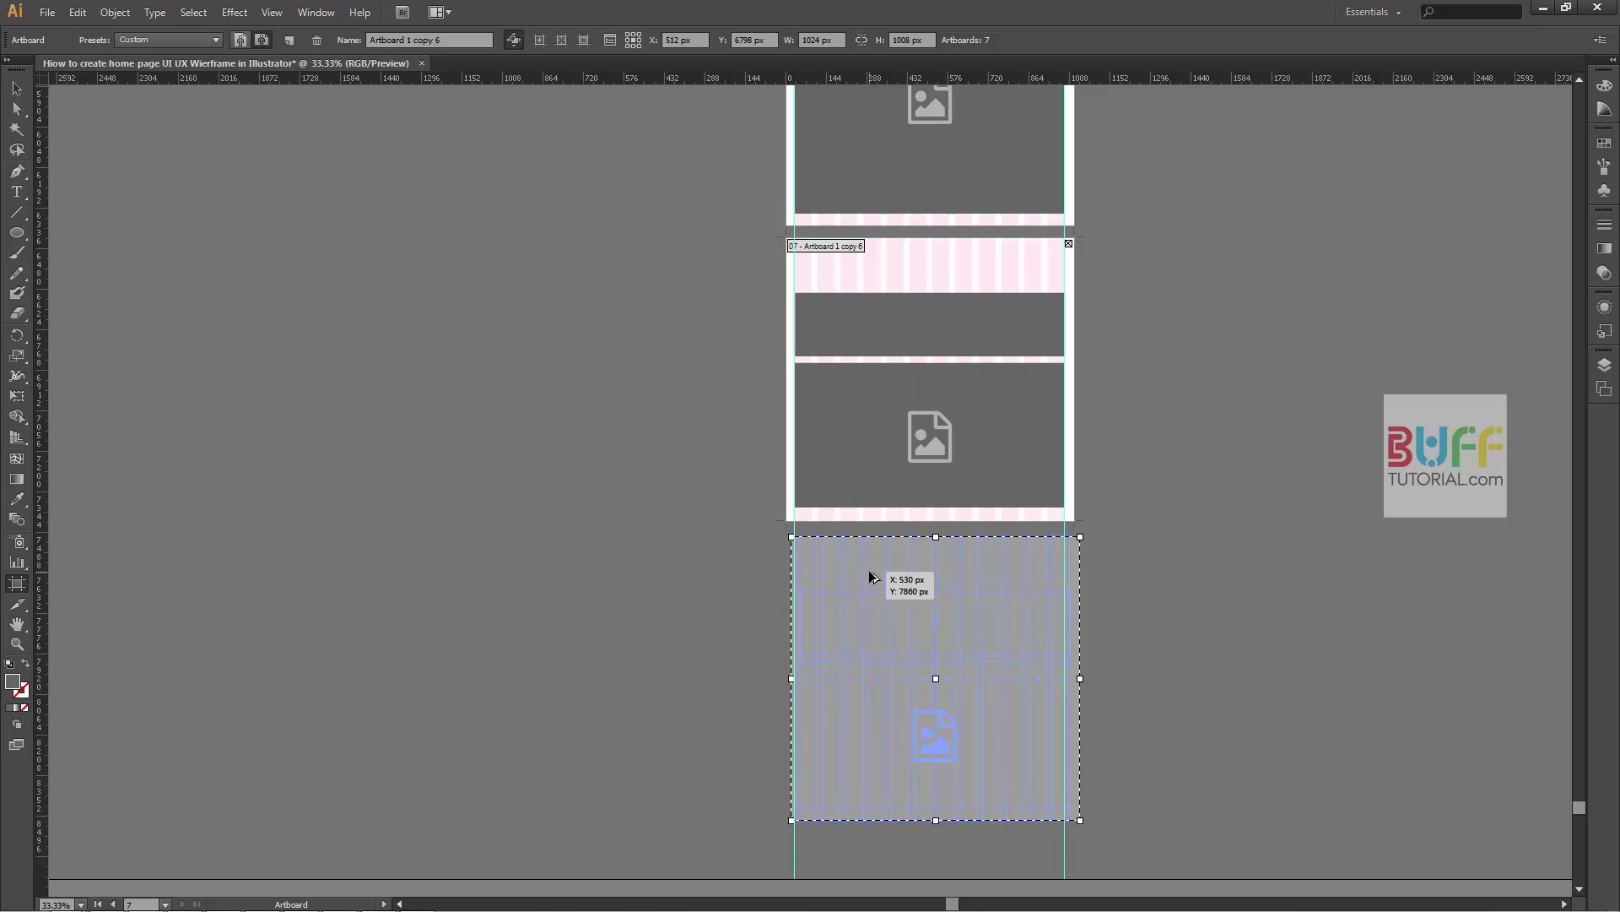
pyautogui.press('v')
pyautogui.hotkey('ctrl', 'z')
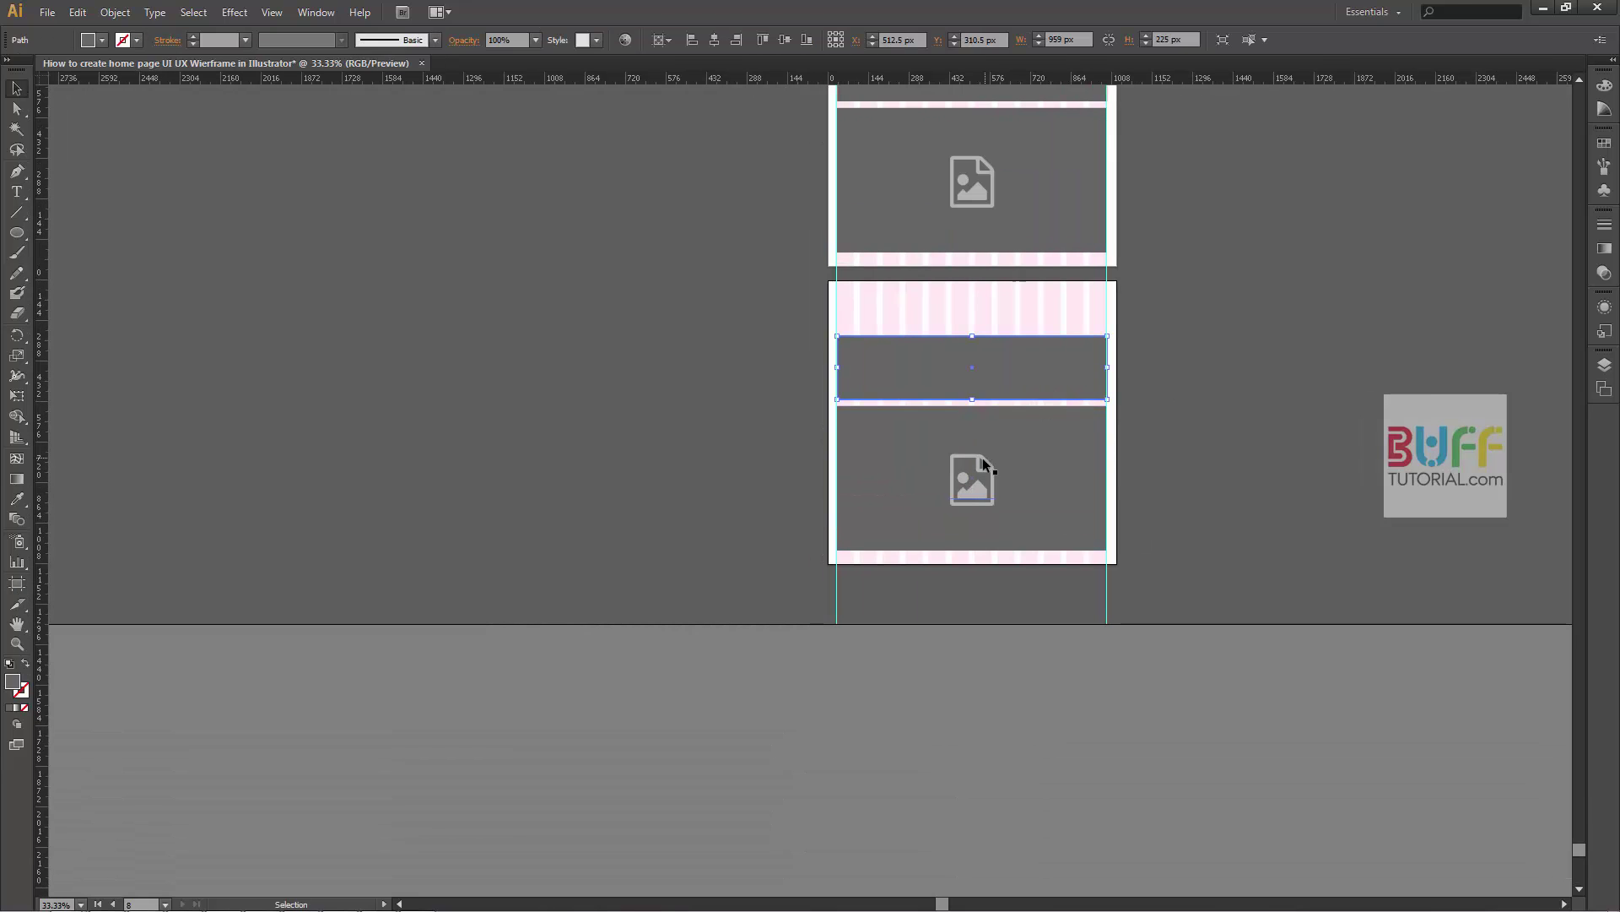
pyautogui.click(1021, 475)
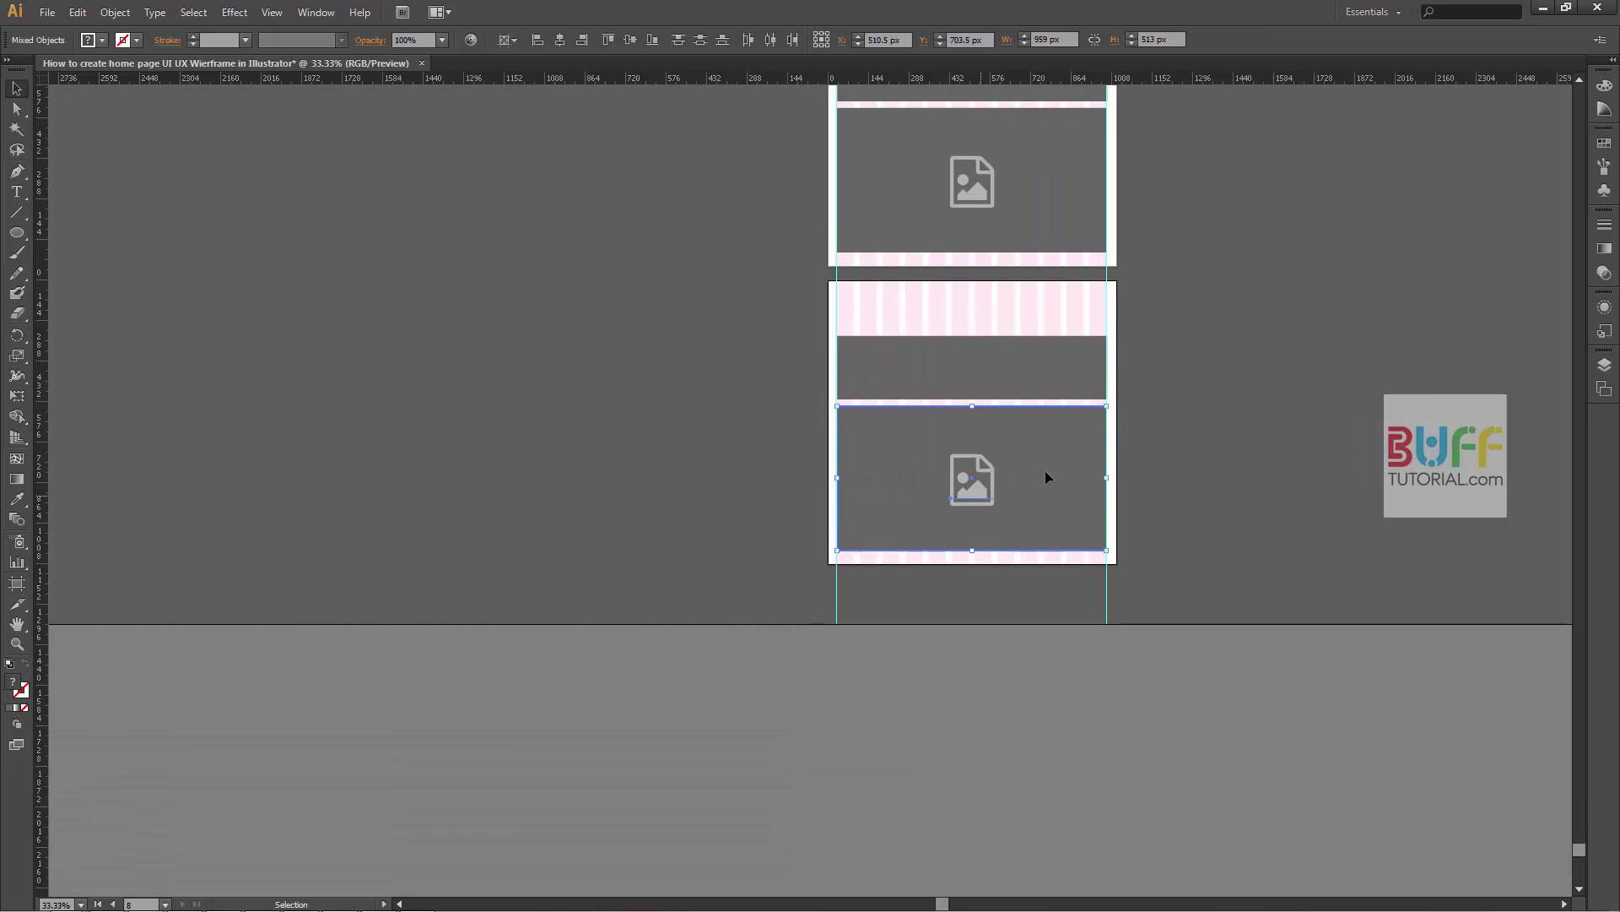
pyautogui.moveTo(971, 499); pyautogui.dragTo(1353, 348)
# - Move the dark band to the artboard bottom and place the image placeholder back above it
pyautogui.moveTo(1035, 358); pyautogui.dragTo(1037, 365)
pyautogui.hotkey('shift', 'Down')
pyautogui.hotkey('shift', 'Down')
pyautogui.hotkey('shift', 'Down')
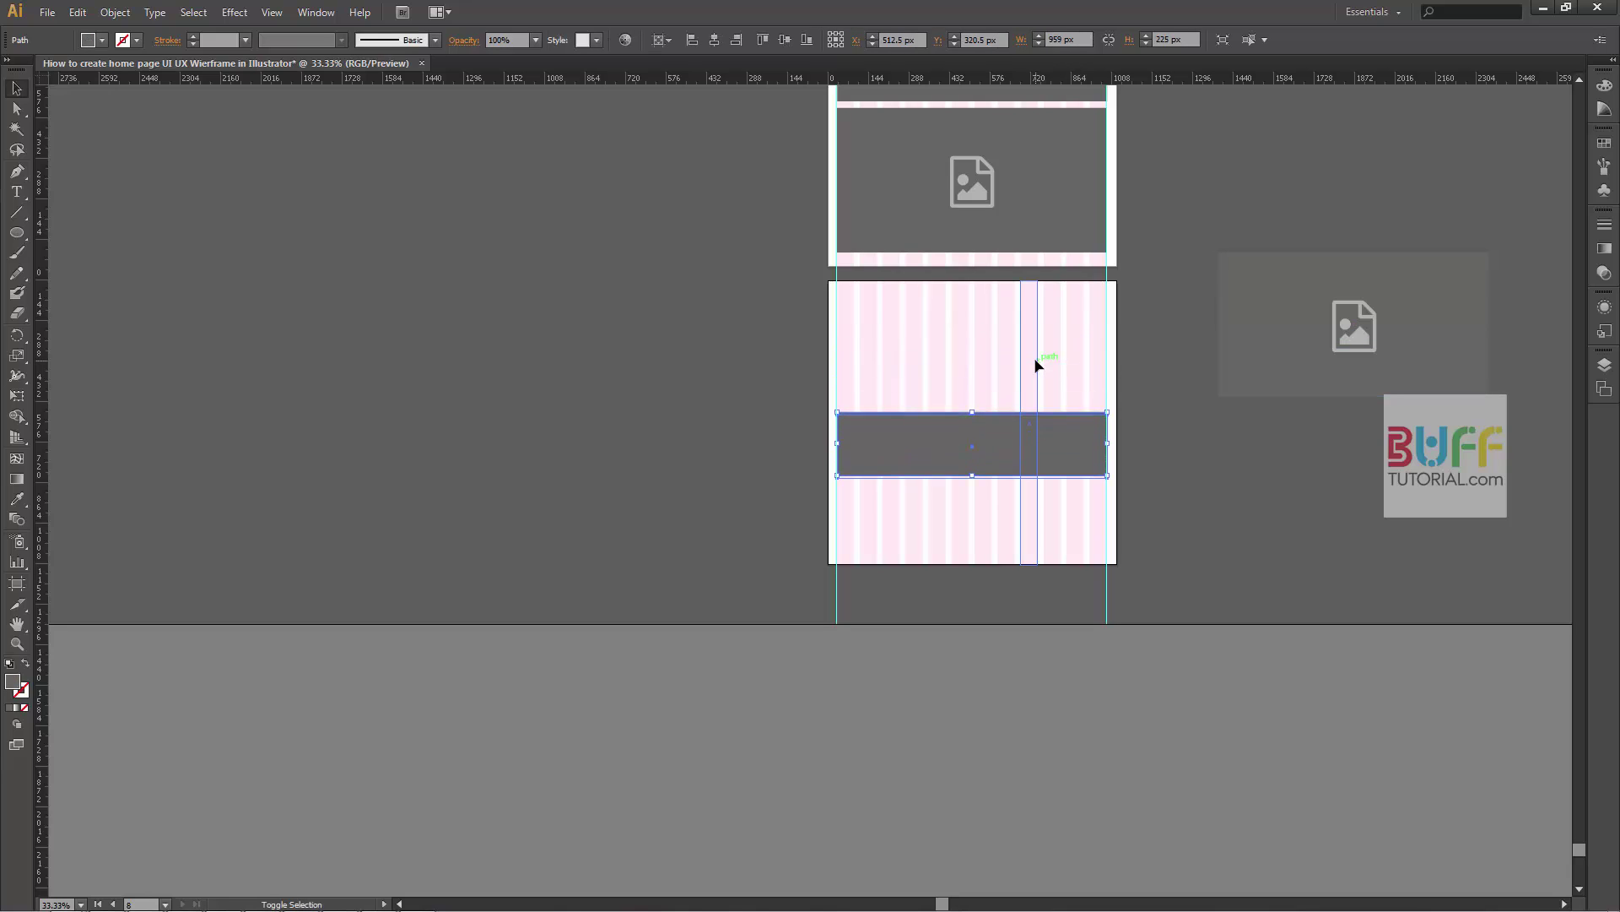
pyautogui.hotkey('shift', 'Down')
pyautogui.hotkey('shift', 'Down')
pyautogui.hotkey('shift', 'Down')
pyautogui.hotkey('shift', 'Down')
pyautogui.hotkey('shift', 'Down')
pyautogui.hotkey('shift', 'Down')
pyautogui.moveTo(1360, 339); pyautogui.dragTo(982, 390)
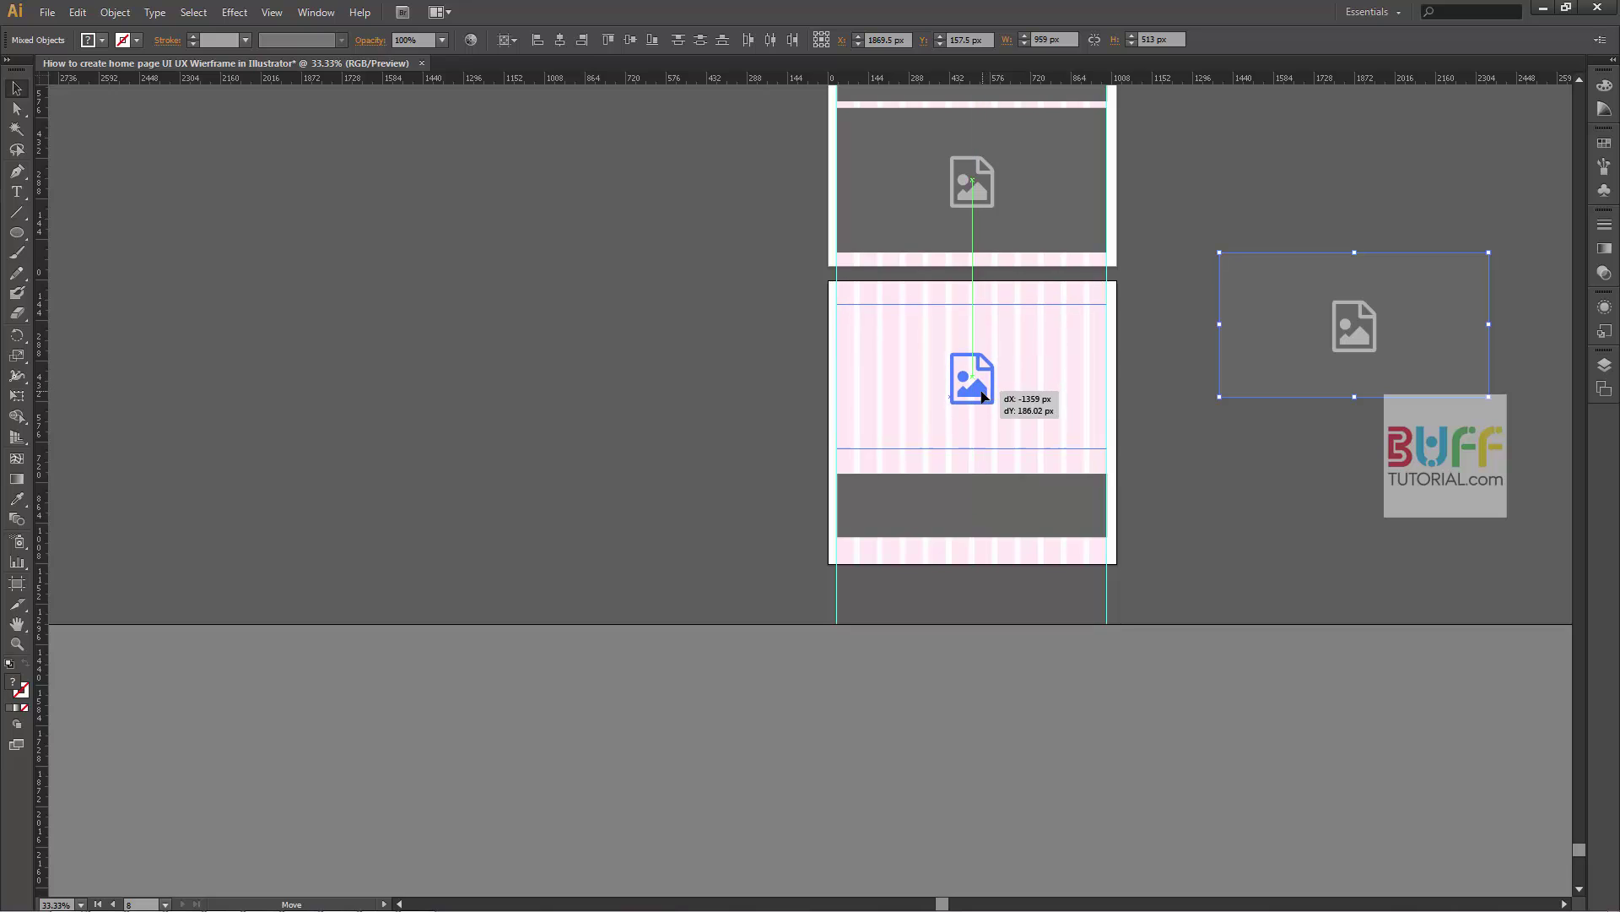
pyautogui.moveTo(982, 390); pyautogui.dragTo(979, 395)
pyautogui.moveTo(1006, 454); pyautogui.dragTo(1013, 463)
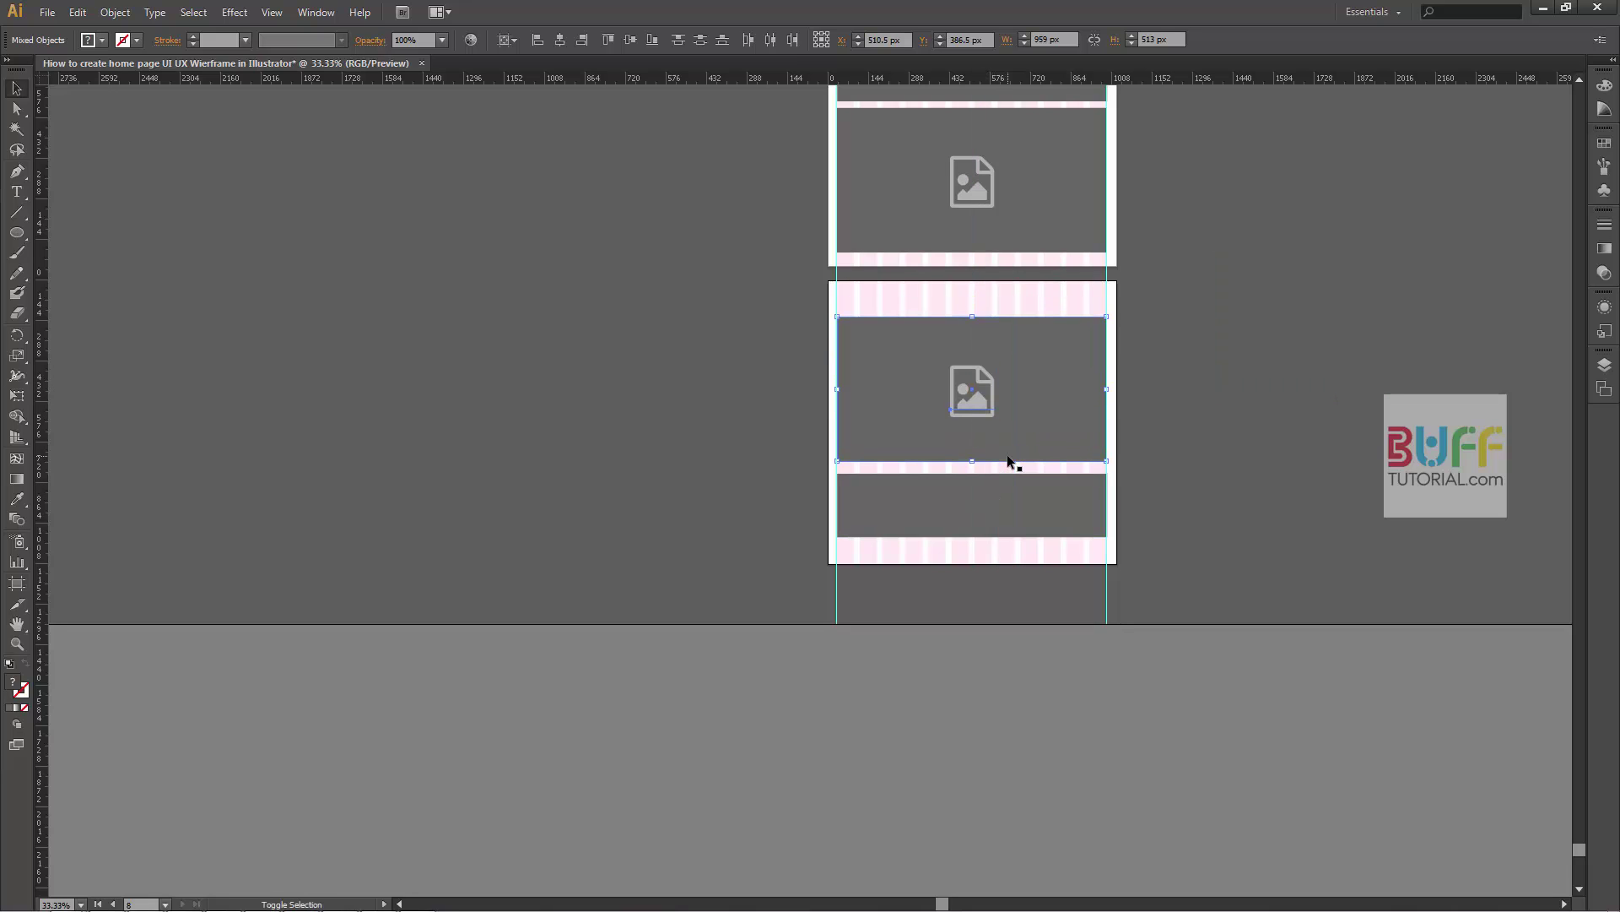
pyautogui.click(1254, 468)
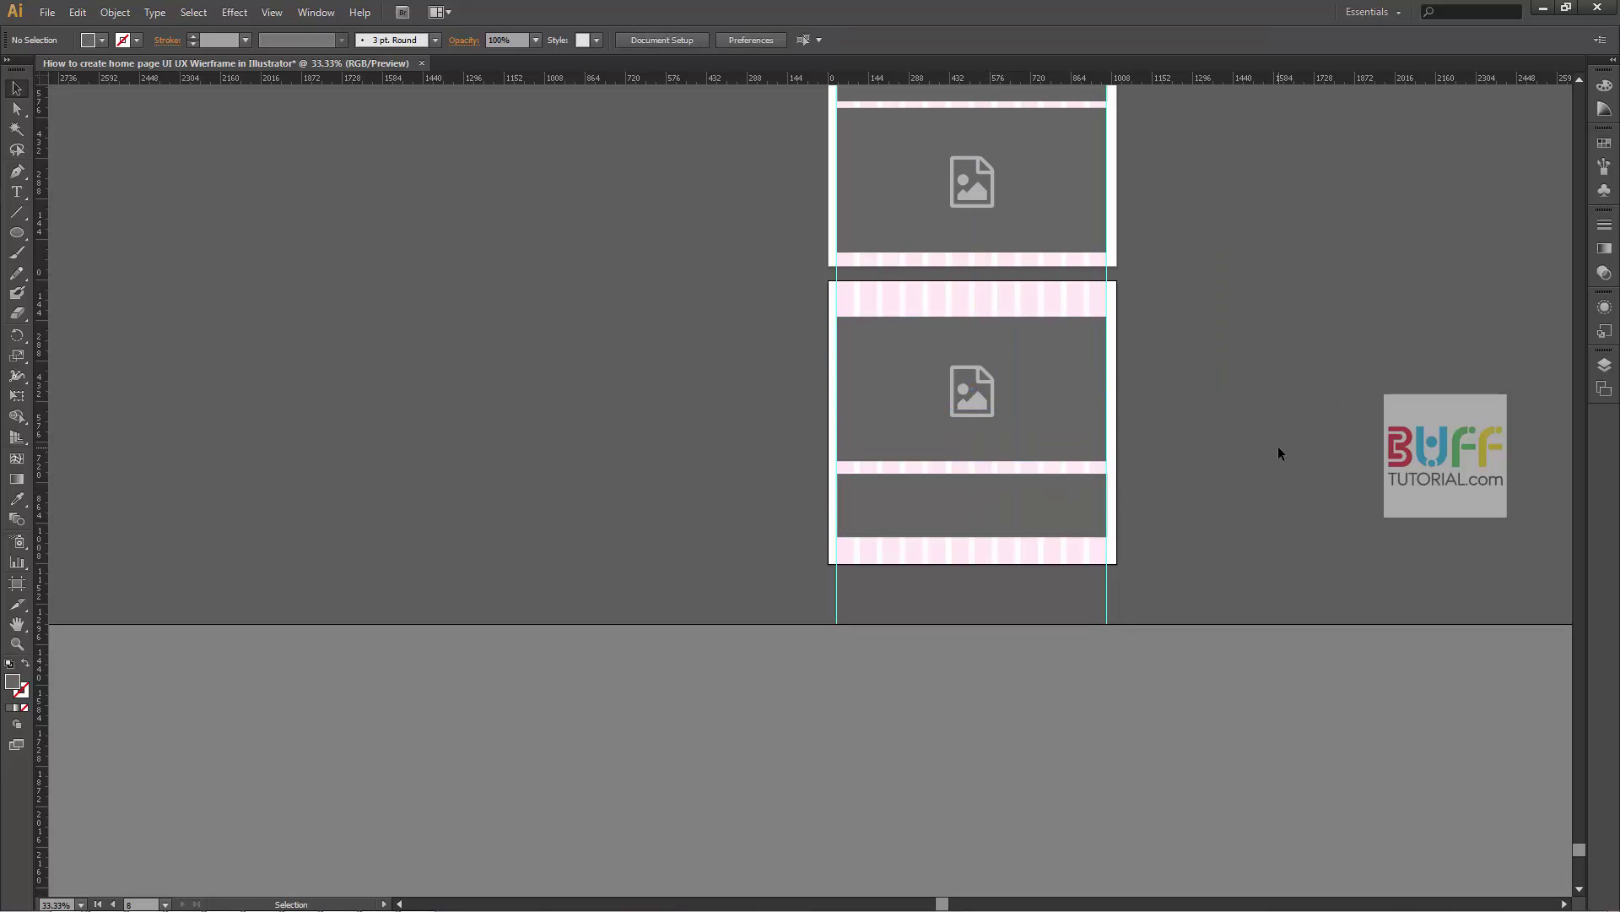
pyautogui.scroll(-3, 1316, 389)
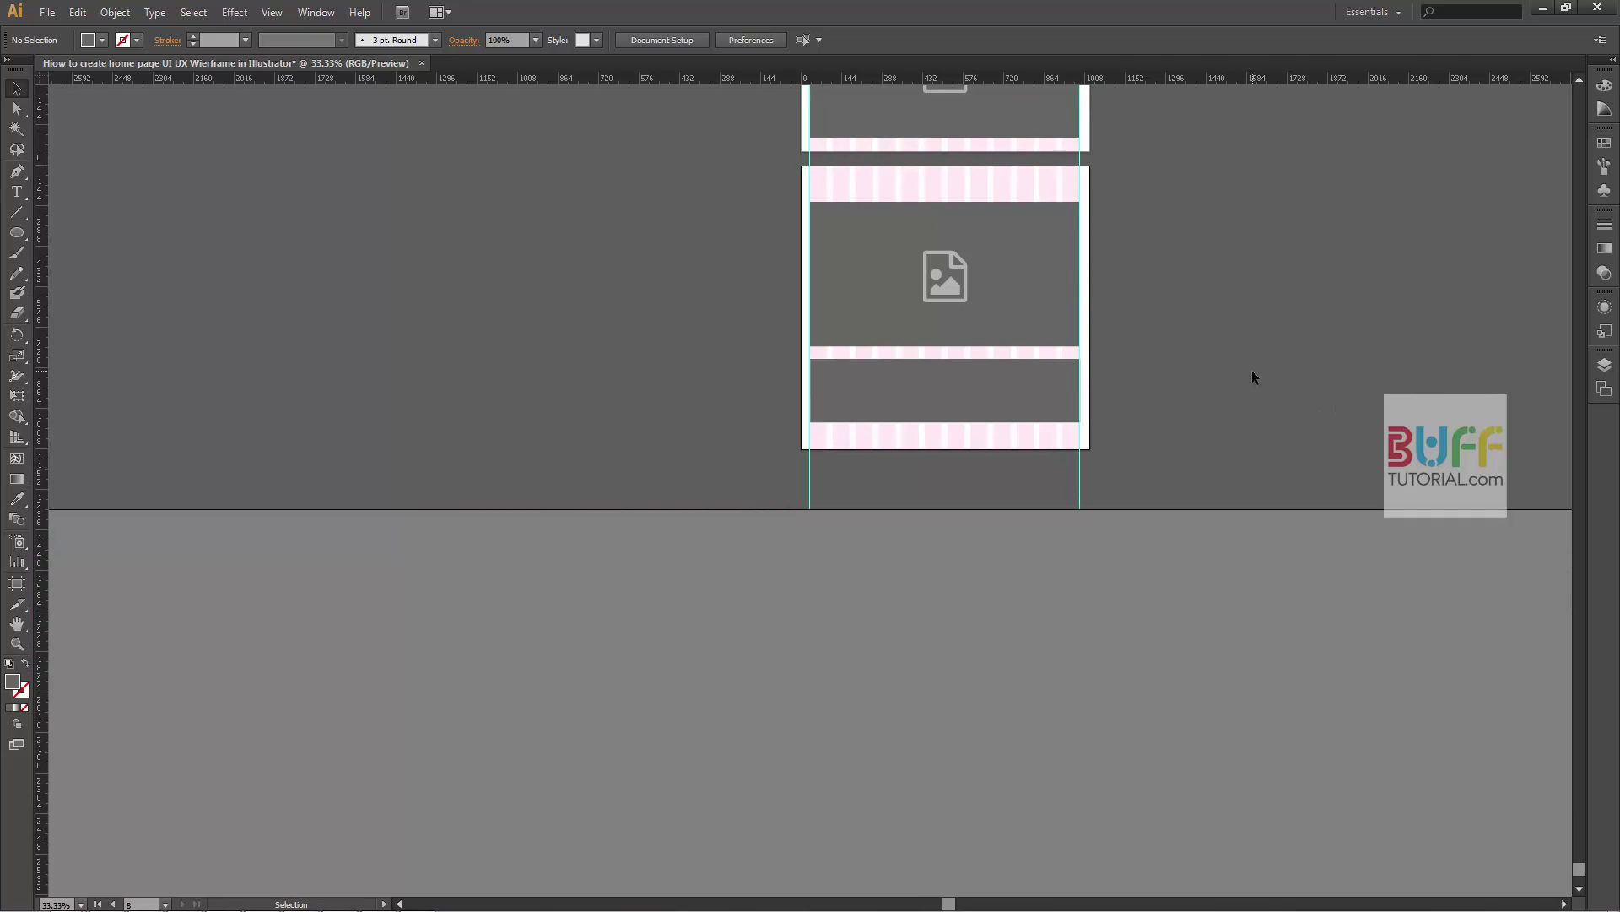
pyautogui.hotkey('ctrl', '-')
pyautogui.hotkey('ctrl', '-')
pyautogui.hotkey('ctrl', '-')
pyautogui.moveTo(1335, 333)
pyautogui.mouseDown()
pyautogui.moveTo(1190, 389)
pyautogui.moveTo(1157, 473)
pyautogui.mouseUp()
# - Rearrange all artboards into a grid by row
pyautogui.hotkey('ctrl', 'a')
pyautogui.click(1157, 474)
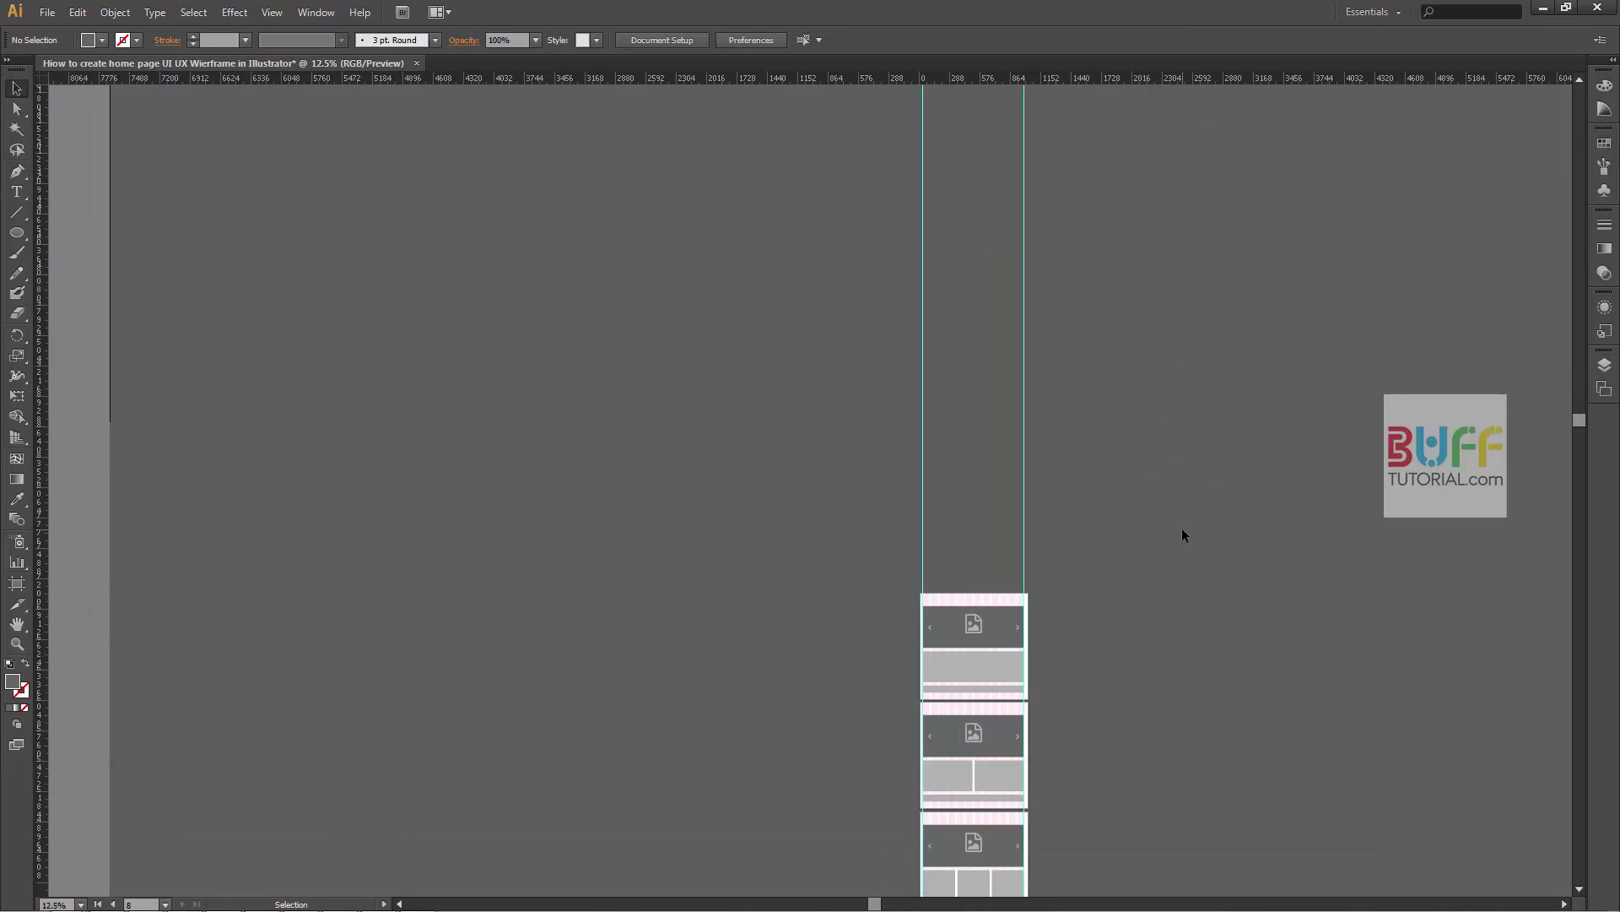
pyautogui.click(105, 13)
pyautogui.moveTo(144, 548)
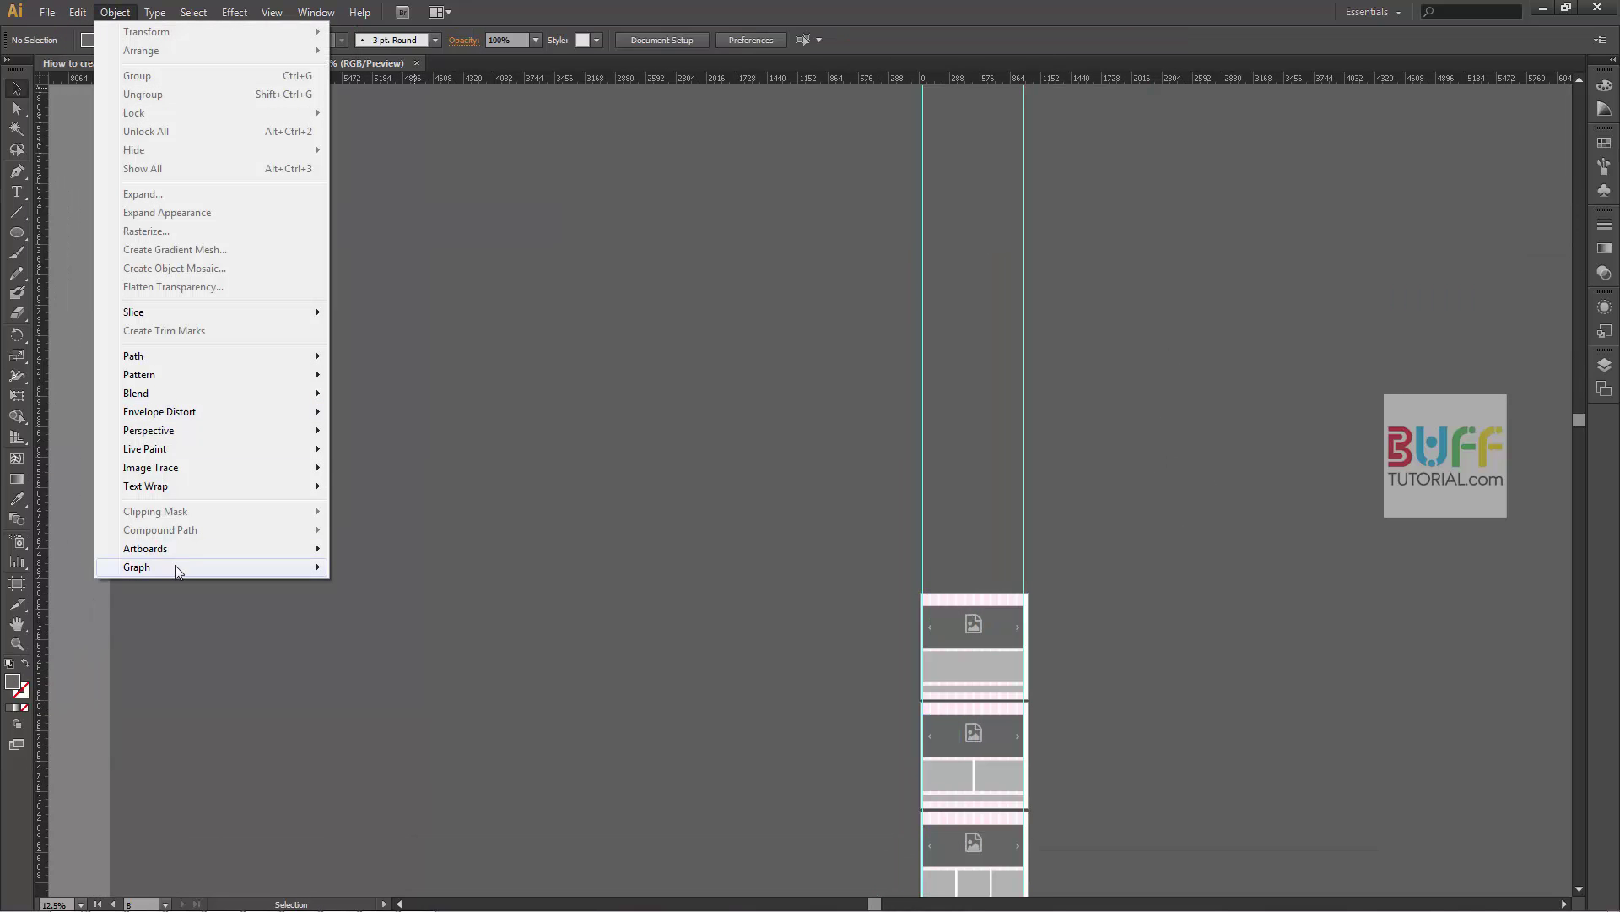
pyautogui.click(466, 574)
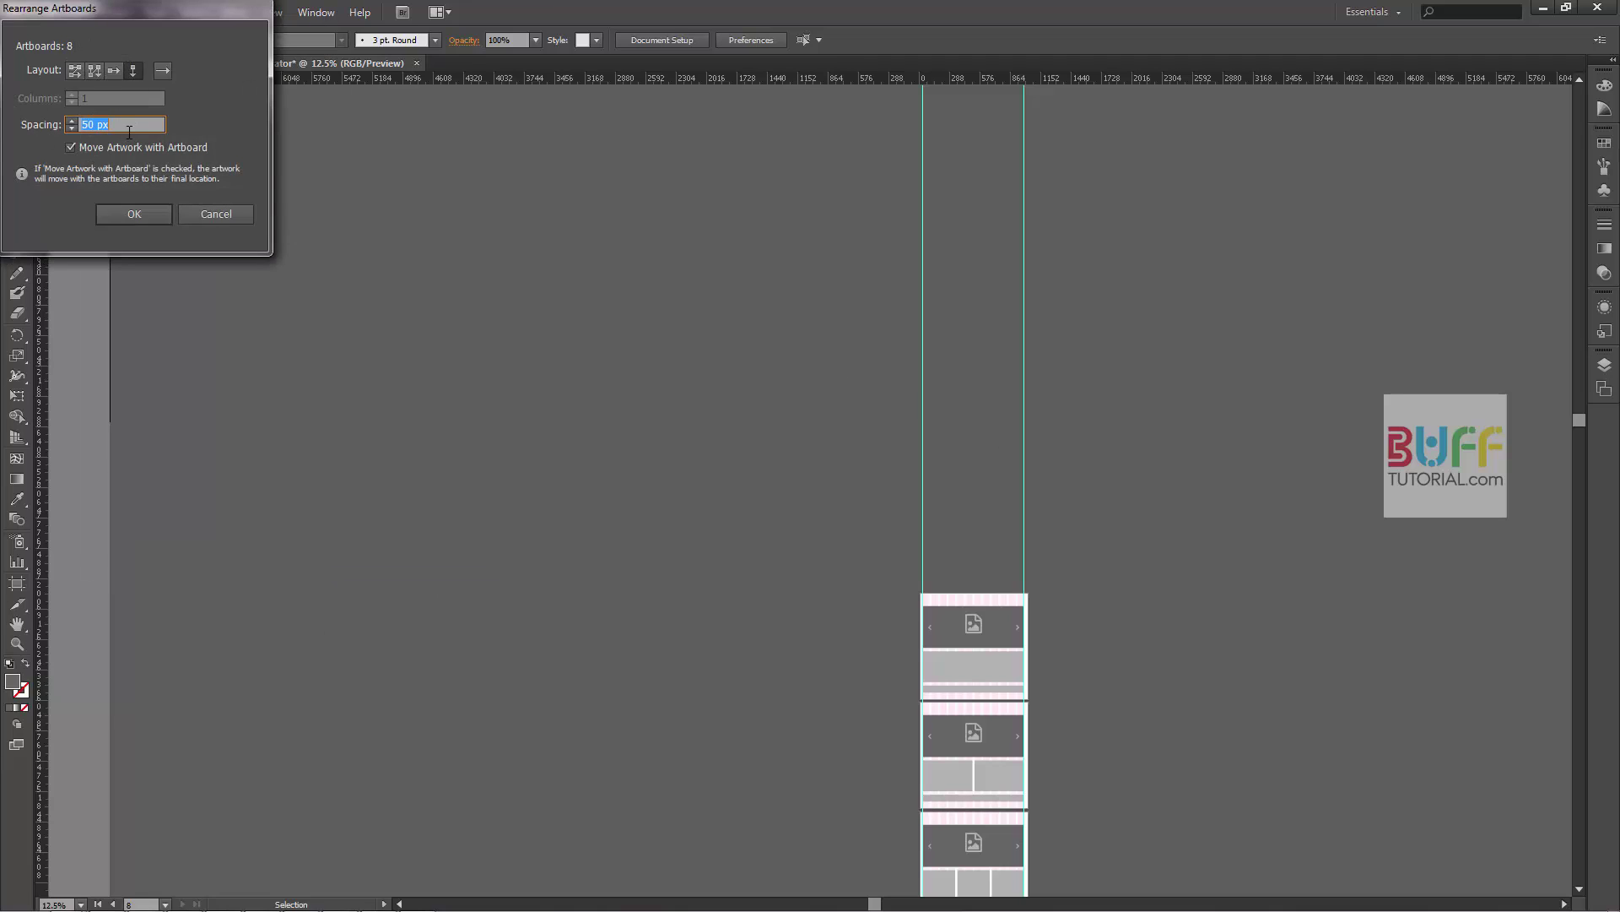
pyautogui.click(76, 73)
pyautogui.click(128, 214)
# - Hide the guides and move artboard 8 to the end of the top row
pyautogui.scroll(2, 554, 159)
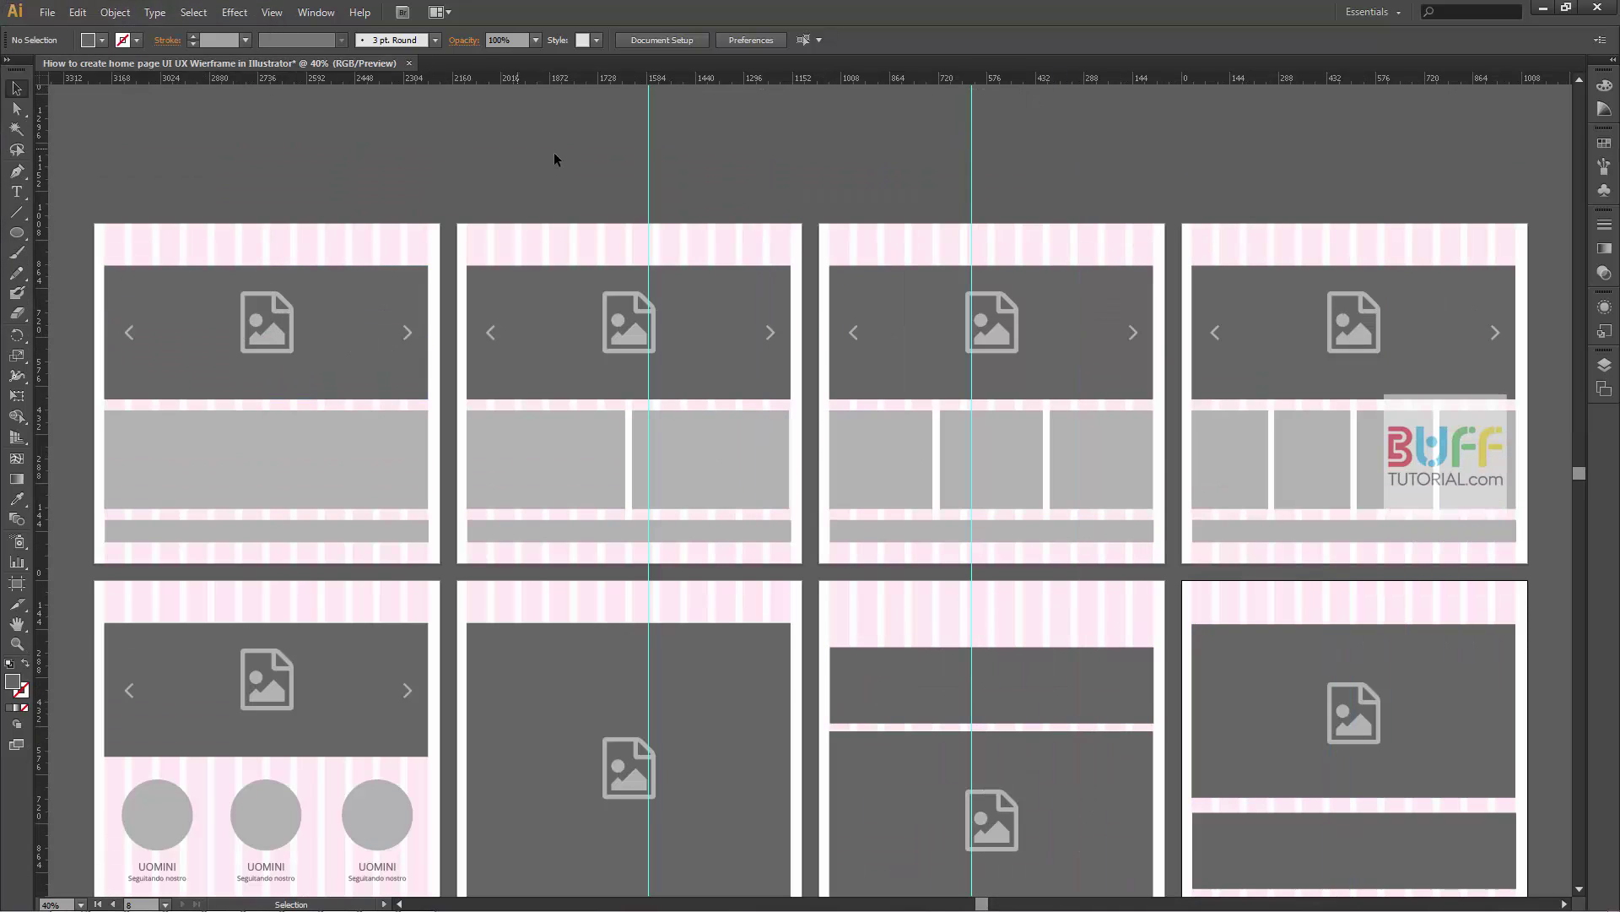
pyautogui.hotkey('ctrl', ';')
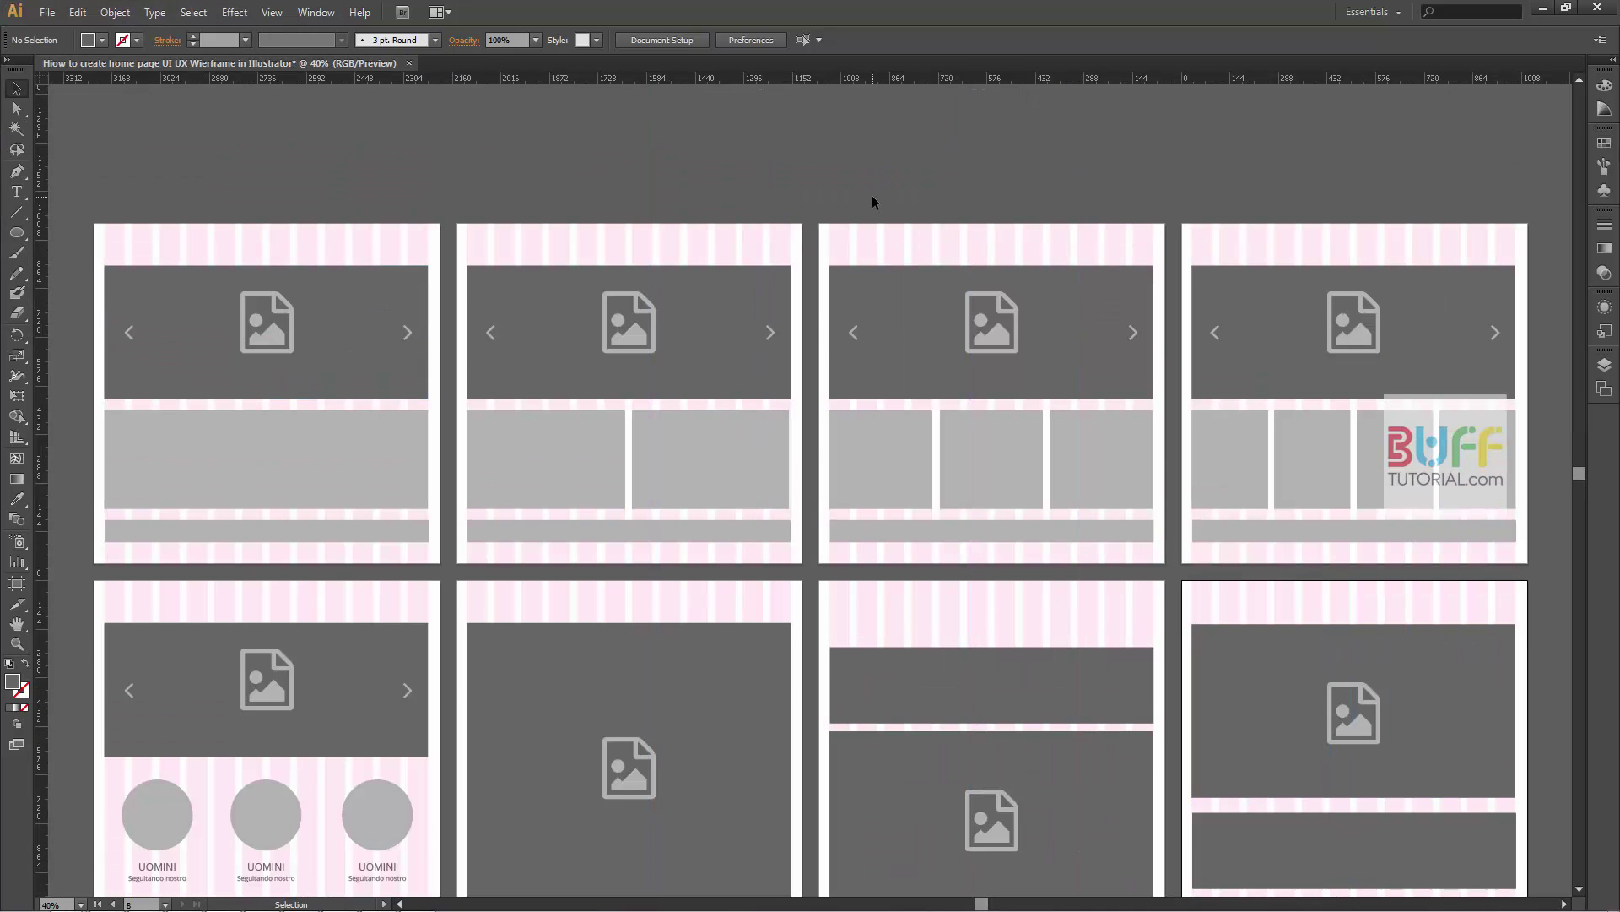
pyautogui.scroll(-2, 873, 203)
pyautogui.scroll(-1, 1077, 371)
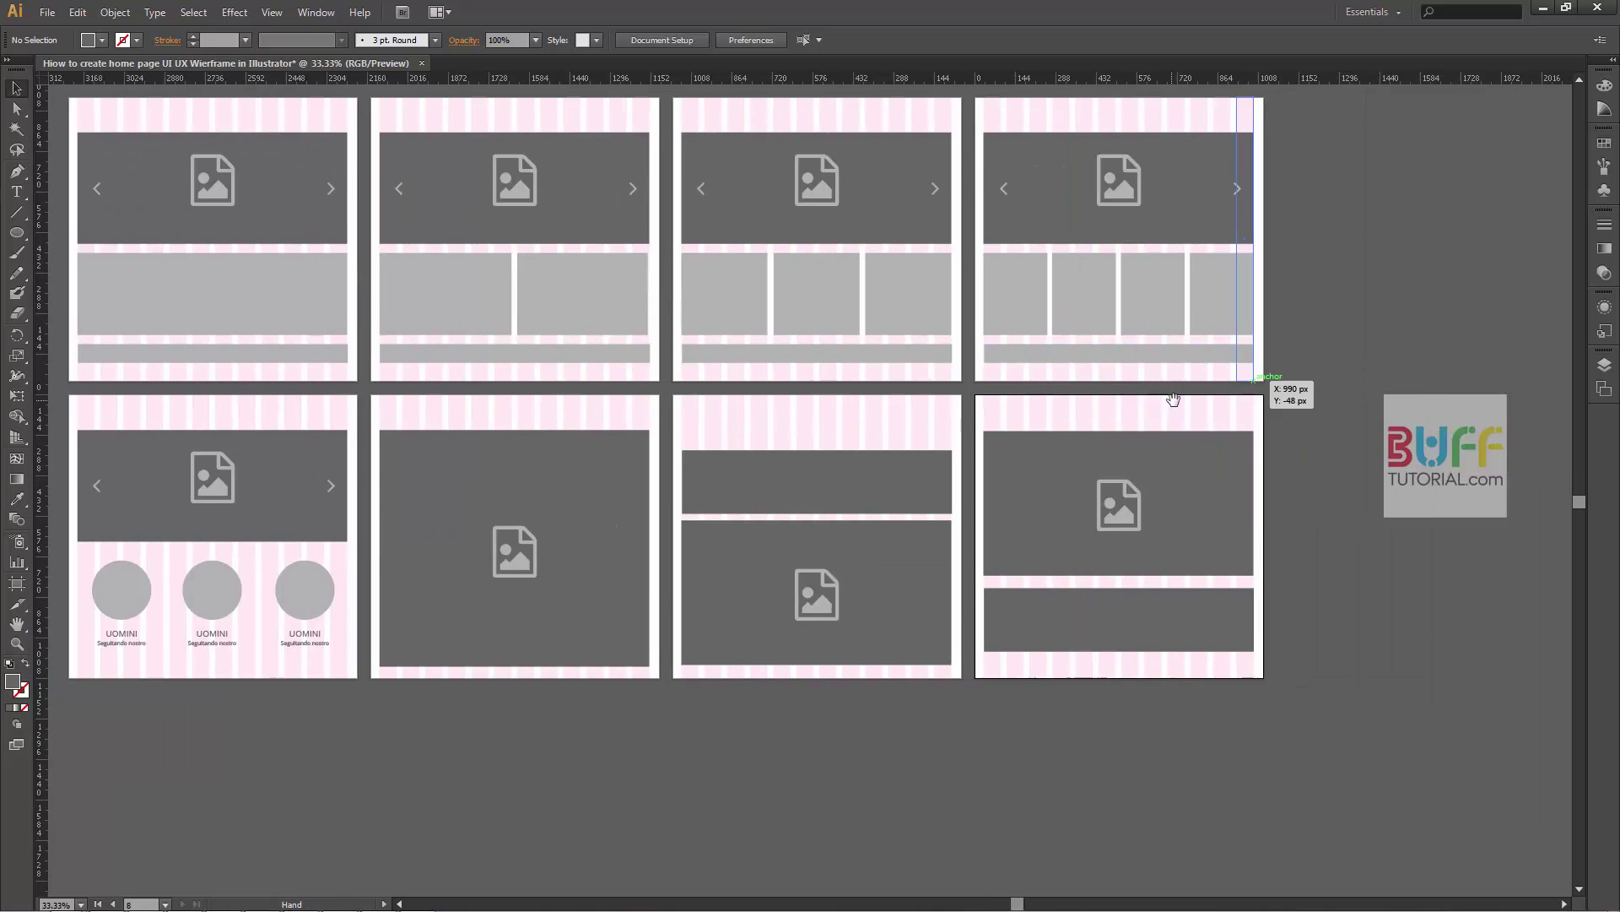
pyautogui.moveTo(1173, 399); pyautogui.dragTo(1052, 434)
pyautogui.hotkey('shift', 'o')
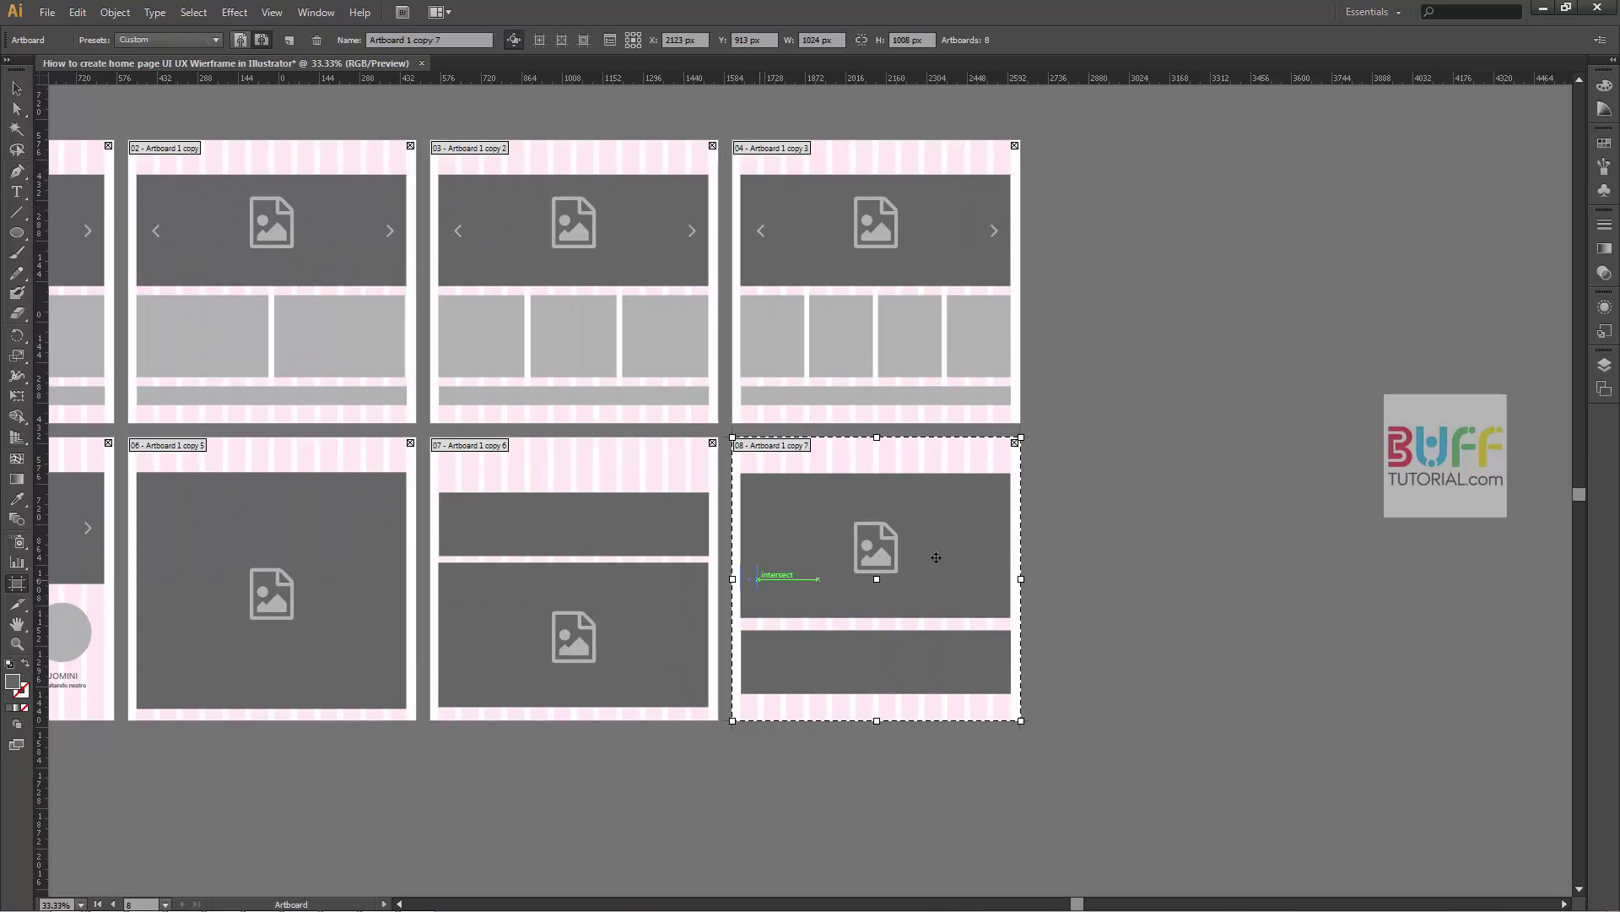
pyautogui.moveTo(818, 539)
pyautogui.mouseDown()
pyautogui.moveTo(1131, 306)
pyautogui.moveTo(1127, 240)
pyautogui.mouseUp()
# - Make the bottom bar 67 px high and the image rectangle 716 px, then centre the image icon
pyautogui.press('v')
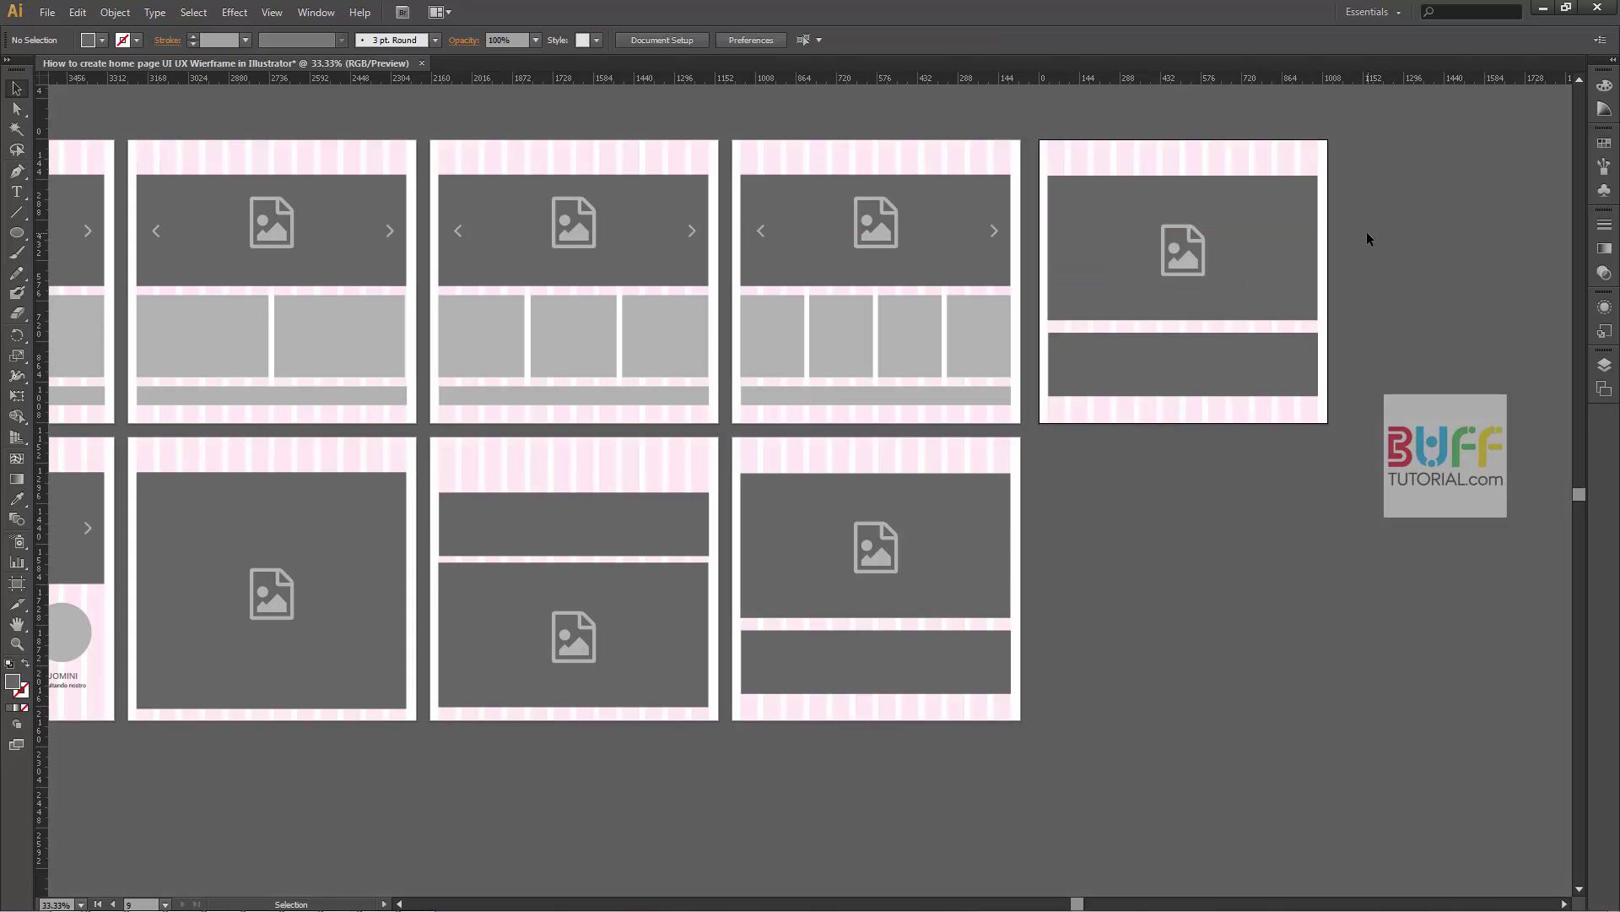
pyautogui.scroll(1, 1365, 231)
pyautogui.click(1030, 481)
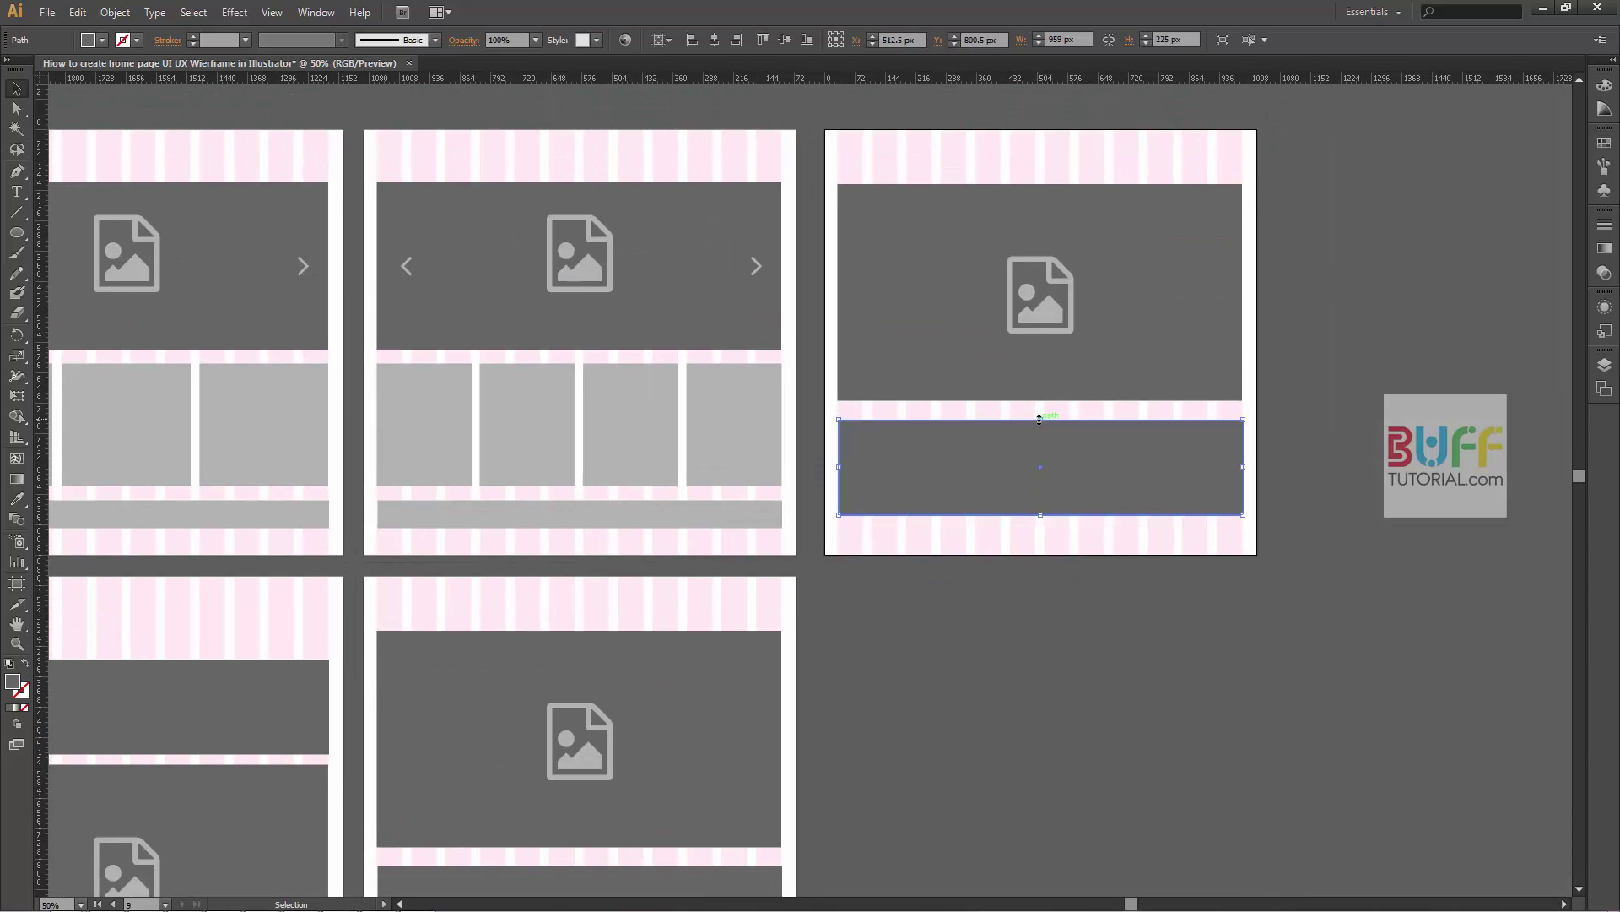
pyautogui.moveTo(1039, 419); pyautogui.dragTo(1041, 489)
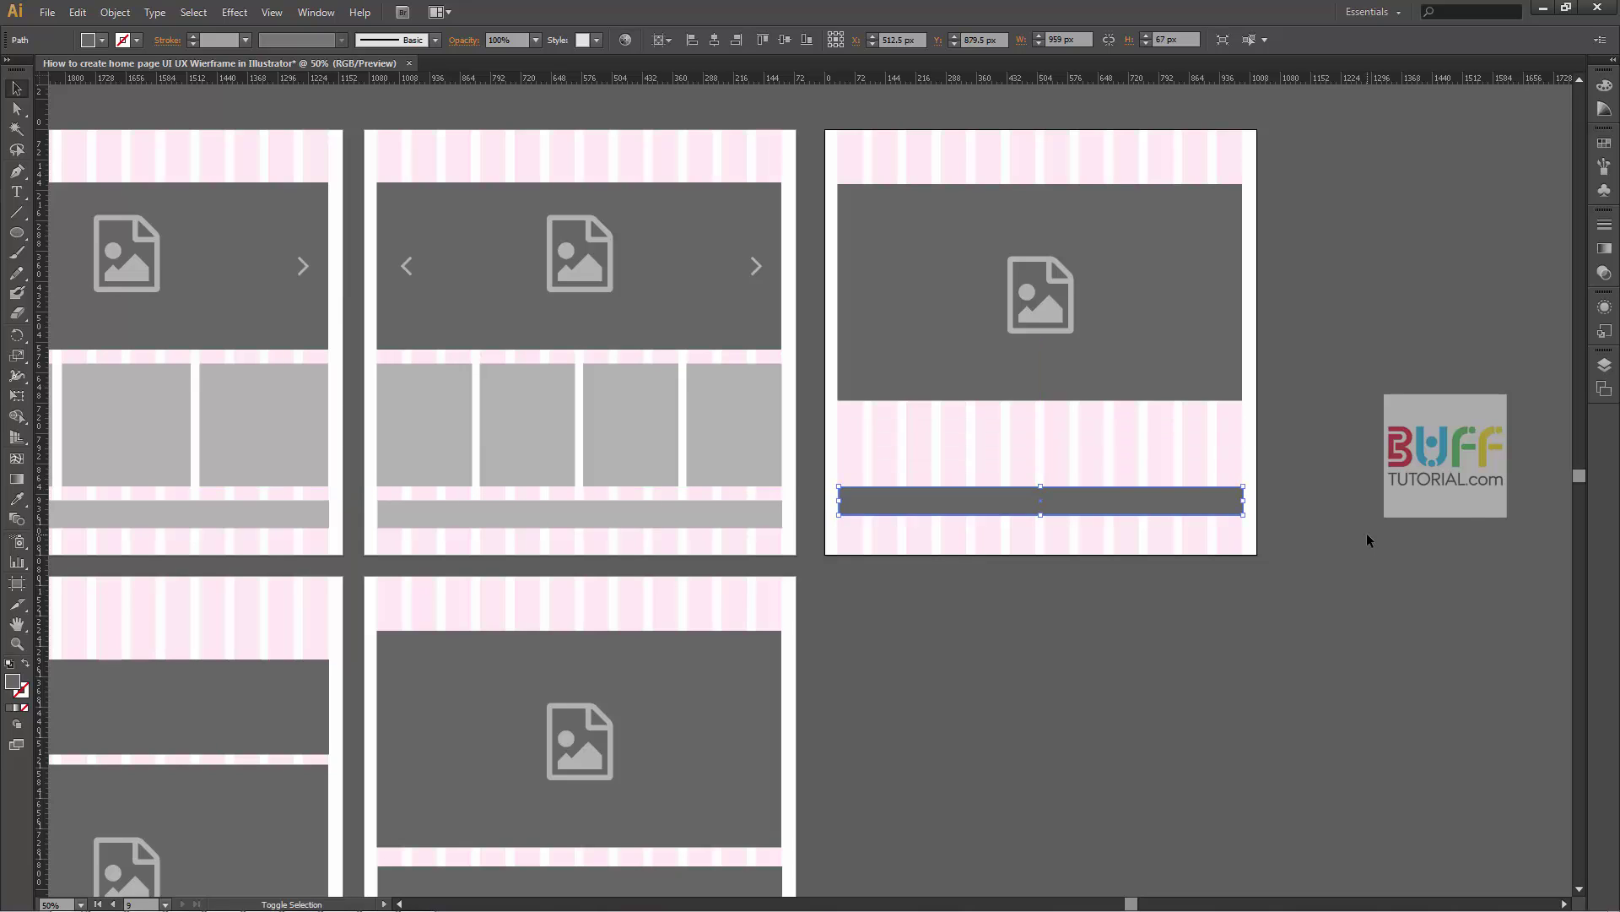
pyautogui.hotkey('shift', 'Down')
pyautogui.hotkey('shift', 'Down')
pyautogui.hotkey('shift', 'Down')
pyautogui.click(1131, 397)
pyautogui.moveTo(1041, 401); pyautogui.dragTo(1034, 487)
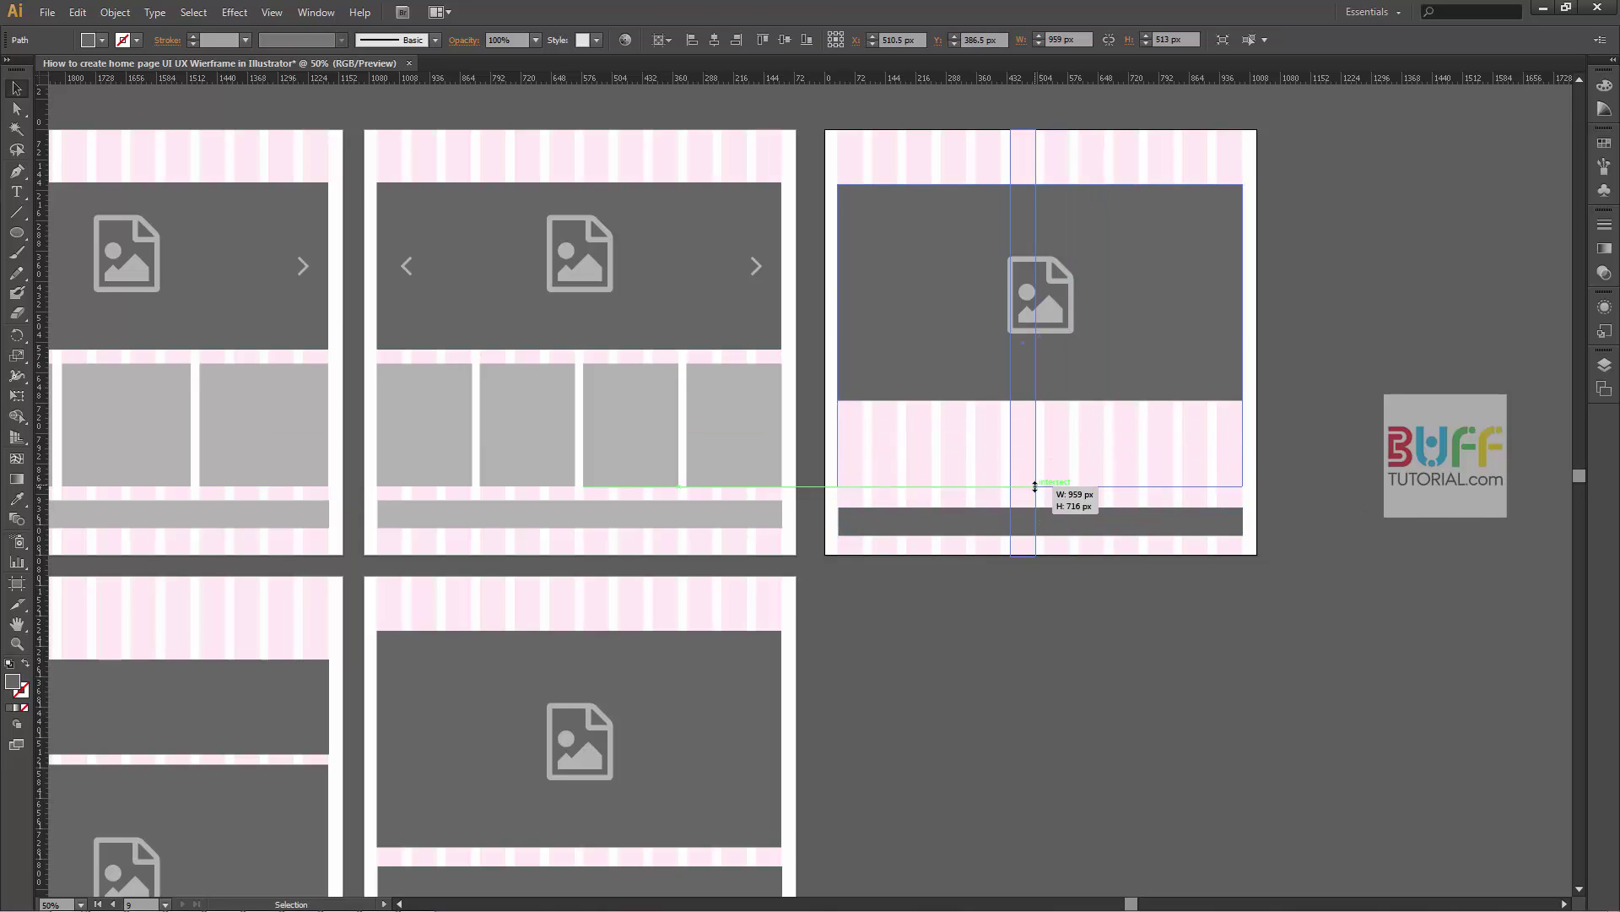
pyautogui.click(1040, 295)
pyautogui.hotkey('shift', 'Down')
pyautogui.hotkey('shift', 'Down')
pyautogui.hotkey('shift', 'Down')
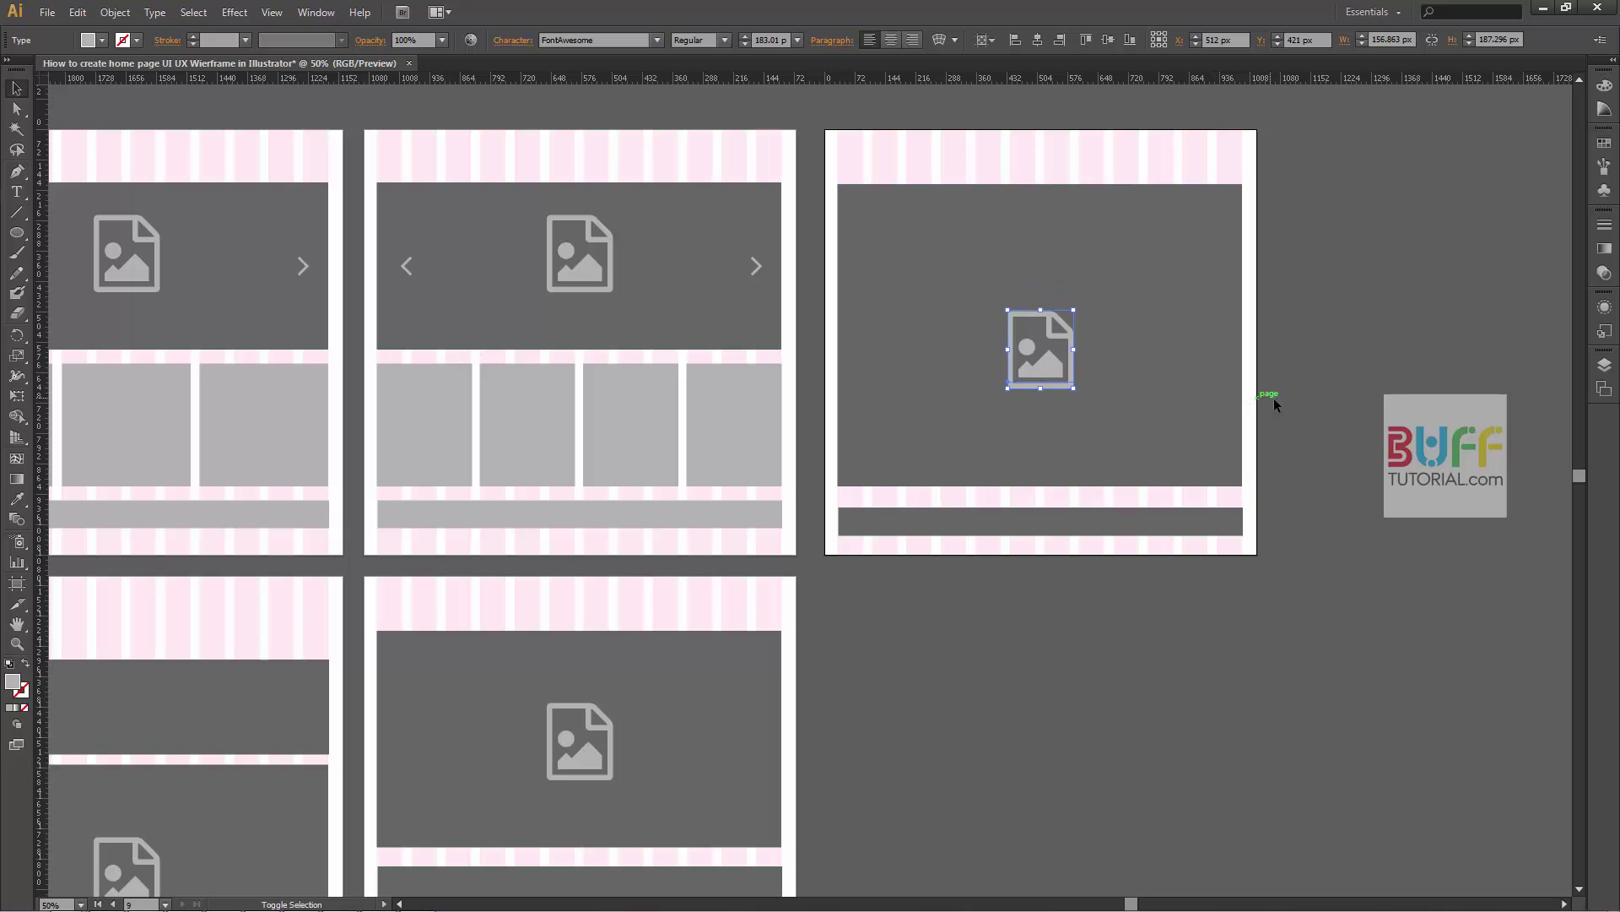
pyautogui.hotkey('shift', 'Up')
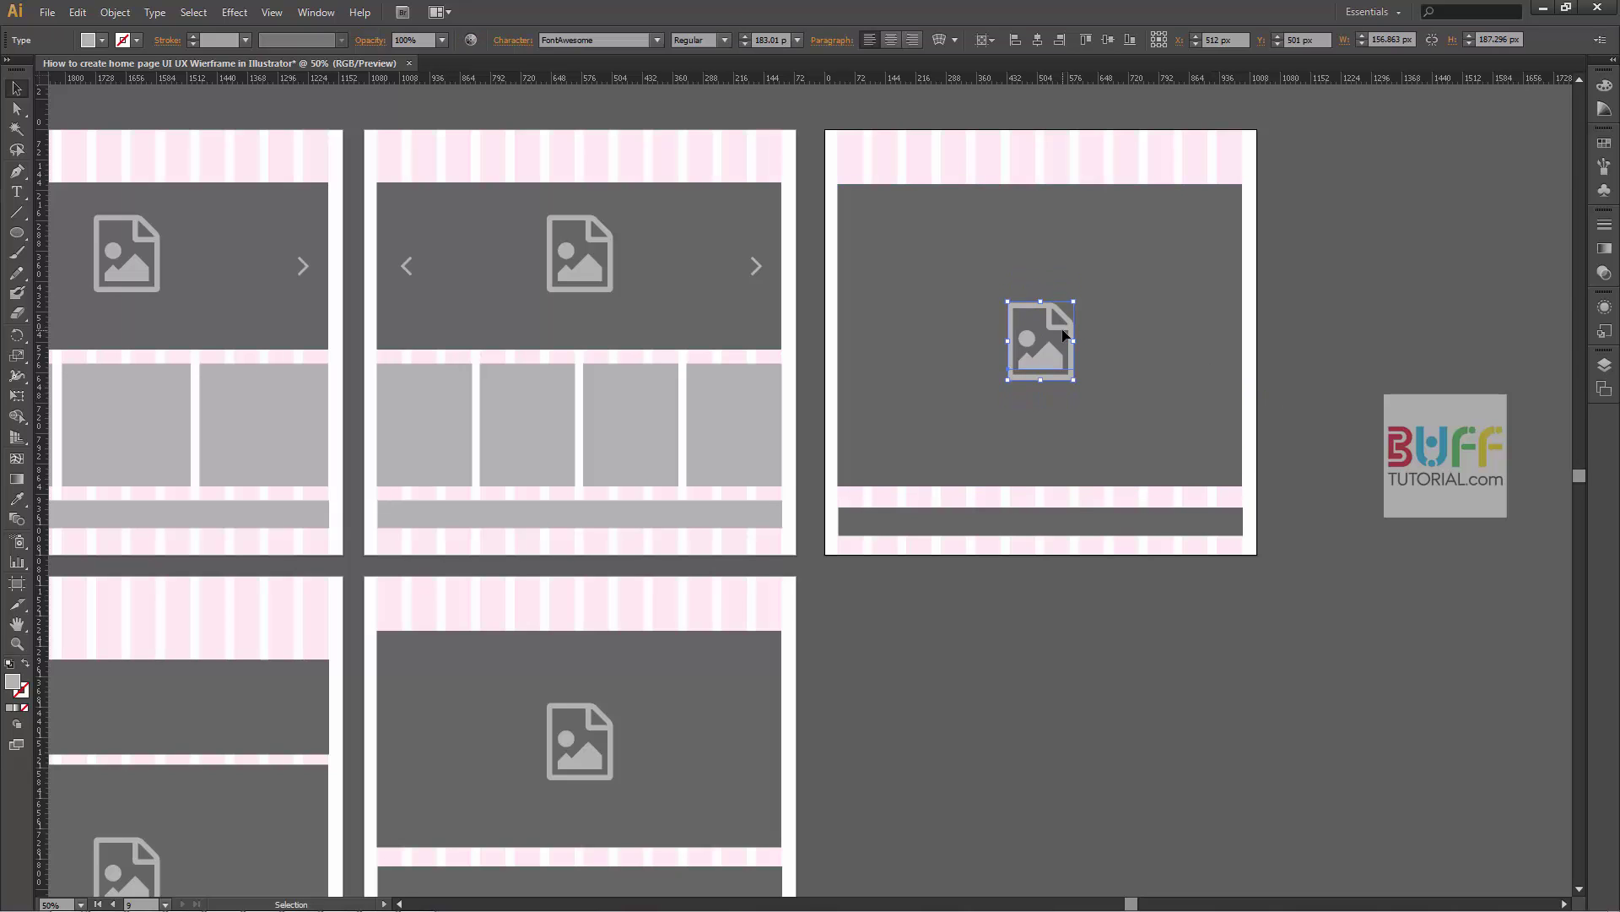
pyautogui.hotkey('ctrl', 'shift', 'a')
# - Alt-copy the third artboard into the empty space below and delete the copy's image icon
pyautogui.scroll(-1, 99, 467)
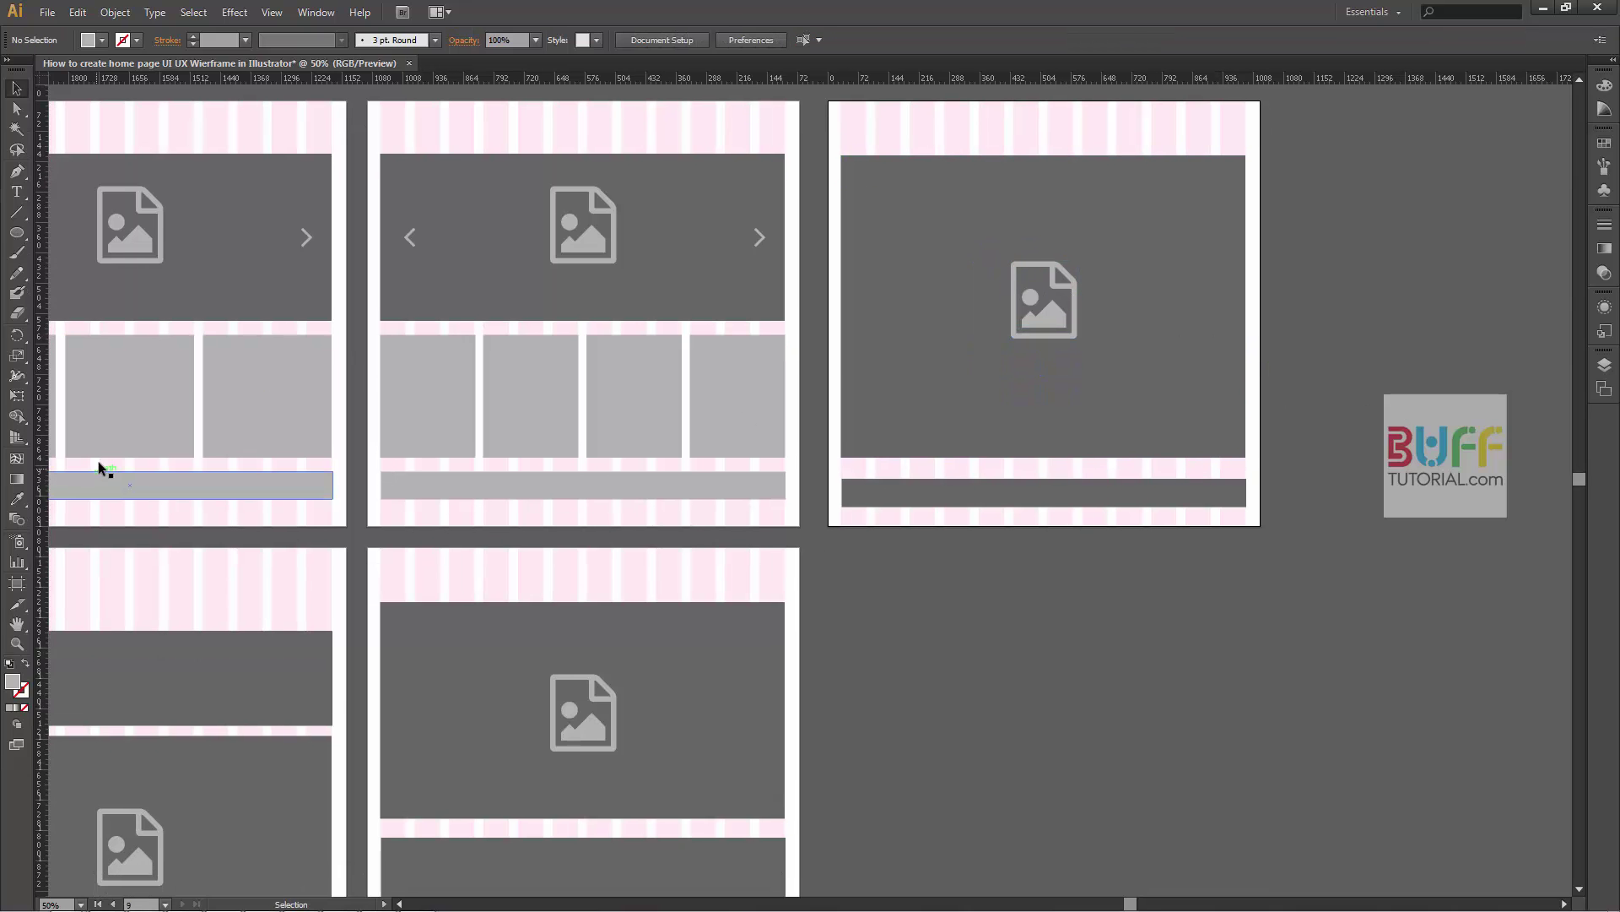
pyautogui.hotkey('shift', 'o')
pyautogui.moveTo(980, 246); pyautogui.dragTo(976, 698)
pyautogui.press('Escape')
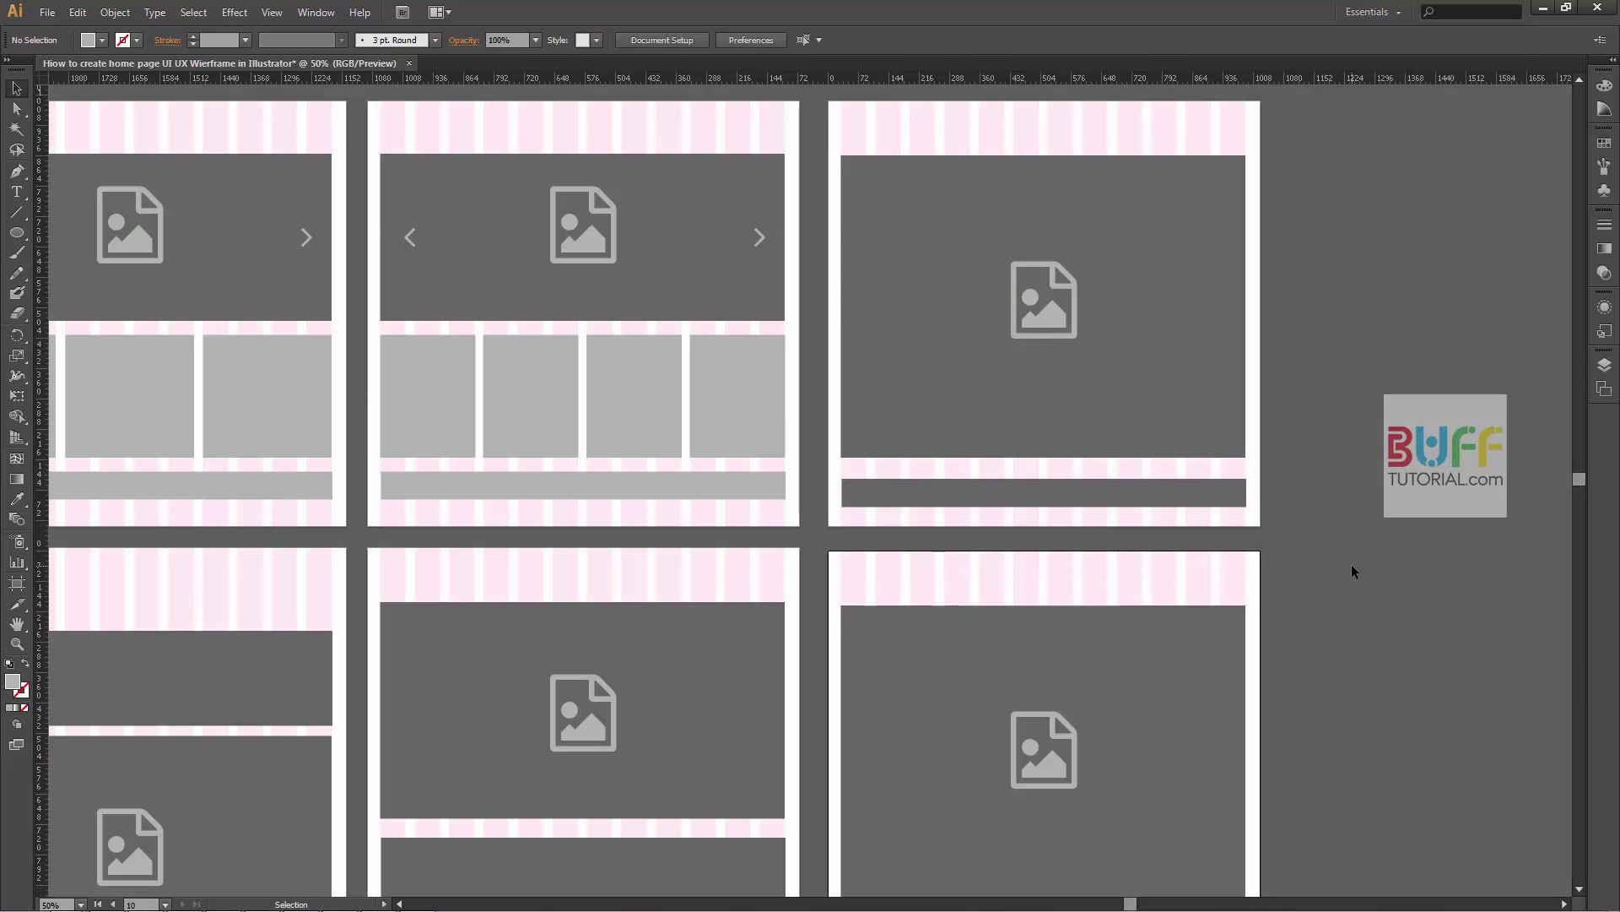
pyautogui.scroll(-5, 1350, 563)
pyautogui.click(1061, 559)
pyautogui.press('Delete')
# - Shorten the new artboard's grey rectangle and copy it below itself as a second dark block
pyautogui.click(1094, 544)
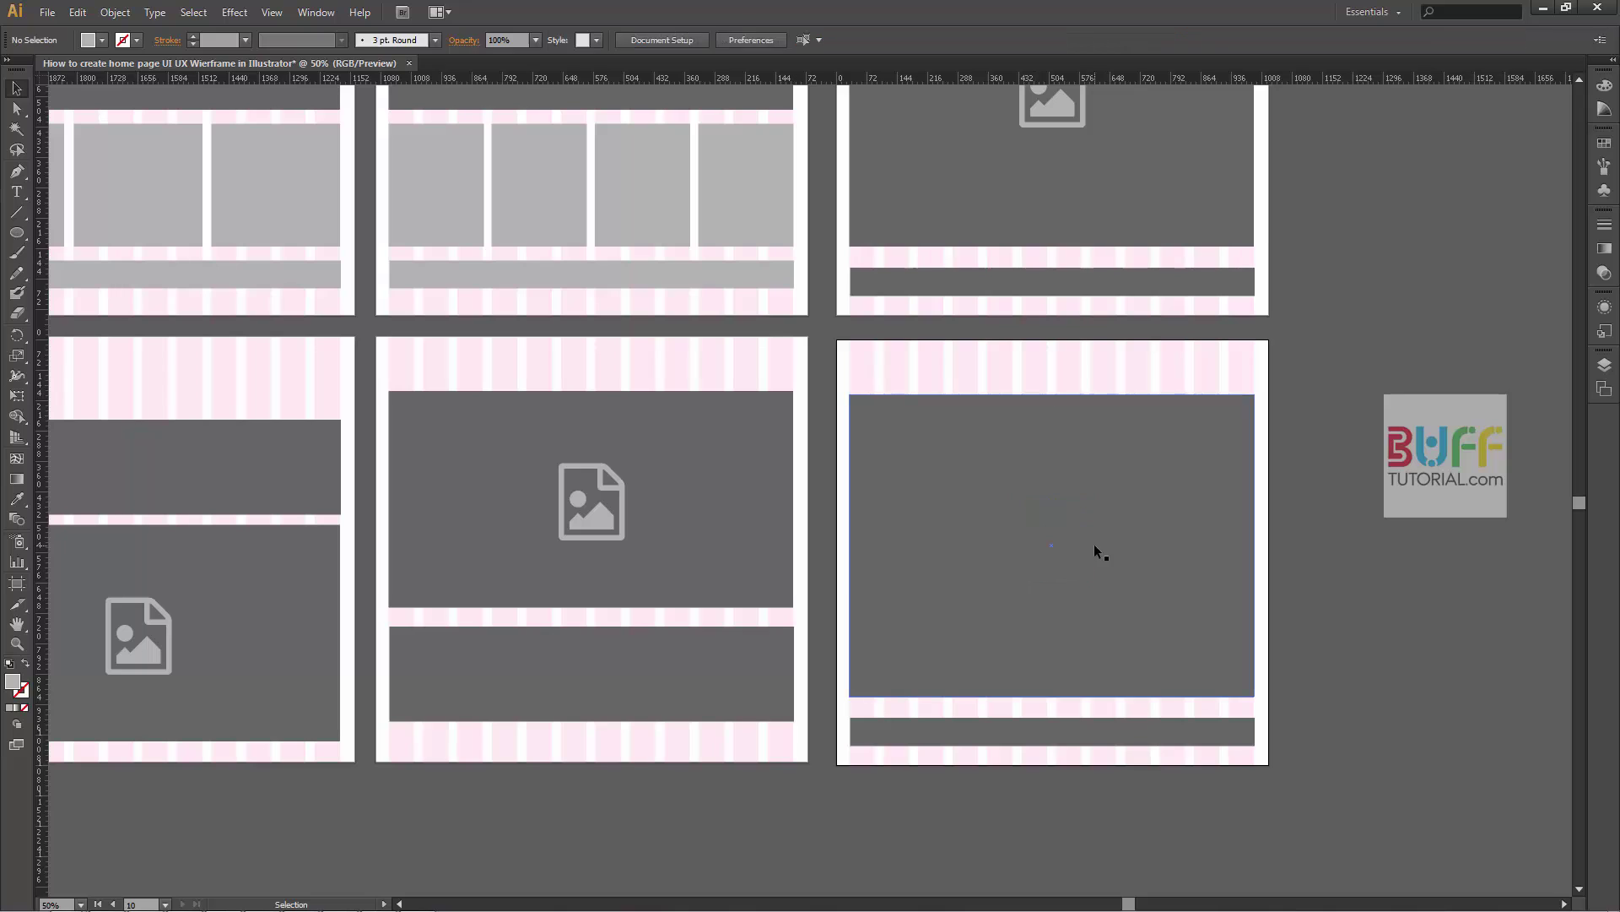
pyautogui.moveTo(1052, 697)
pyautogui.mouseDown()
pyautogui.moveTo(1051, 536)
pyautogui.moveTo(1051, 569)
pyautogui.mouseUp()
pyautogui.moveTo(1061, 430)
pyautogui.mouseDown()
pyautogui.moveTo(1065, 612)
pyautogui.moveTo(1040, 610)
pyautogui.moveTo(1061, 642)
pyautogui.moveTo(1060, 624)
pyautogui.mouseUp()
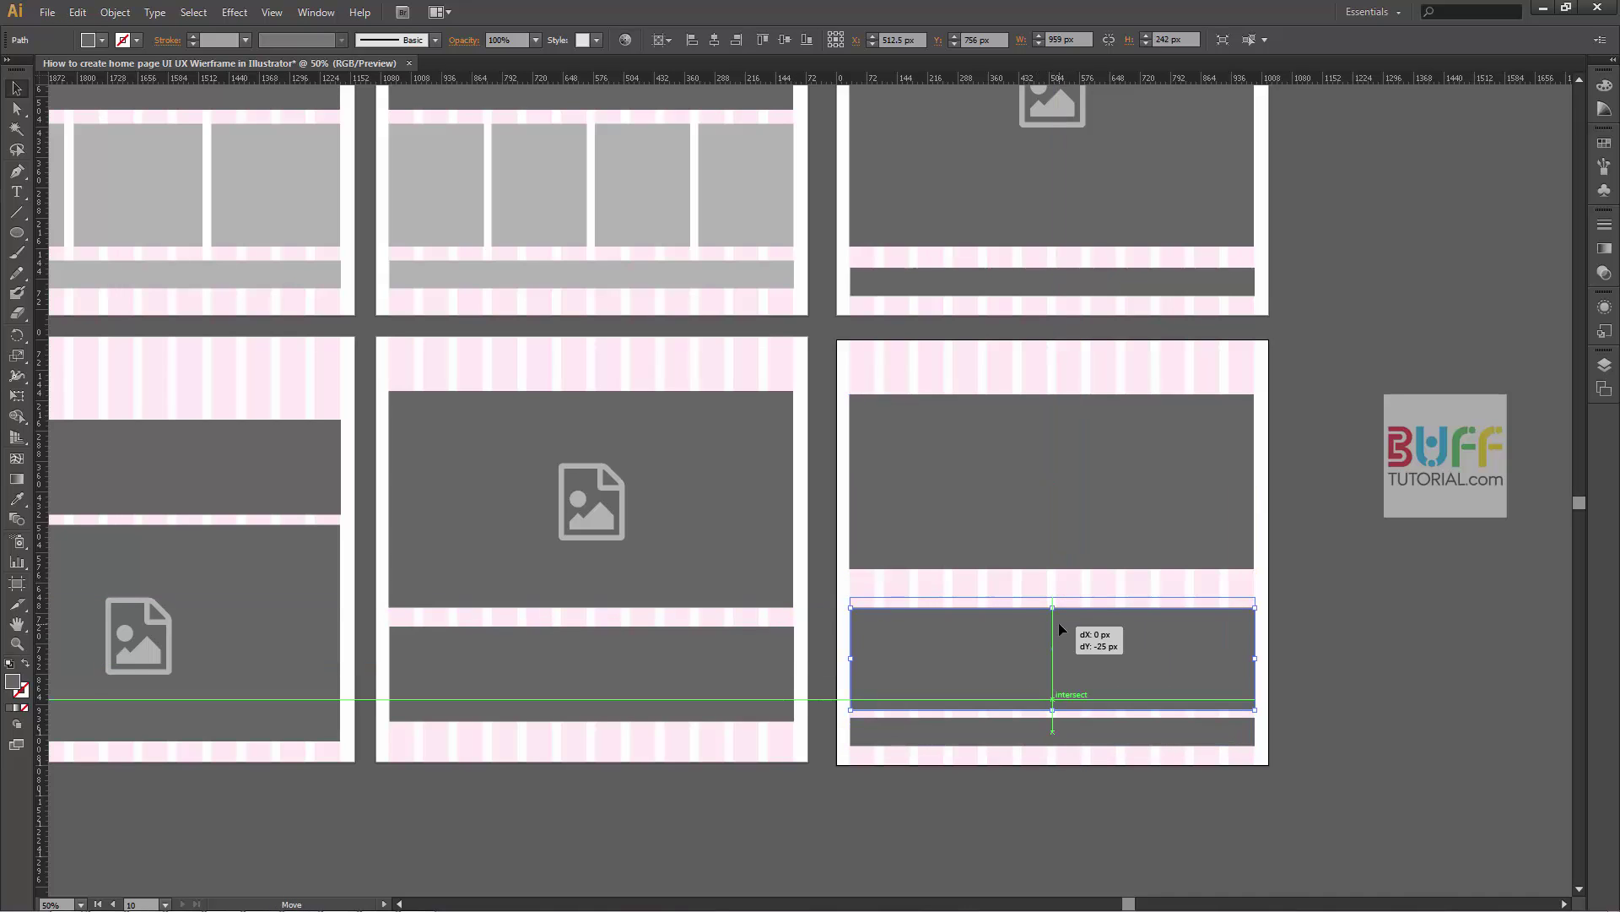
pyautogui.click(1318, 518)
pyautogui.press('super')
pyautogui.click(1236, 498)
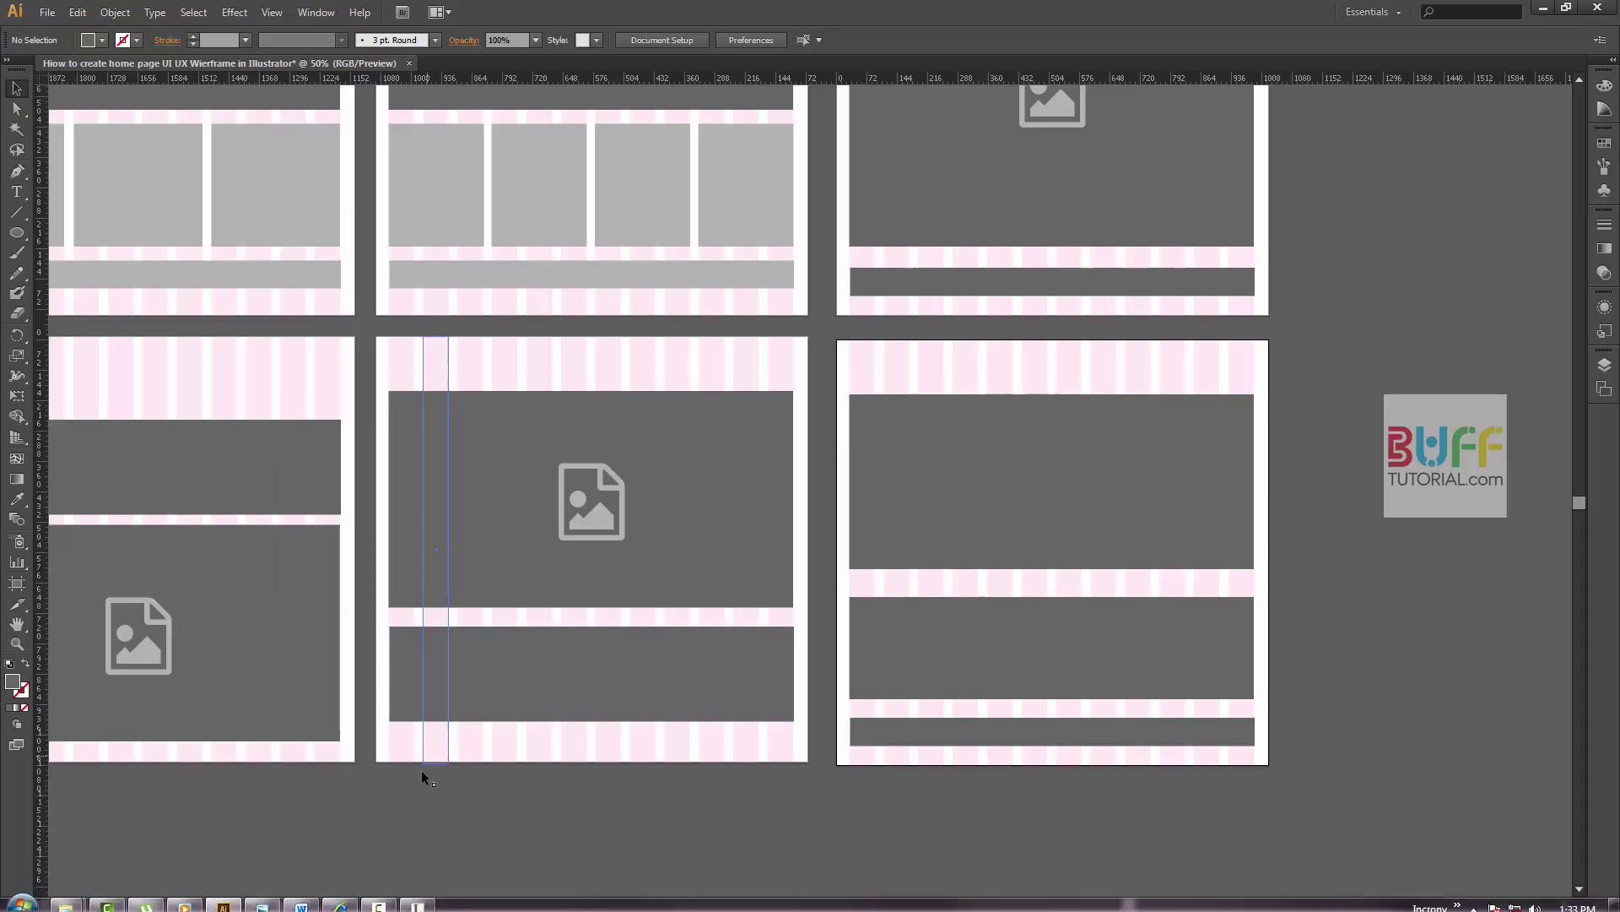
# - Search the Font Awesome cheatsheet for 'play' and copy the fa-play-circle icon
pyautogui.click(341, 904)
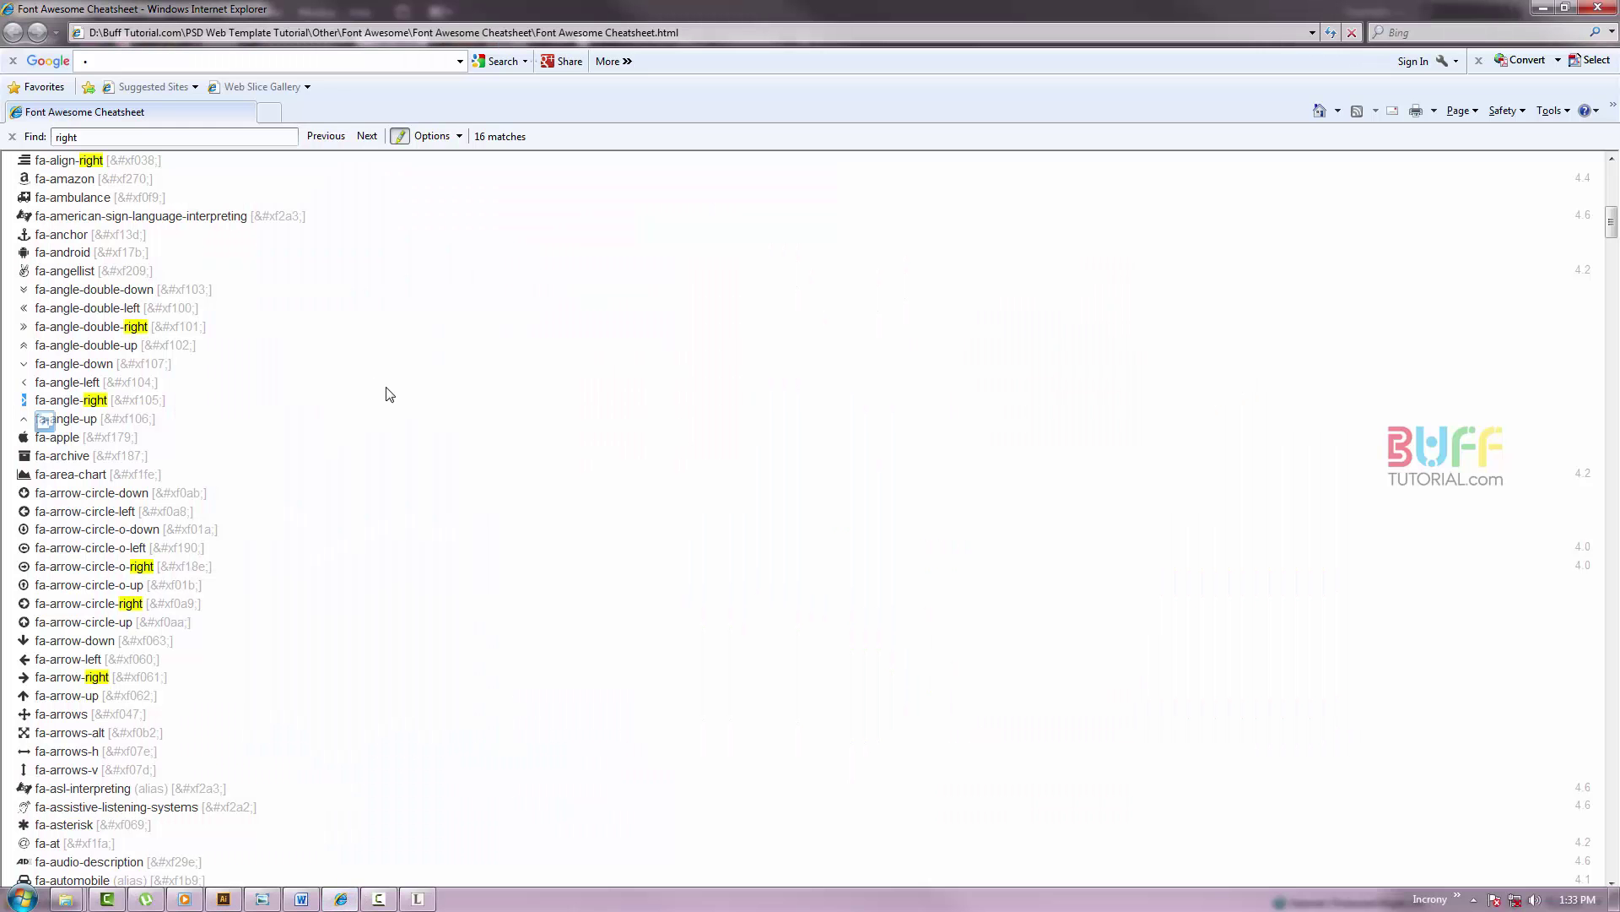
pyautogui.write('play')
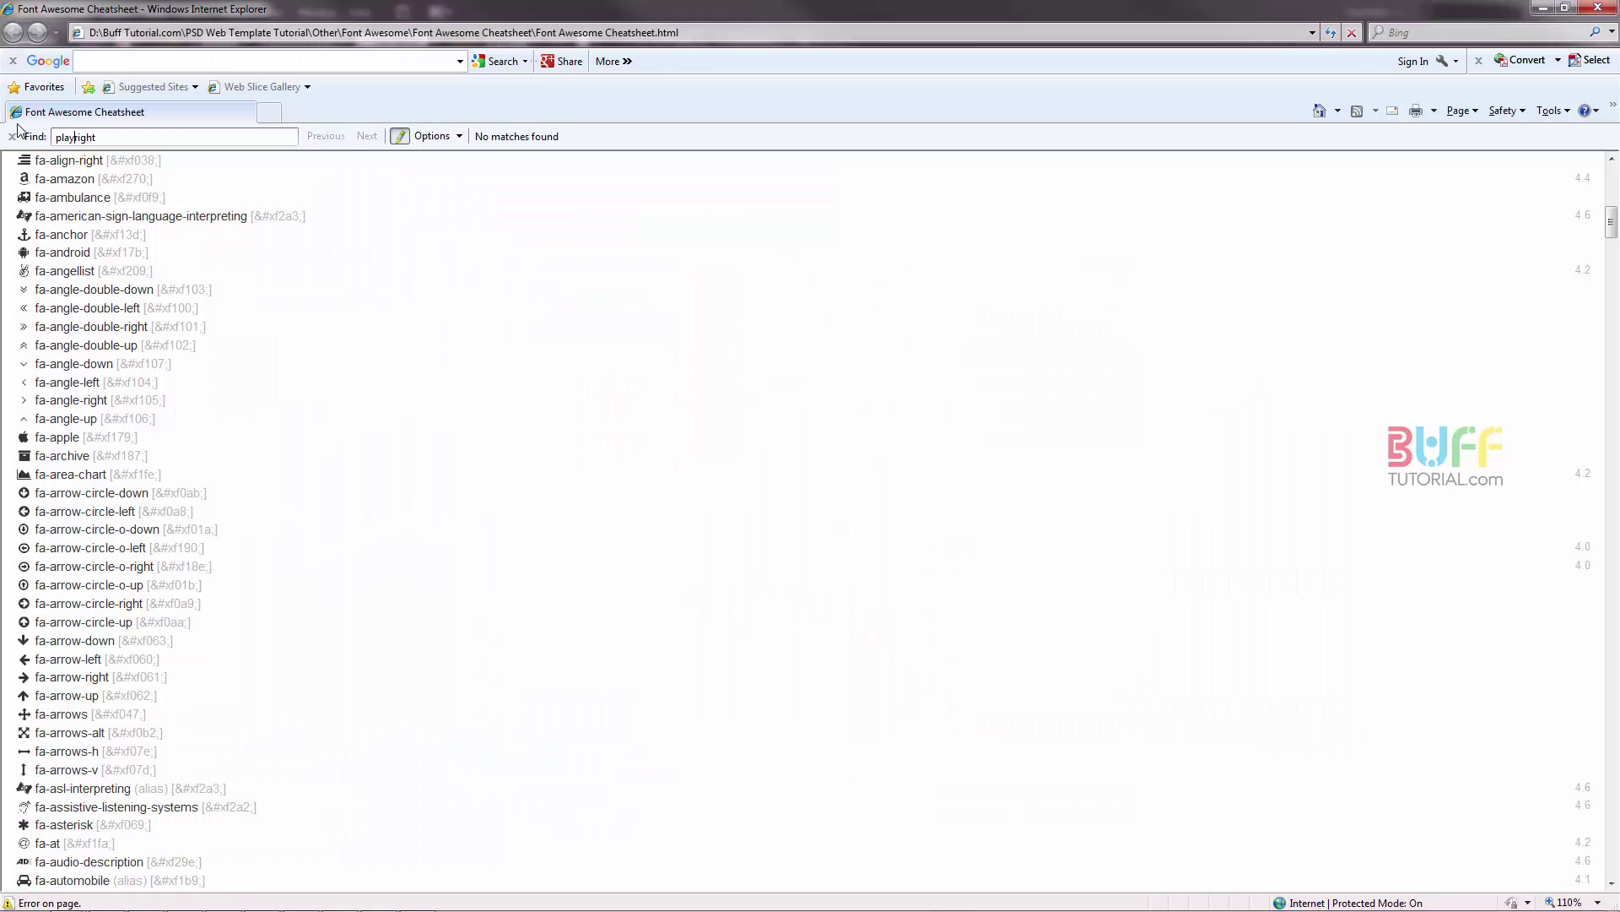
pyautogui.write('ay')
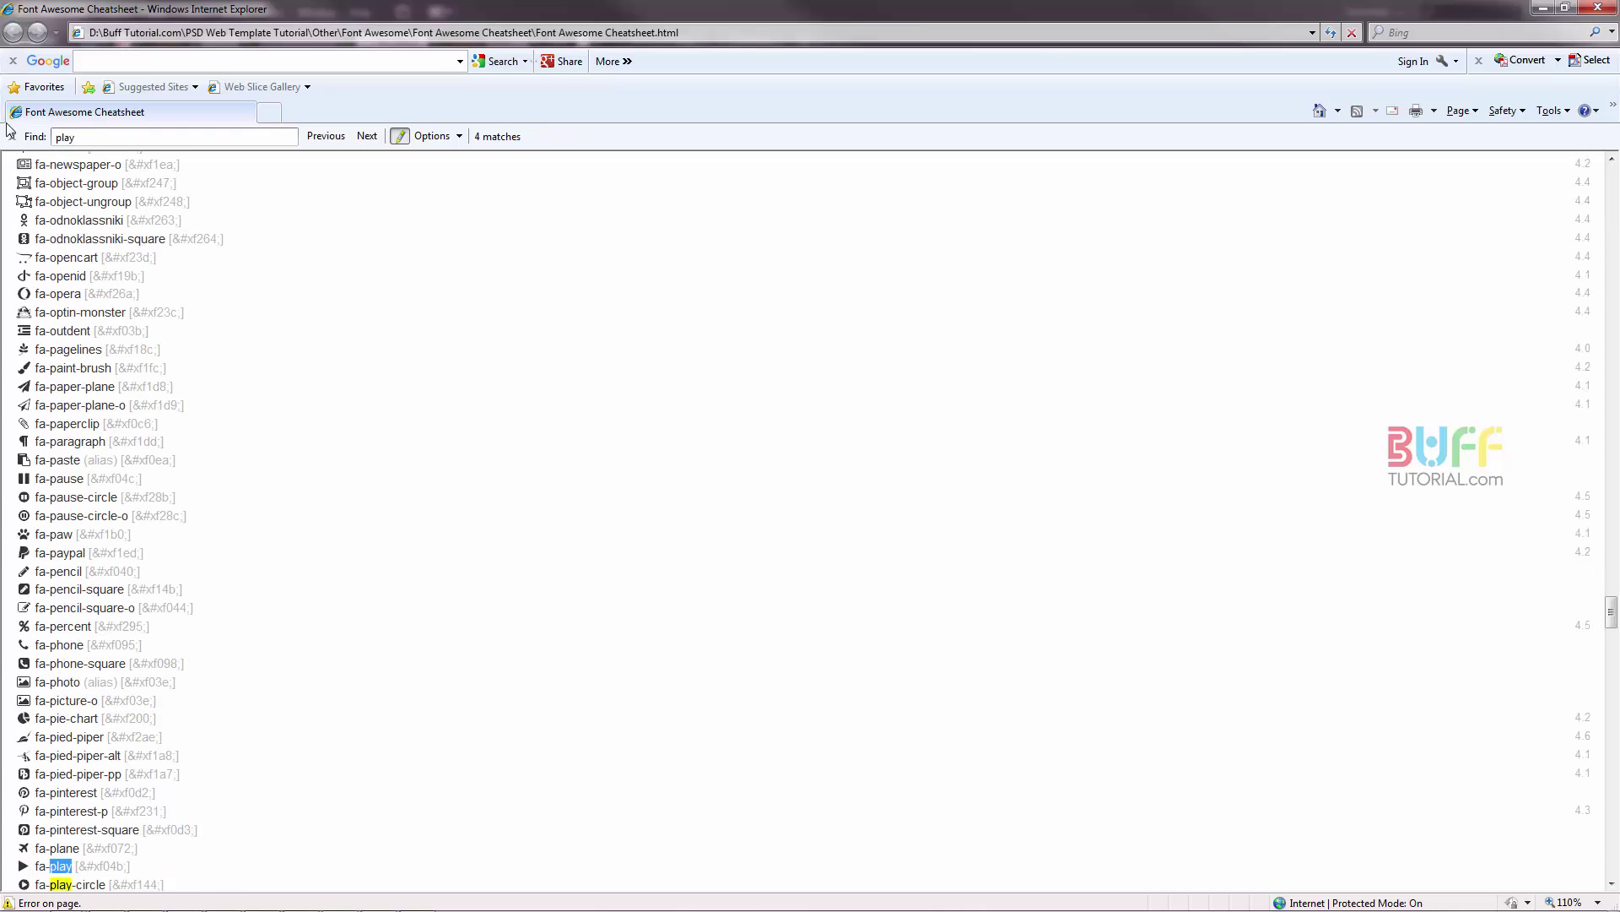
pyautogui.scroll(-3, 46, 658)
pyautogui.click(26, 663)
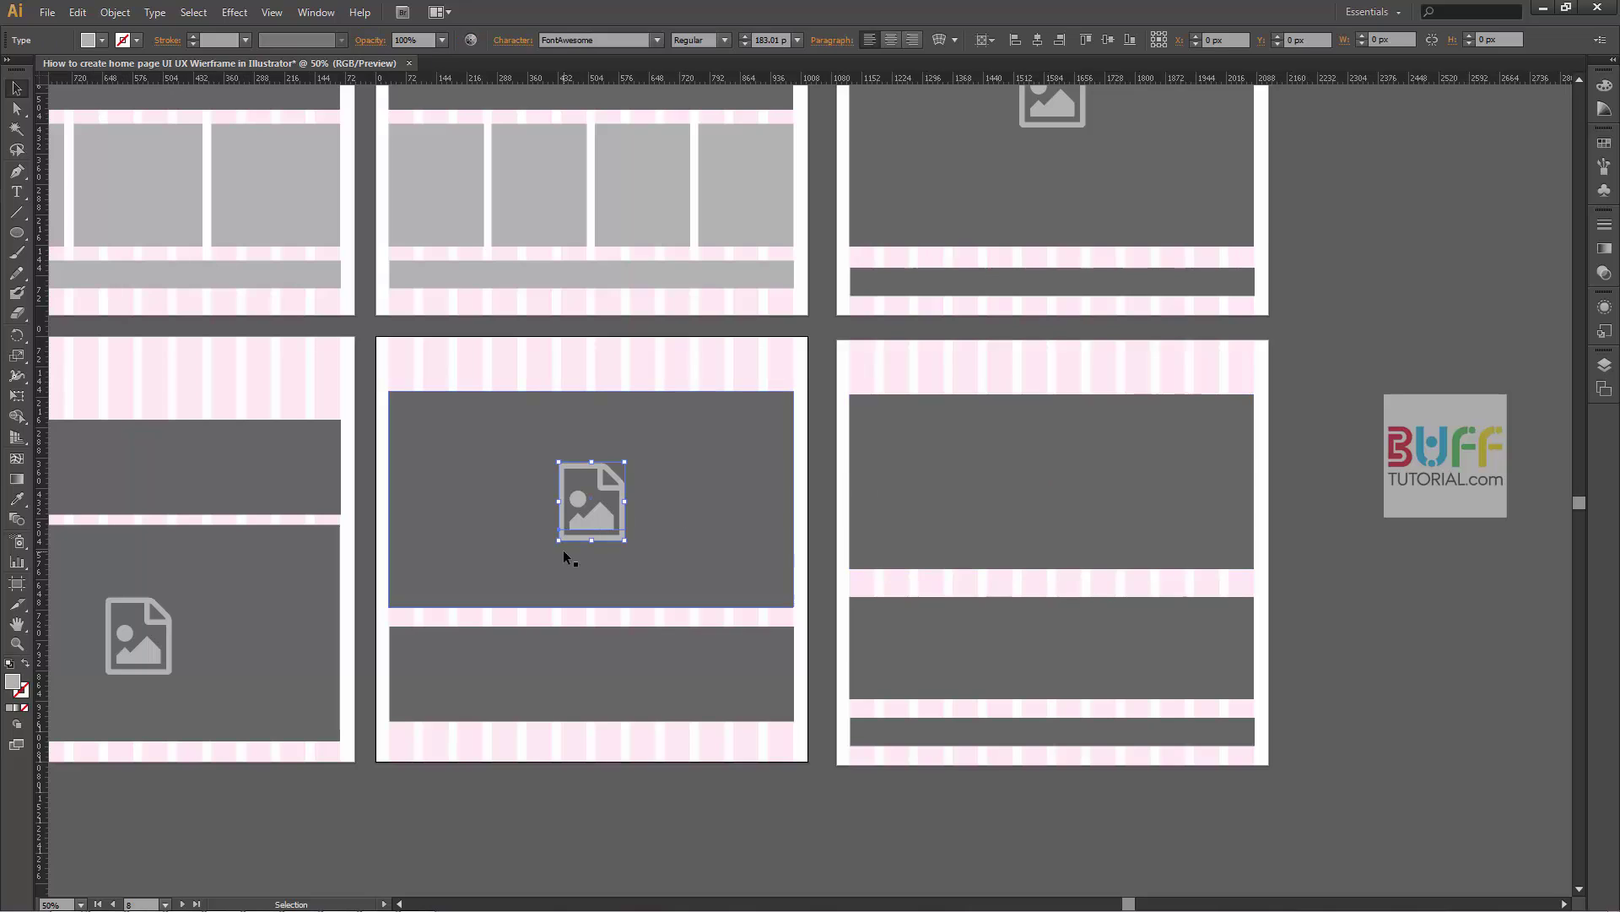
# - Copy an image icon beside the artboards and swap its glyph for the pasted play-circle icon
pyautogui.moveTo(564, 550); pyautogui.dragTo(1004, 522)
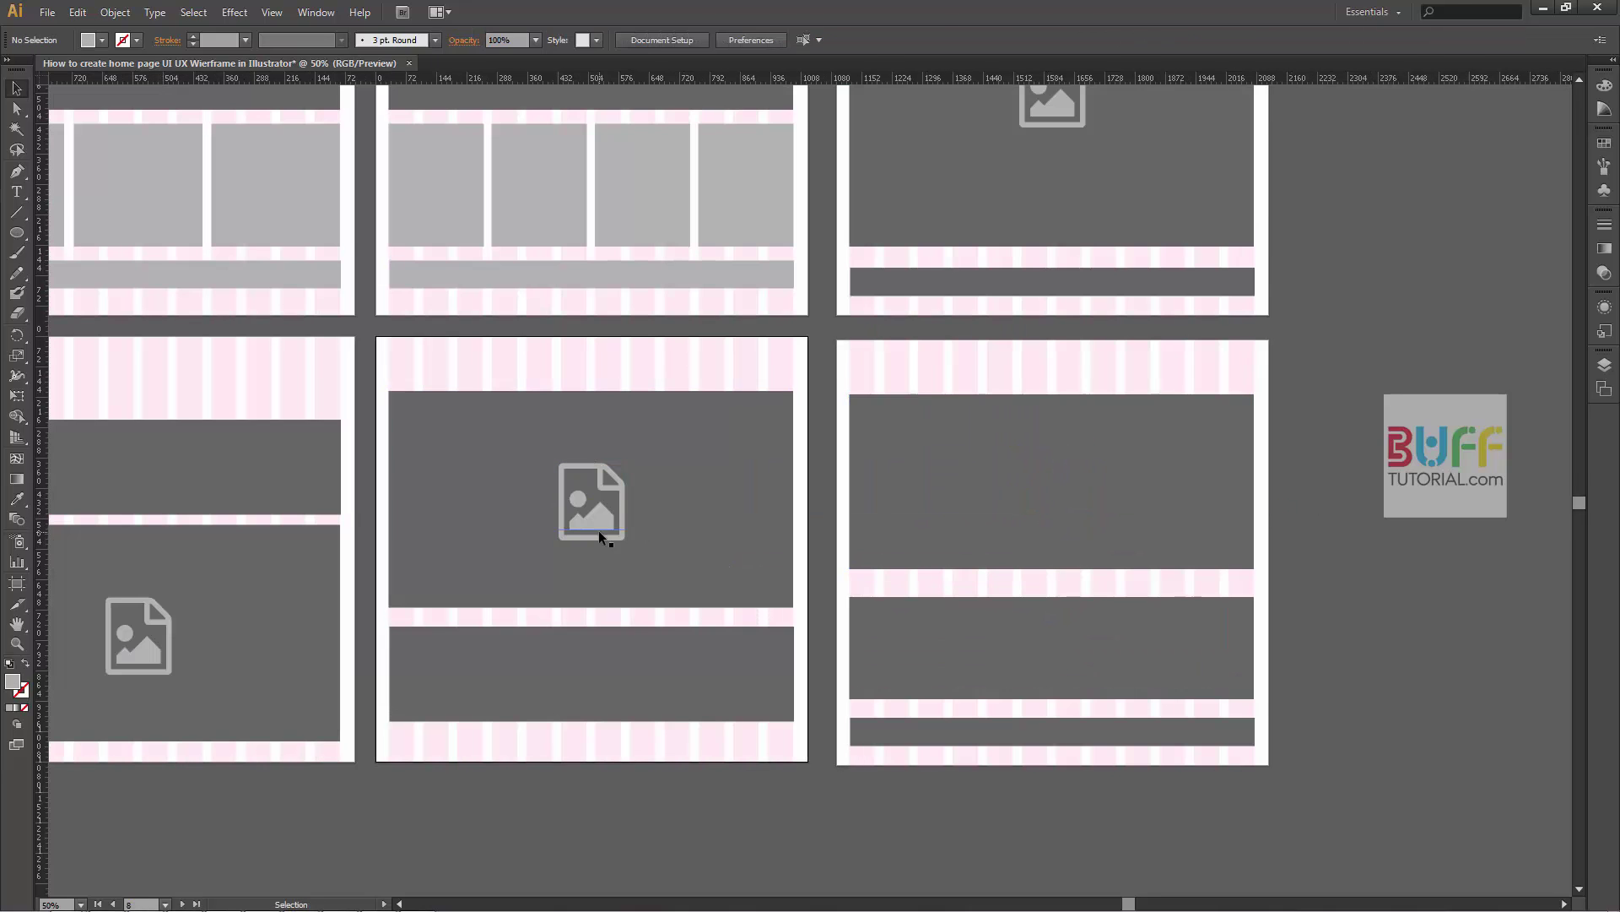
pyautogui.moveTo(599, 533); pyautogui.dragTo(1327, 527)
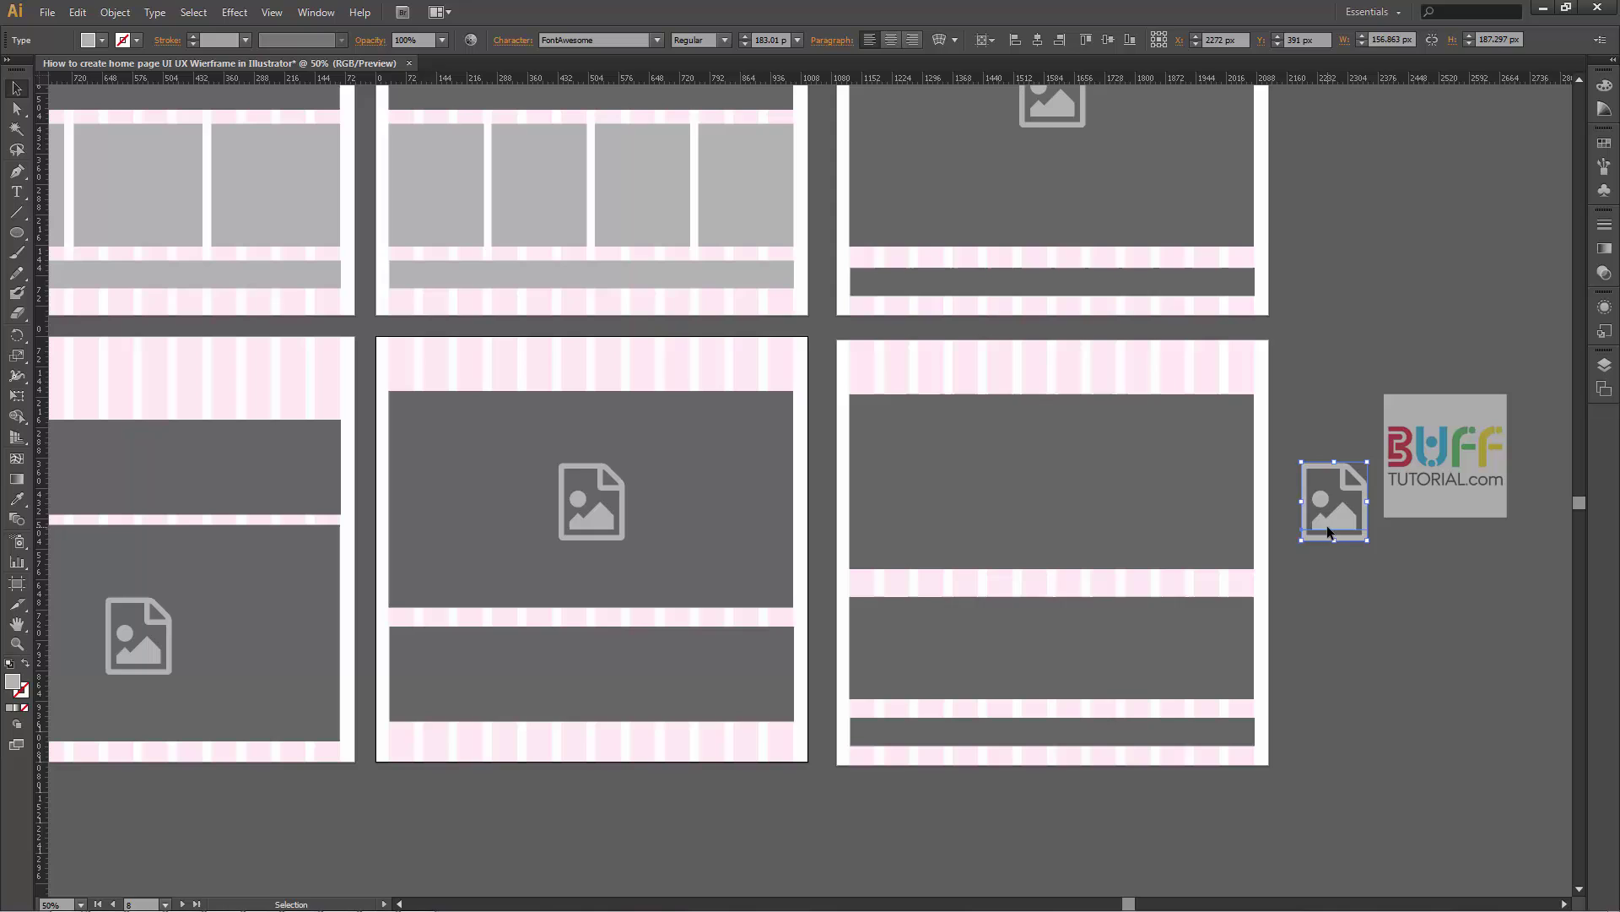
pyautogui.doubleClick(1326, 525)
pyautogui.hotkey('ctrl', 'v')
pyautogui.click(19, 86)
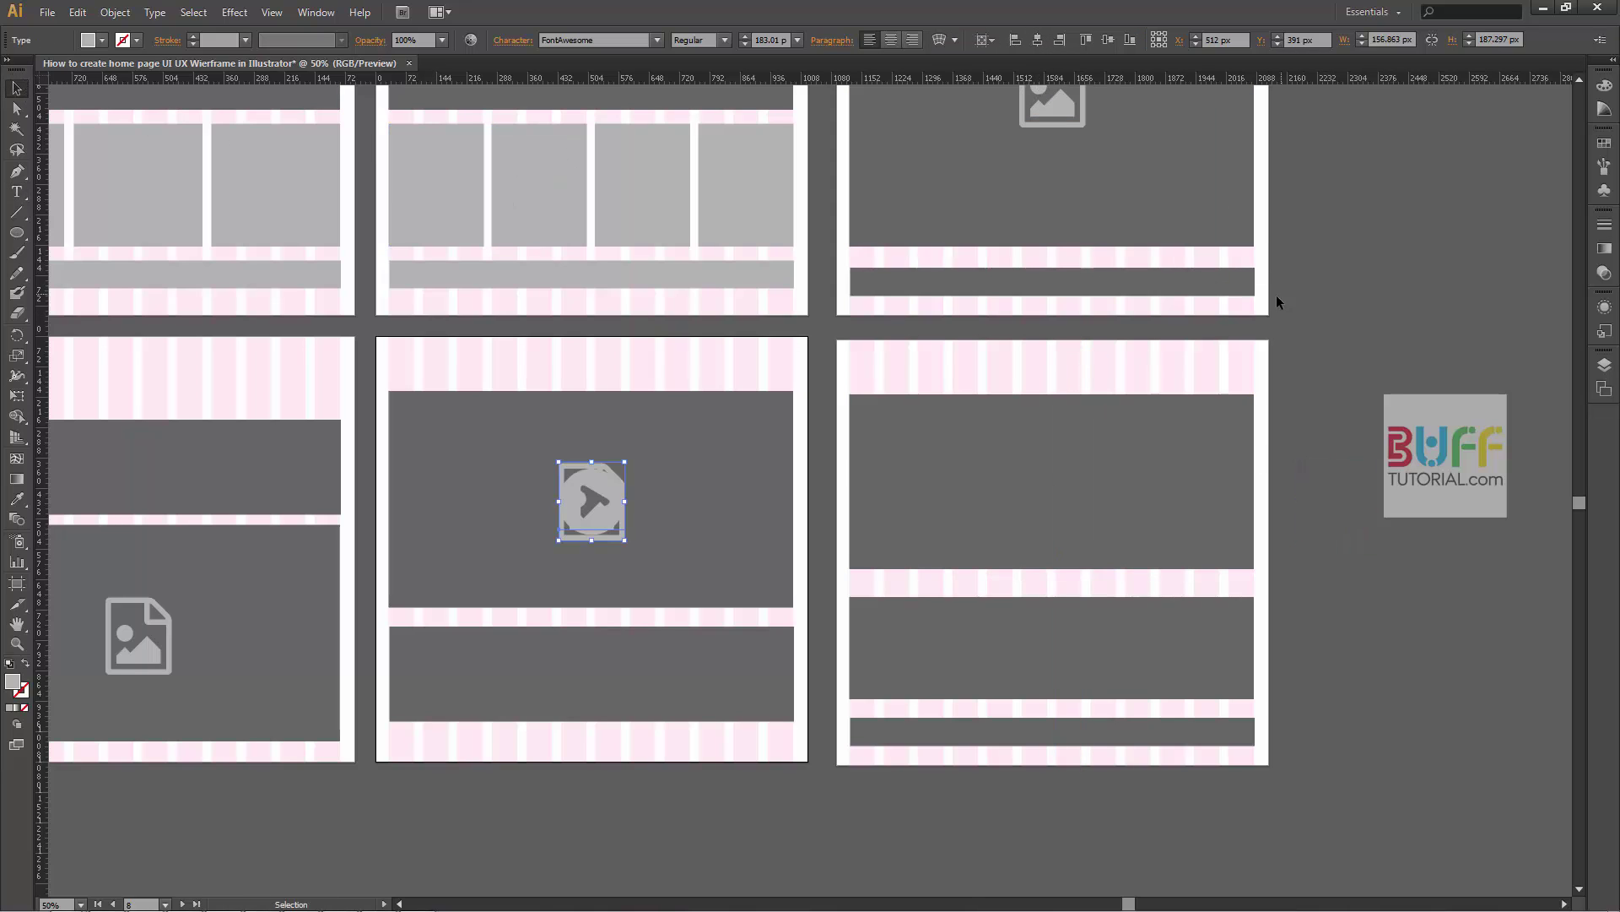
# - Move the play-circle icon into the lower-right artboard's image area and nudge it up twice
pyautogui.moveTo(1333, 500); pyautogui.dragTo(1052, 497)
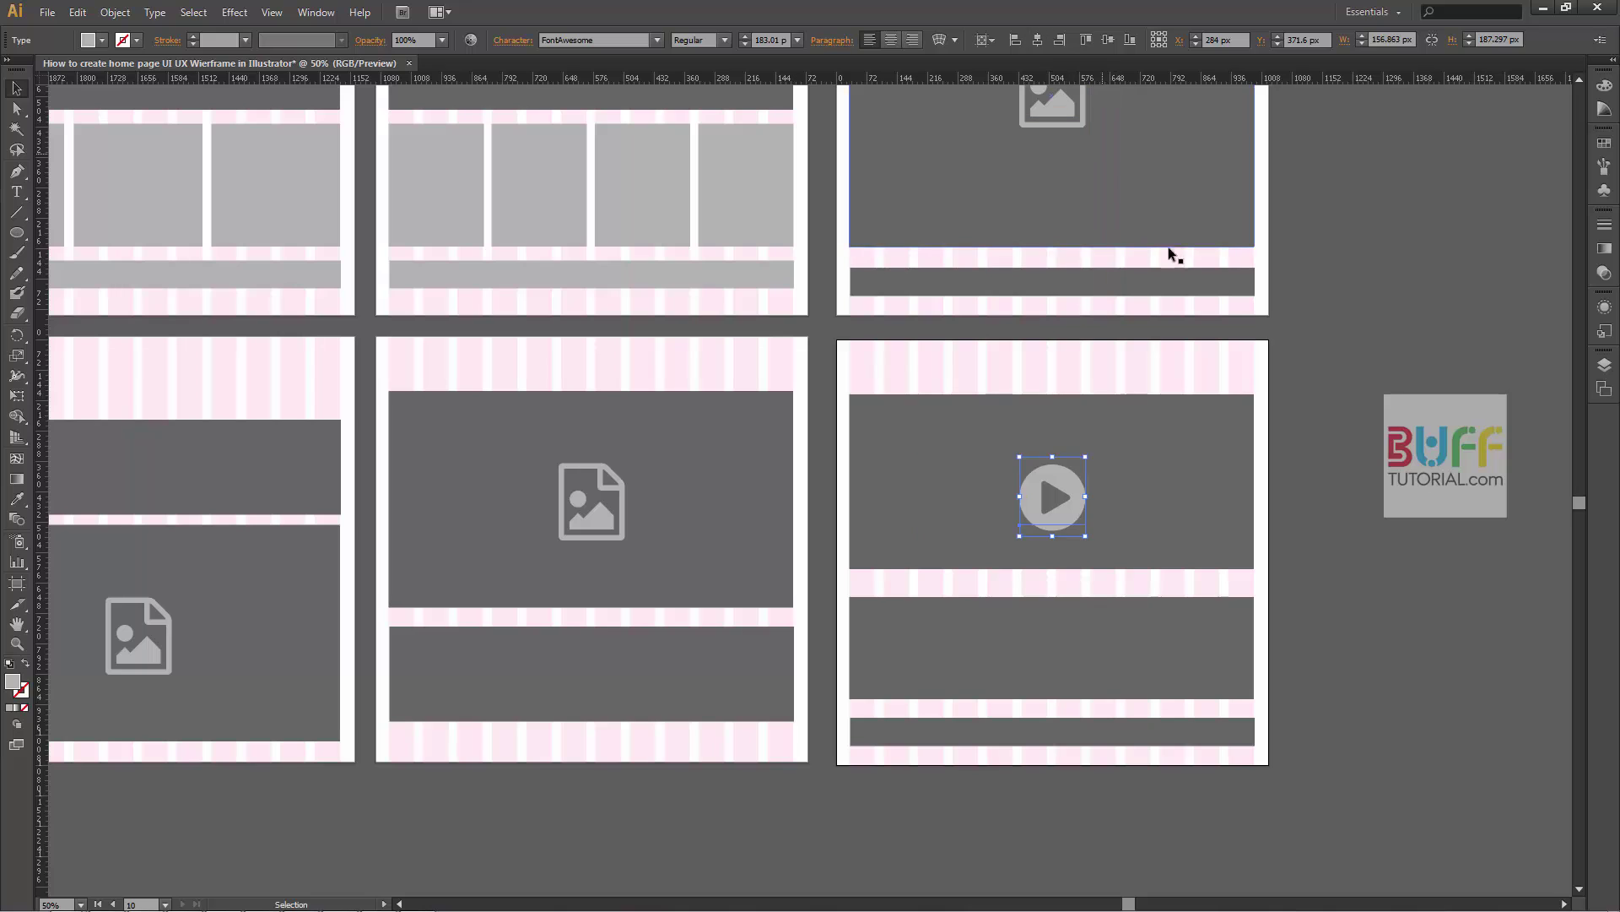
pyautogui.hotkey('ctrl', 'shift', 'a')
pyautogui.click(1082, 508)
pyautogui.hotkey('shift', 'Up')
pyautogui.hotkey('shift', 'Up')
pyautogui.hotkey('shift', 'Up')
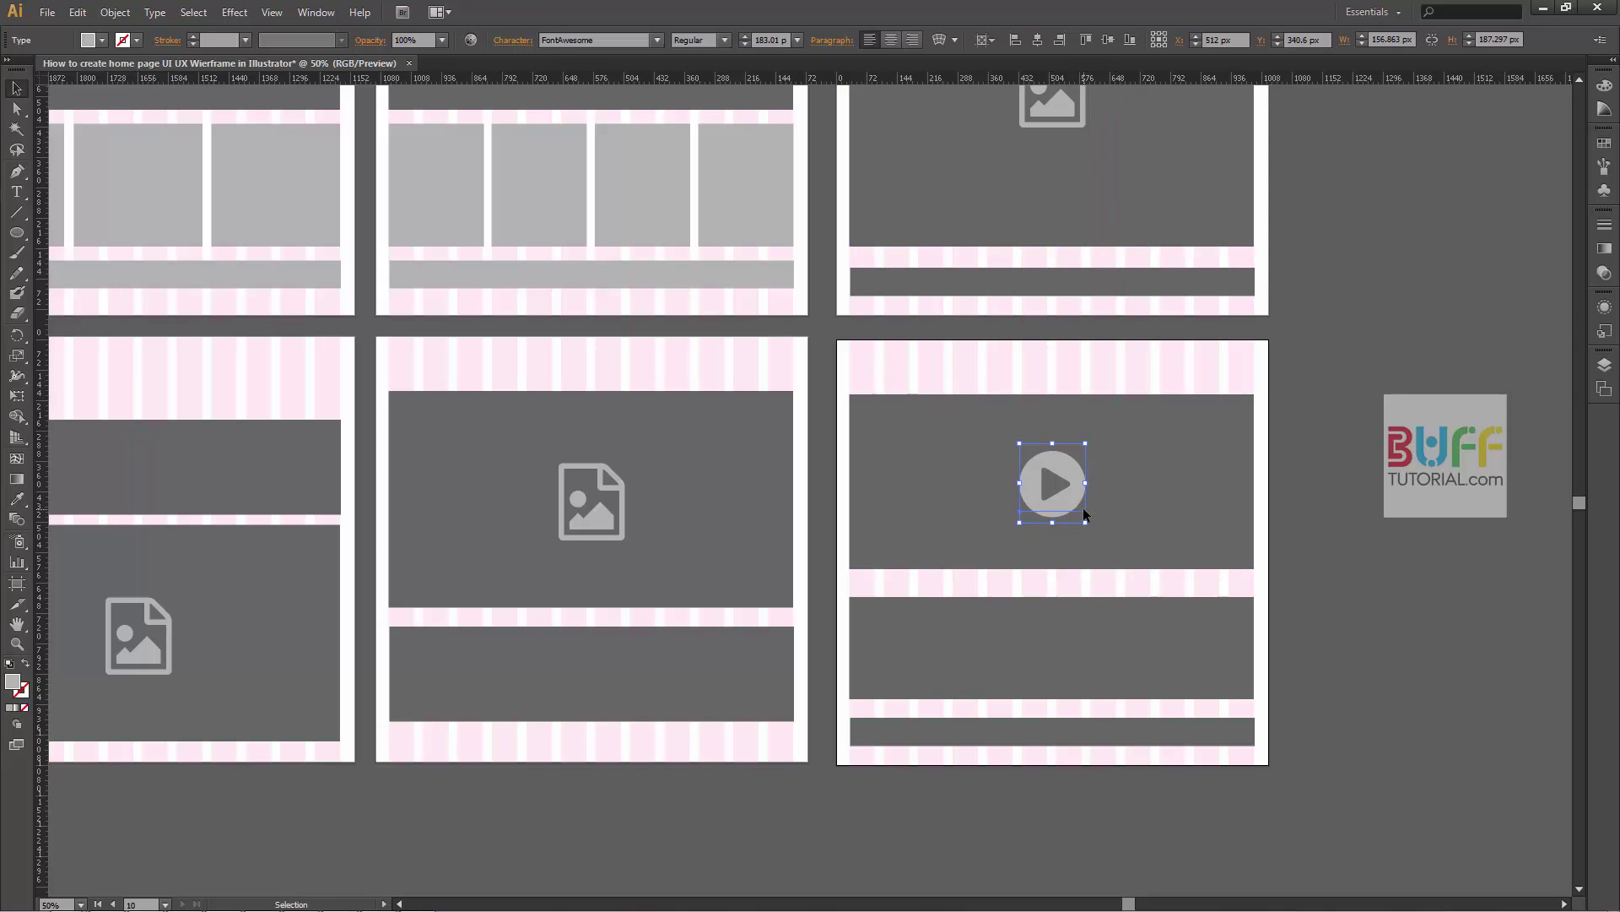
pyautogui.hotkey('shift', 'Up')
pyautogui.click(1359, 430)
pyautogui.moveTo(1359, 430); pyautogui.dragTo(1114, 459)
pyautogui.scroll(-1, 1114, 460)
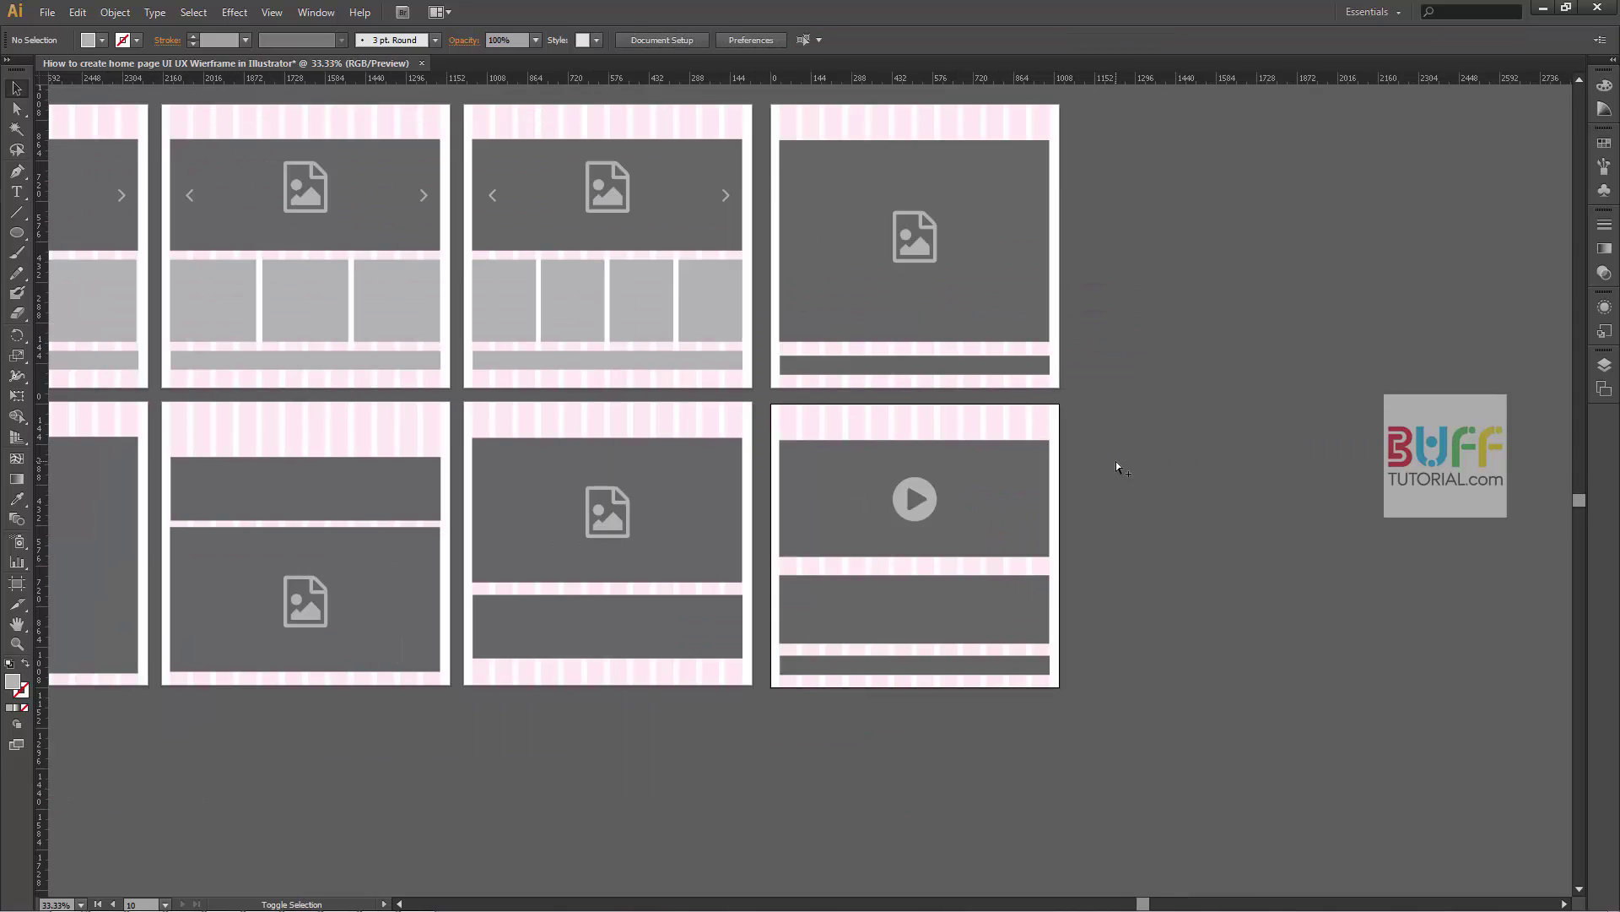
pyautogui.scroll(-1, 1116, 461)
pyautogui.moveTo(856, 382); pyautogui.dragTo(887, 397)
# - Duplicate the three-thumbnail carousel artboard to the top row's end, with a play-circle glyph
pyautogui.click(22, 583)
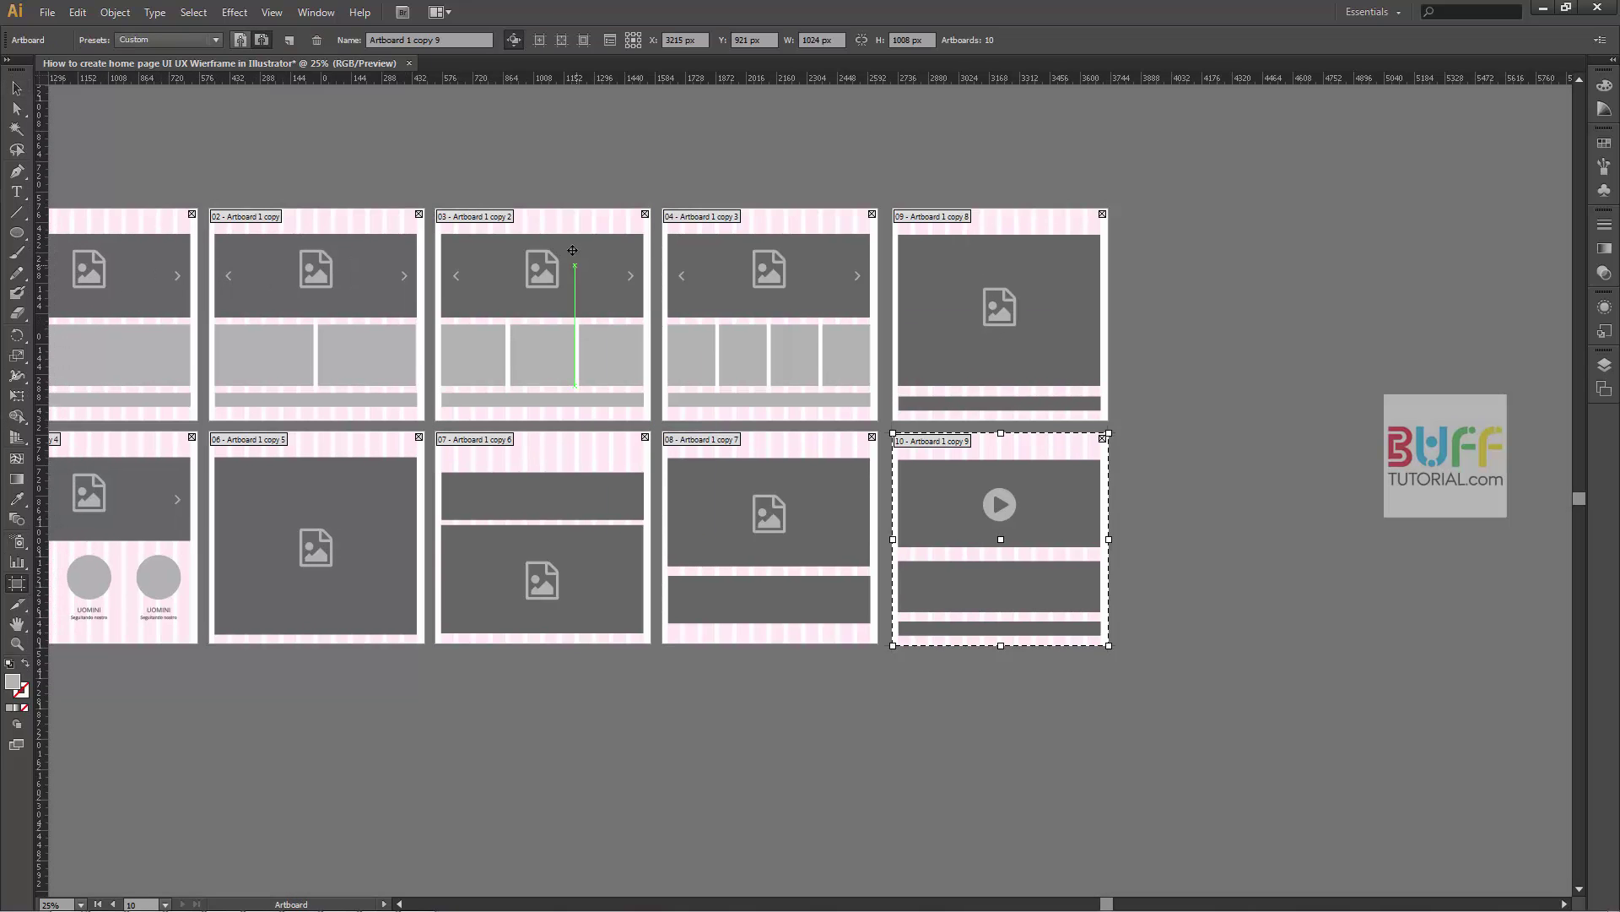
pyautogui.moveTo(538, 221); pyautogui.dragTo(1224, 219)
pyautogui.press('v')
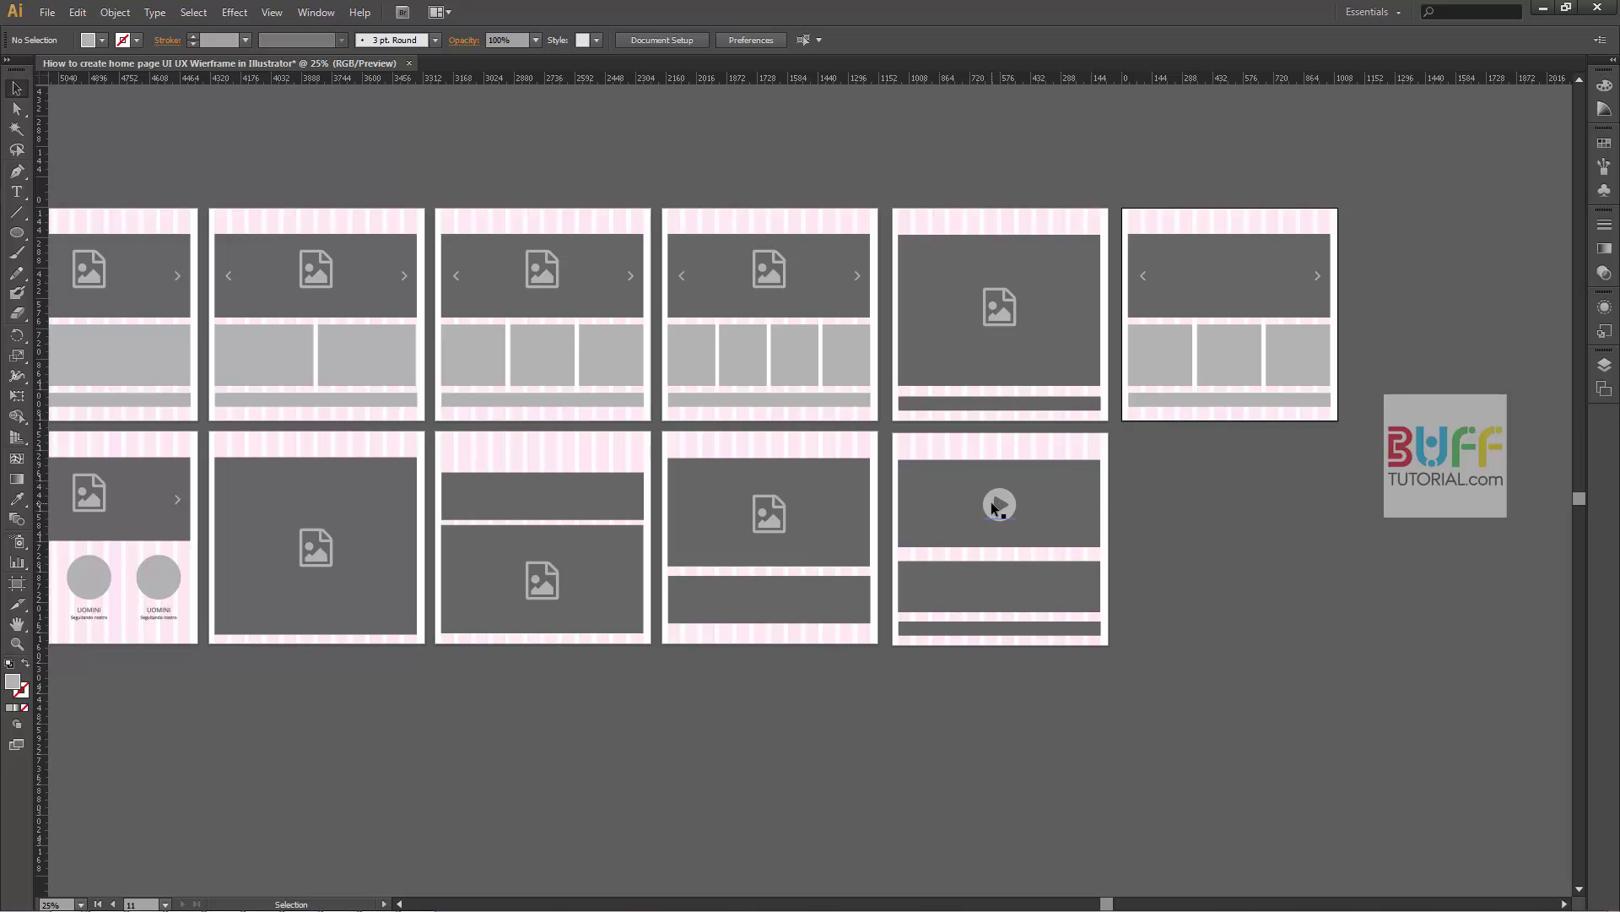
pyautogui.hotkey('ctrl', 'shift', 'v')
pyautogui.press('t')
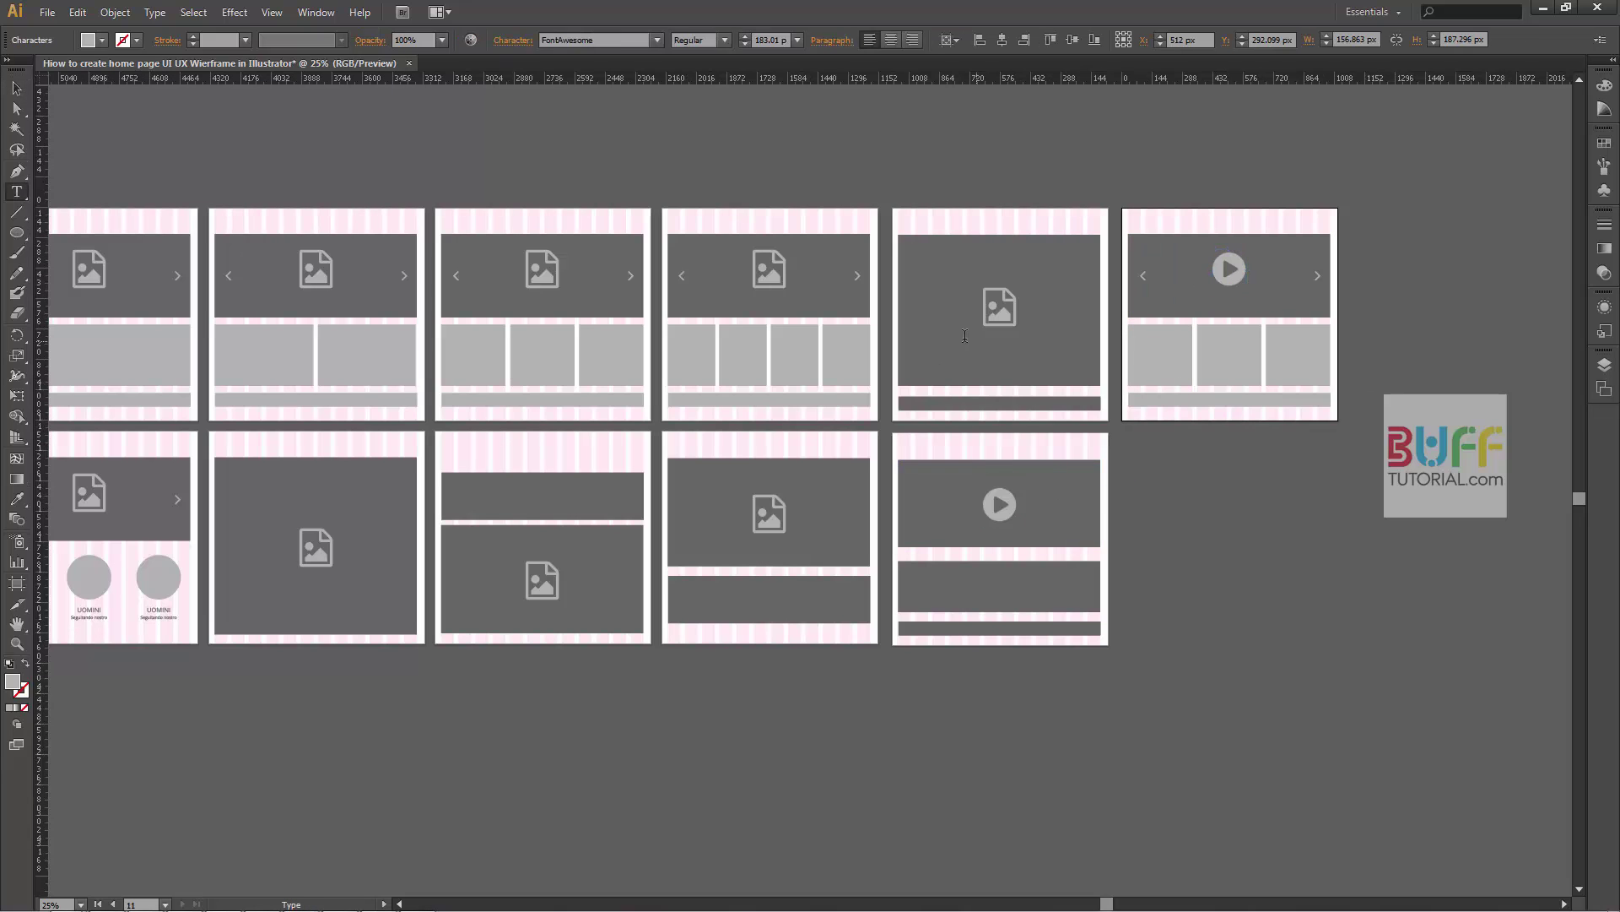
pyautogui.press('Escape')
pyautogui.click(1447, 398)
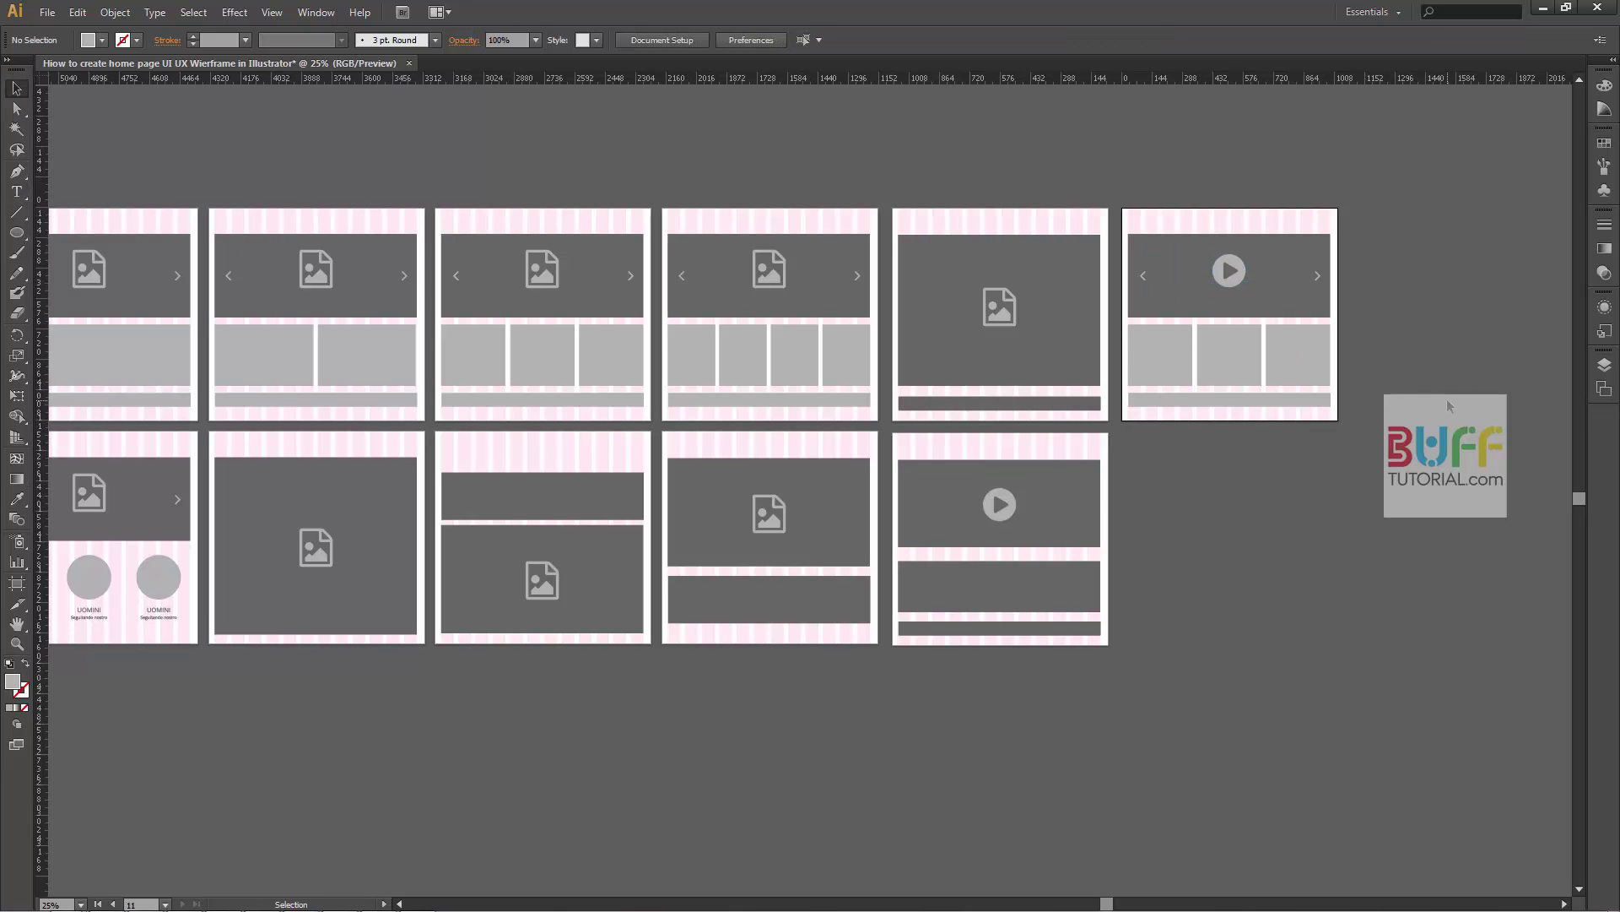
# - Duplicate the four-thumbnail carousel artboard into the empty slot with a play icon, then zoom out
pyautogui.click(17, 584)
pyautogui.moveTo(701, 218); pyautogui.dragTo(1163, 440)
pyautogui.press('Escape')
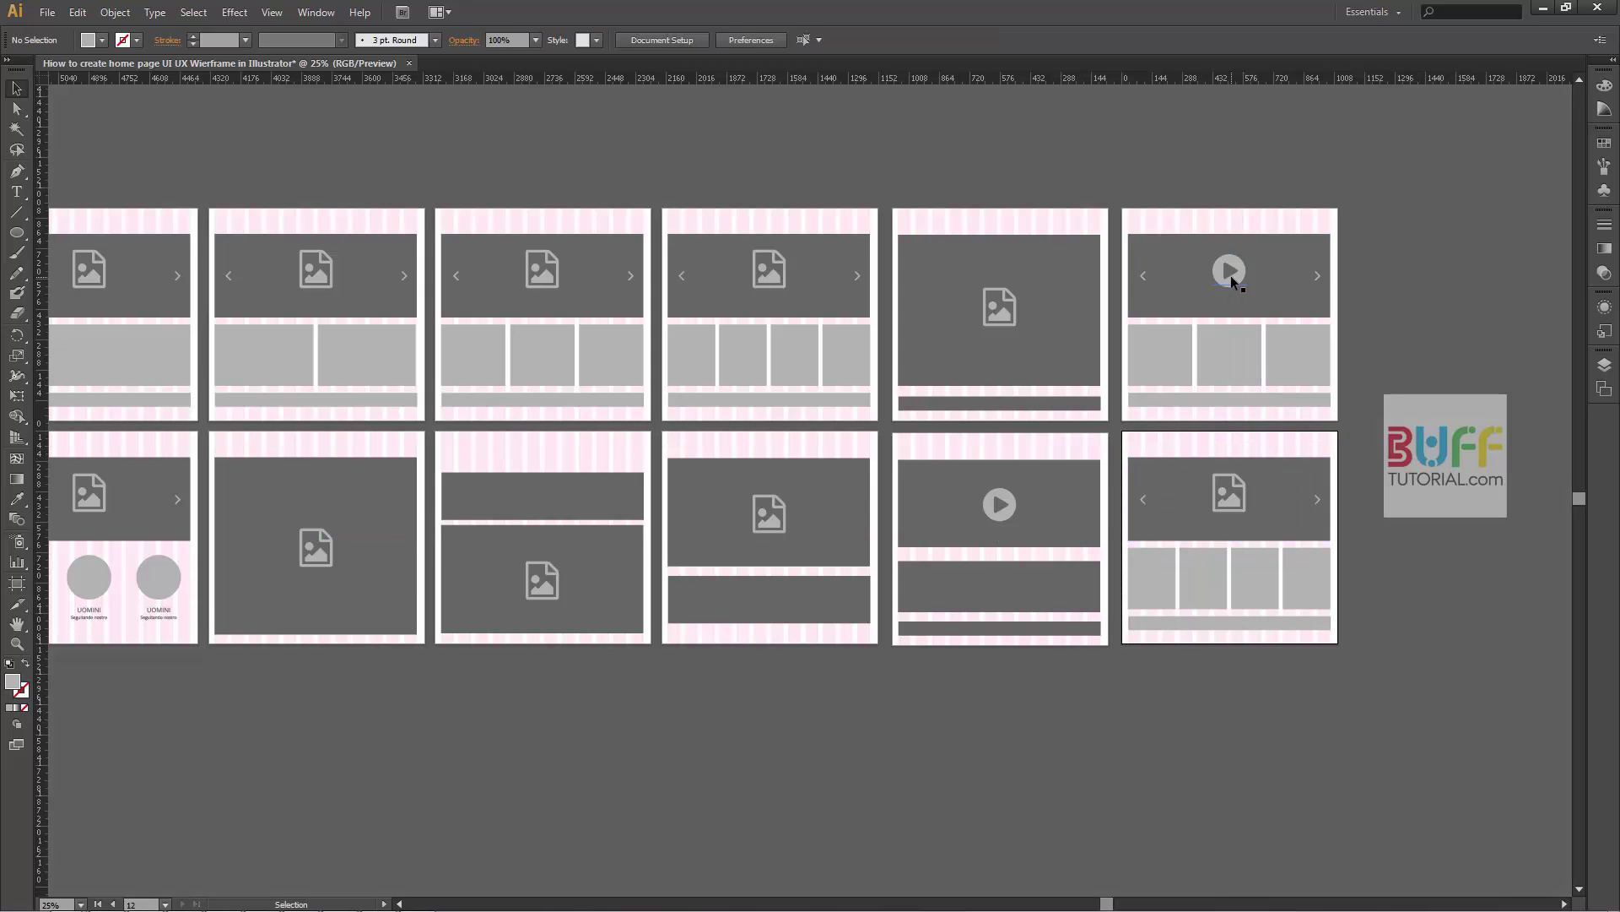
pyautogui.doubleClick(1230, 276)
pyautogui.doubleClick(1217, 484)
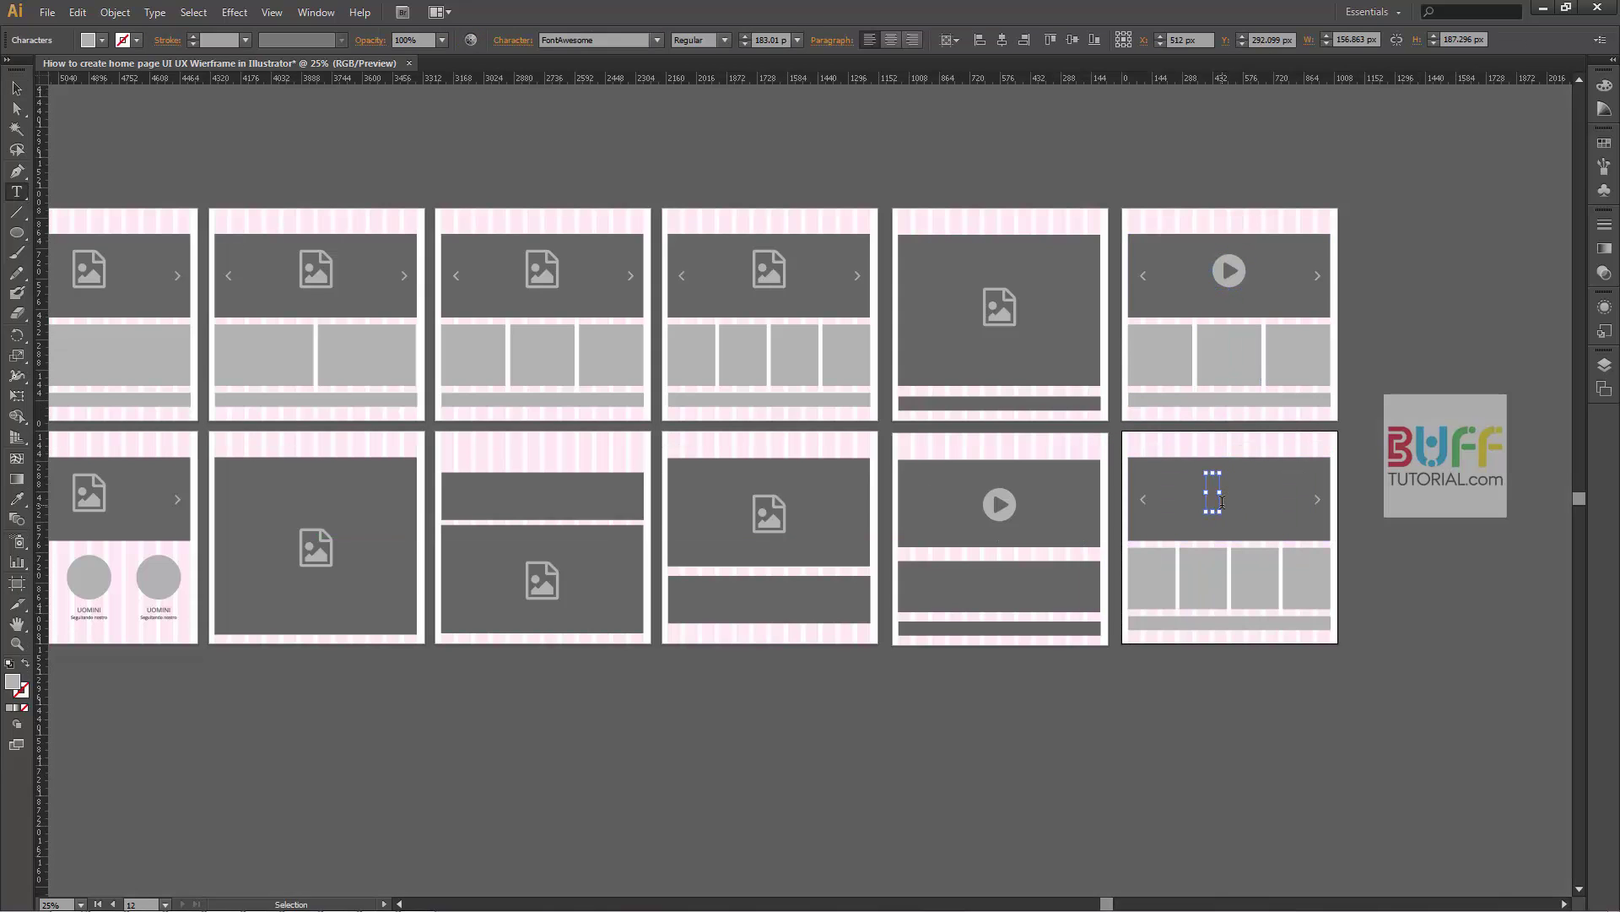
pyautogui.hotkey('ctrl', 'v')
pyautogui.click(17, 90)
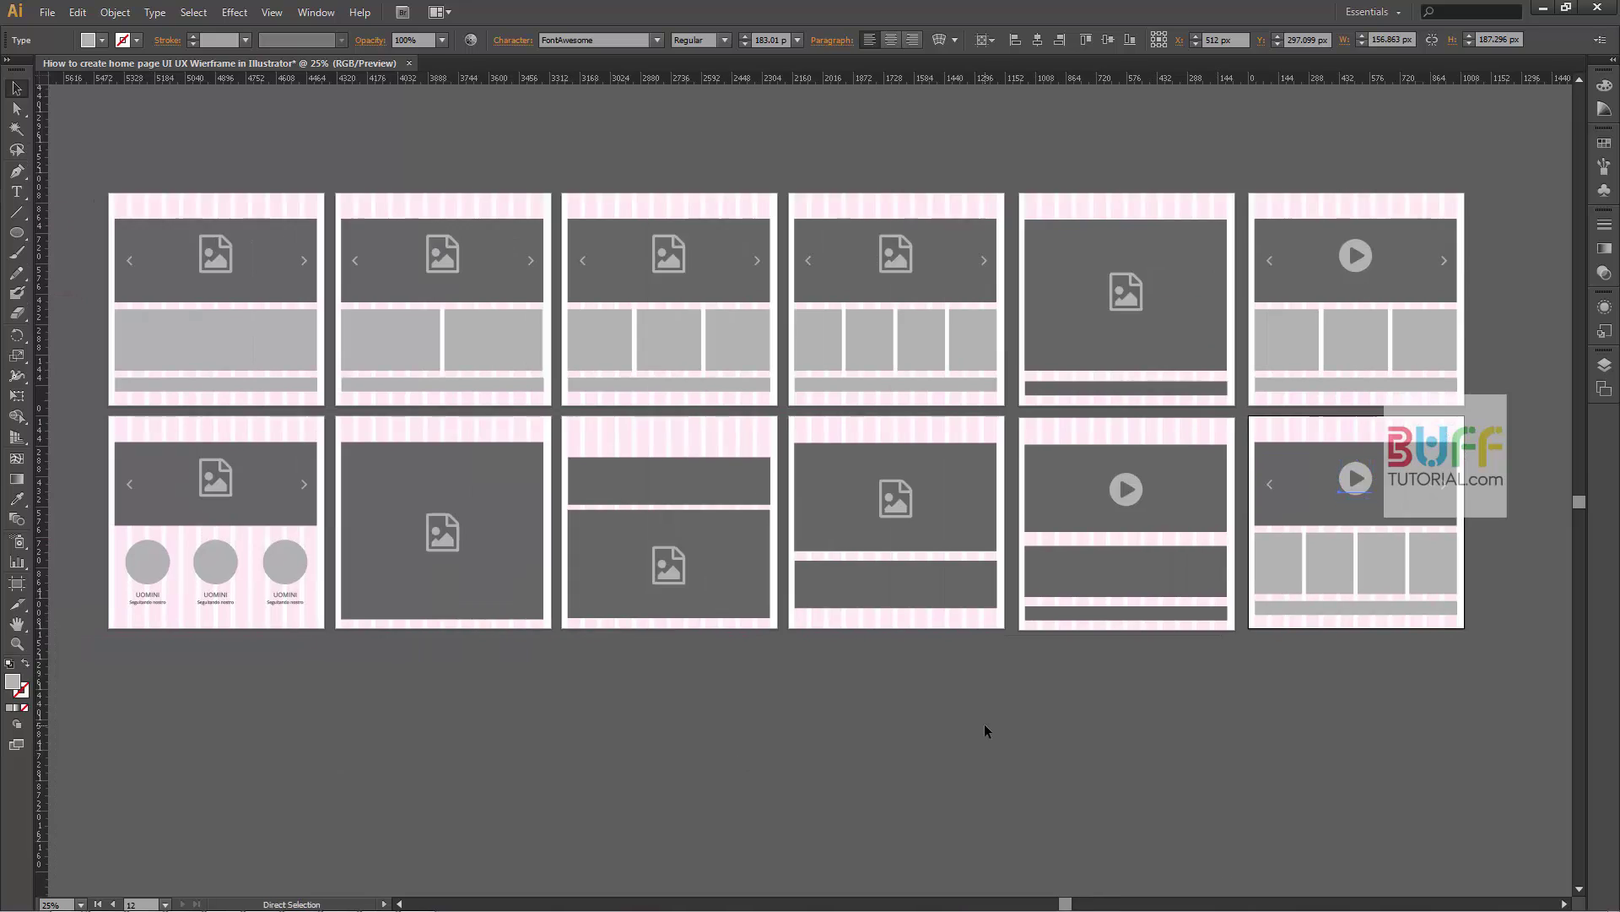
pyautogui.hotkey('ctrl', '-')
pyautogui.click(17, 582)
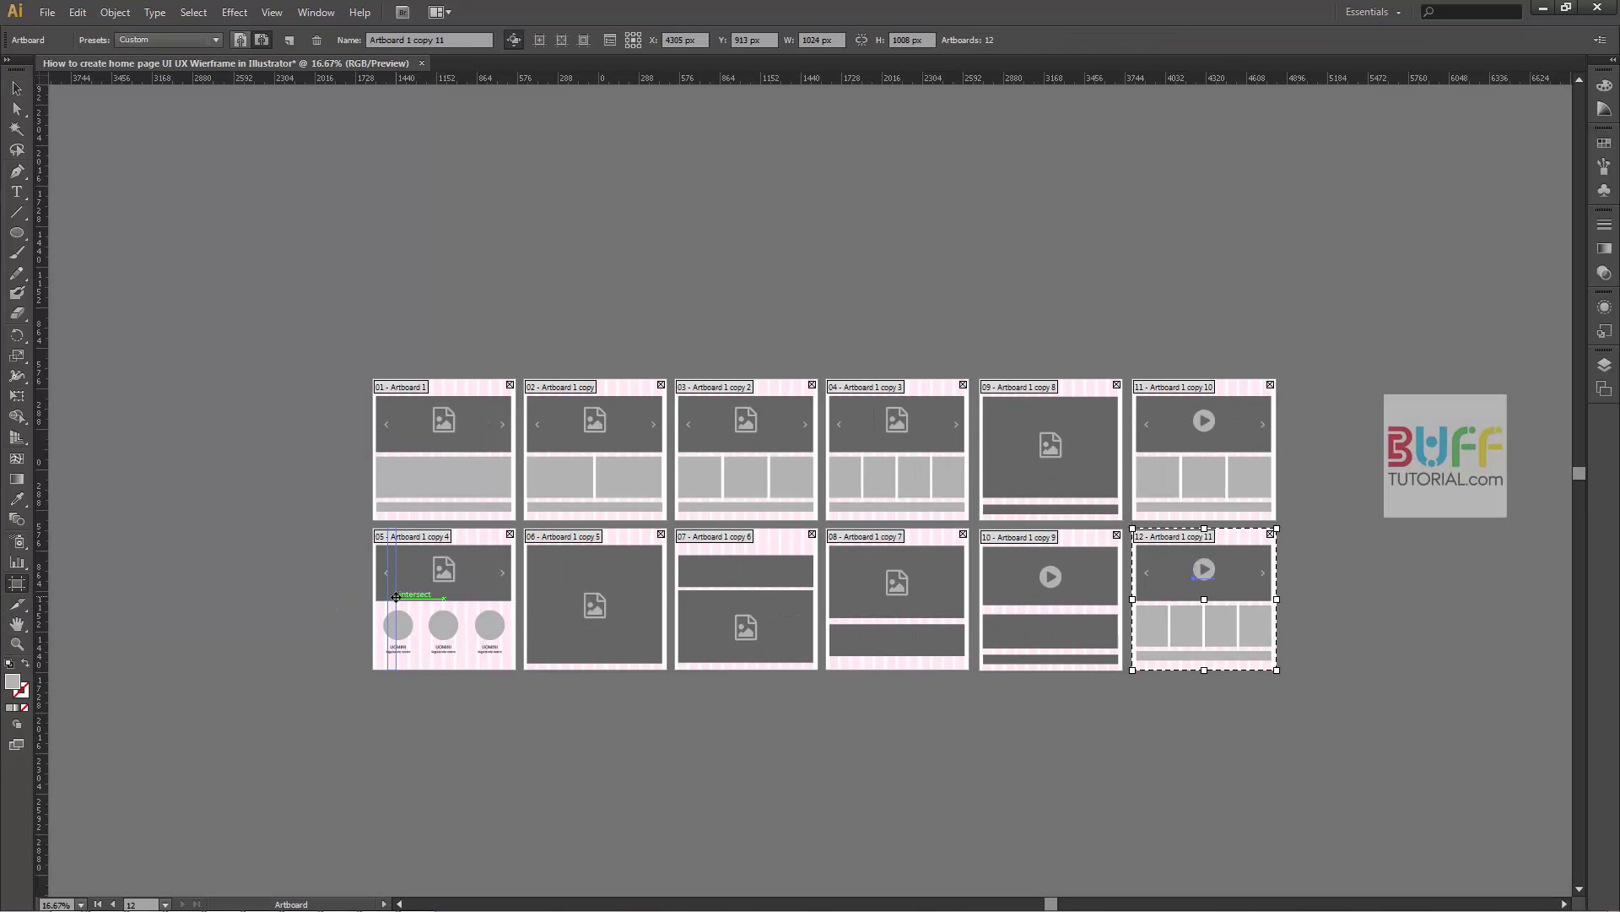
# - Duplicate the three-circle artboard to the top row's end, replacing its image glyph with a play icon
pyautogui.moveTo(396, 597); pyautogui.dragTo(1318, 448)
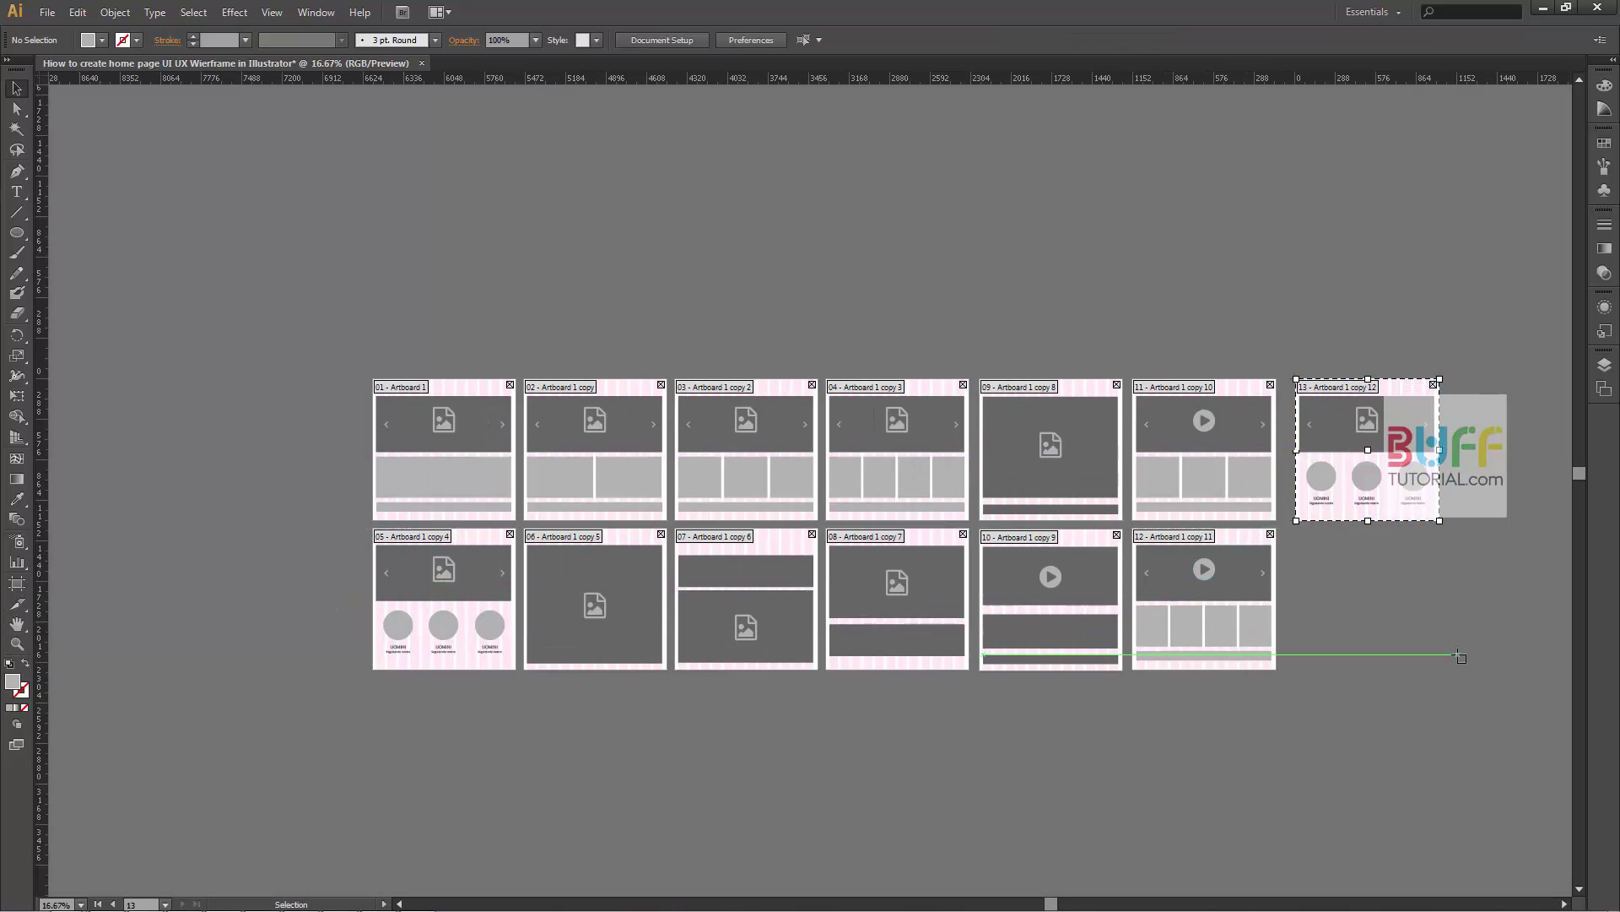
pyautogui.press('Escape')
pyautogui.doubleClick(1105, 443)
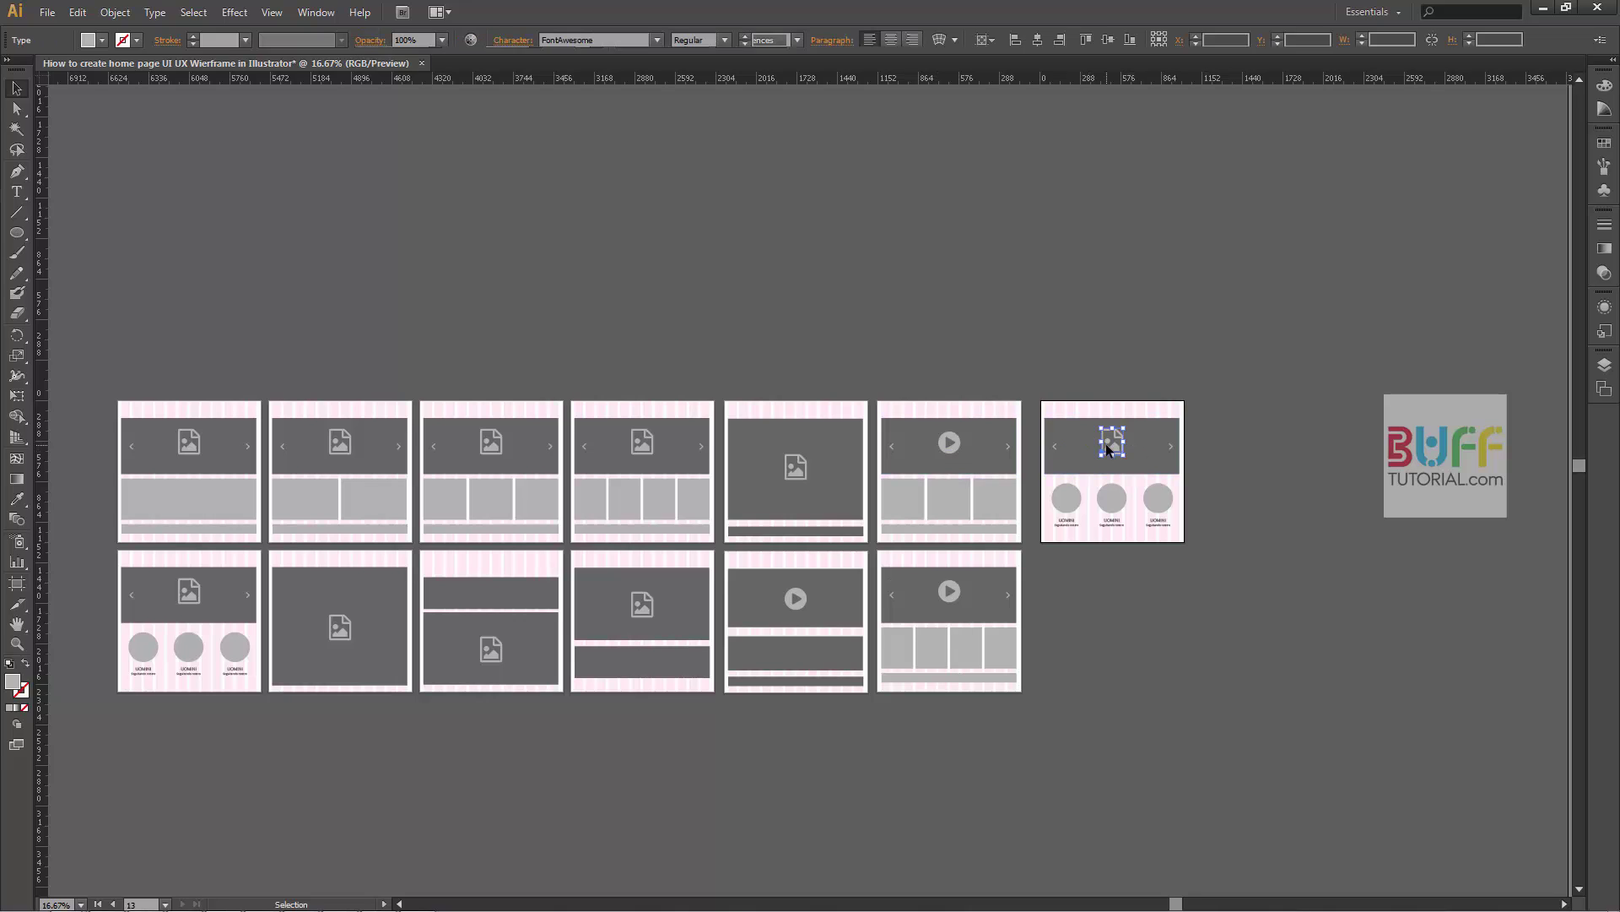
pyautogui.hotkey('ctrl', 'v')
pyautogui.click(24, 93)
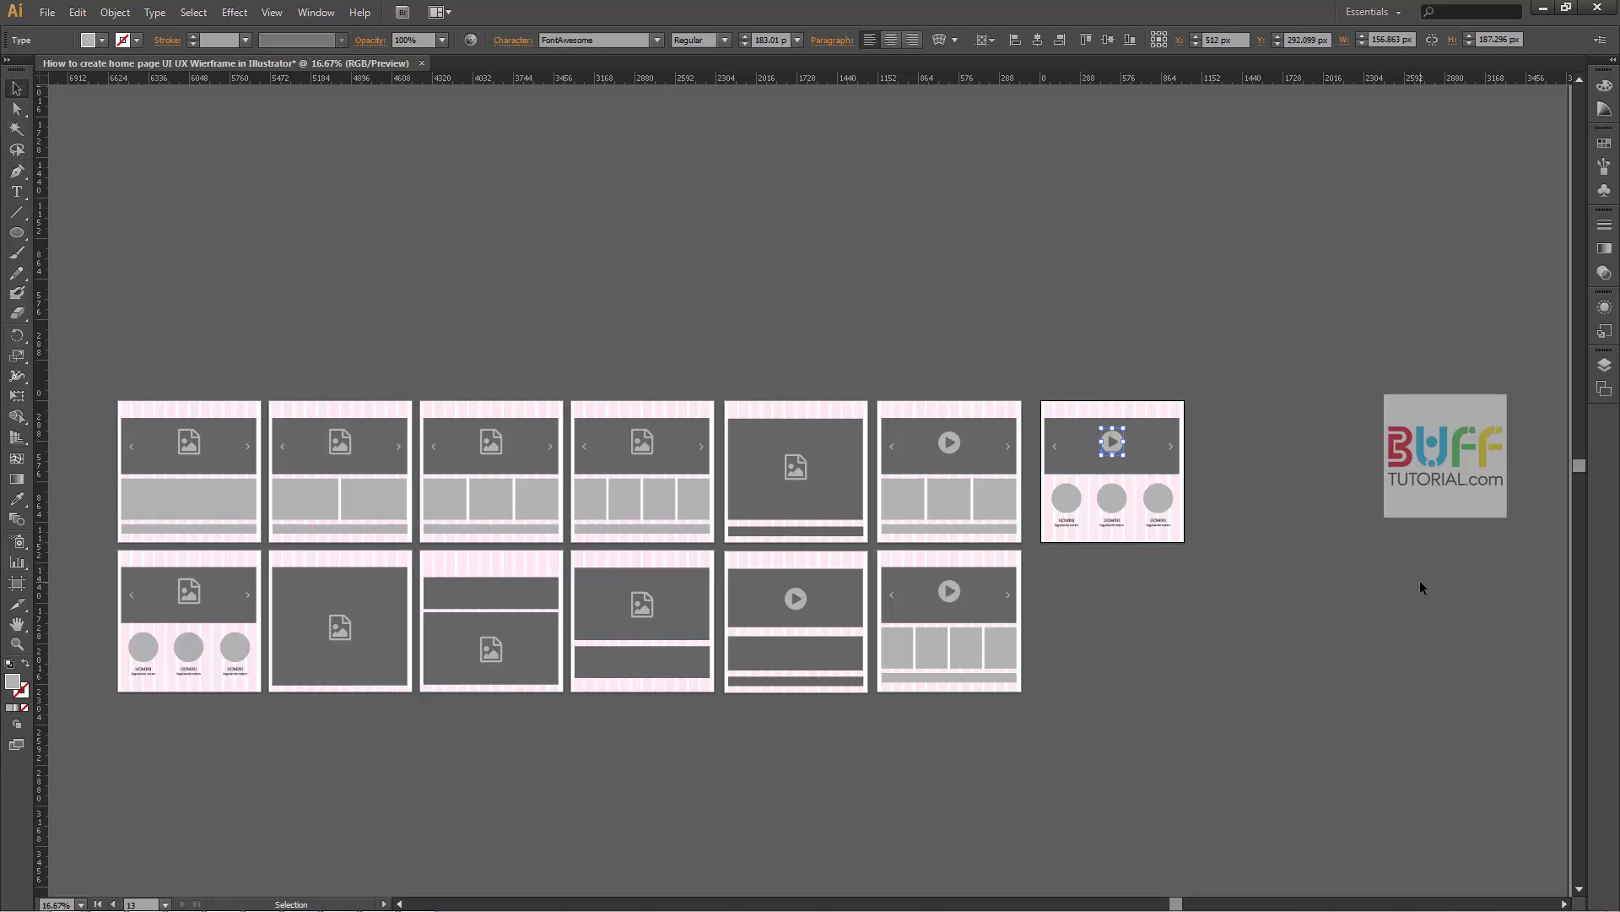
pyautogui.click(1295, 524)
pyautogui.scroll(-3, 1308, 521)
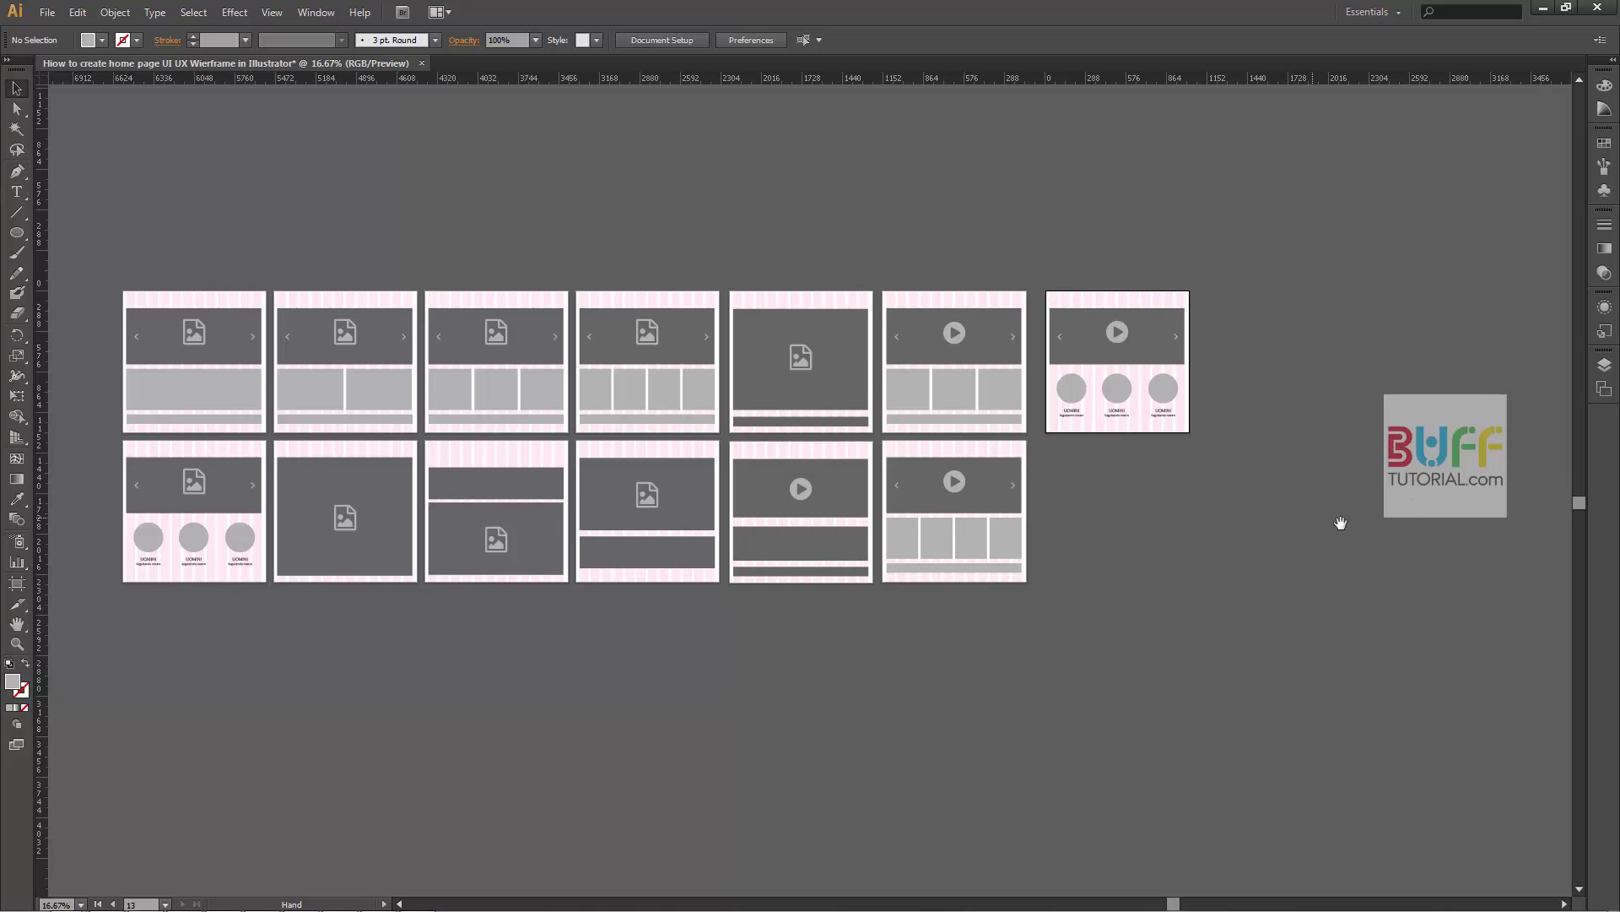
# - Duplicate the full-image artboard below the three-circle one, giving it a play icon glyph
pyautogui.click(17, 583)
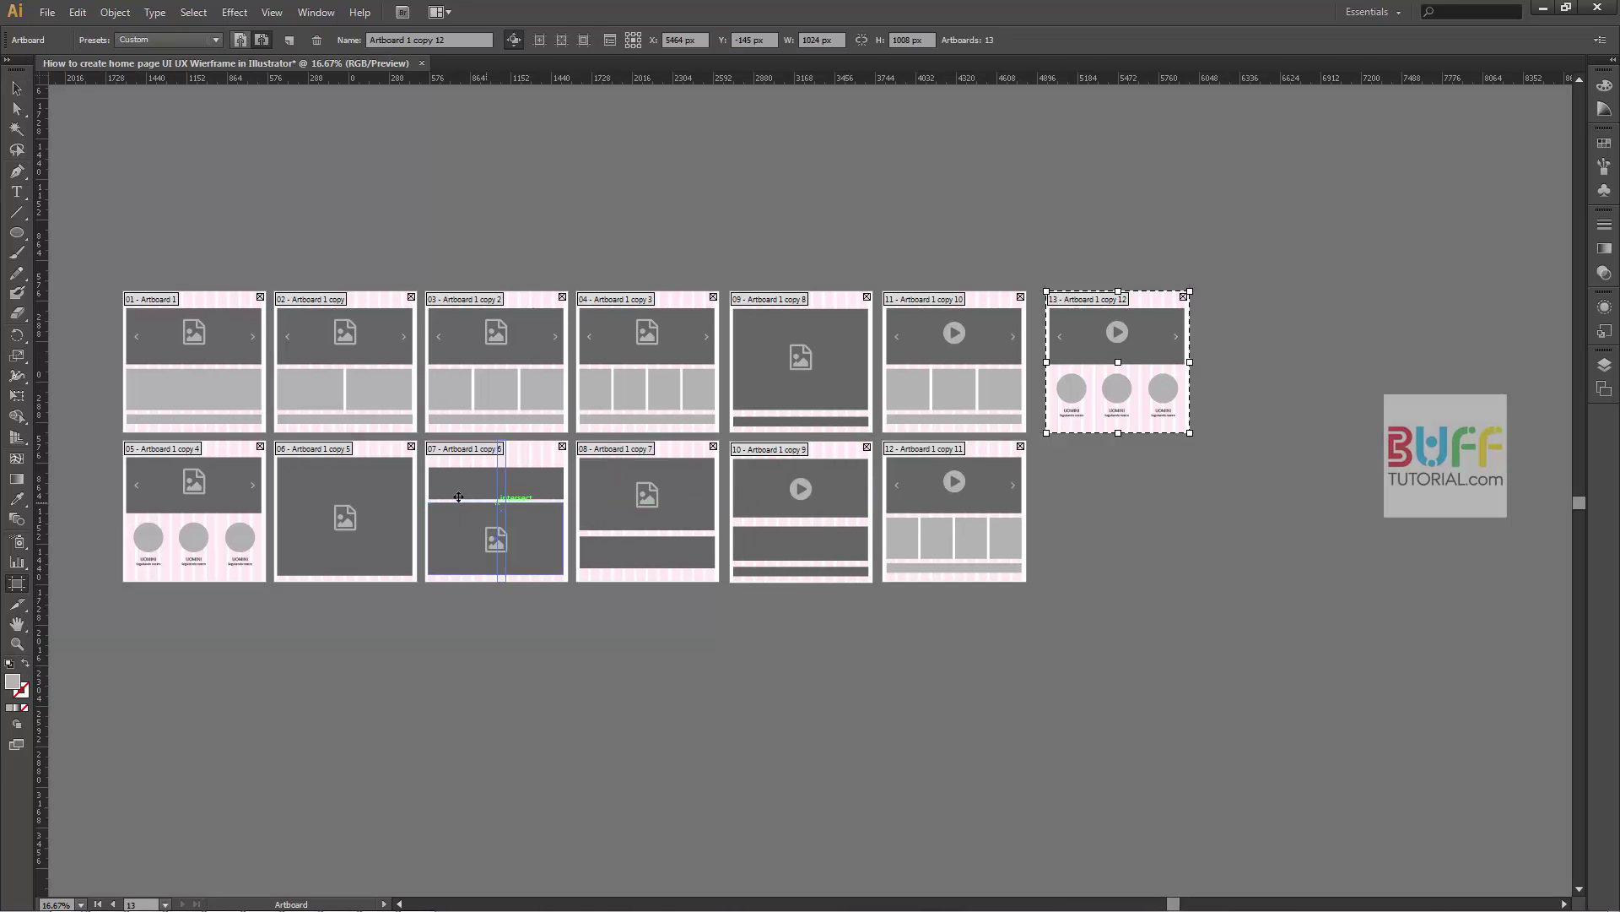
pyautogui.moveTo(336, 504); pyautogui.dragTo(1075, 507)
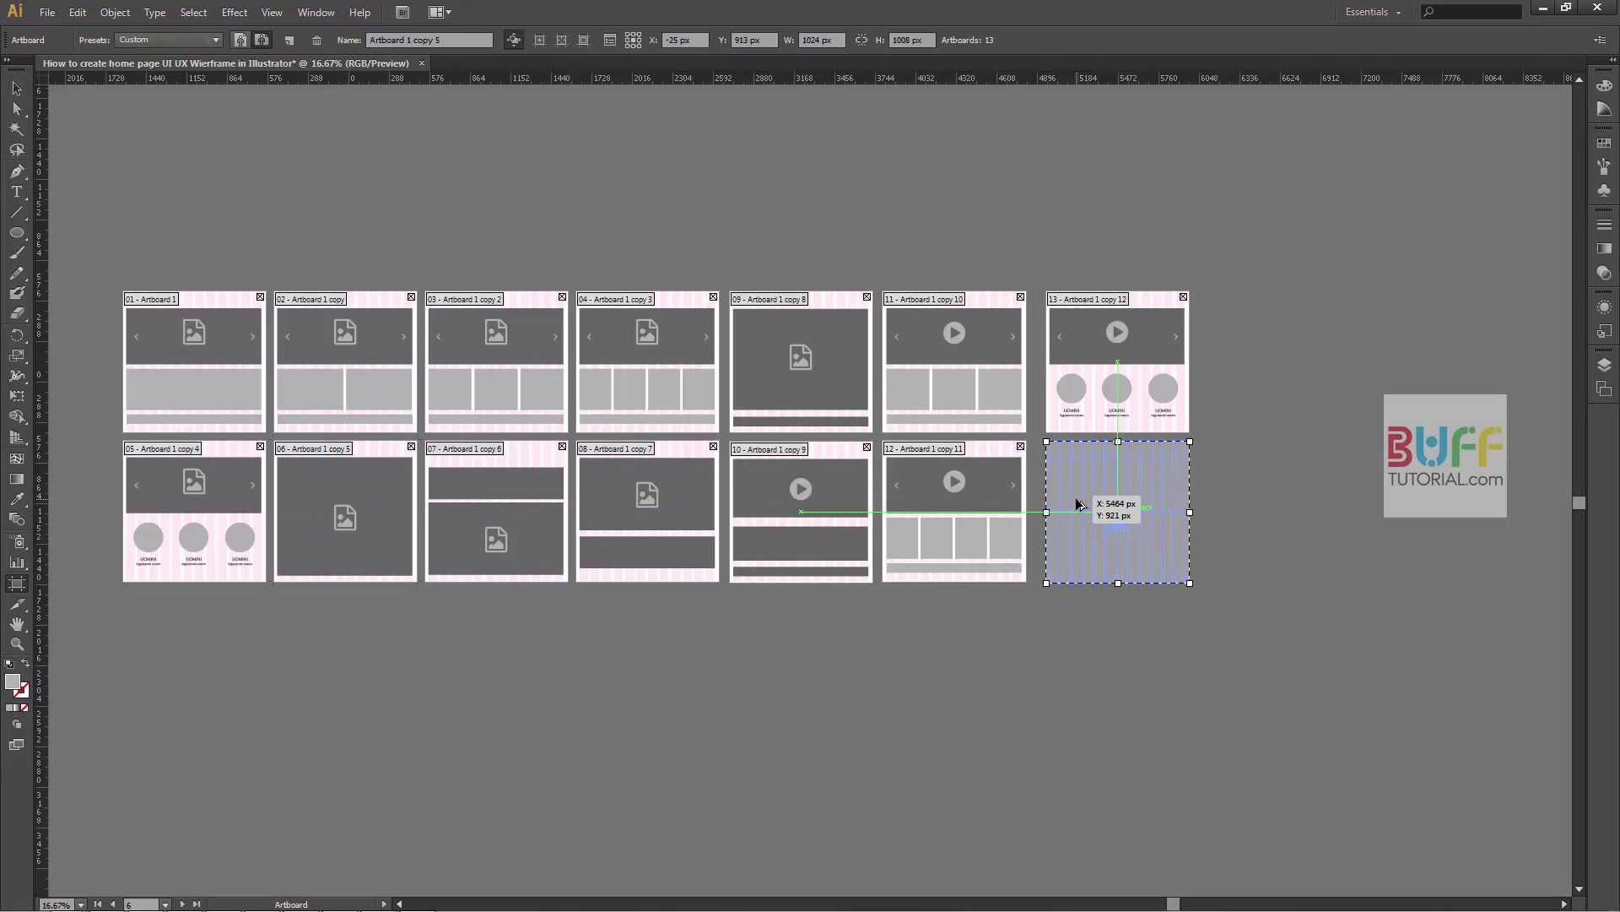
pyautogui.press('v')
pyautogui.click(1129, 338)
pyautogui.doubleClick(1118, 520)
pyautogui.hotkey('ctrl', 'v')
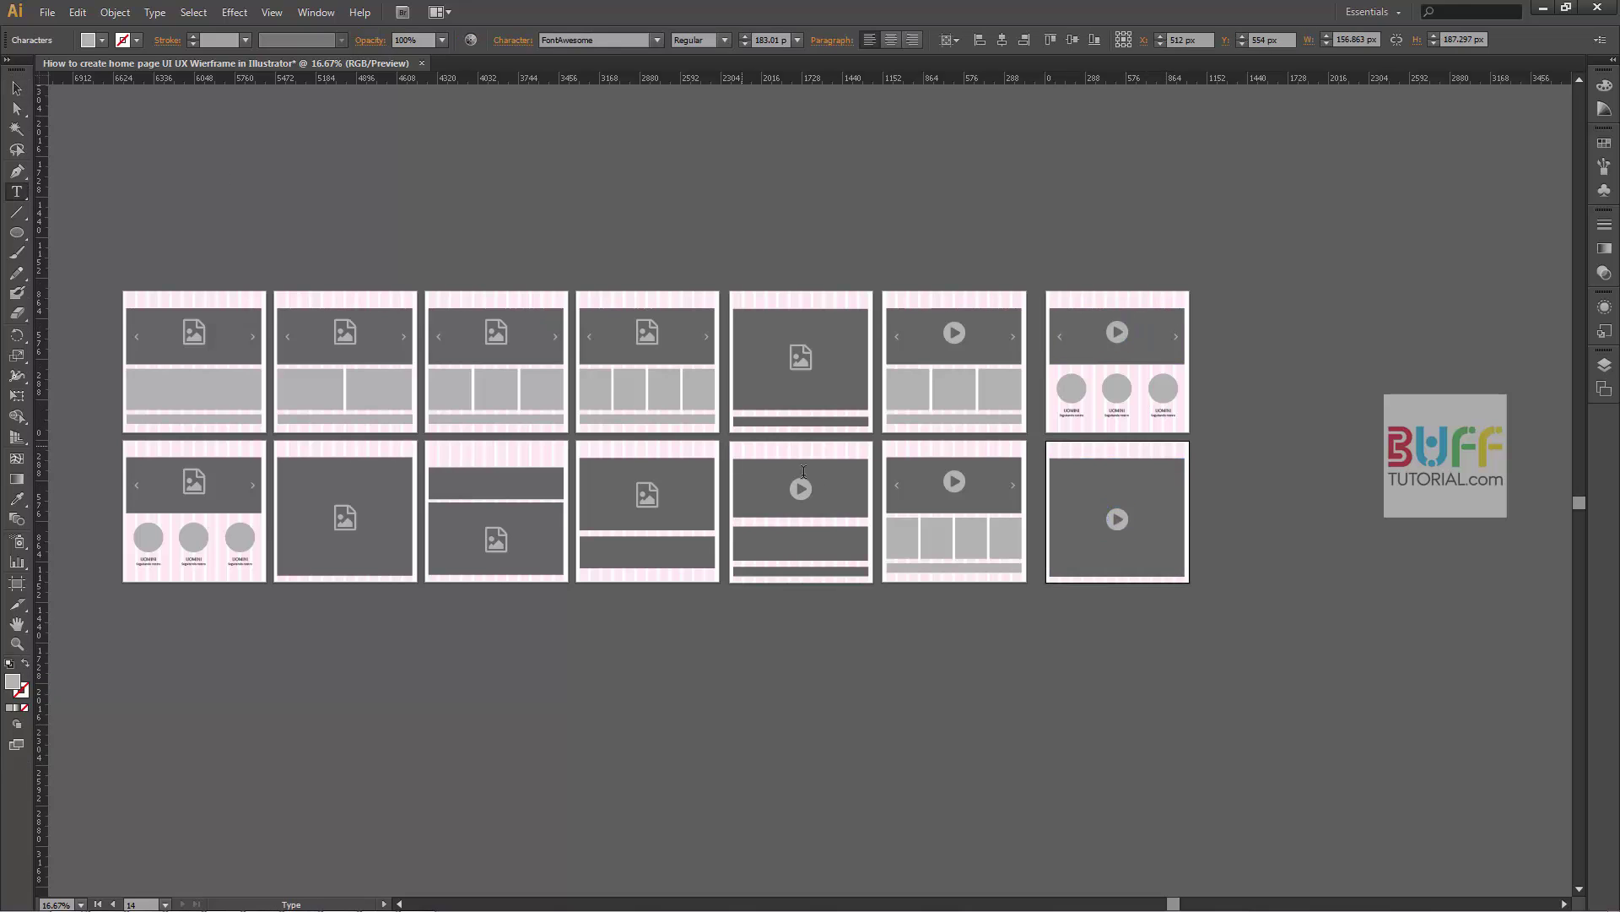
pyautogui.press('Escape')
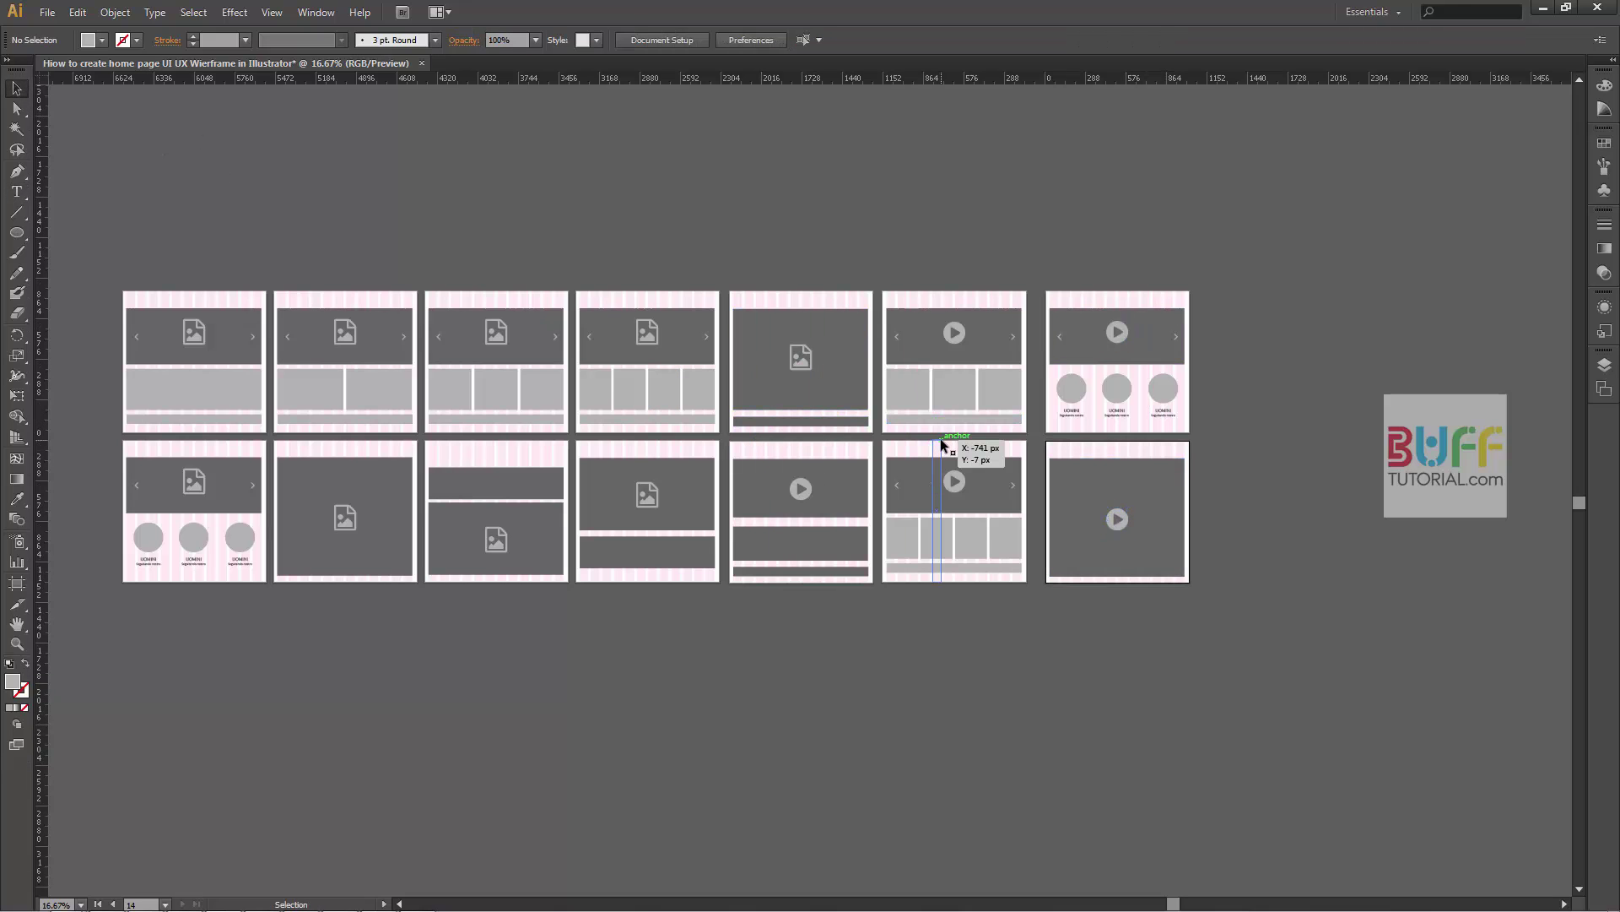
pyautogui.hscroll(2, 858, 652)
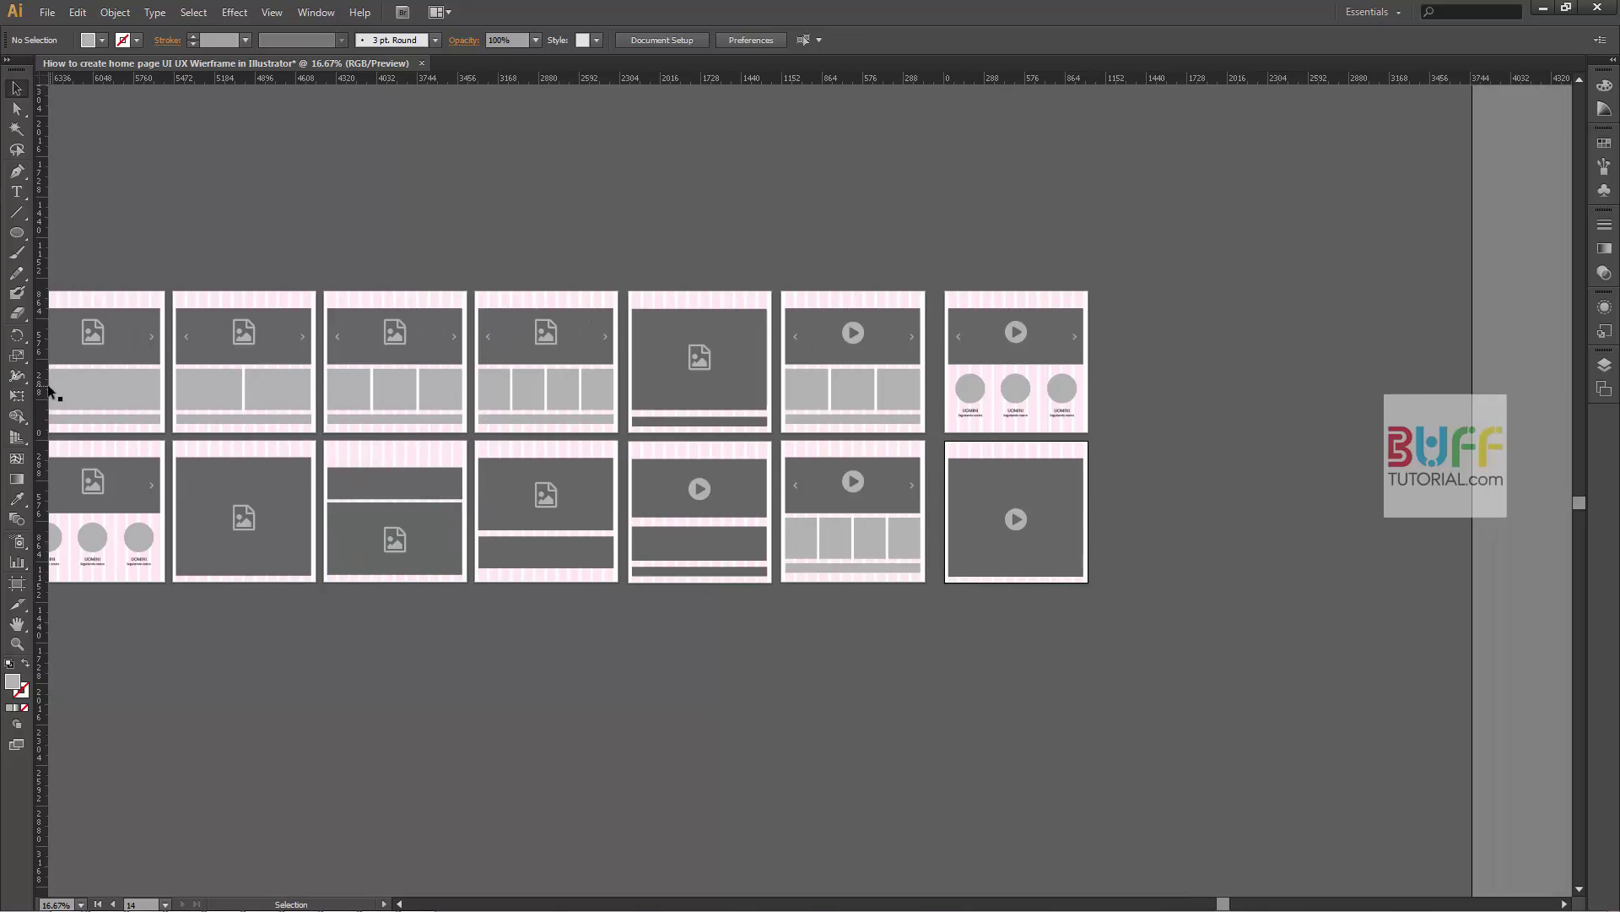
# - Duplicate the two-section artboard to the top row's end with a play icon over its image
pyautogui.click(16, 587)
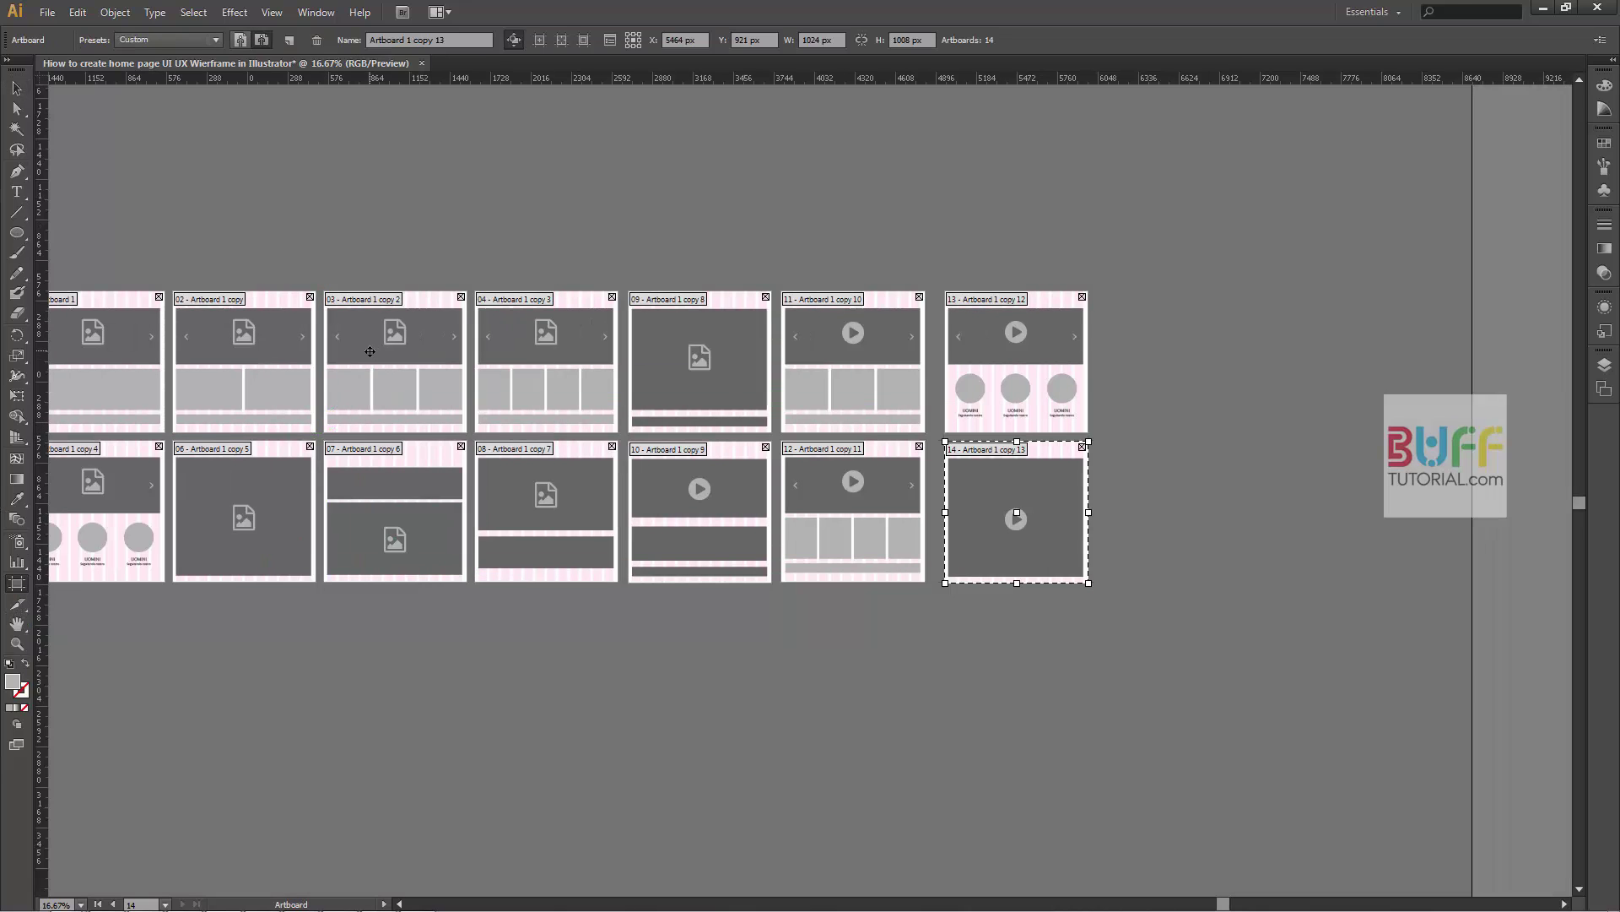
pyautogui.moveTo(1042, 514); pyautogui.dragTo(1195, 361)
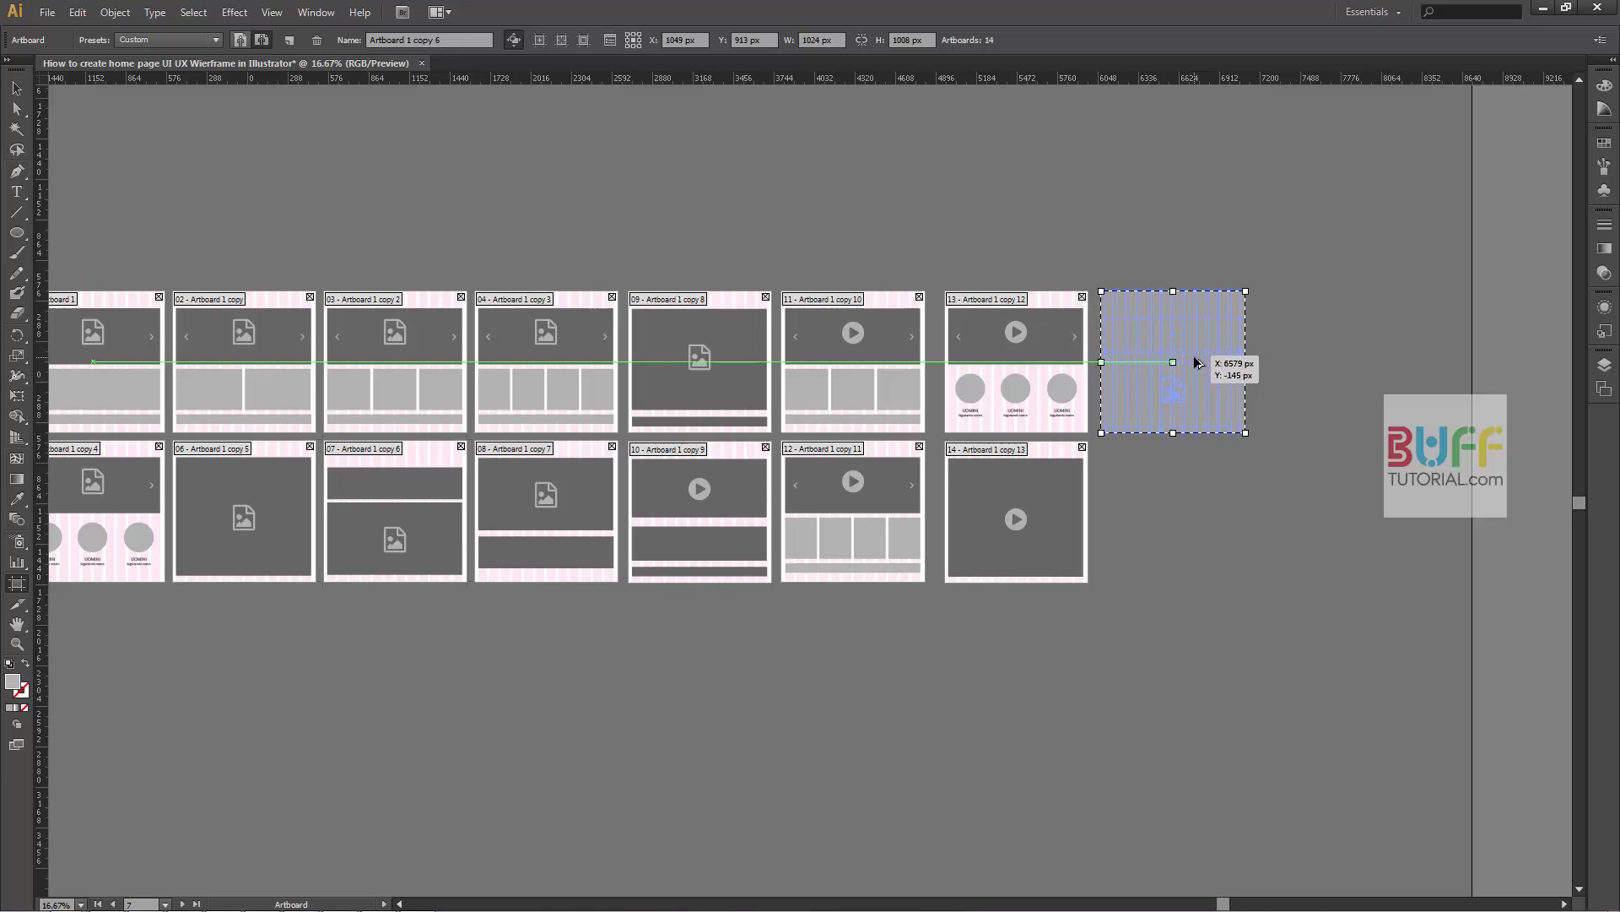
pyautogui.press('Escape')
pyautogui.moveTo(1023, 337); pyautogui.dragTo(1181, 395)
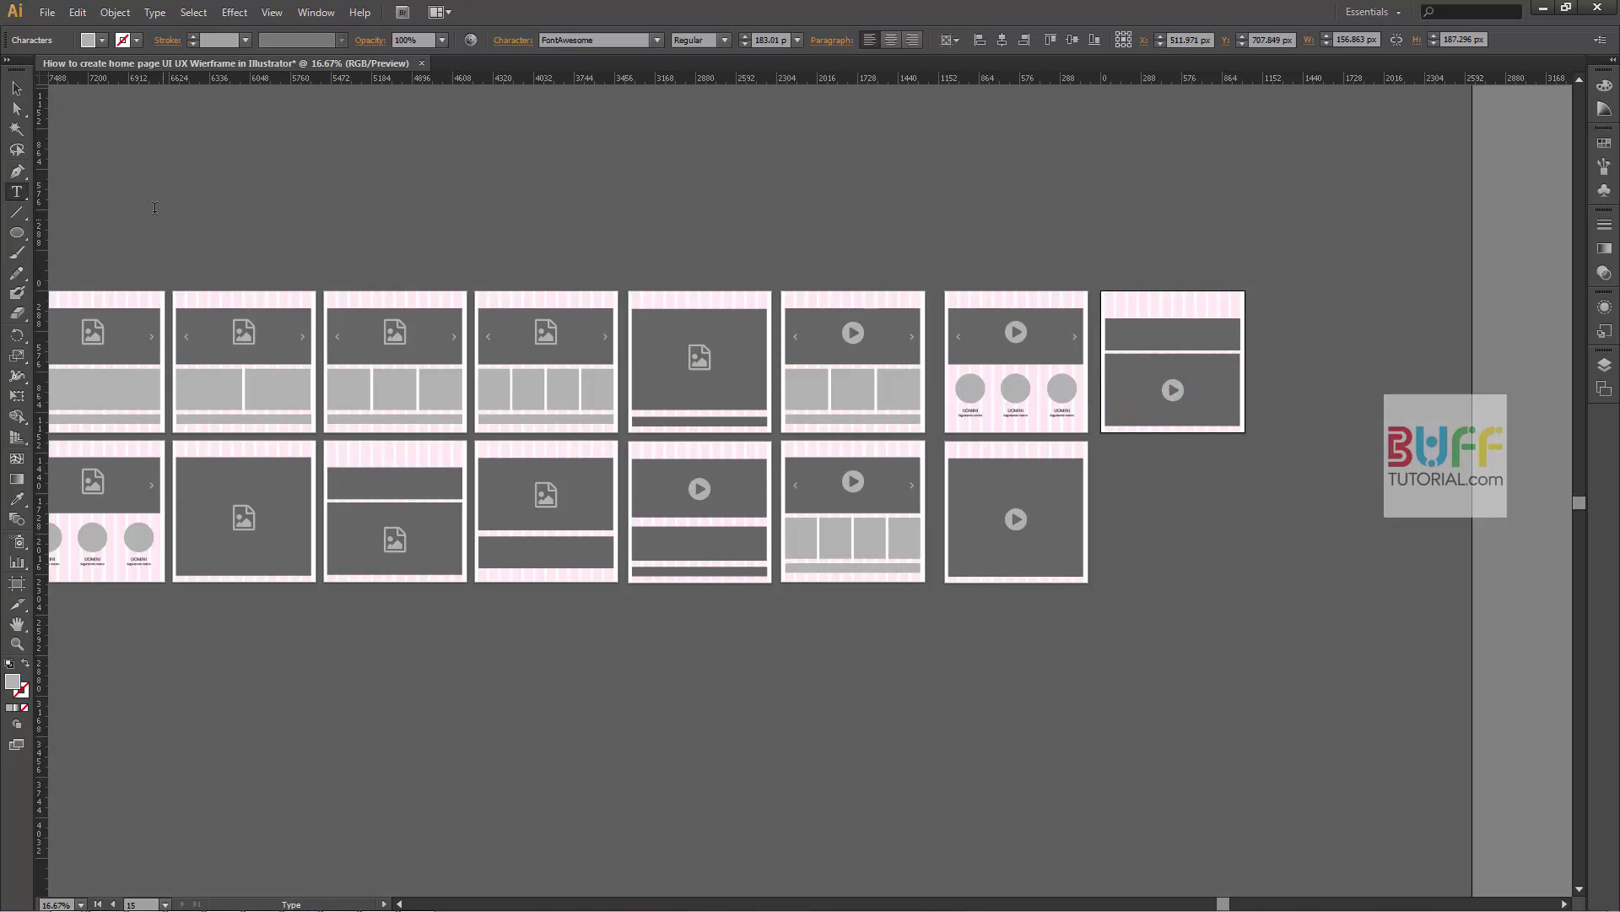
pyautogui.click(1452, 535)
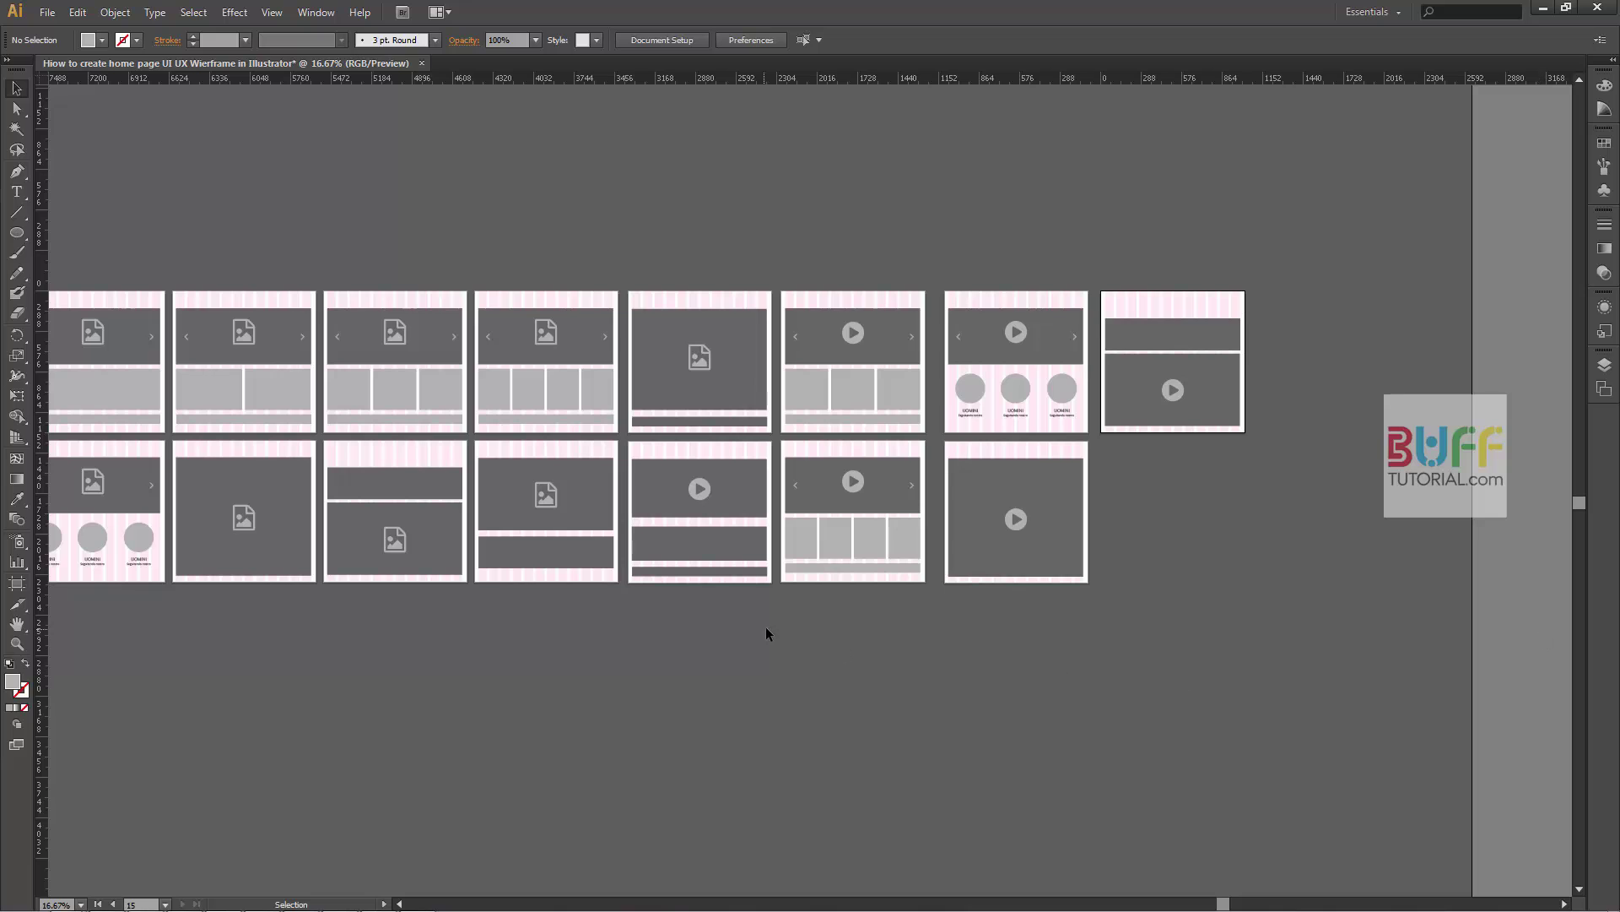
pyautogui.moveTo(296, 406); pyautogui.dragTo(46, 360)
# - Duplicate the image-and-bar artboard into the last empty slot and zoom to fit the whole grid
pyautogui.click(19, 584)
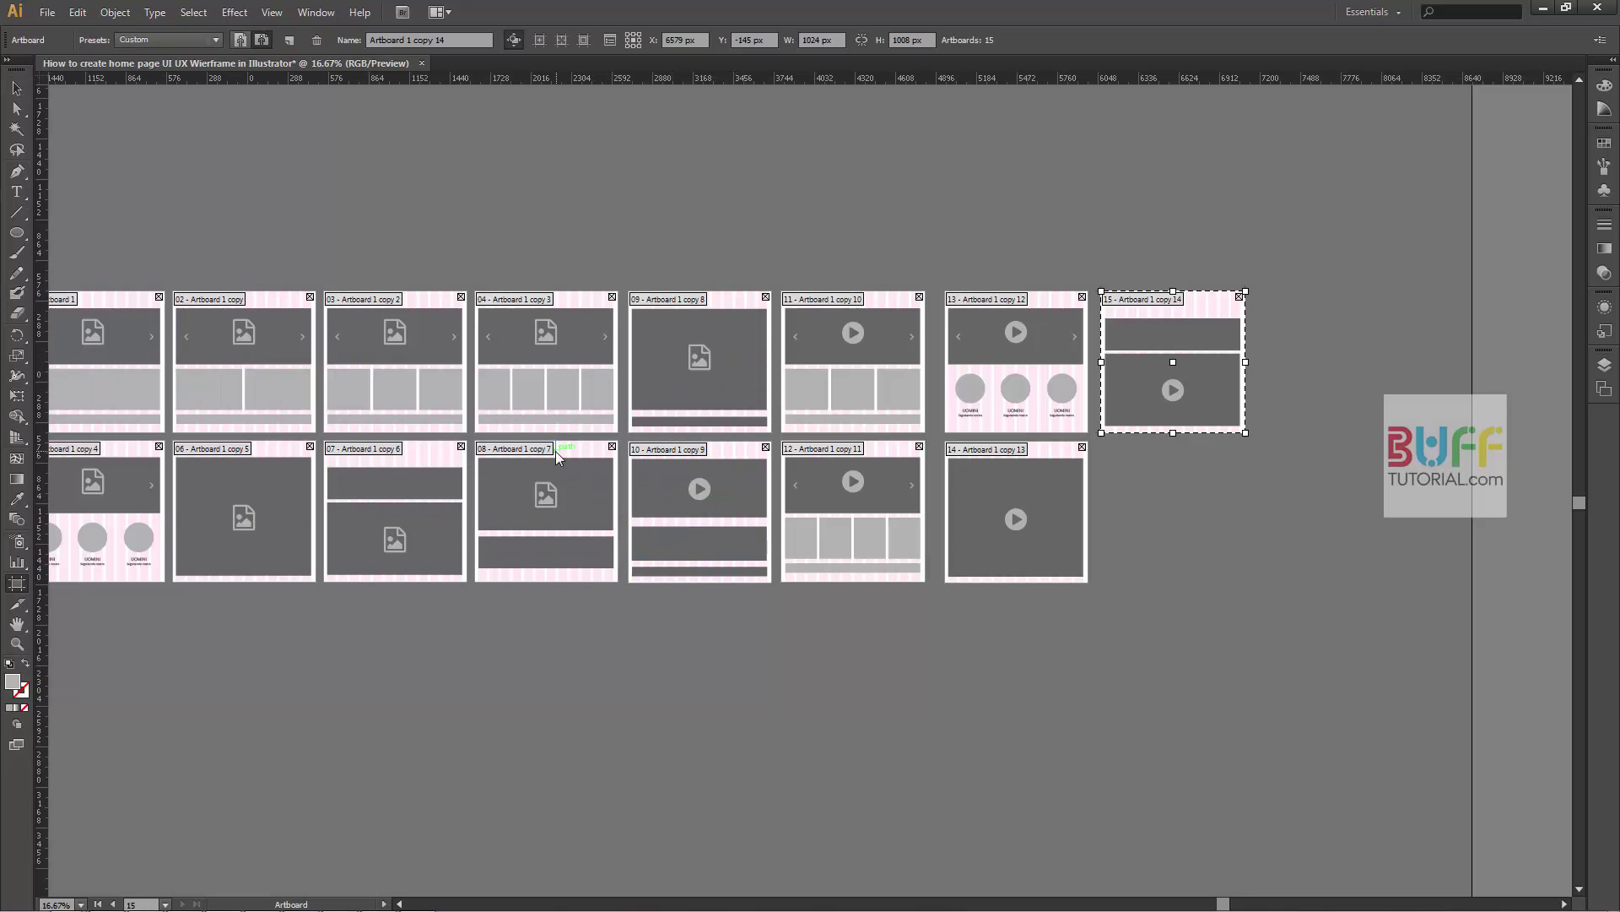
pyautogui.moveTo(524, 457)
pyautogui.mouseDown()
pyautogui.moveTo(1280, 471)
pyautogui.moveTo(1149, 455)
pyautogui.mouseUp()
pyautogui.press('v')
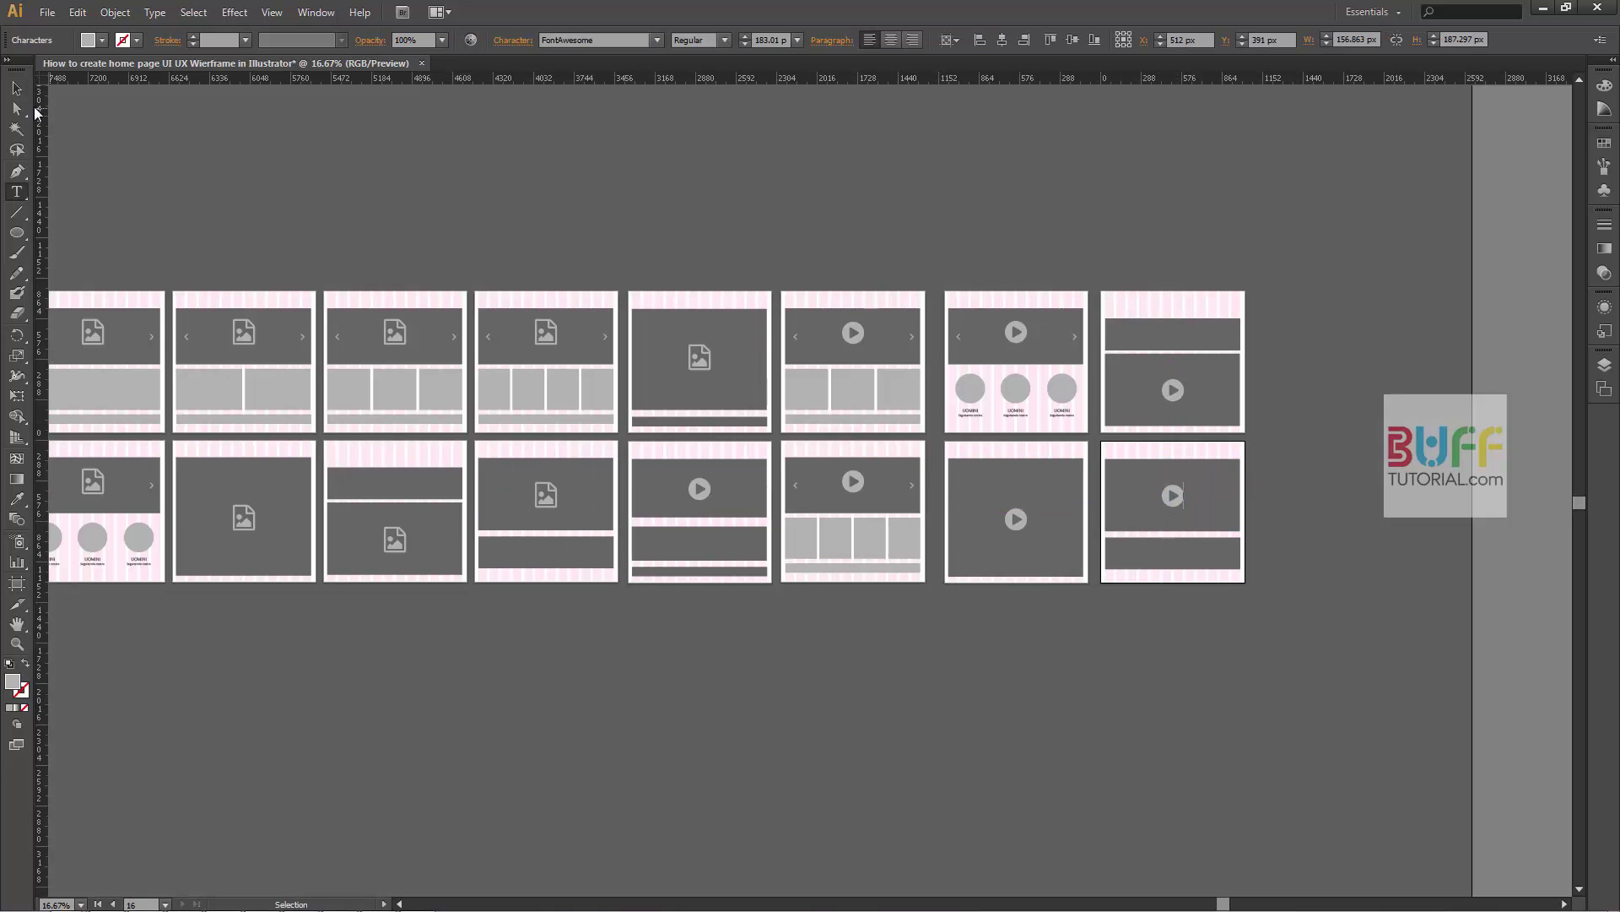
pyautogui.click(16, 88)
pyautogui.click(813, 190)
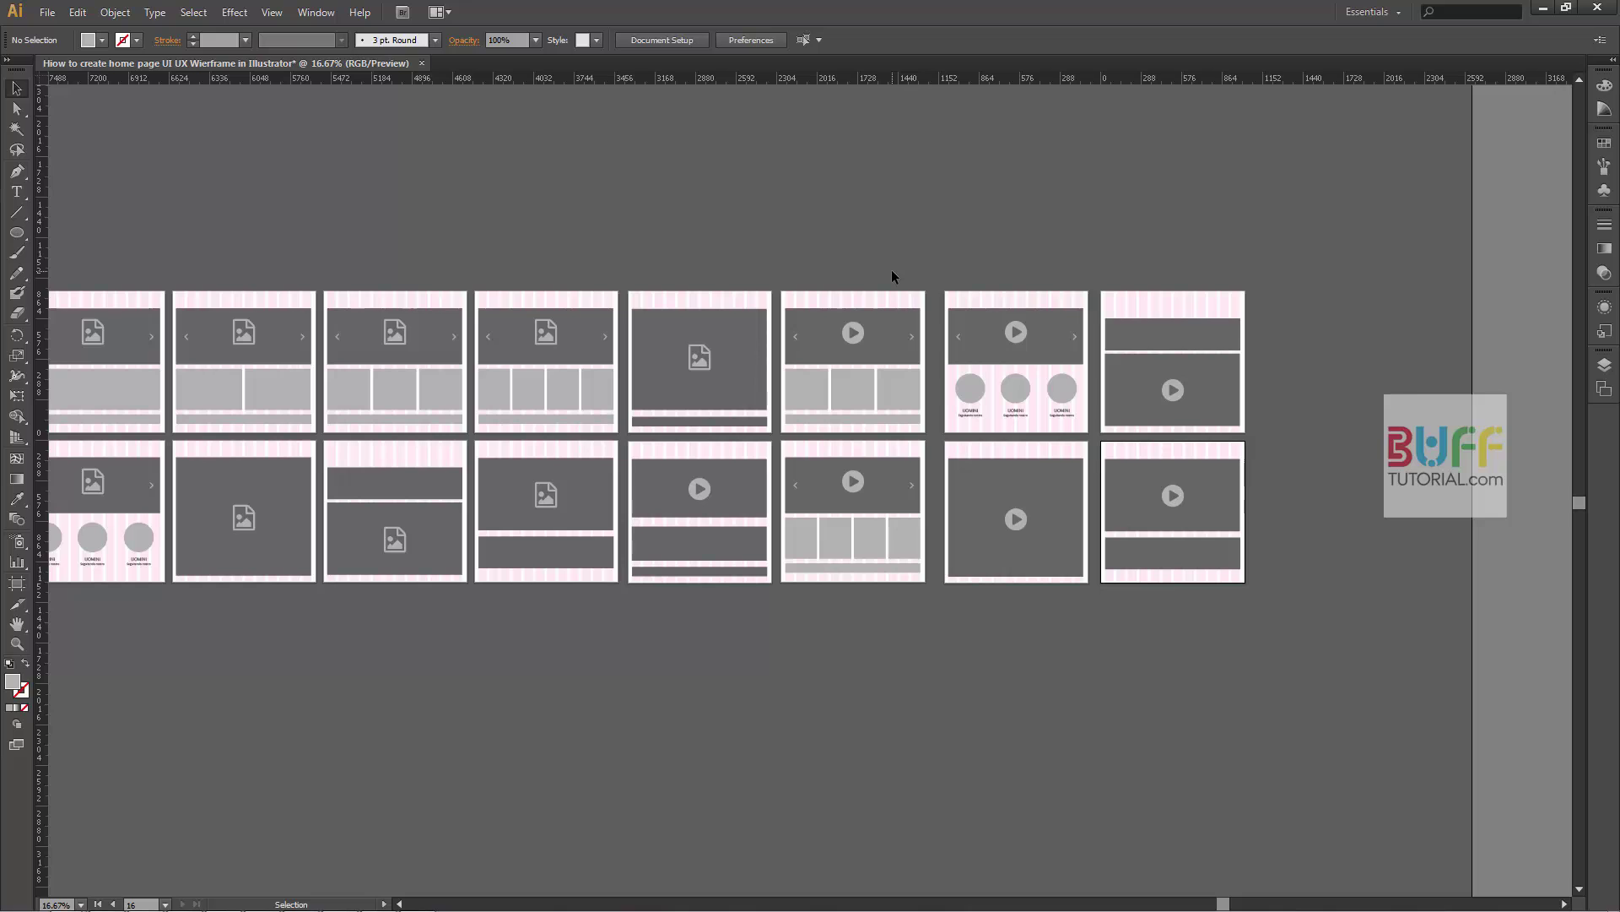
pyautogui.hotkey('ctrl', '-')
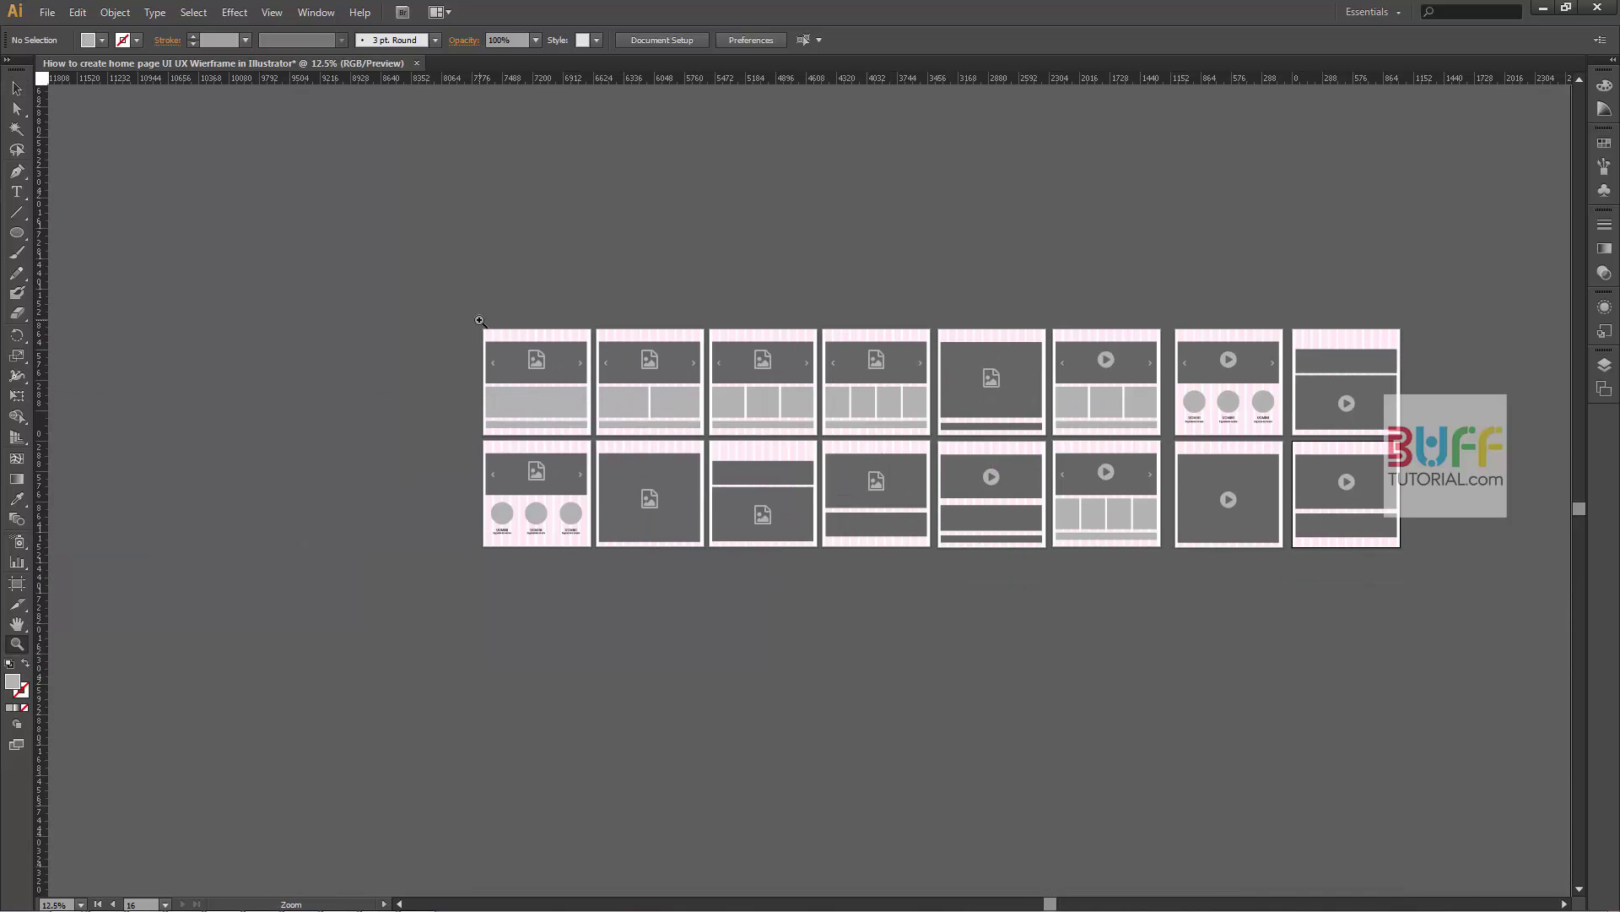
pyautogui.moveTo(481, 321); pyautogui.dragTo(1412, 557)
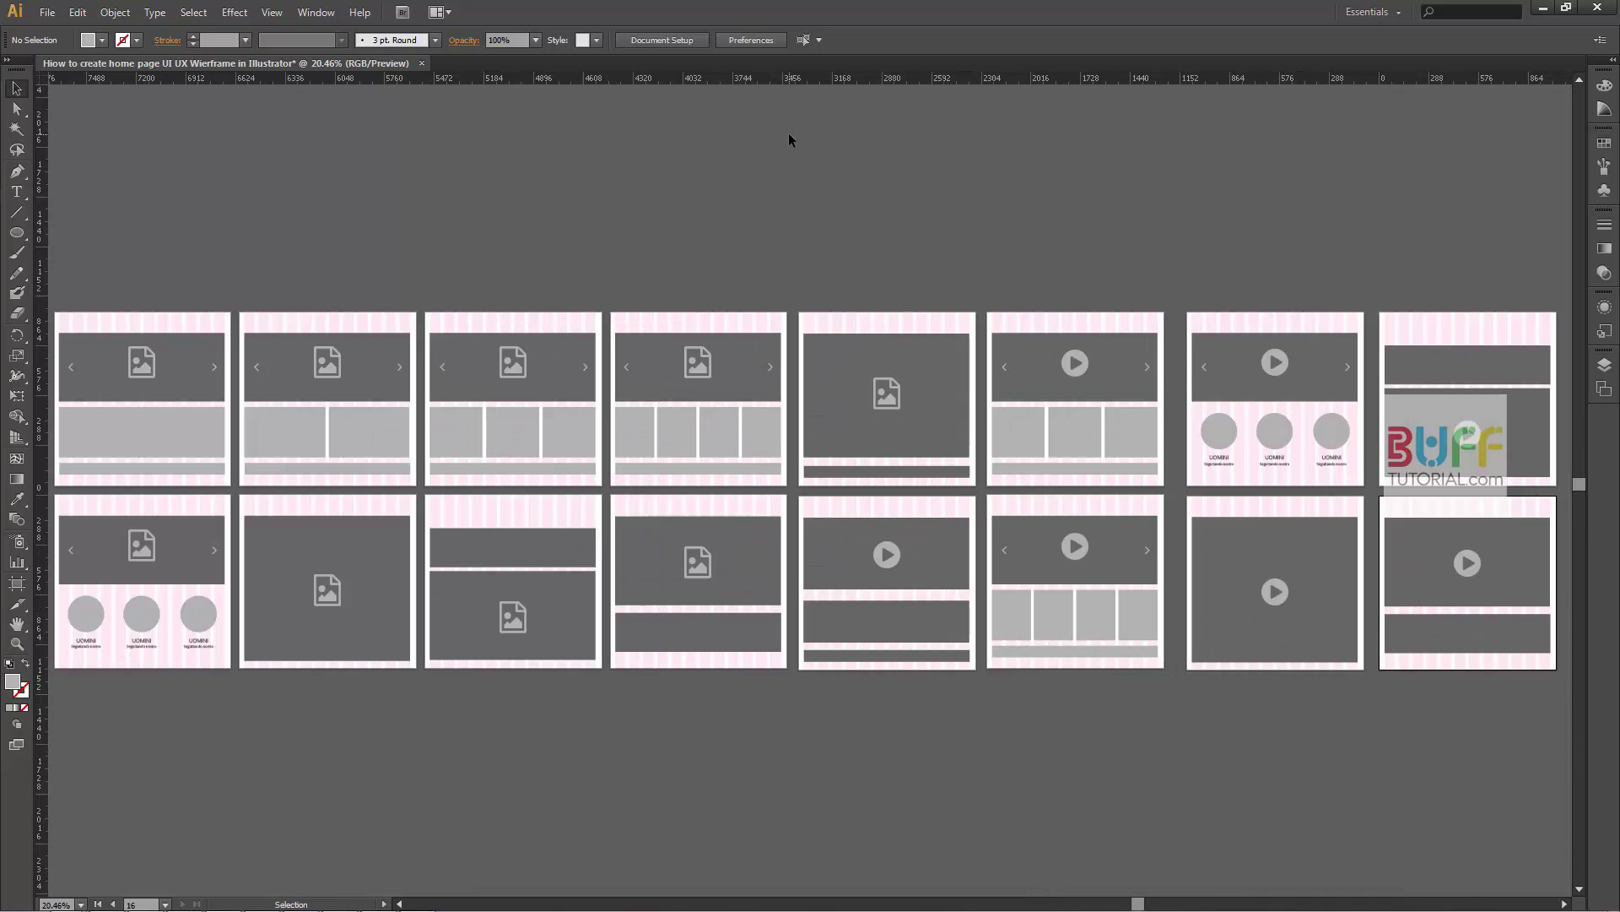
# - Use Object > Artboards > Rearrange with Grid by Column, finishing at 8 rows and two columns
pyautogui.click(114, 12)
pyautogui.moveTo(145, 549)
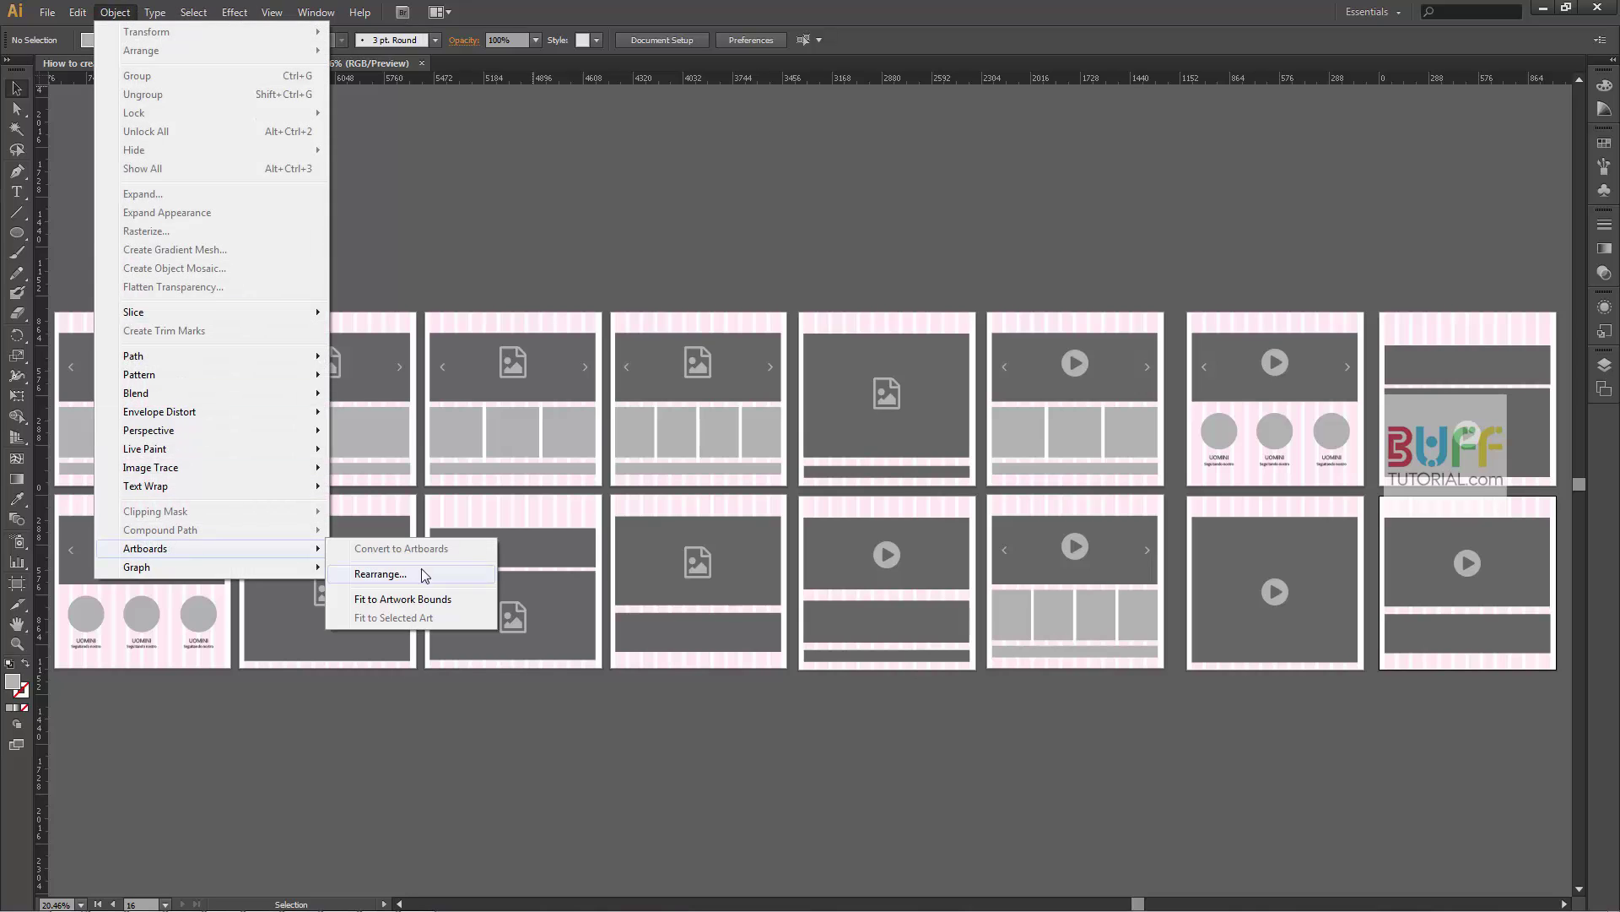
pyautogui.click(423, 572)
pyautogui.click(132, 70)
pyautogui.click(134, 211)
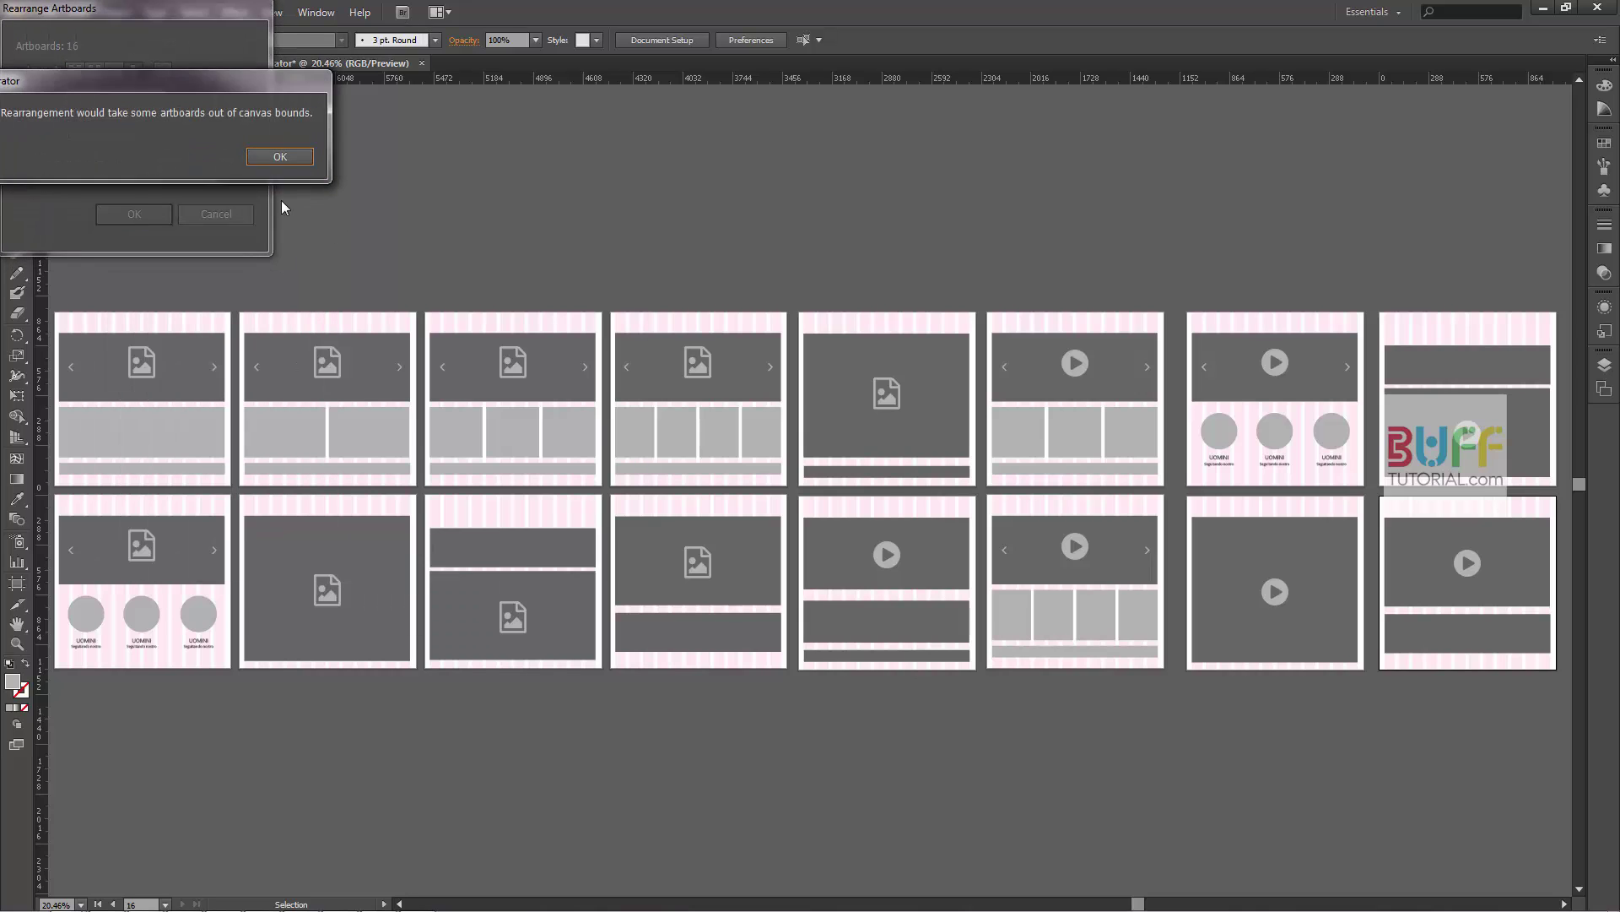
pyautogui.click(92, 72)
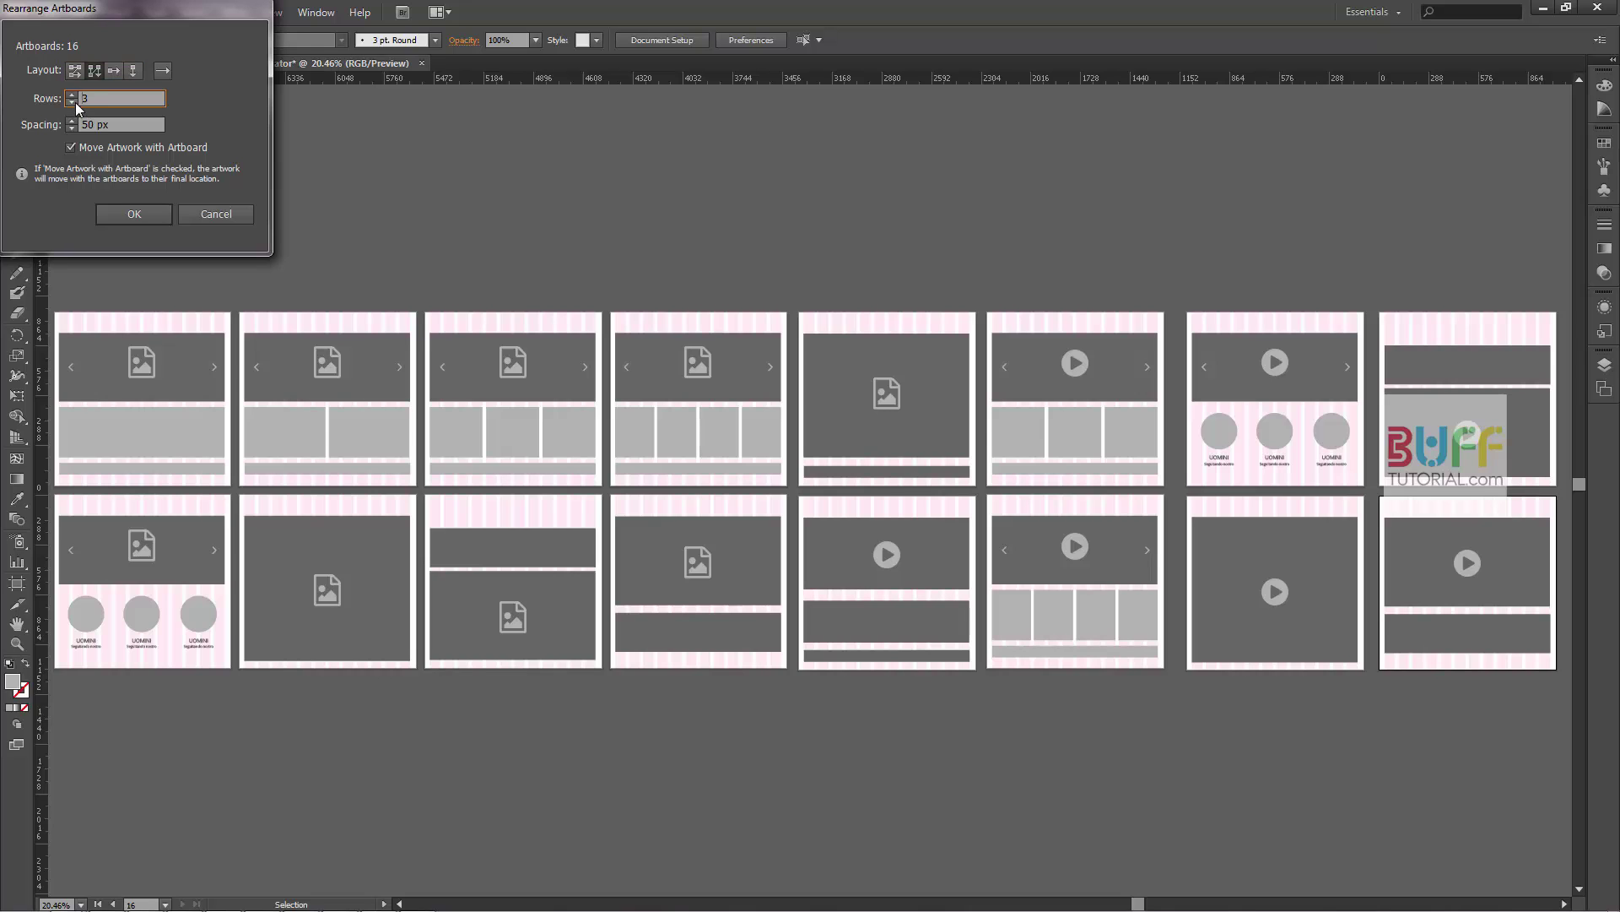
pyautogui.click(123, 214)
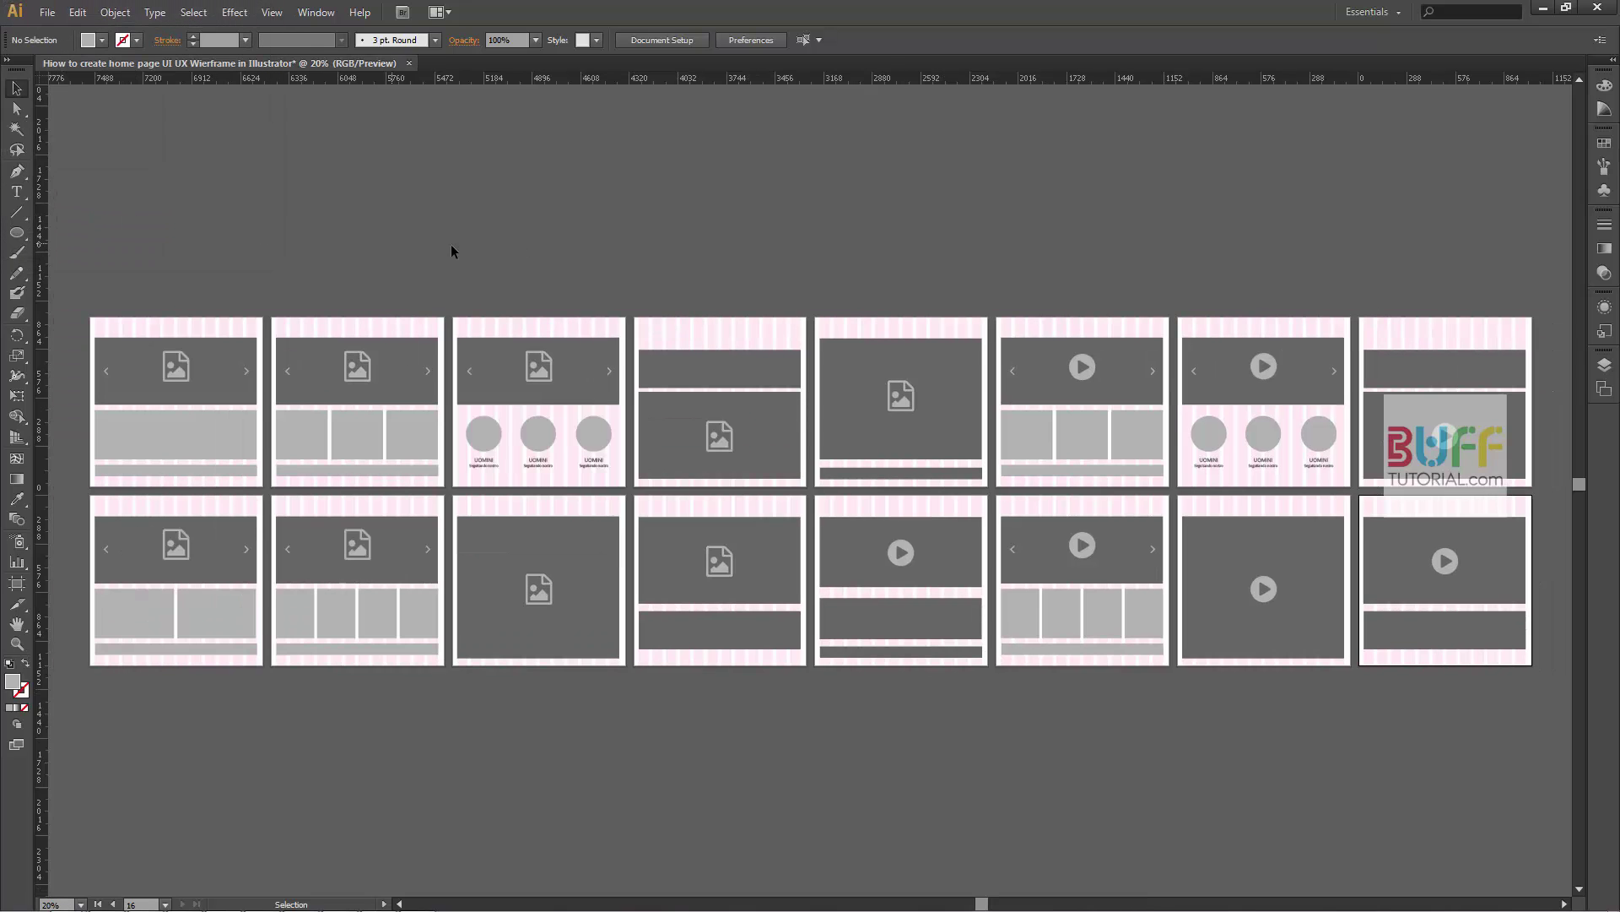
pyautogui.click(115, 12)
pyautogui.click(379, 574)
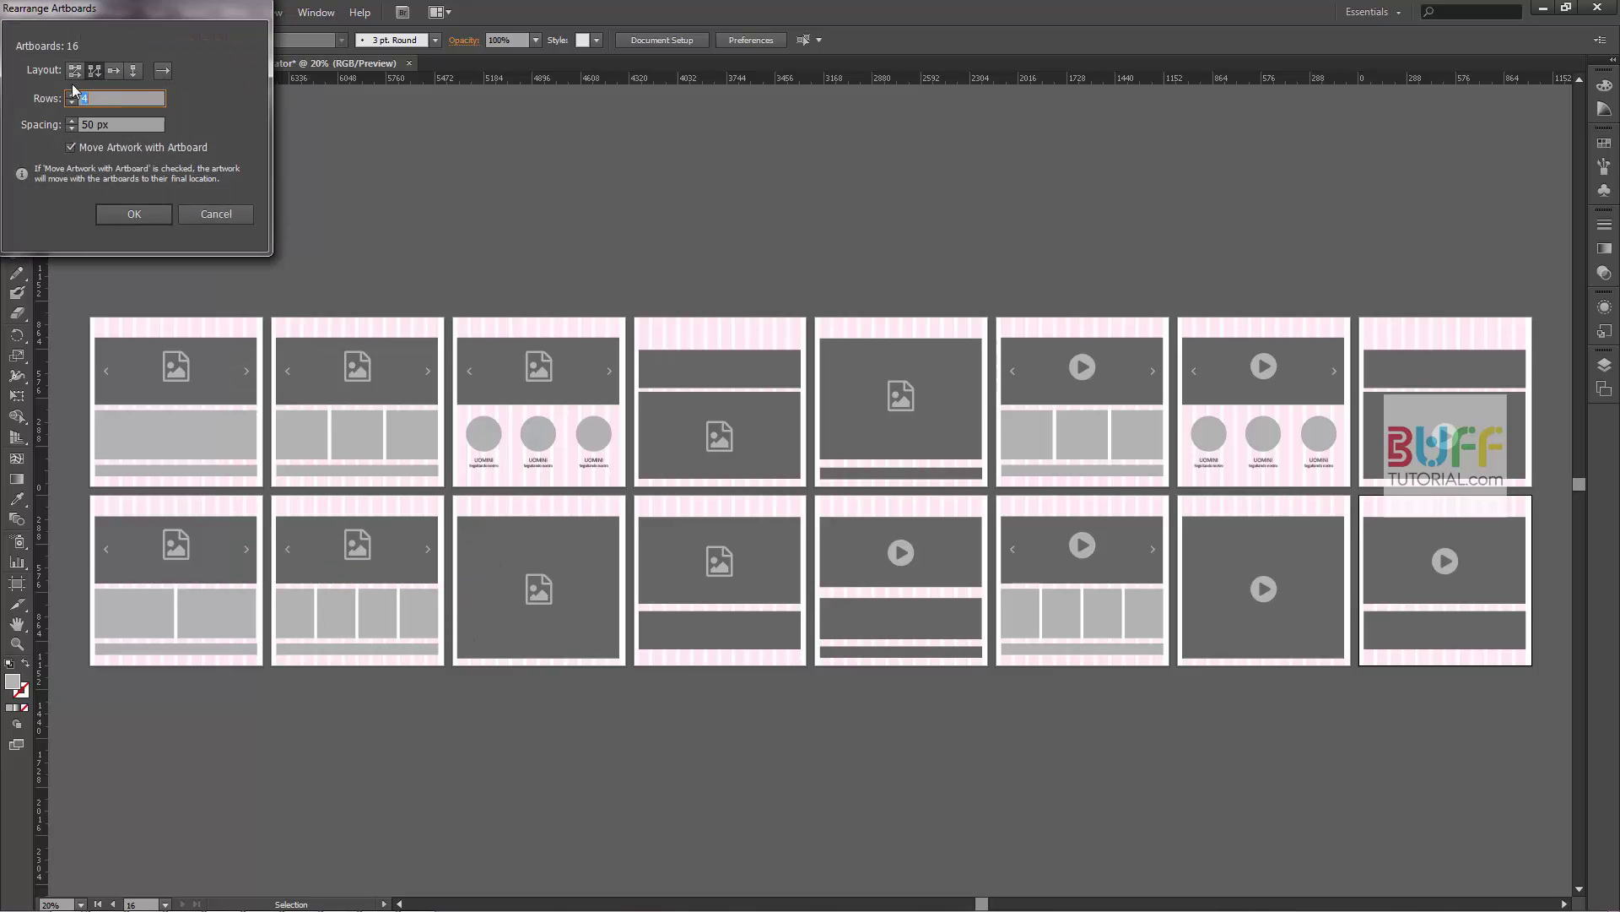
pyautogui.click(128, 214)
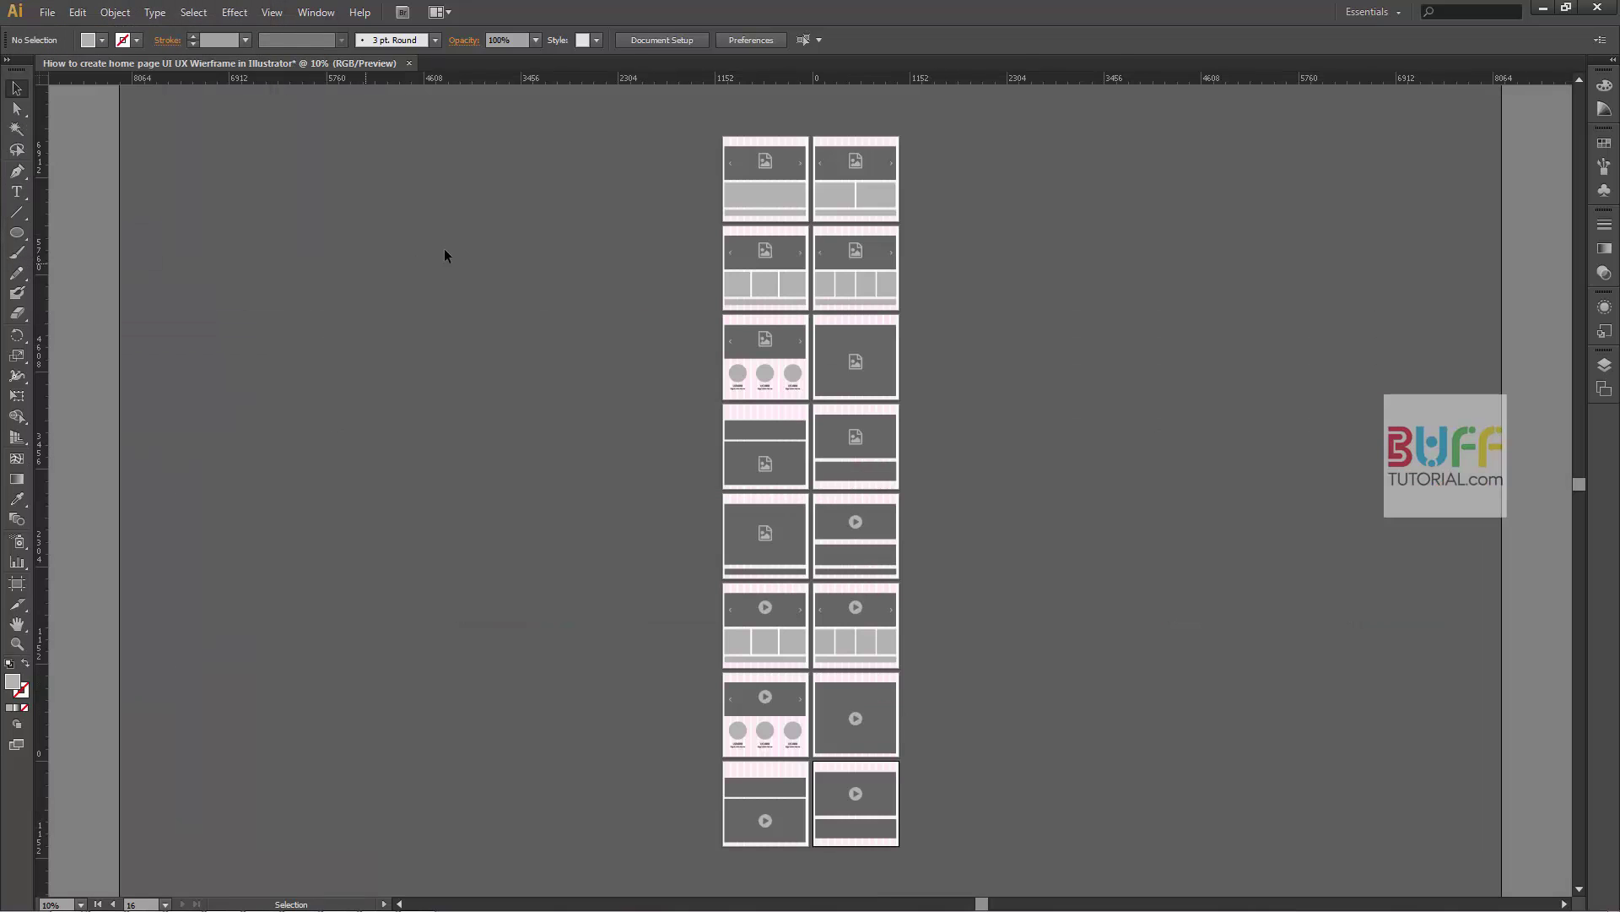
pyautogui.scroll(3, 767, 202)
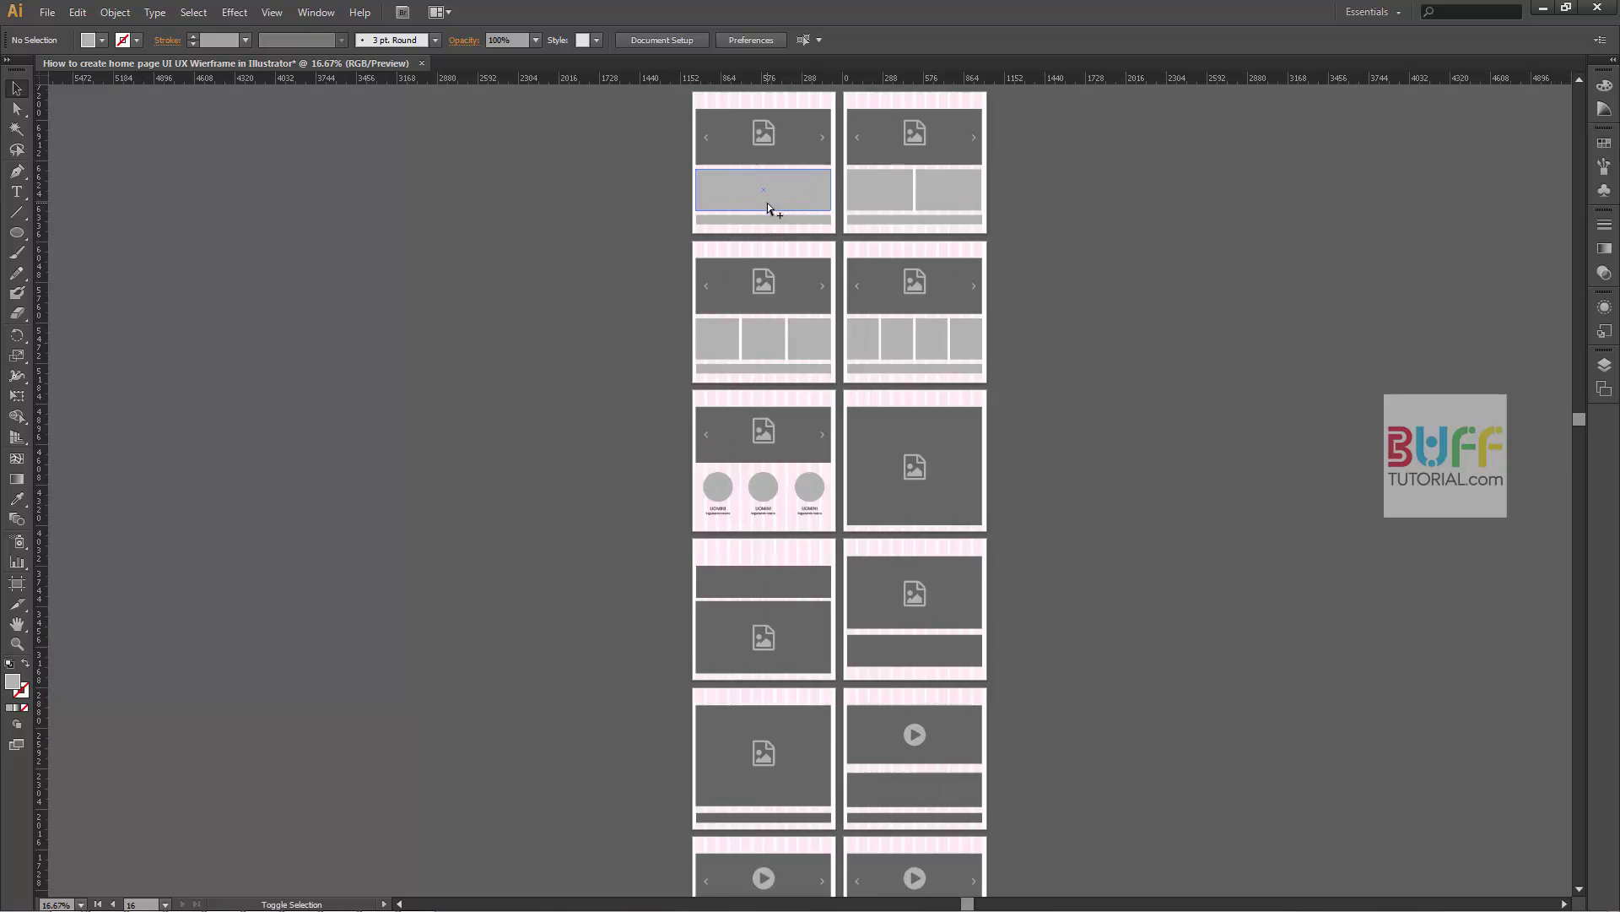
pyautogui.scroll(1, 1117, 301)
pyautogui.scroll(1, 1081, 246)
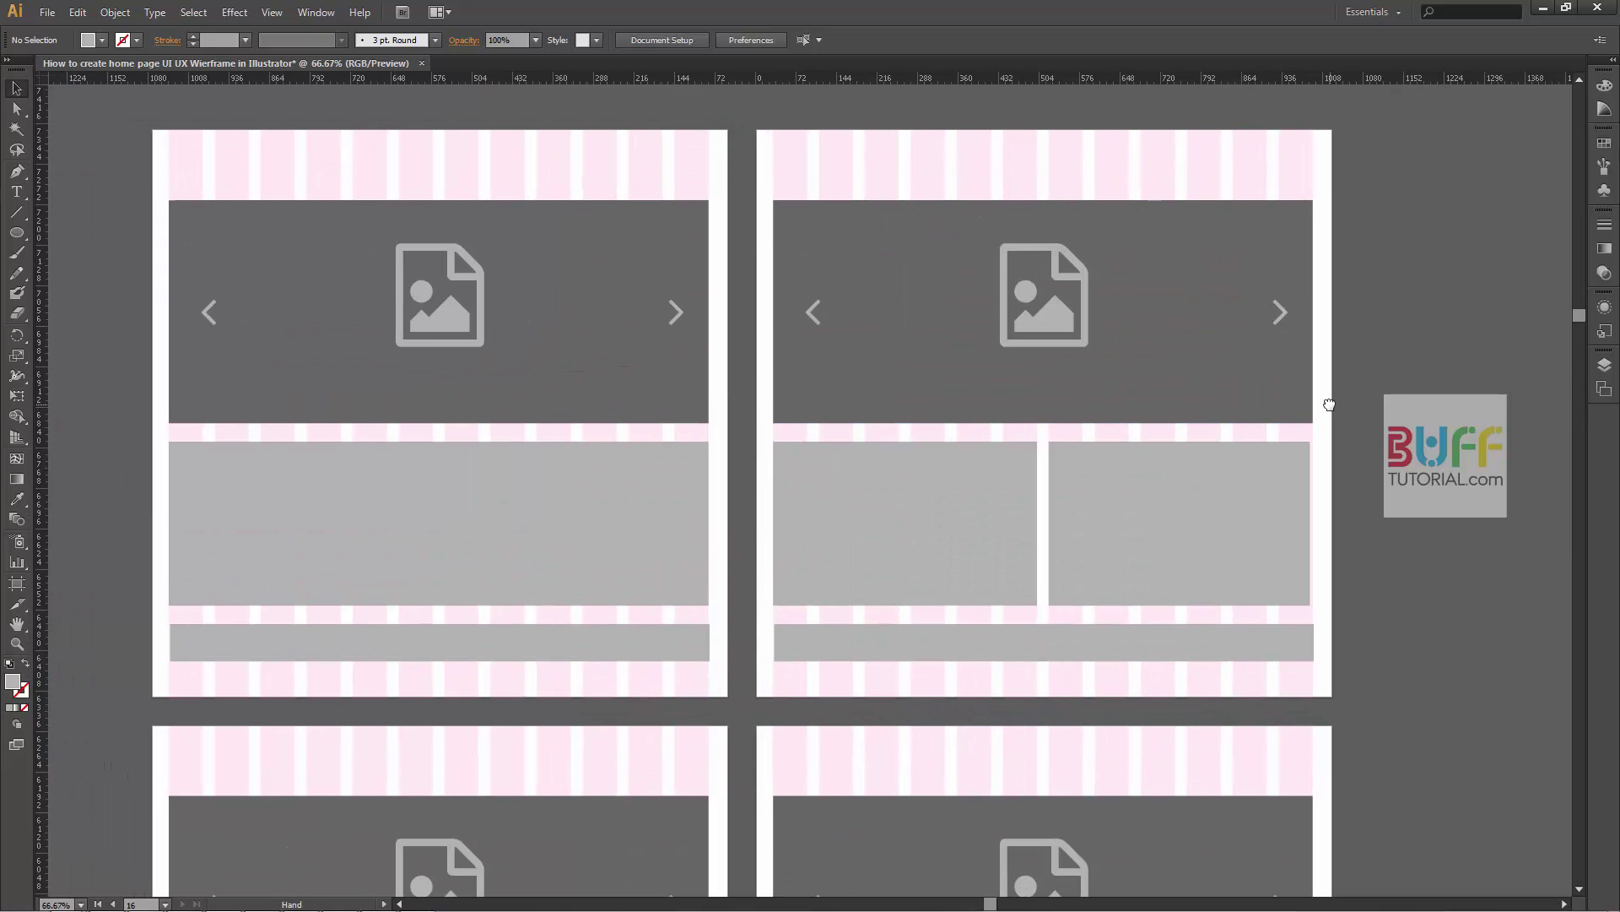
pyautogui.scroll(1, 1309, 367)
pyautogui.press('f')
pyautogui.press('f')
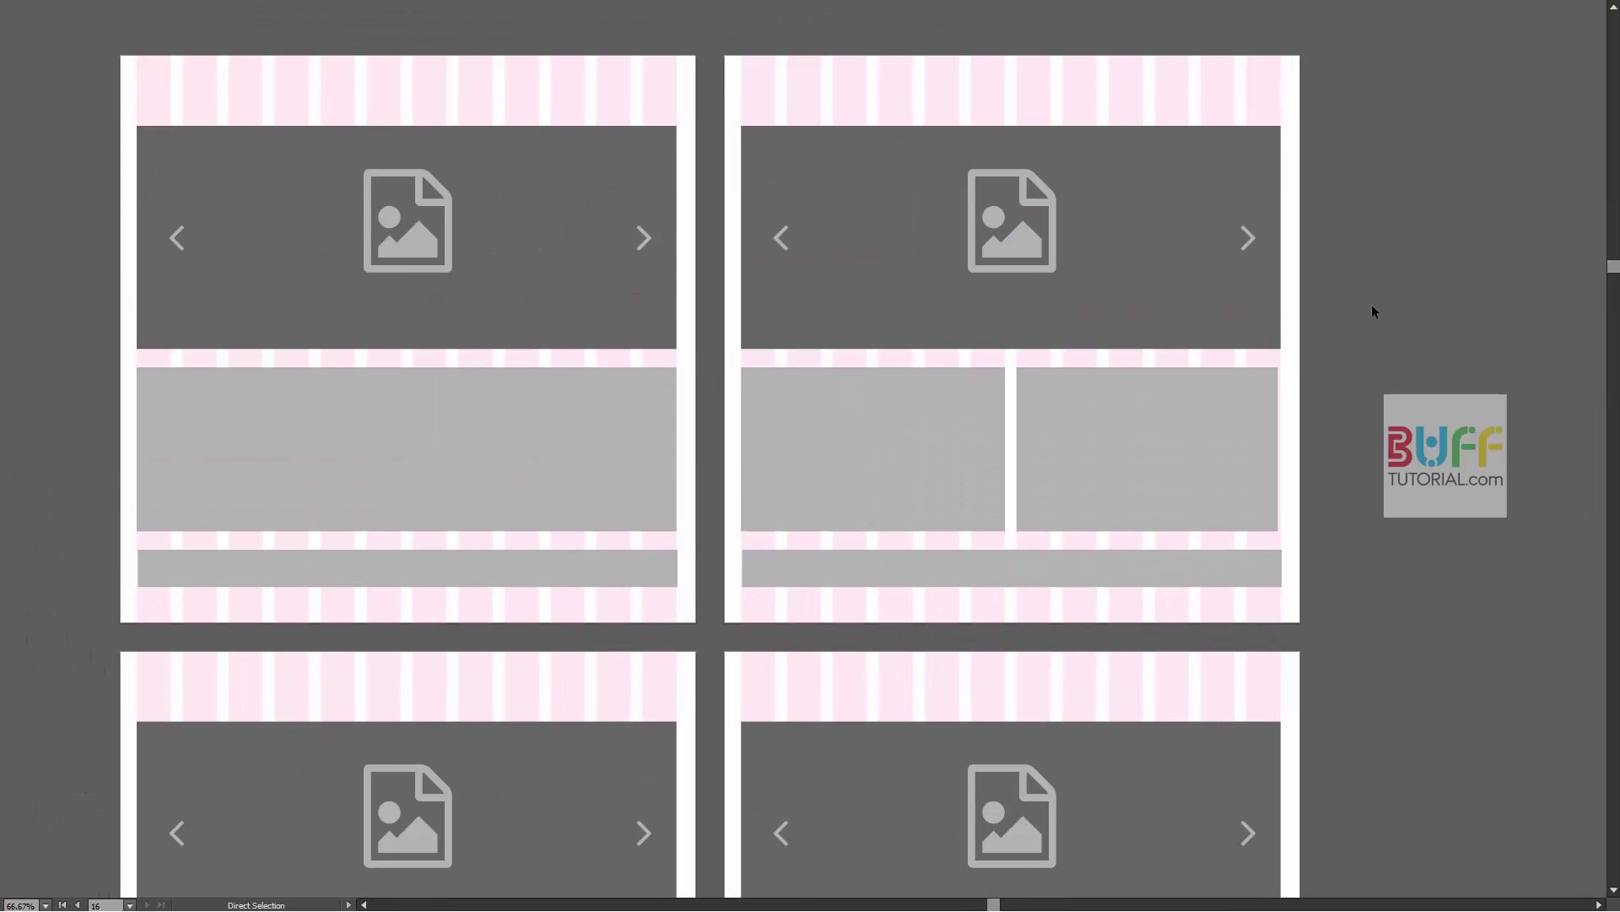
pyautogui.moveTo(1190, 430)
pyautogui.mouseDown()
pyautogui.moveTo(1190, 369)
pyautogui.moveTo(1259, 380)
pyautogui.mouseUp()
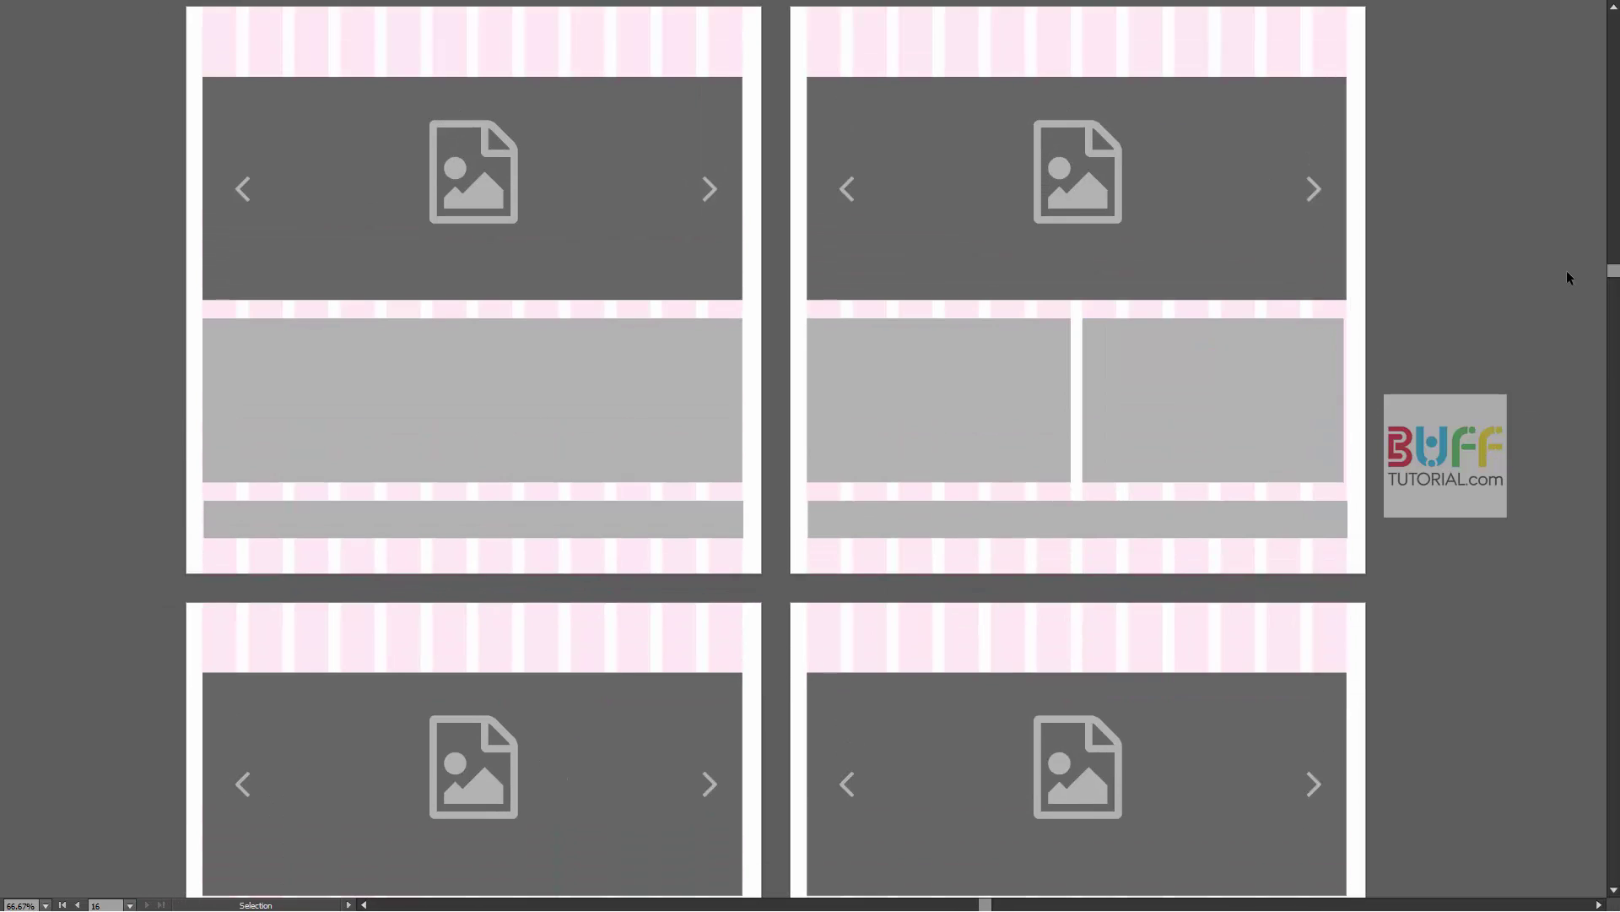
pyautogui.scroll(-1, 1529, 306)
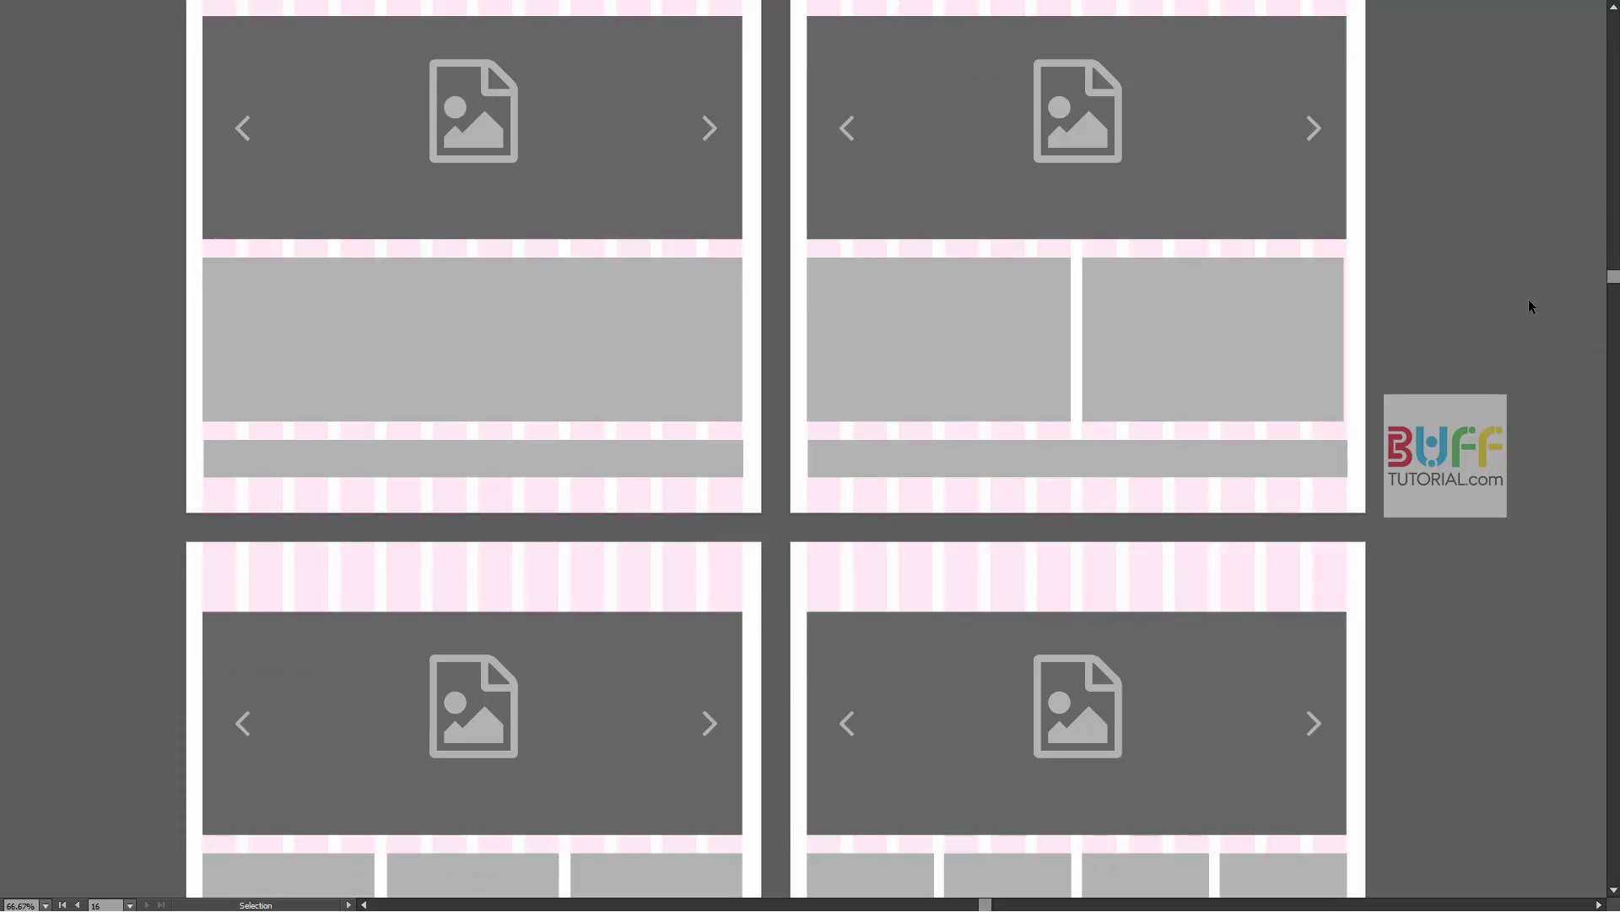
pyautogui.scroll(-2, 1529, 306)
pyautogui.scroll(-10, 1529, 306)
pyautogui.scroll(-2, 1530, 307)
pyautogui.scroll(-2, 1529, 307)
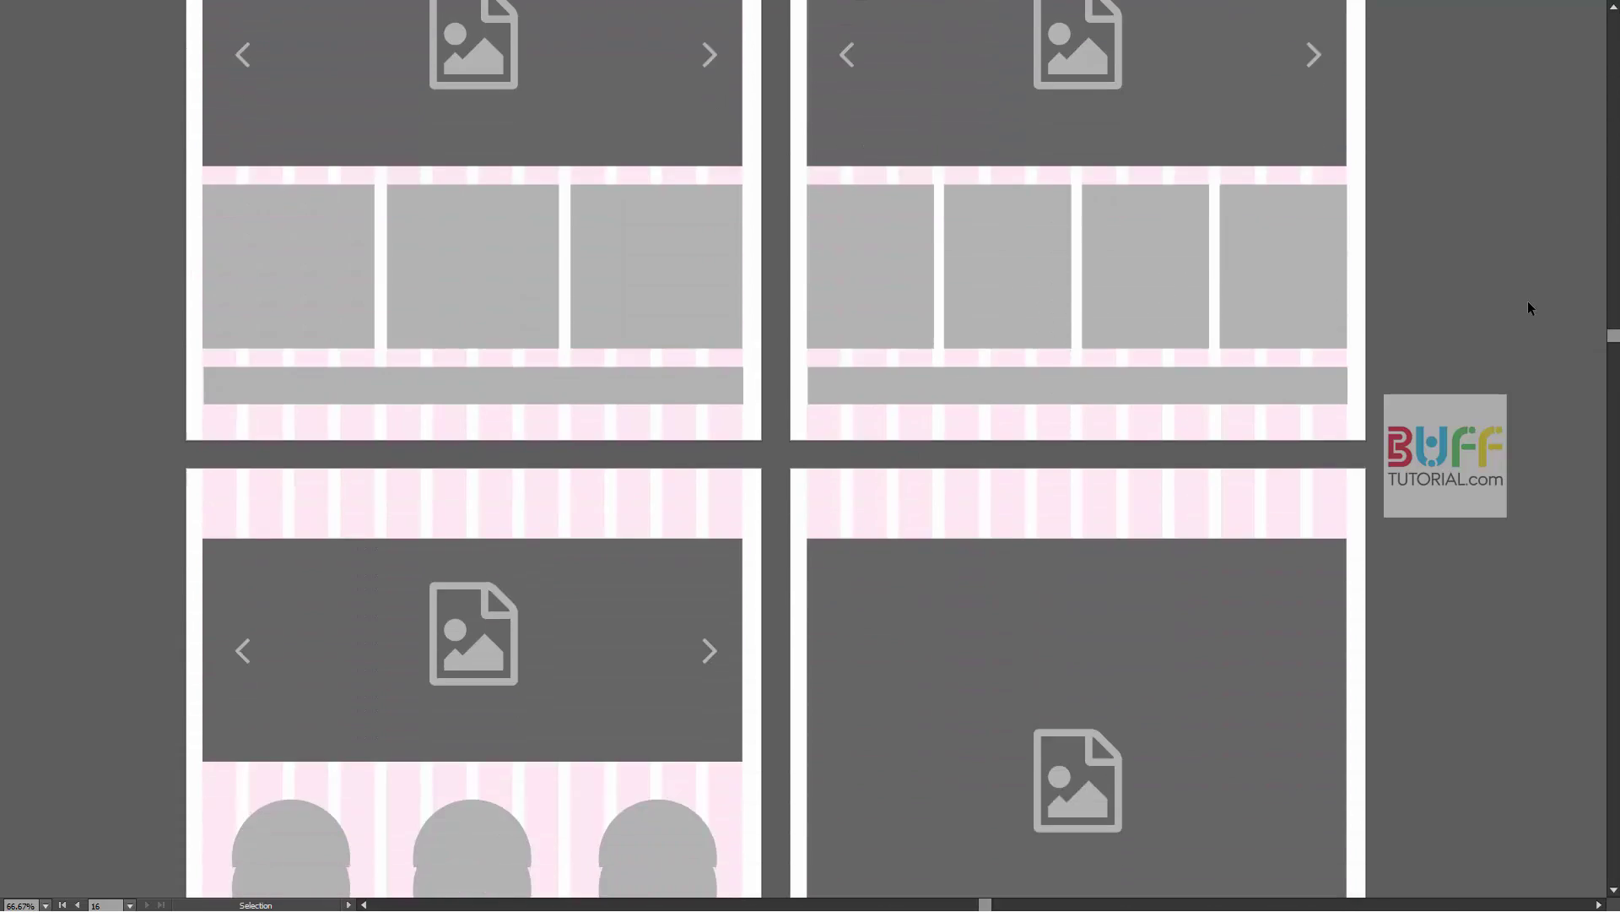
pyautogui.scroll(-2, 1529, 307)
pyautogui.scroll(-2, 1530, 308)
pyautogui.scroll(-2, 1529, 307)
pyautogui.scroll(-2, 1529, 308)
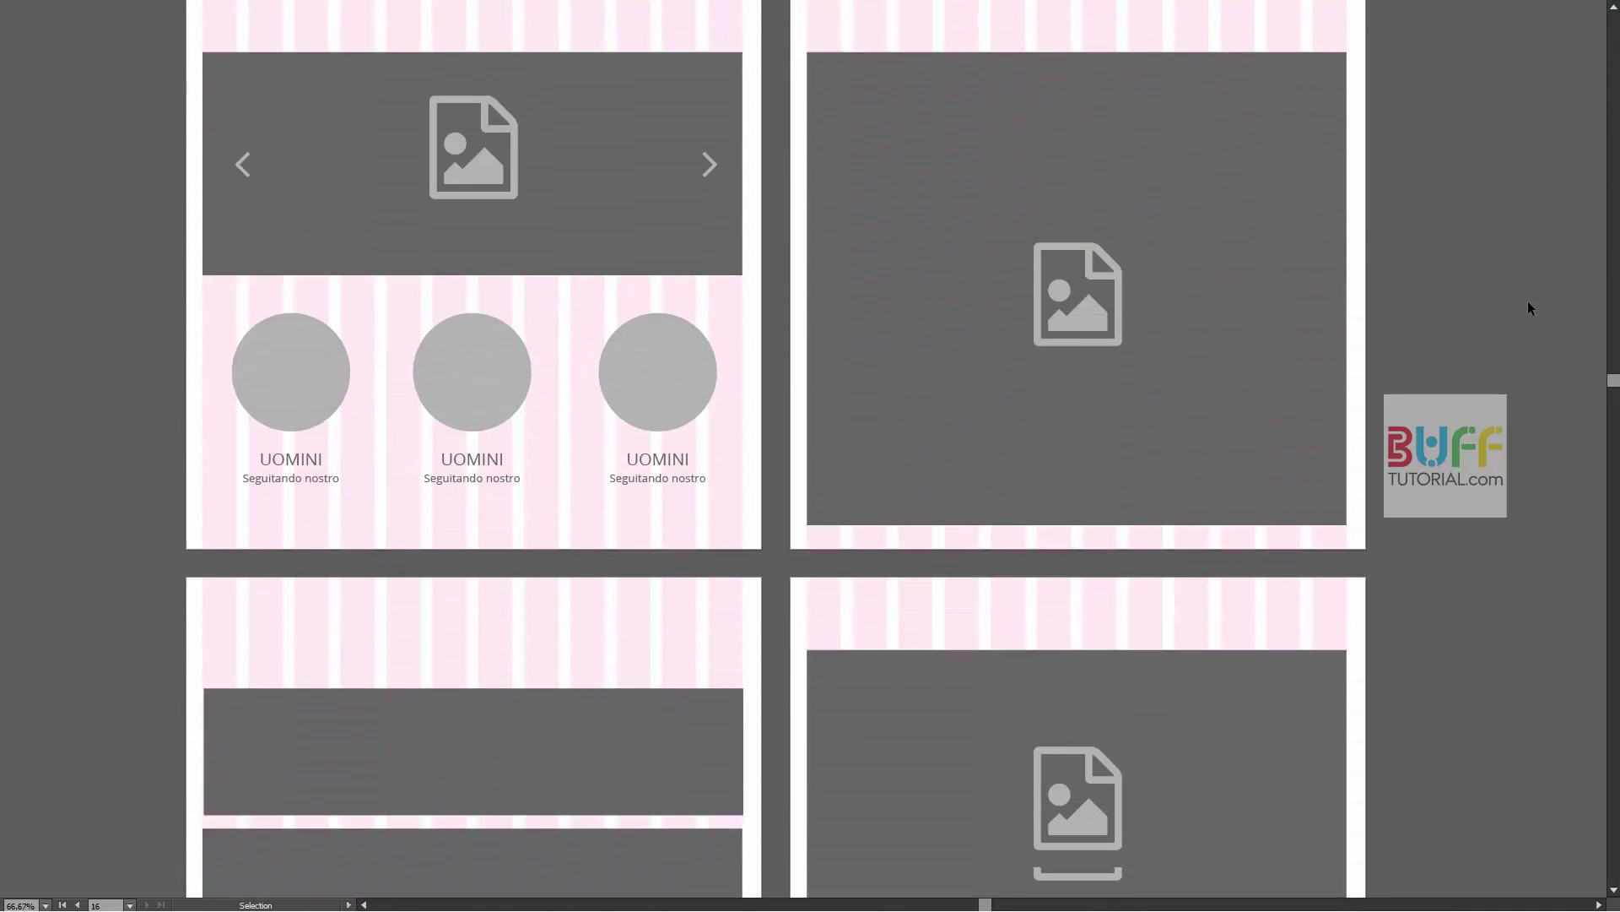
pyautogui.scroll(-2, 1529, 307)
pyautogui.scroll(-4, 1529, 307)
pyautogui.scroll(-3, 1530, 307)
pyautogui.scroll(-4, 1529, 308)
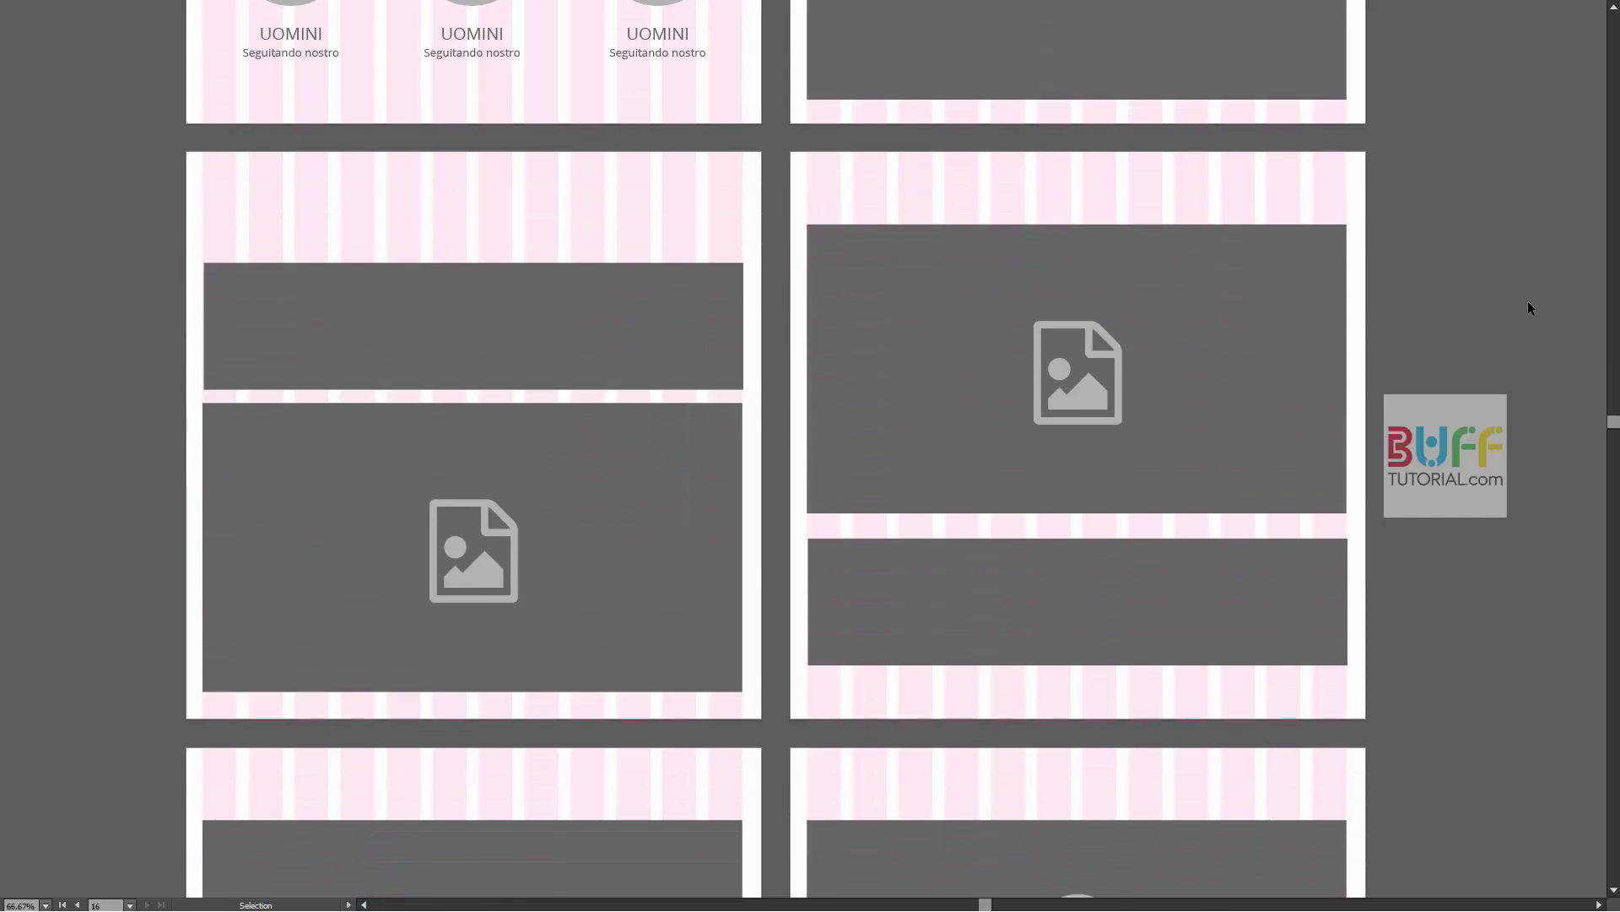
pyautogui.scroll(-4, 1530, 307)
pyautogui.scroll(-6, 1529, 307)
pyautogui.scroll(-5, 1530, 307)
pyautogui.scroll(-5, 1528, 307)
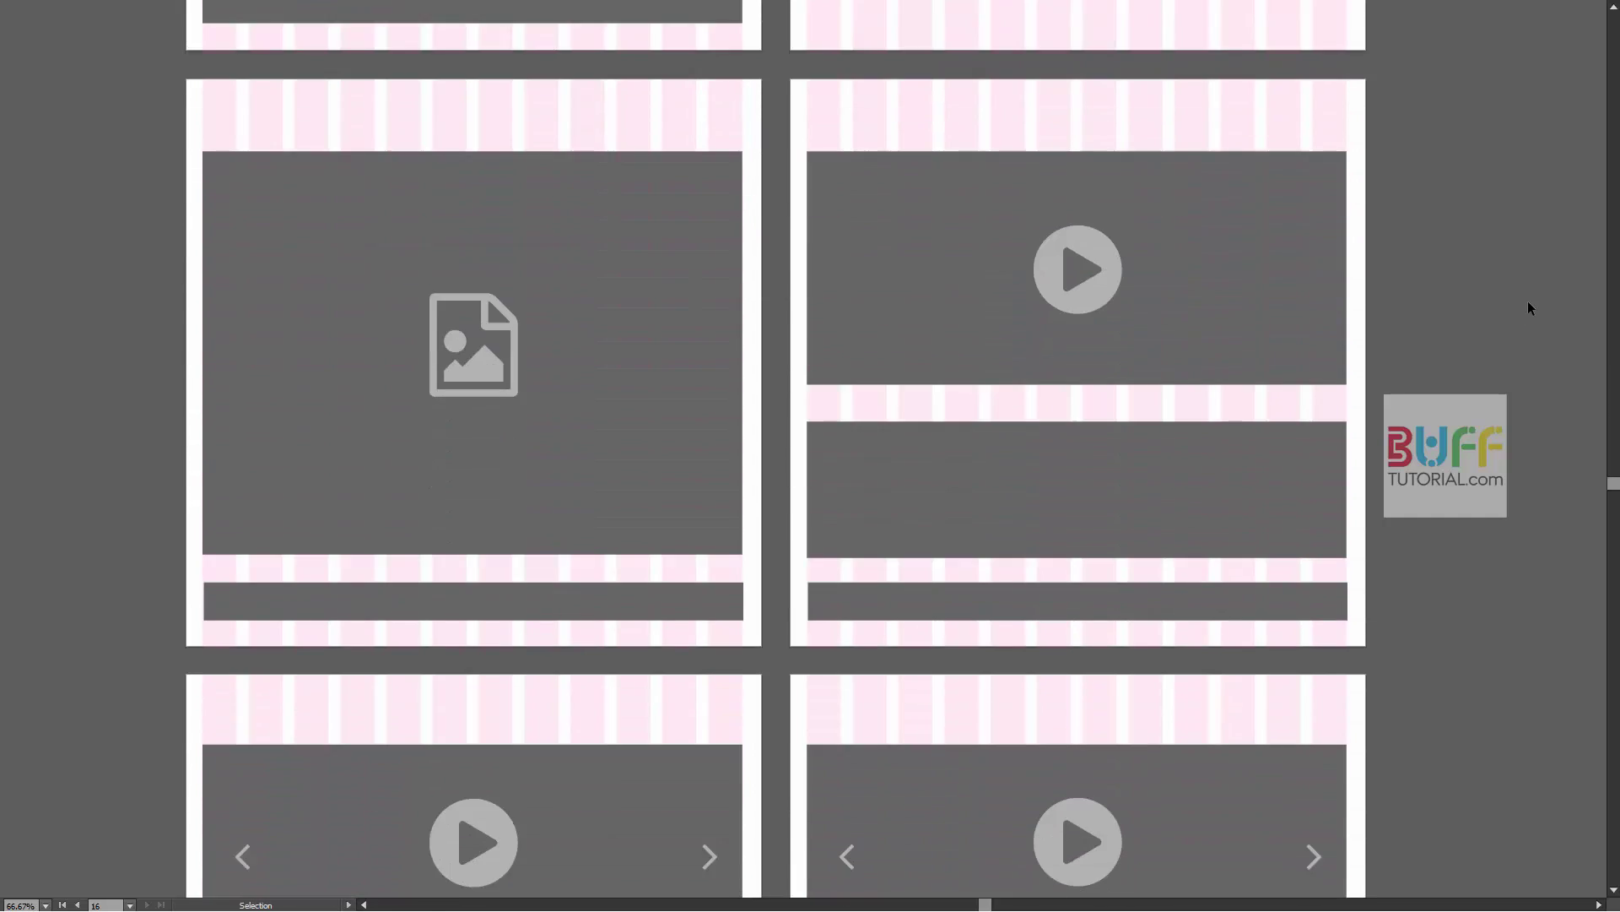
pyautogui.scroll(-5, 1527, 329)
pyautogui.scroll(-5, 1524, 405)
pyautogui.scroll(-5, 1519, 490)
pyautogui.scroll(-7, 1516, 513)
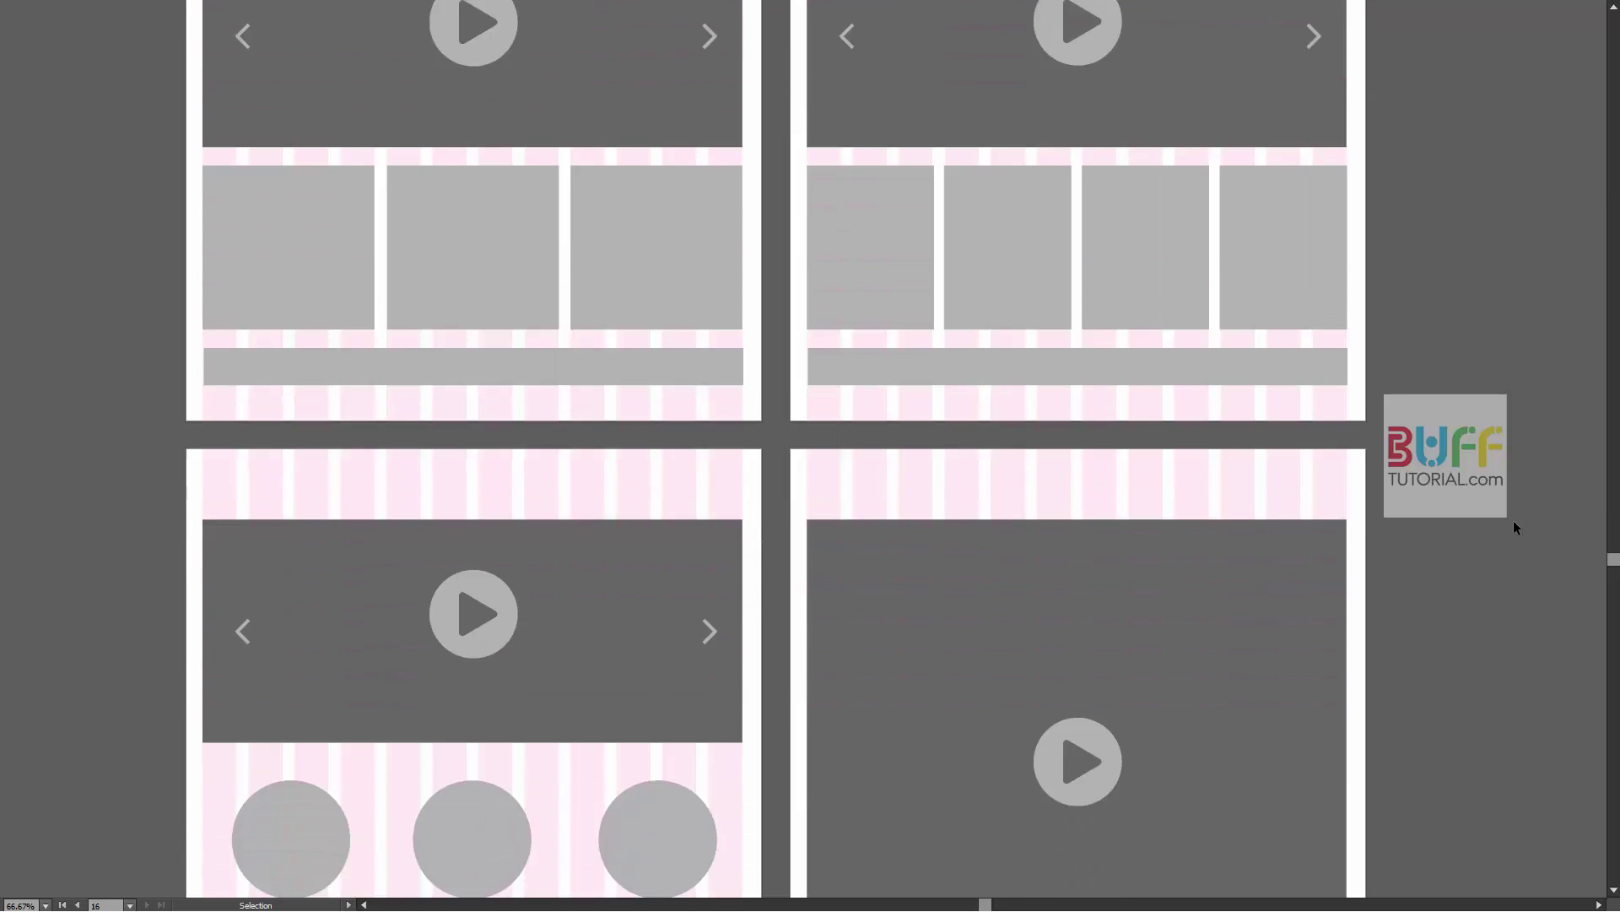
pyautogui.scroll(-5, 1515, 522)
pyautogui.scroll(-6, 1514, 522)
pyautogui.scroll(-6, 1515, 521)
pyautogui.scroll(-5, 1513, 524)
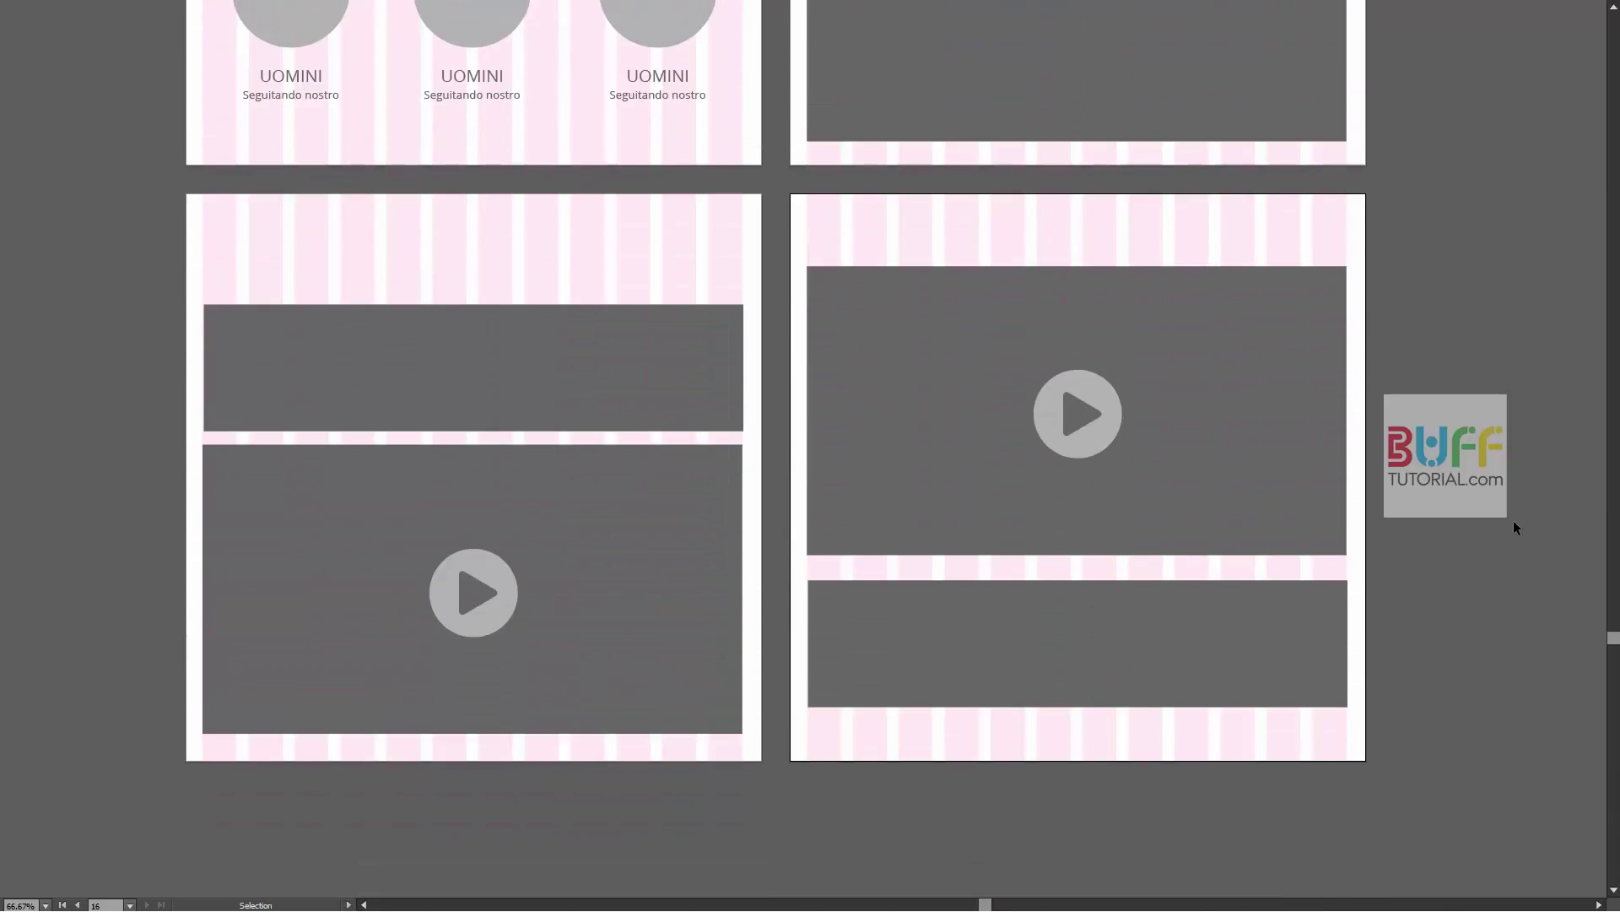
pyautogui.scroll(-5, 1514, 523)
pyautogui.keyDown('alt'); pyautogui.scroll(-2, 1490, 453); pyautogui.keyUp('alt')
pyautogui.keyDown('alt'); pyautogui.scroll(-2, 1309, 435); pyautogui.keyUp('alt')
pyautogui.moveTo(1310, 435); pyautogui.dragTo(1164, 492)
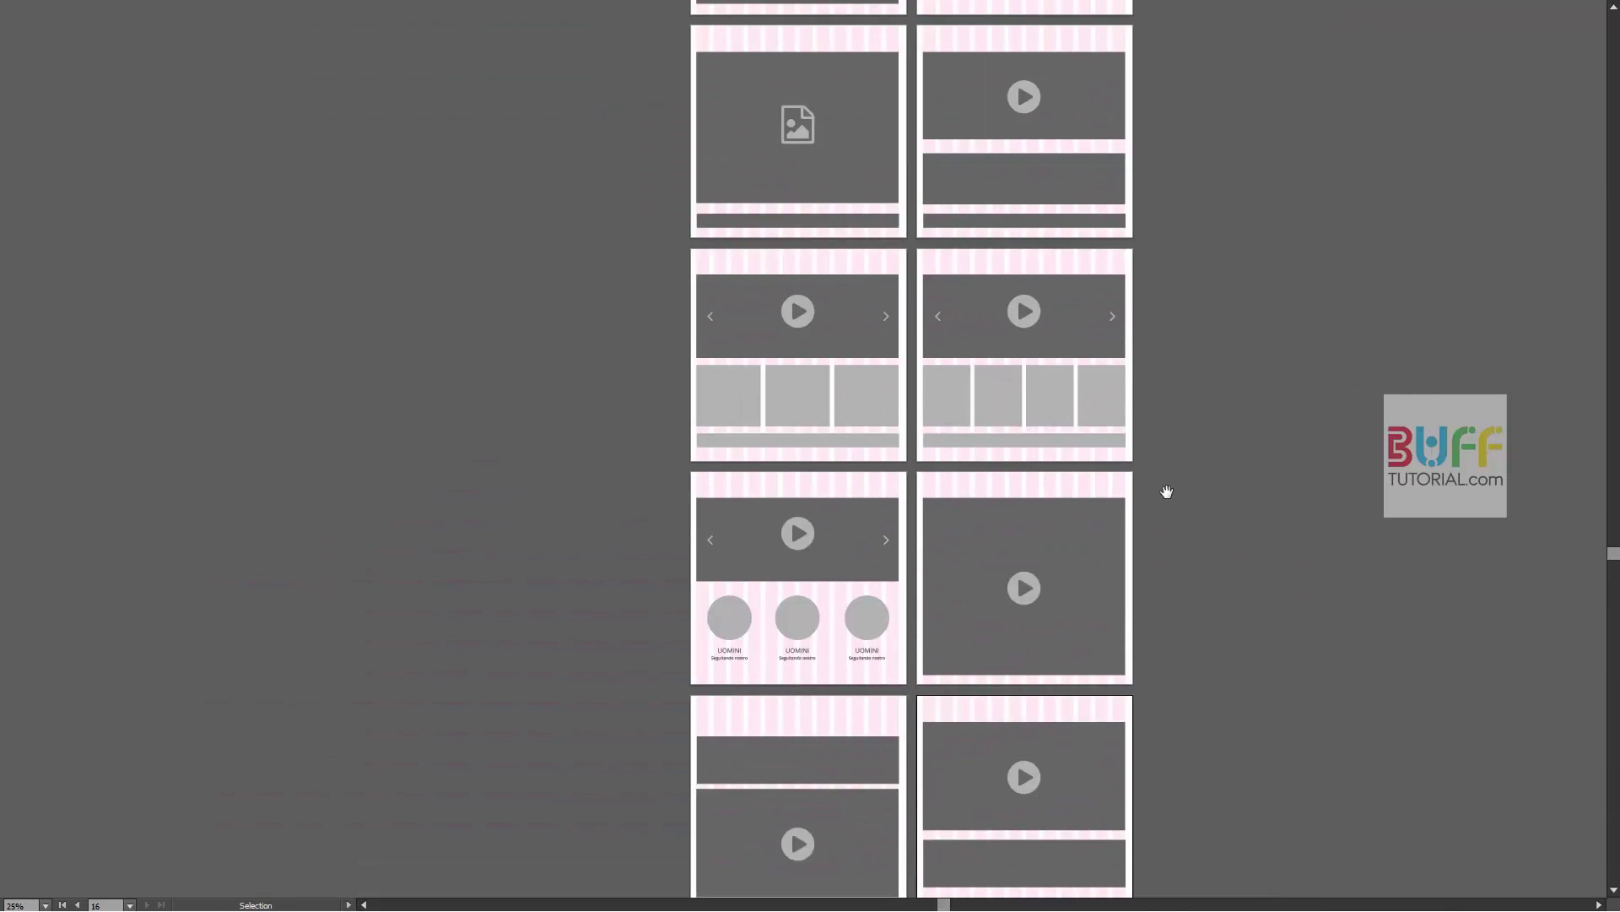
pyautogui.keyDown('alt'); pyautogui.scroll(-1, 1339, 481); pyautogui.keyUp('alt')
pyautogui.keyDown('alt'); pyautogui.scroll(-1, 1333, 473); pyautogui.keyUp('alt')
pyautogui.press('f')
pyautogui.keyDown('alt'); pyautogui.scroll(-1, 1040, 415); pyautogui.keyUp('alt')
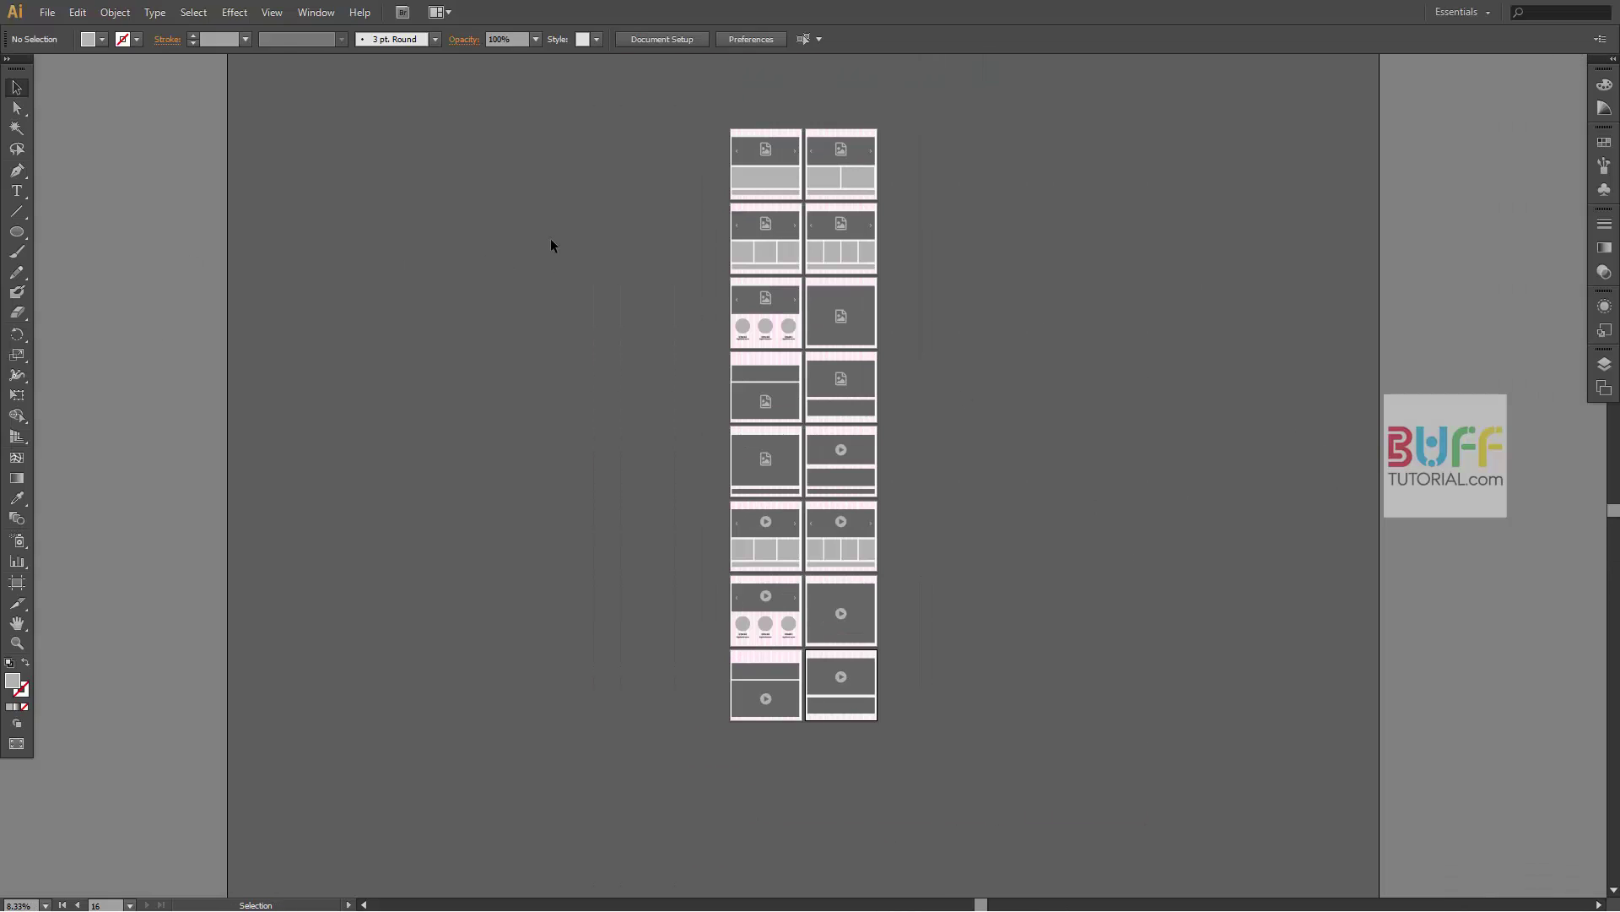
# - Draw a tall new artboard beside the column and copy all the wireframes onto it
pyautogui.click(16, 587)
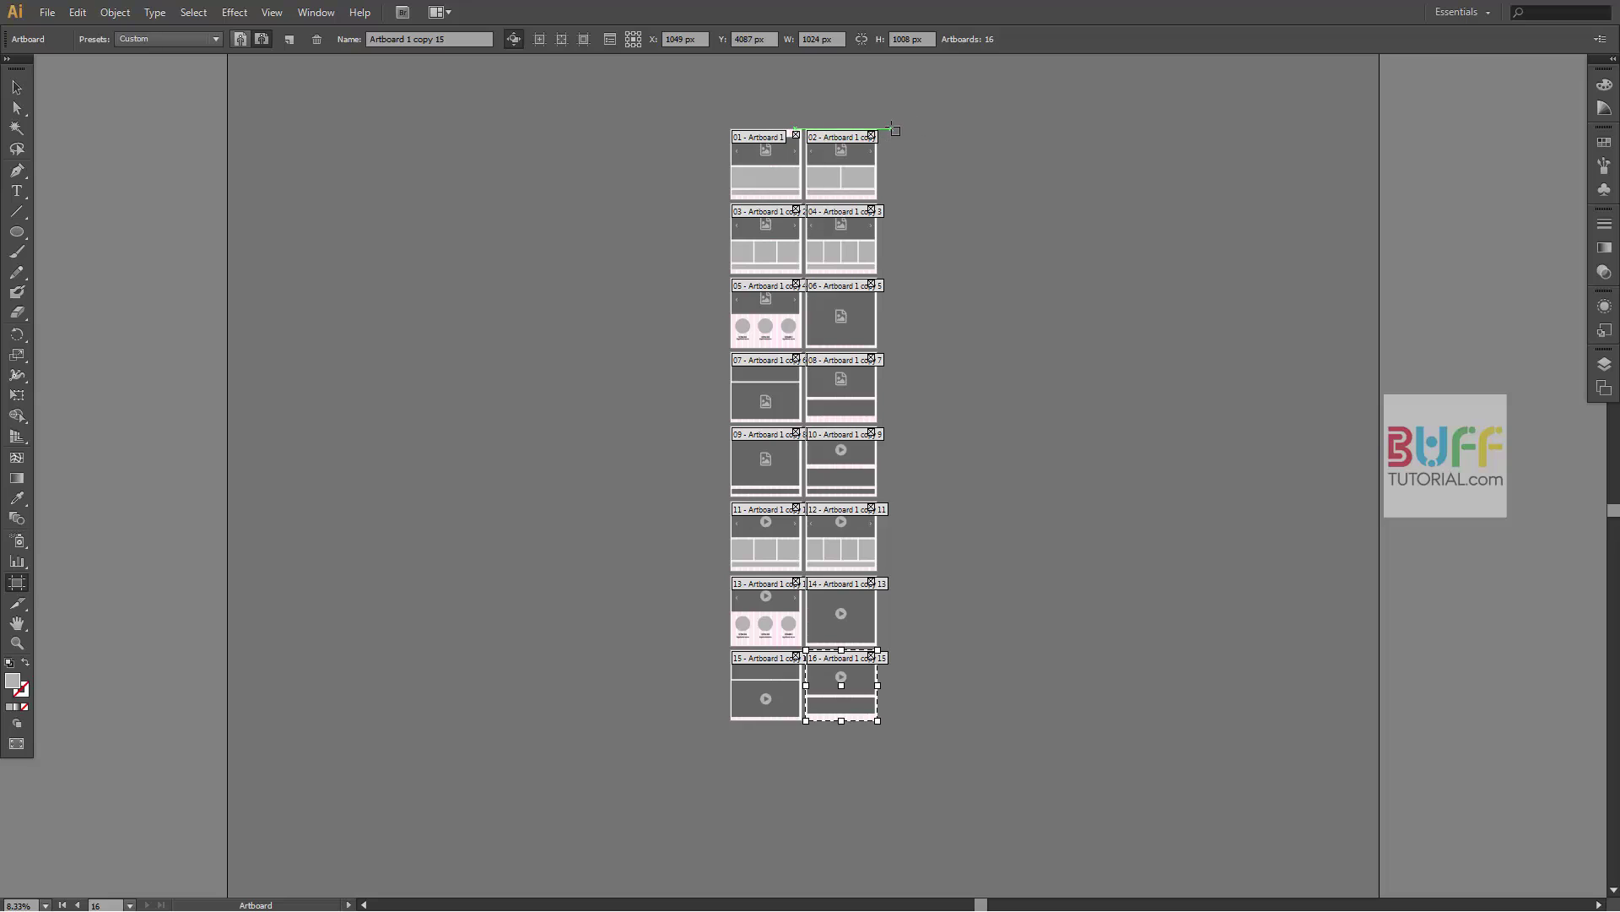
pyautogui.moveTo(893, 129)
pyautogui.mouseDown()
pyautogui.moveTo(1029, 408)
pyautogui.moveTo(1057, 723)
pyautogui.mouseUp()
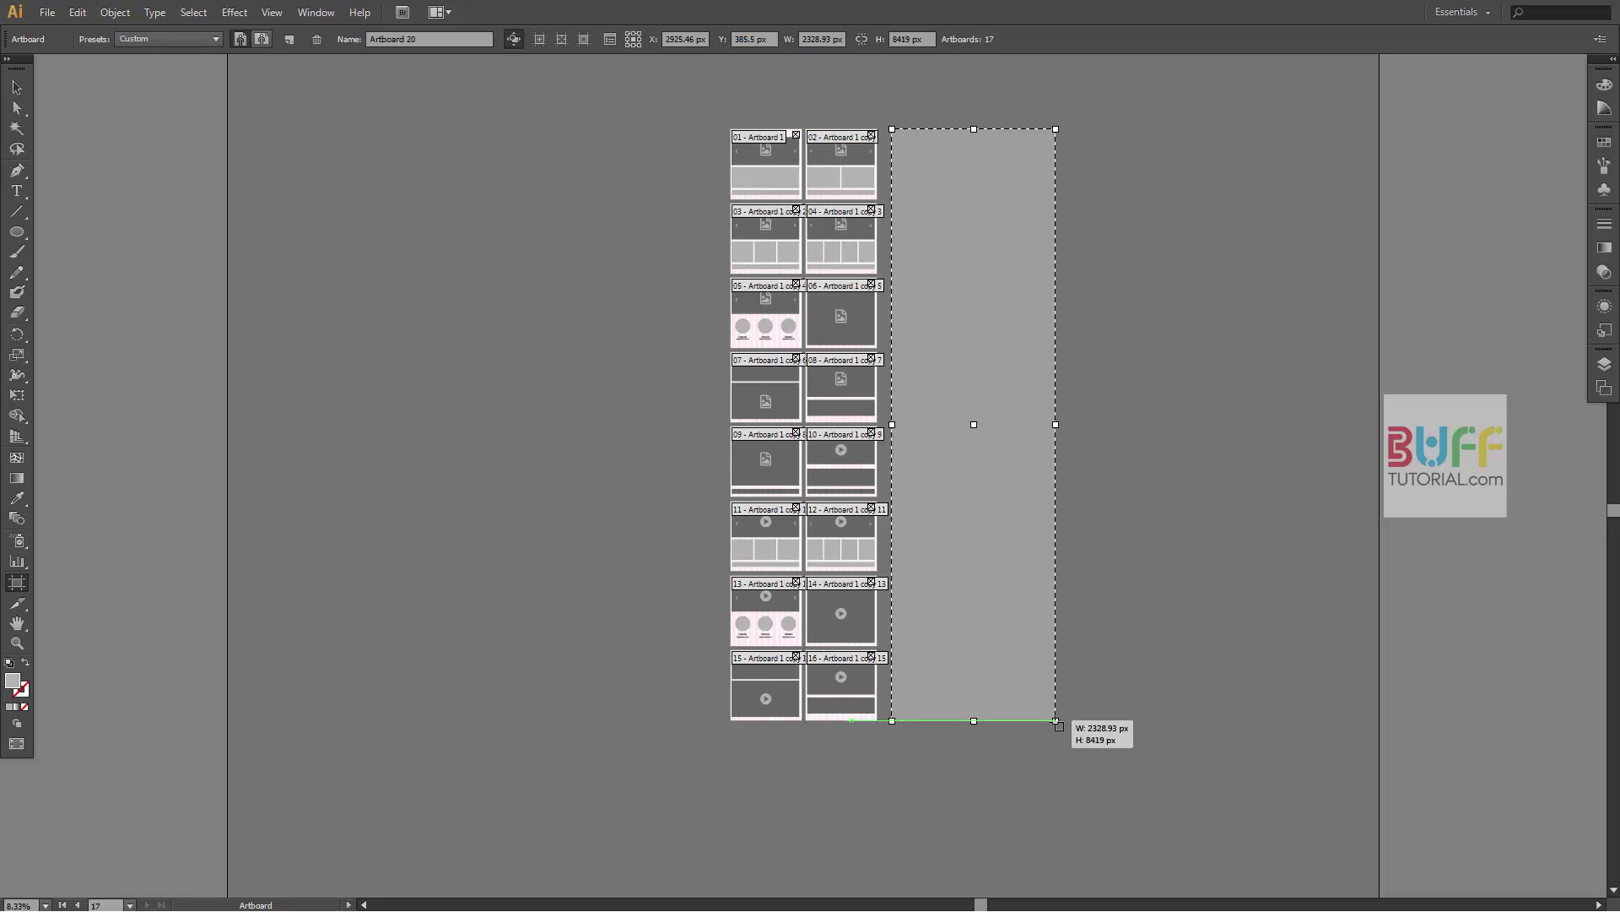
pyautogui.press('Escape')
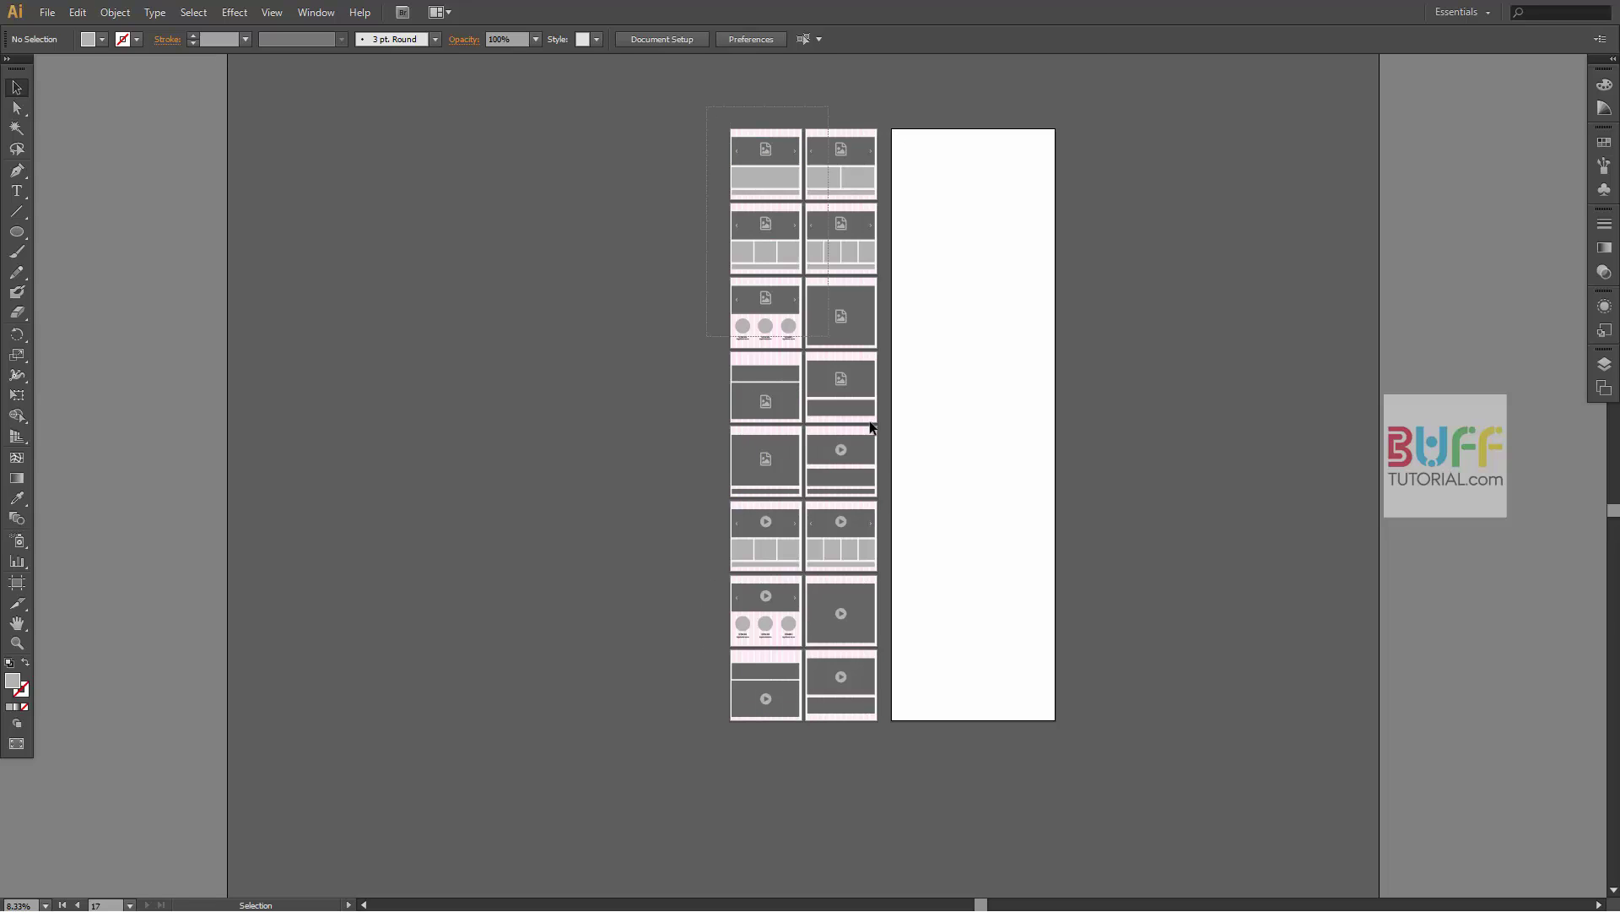
pyautogui.moveTo(872, 427); pyautogui.dragTo(957, 772)
pyautogui.moveTo(820, 262); pyautogui.dragTo(990, 265)
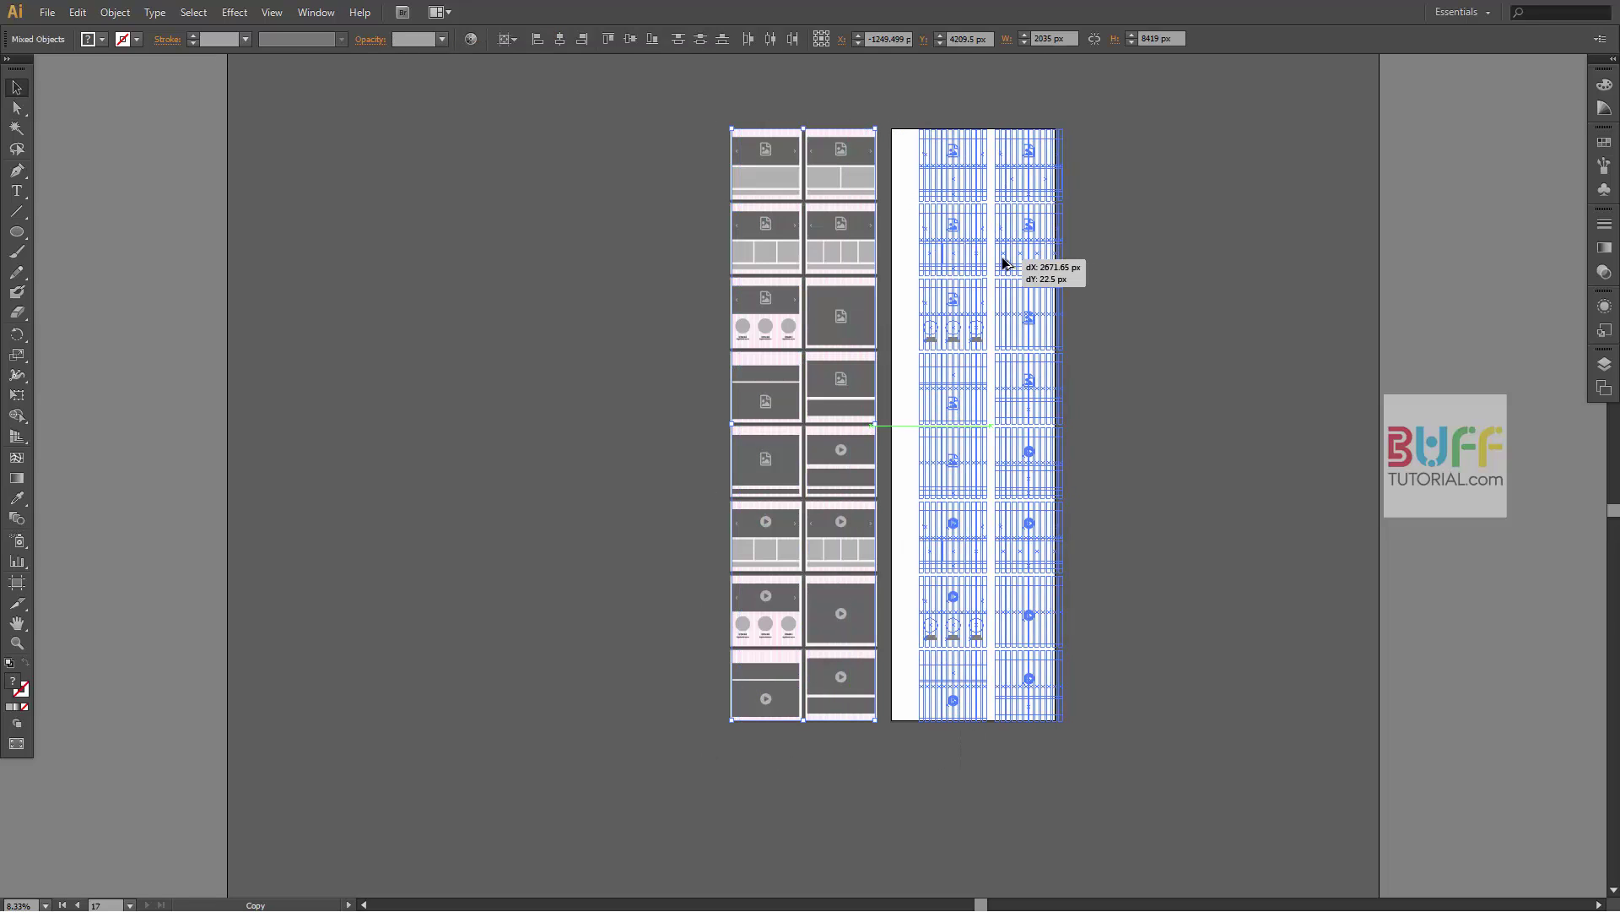
# - Group the copied wireframes and align the group to the artboard's top
pyautogui.hotkey('ctrl', 'g')
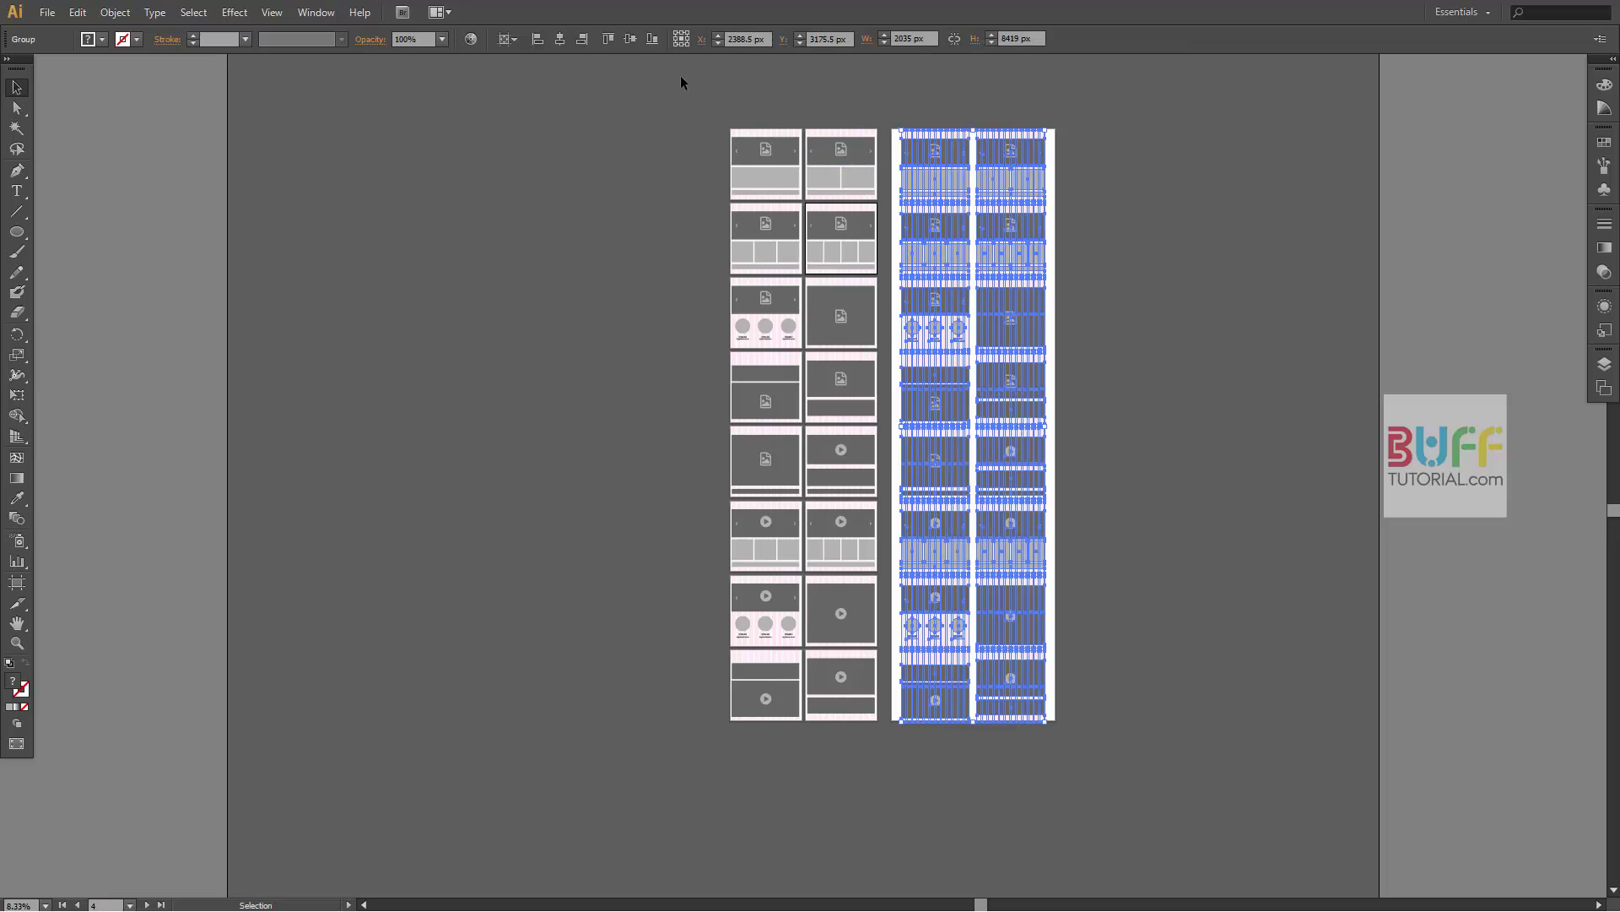
pyautogui.click(634, 39)
pyautogui.hotkey('ctrl', 'z')
pyautogui.click(617, 42)
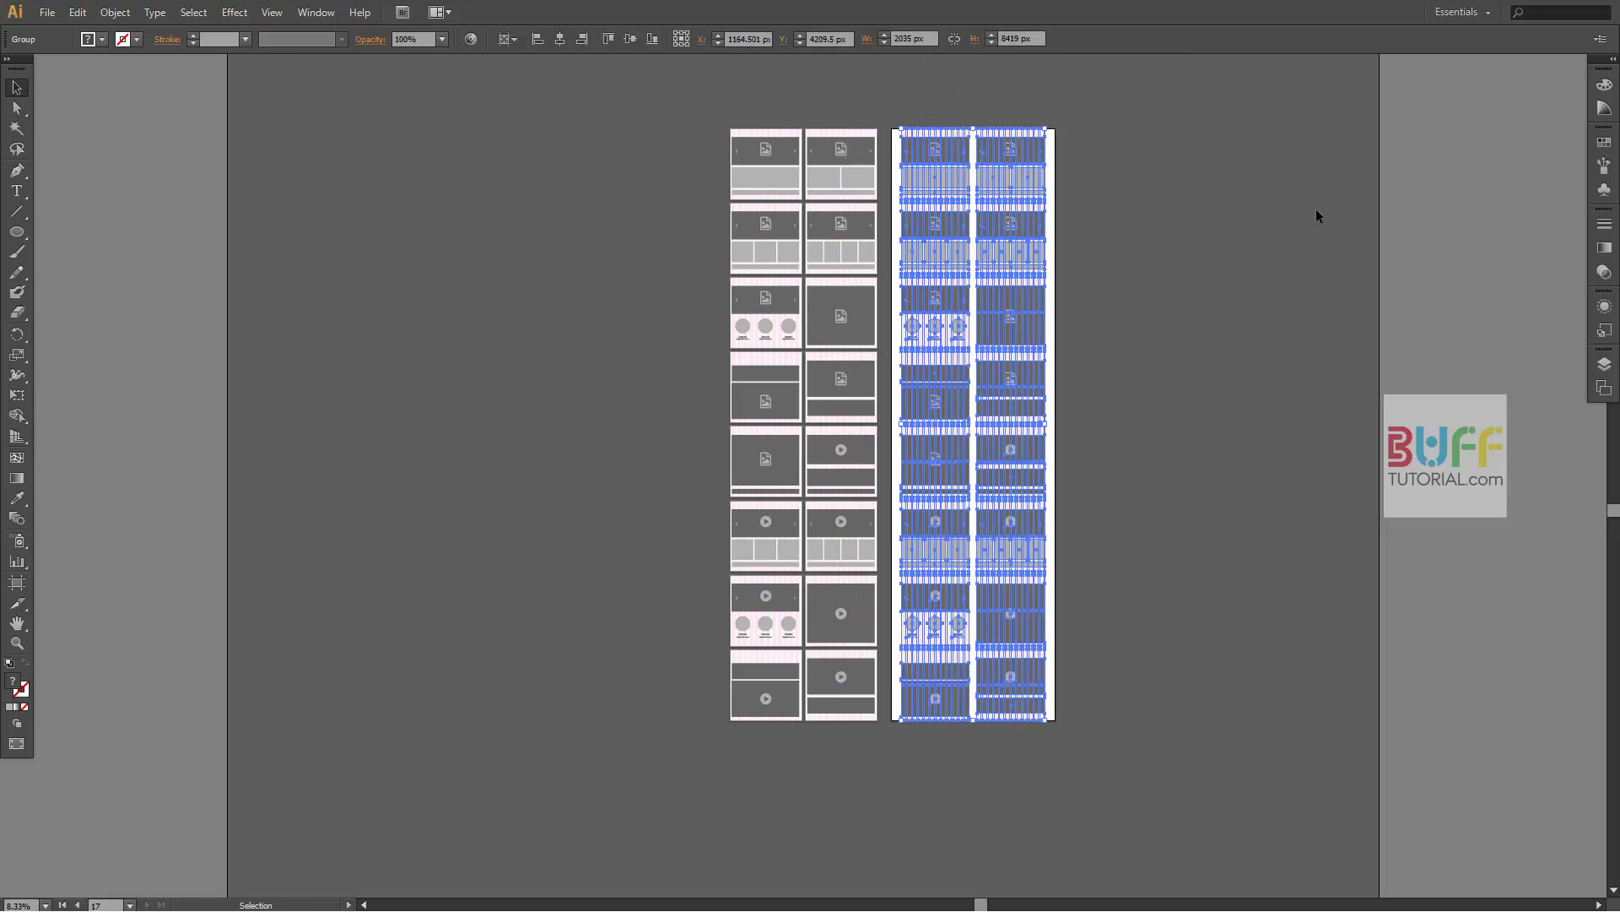
pyautogui.click(1288, 380)
# - Zoom in and delete the first three pink stripe backgrounds on the right artboard
pyautogui.press('z')
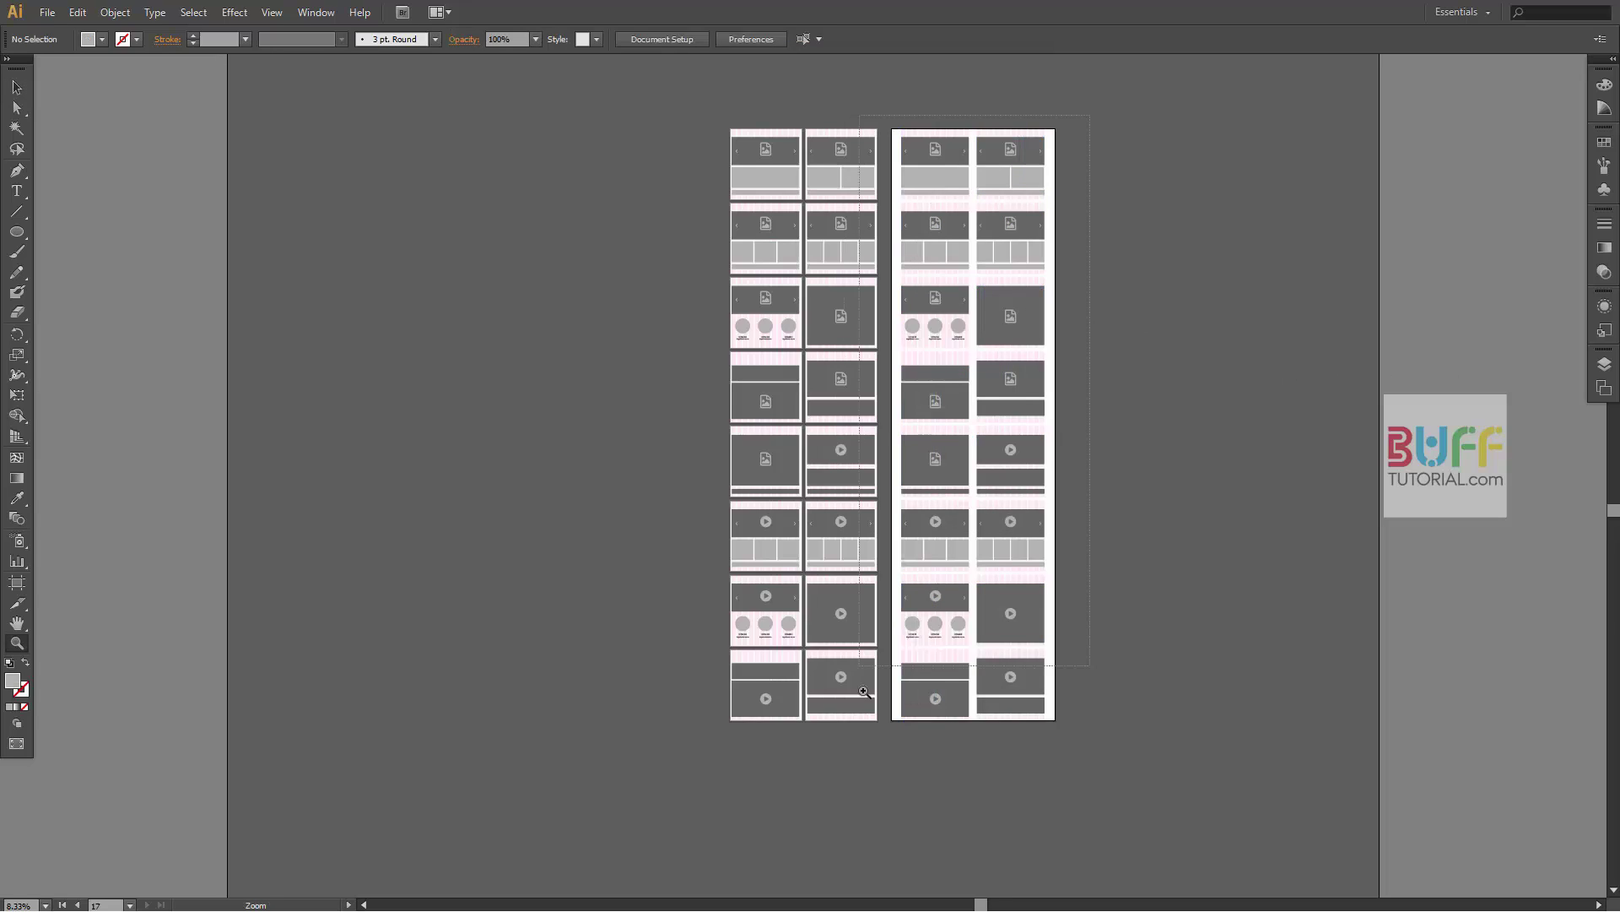
pyautogui.moveTo(864, 691); pyautogui.dragTo(866, 732)
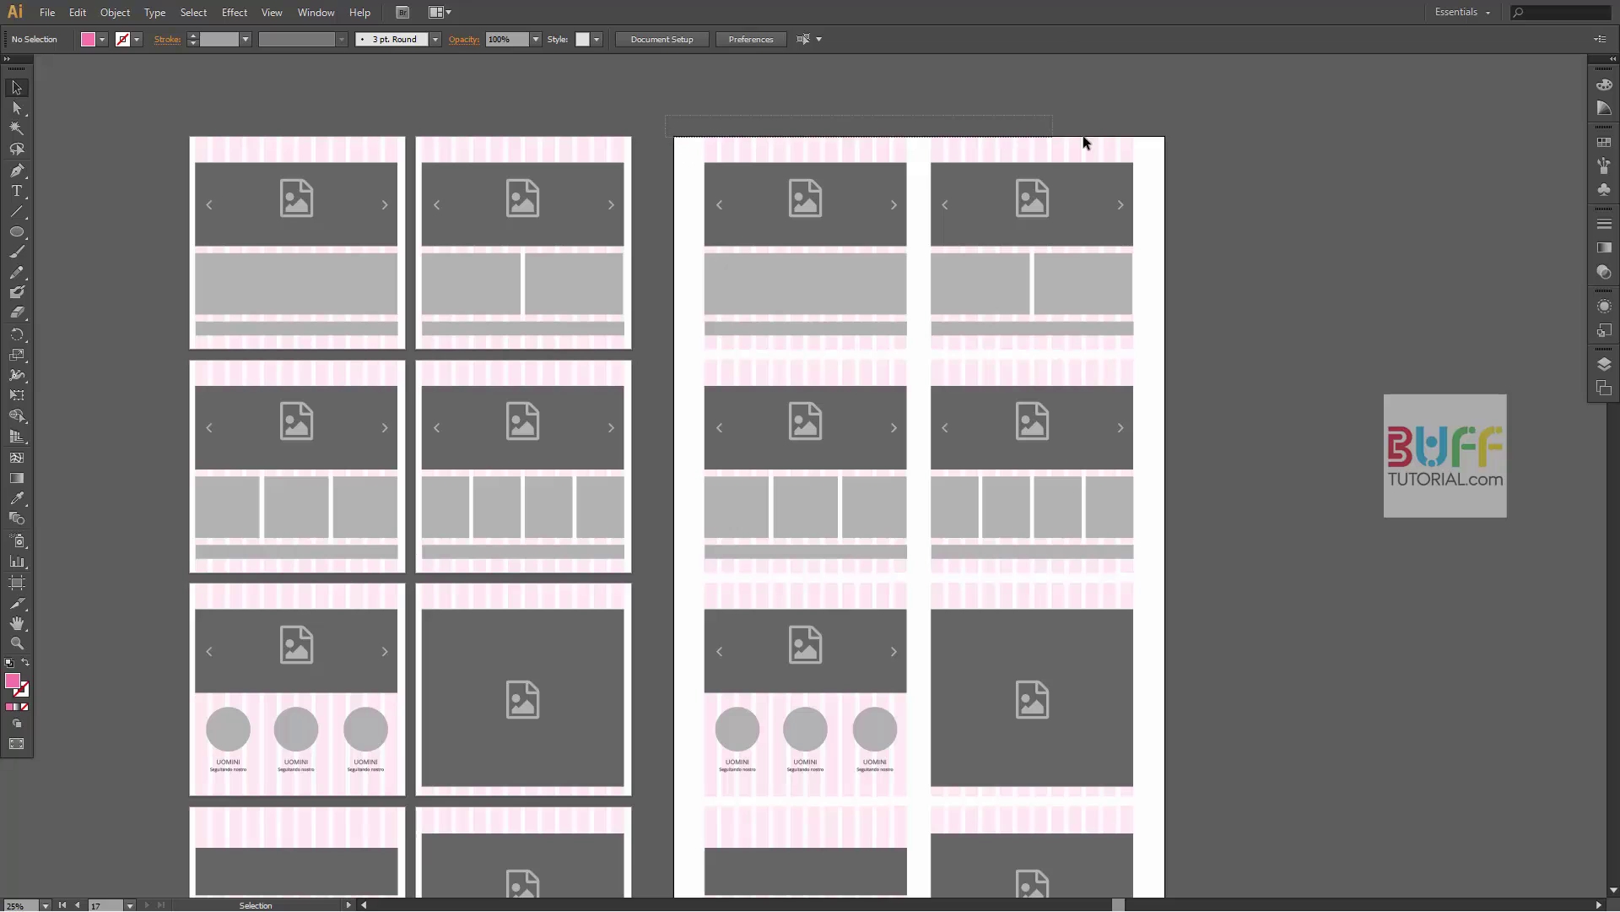
pyautogui.moveTo(1087, 142); pyautogui.dragTo(1168, 306)
pyautogui.press('Delete')
pyautogui.moveTo(758, 358); pyautogui.dragTo(1165, 371)
pyautogui.press('Delete')
pyautogui.scroll(-2, 1229, 425)
pyautogui.scroll(1, 1163, 336)
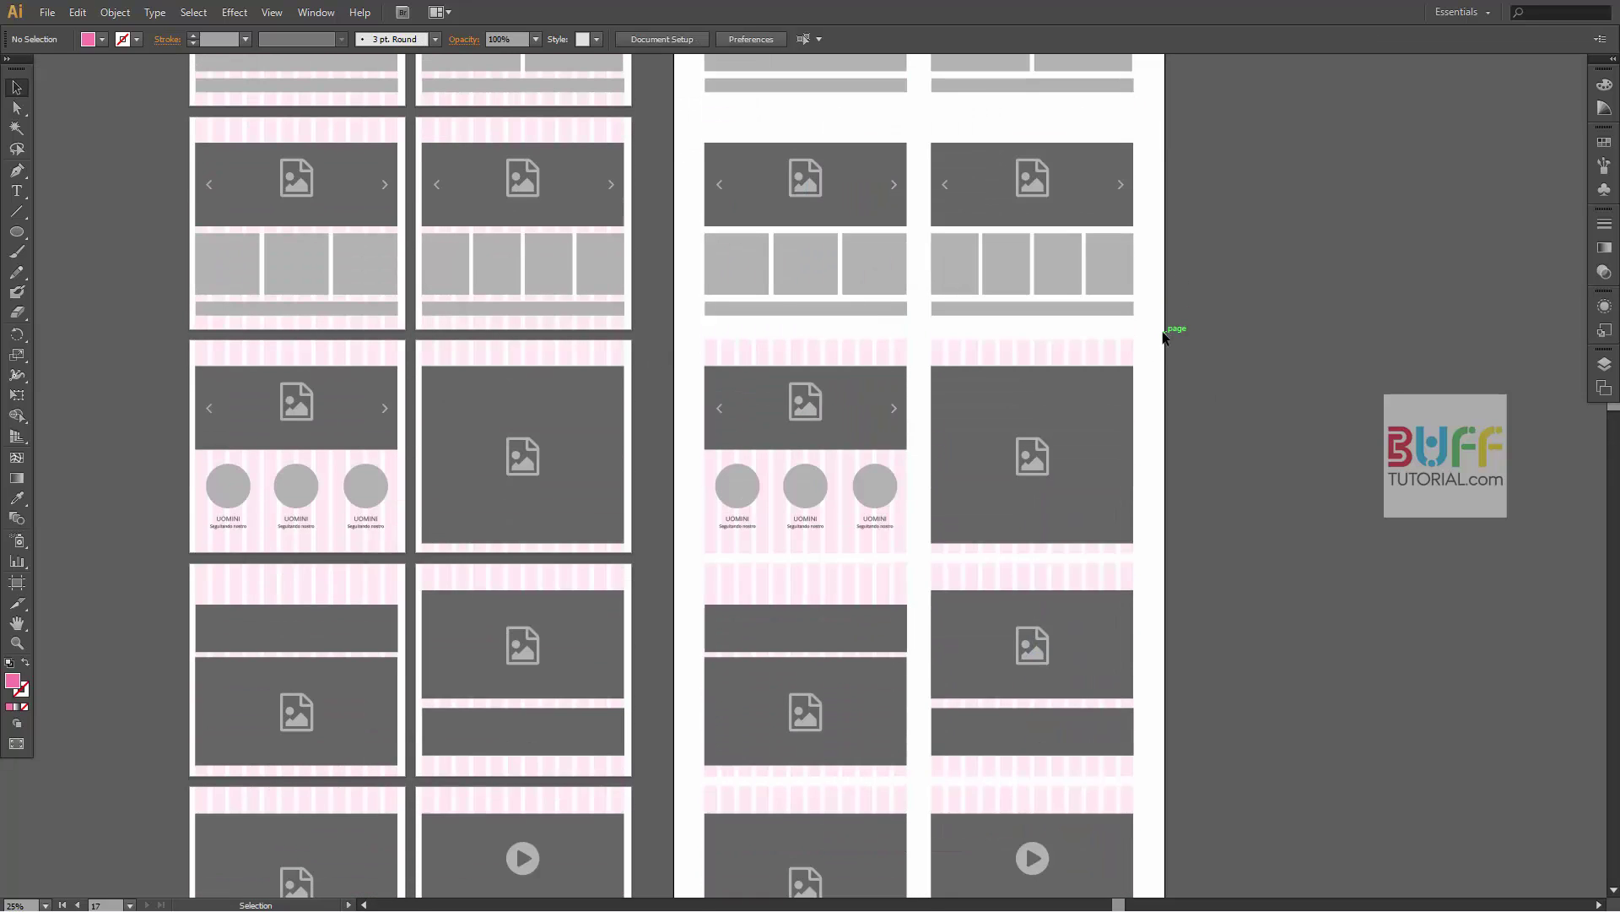
pyautogui.moveTo(686, 350); pyautogui.dragTo(686, 350)
pyautogui.press('Delete')
# - Delete the remaining pink stripe backgrounds in the lower rows of the right artboard
pyautogui.scroll(-1, 1107, 435)
pyautogui.click(1053, 413)
pyautogui.press('Delete')
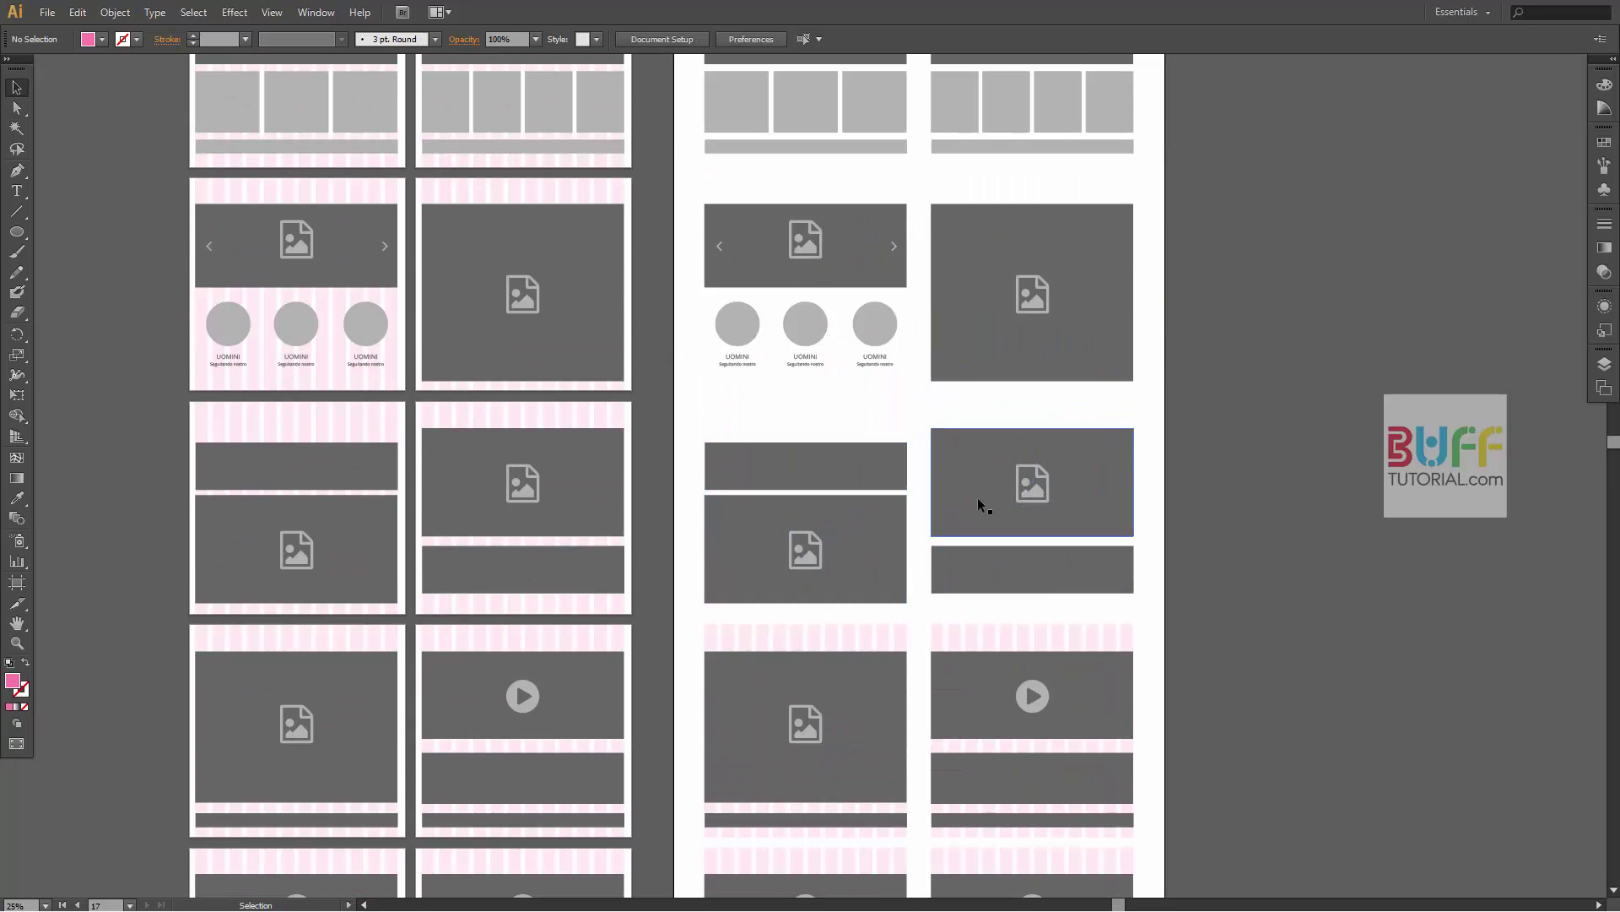
pyautogui.scroll(-2, 978, 498)
pyautogui.moveTo(988, 355); pyautogui.dragTo(933, 535)
pyautogui.press('Delete')
pyautogui.scroll(-1, 1016, 536)
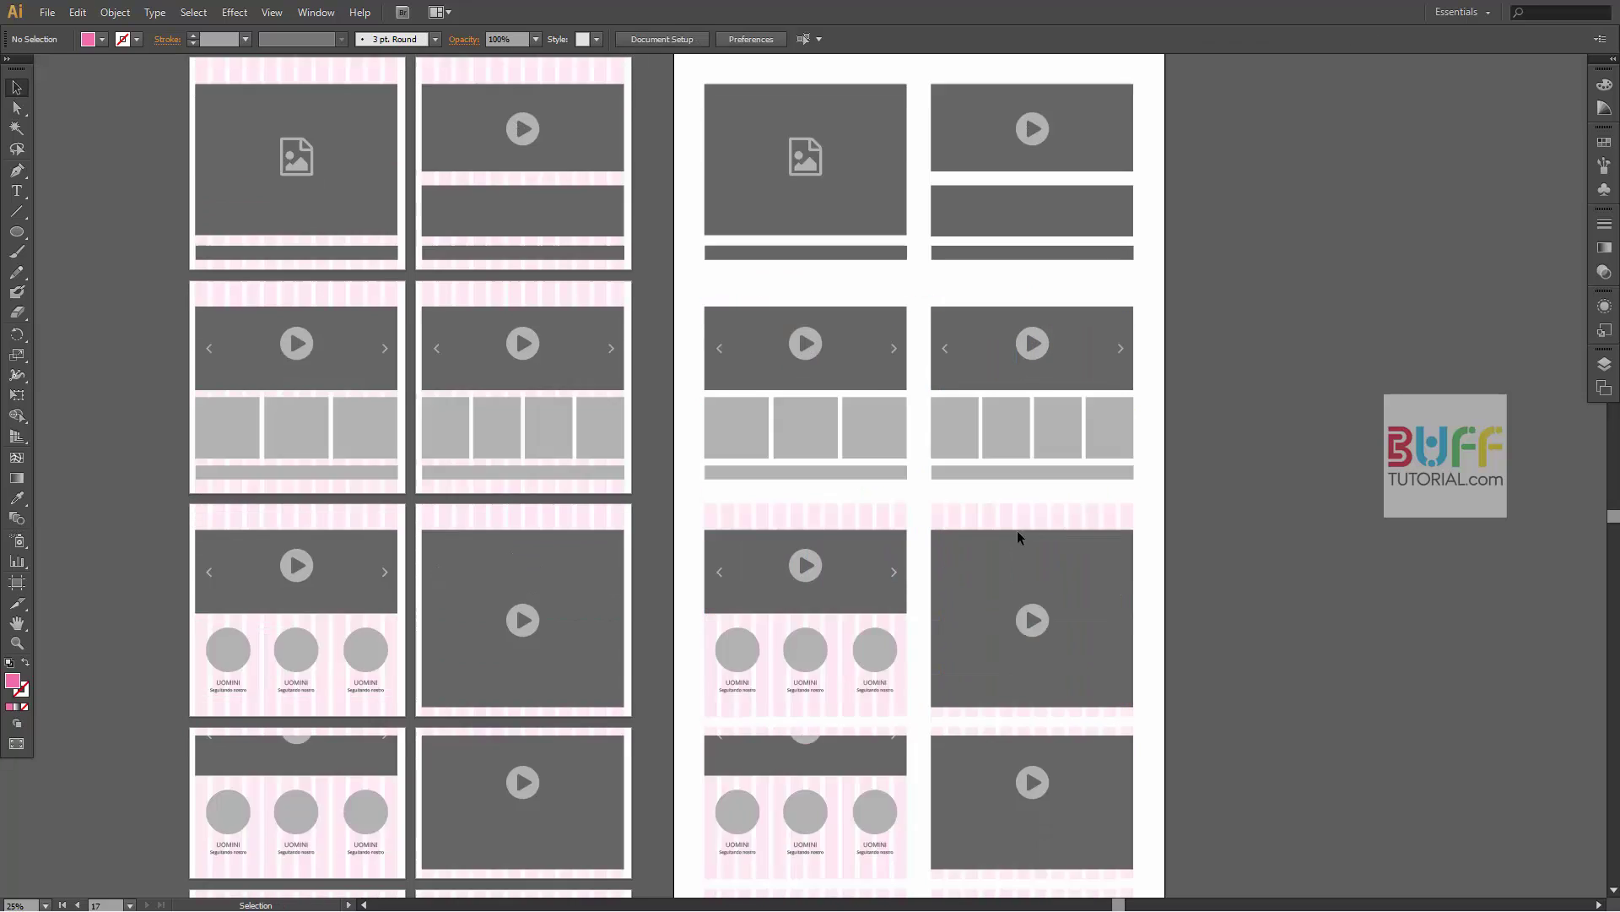
pyautogui.scroll(-1, 1001, 290)
pyautogui.click(999, 290)
pyautogui.keyDown('shift'); pyautogui.click(872, 270); pyautogui.keyUp('shift')
pyautogui.keyDown('shift'); pyautogui.click(842, 488); pyautogui.keyUp('shift')
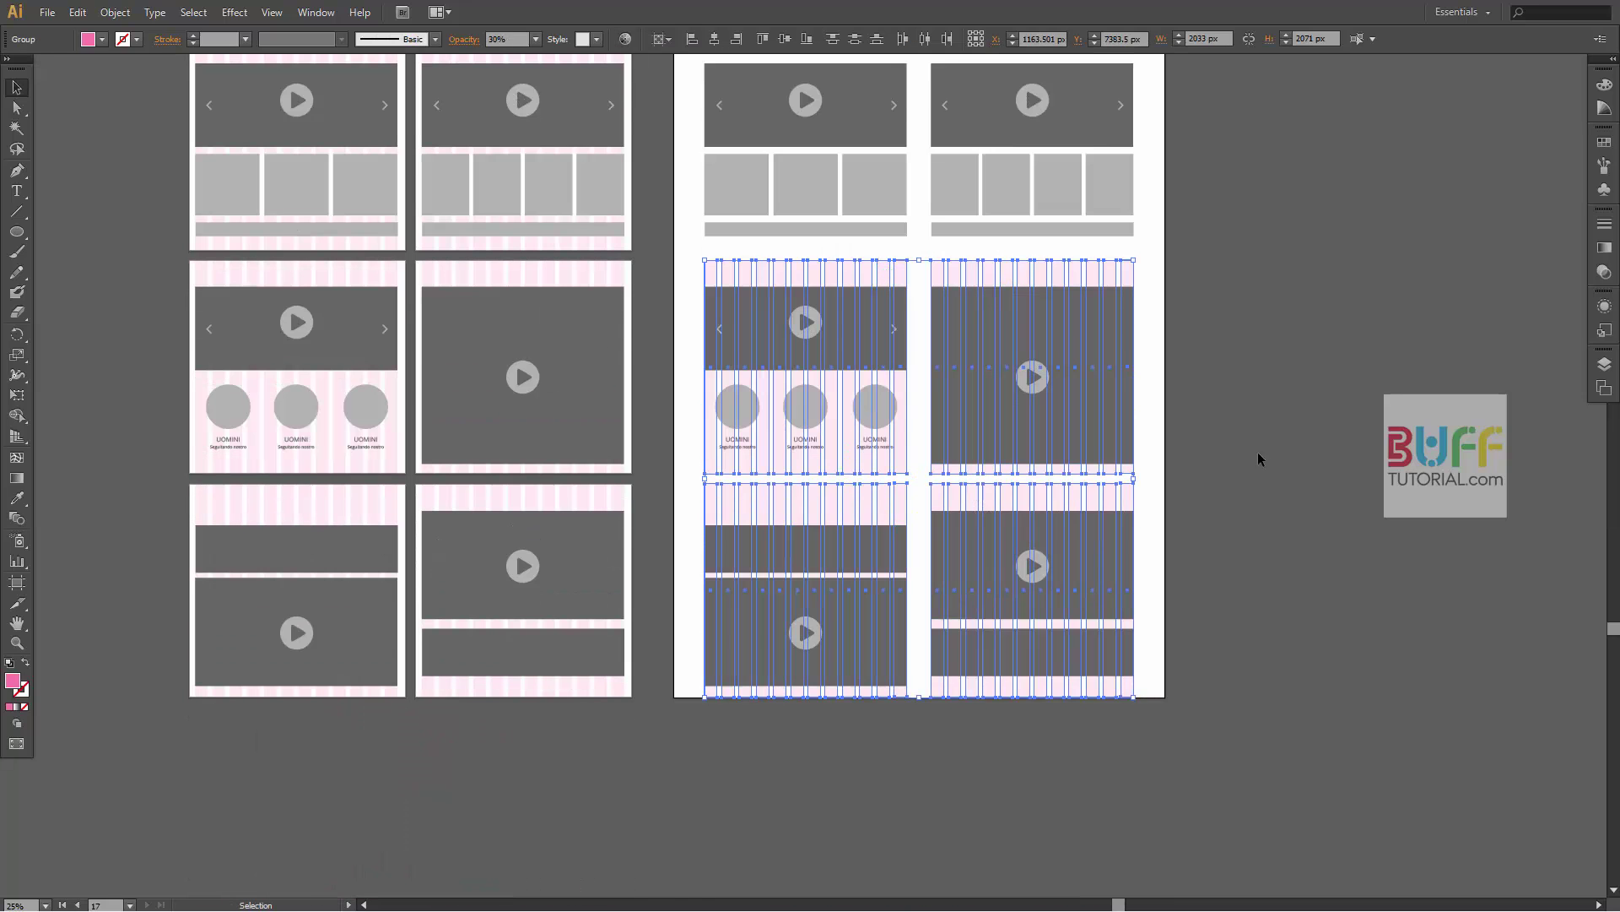
pyautogui.keyDown('shift'); pyautogui.click(1030, 494); pyautogui.keyUp('shift')
pyautogui.press('Delete')
pyautogui.scroll(3, 1261, 266)
pyautogui.scroll(3, 1208, 431)
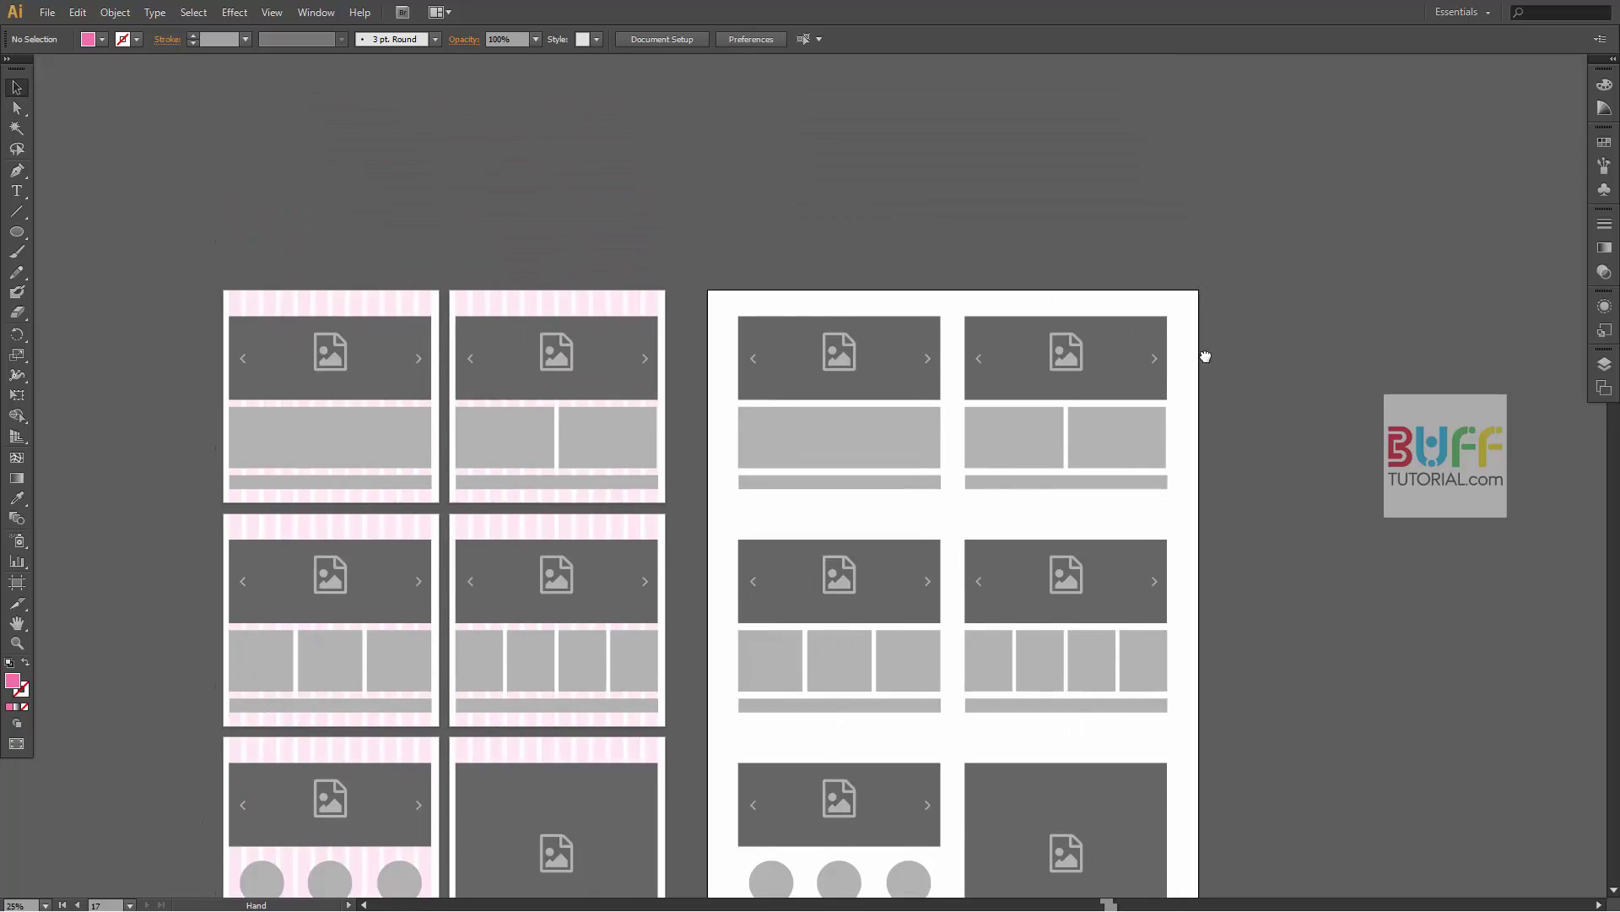
pyautogui.scroll(2, 888, 292)
pyautogui.scroll(1, 888, 262)
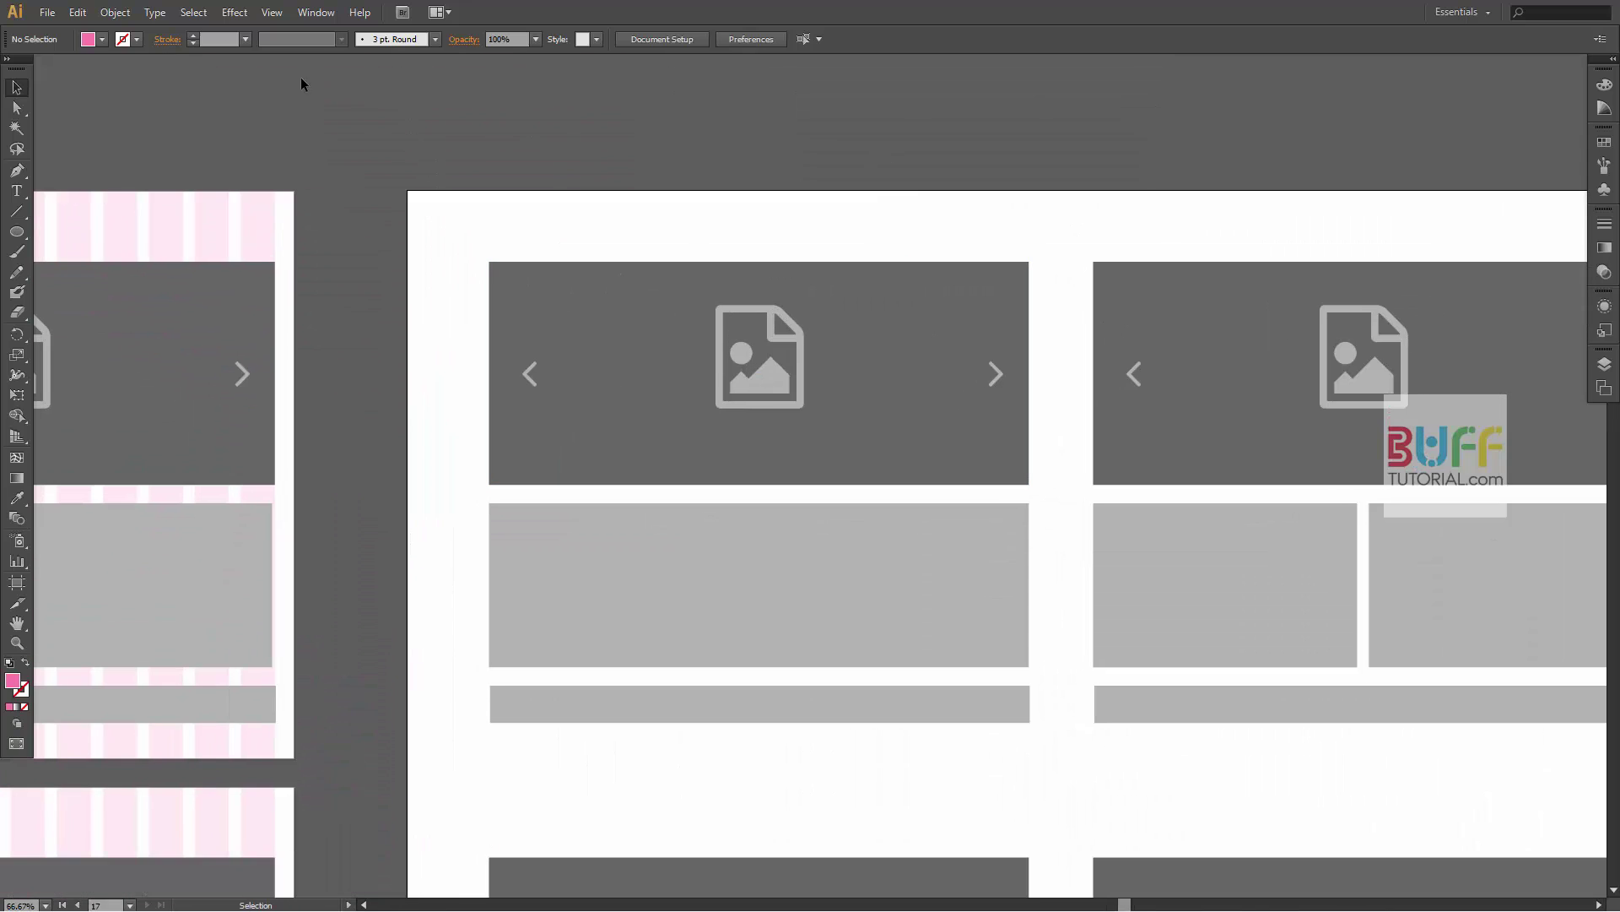
# - Place bg2.jpg and position it over the first hero slot on the right artboard
pyautogui.click(48, 16)
pyautogui.click(219, 286)
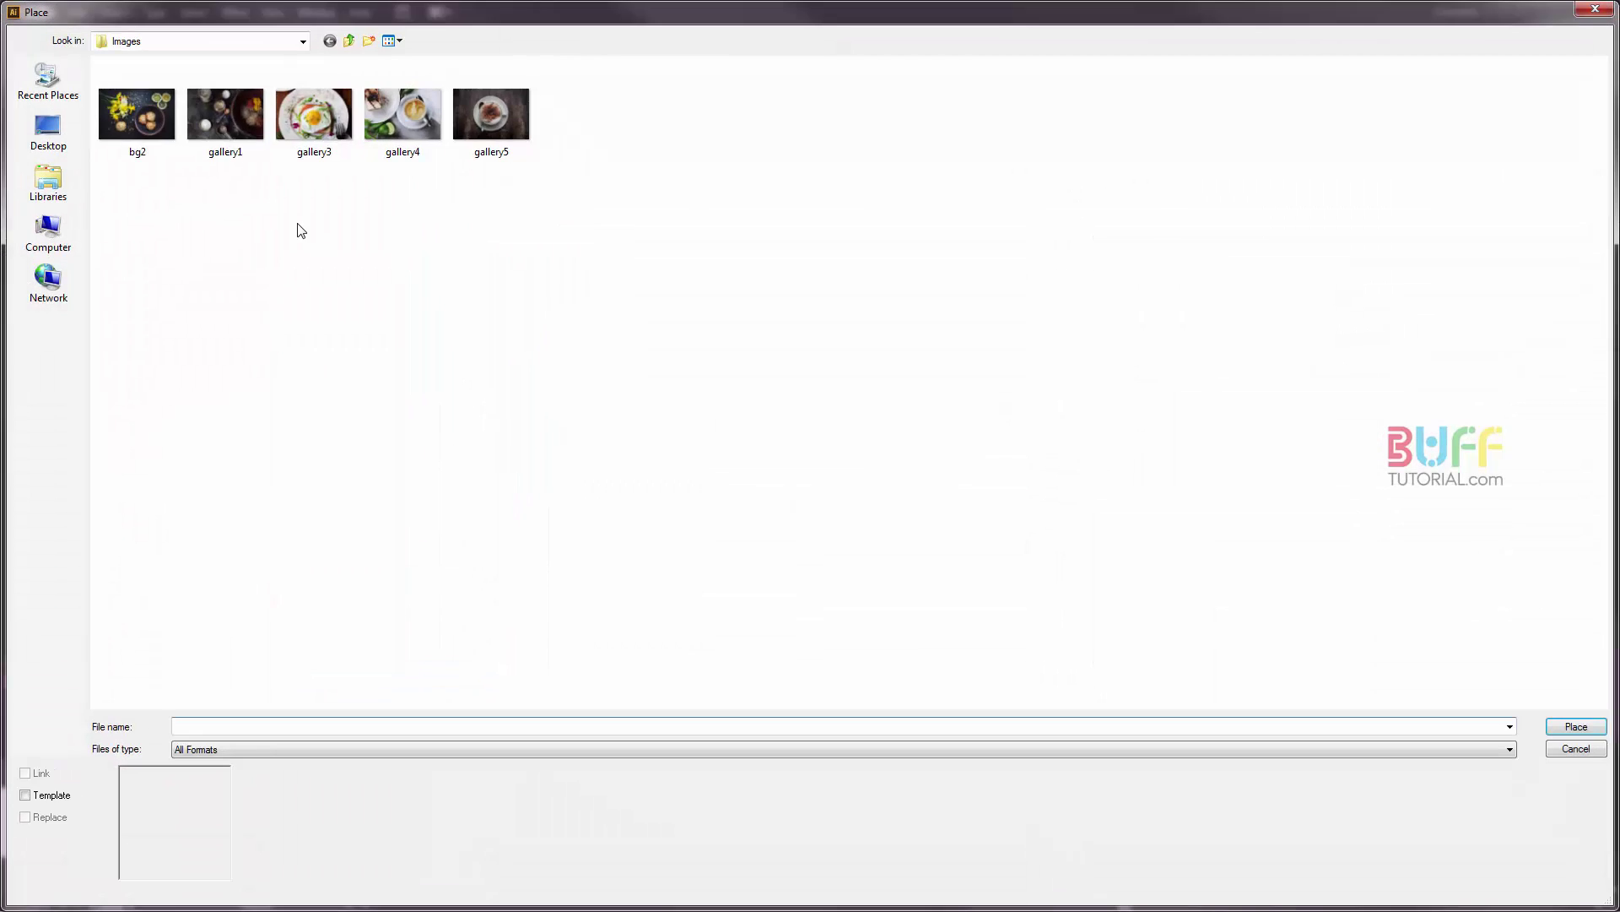
pyautogui.click(146, 122)
pyautogui.doubleClick(145, 118)
pyautogui.moveTo(809, 475); pyautogui.dragTo(774, 391)
# - Clip the bg2 photo to the grey hero rectangle and delete the placeholder icon
pyautogui.hotkey('ctrl', 'shift', '[')
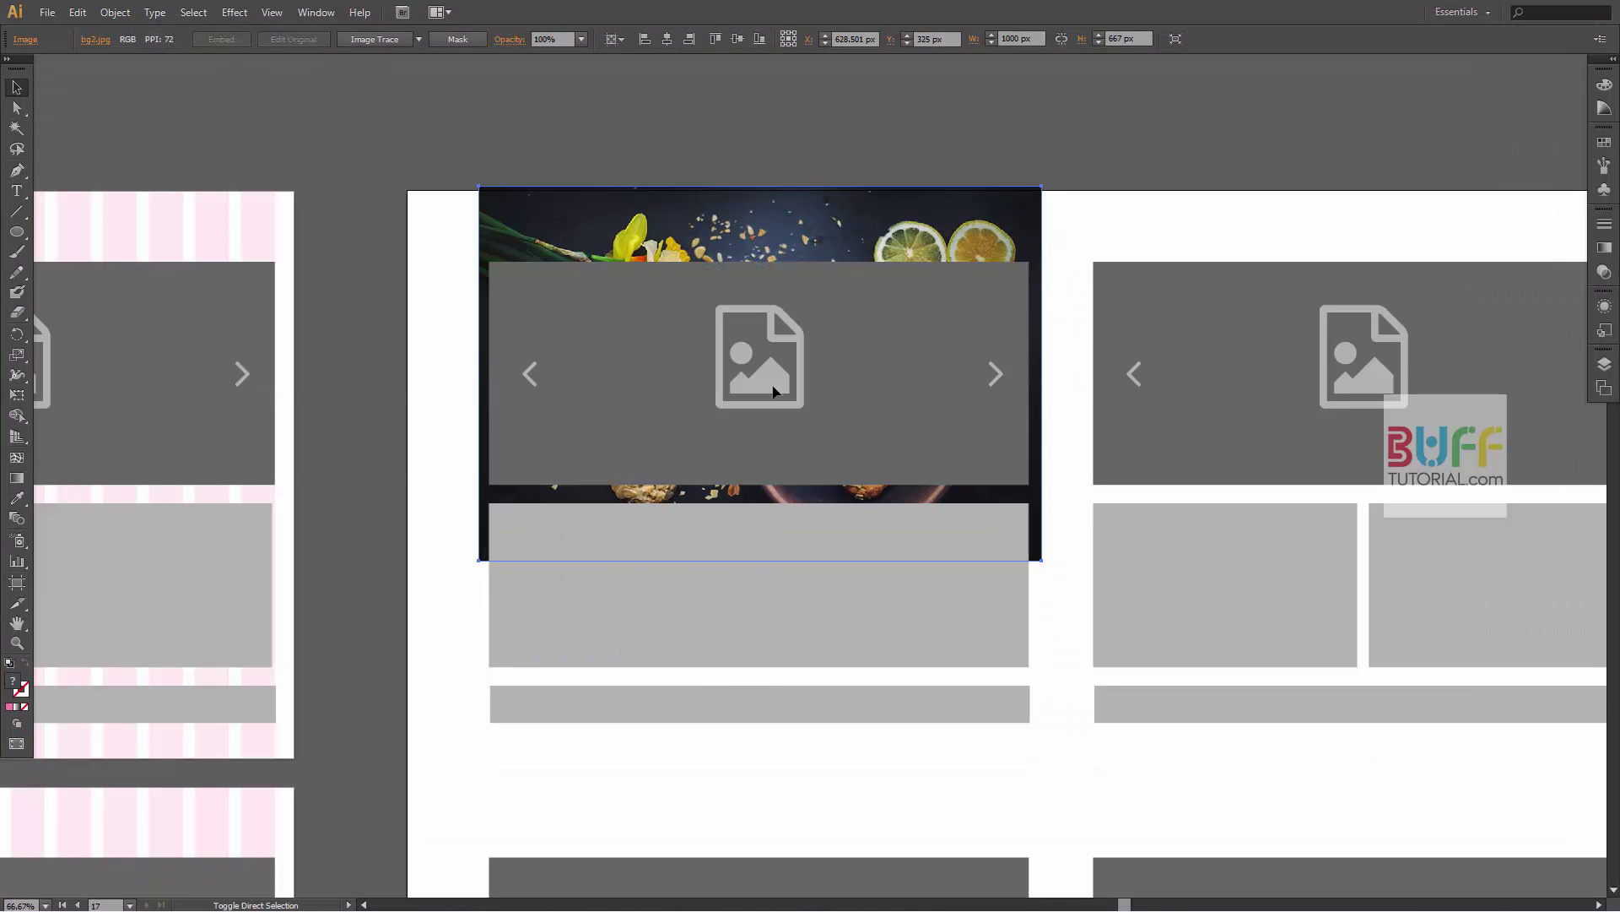
pyautogui.click(874, 329)
pyautogui.keyDown('shift'); pyautogui.click(826, 191); pyautogui.keyUp('shift')
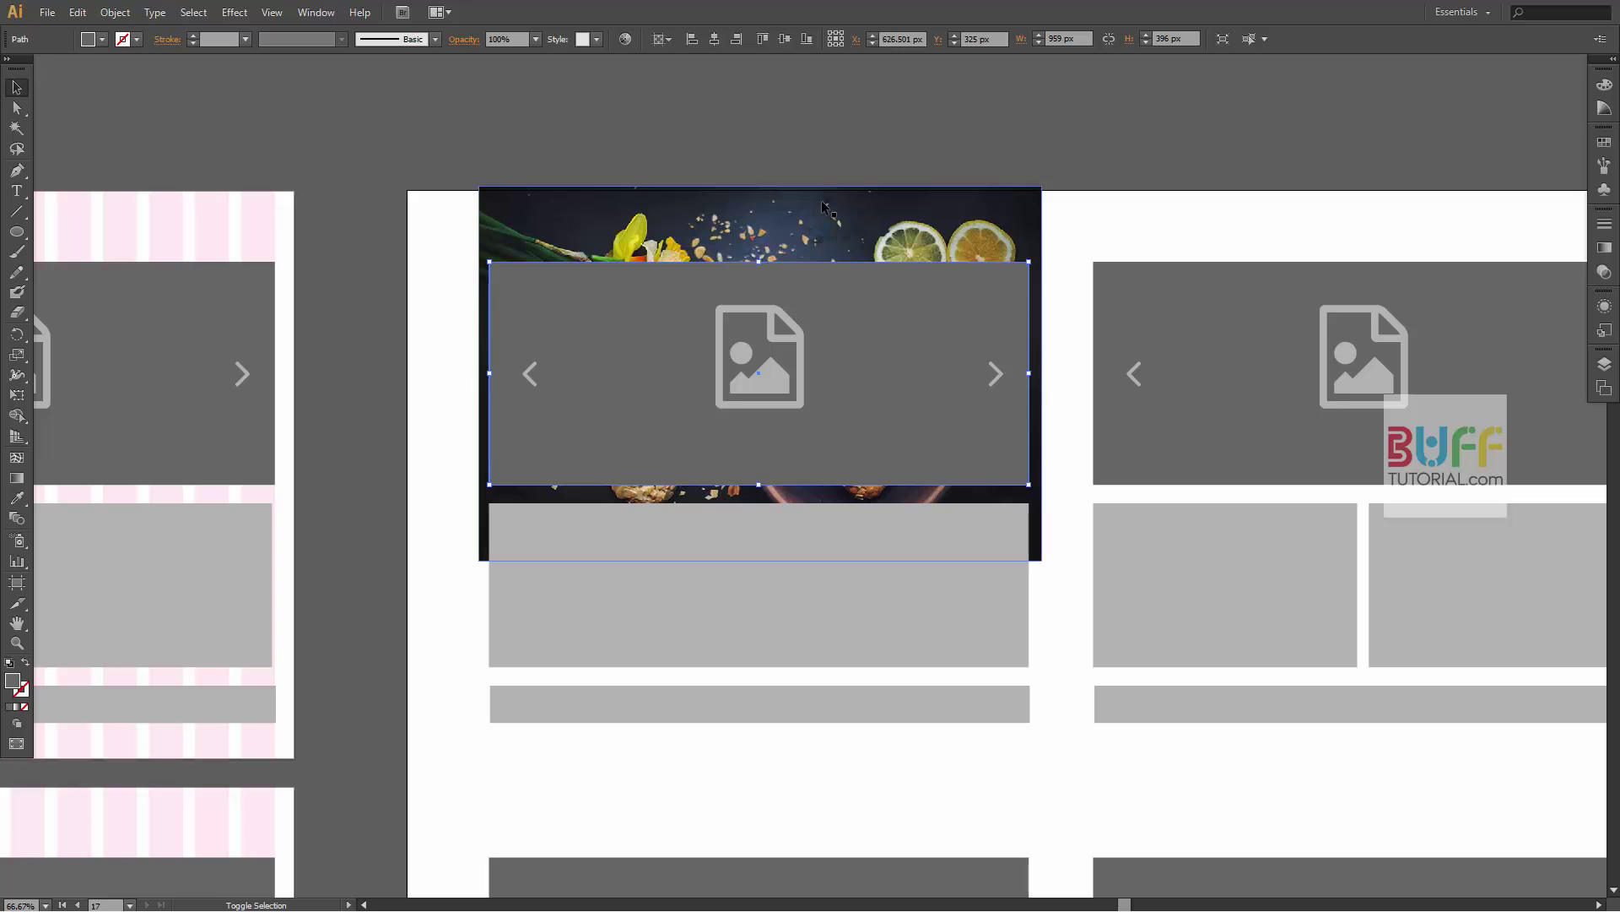
pyautogui.click(115, 11)
pyautogui.moveTo(155, 509)
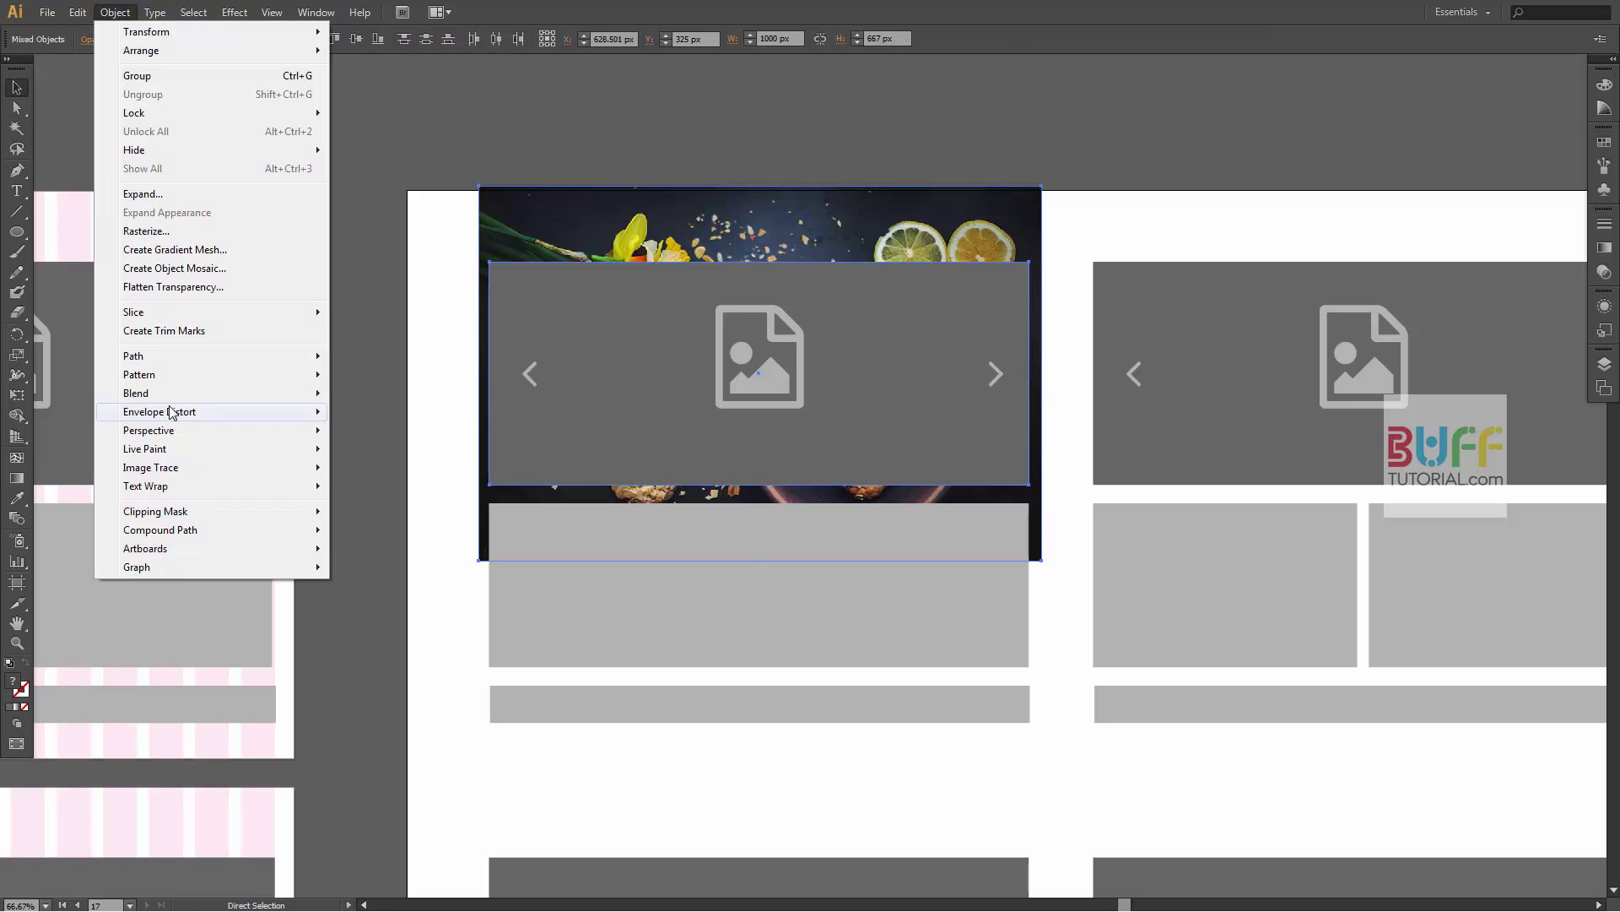
pyautogui.click(366, 513)
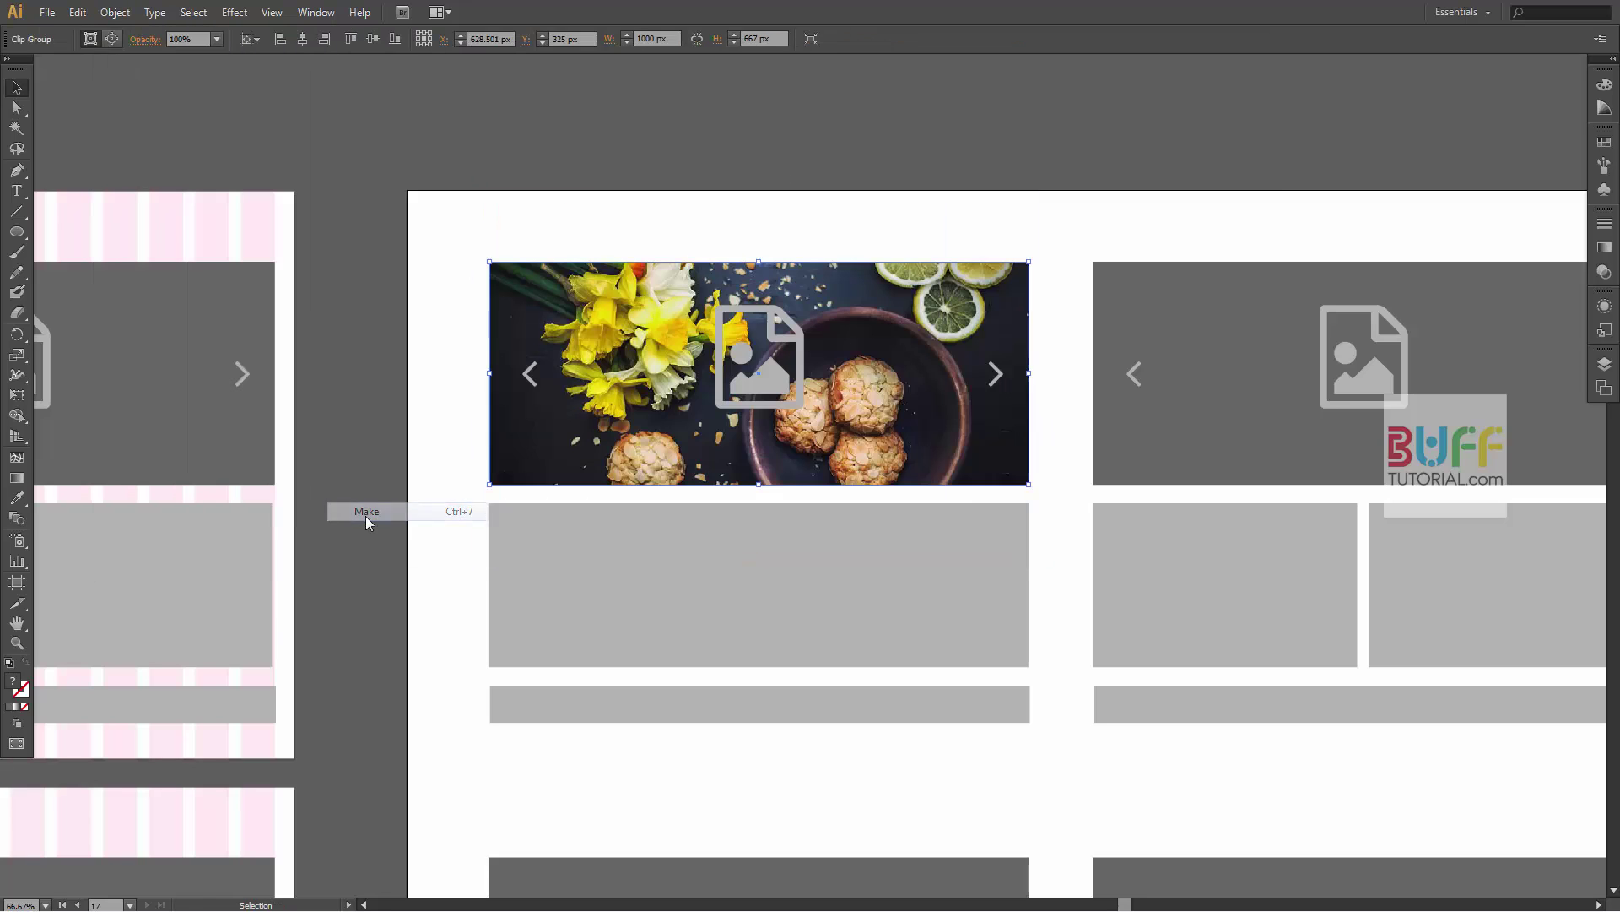
pyautogui.click(785, 344)
pyautogui.press('Delete')
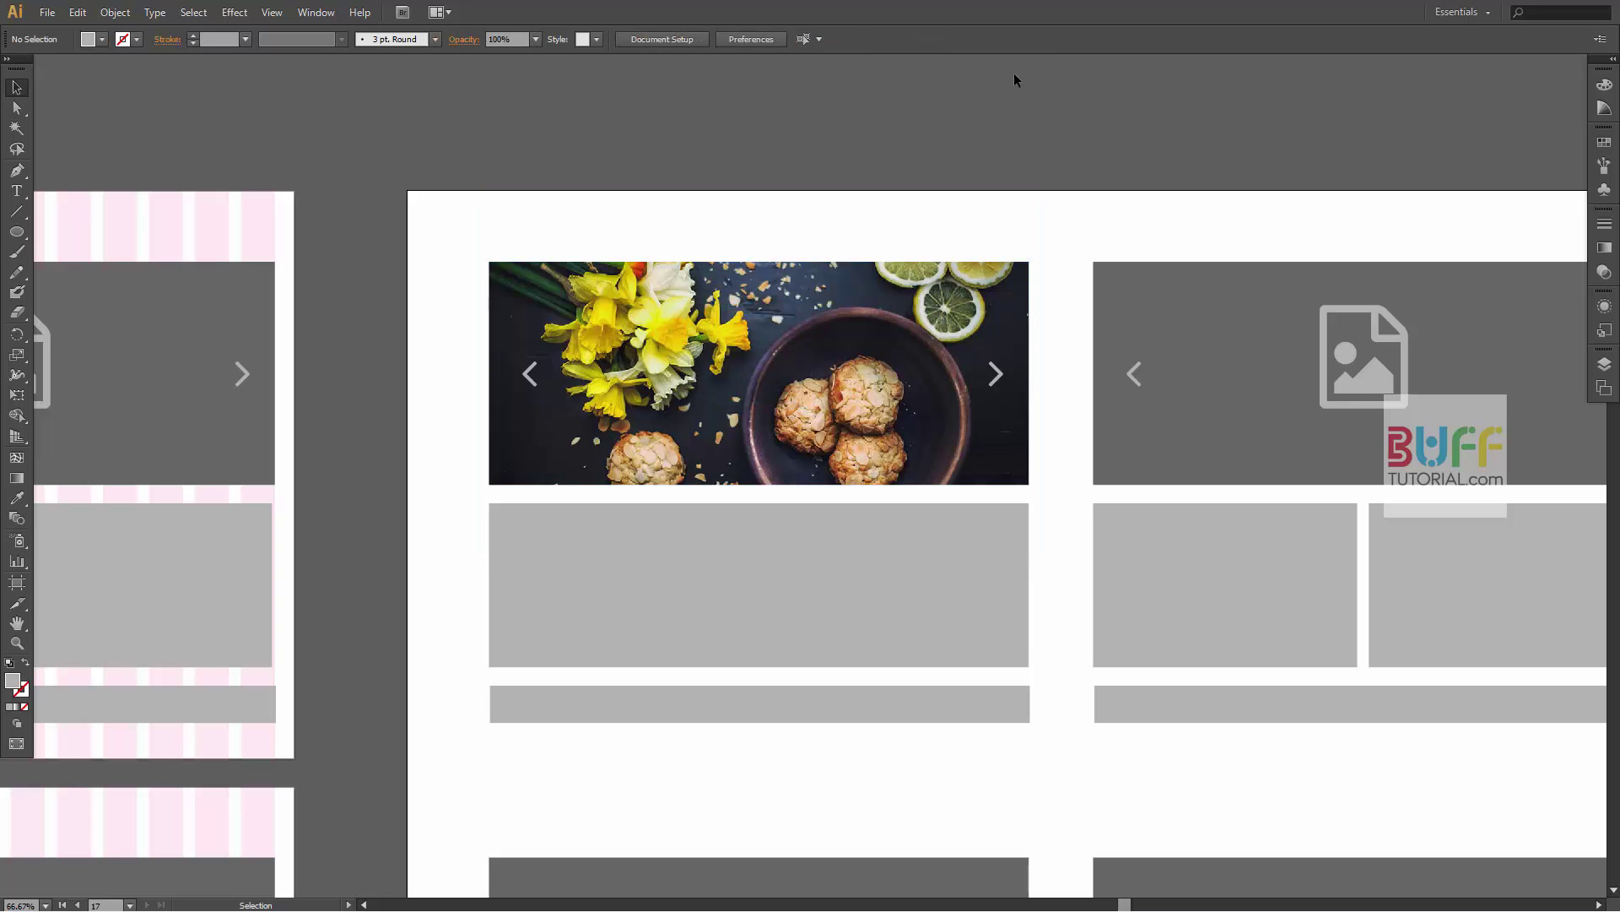
pyautogui.click(834, 634)
# - Place gallery1.jpg, enlarge it over the grey block, and send it to the back
pyautogui.click(47, 12)
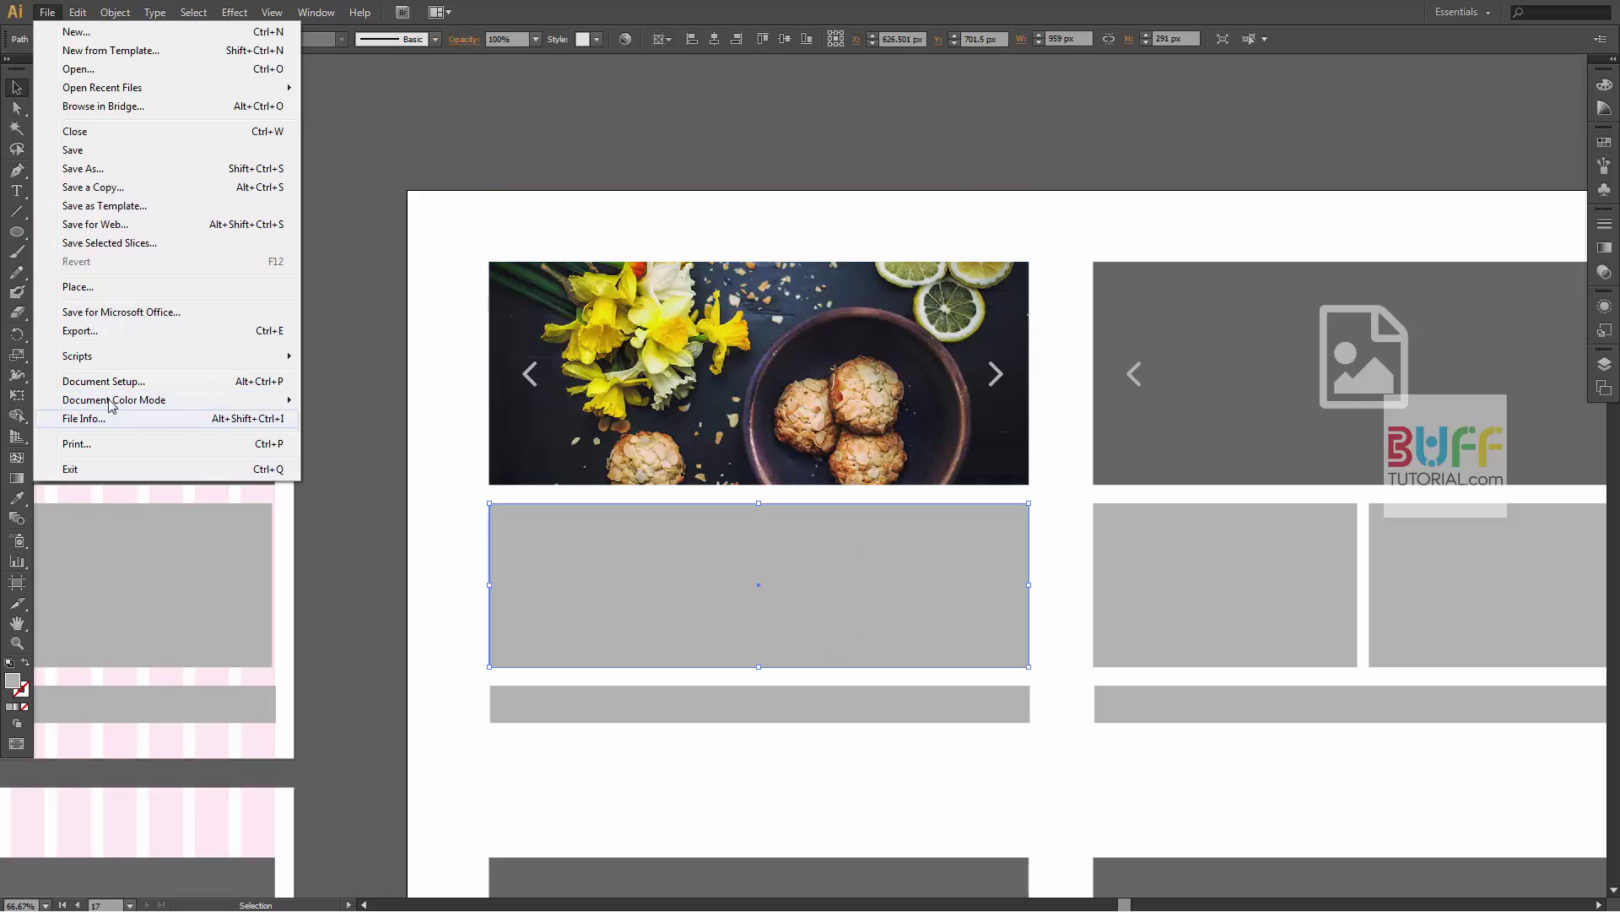
pyautogui.click(112, 289)
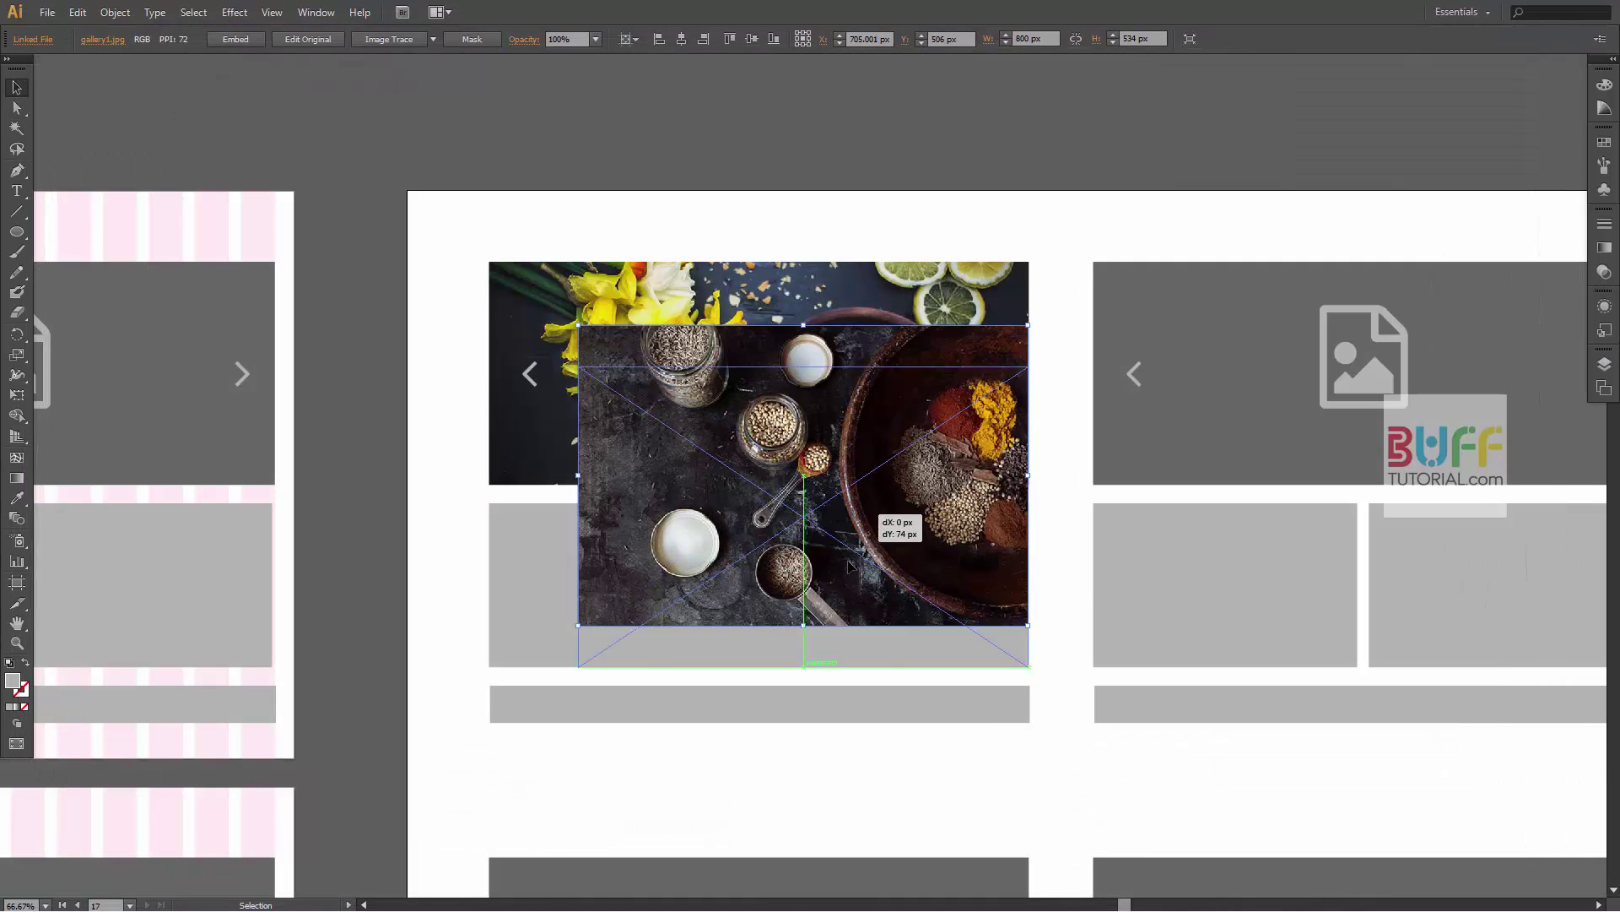
pyautogui.moveTo(983, 388); pyautogui.dragTo(949, 504)
pyautogui.moveTo(994, 441); pyautogui.dragTo(1061, 396)
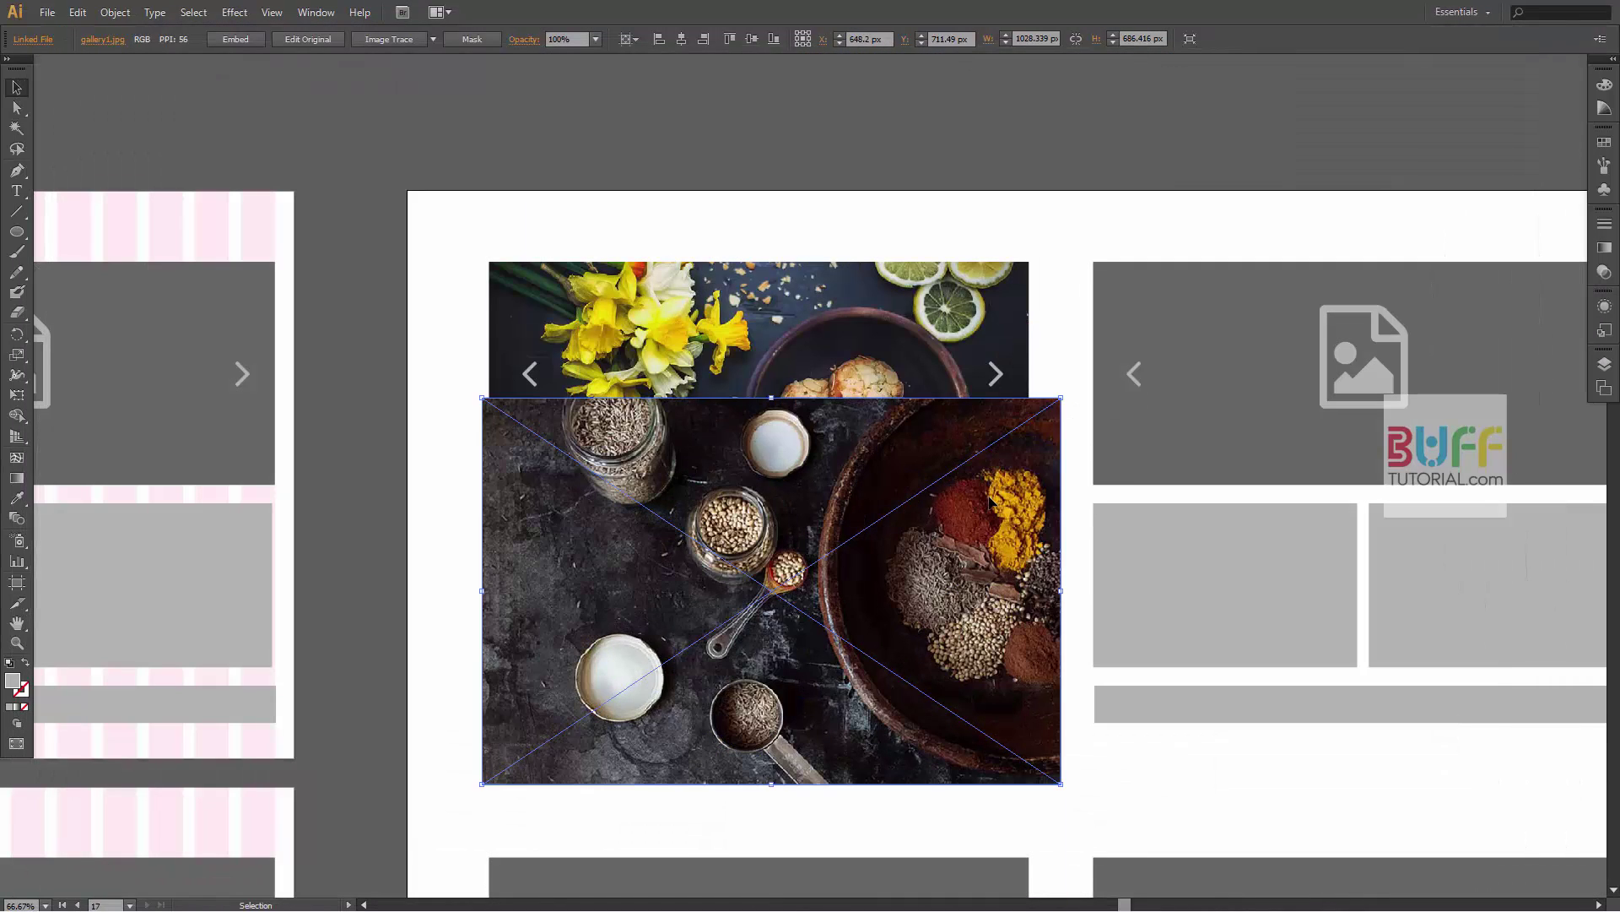
pyautogui.click(115, 12)
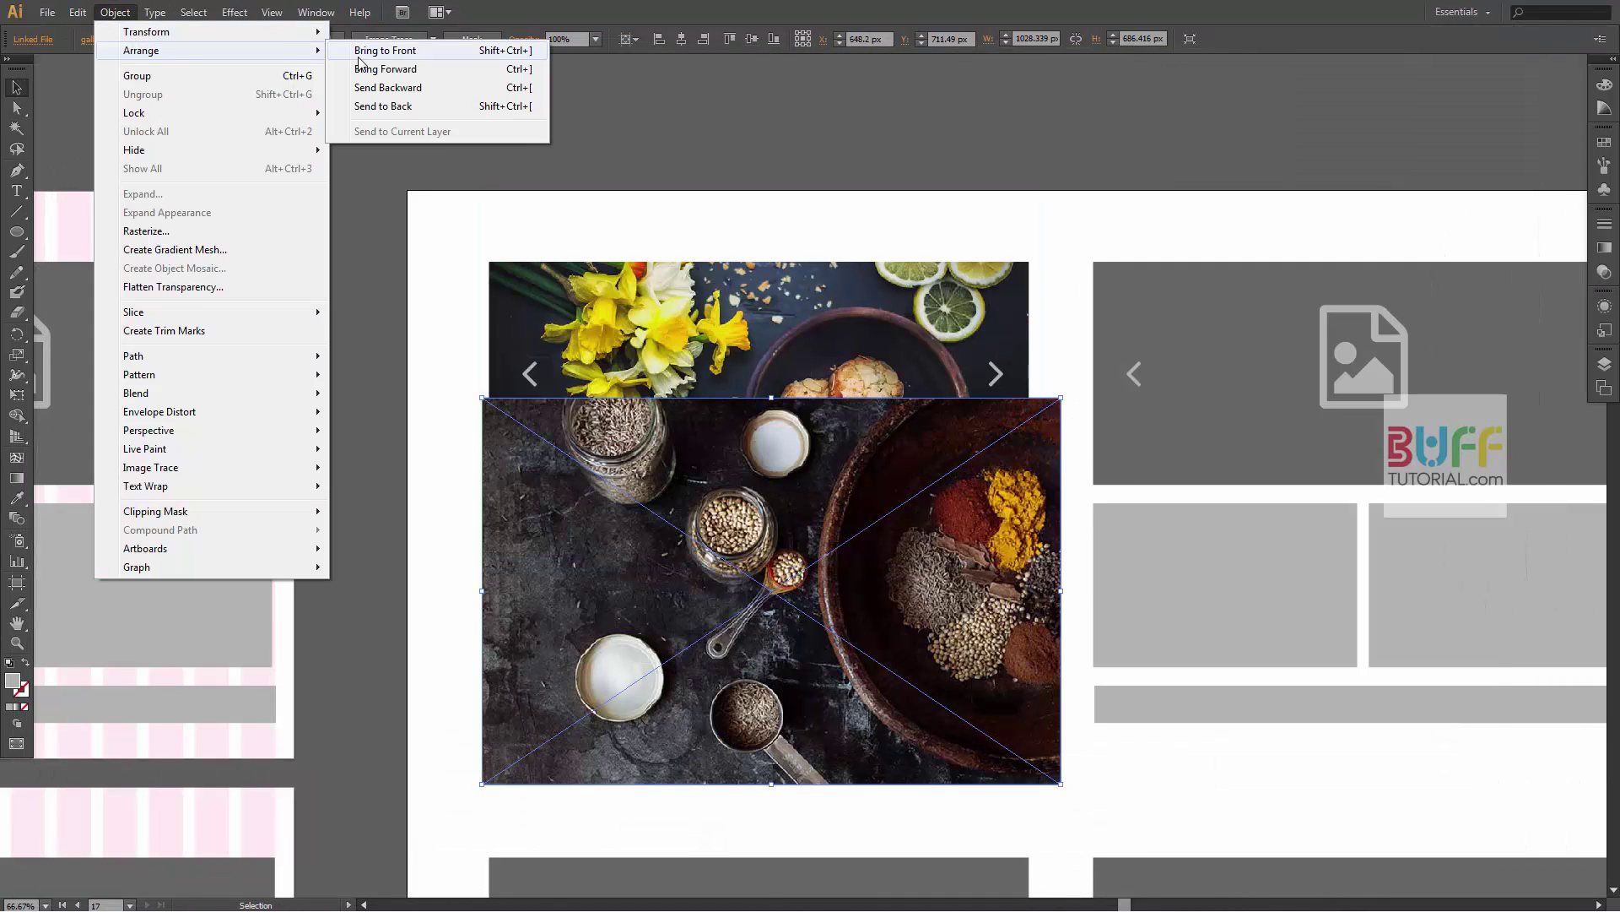
pyautogui.click(408, 108)
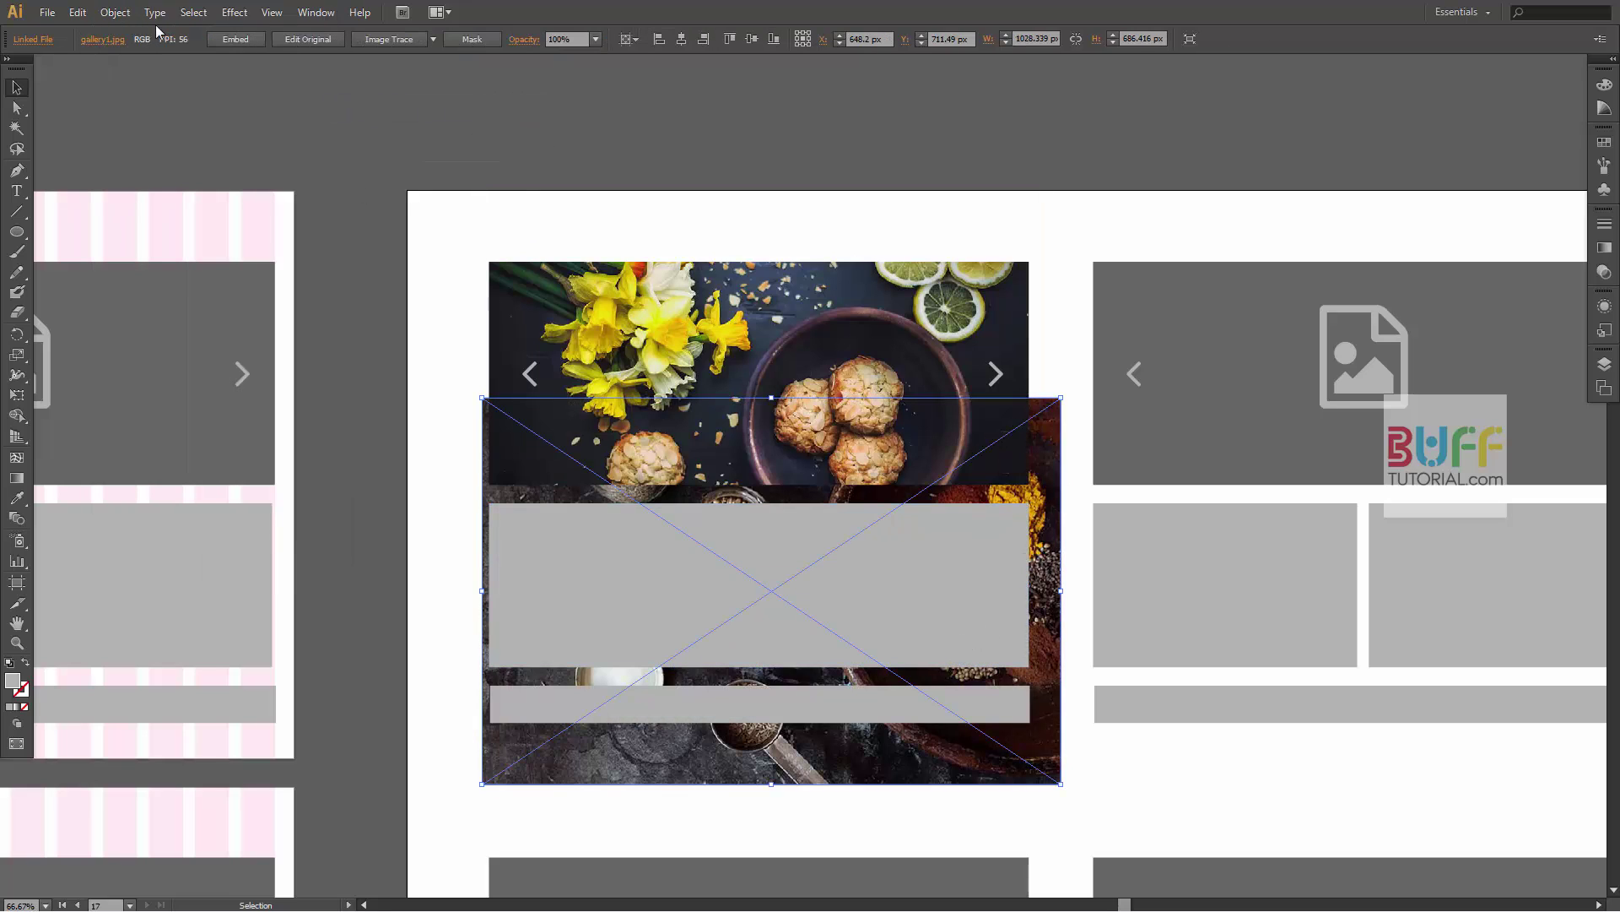
# - Clip the spice photo to the grey block with Ctrl+7, undoing an accidental move
pyautogui.click(736, 572)
pyautogui.keyDown('shift'); pyautogui.click(1044, 544); pyautogui.keyUp('shift')
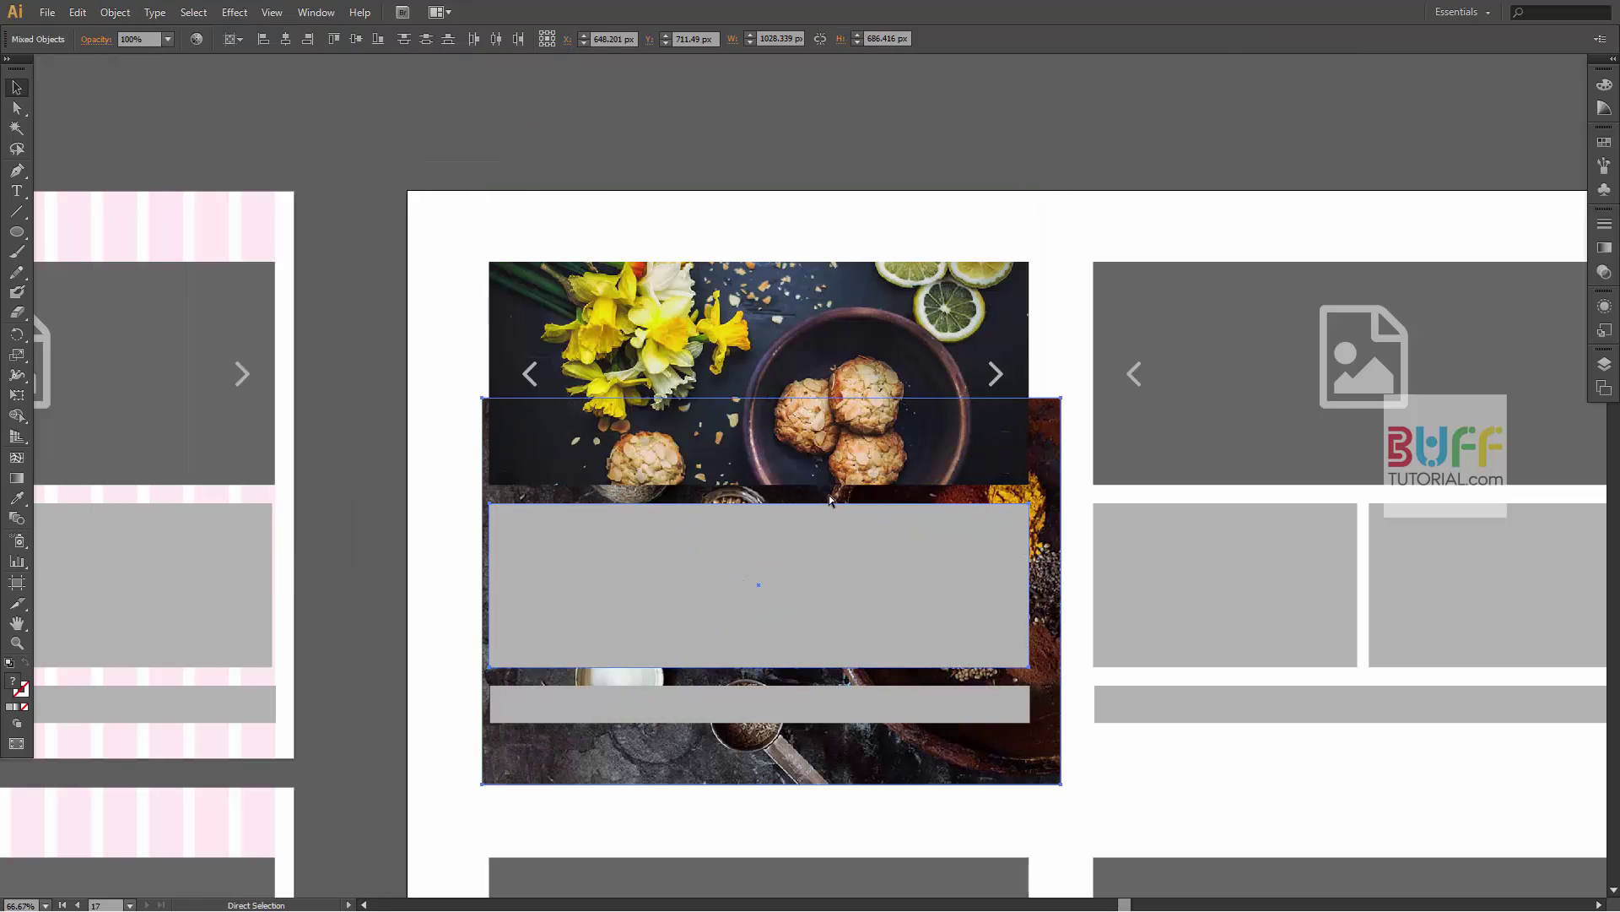
pyautogui.hotkey('ctrl', 'shift', 'a')
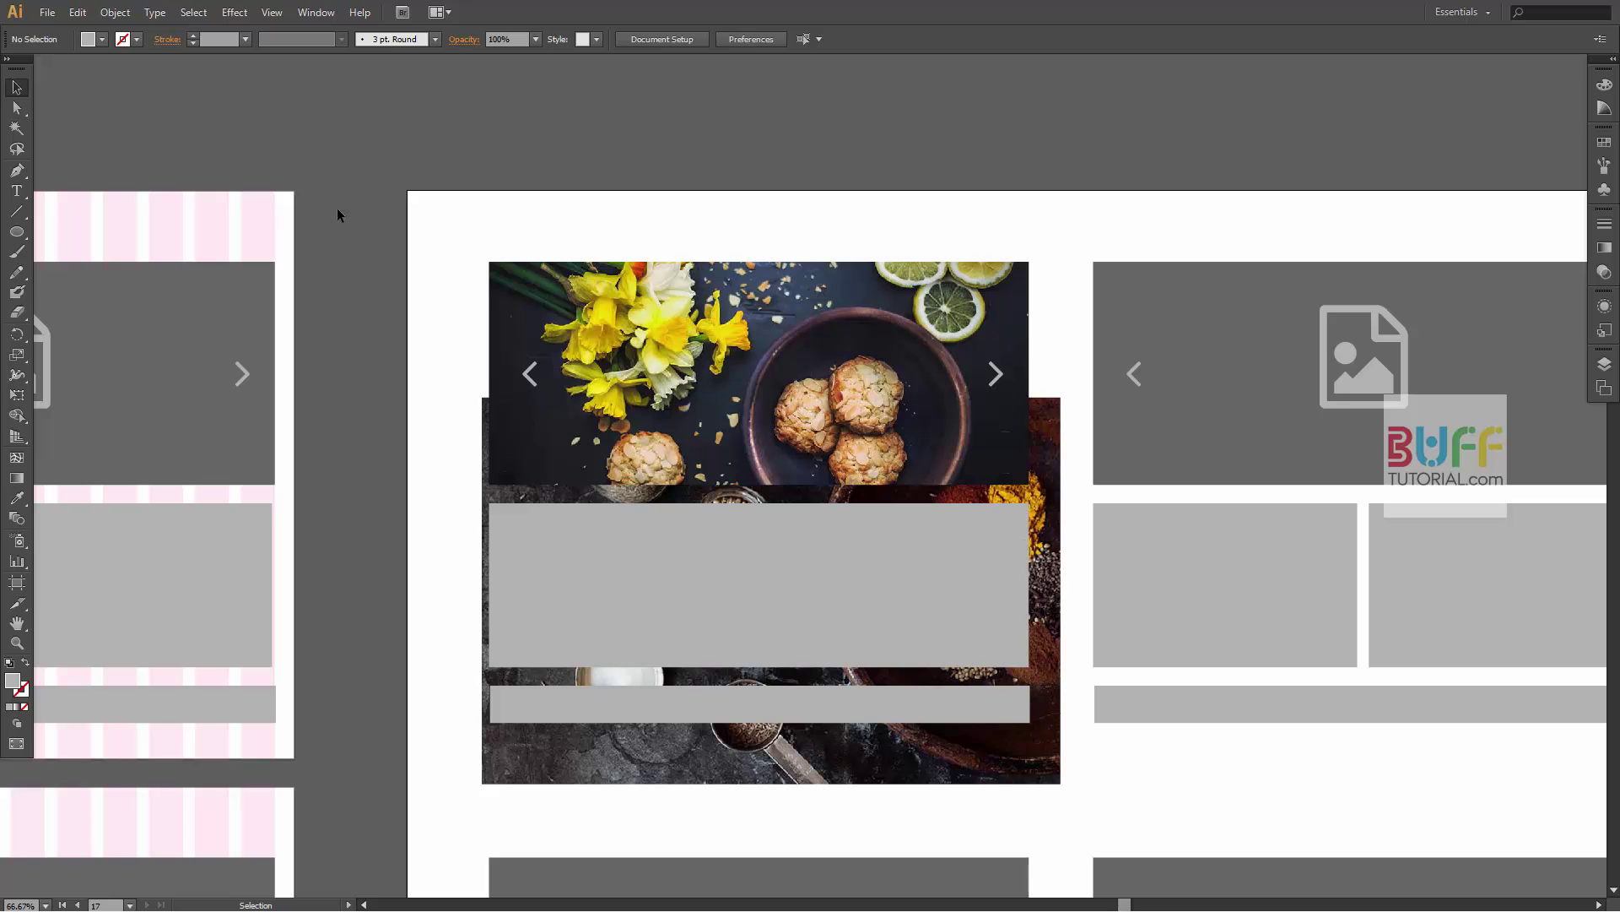
pyautogui.moveTo(771, 543); pyautogui.dragTo(816, 579)
pyautogui.hotkey('ctrl', 'z')
pyautogui.click(1040, 586)
pyautogui.click(568, 568)
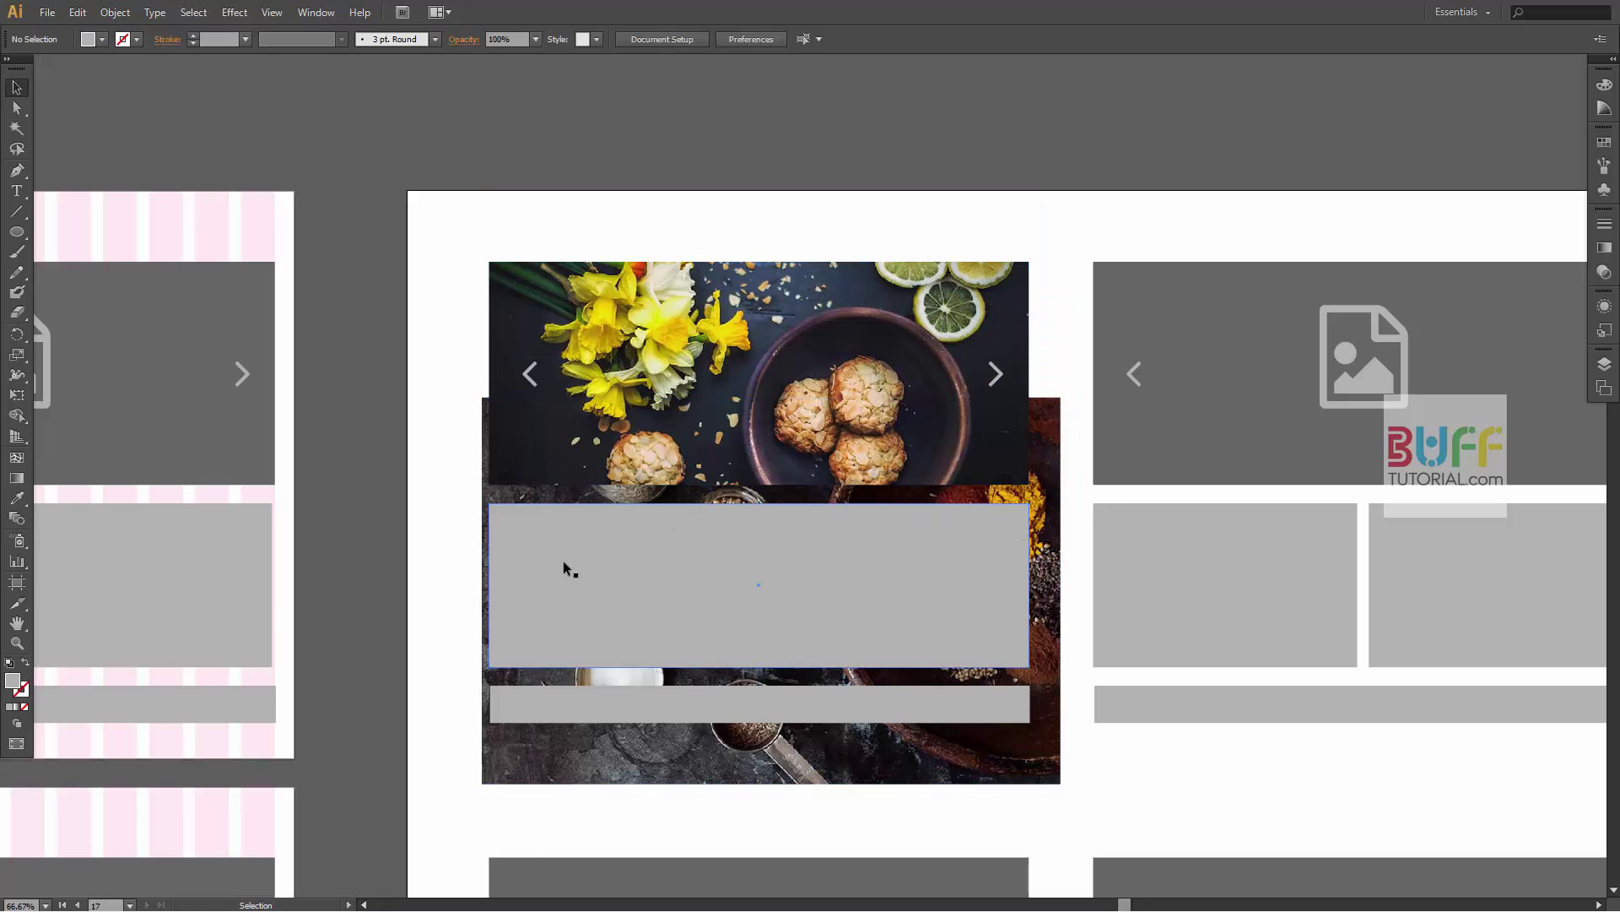
pyautogui.keyDown('shift'); pyautogui.click(1057, 591); pyautogui.keyUp('shift')
pyautogui.hotkey('ctrl', '7')
pyautogui.scroll(-2, 827, 717)
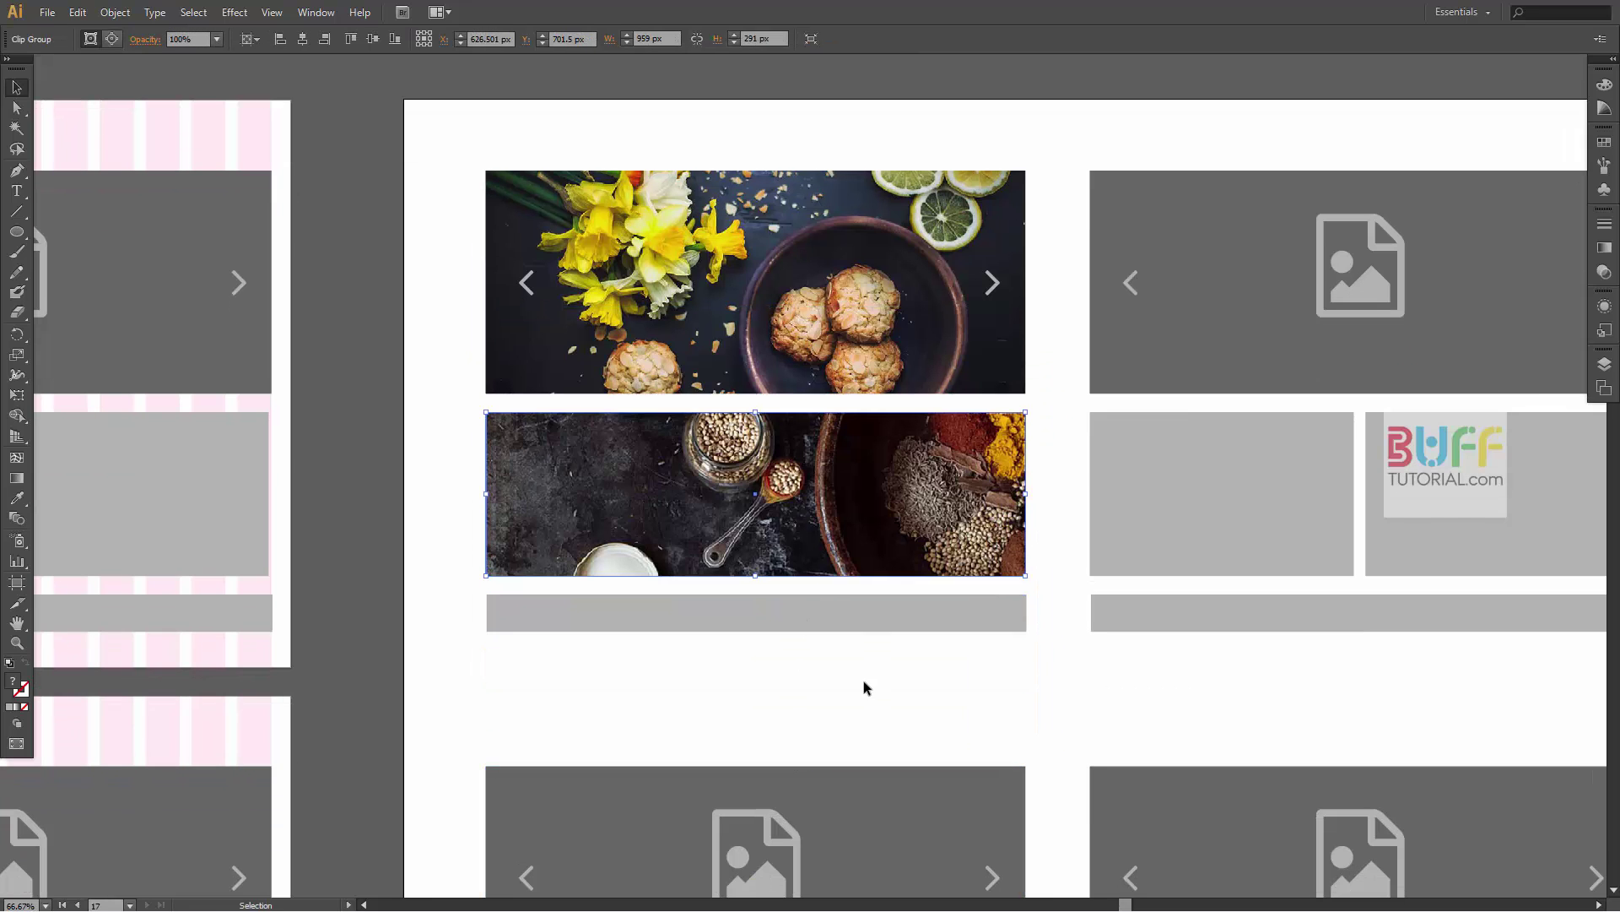
# - Draw a rectangle covering the whole top-left hero photo
pyautogui.click(549, 228)
pyautogui.doubleClick(768, 244)
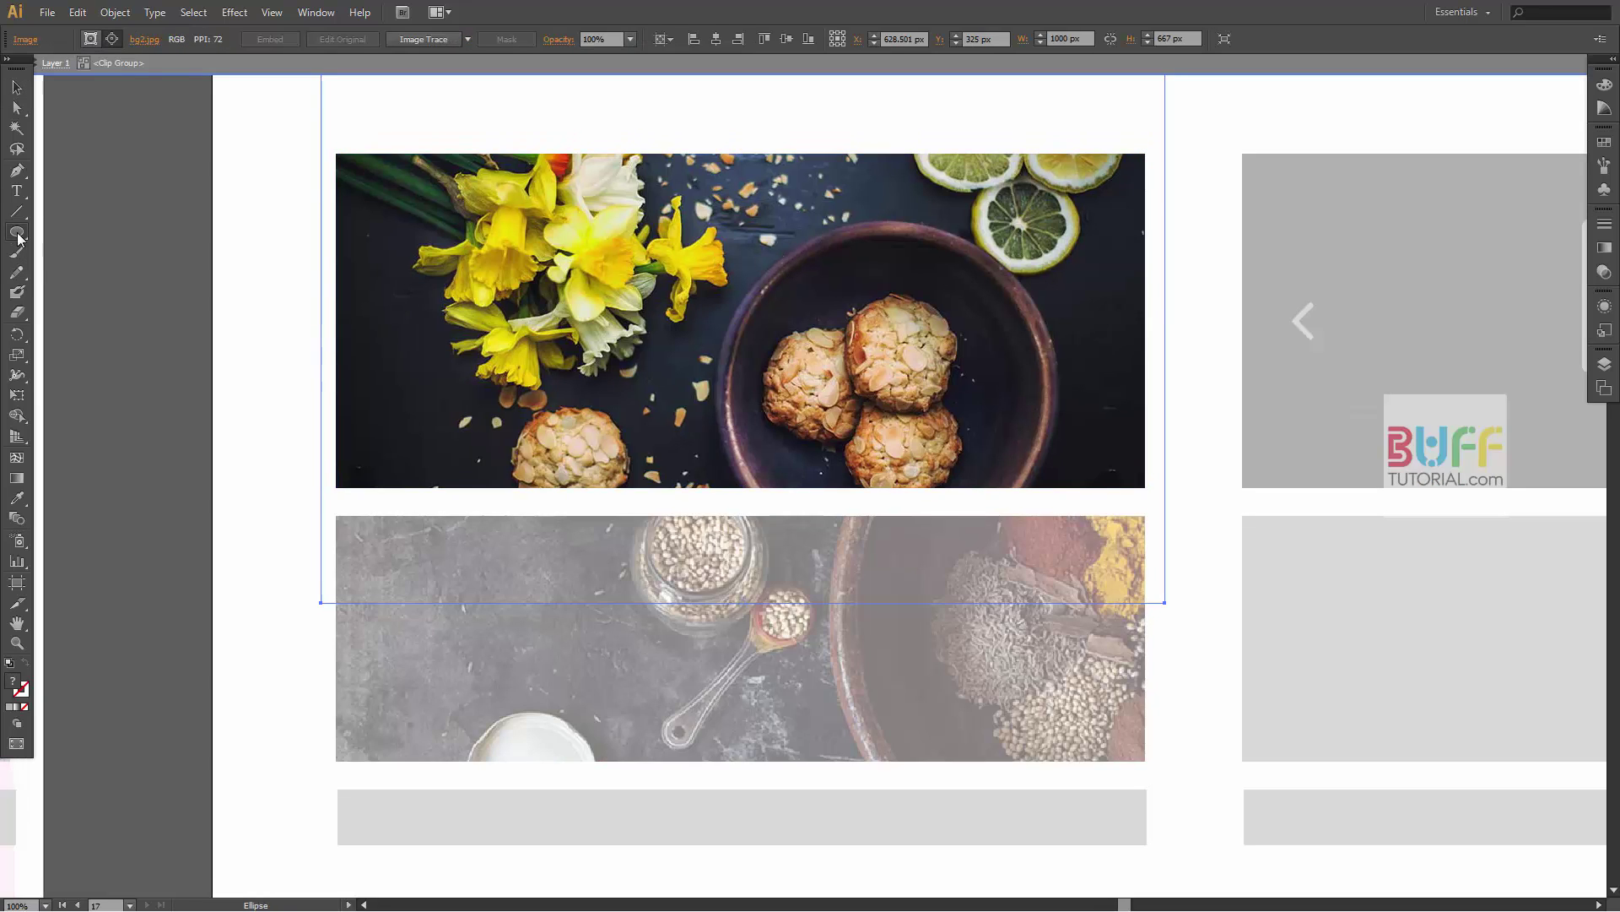
pyautogui.moveTo(17, 236); pyautogui.dragTo(76, 231)
pyautogui.press('v')
pyautogui.doubleClick(150, 248)
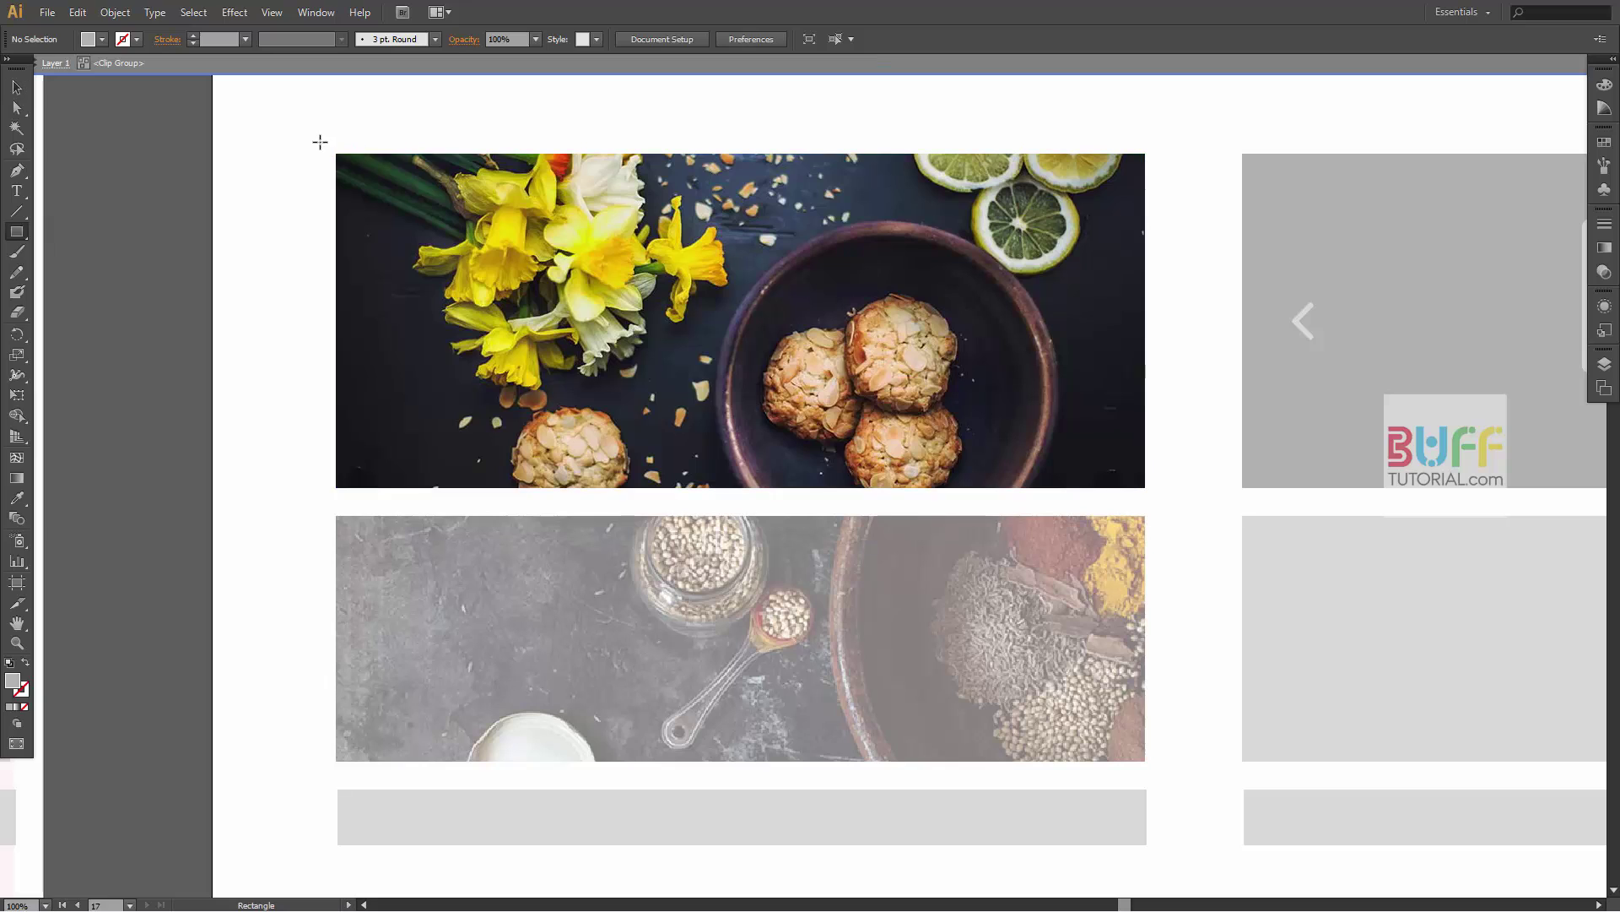
pyautogui.moveTo(320, 142); pyautogui.dragTo(1157, 498)
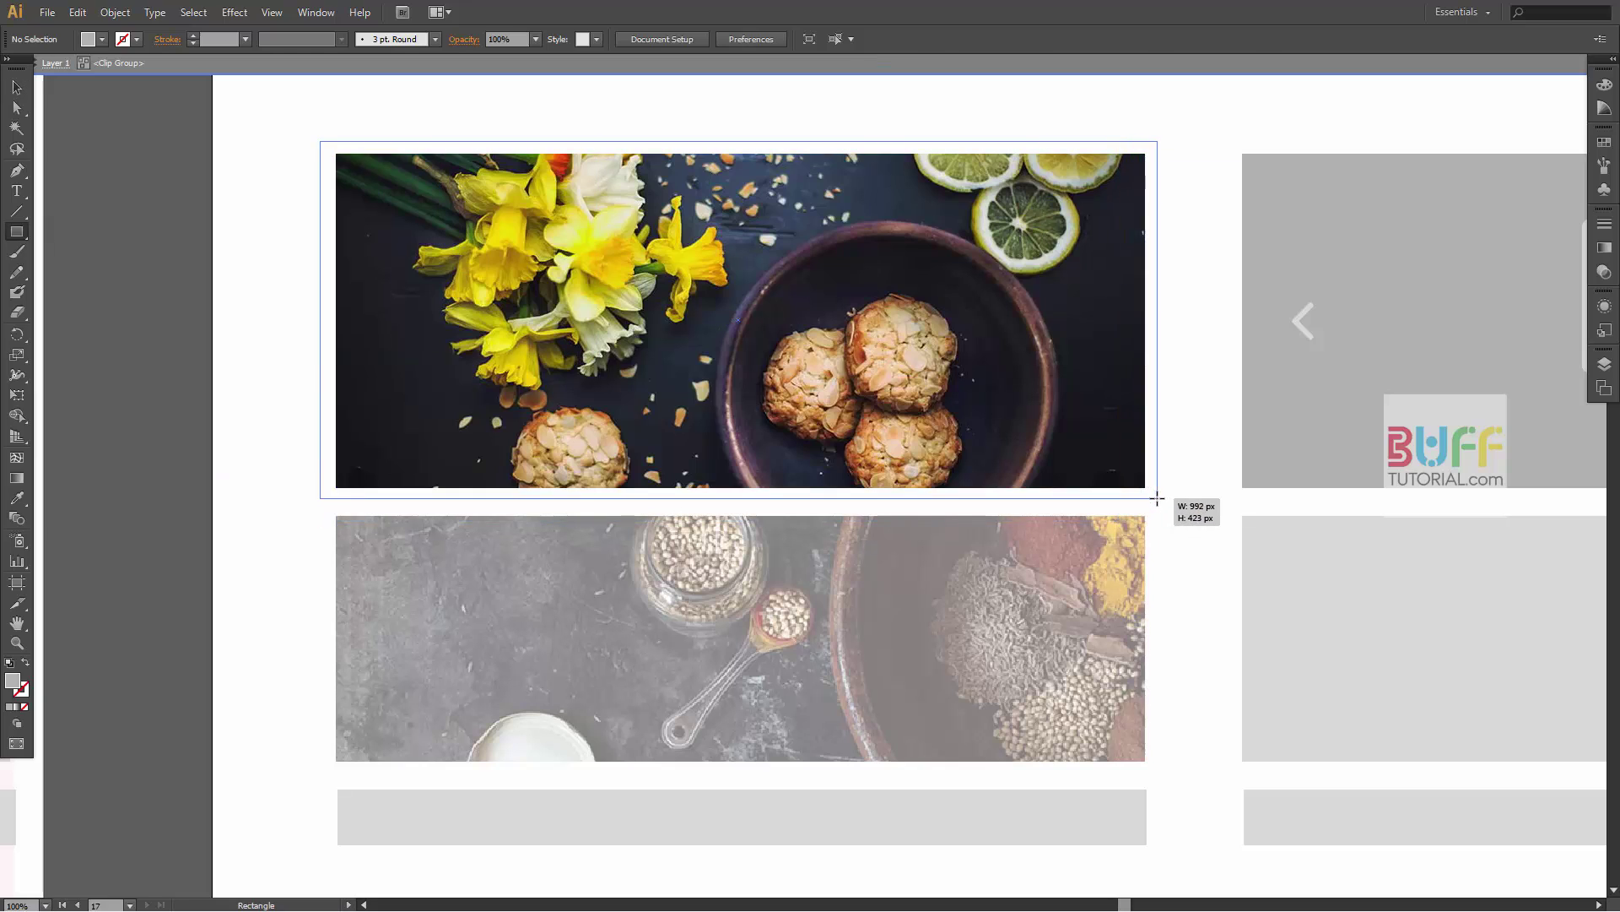
# - Fill the overlay rectangle with black and set its opacity to 70%
pyautogui.click(152, 39)
pyautogui.click(51, 73)
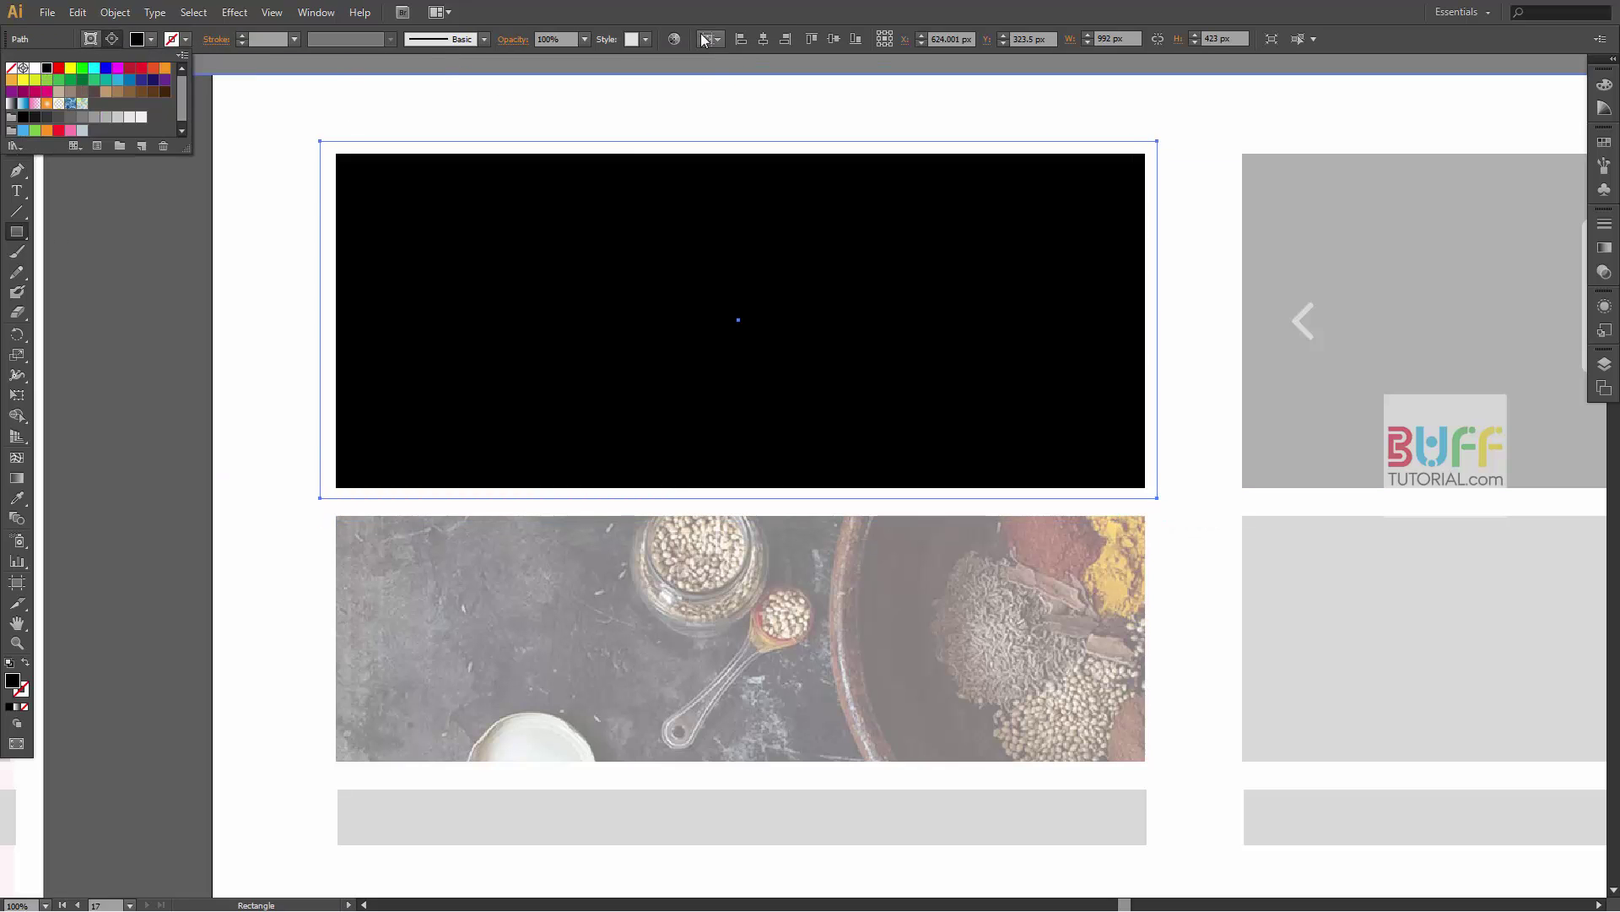
pyautogui.click(585, 39)
pyautogui.click(597, 191)
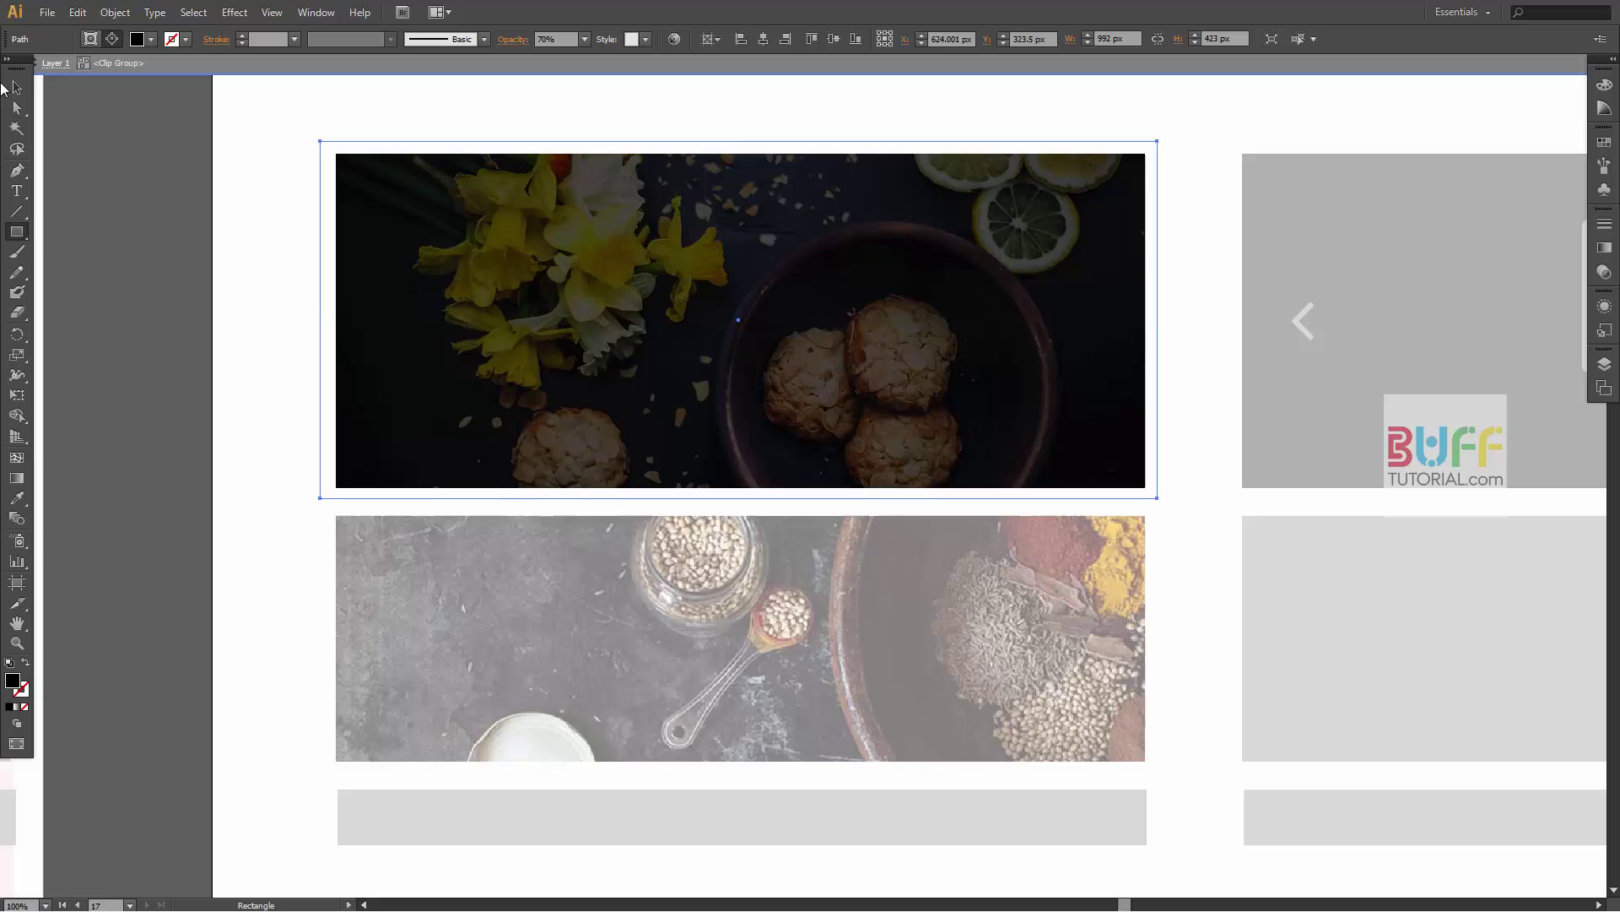
pyautogui.click(78, 166)
pyautogui.hscroll(2, 832, 373)
pyautogui.scroll(-2, 832, 373)
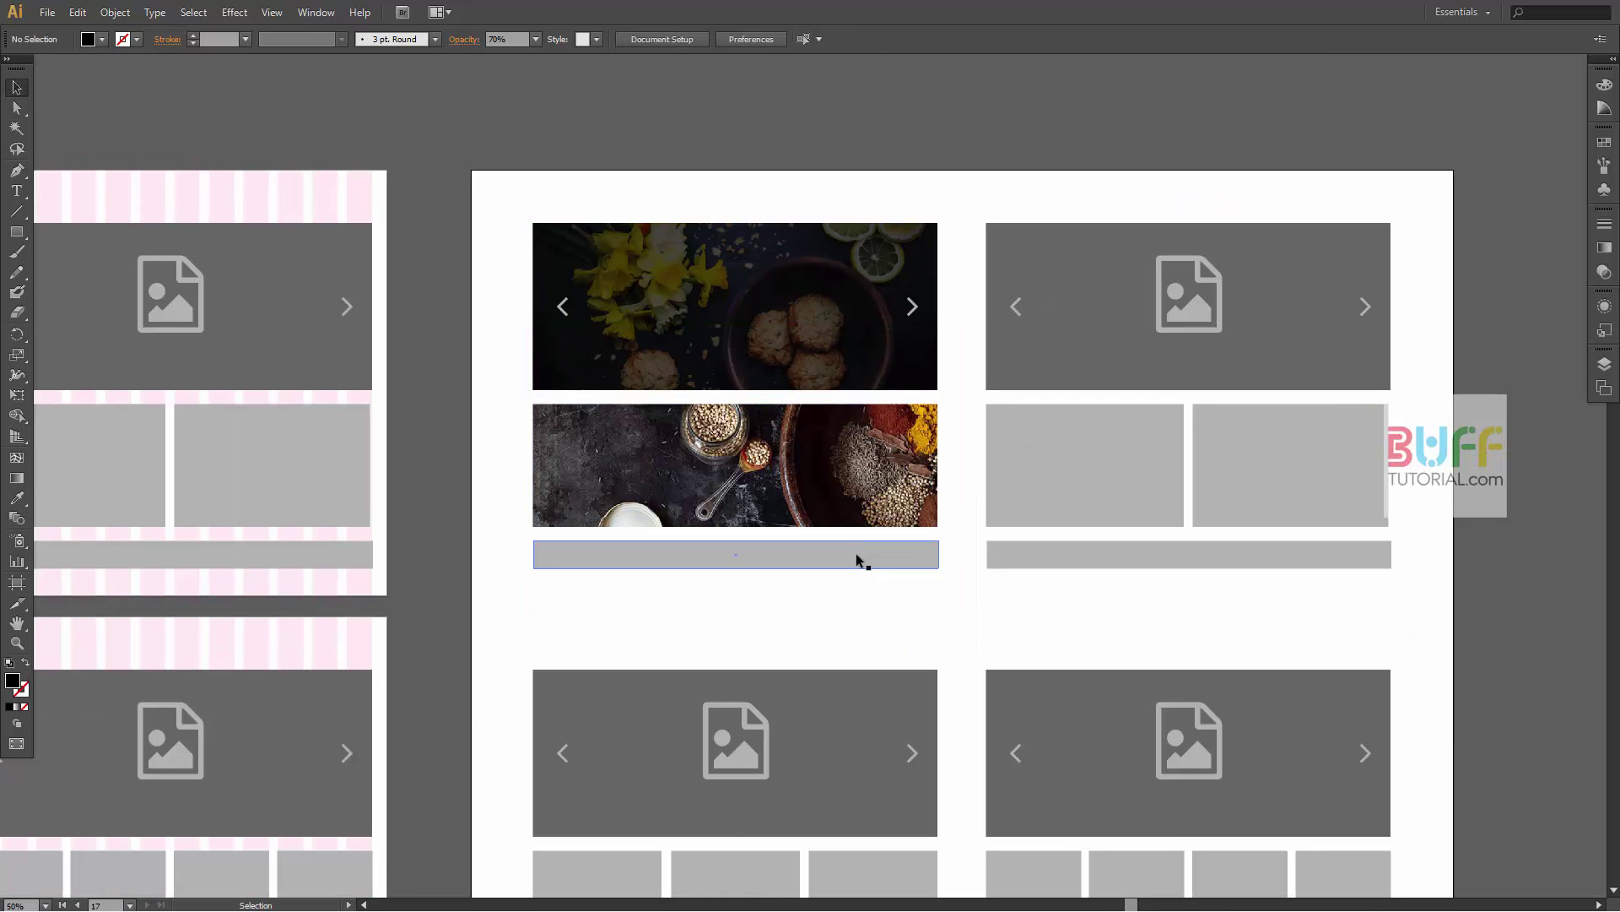
# - Fill the left layout's footer bar with the near-black swatch
pyautogui.click(856, 555)
pyautogui.click(101, 39)
pyautogui.click(31, 122)
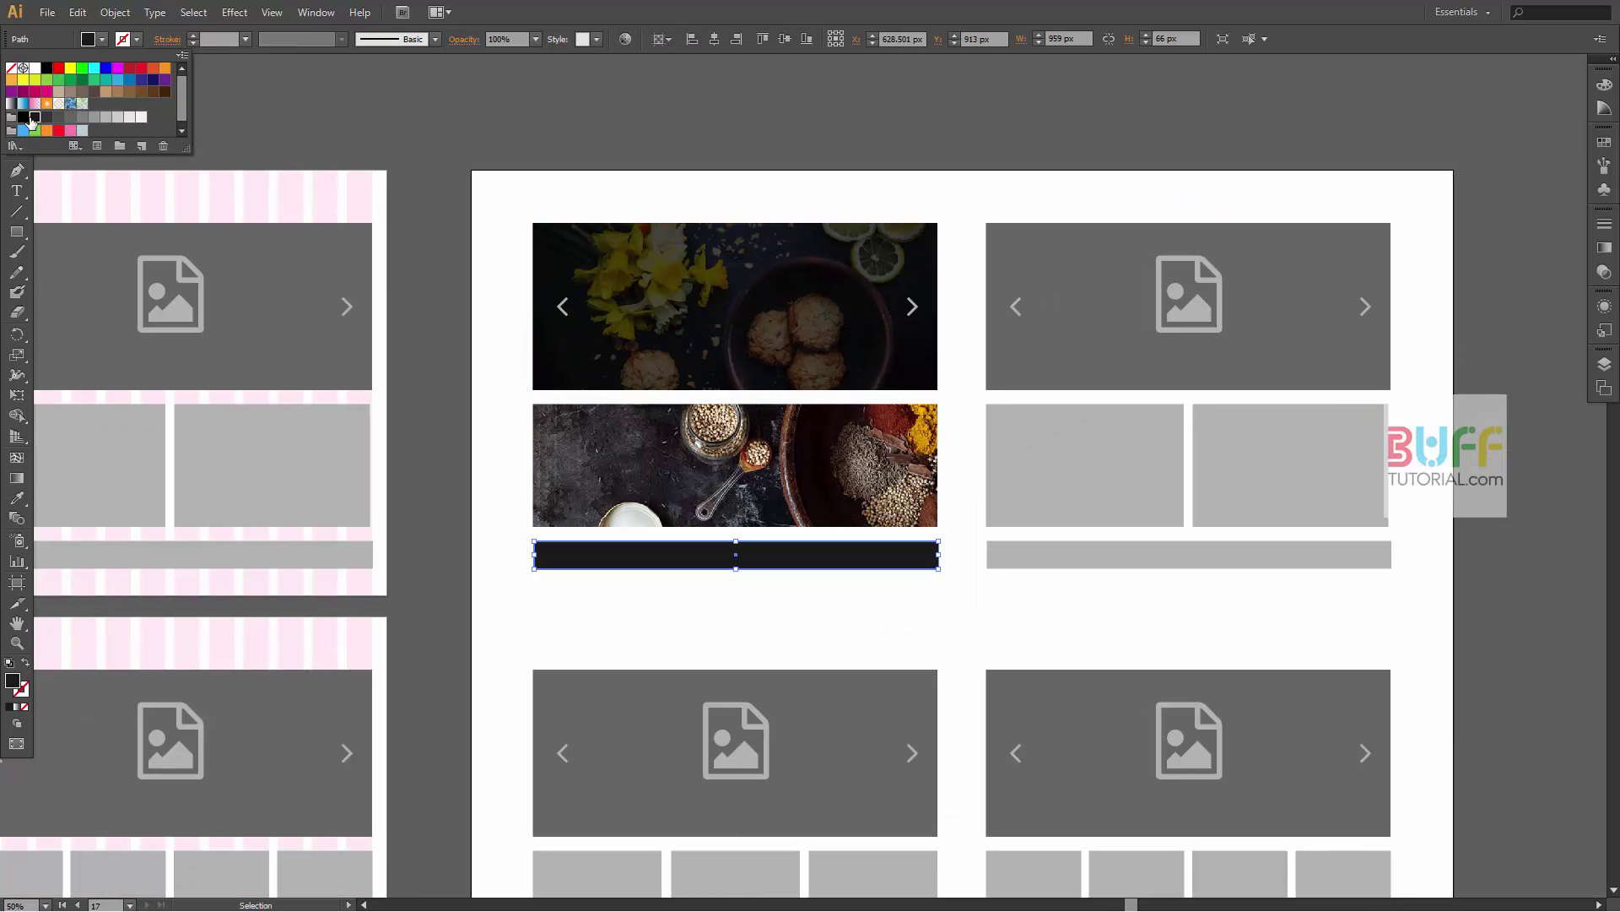
pyautogui.click(451, 356)
pyautogui.hscroll(3, 451, 356)
pyautogui.hscroll(3, 1001, 311)
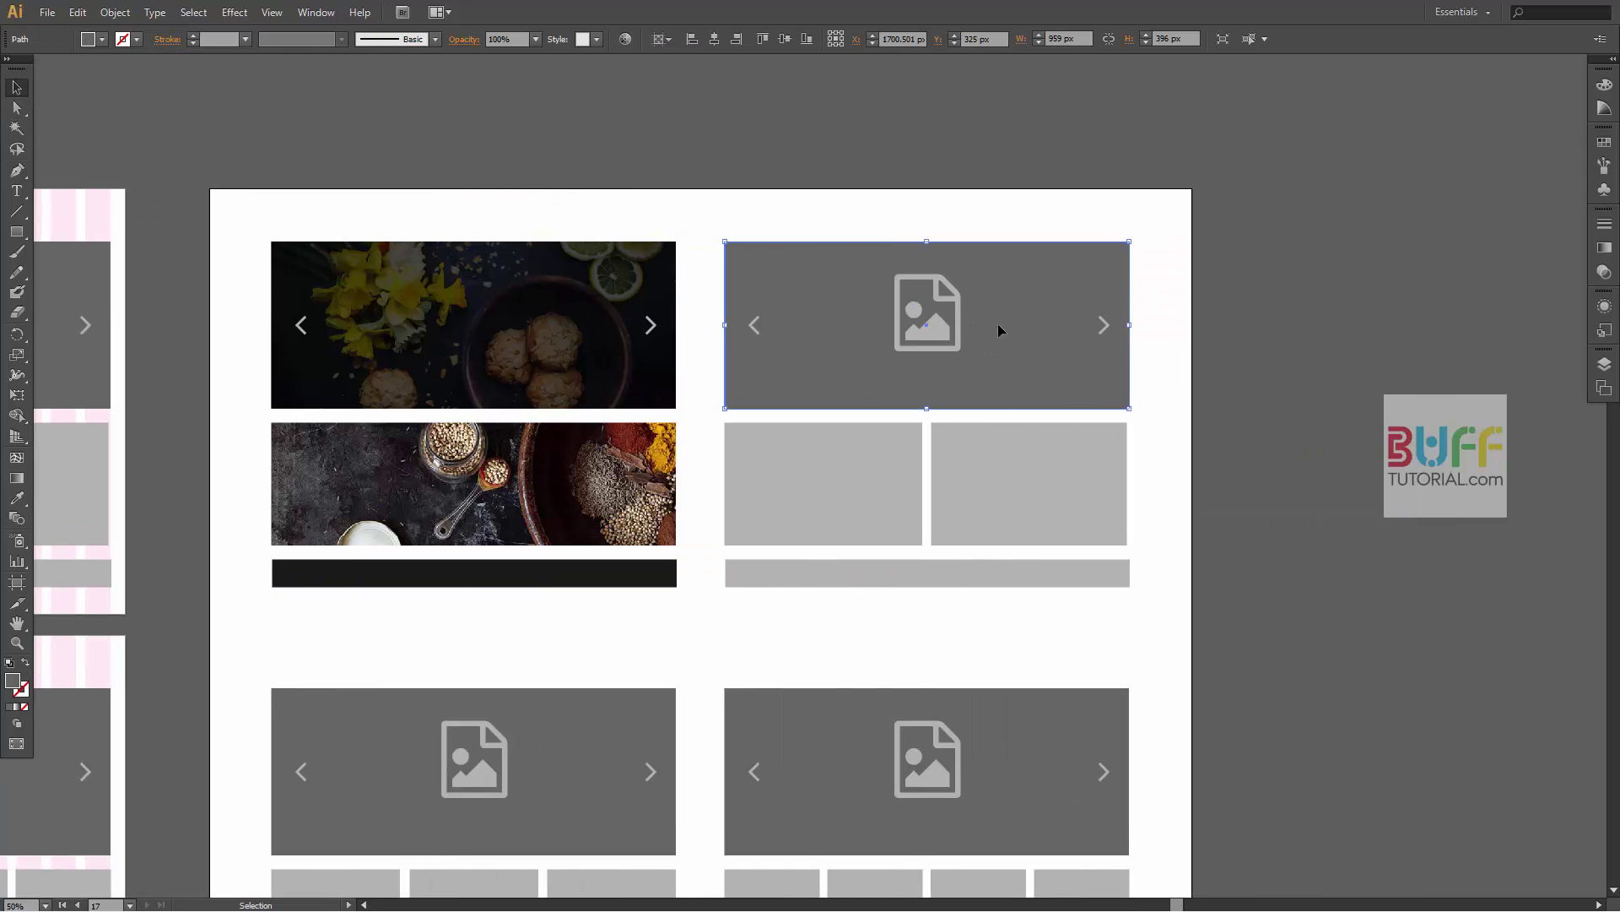
# - Replace the top-right hero placeholder with an Alt-dragged copy of the darkened hero
pyautogui.click(957, 328)
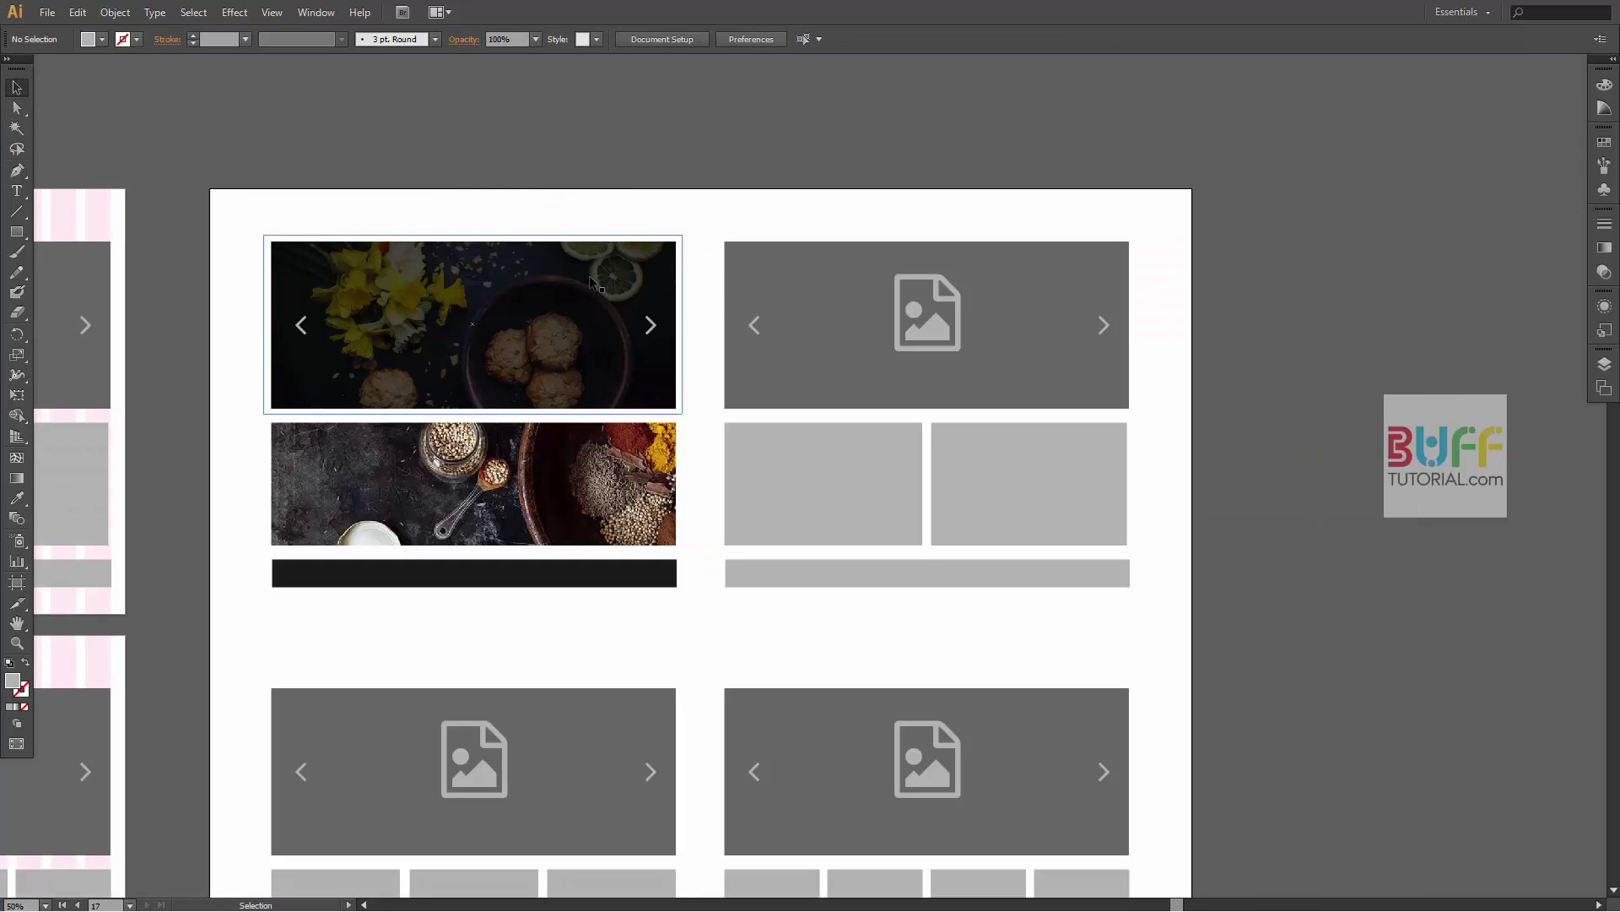
pyautogui.click(950, 317)
pyautogui.press('Delete')
pyautogui.click(477, 320)
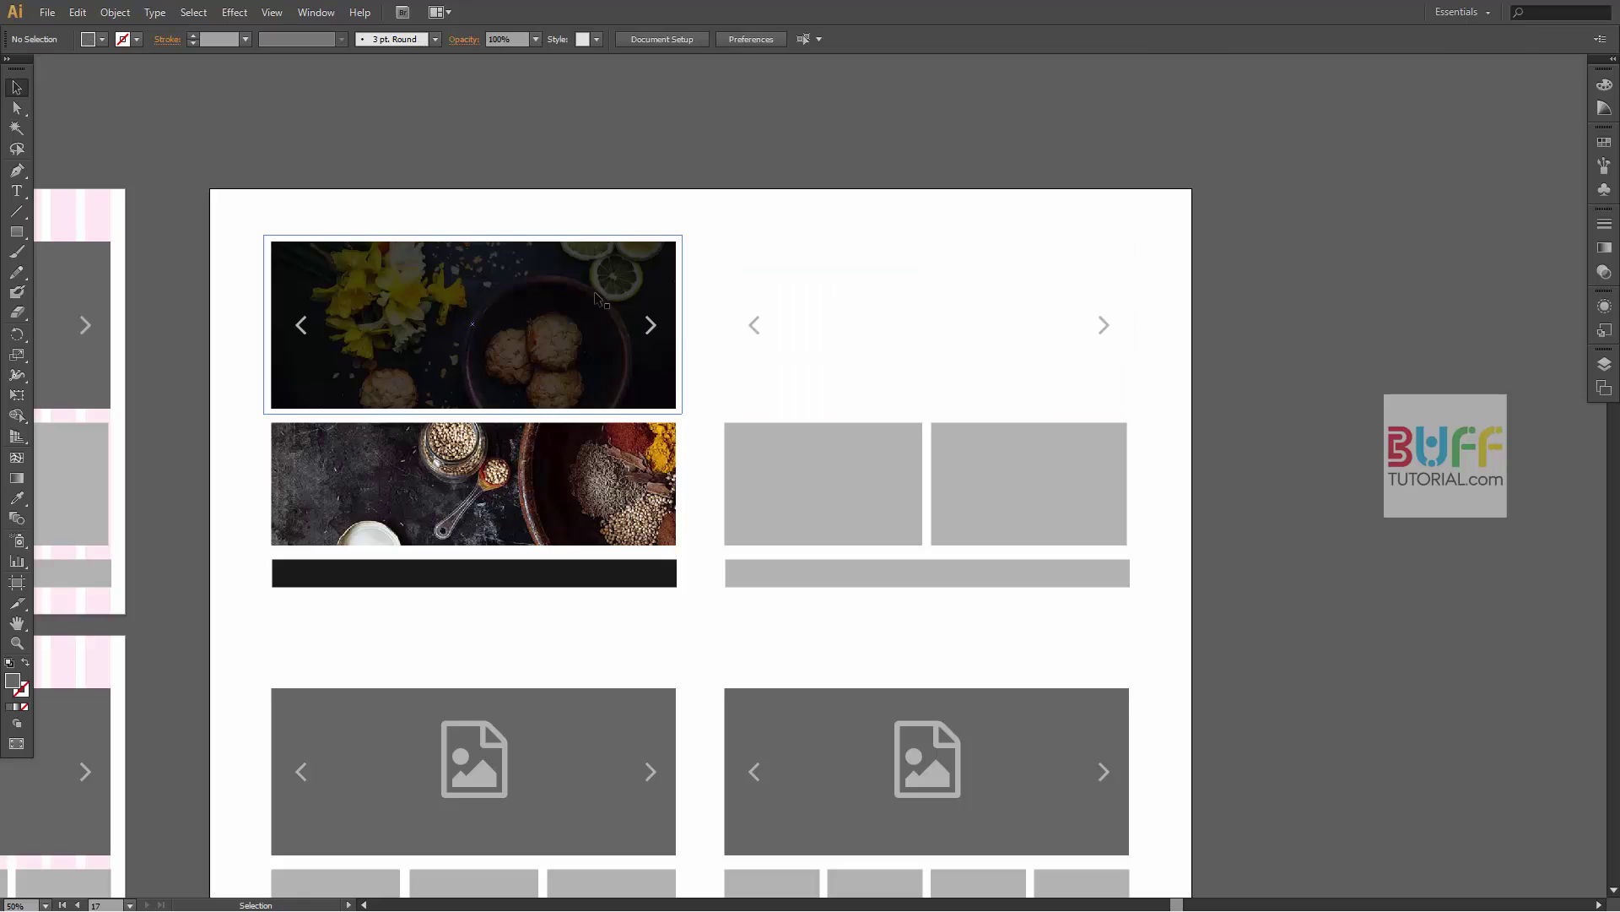
pyautogui.moveTo(477, 321); pyautogui.dragTo(912, 317)
pyautogui.click(1360, 326)
pyautogui.moveTo(1341, 397); pyautogui.dragTo(1348, 357)
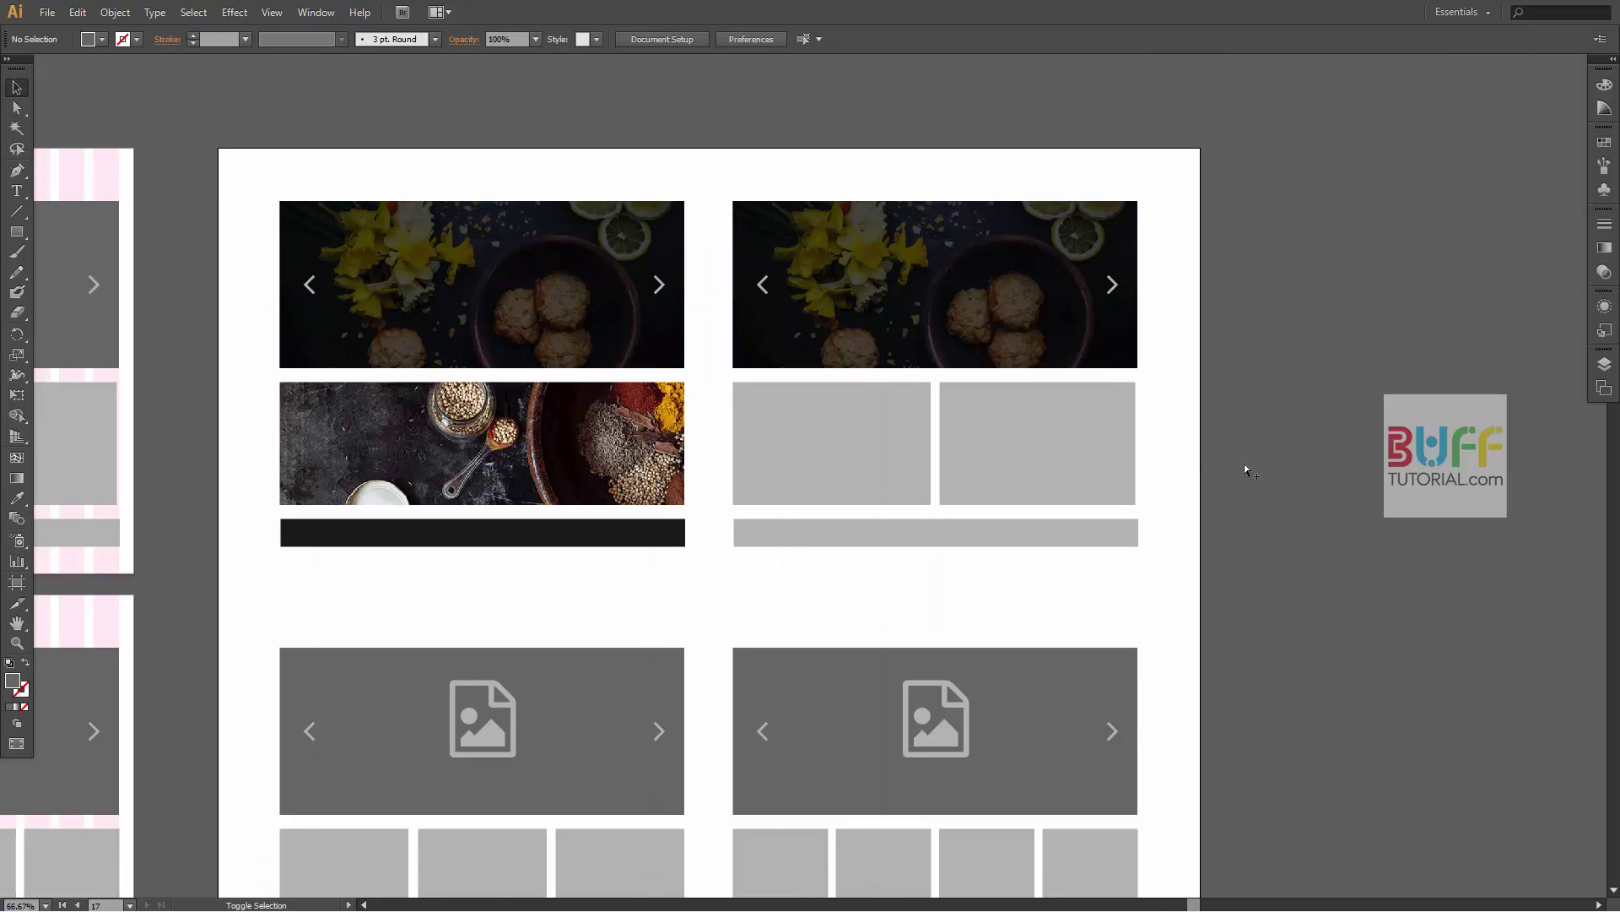
pyautogui.scroll(1, 1245, 469)
pyautogui.click(655, 397)
# - Place the gallery3 egg photo, fit it to the left thumbnail slot, and clip it
pyautogui.click(47, 12)
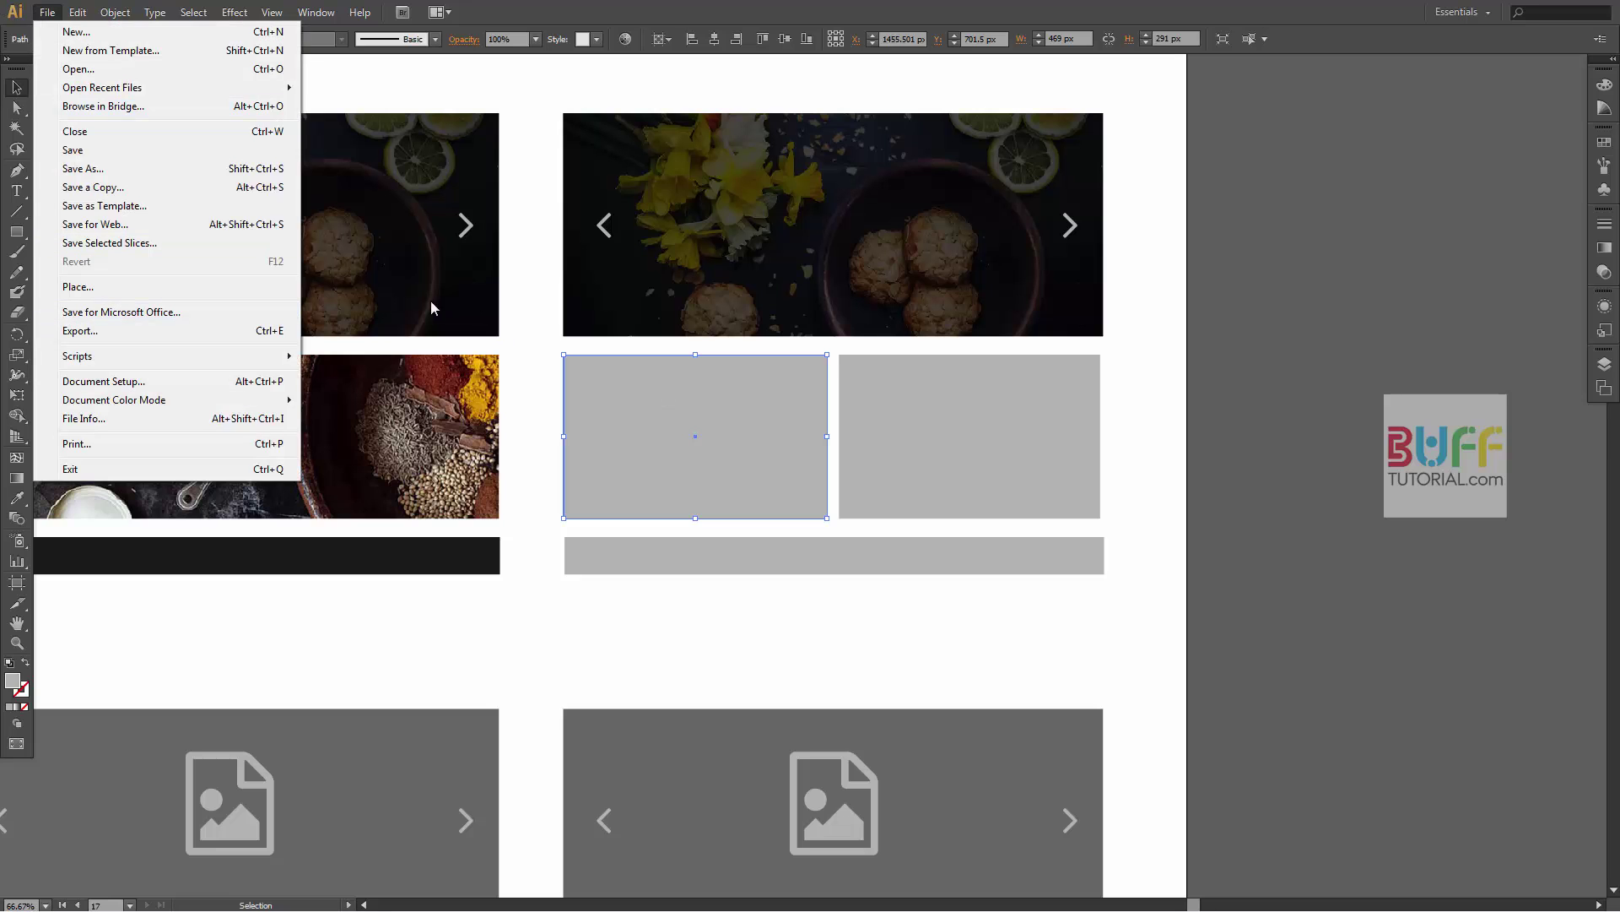
pyautogui.click(295, 287)
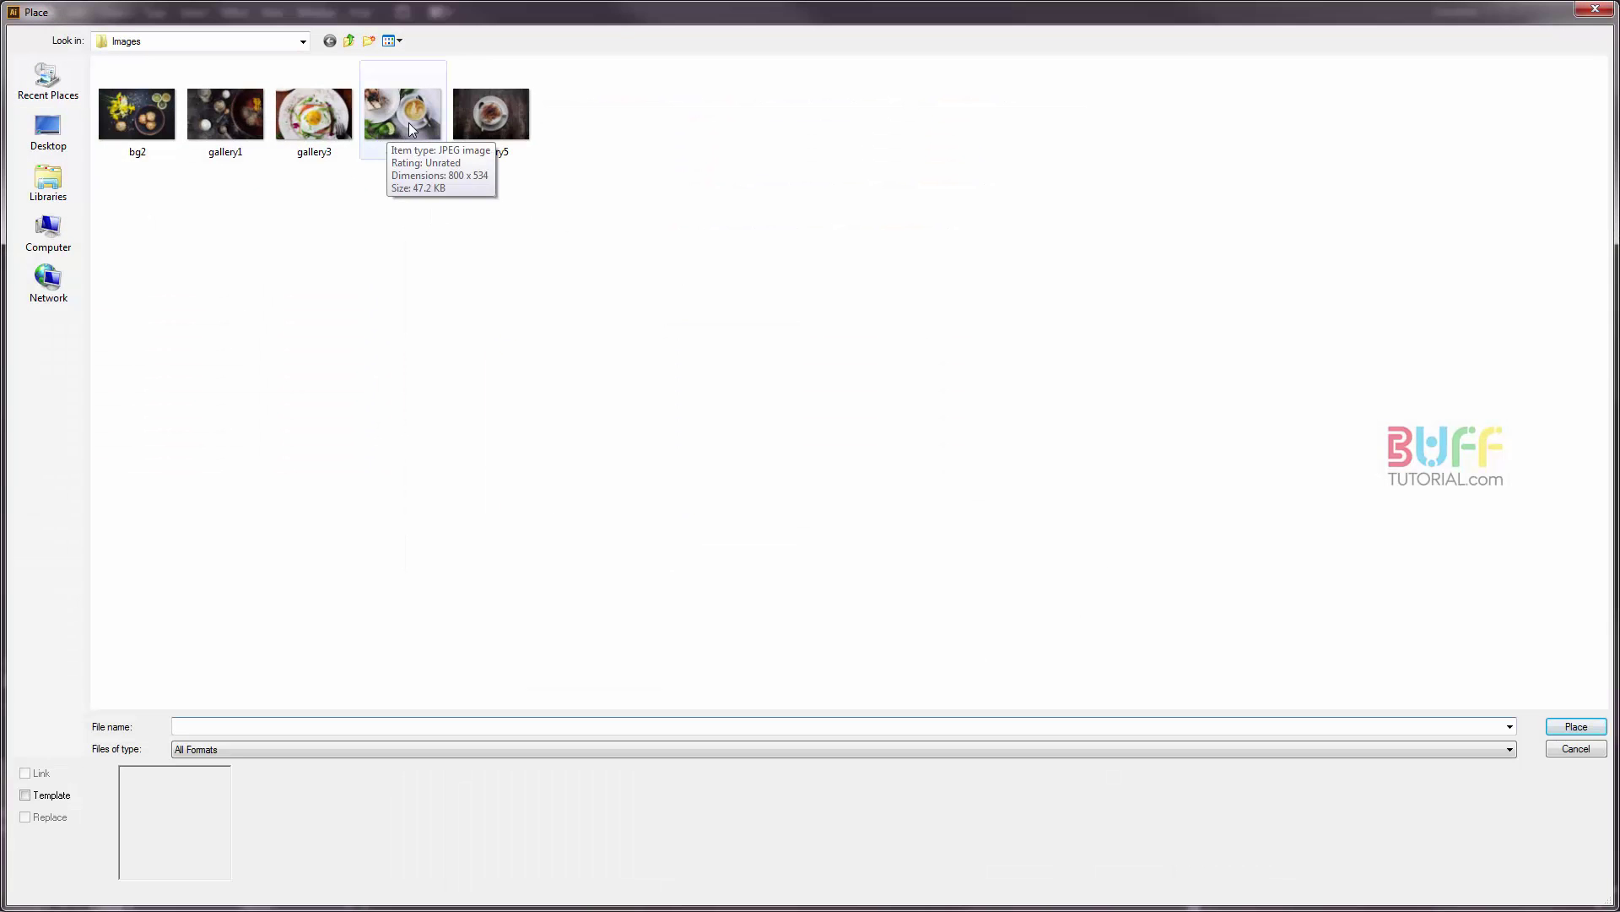
pyautogui.doubleClick(313, 114)
pyautogui.moveTo(1030, 324); pyautogui.dragTo(932, 321)
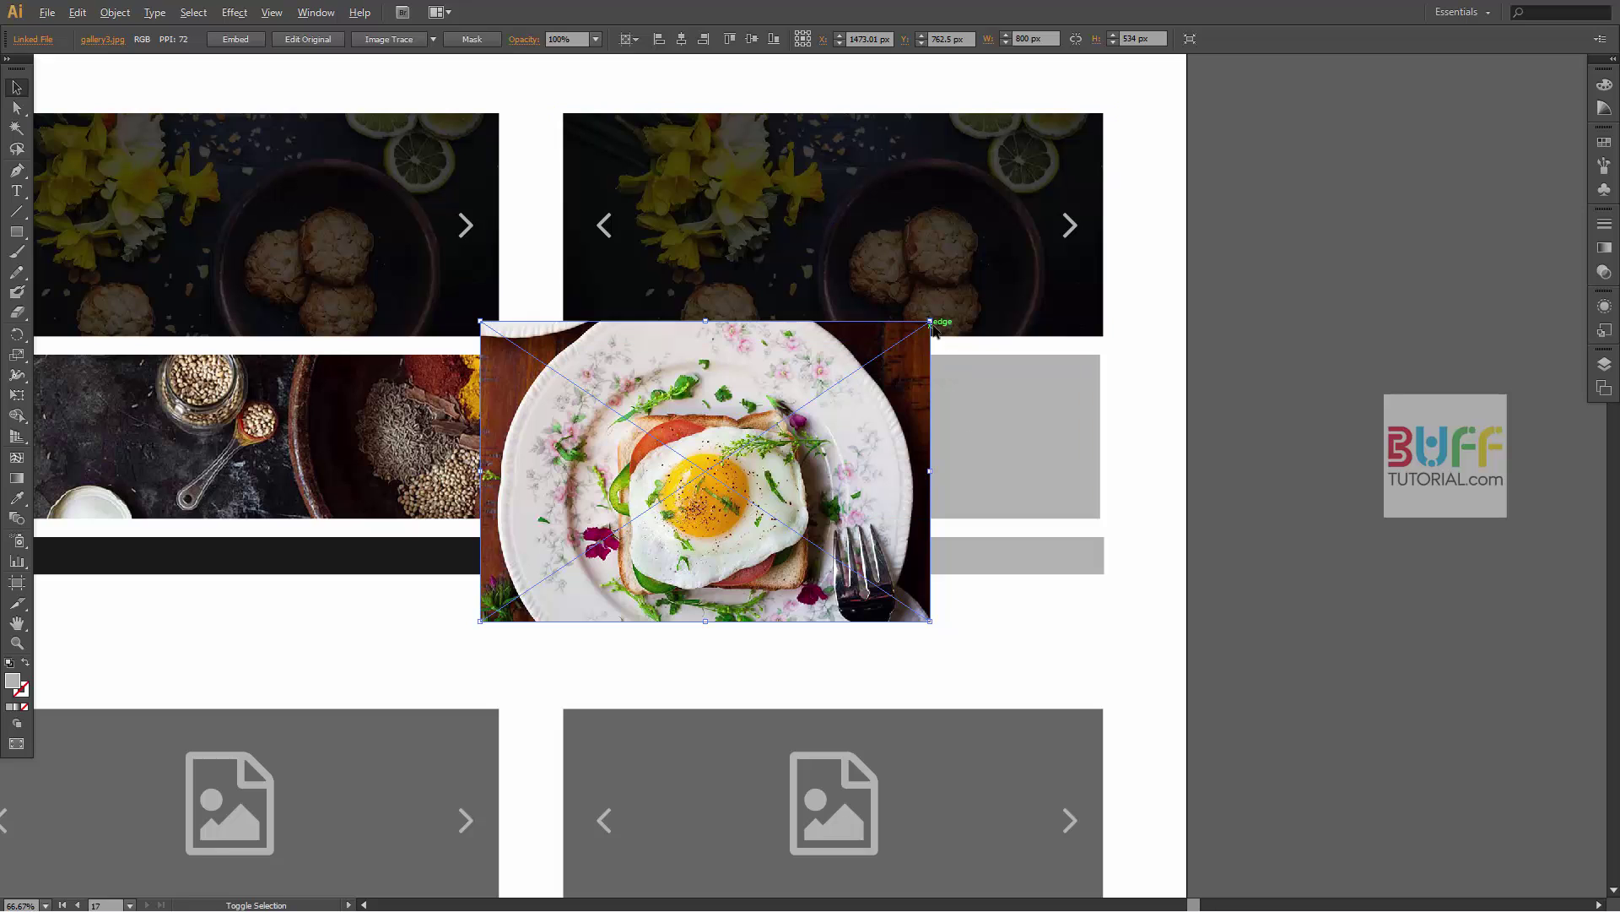
pyautogui.hotkey('ctrl', 'shift', 'a')
pyautogui.click(887, 387)
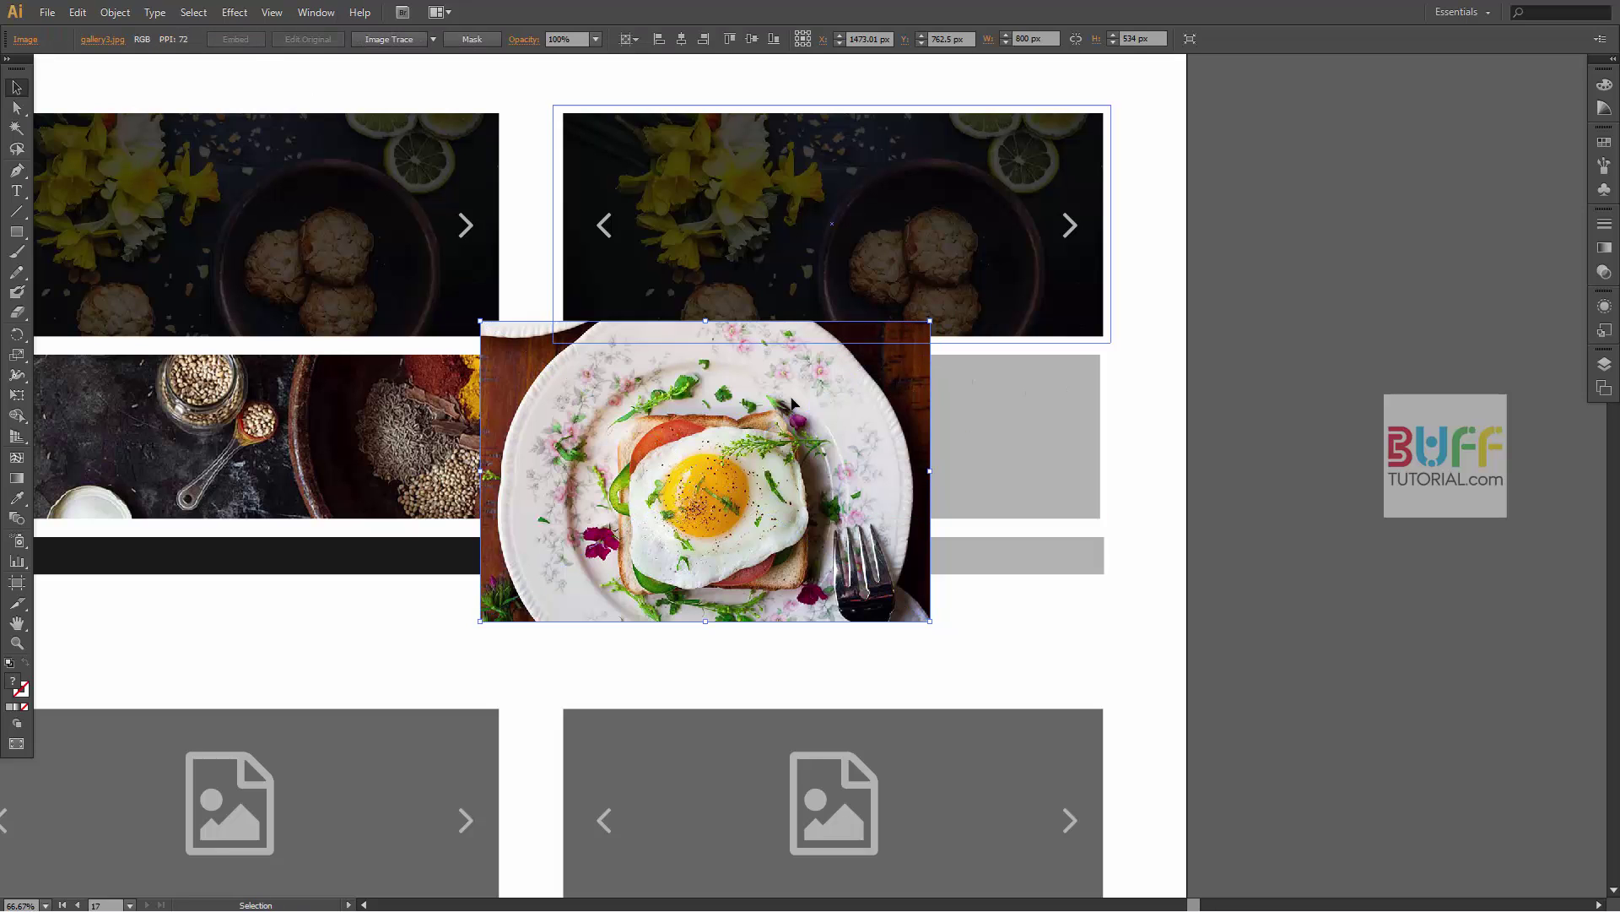
pyautogui.moveTo(929, 320); pyautogui.dragTo(830, 387)
pyautogui.moveTo(759, 506); pyautogui.dragTo(744, 472)
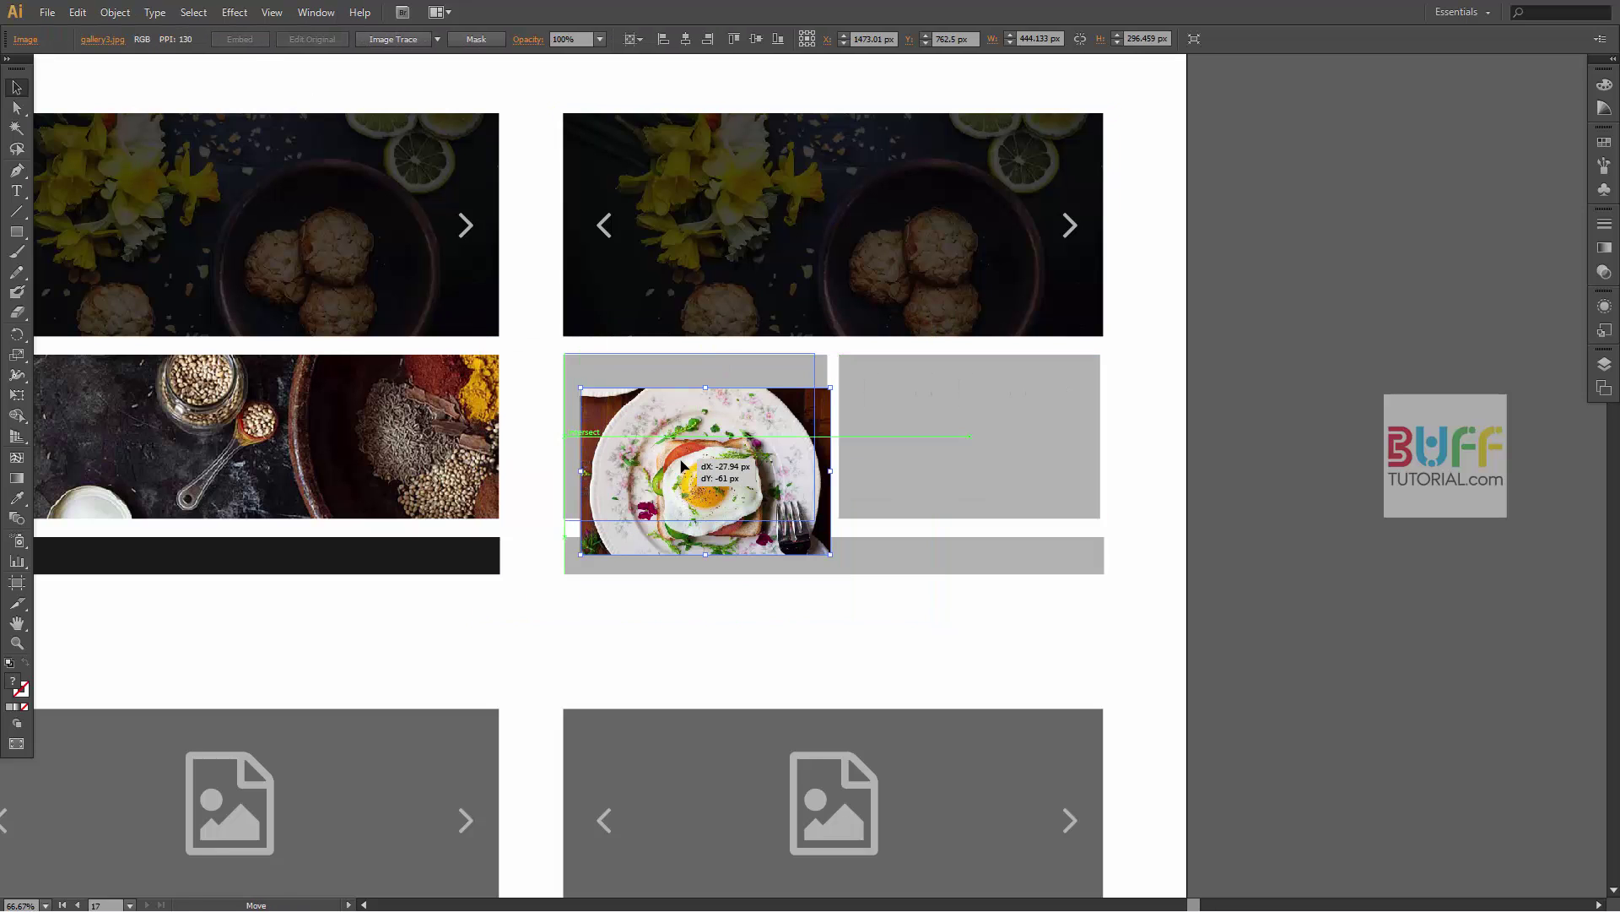
pyautogui.moveTo(816, 523); pyautogui.dragTo(830, 525)
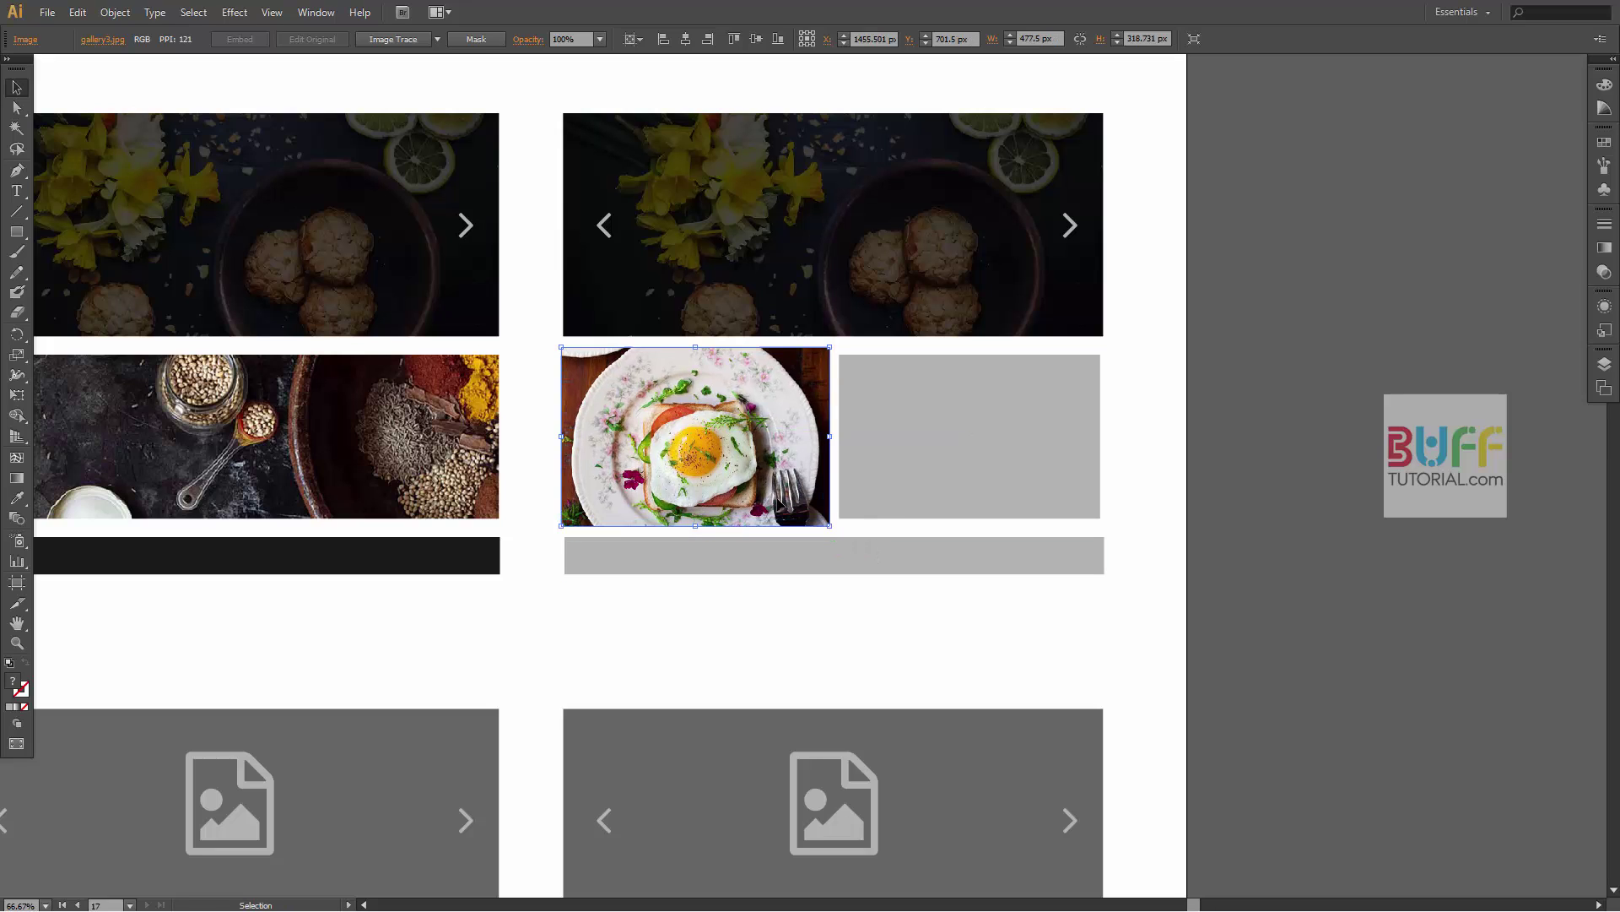
pyautogui.keyDown('shift'); pyautogui.click(823, 439); pyautogui.keyUp('shift')
pyautogui.hotkey('ctrl', 'shift', ']')
pyautogui.hotkey('ctrl', '7')
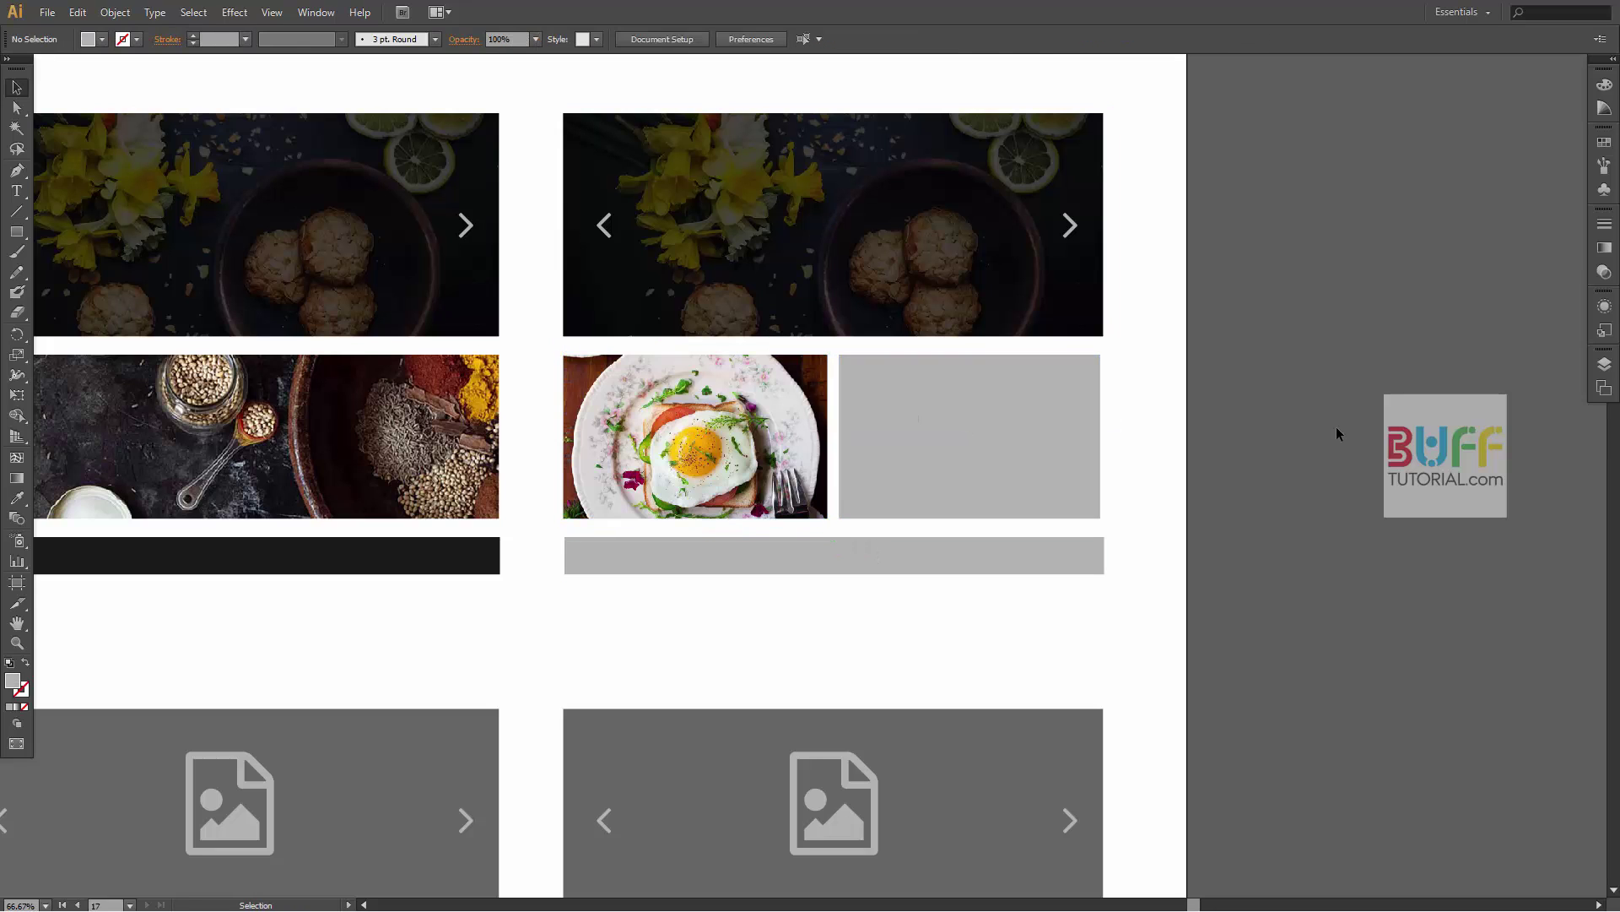
# - Place and embed the gallery4 coffee photo, scaled and clipped into the right thumbnail slot
pyautogui.click(970, 422)
pyautogui.click(47, 11)
pyautogui.click(77, 286)
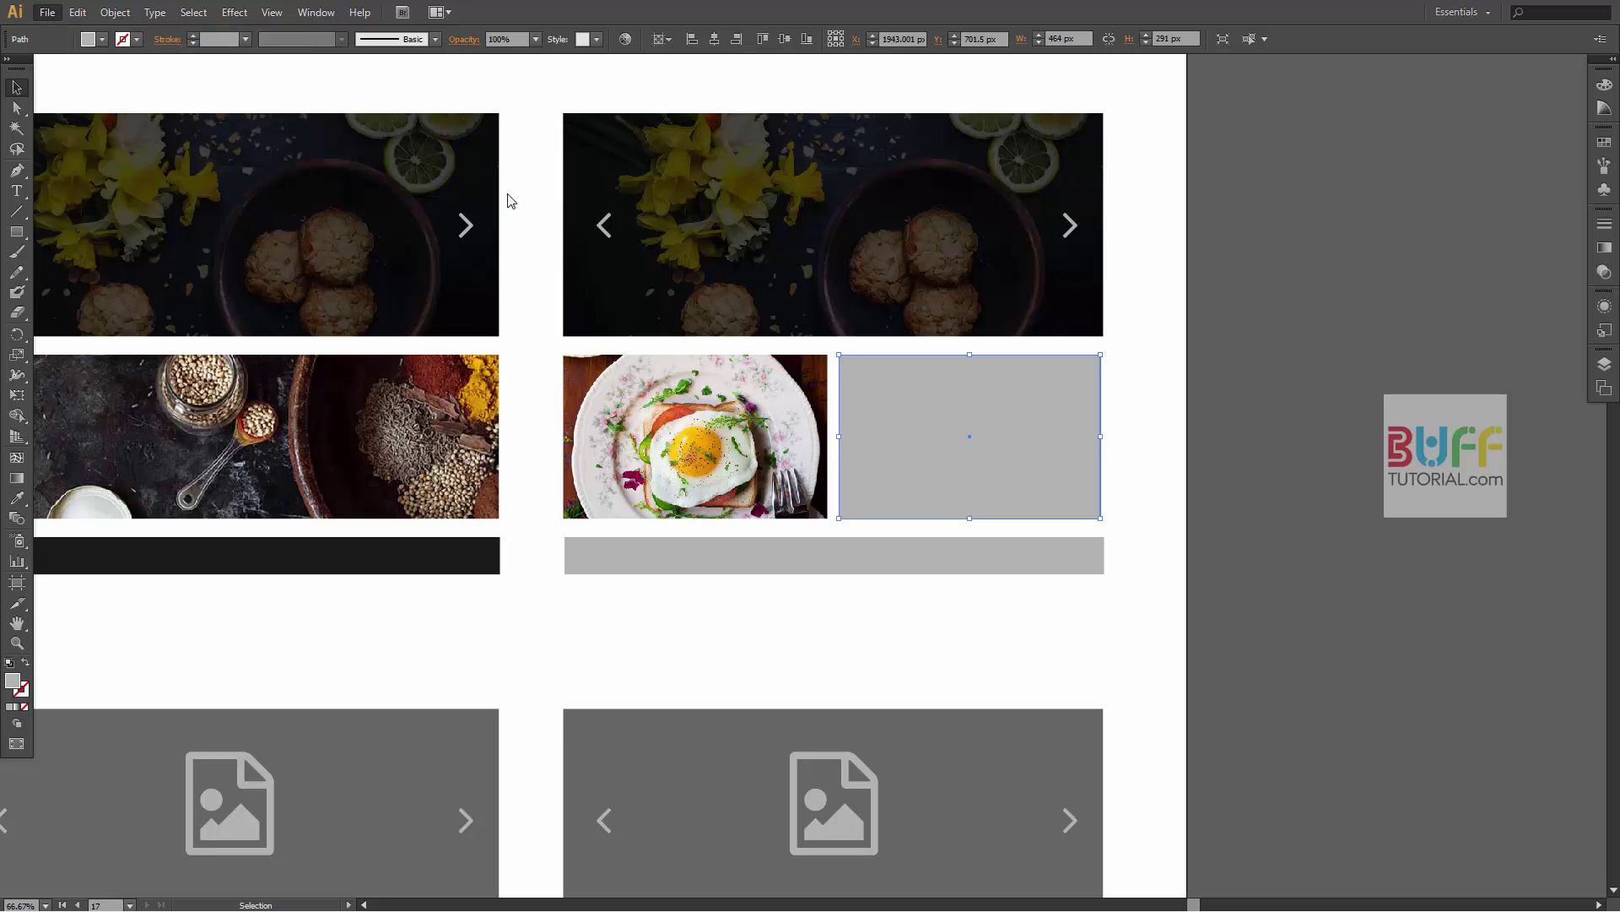
pyautogui.doubleClick(417, 134)
pyautogui.moveTo(971, 473); pyautogui.dragTo(1118, 464)
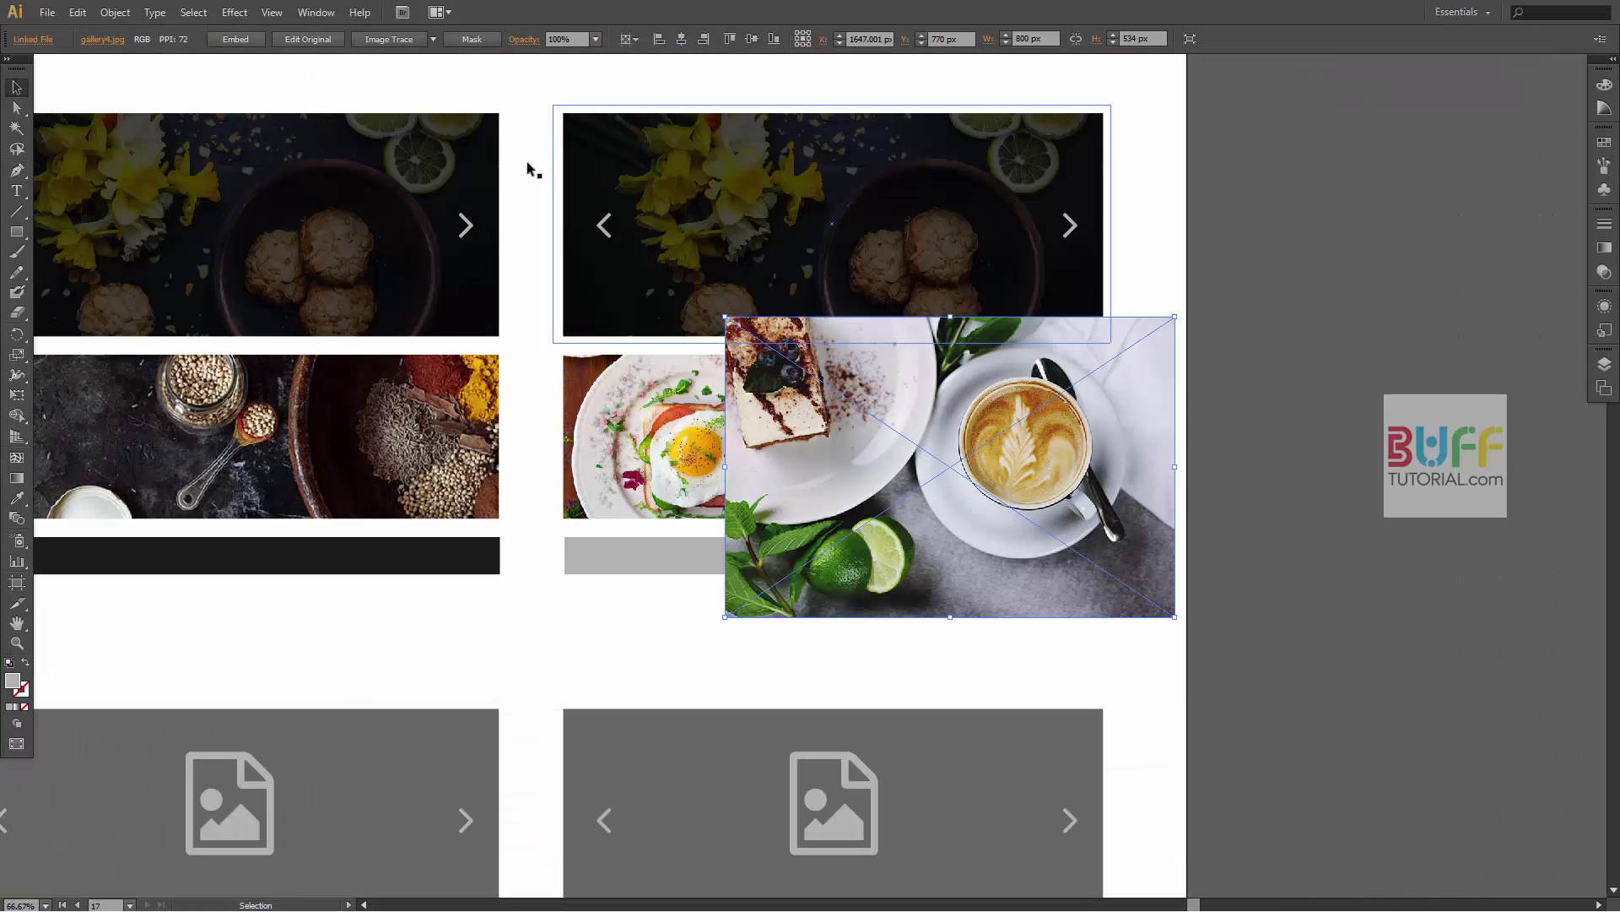
pyautogui.click(235, 39)
pyautogui.hotkey('ctrl', 'shift', '[')
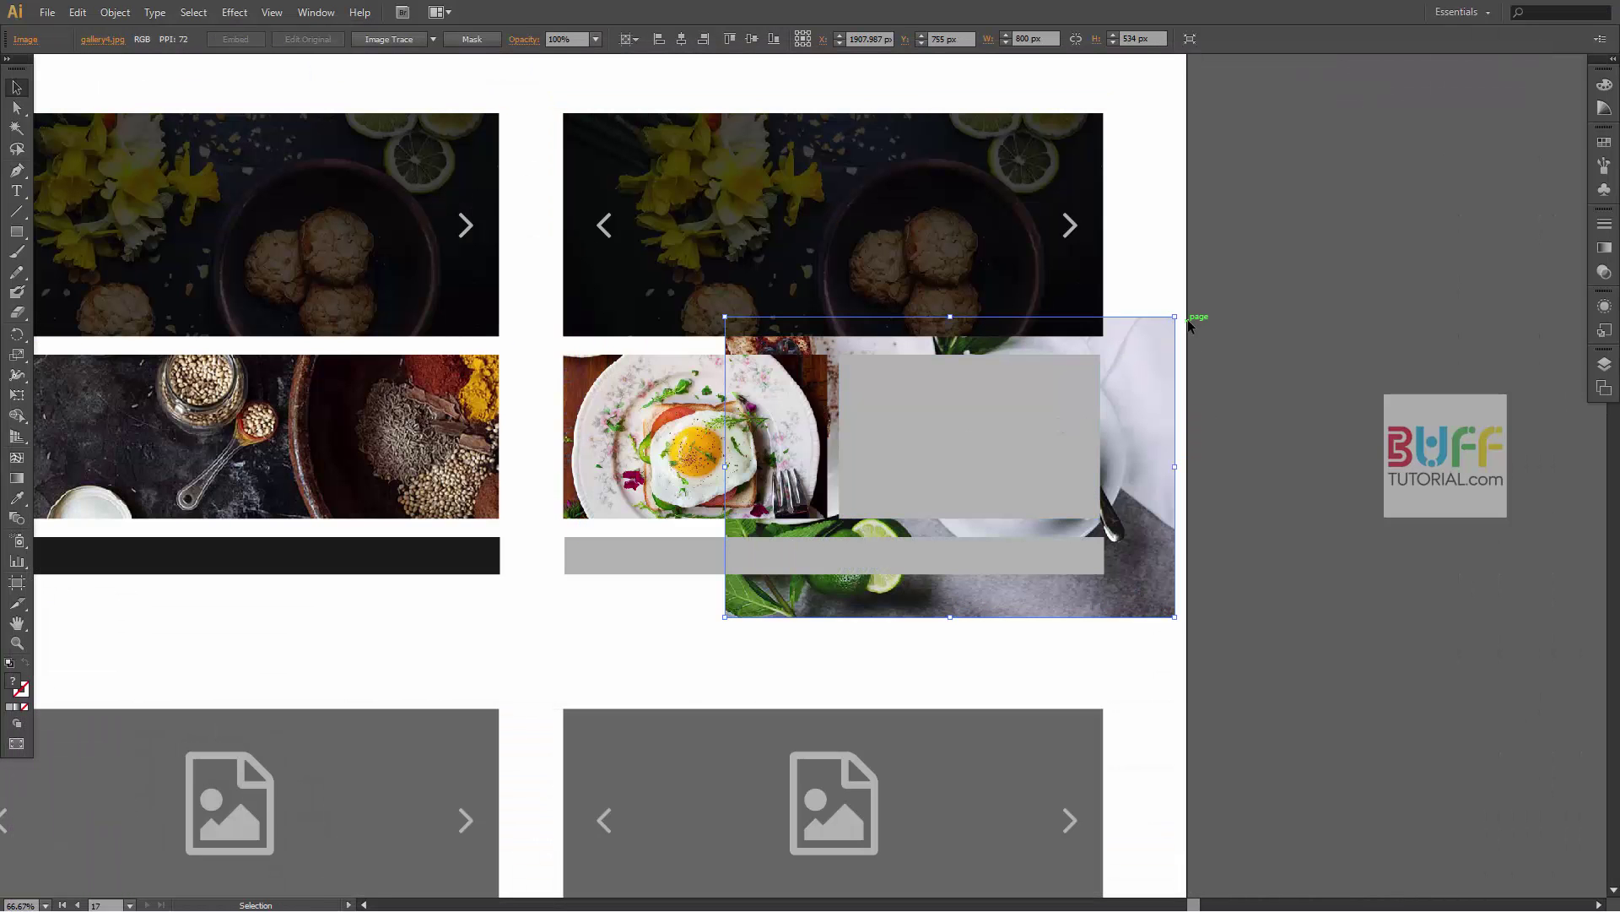
pyautogui.moveTo(1178, 315); pyautogui.dragTo(1142, 355)
pyautogui.moveTo(977, 535); pyautogui.dragTo(1071, 536)
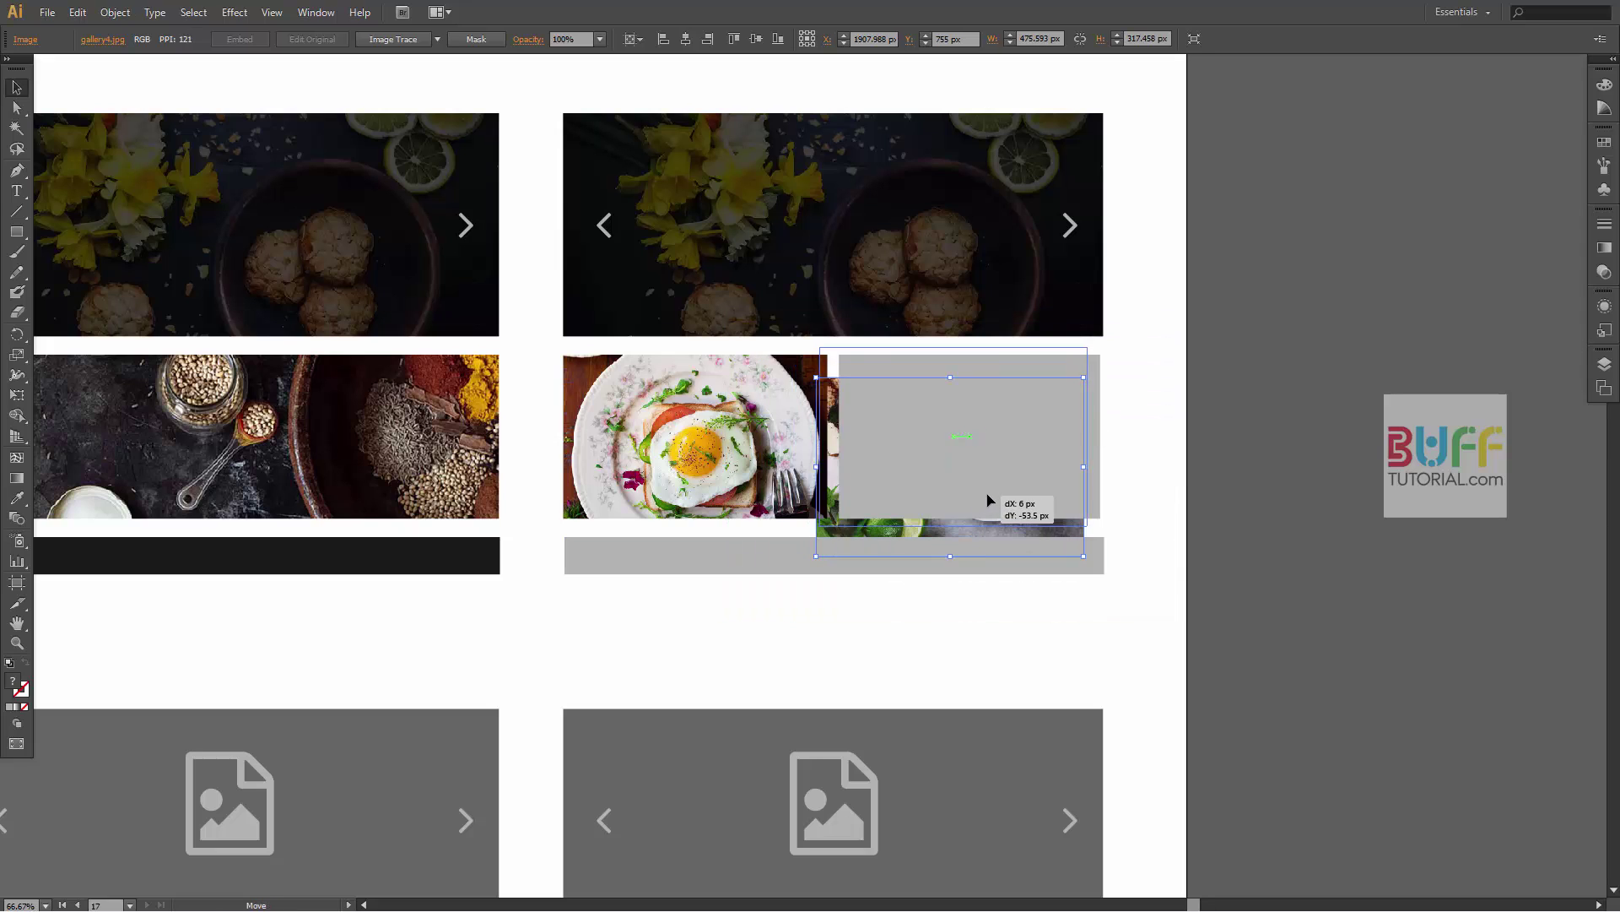
pyautogui.click(1030, 430)
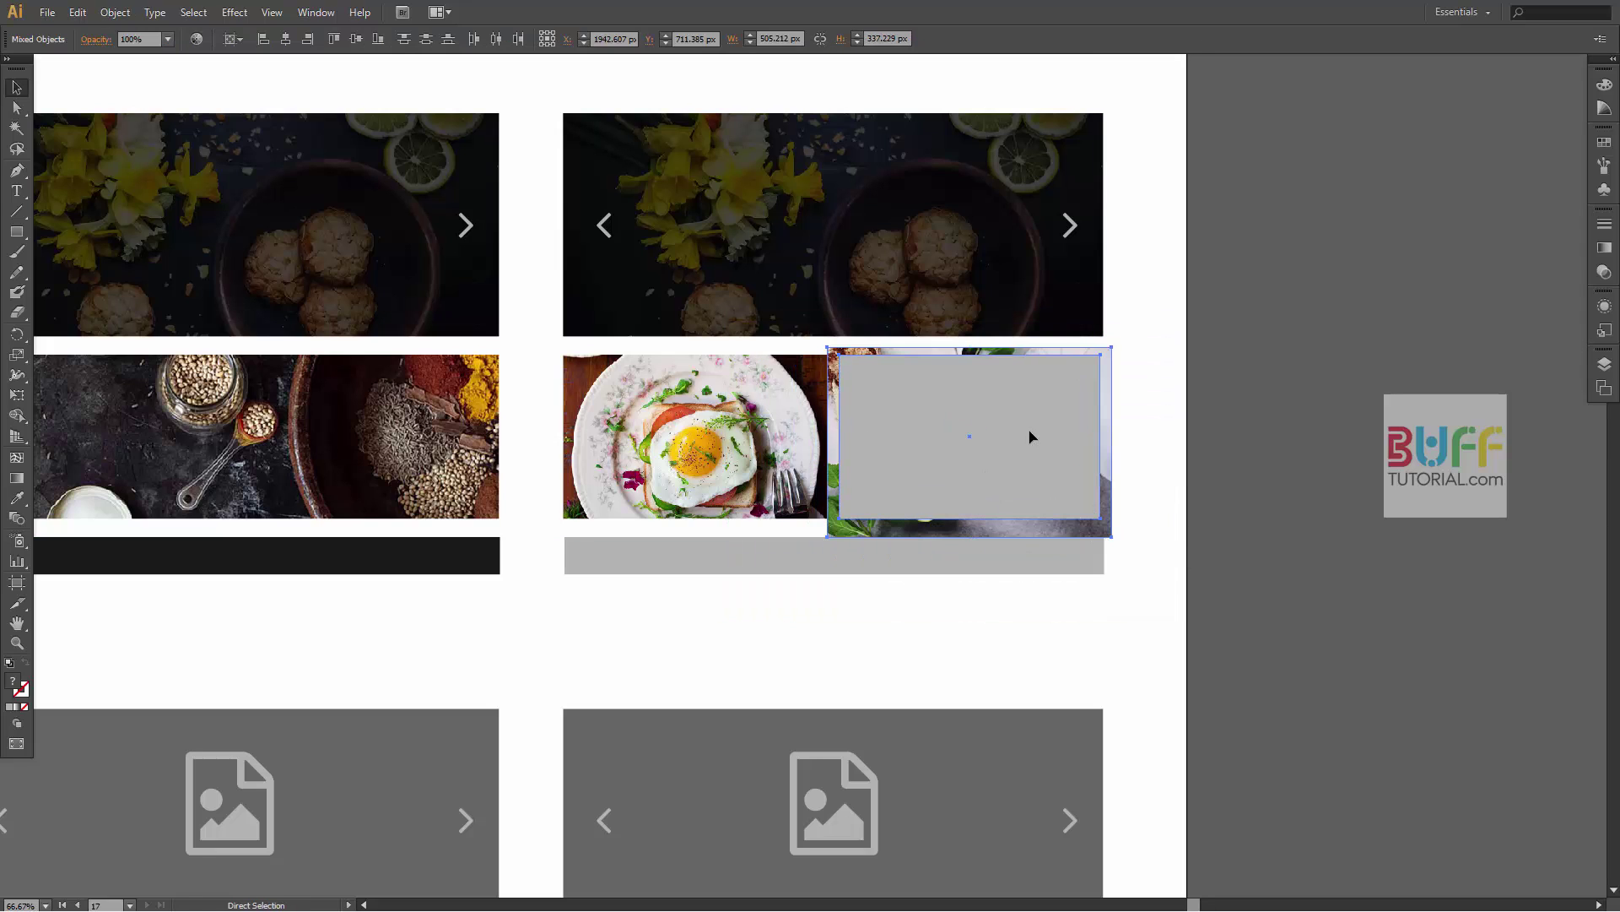
pyautogui.press('Delete')
pyautogui.click(833, 546)
# - Eyedropper the left bar's black fill onto the right layout's footer bar
pyautogui.press('i')
pyautogui.click(445, 554)
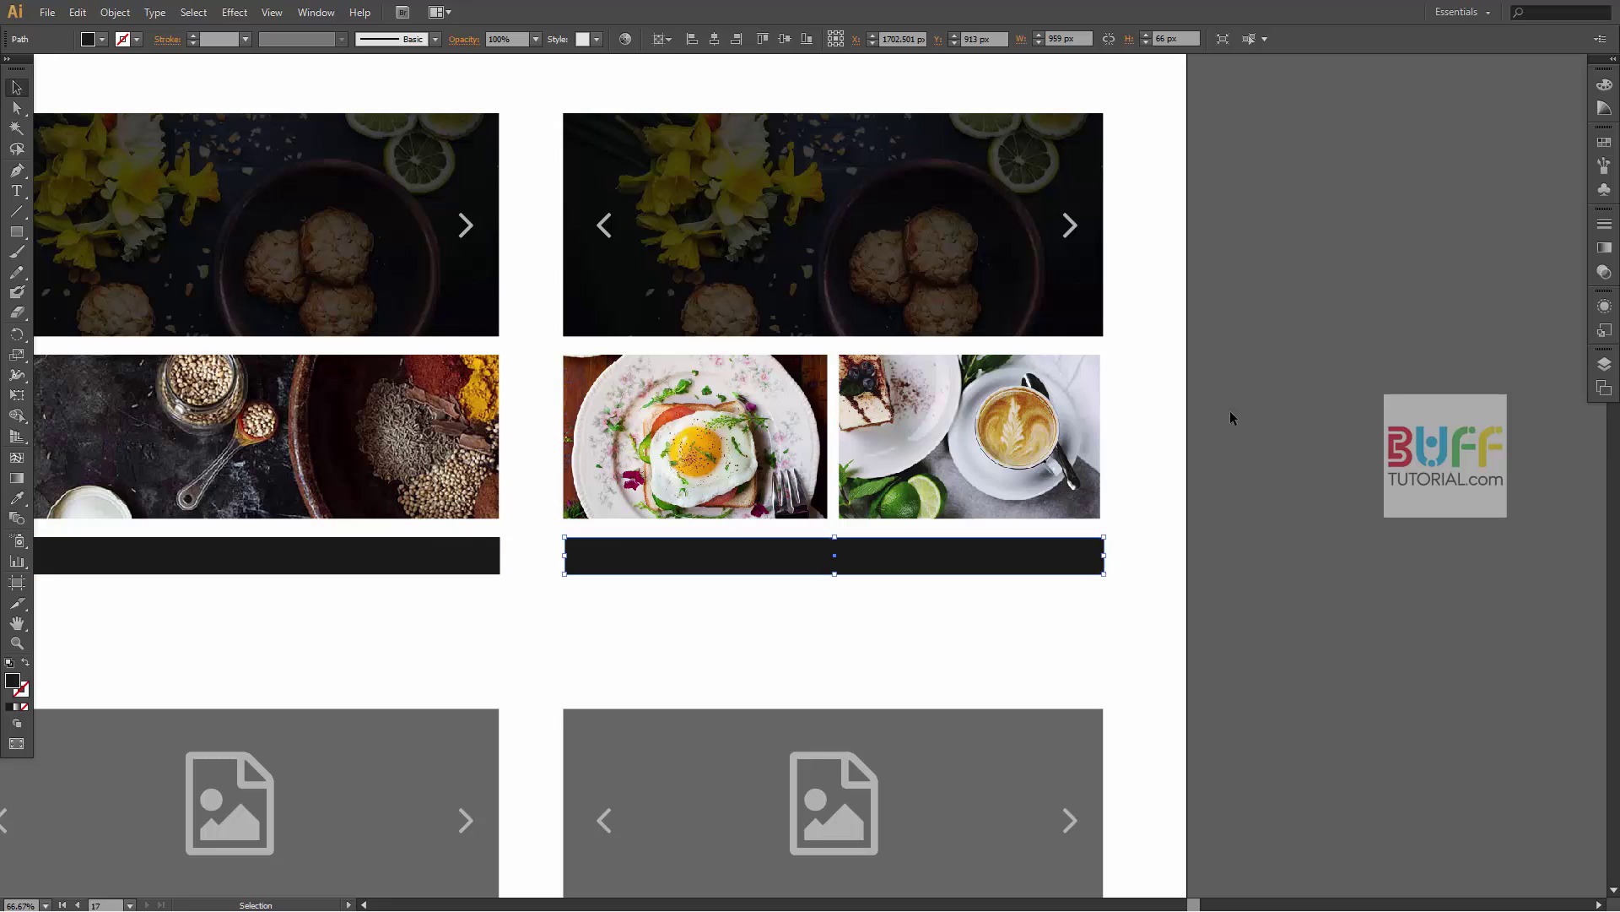
pyautogui.hotkey('ctrl', 'shift', 'a')
# - Replace the bottom-left hero placeholder and icon with a copy of the darkened hero
pyautogui.hotkey('ctrl', '-')
pyautogui.moveTo(1275, 488); pyautogui.dragTo(1319, 395)
pyautogui.click(601, 641)
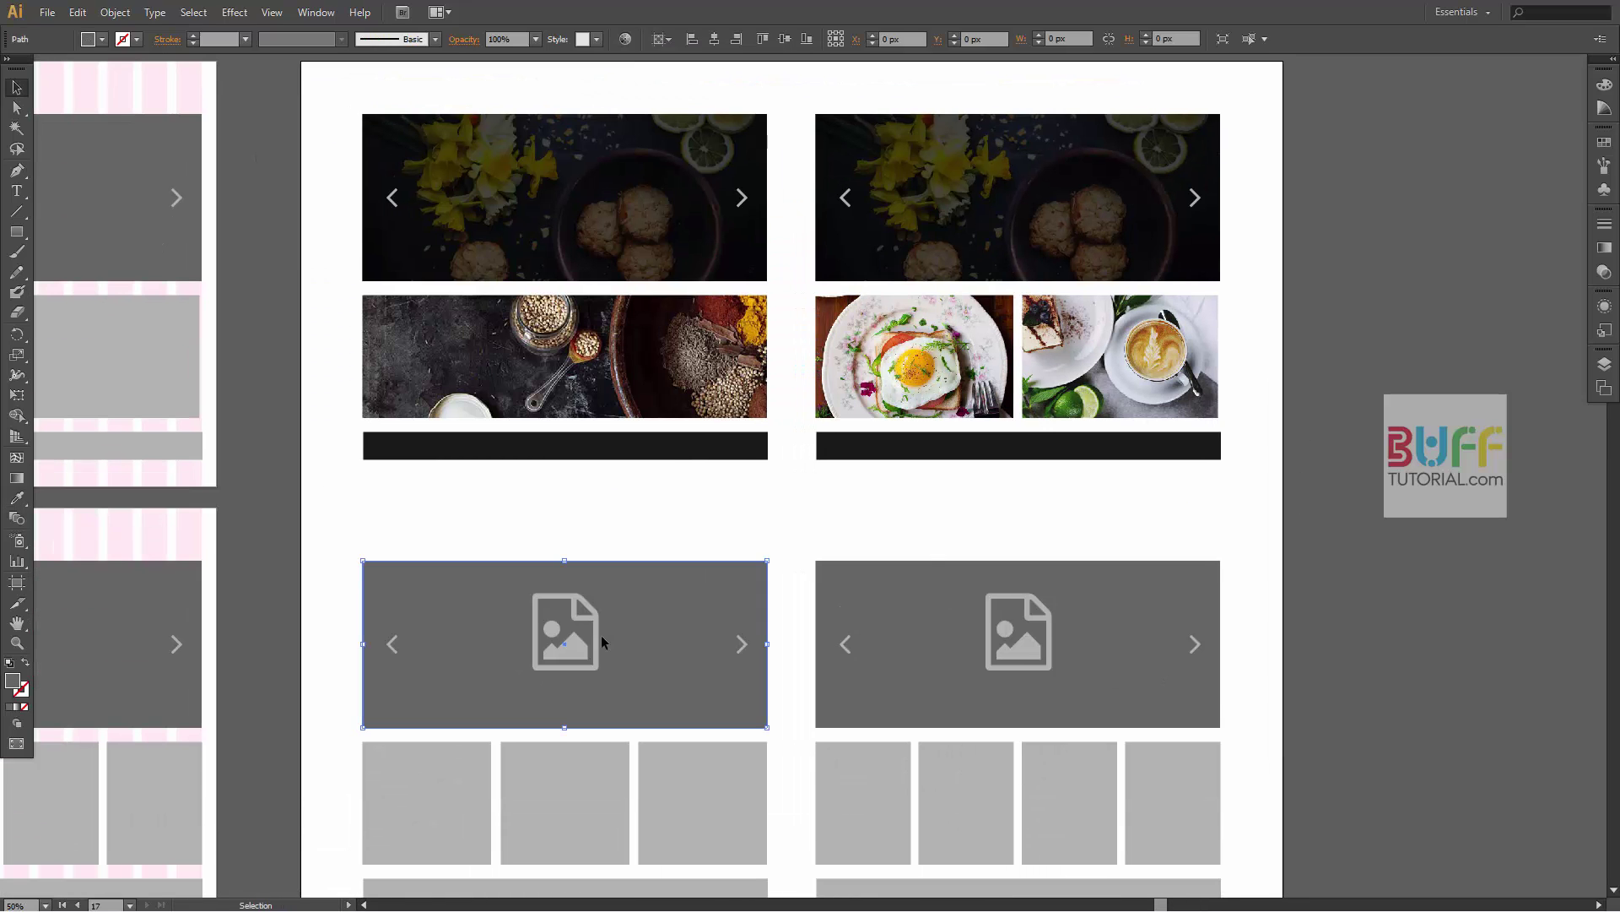
pyautogui.press('Delete')
pyautogui.click(561, 648)
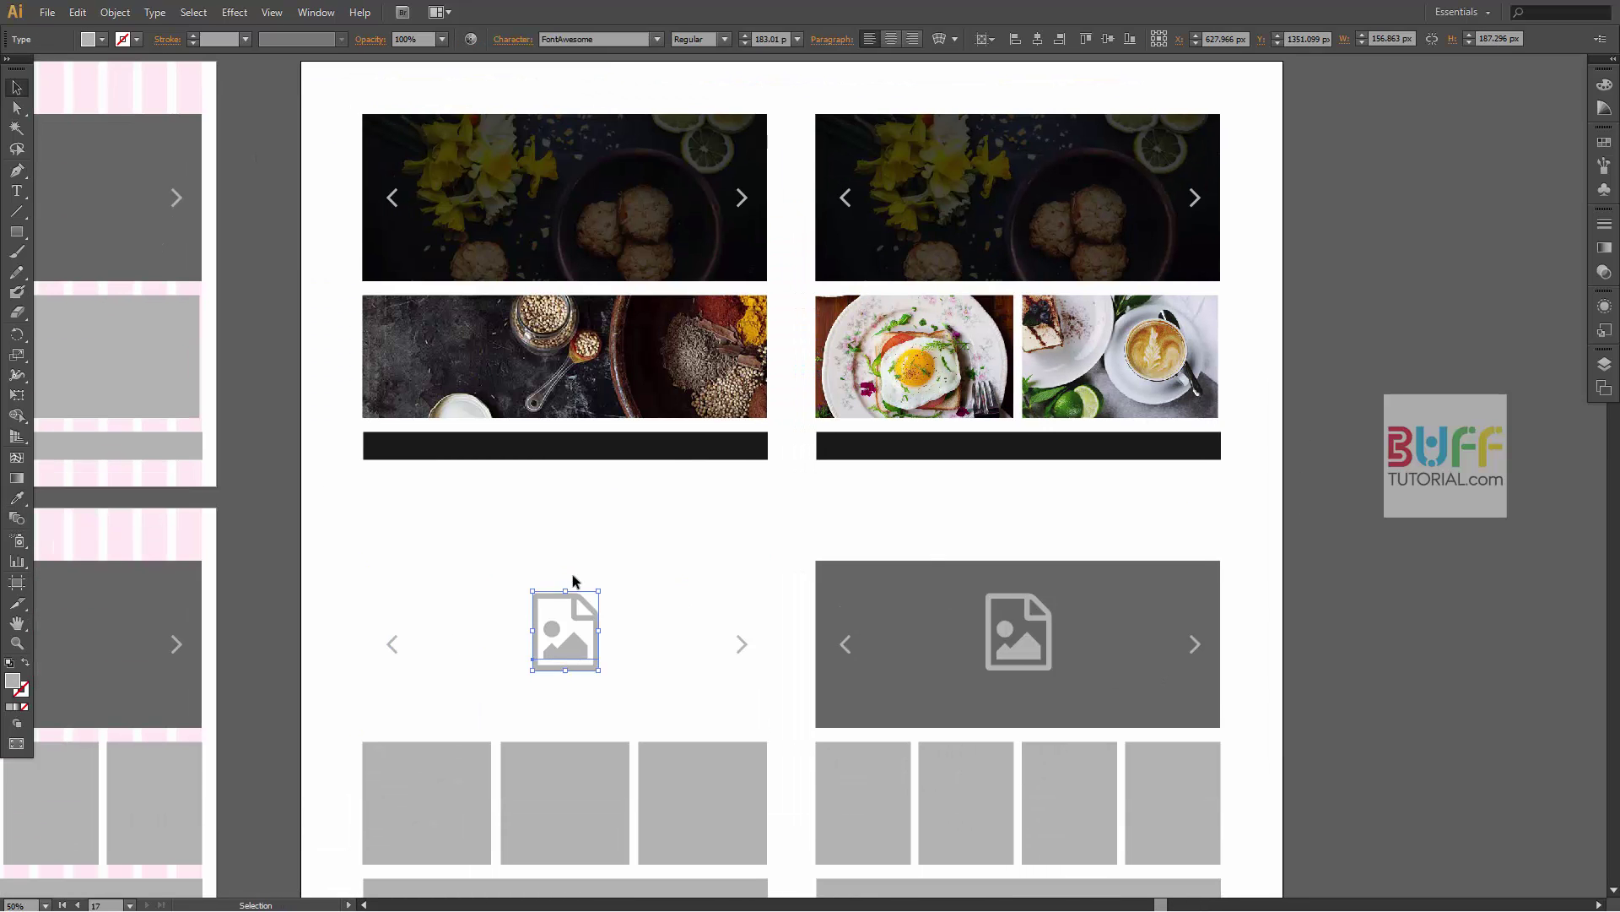
pyautogui.press('Delete')
pyautogui.moveTo(587, 171)
pyautogui.mouseDown()
pyautogui.moveTo(591, 618)
pyautogui.moveTo(540, 486)
pyautogui.moveTo(947, 516)
pyautogui.mouseUp()
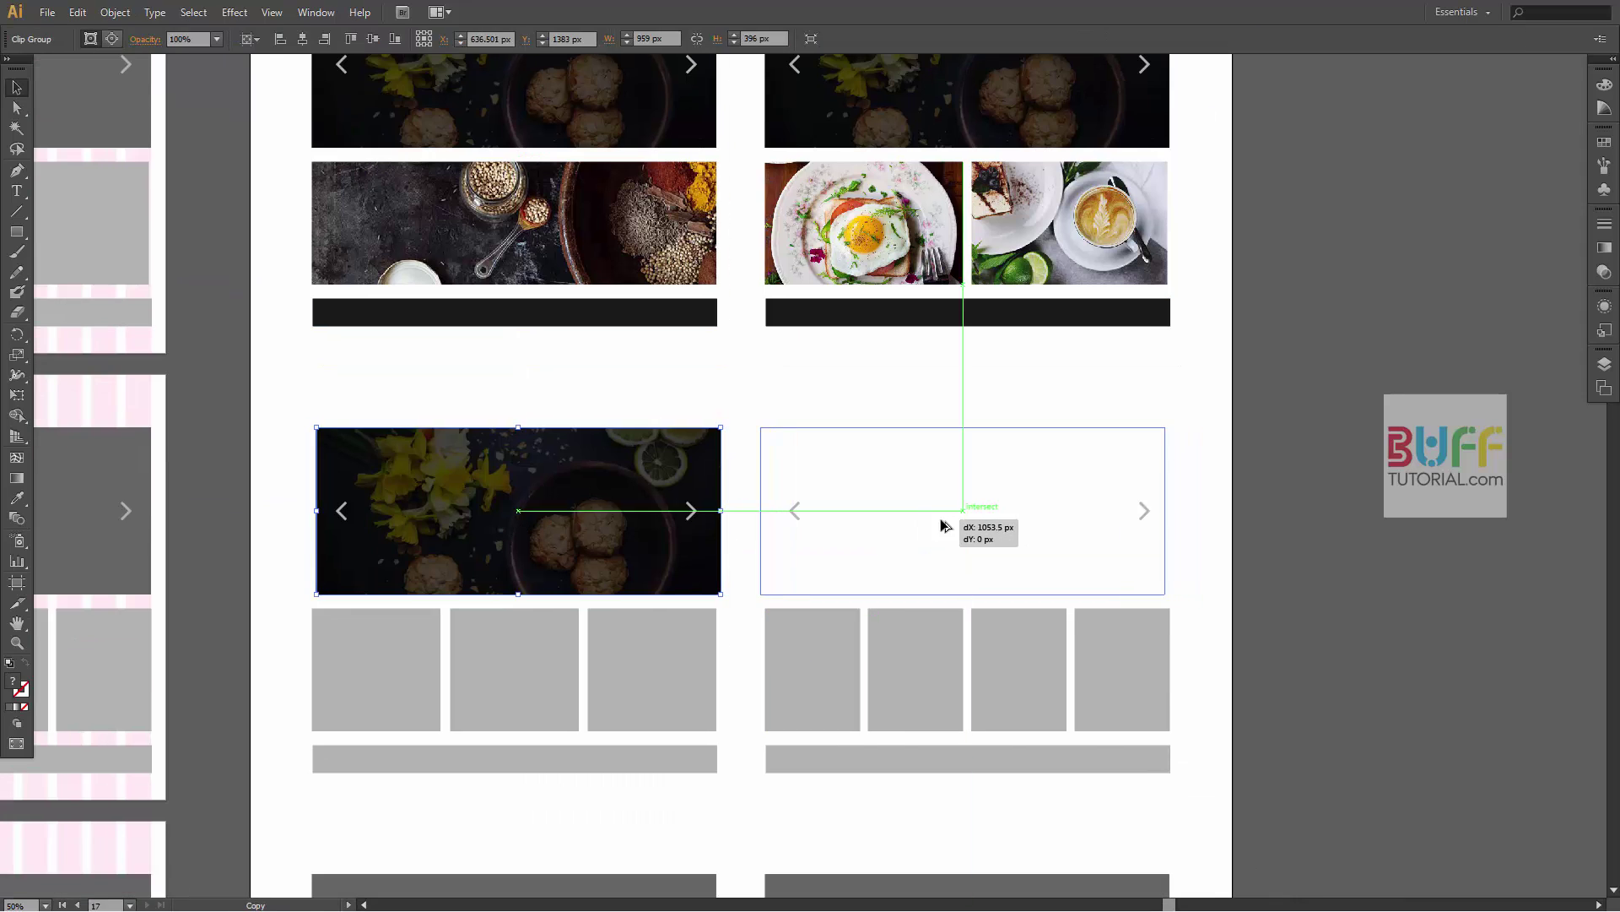
pyautogui.click(1404, 510)
pyautogui.scroll(-3, 1345, 405)
pyautogui.scroll(3, 1338, 640)
pyautogui.scroll(1, 337, 676)
pyautogui.scroll(-2, 439, 707)
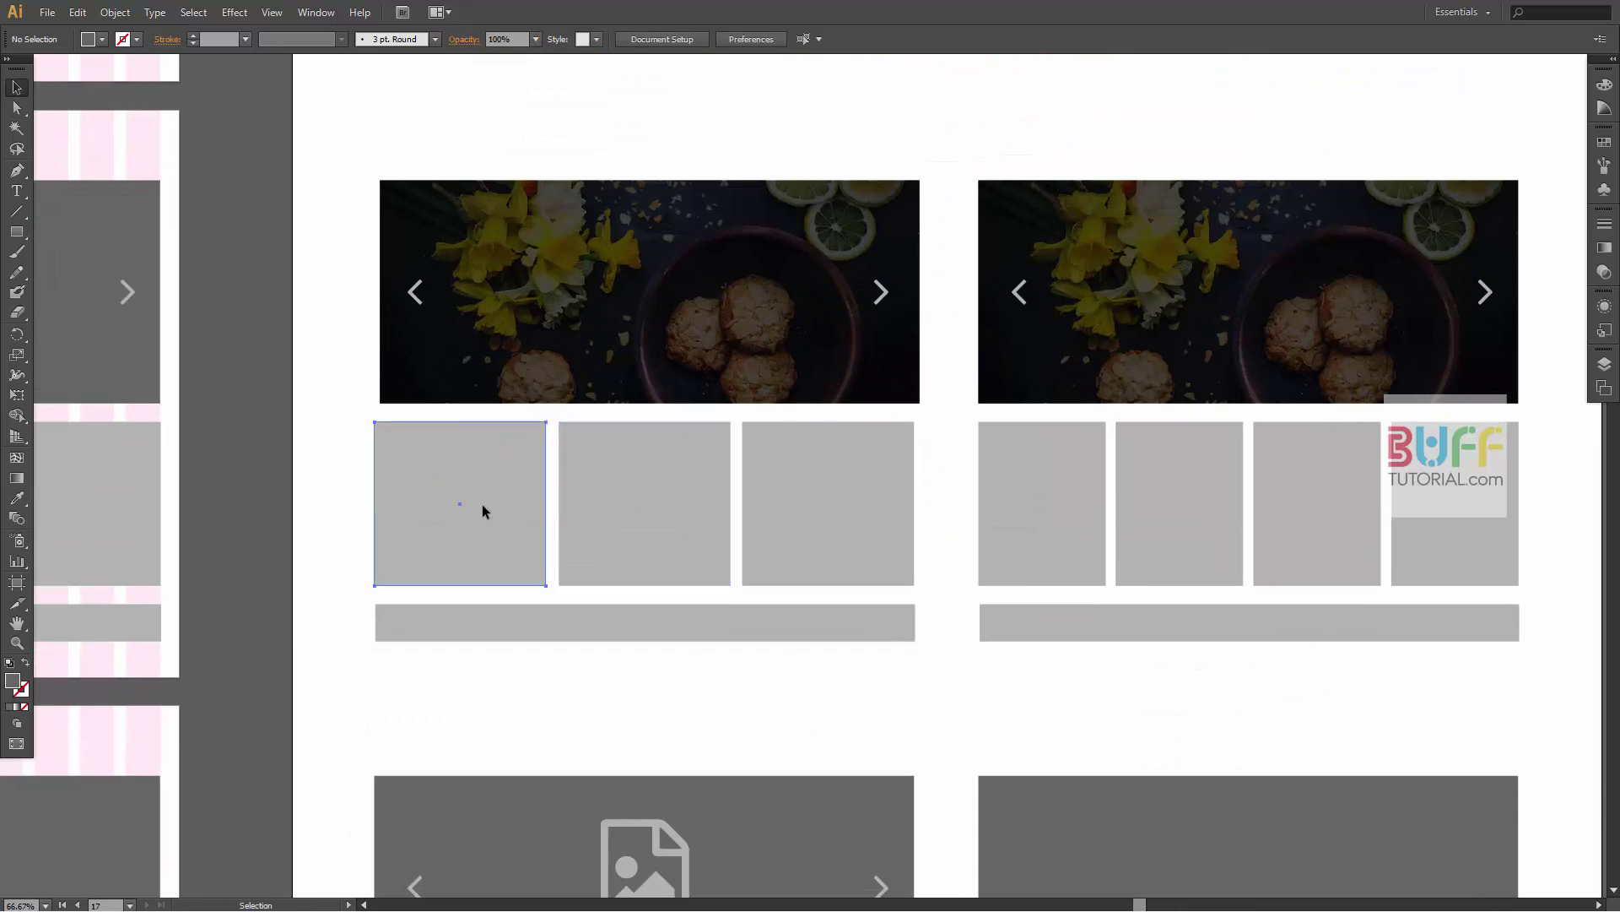
# - Place the gallery3 egg photo and clip it into the left gallery square
pyautogui.click(483, 504)
pyautogui.click(48, 12)
pyautogui.press('Escape')
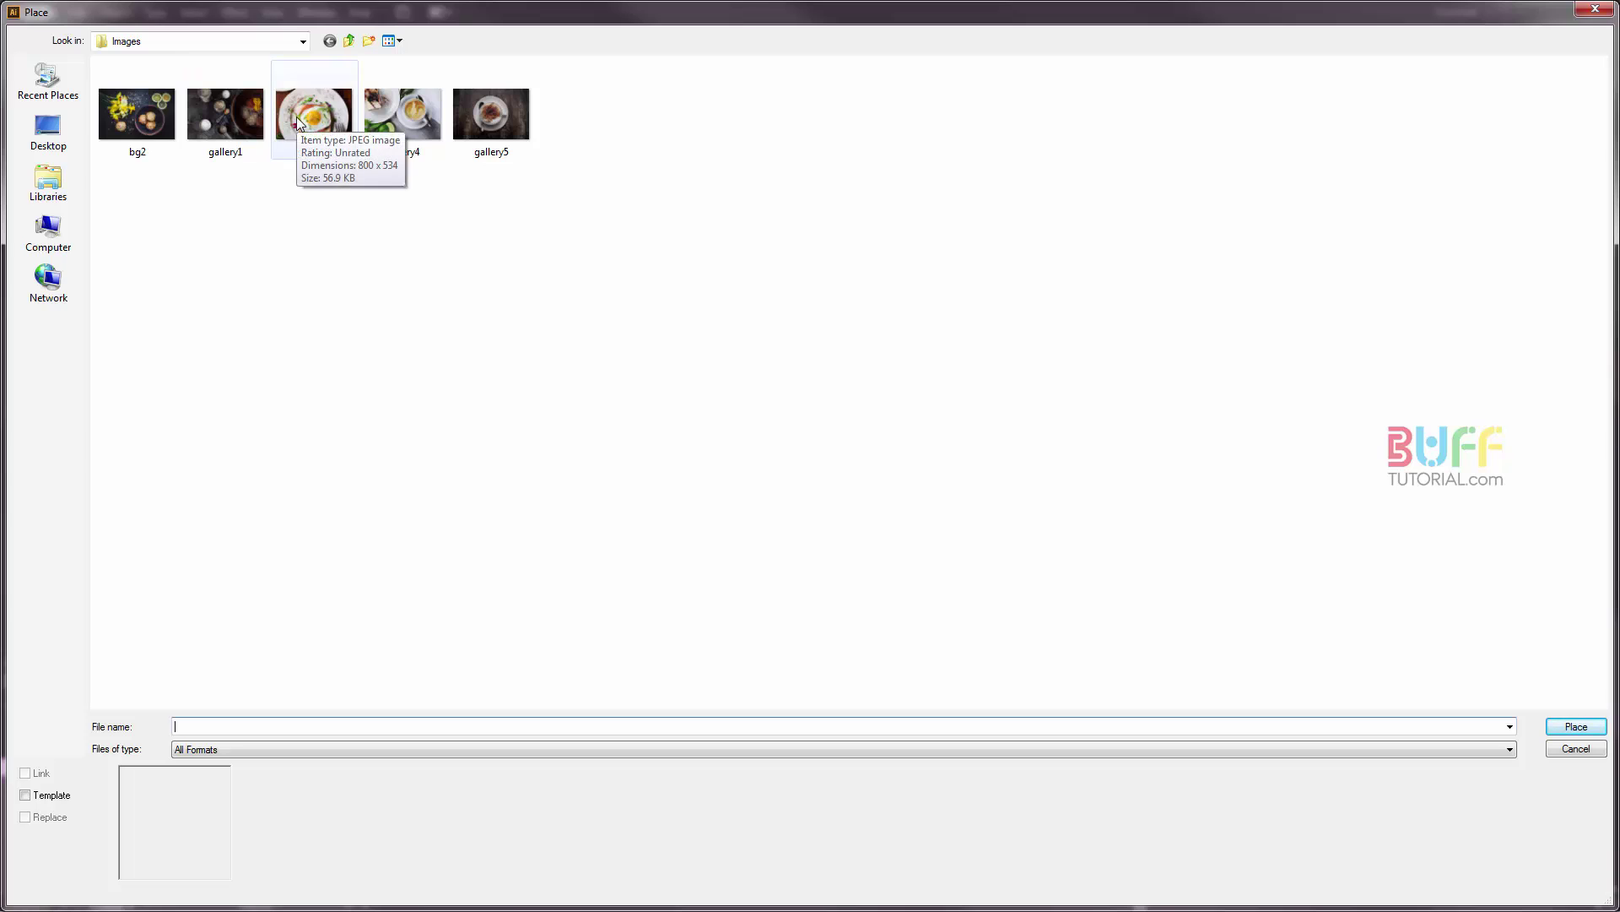
pyautogui.doubleClick(296, 116)
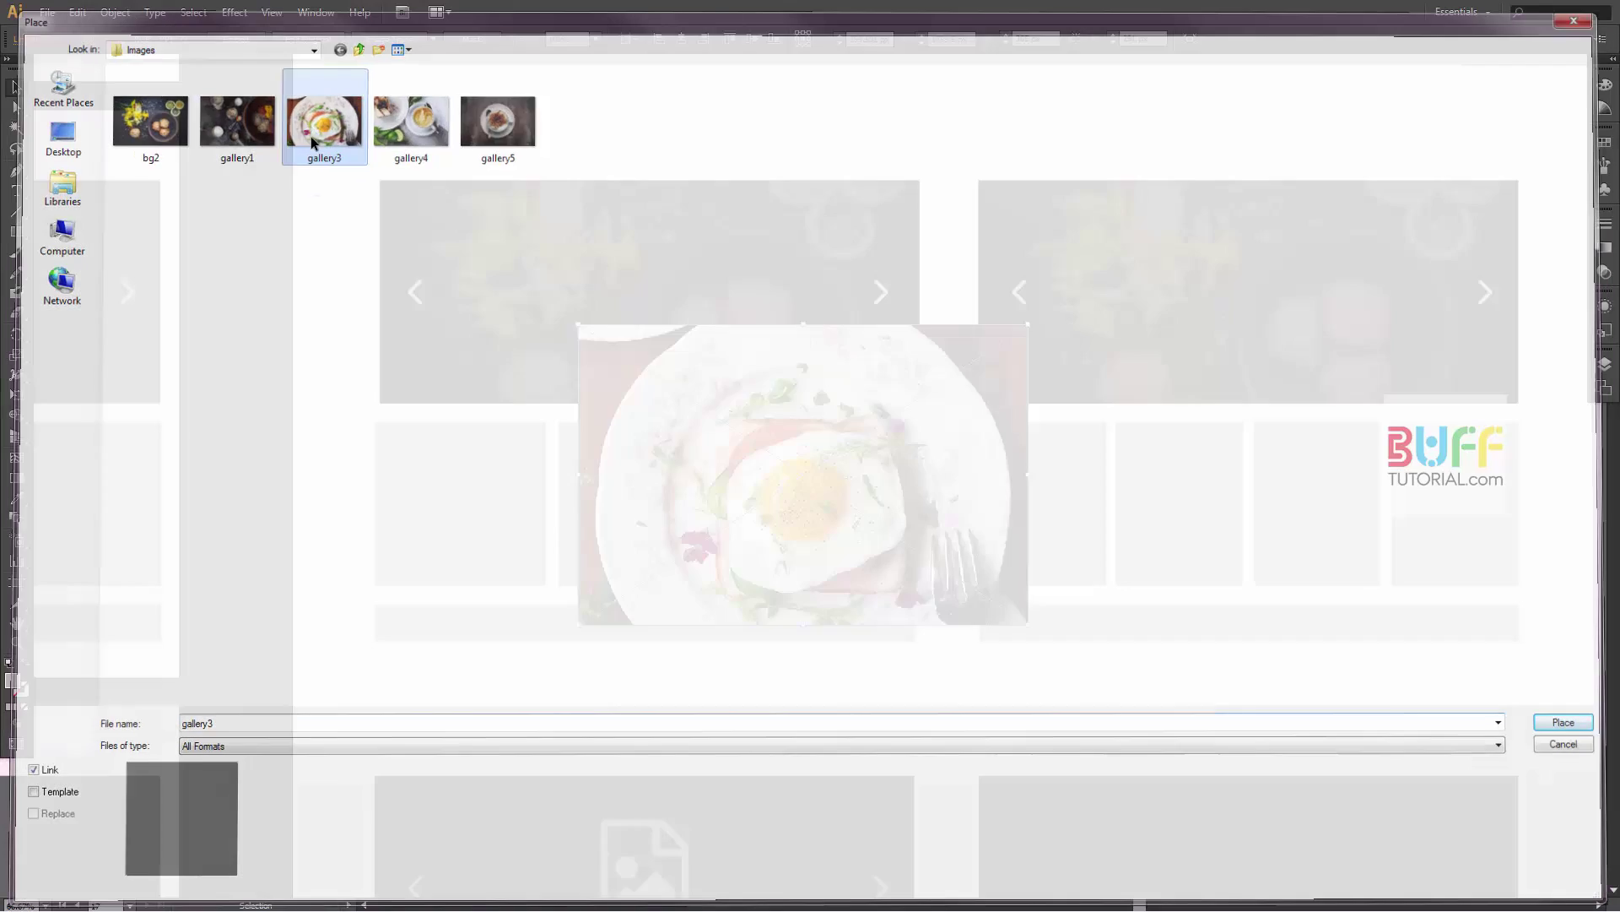
pyautogui.moveTo(337, 633)
pyautogui.mouseDown()
pyautogui.moveTo(779, 342)
pyautogui.moveTo(698, 398)
pyautogui.mouseUp()
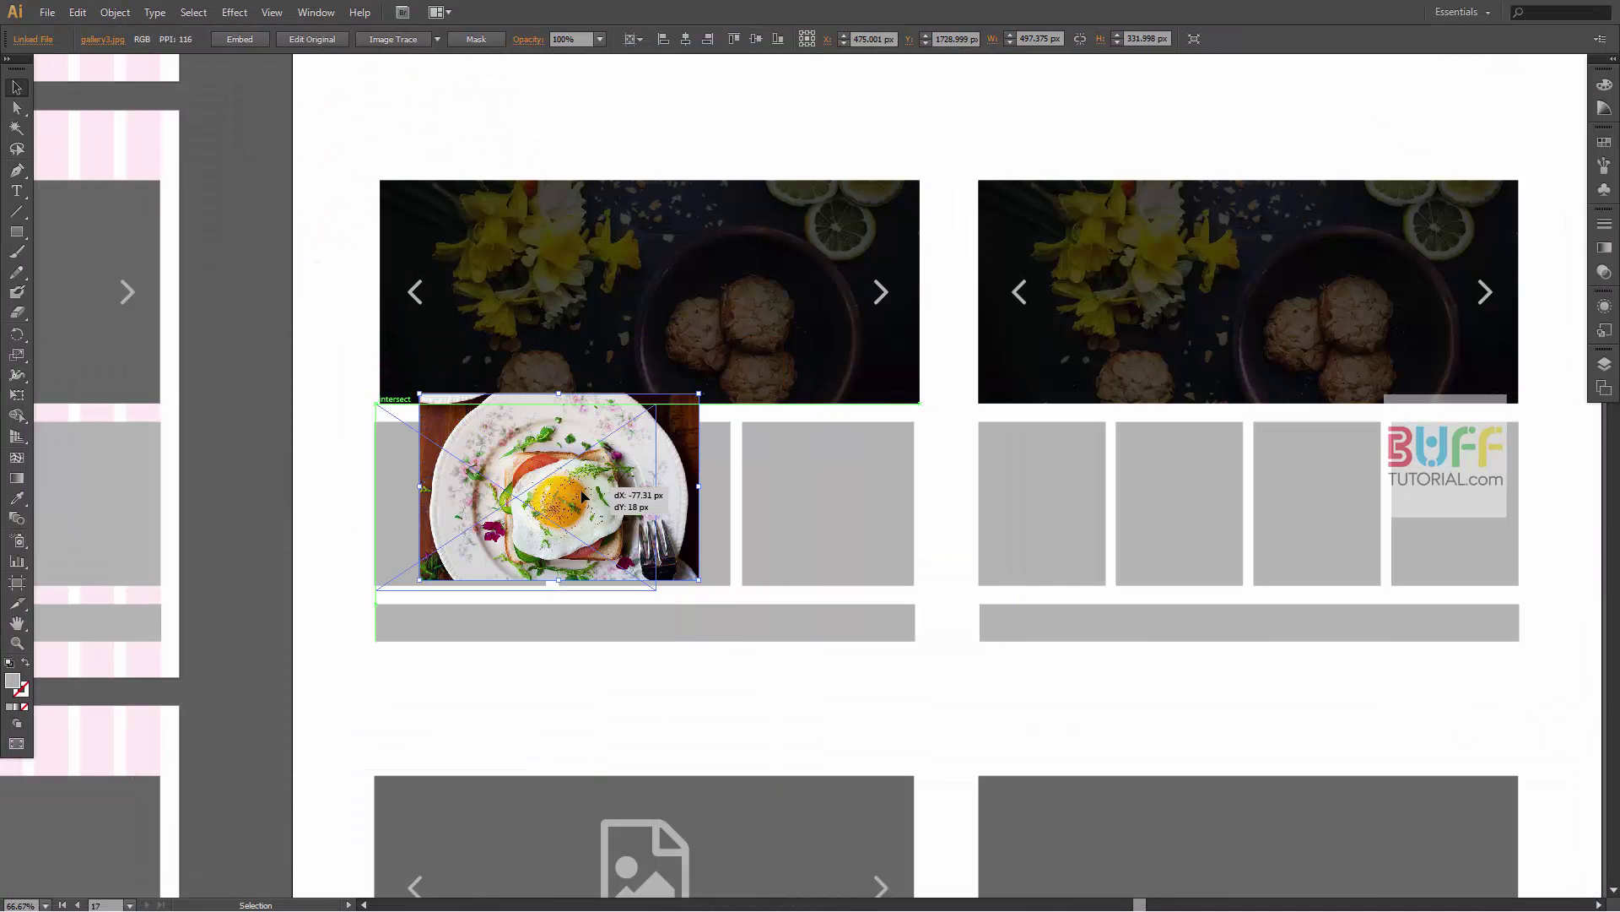
pyautogui.moveTo(645, 491); pyautogui.dragTo(588, 503)
pyautogui.hotkey('ctrl', '[')
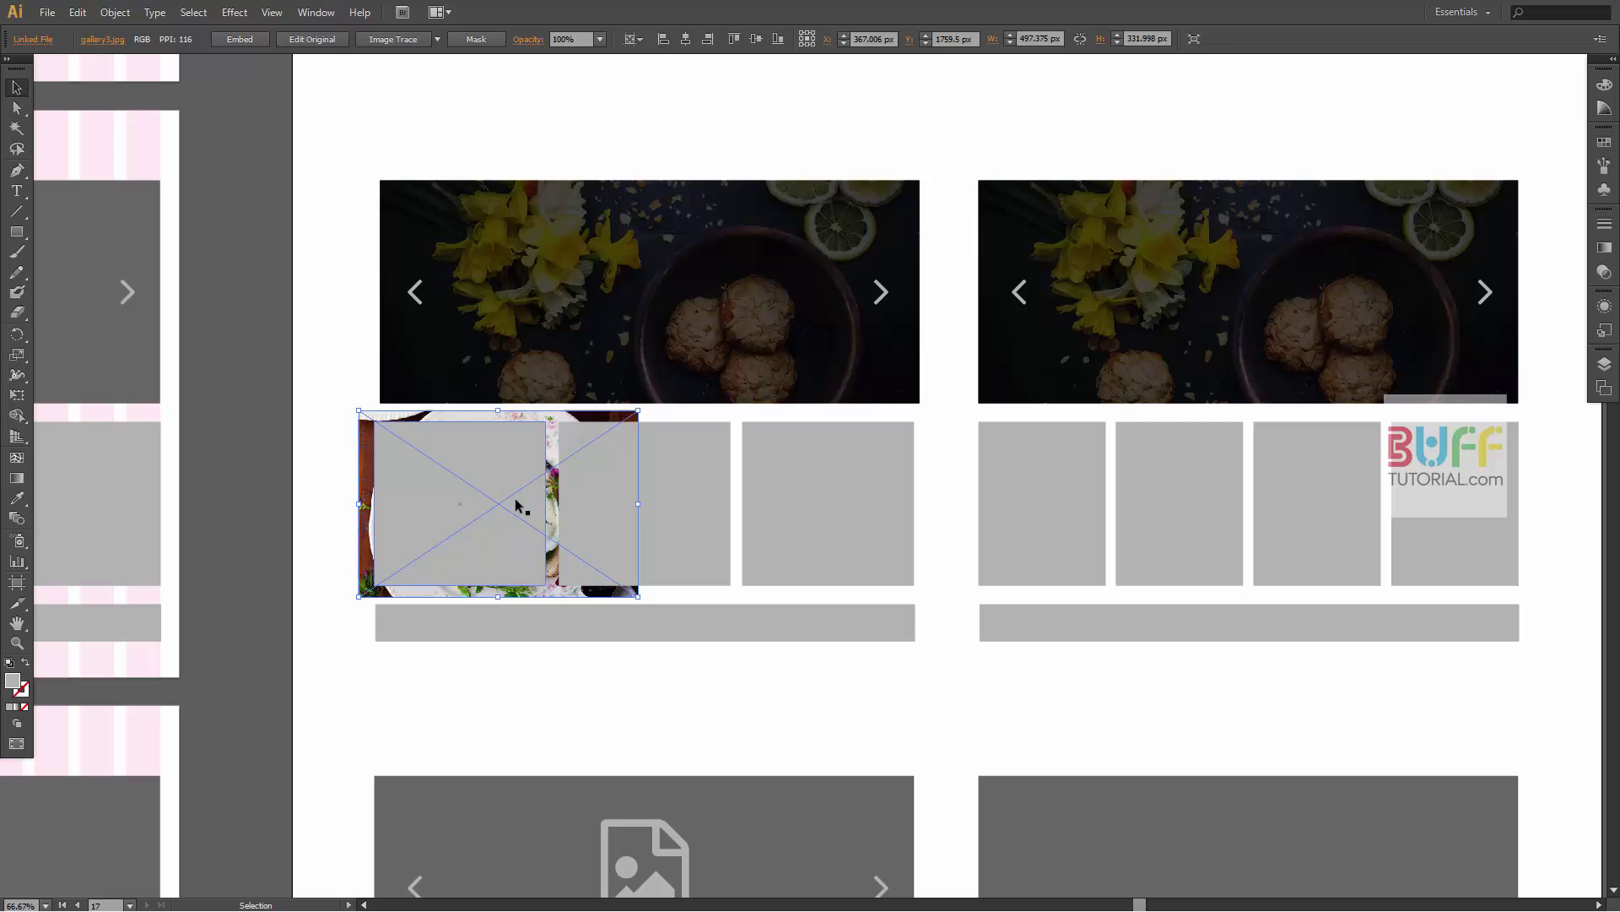
pyautogui.click(517, 506)
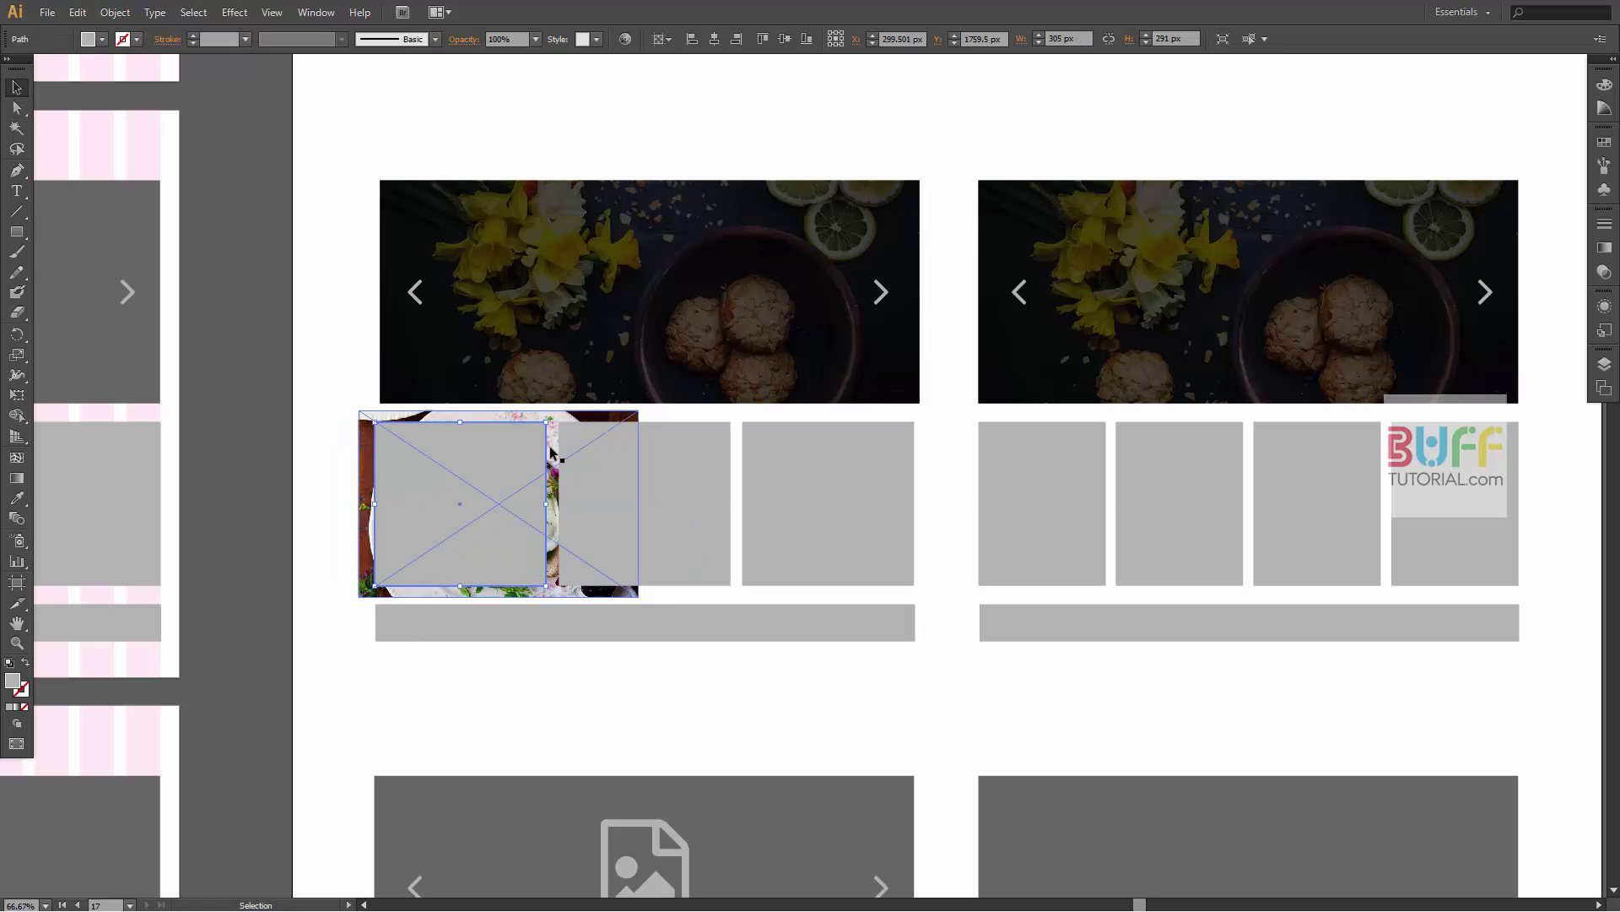
pyautogui.moveTo(549, 445); pyautogui.dragTo(511, 445)
pyautogui.keyDown('shift'); pyautogui.click(494, 438); pyautogui.keyUp('shift')
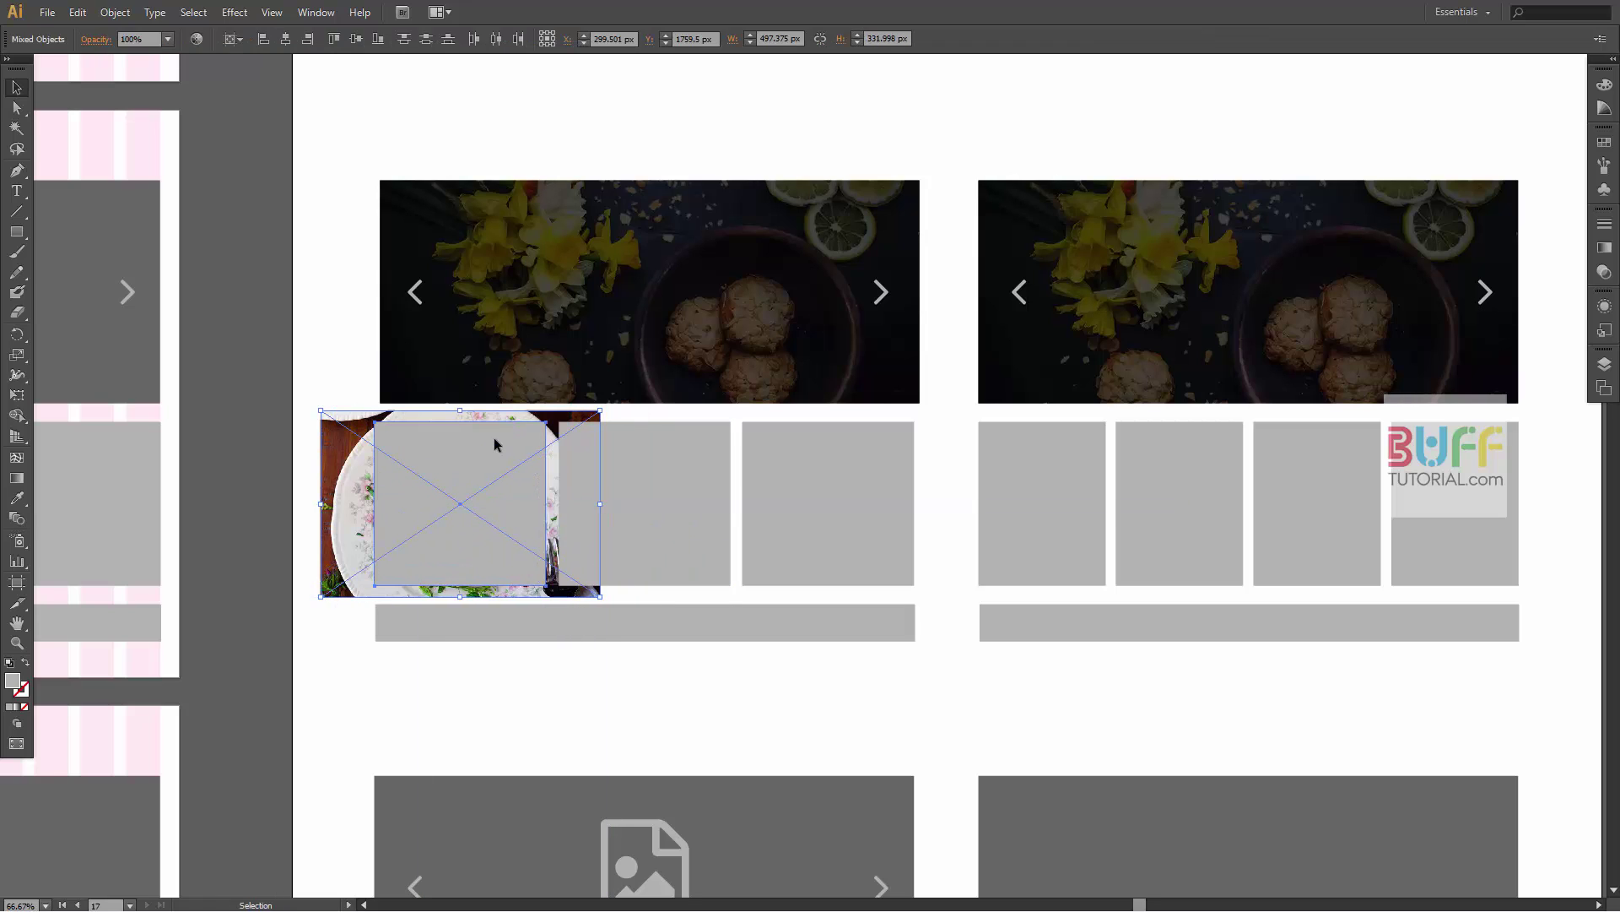
pyautogui.hotkey('ctrl', '7')
# - Place the gallery5 cappuccino photo and clip it into the second thumbnail slot
pyautogui.click(606, 452)
pyautogui.click(47, 12)
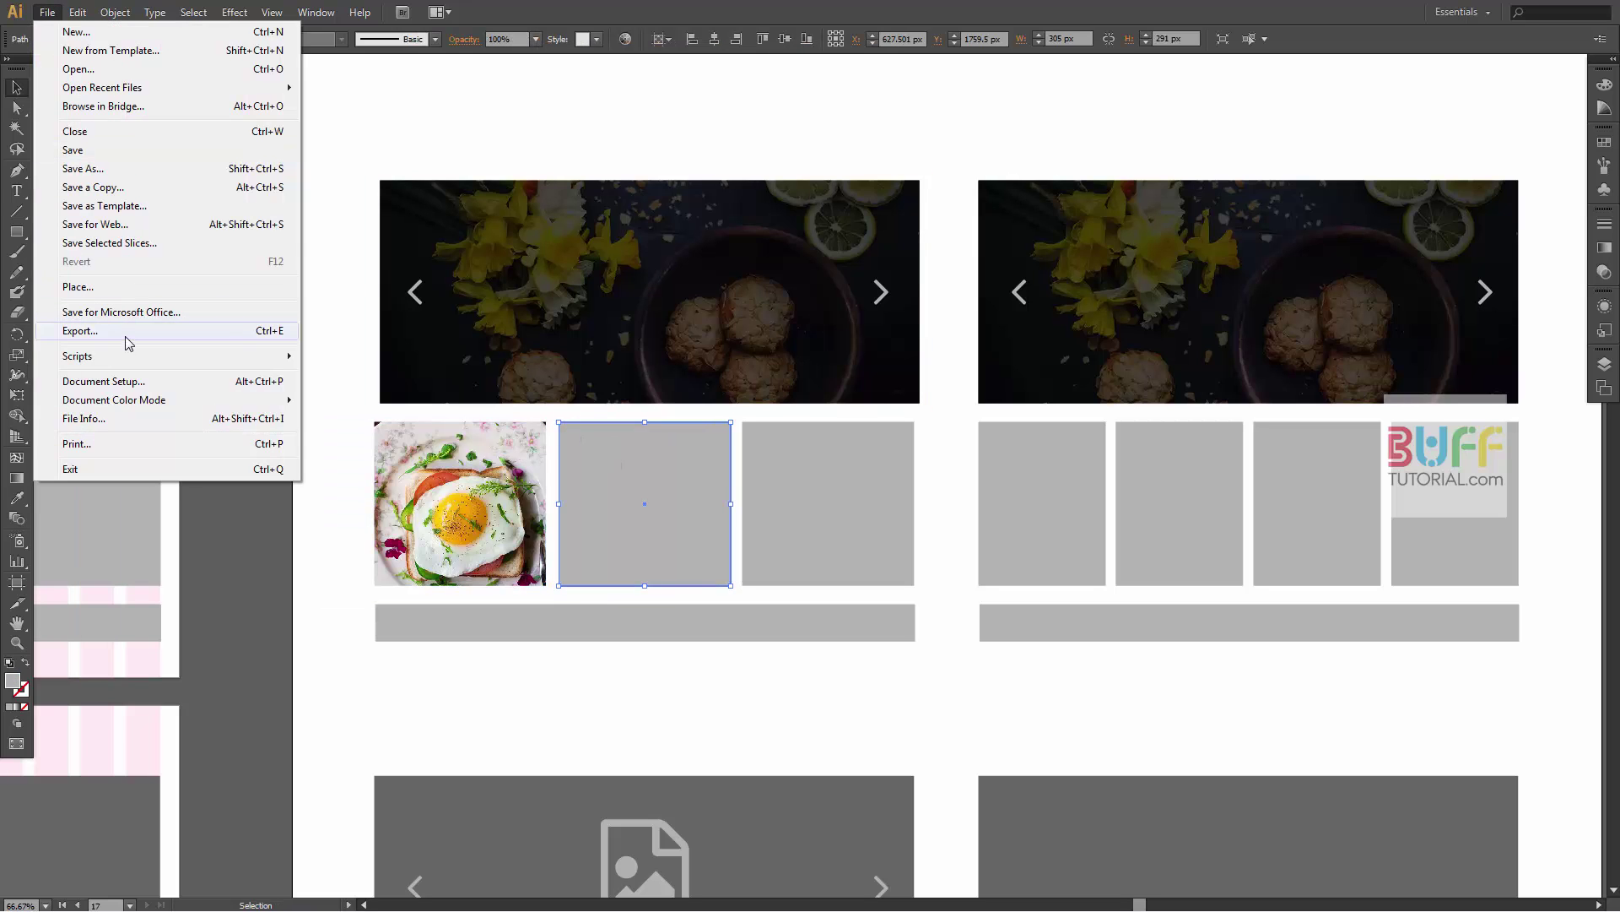
pyautogui.click(77, 286)
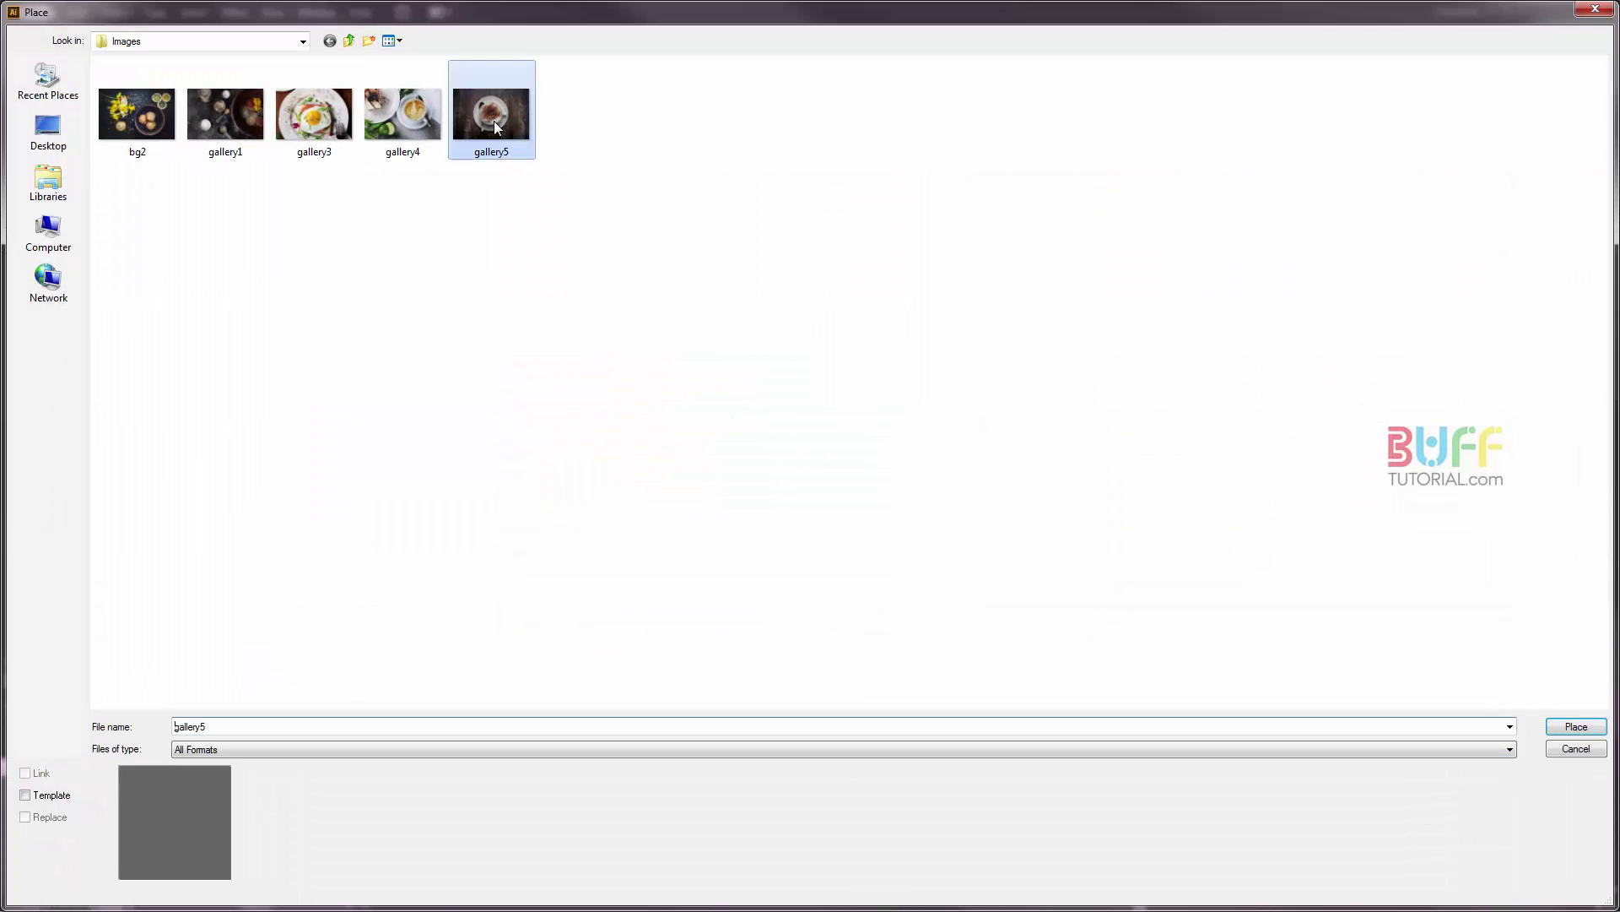
pyautogui.doubleClick(493, 120)
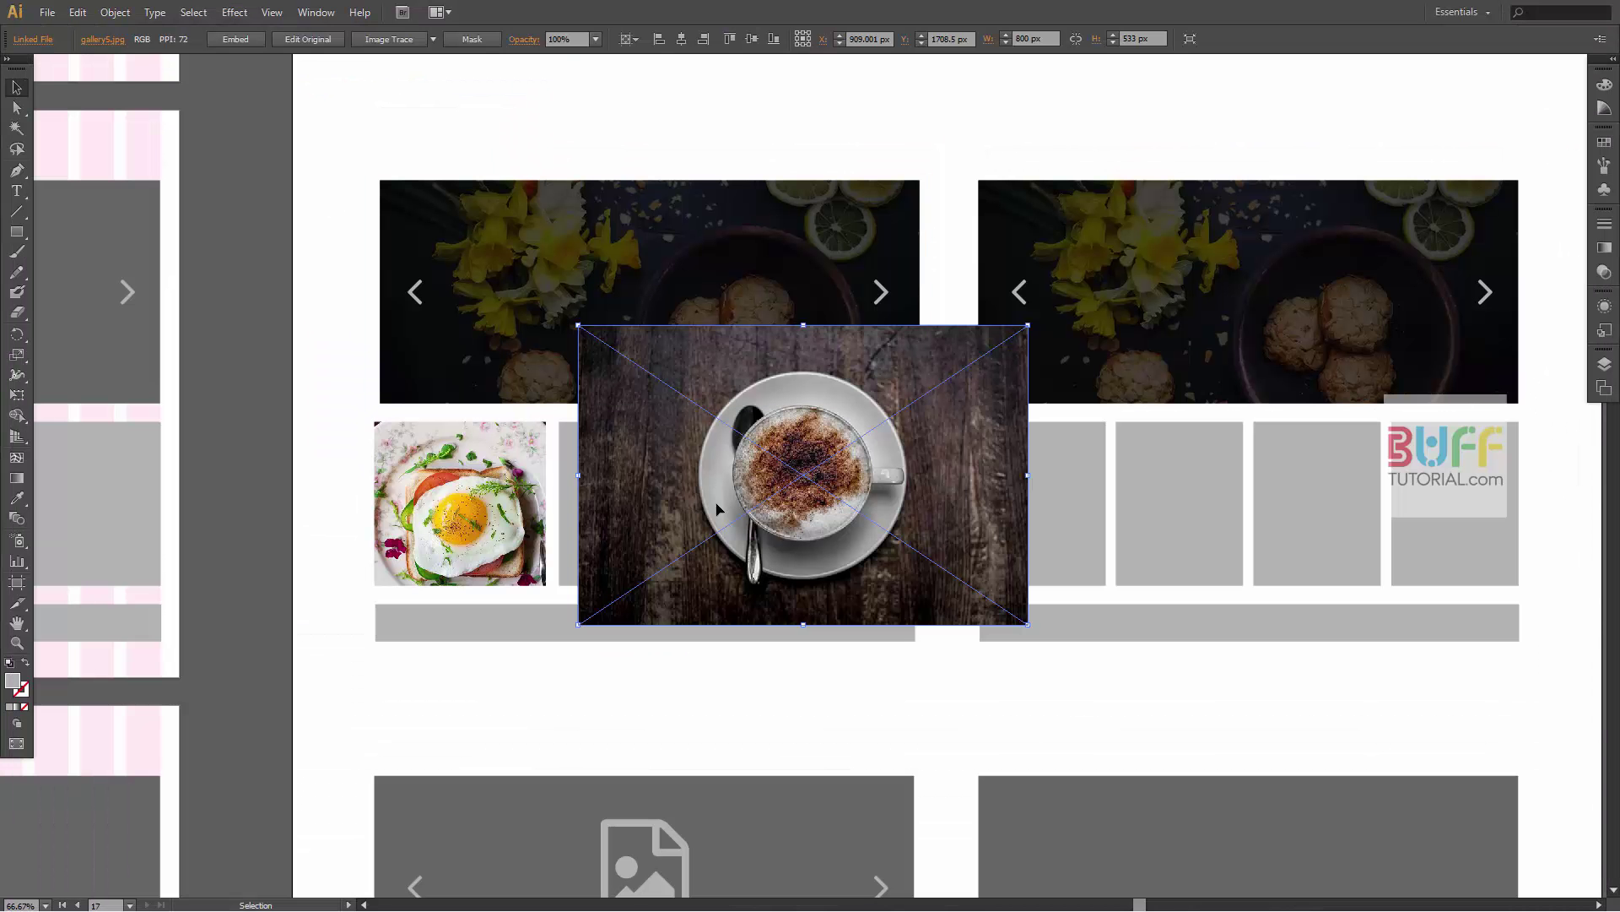
pyautogui.moveTo(1027, 324); pyautogui.dragTo(899, 411)
pyautogui.moveTo(850, 468); pyautogui.dragTo(556, 535)
pyautogui.moveTo(734, 579); pyautogui.dragTo(782, 597)
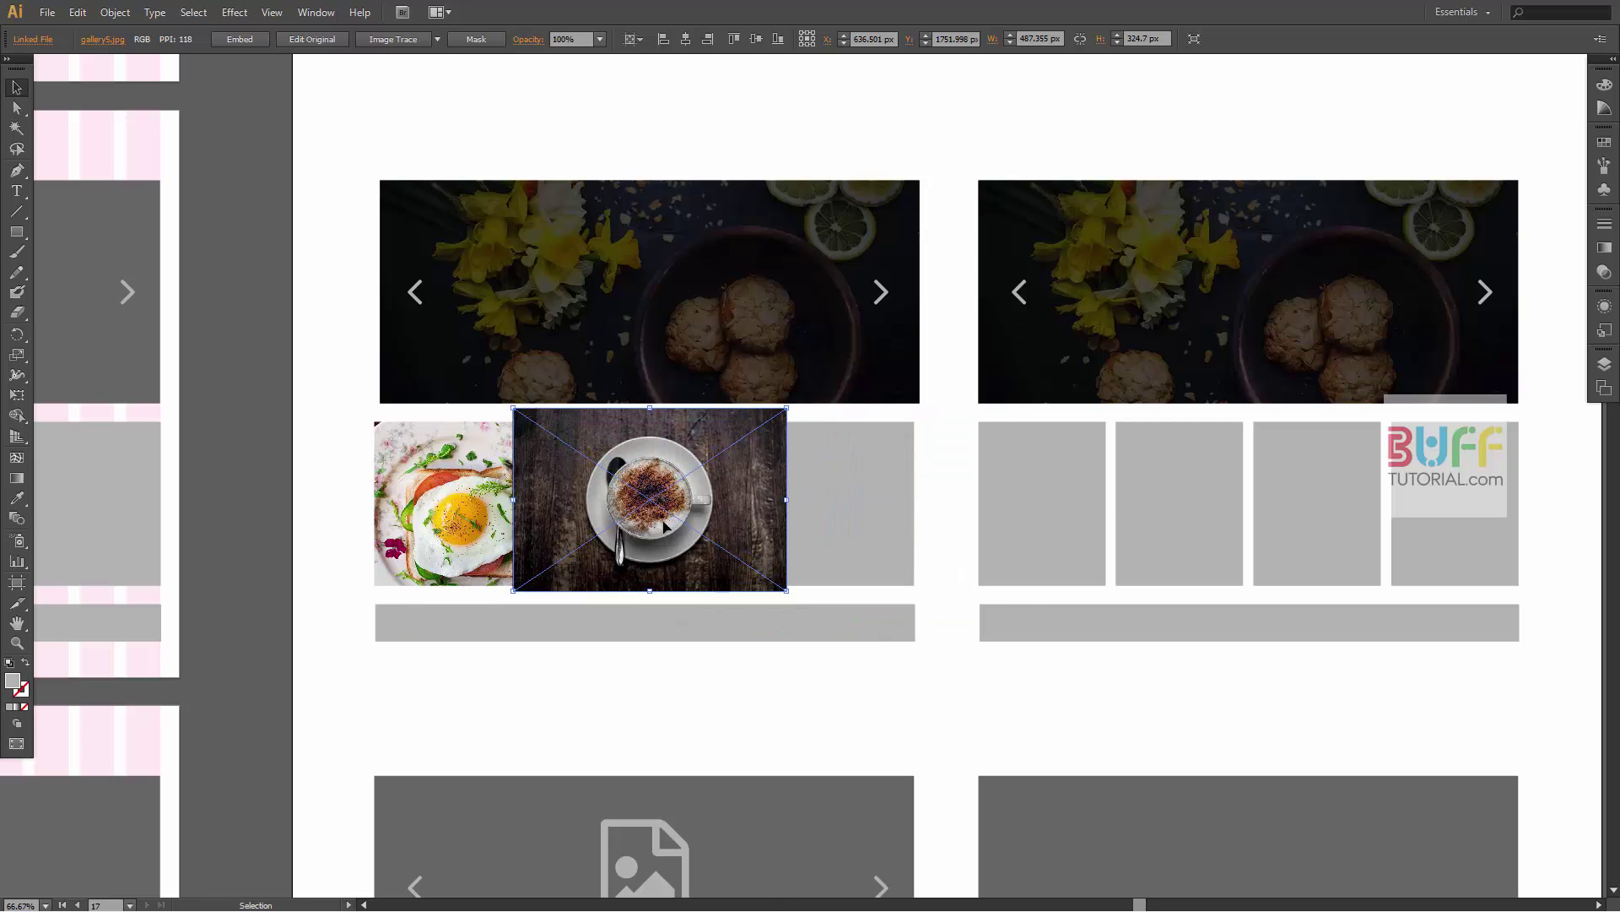
pyautogui.hotkey('ctrl', '[')
pyautogui.keyDown('shift'); pyautogui.click(626, 443); pyautogui.keyUp('shift')
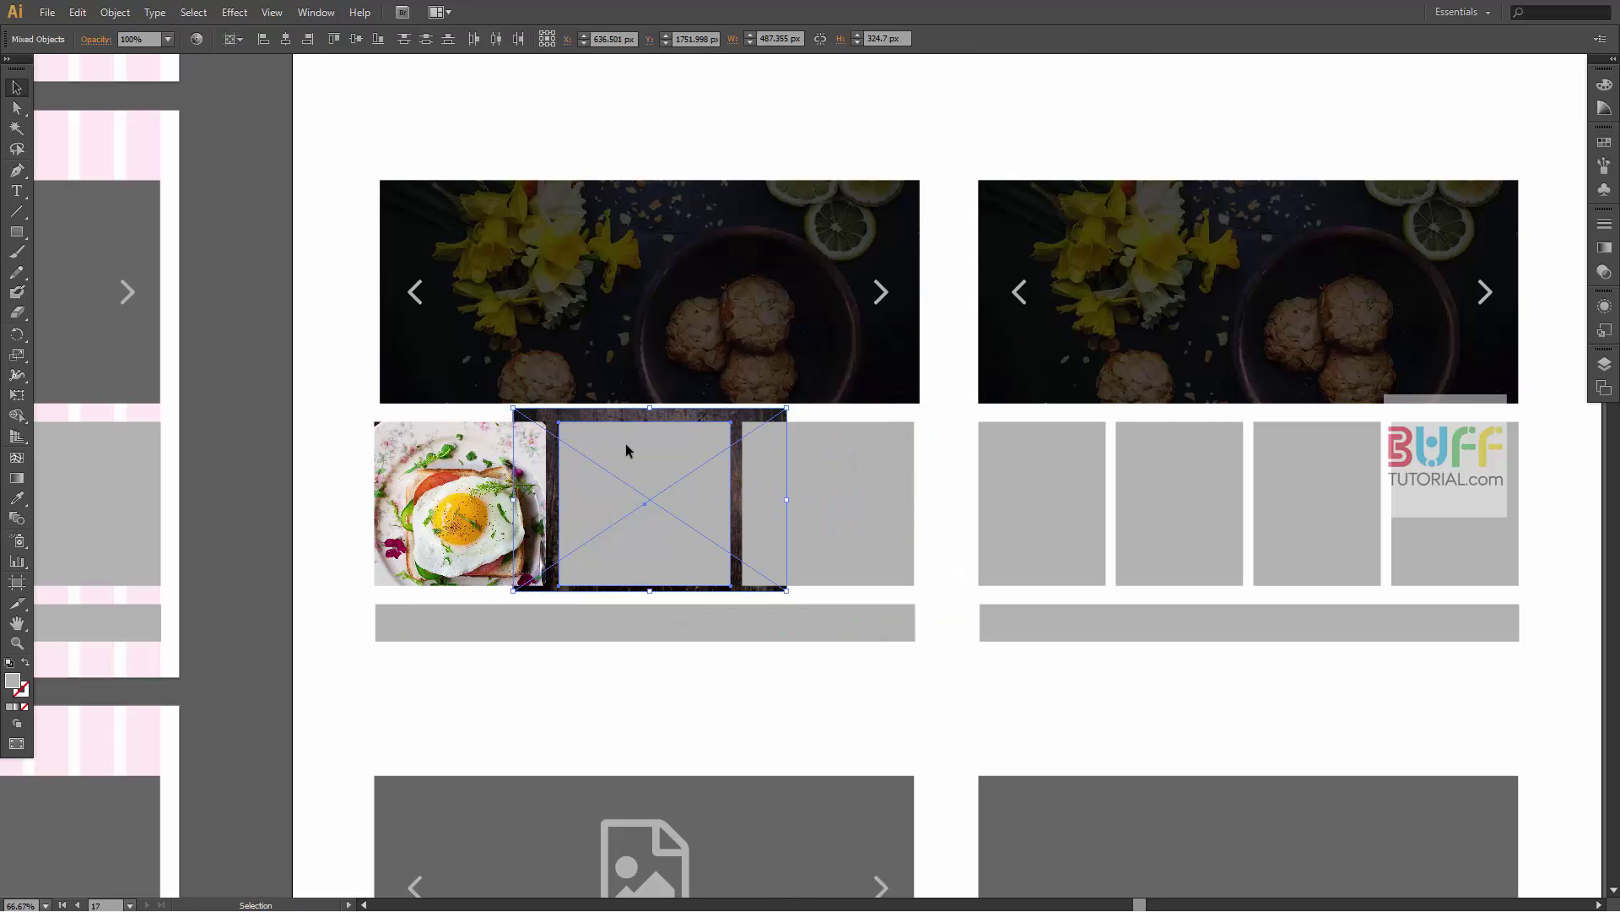
pyautogui.hotkey('ctrl', '7')
pyautogui.click(839, 468)
# - Place the gallery4 latte photo and clip it into the third thumbnail slot
pyautogui.click(47, 11)
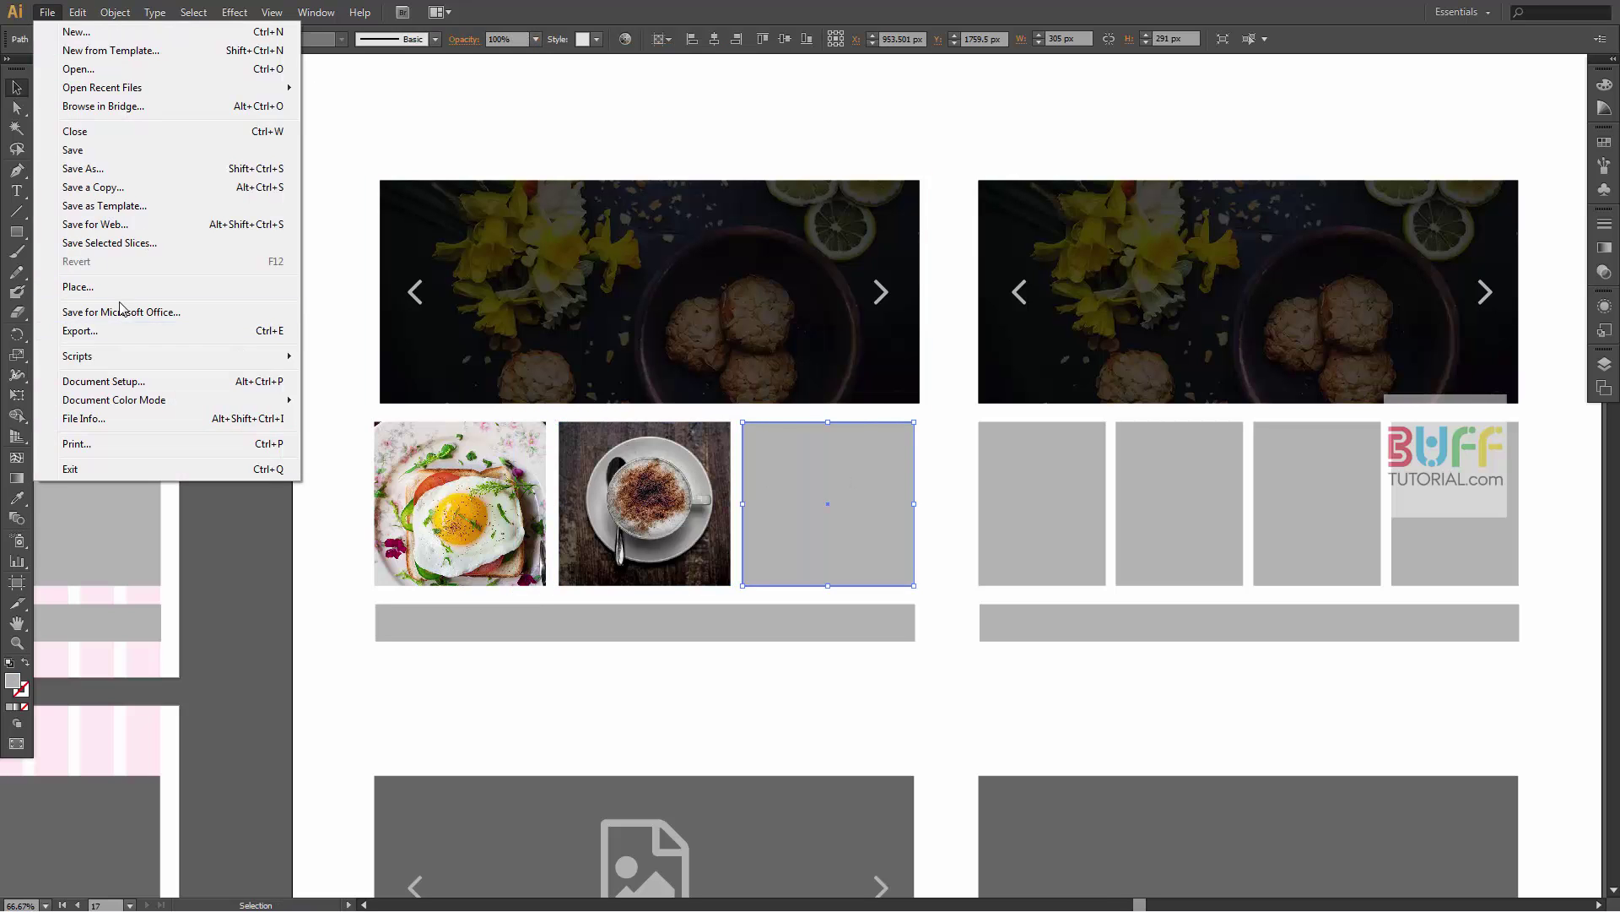
pyautogui.click(76, 286)
pyautogui.click(480, 120)
pyautogui.doubleClick(402, 114)
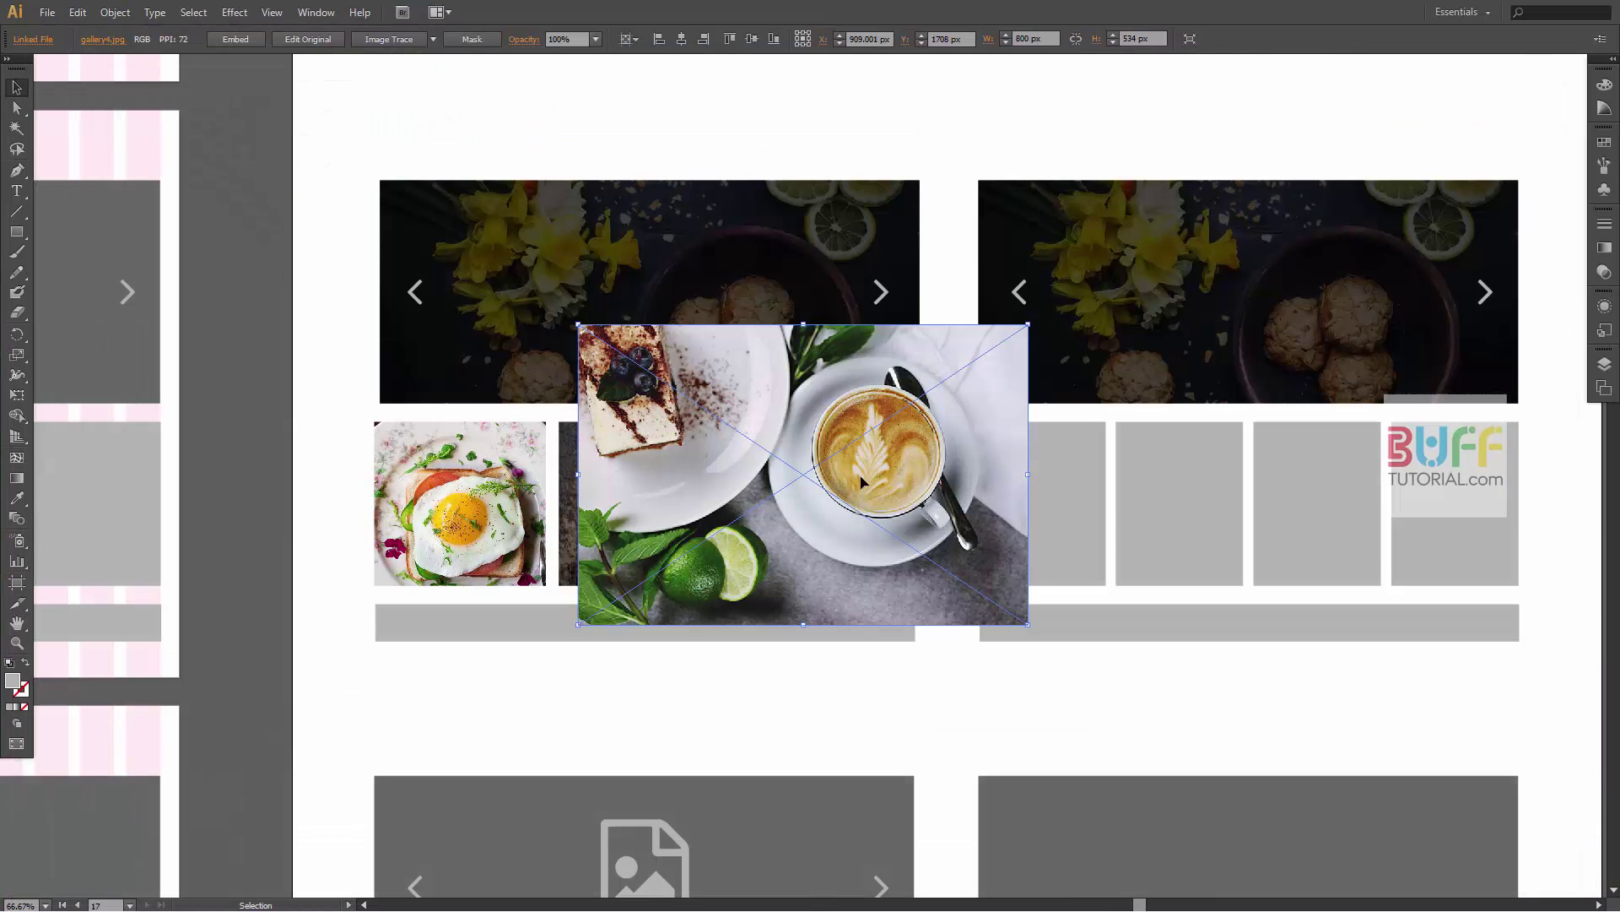
pyautogui.moveTo(1022, 347)
pyautogui.mouseDown()
pyautogui.moveTo(903, 397)
pyautogui.moveTo(939, 428)
pyautogui.moveTo(966, 409)
pyautogui.mouseUp()
pyautogui.moveTo(805, 544); pyautogui.dragTo(814, 538)
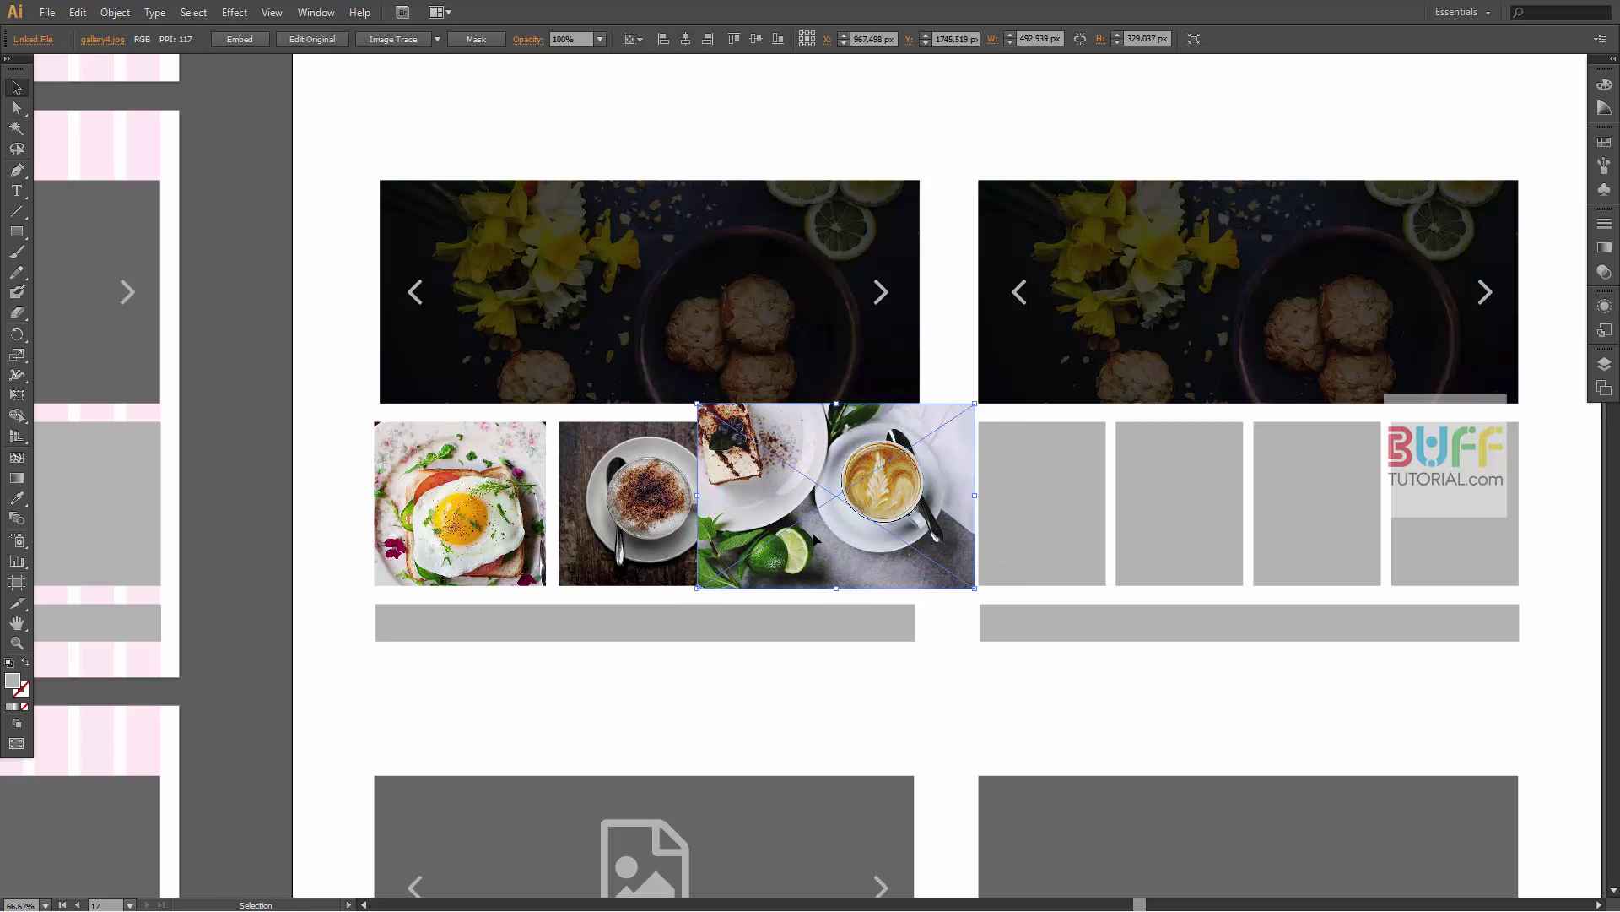
pyautogui.hotkey('ctrl', '[')
pyautogui.moveTo(943, 519); pyautogui.dragTo(920, 526)
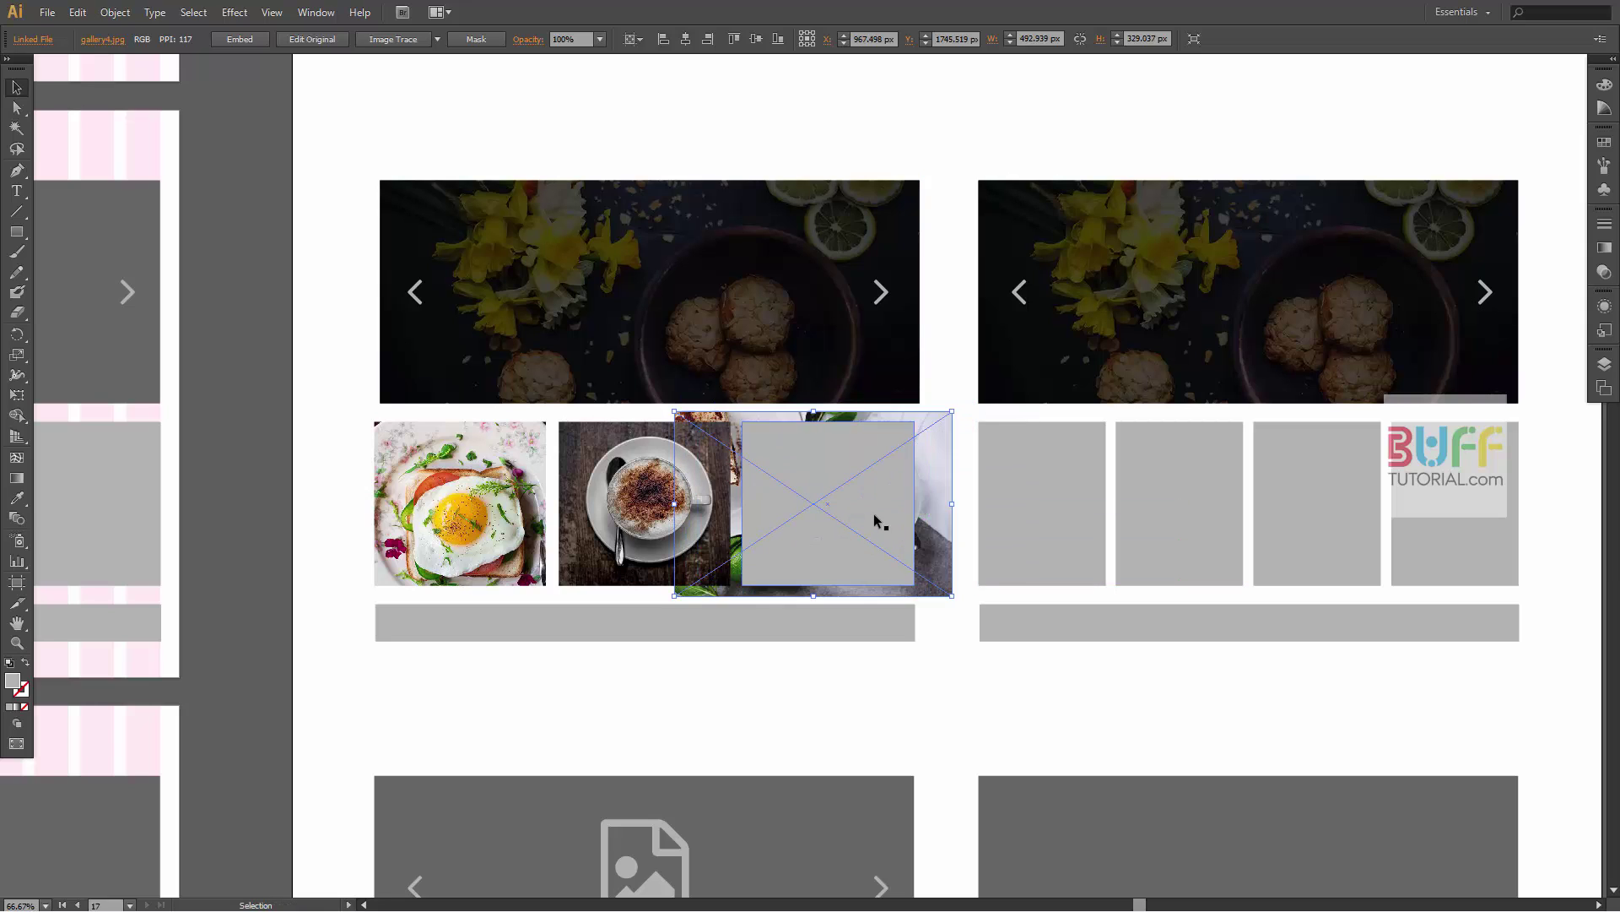
pyautogui.click(873, 513)
pyautogui.keyDown('shift'); pyautogui.click(935, 498); pyautogui.keyUp('shift')
pyautogui.hotkey('ctrl', '7')
# - Give the grey bar under the thumbnails a solid black fill with the Eyedropper
pyautogui.click(836, 629)
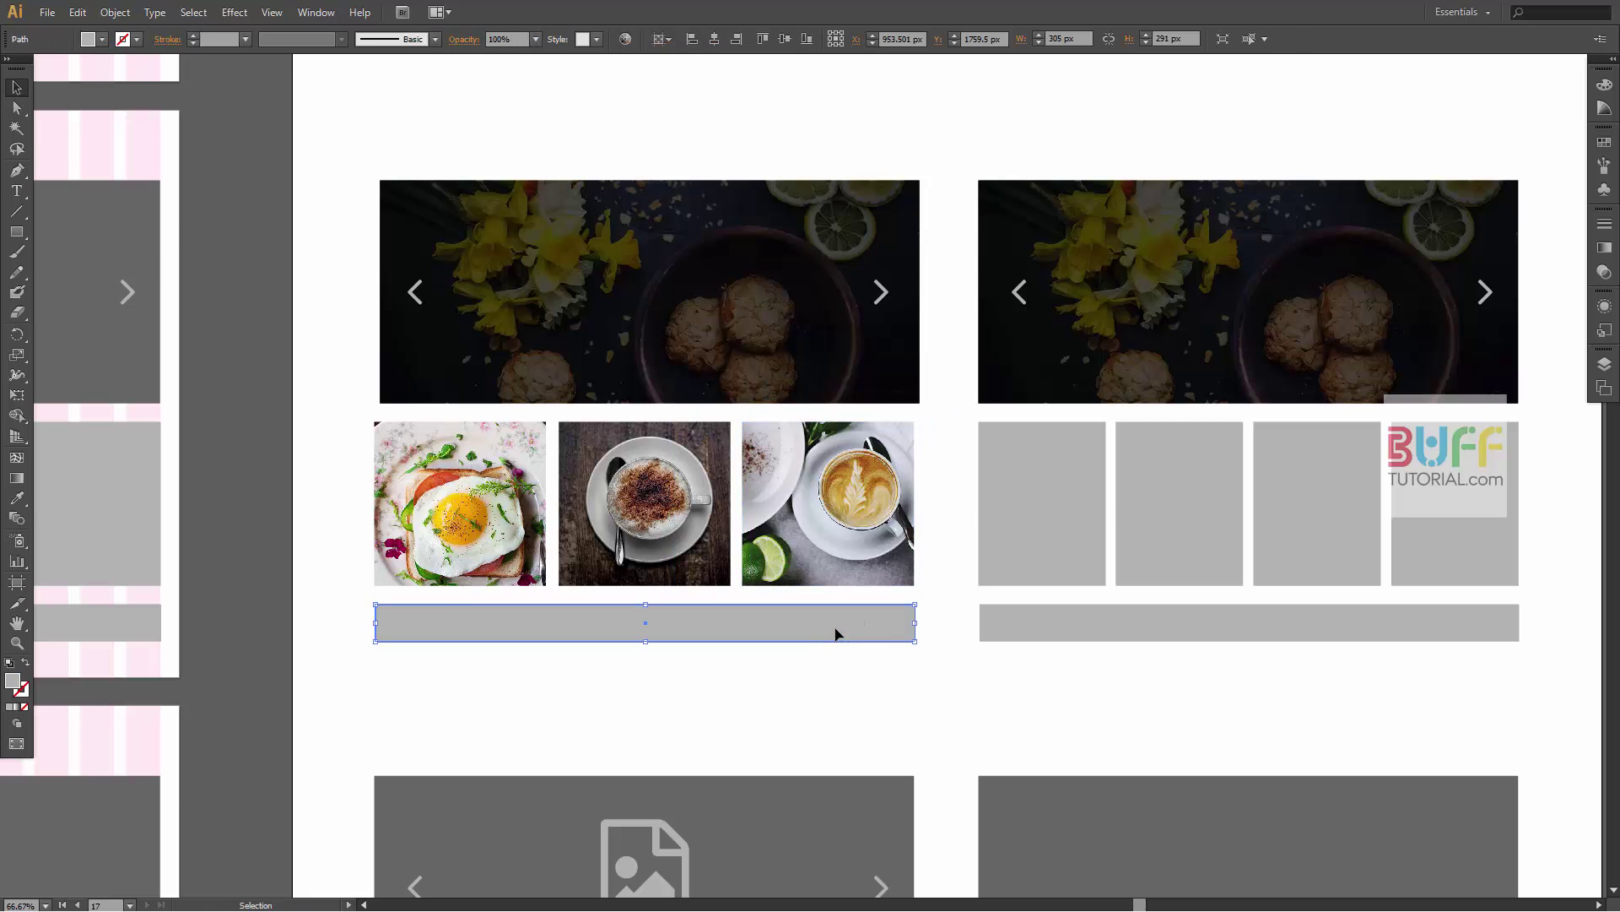
pyautogui.scroll(3, 836, 629)
pyautogui.press('i')
pyautogui.click(773, 157)
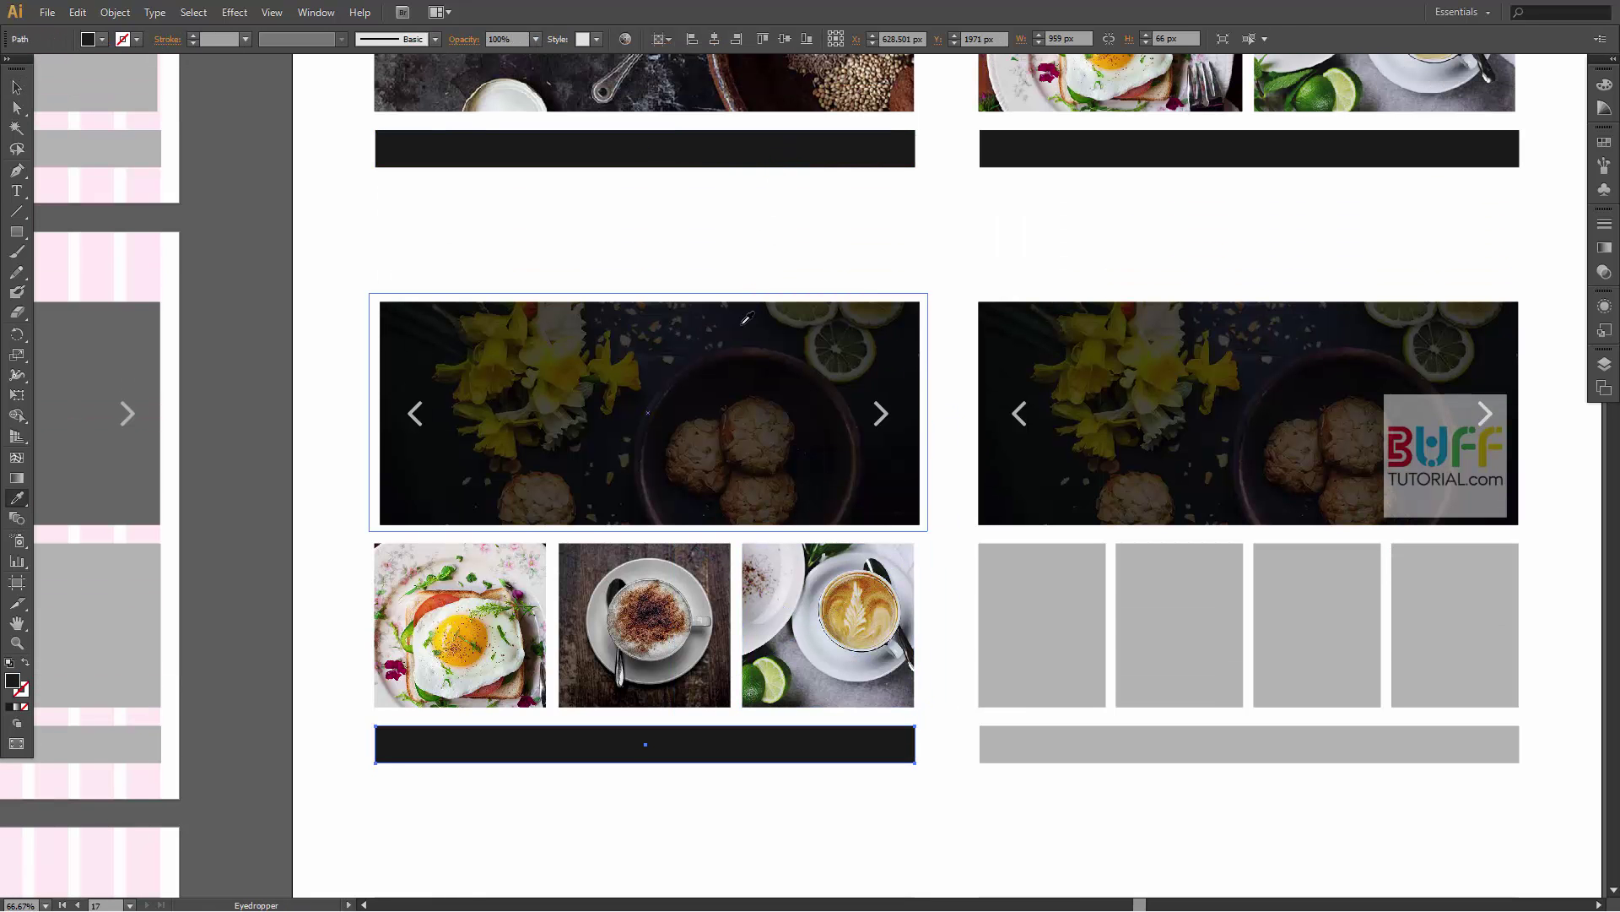
pyautogui.click(713, 323)
pyautogui.click(535, 150)
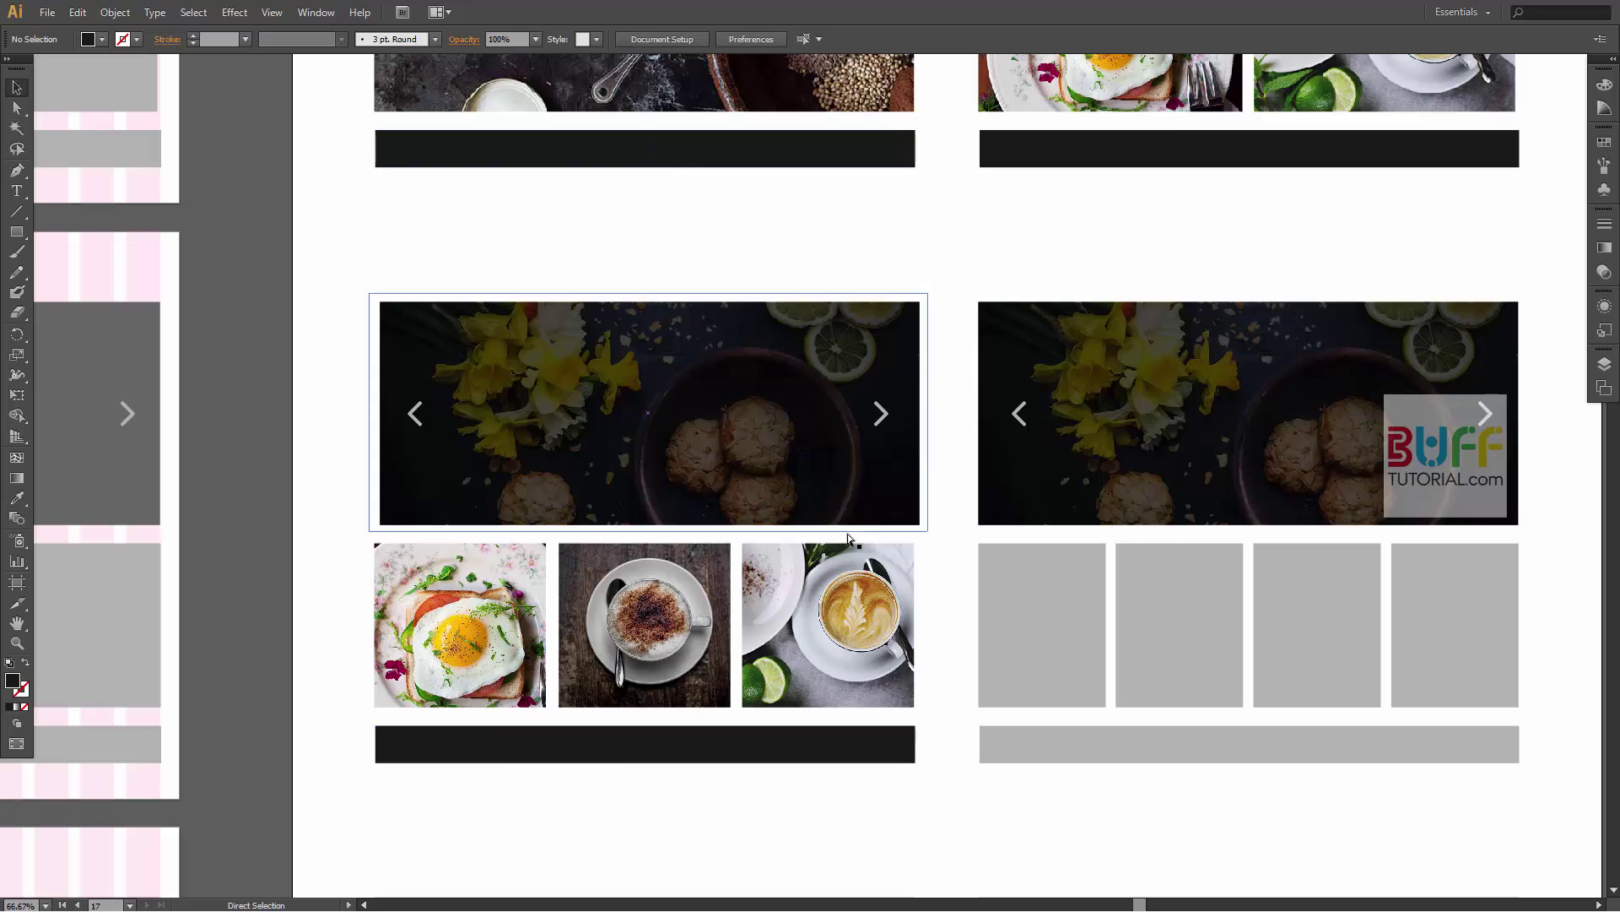
pyautogui.press('v')
pyautogui.scroll(-2, 848, 533)
# - Place the gallery5 cappuccino photo and clip it into the right wireframe's third gallery slot
pyautogui.click(1355, 496)
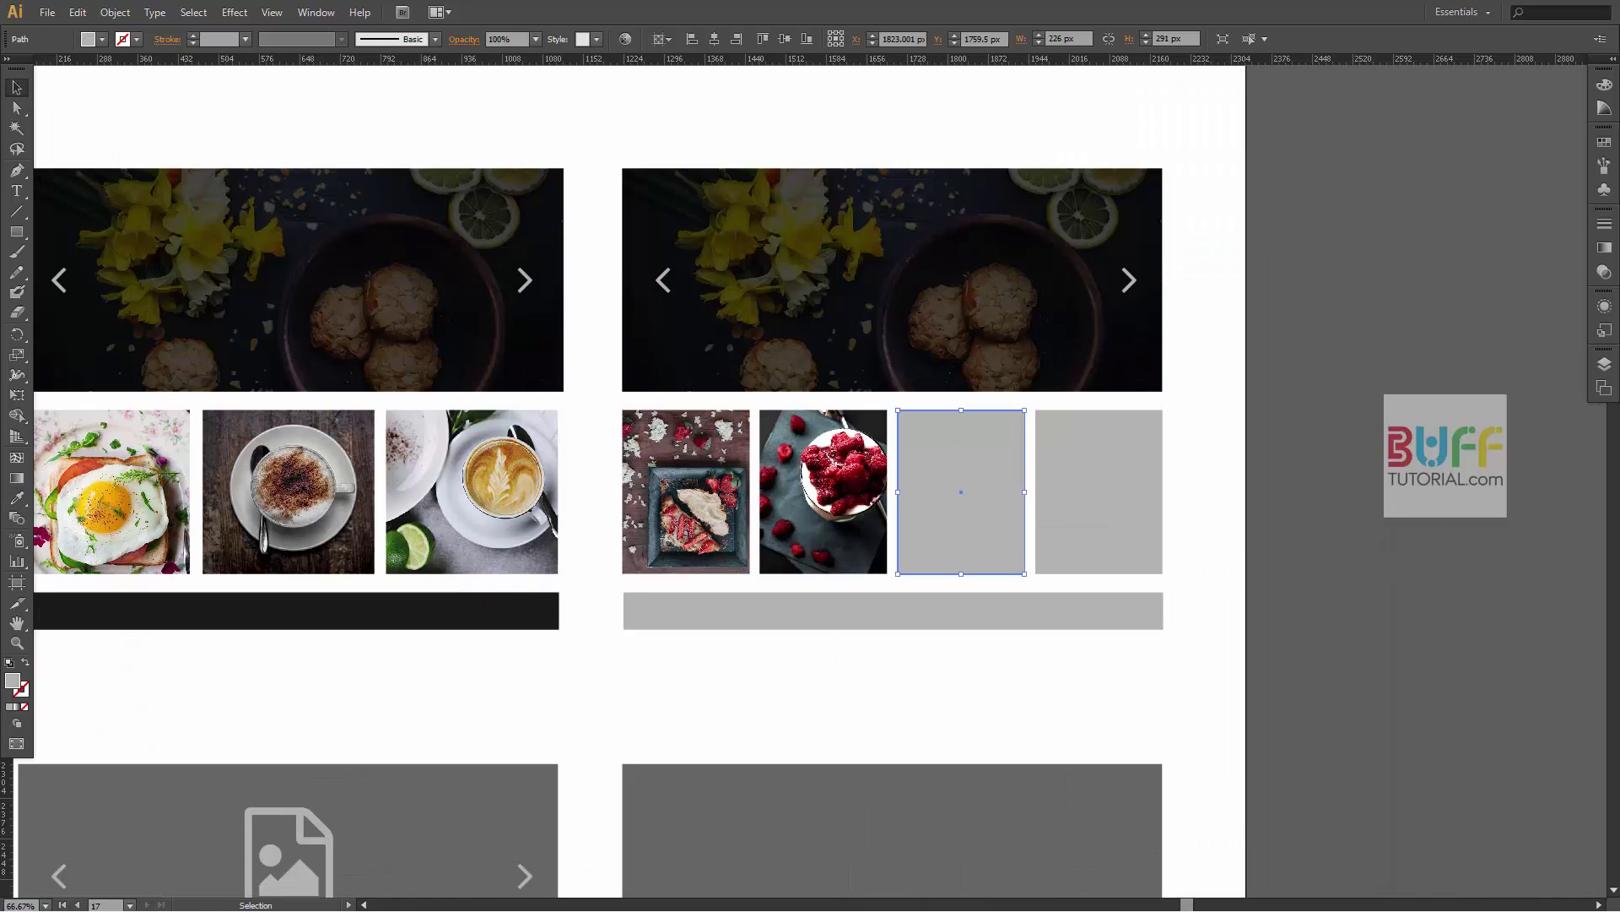
pyautogui.click(48, 12)
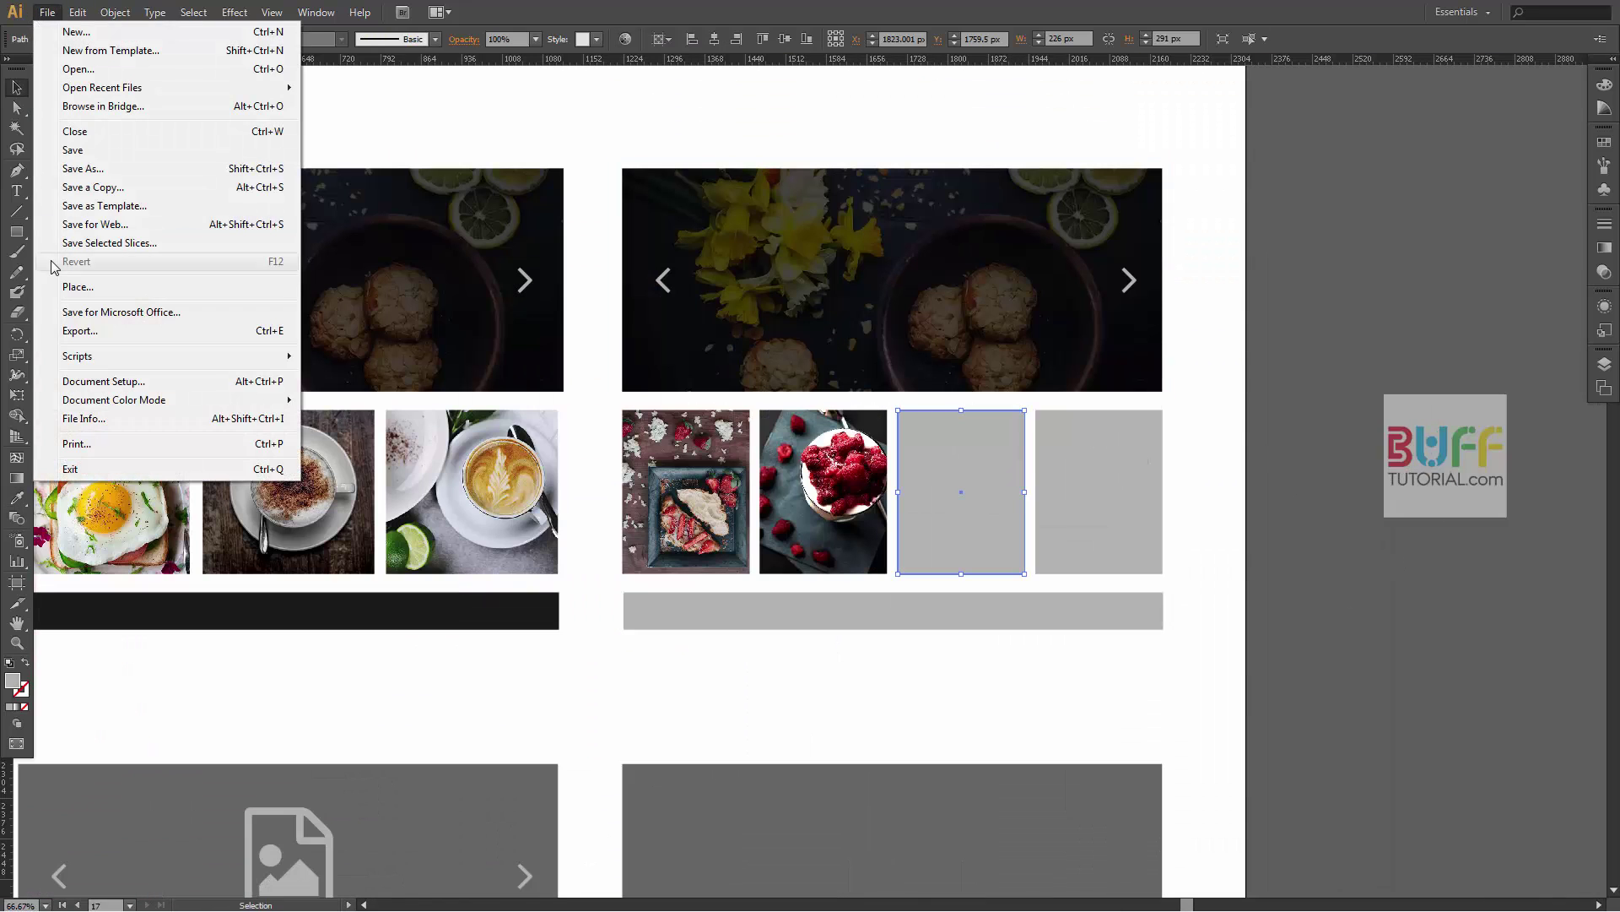
pyautogui.click(76, 286)
pyautogui.doubleClick(491, 114)
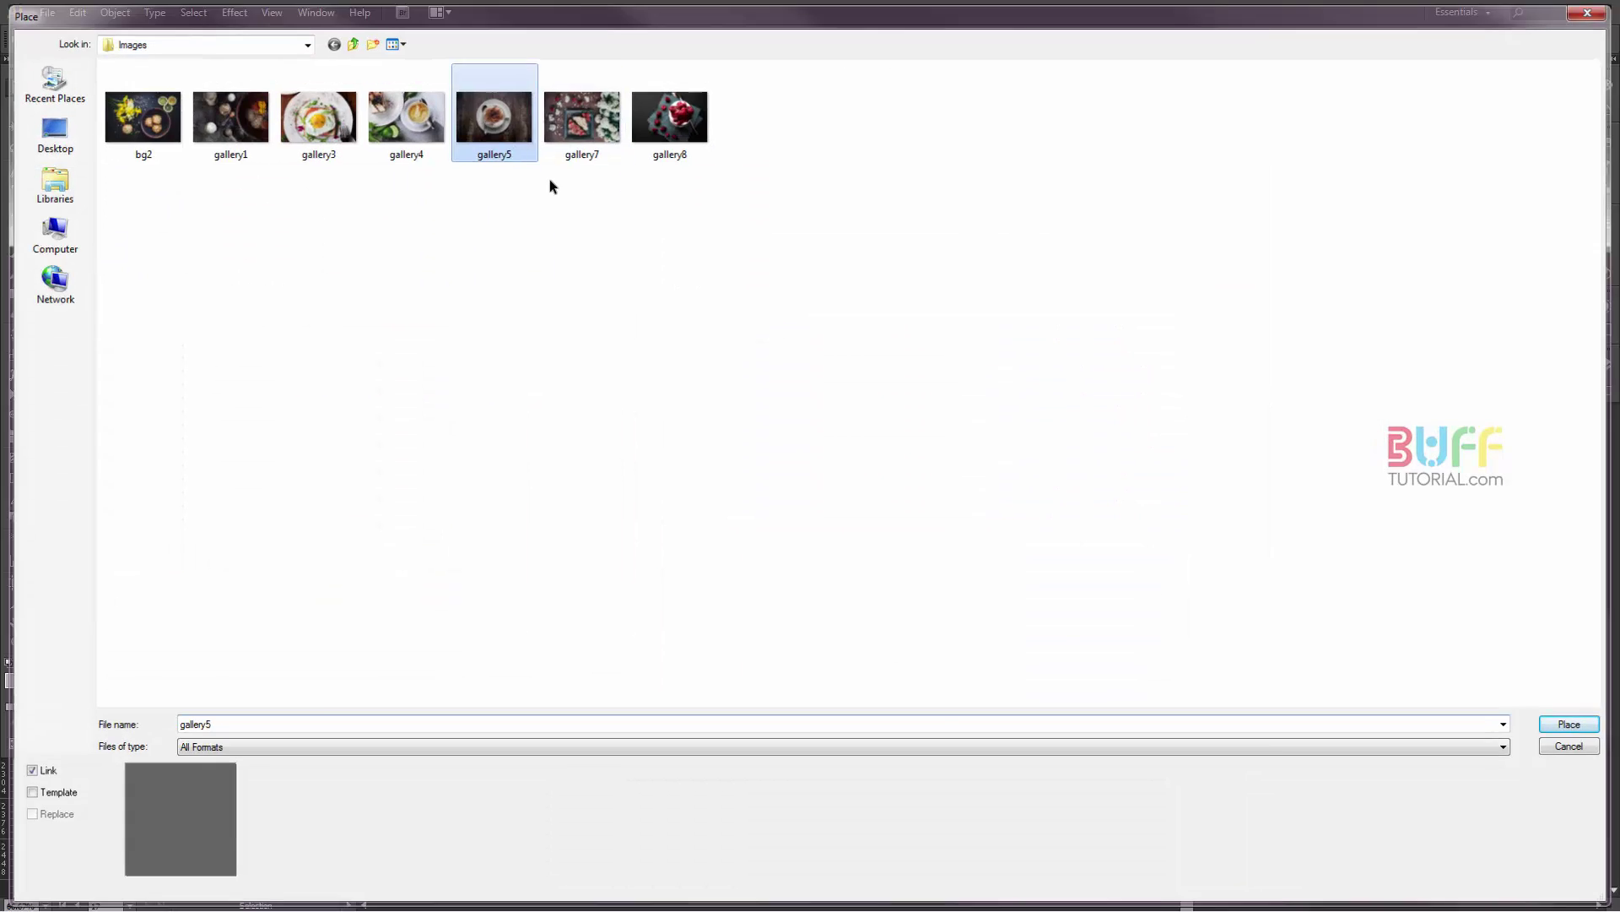
pyautogui.moveTo(1035, 336)
pyautogui.mouseDown()
pyautogui.moveTo(1136, 351)
pyautogui.moveTo(1080, 441)
pyautogui.moveTo(1094, 397)
pyautogui.mouseUp()
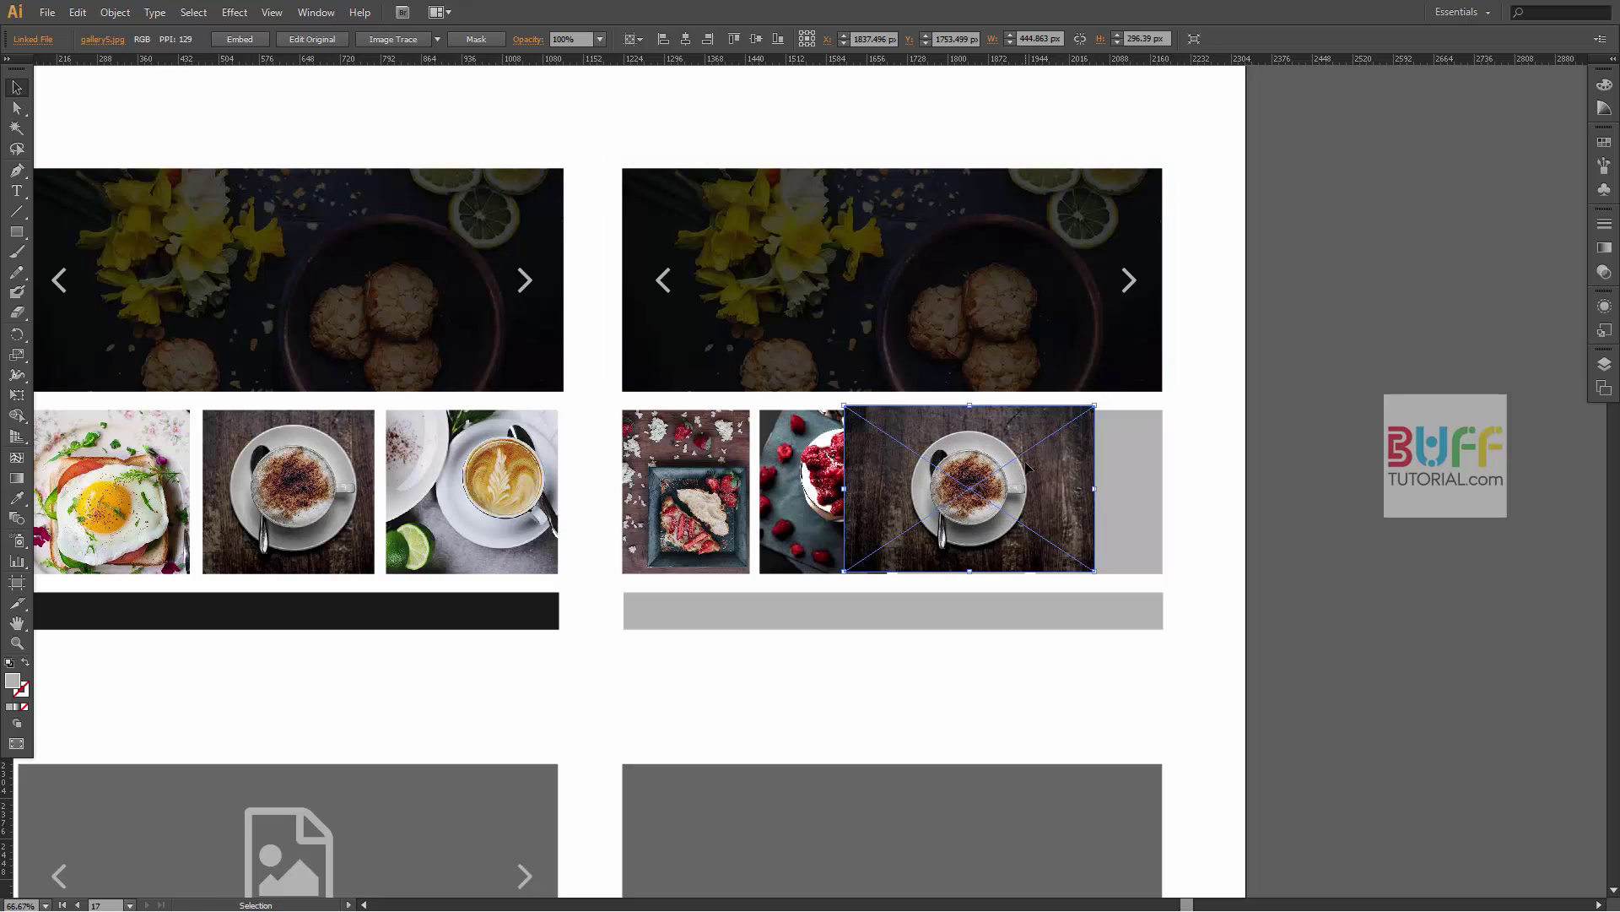
pyautogui.hotkey('ctrl', 'shift', '[')
pyautogui.click(979, 483)
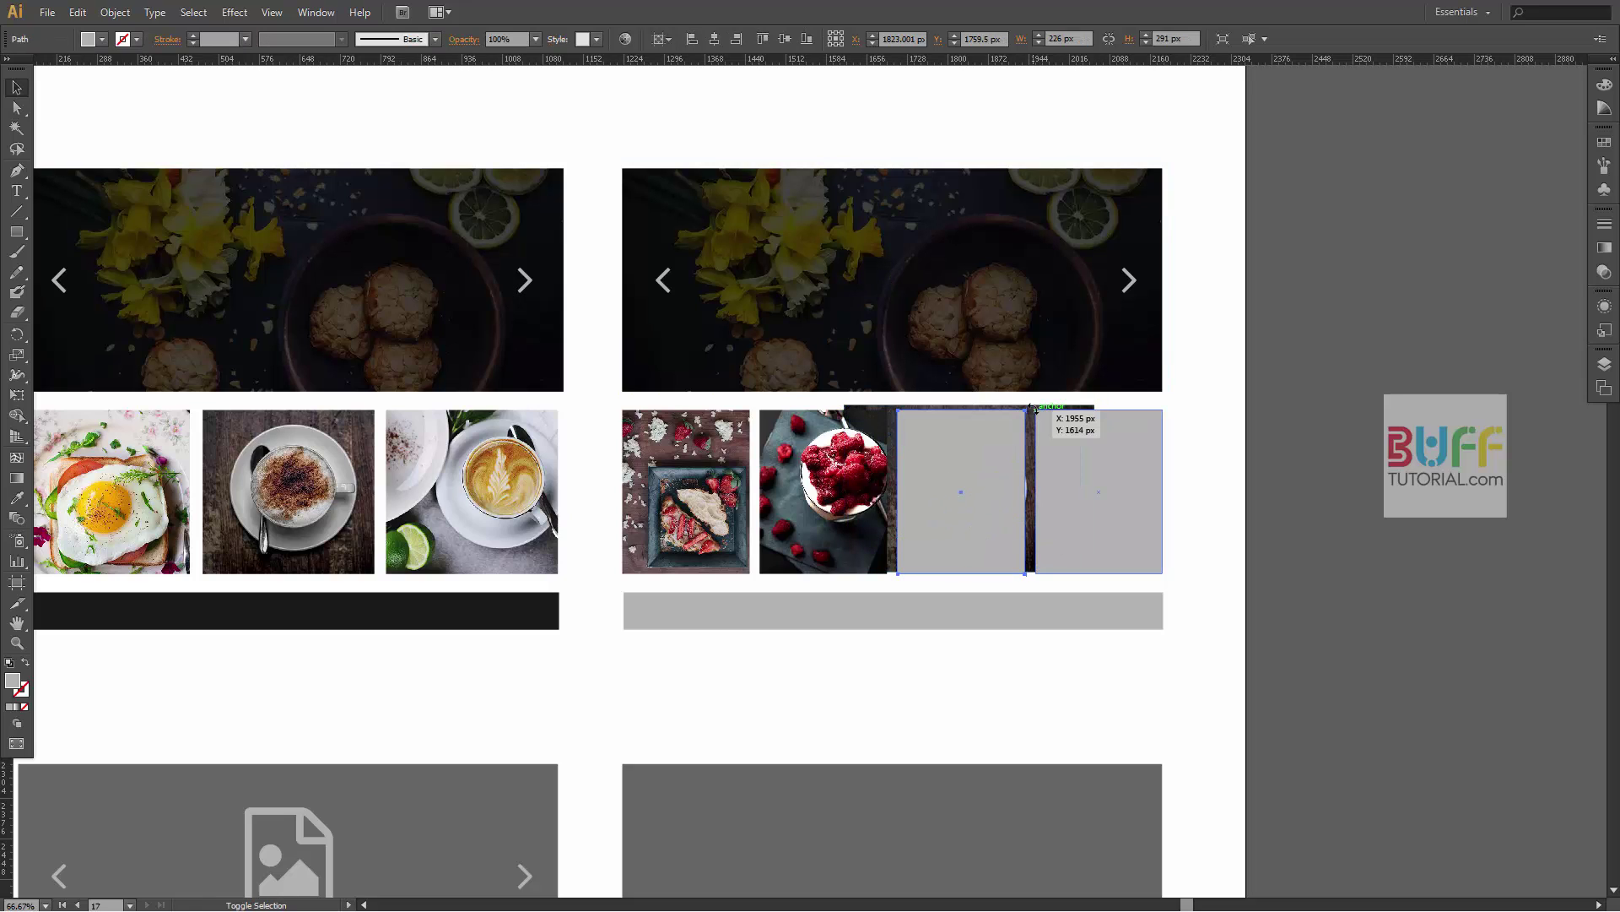
pyautogui.keyDown('shift'); pyautogui.click(1061, 404); pyautogui.keyUp('shift')
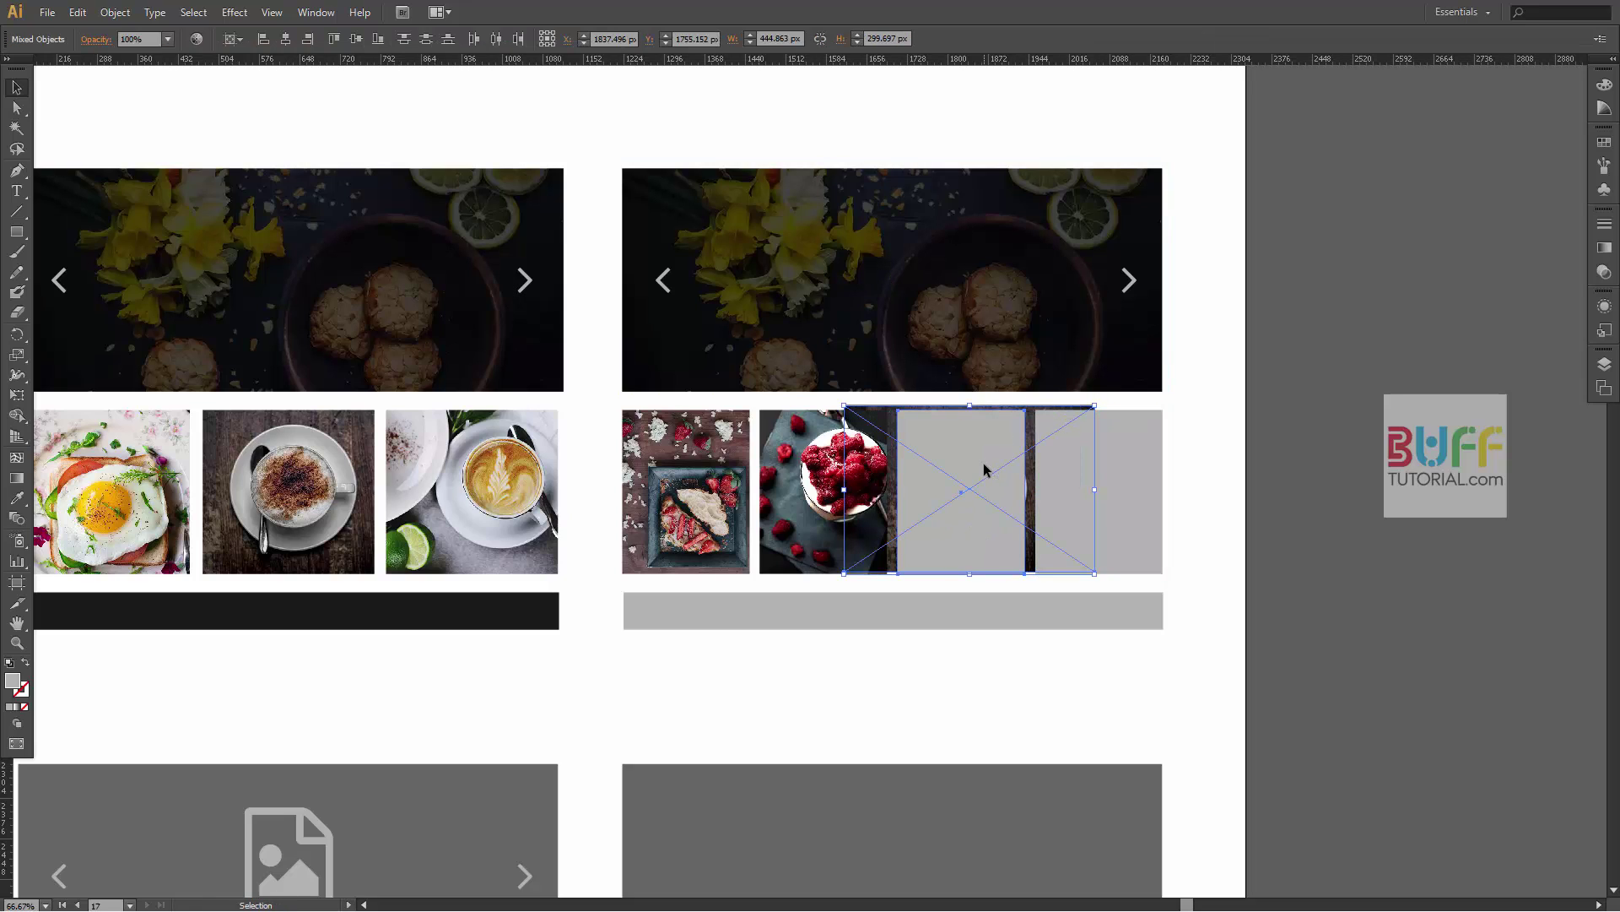
pyautogui.hotkey('ctrl', '7')
# - Place the gallery4 latte photo, resize it, and clip it into the fourth gallery slot
pyautogui.hscroll(1, 1300, 475)
pyautogui.click(1115, 447)
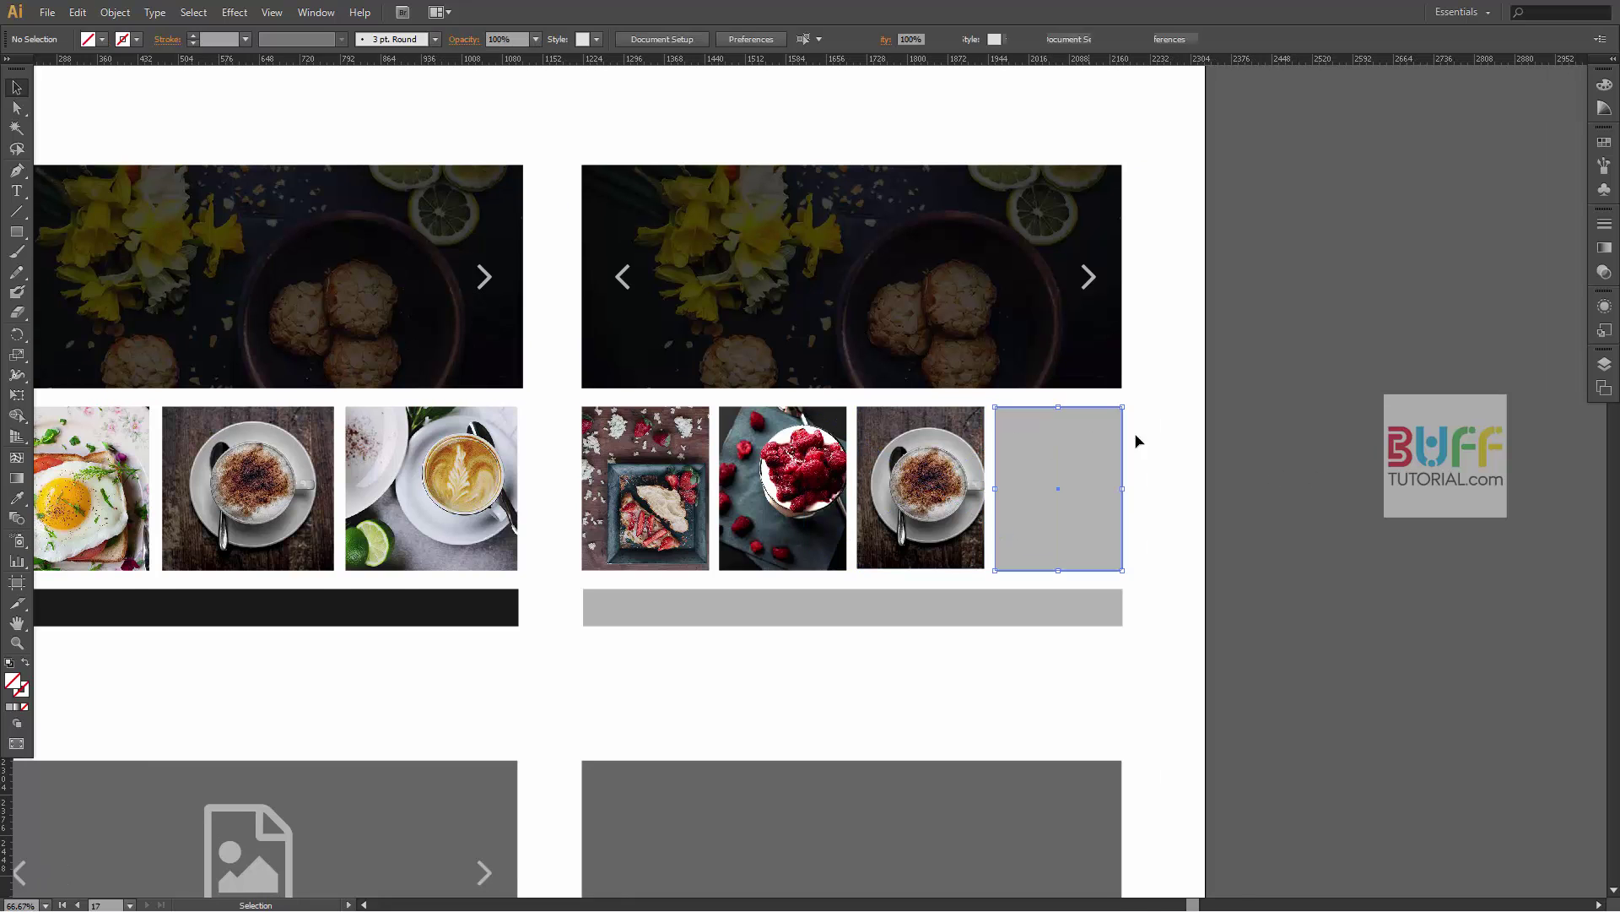
pyautogui.click(48, 12)
pyautogui.click(77, 286)
pyautogui.click(405, 115)
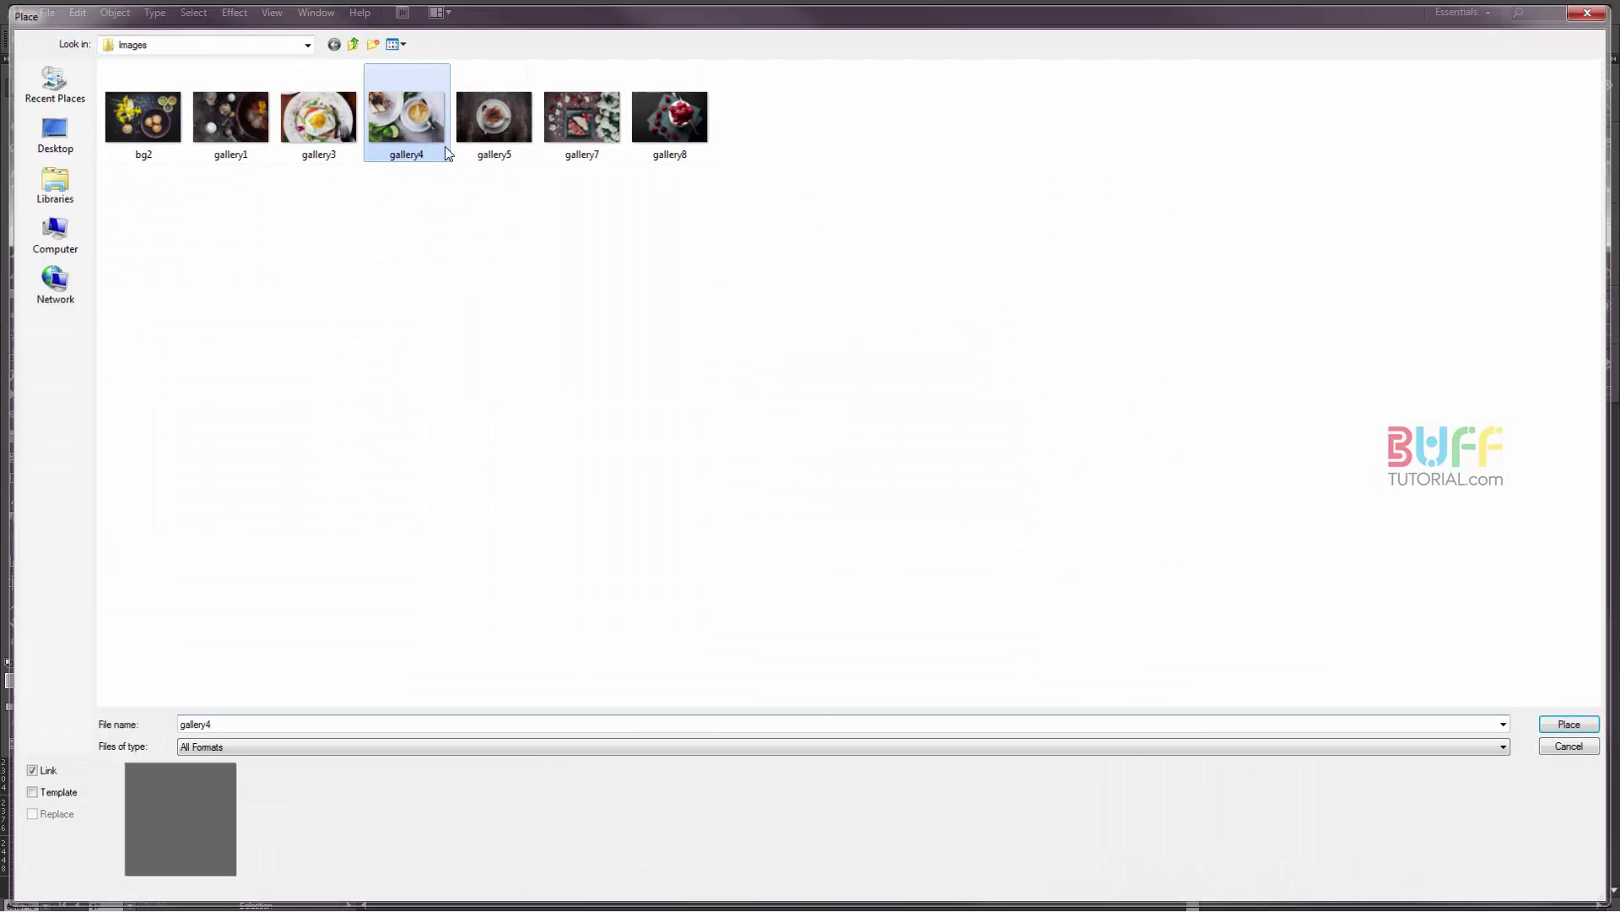
pyautogui.press('Return')
pyautogui.moveTo(997, 499); pyautogui.dragTo(1223, 504)
pyautogui.moveTo(1260, 337)
pyautogui.mouseDown()
pyautogui.moveTo(1170, 411)
pyautogui.moveTo(1185, 401)
pyautogui.mouseUp()
pyautogui.hotkey('ctrl', 'shift', '[')
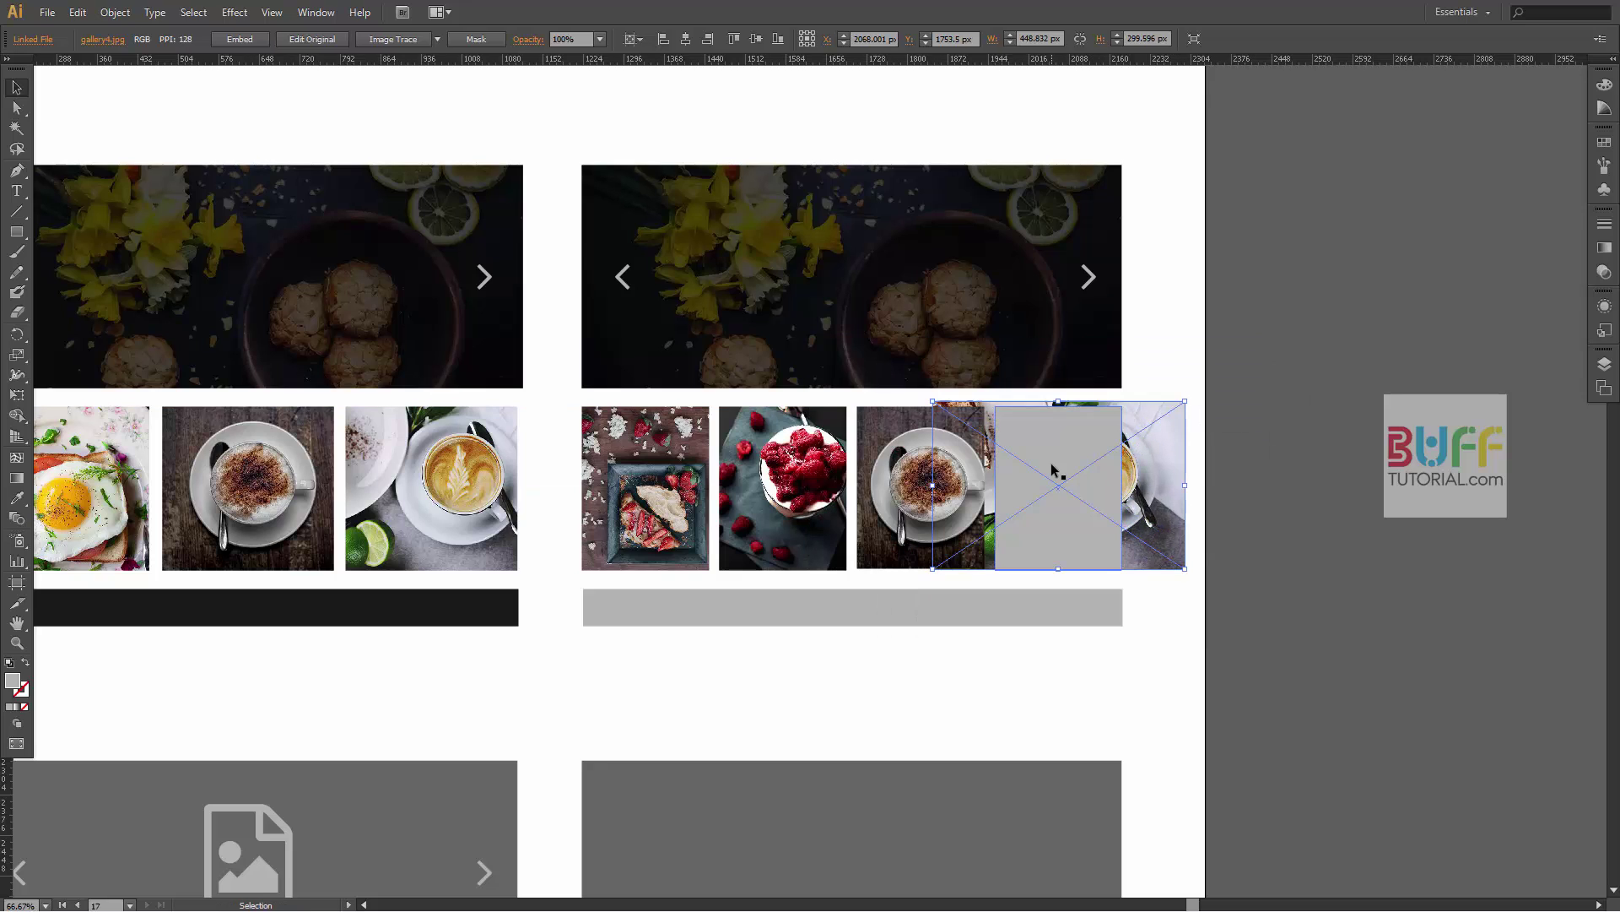
pyautogui.keyDown('shift'); pyautogui.click(1051, 463); pyautogui.keyUp('shift')
pyautogui.hotkey('ctrl', '7')
# - Turn the grey bar under the thumbnails black by sampling the black bar's fill
pyautogui.click(869, 607)
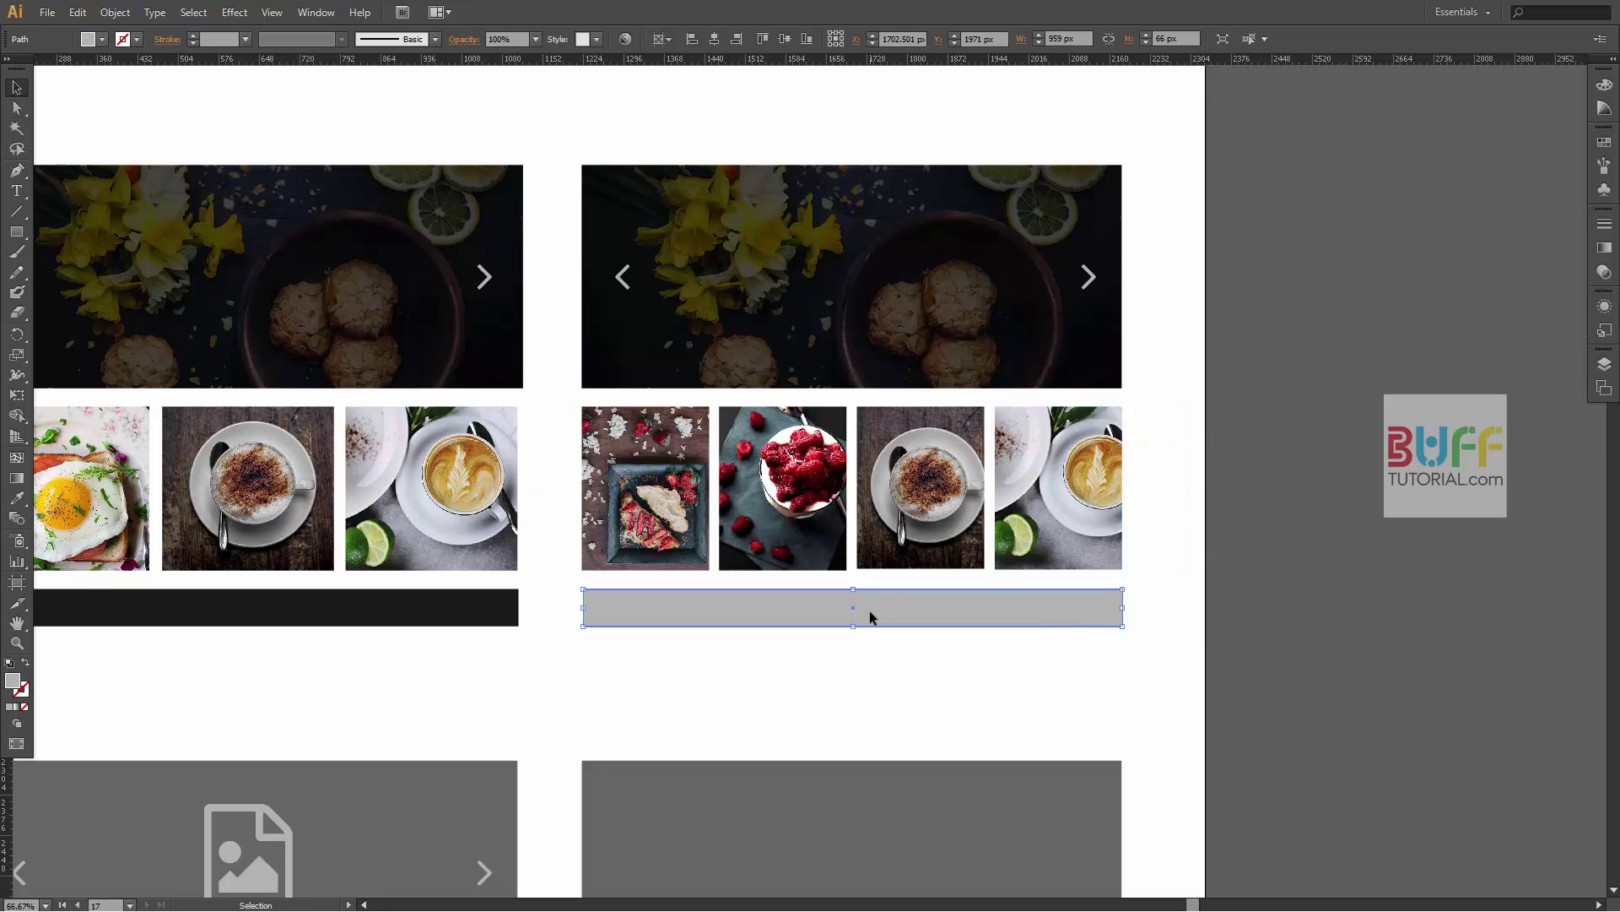
pyautogui.press('i')
pyautogui.click(449, 597)
pyautogui.hotkey('ctrl', 'shift', 'a')
pyautogui.hotkey('ctrl', '-')
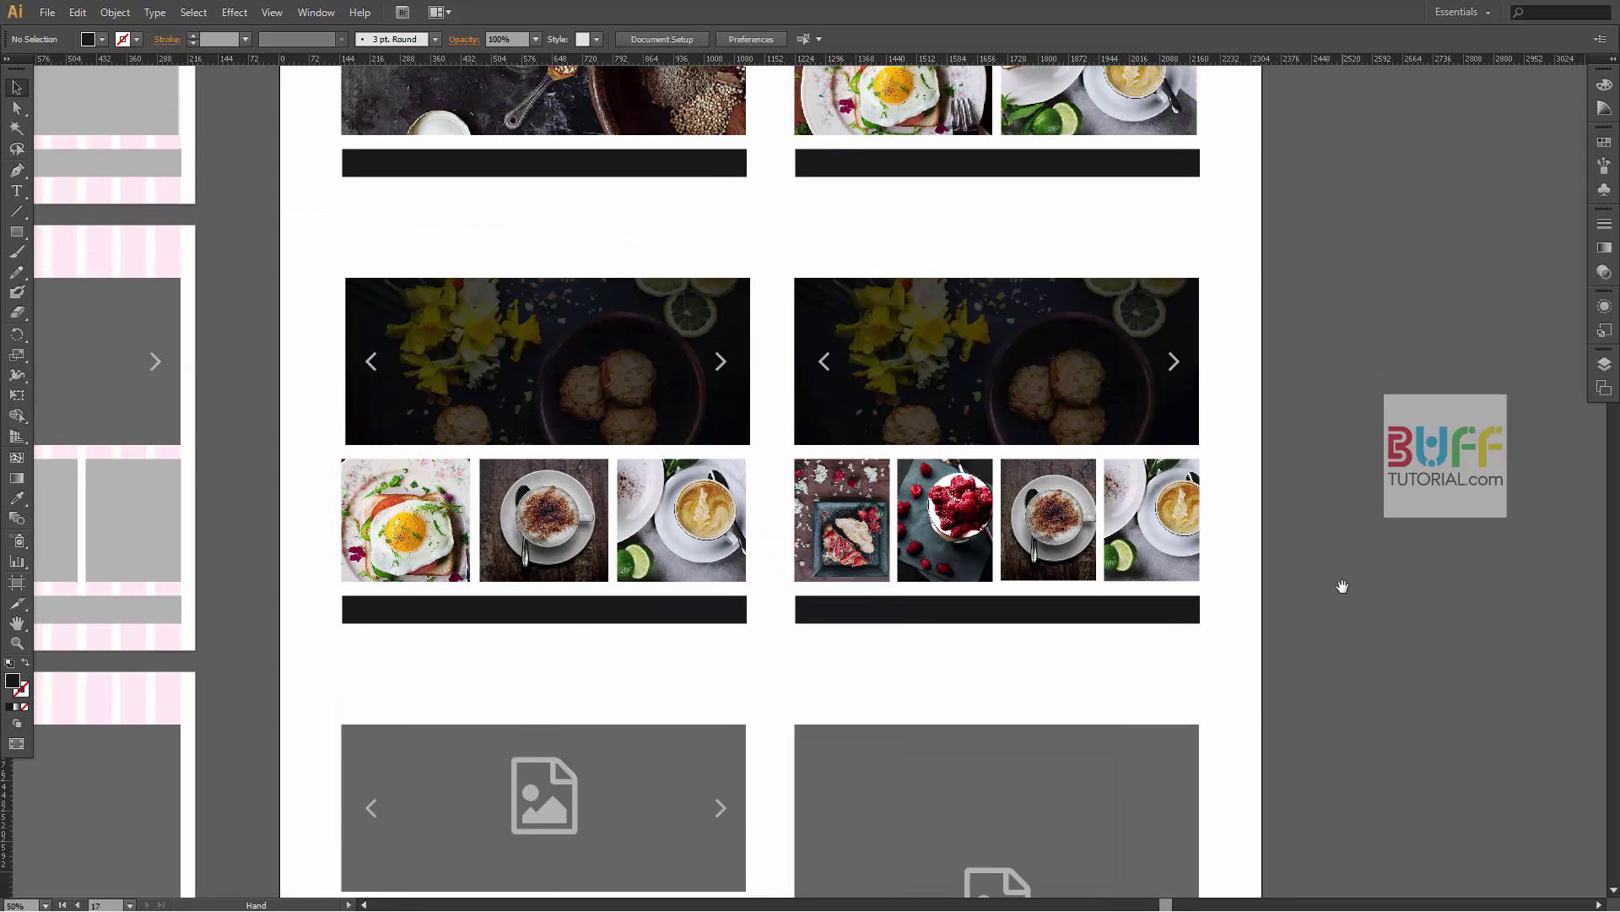
pyautogui.scroll(-3, 1329, 552)
# - Delete the grey slider placeholder and Alt-drag a copy of the dark food carousel into its place
pyautogui.scroll(-3, 1329, 552)
pyautogui.hotkey('ctrl', '-')
pyautogui.click(646, 484)
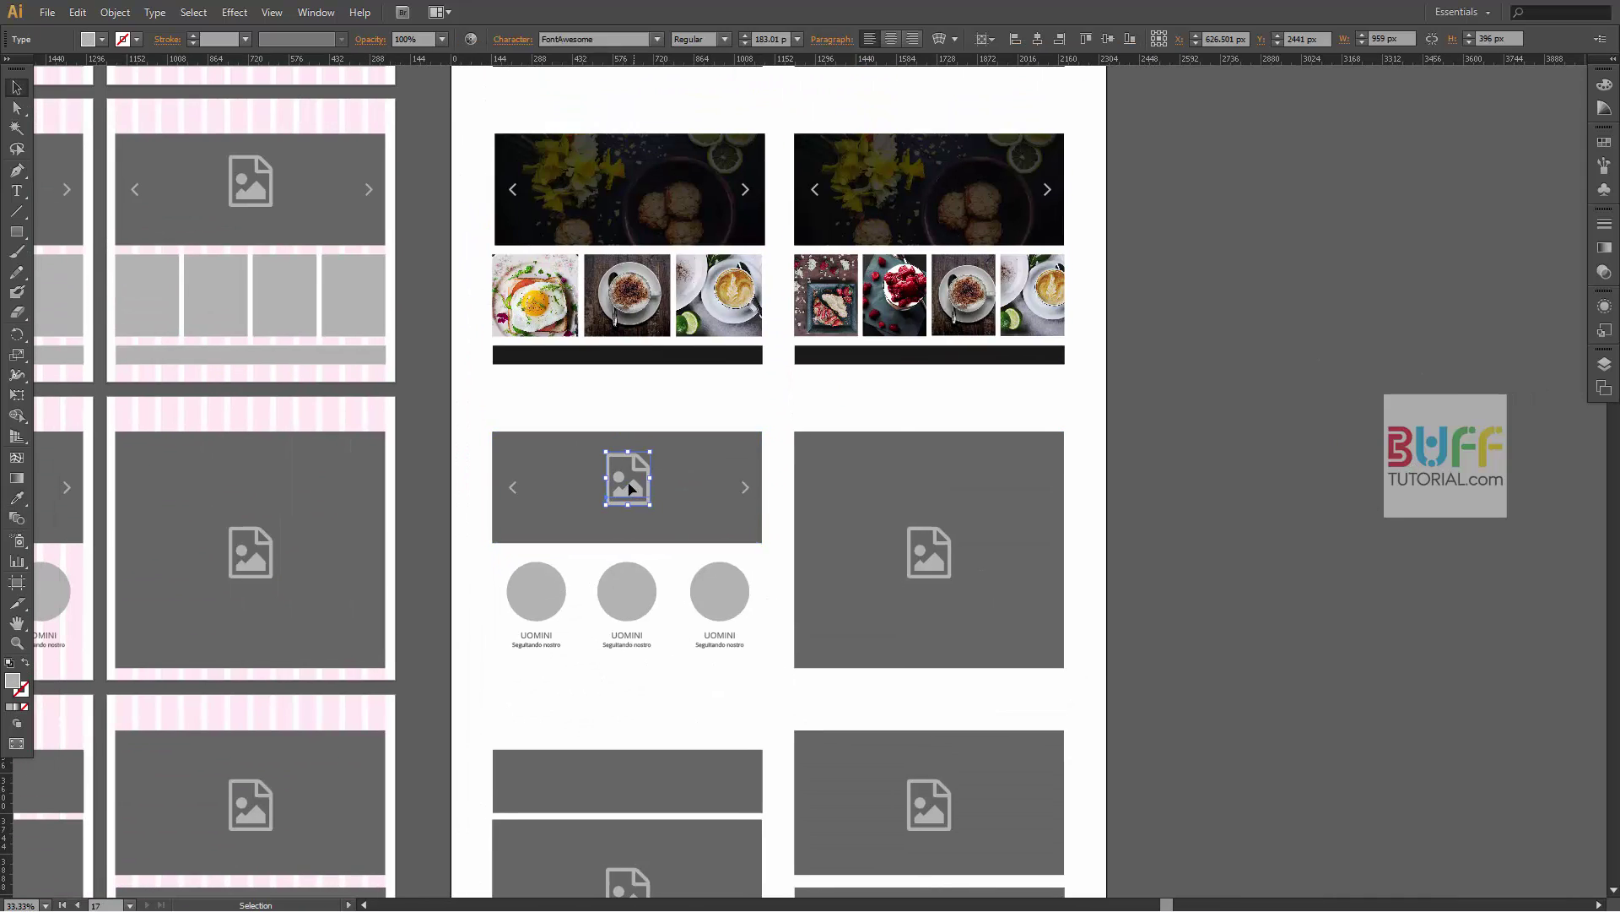
pyautogui.press('Delete')
pyautogui.moveTo(628, 182); pyautogui.dragTo(628, 480)
pyautogui.click(1264, 456)
# - Zoom in on the row of circles below the new hero and select the first circle
pyautogui.click(720, 579)
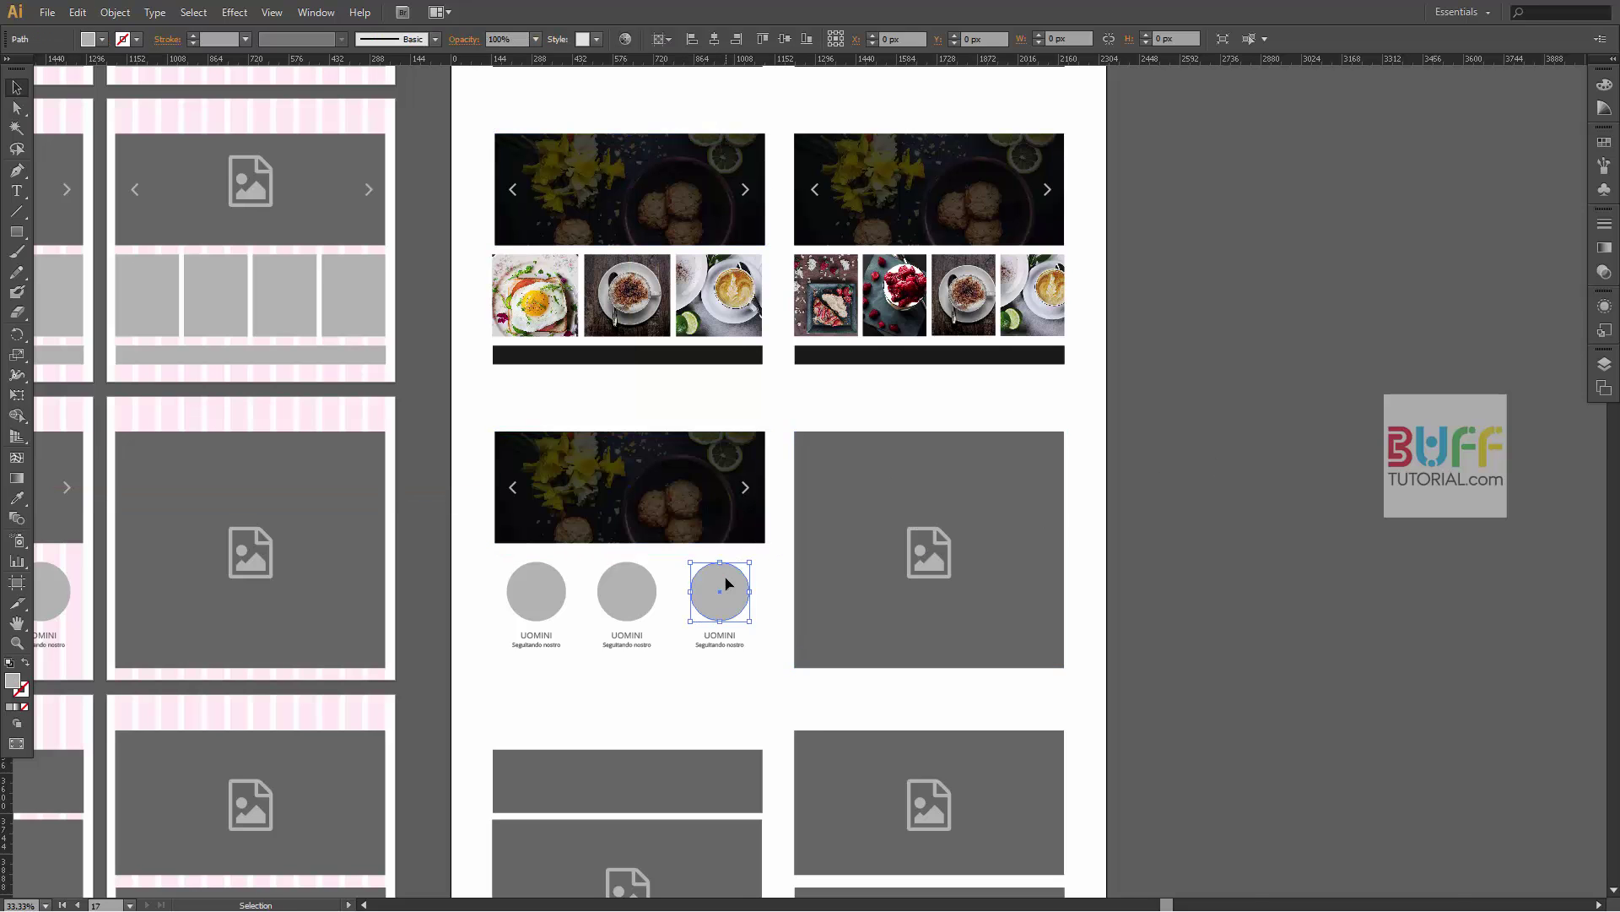
pyautogui.moveTo(720, 579); pyautogui.dragTo(1033, 456)
pyautogui.hotkey('ctrl', '+')
pyautogui.scroll(1, 965, 304)
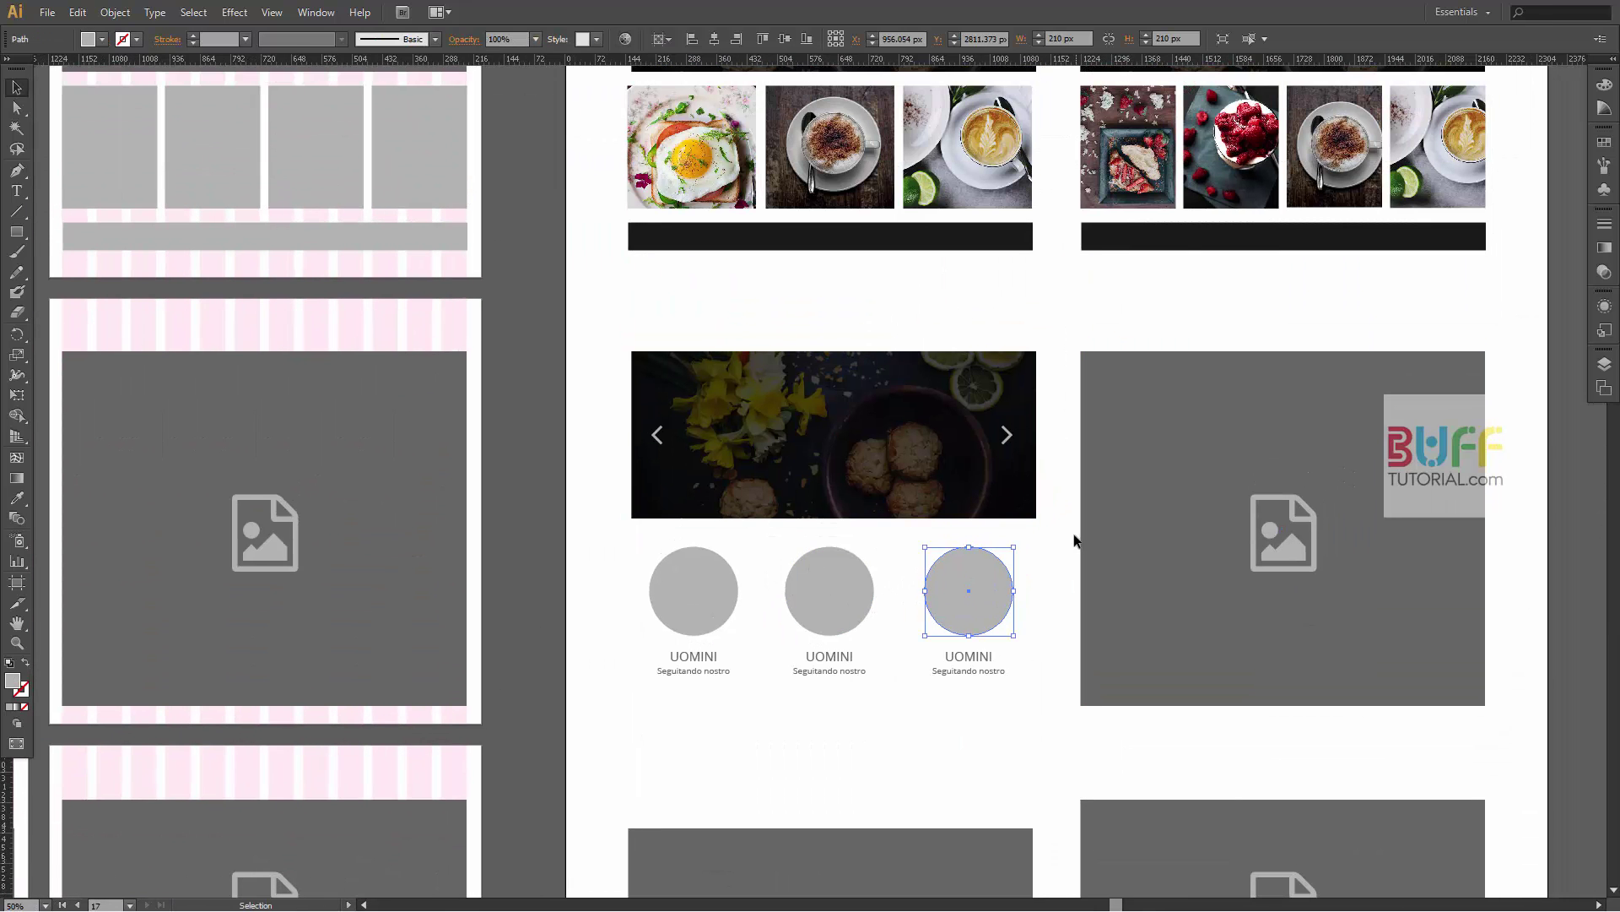
pyautogui.moveTo(1075, 535); pyautogui.dragTo(1025, 640)
pyautogui.scroll(5, 1025, 640)
pyautogui.scroll(-3, 844, 507)
pyautogui.scroll(-6, 760, 464)
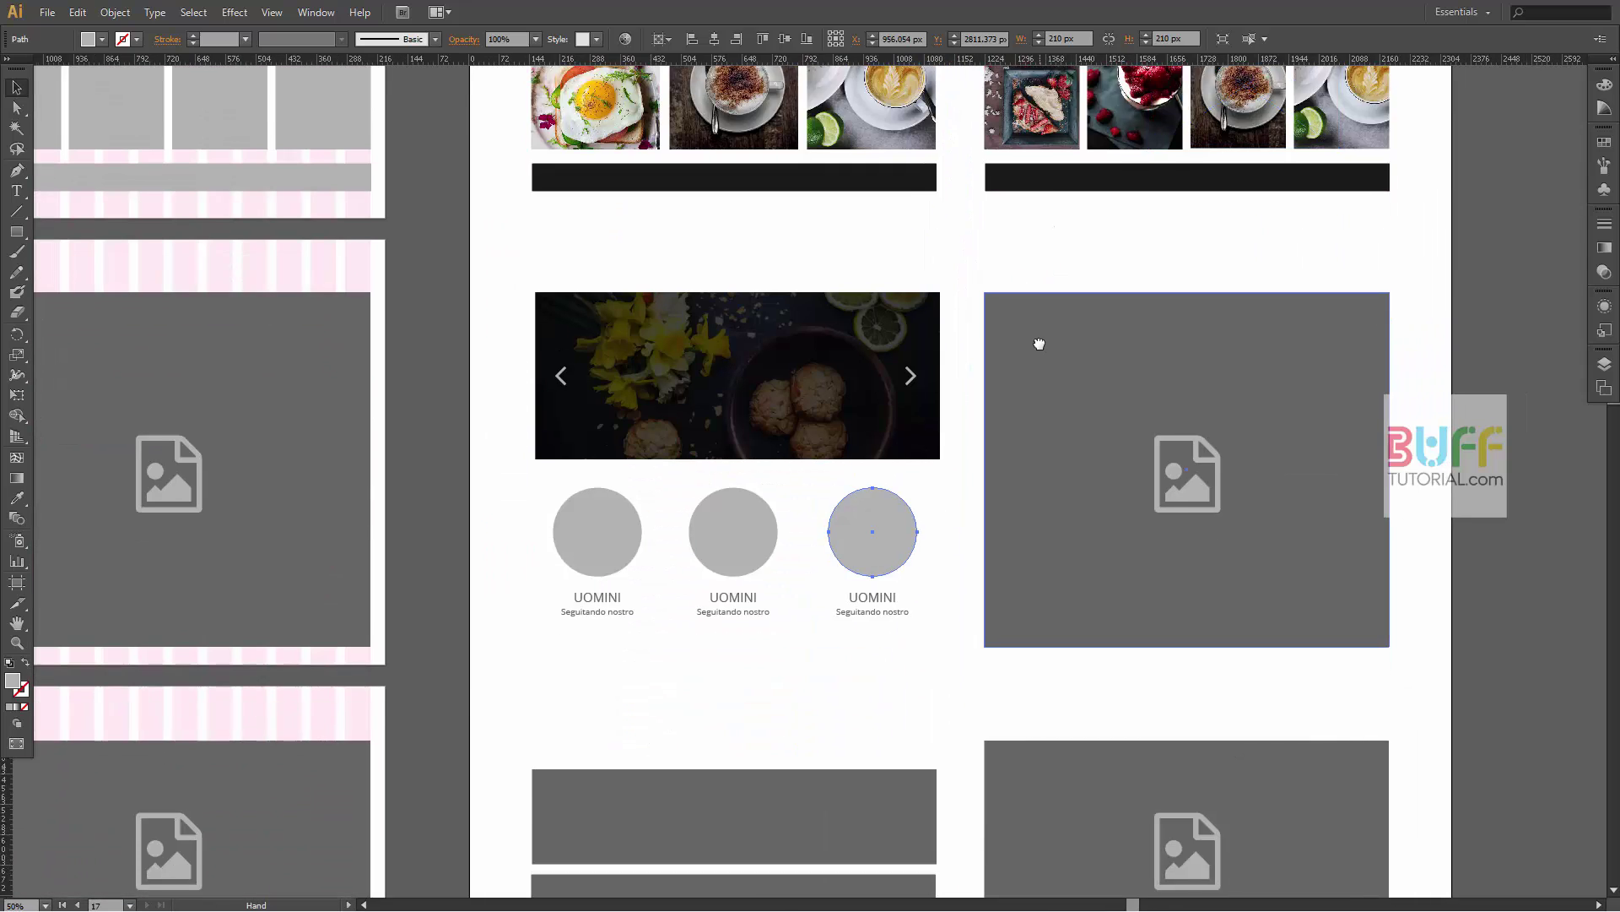
pyautogui.scroll(-1, 702, 419)
pyautogui.click(601, 460)
pyautogui.click(47, 13)
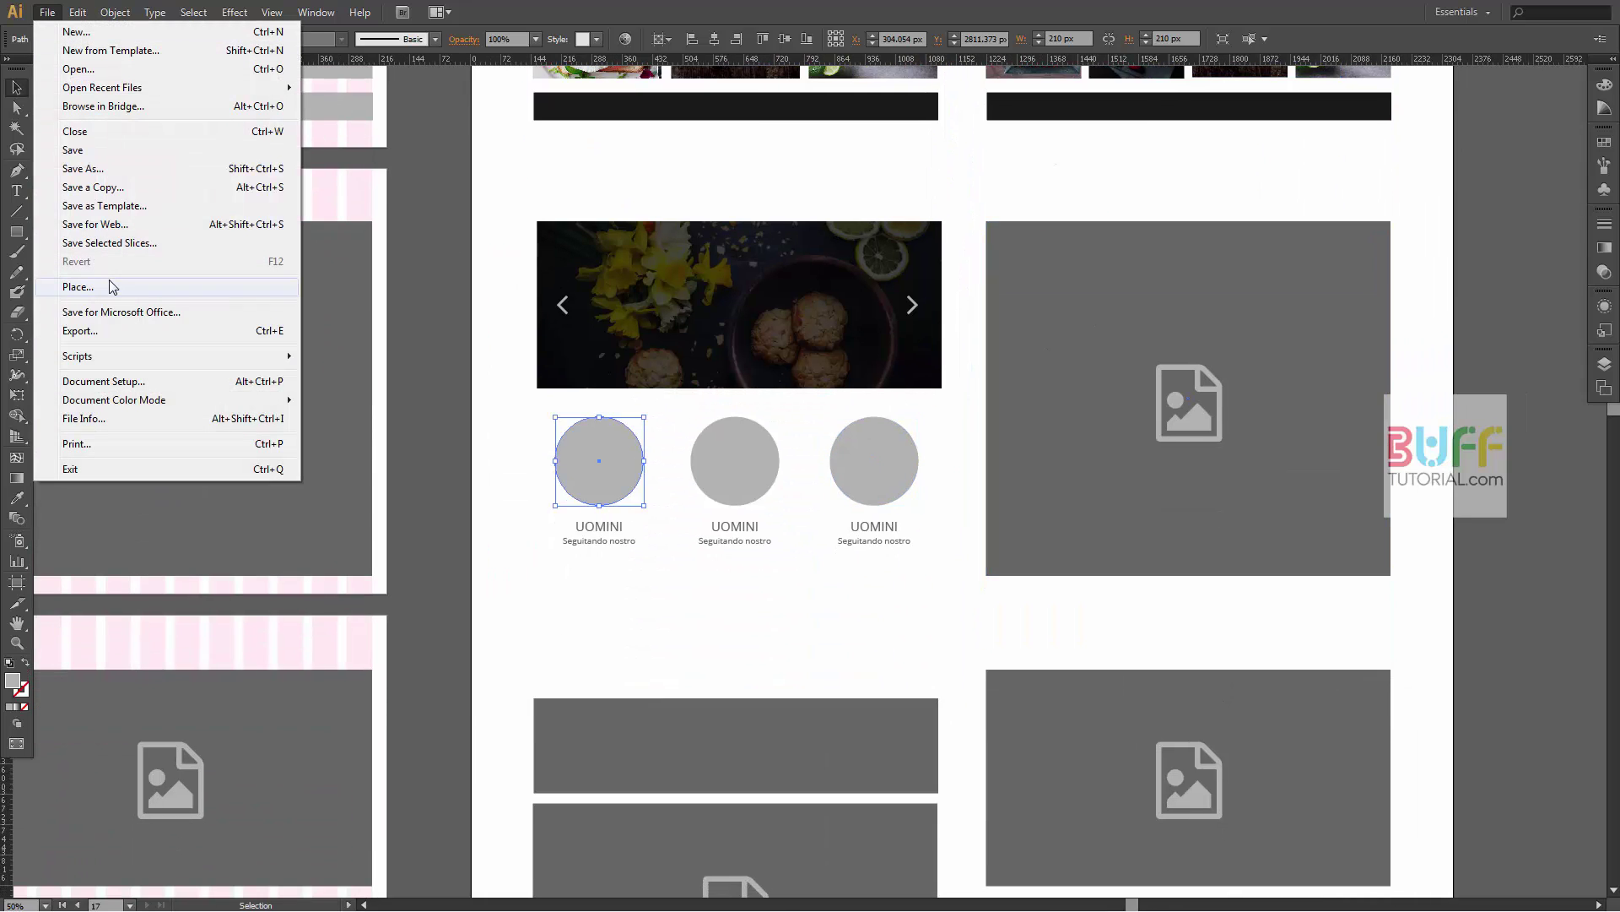
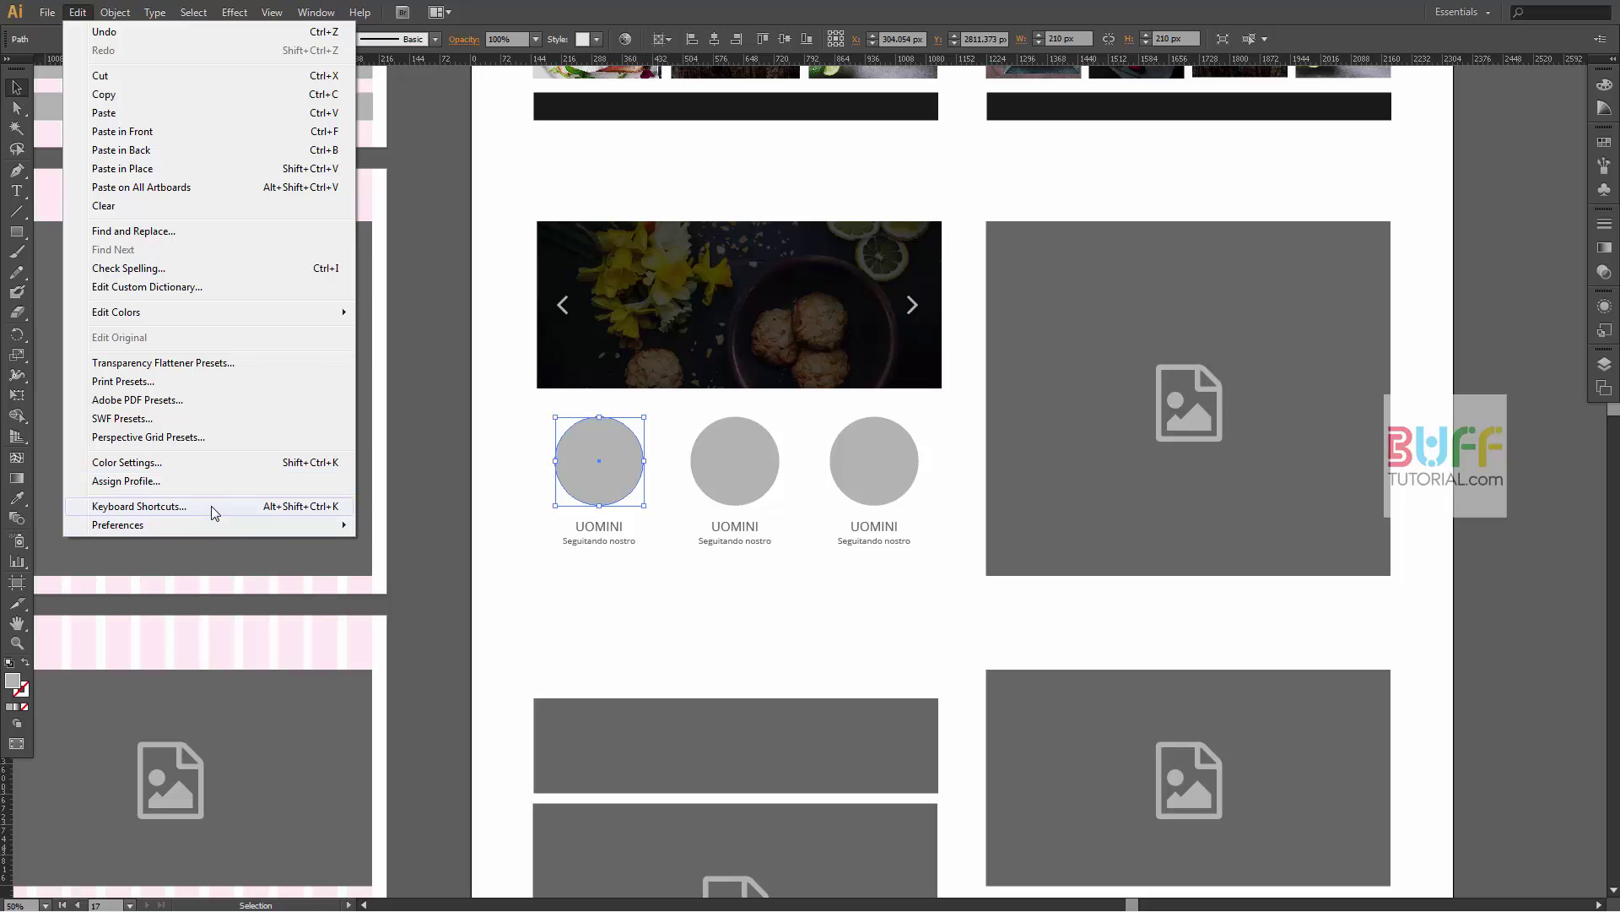
# - Find the File > Place command under Menu Commands in the Keyboard Shortcuts editor
pyautogui.click(214, 509)
pyautogui.write('p')
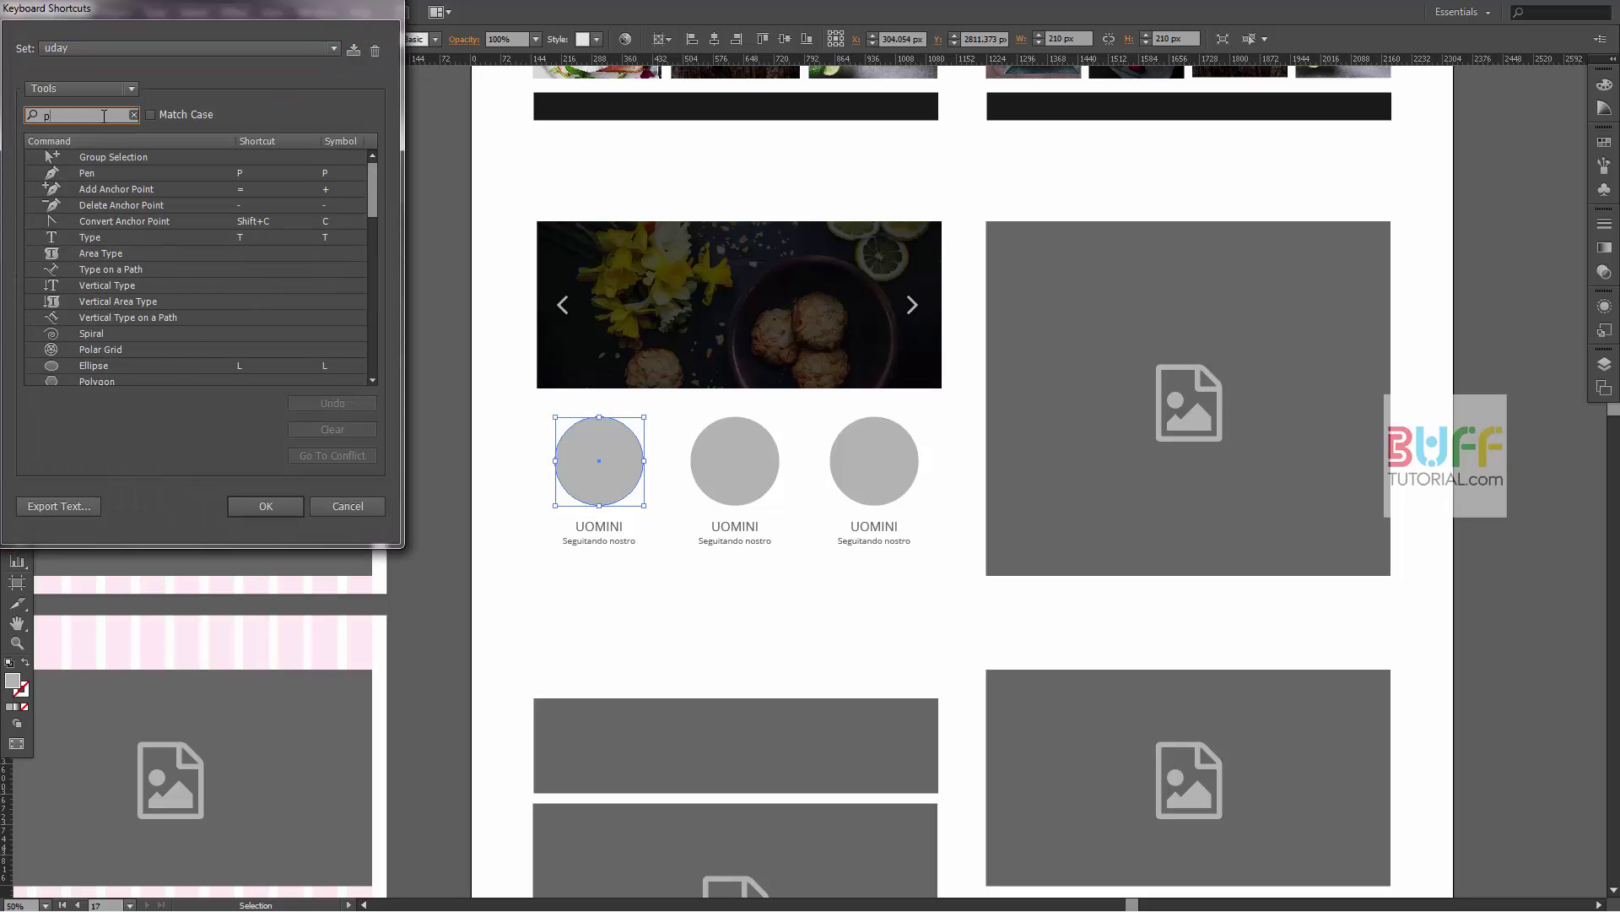
pyautogui.write('lace')
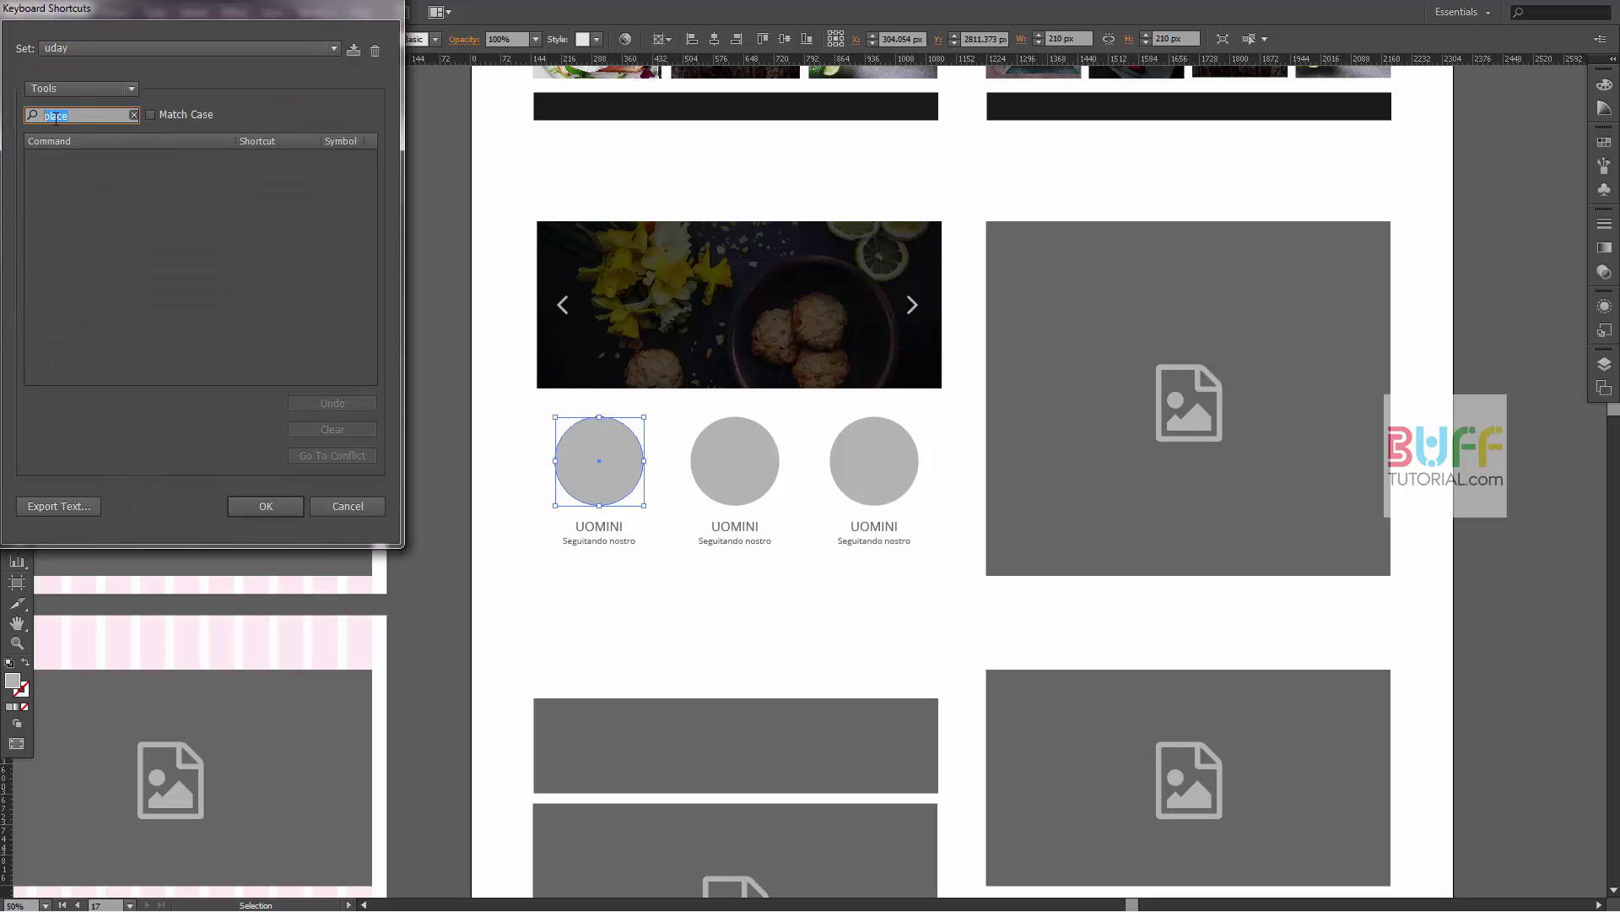
pyautogui.click(80, 89)
pyautogui.click(74, 125)
pyautogui.click(85, 95)
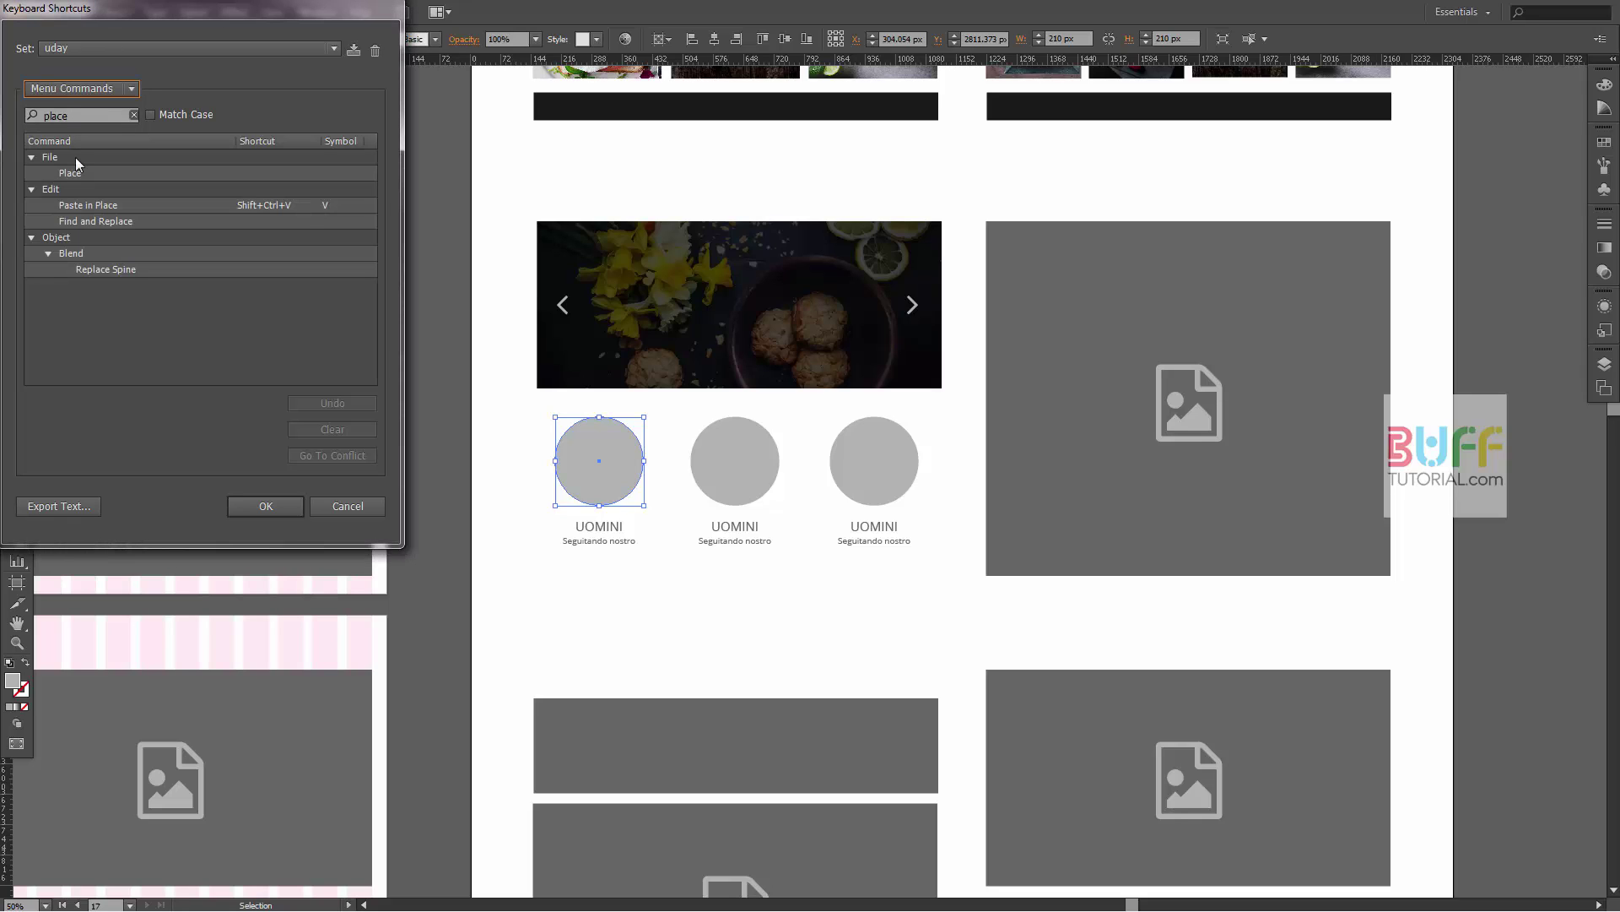
pyautogui.click(208, 172)
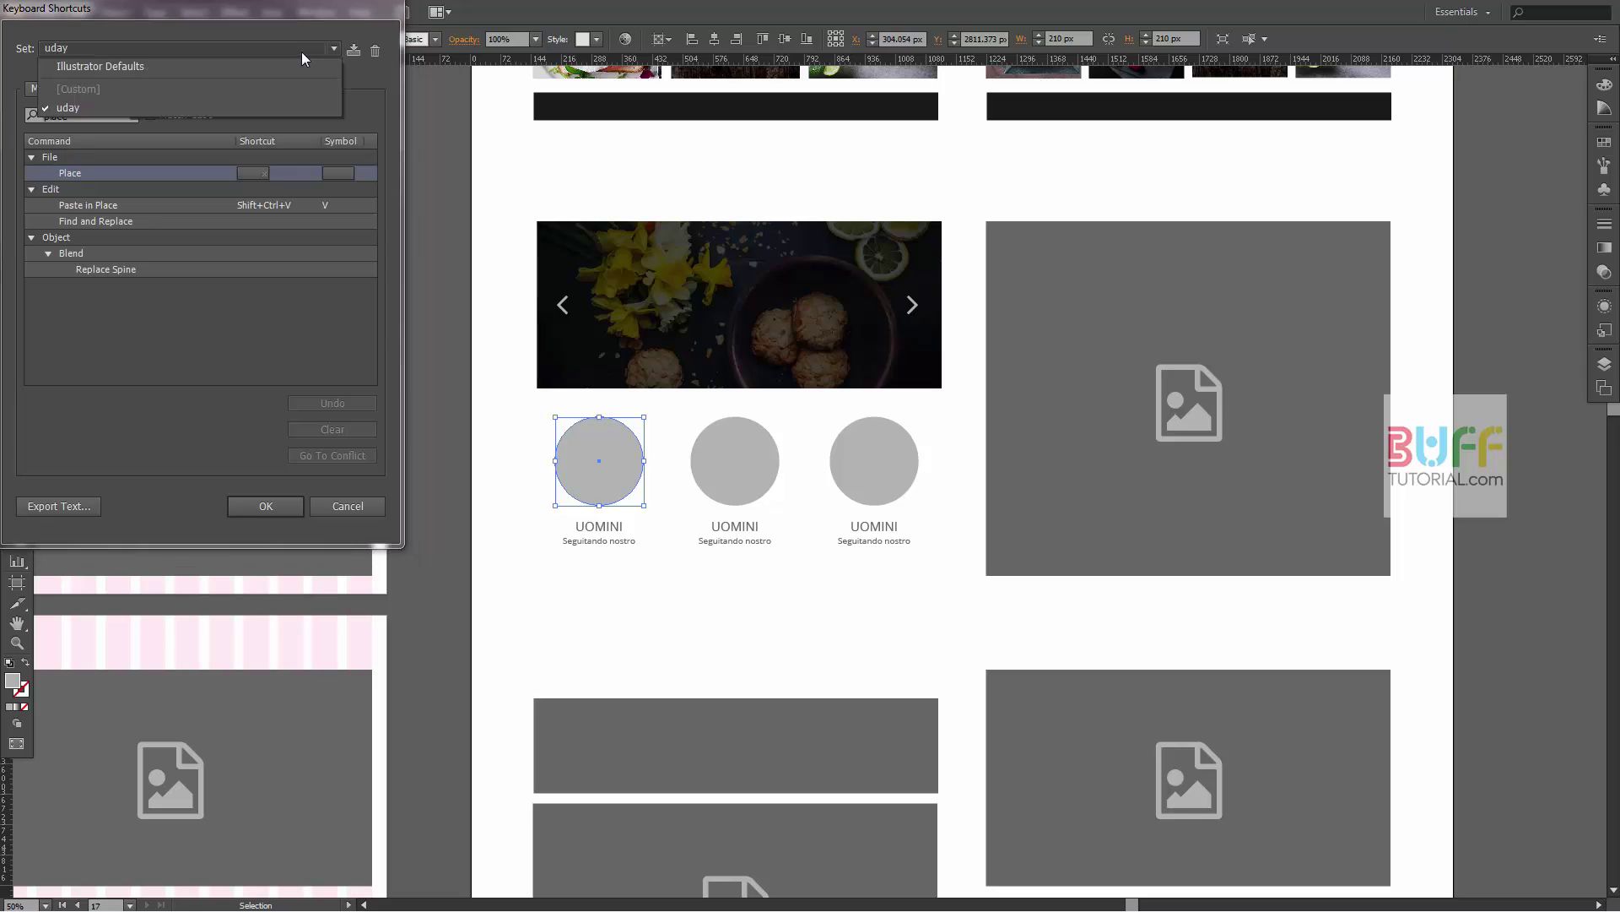
# - Try Ctrl+Shift+P, P and Alt+Shift+Ctrl+D as Place shortcuts, discarding the conflicting ones
pyautogui.click(253, 173)
pyautogui.hotkey('ctrl', 'shift', 'p')
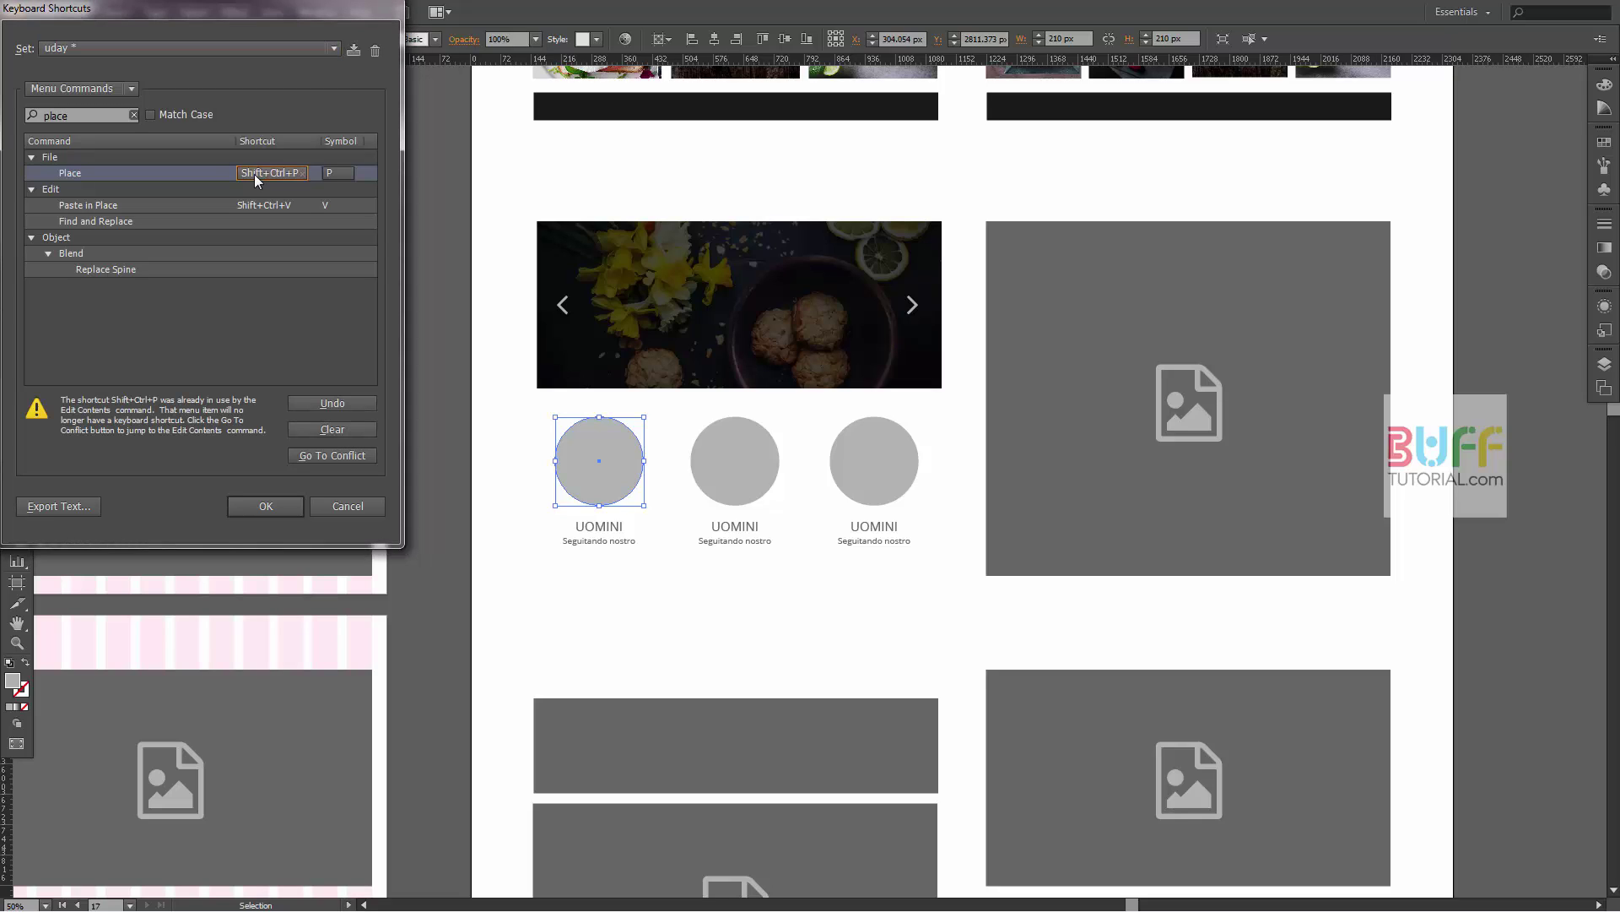
pyautogui.click(338, 430)
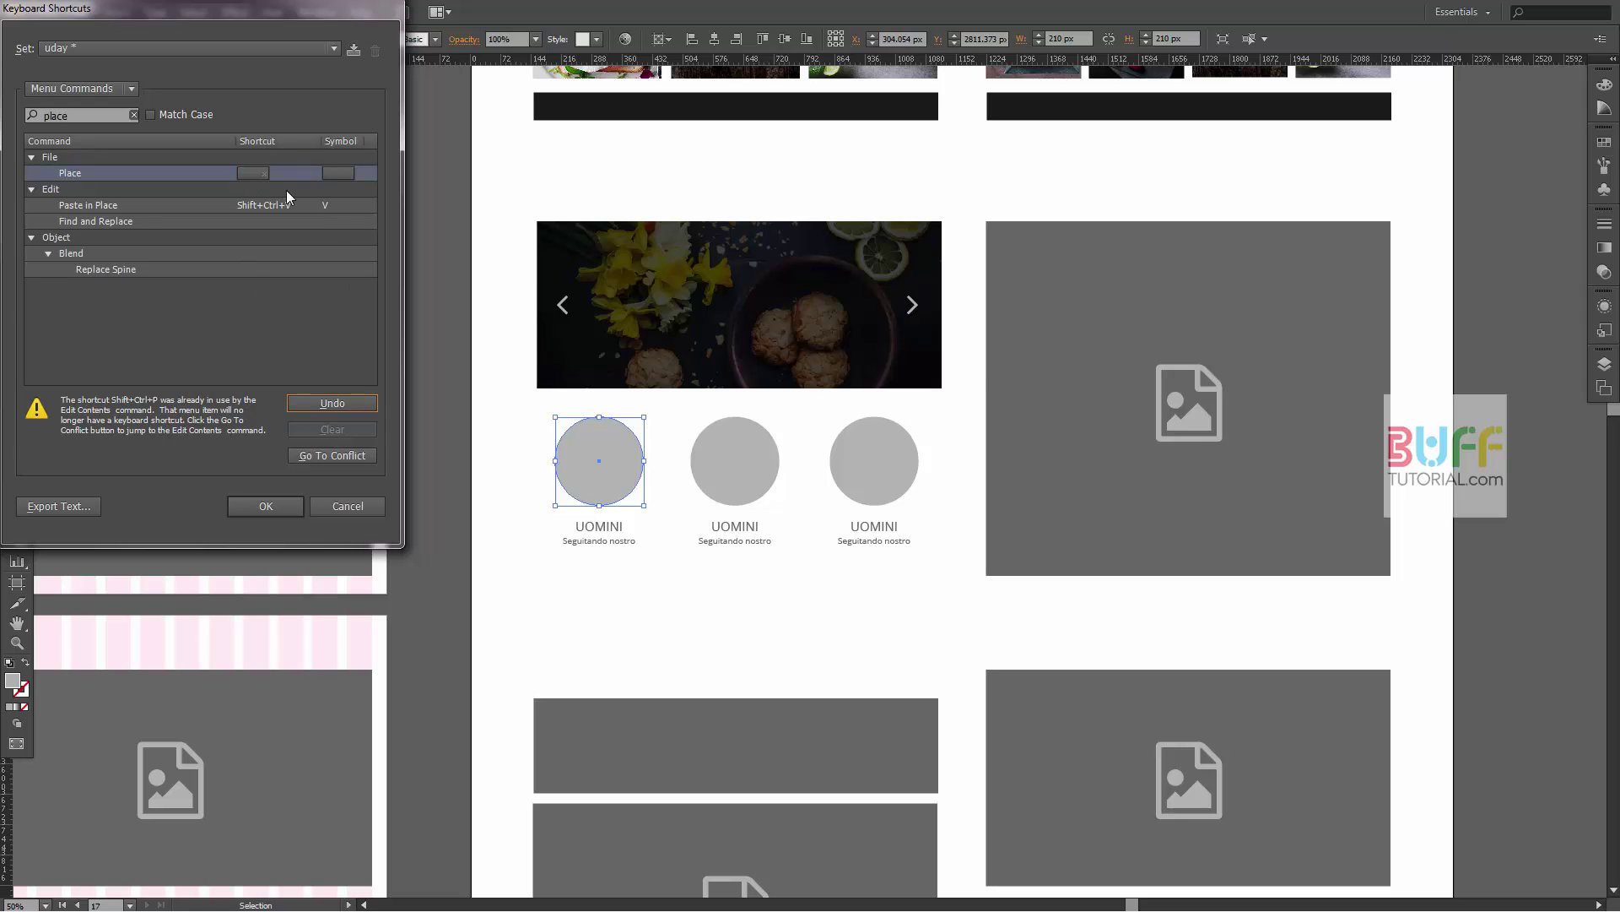
pyautogui.click(248, 174)
pyautogui.press('p')
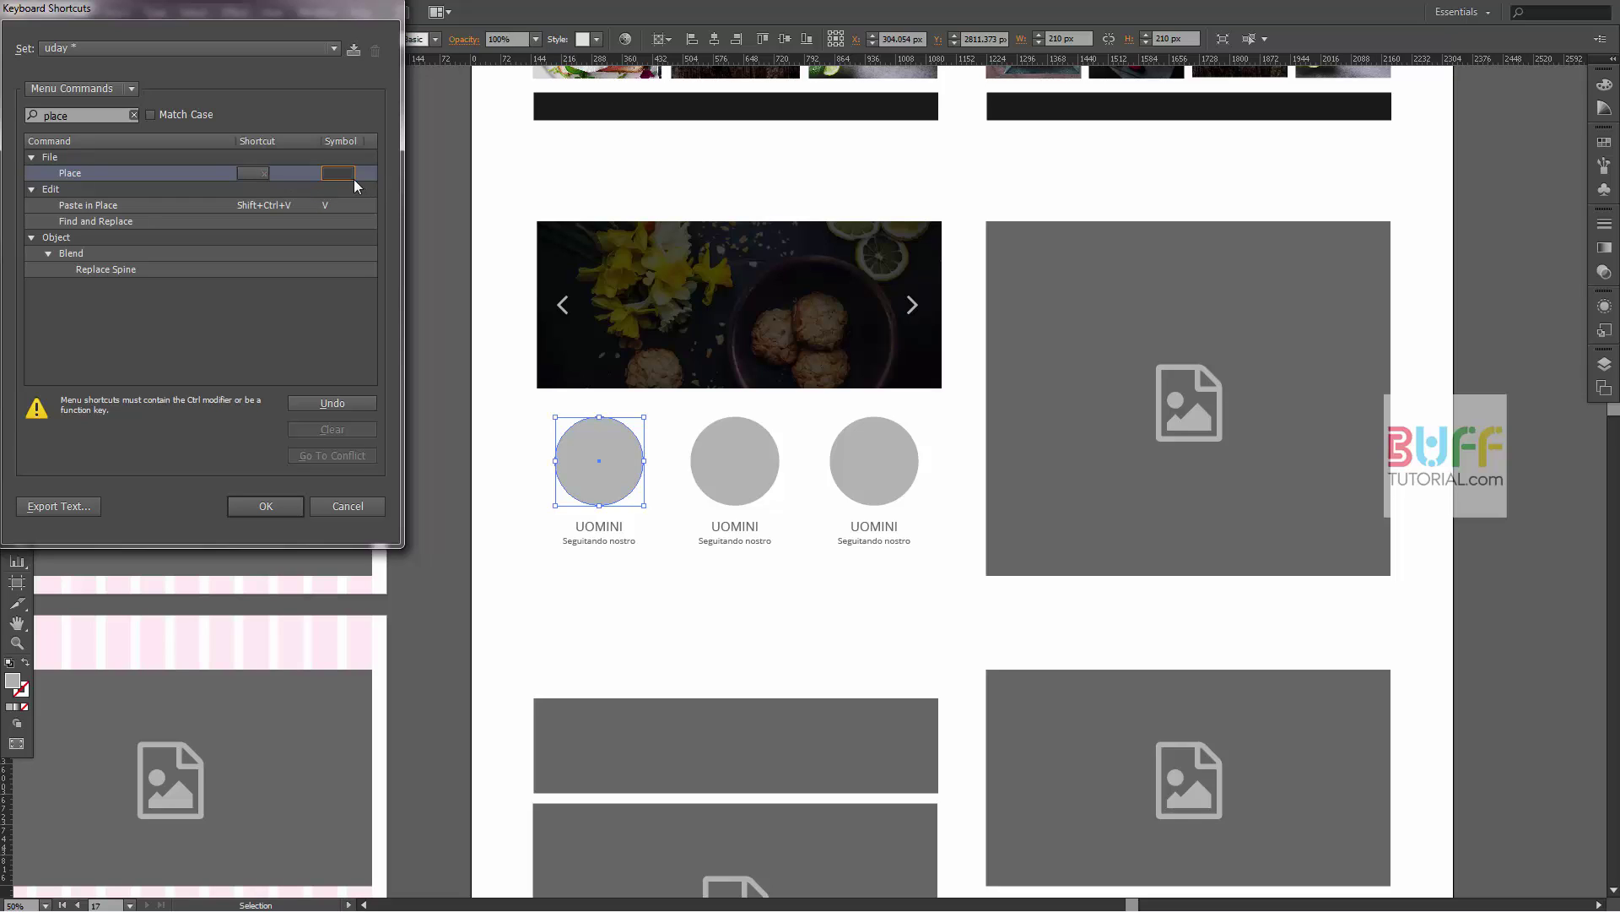
pyautogui.click(242, 173)
pyautogui.hotkey('alt', 'shift', 'ctrl', 'd')
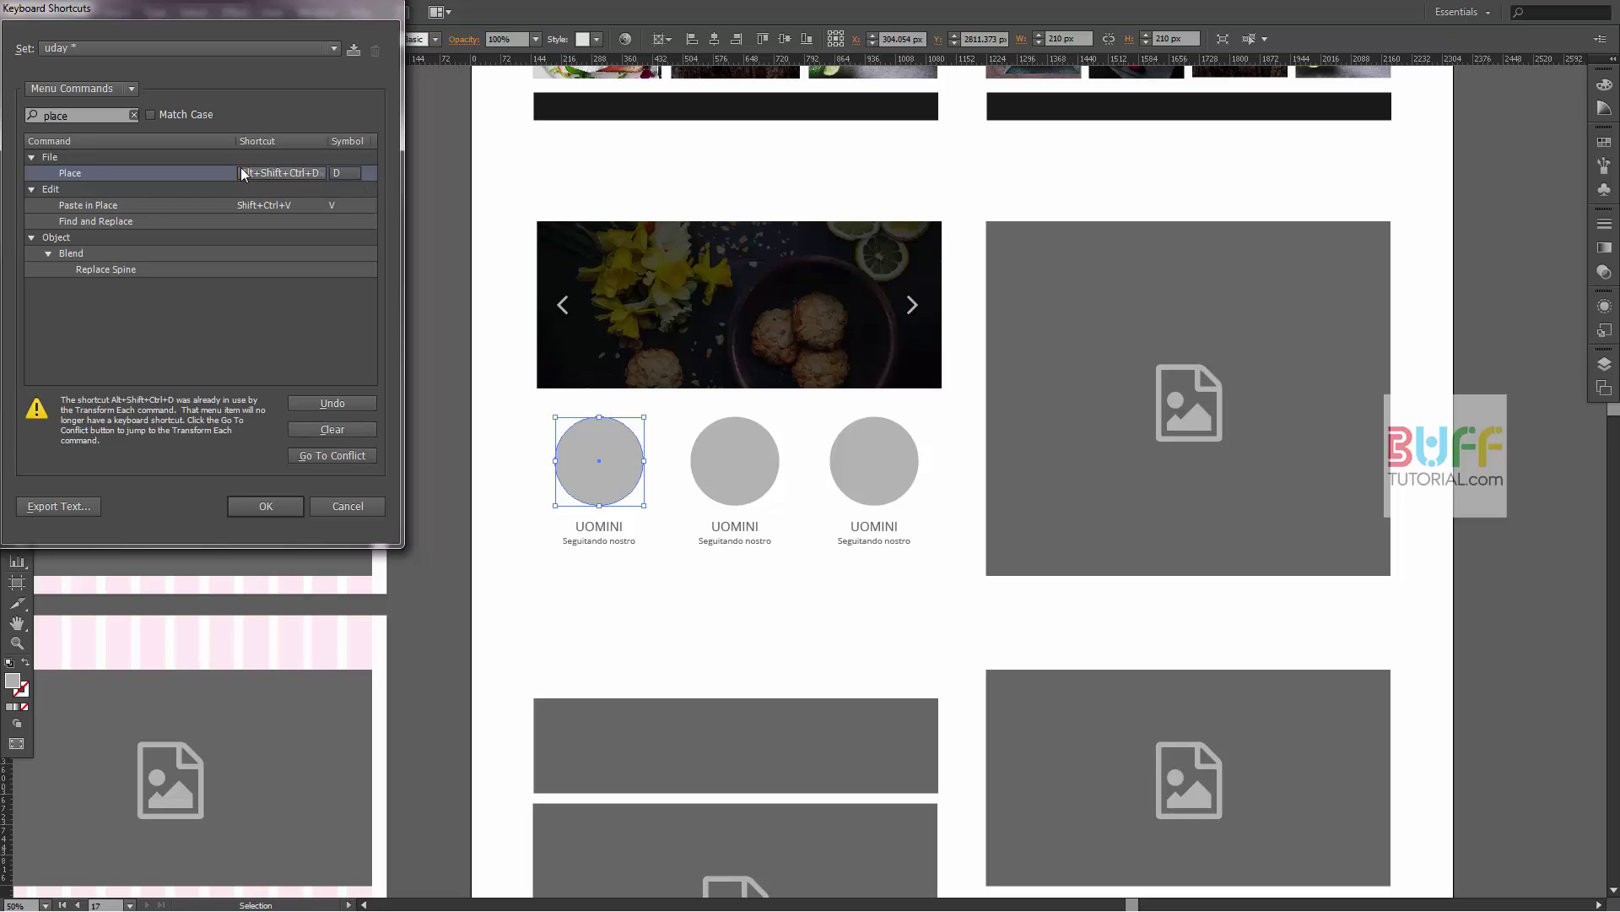
# - Assign Alt+Shift+Ctrl+Q to Place and save it, overwriting the custom shortcut set
pyautogui.click(263, 506)
pyautogui.click(314, 301)
pyautogui.hotkey('alt', 'shift', 'ctrl', 'q')
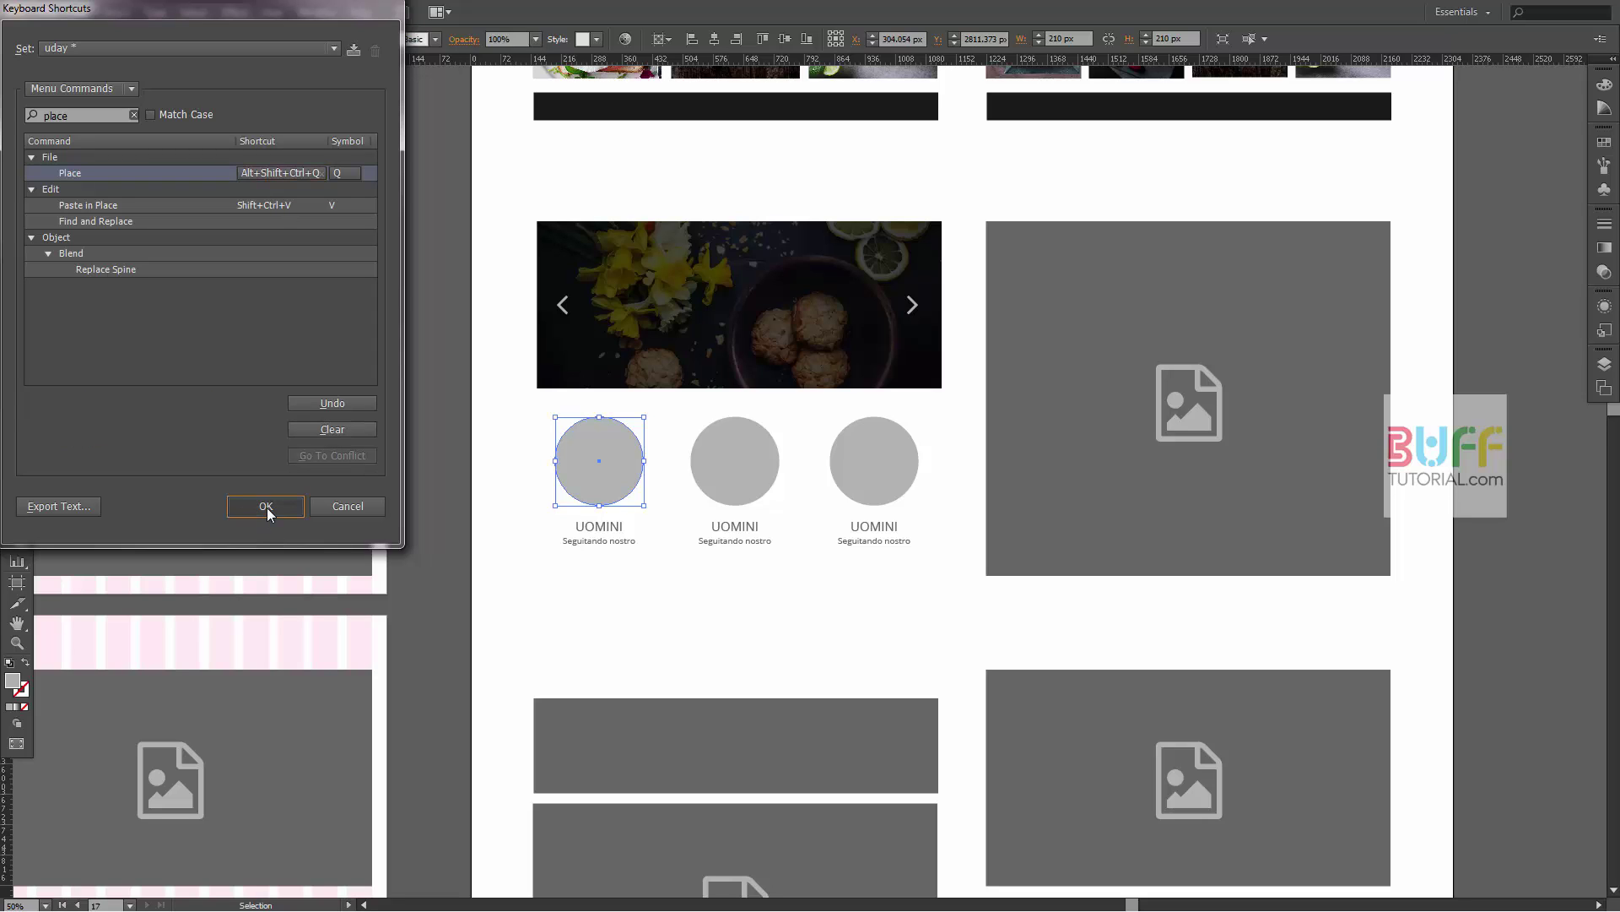
pyautogui.click(276, 506)
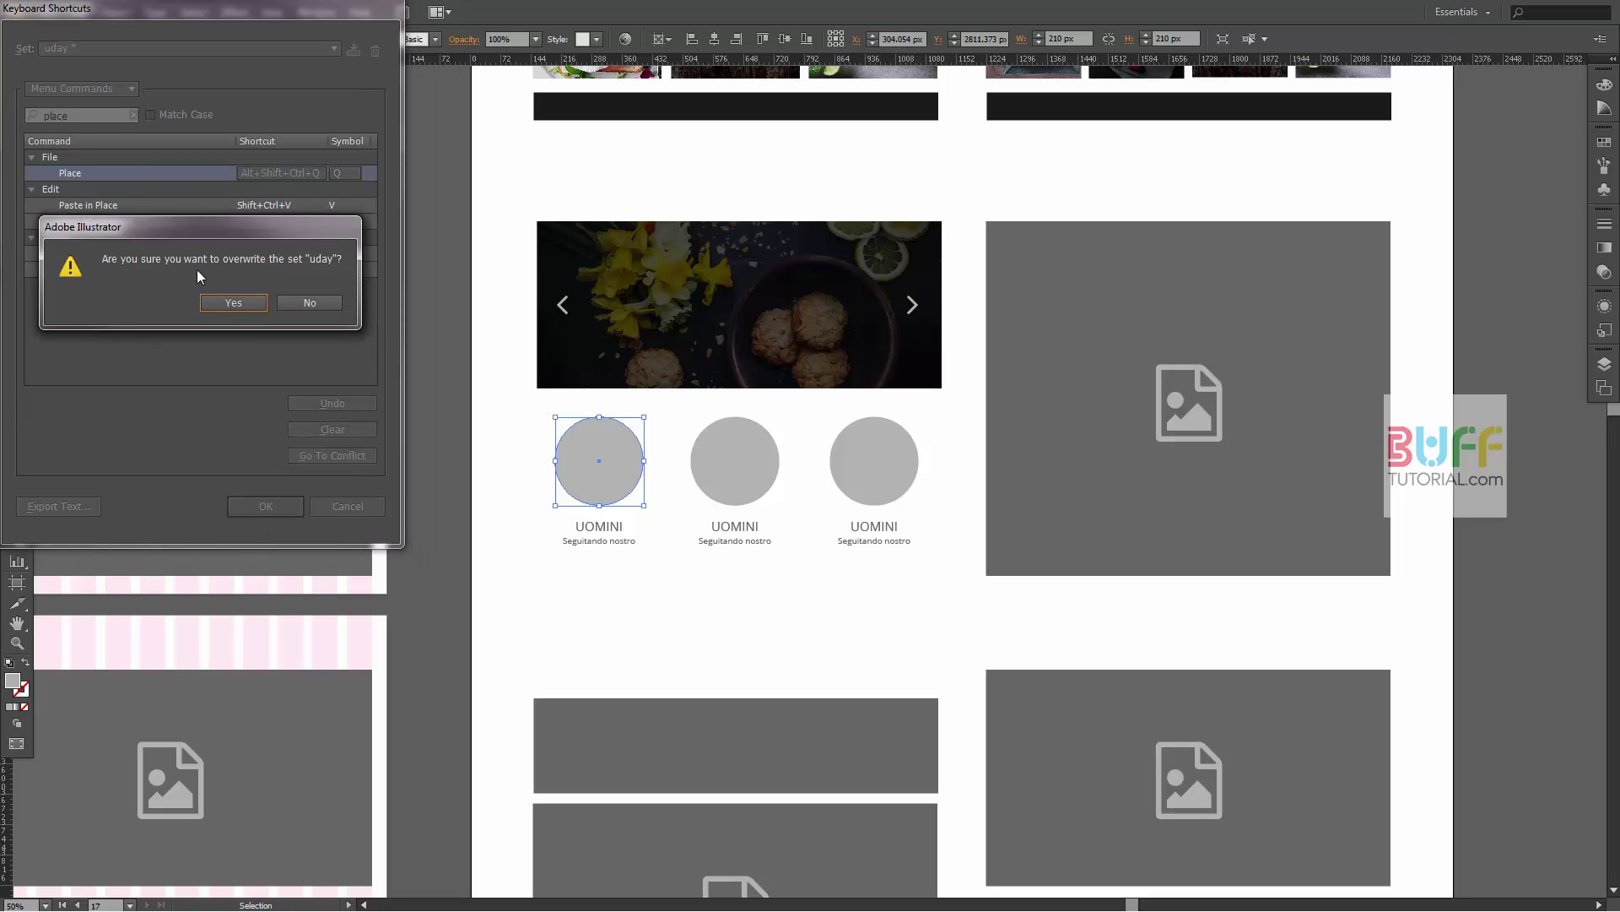
pyautogui.click(227, 302)
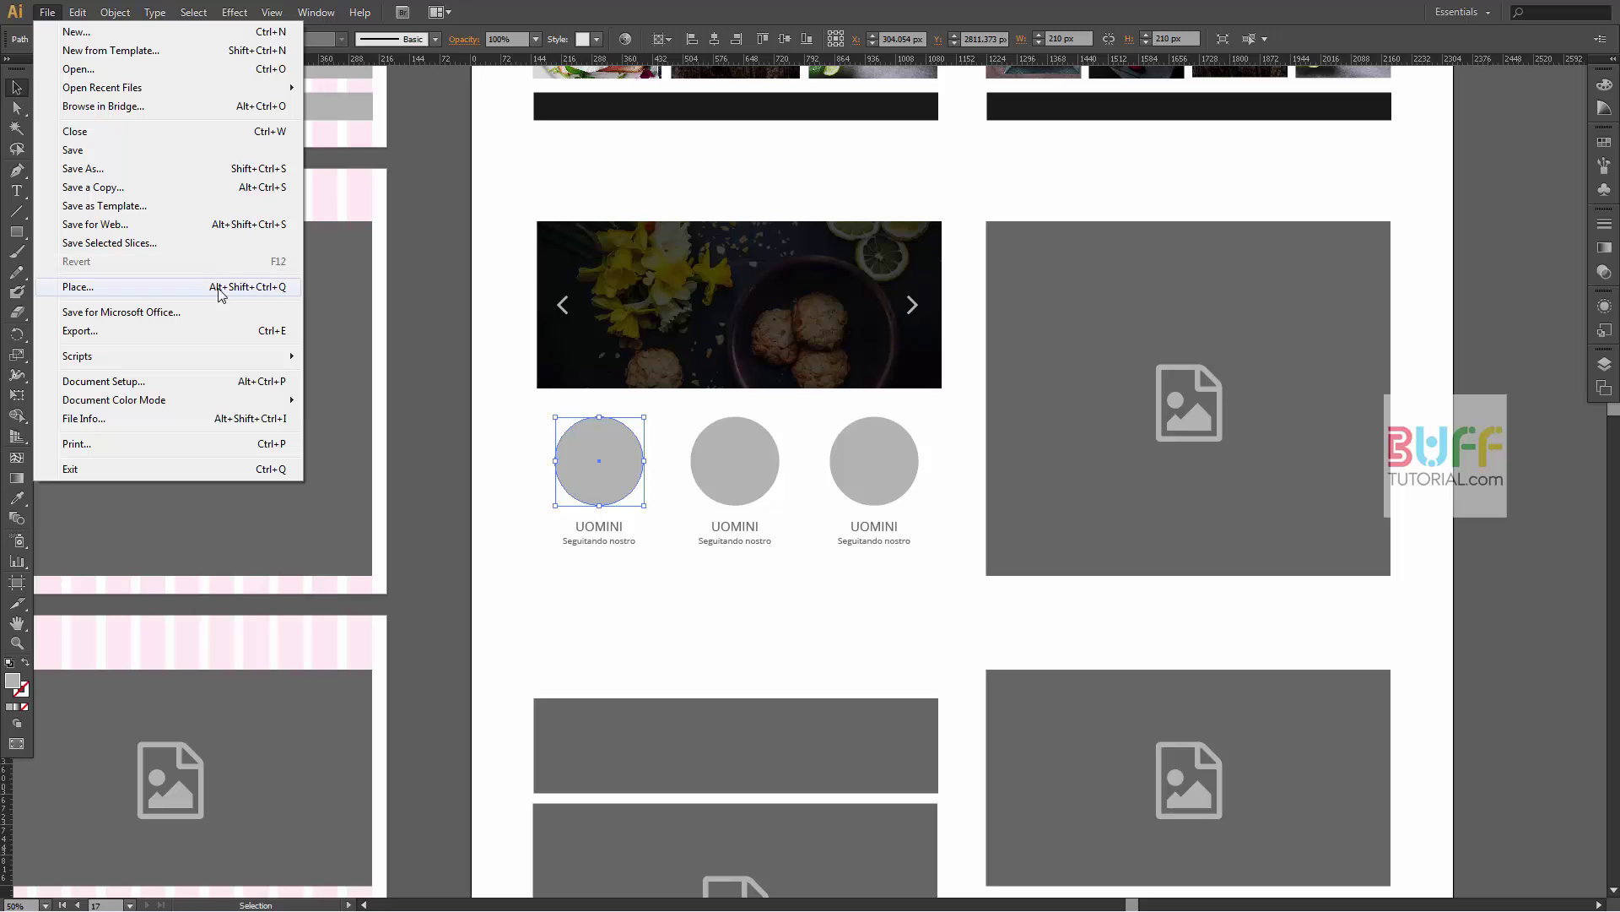
# - Place the gallery3 egg photo, scale it over the first circle and clip it
pyautogui.press('Escape')
pyautogui.hotkey('ctrl', 'alt', 'shift', 'q')
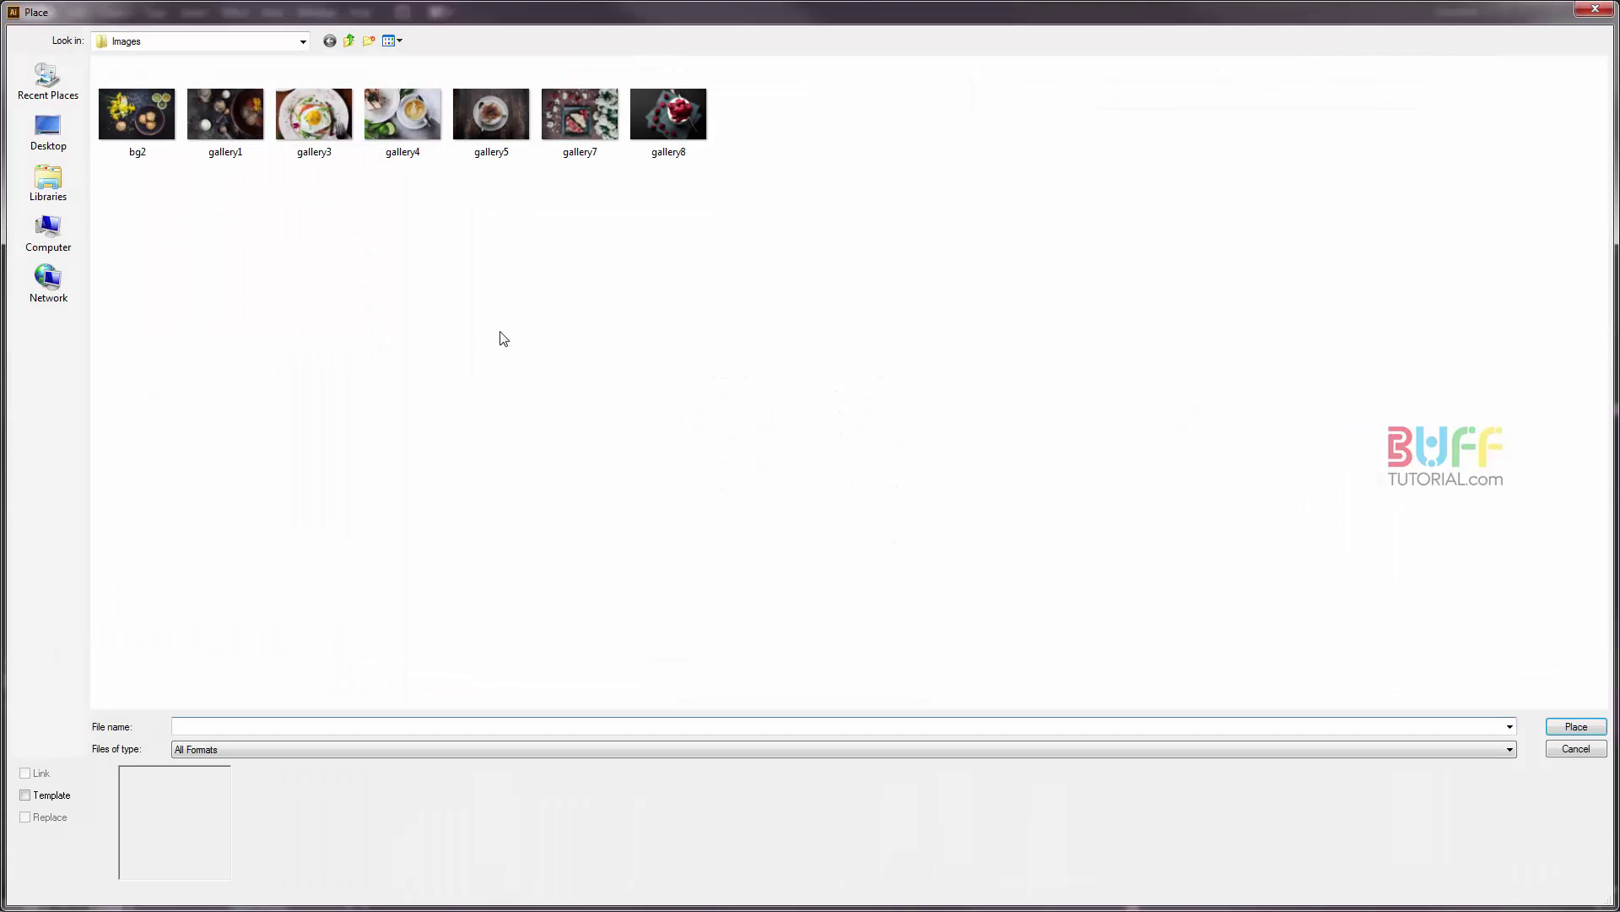
pyautogui.doubleClick(314, 118)
pyautogui.moveTo(1015, 377); pyautogui.dragTo(784, 346)
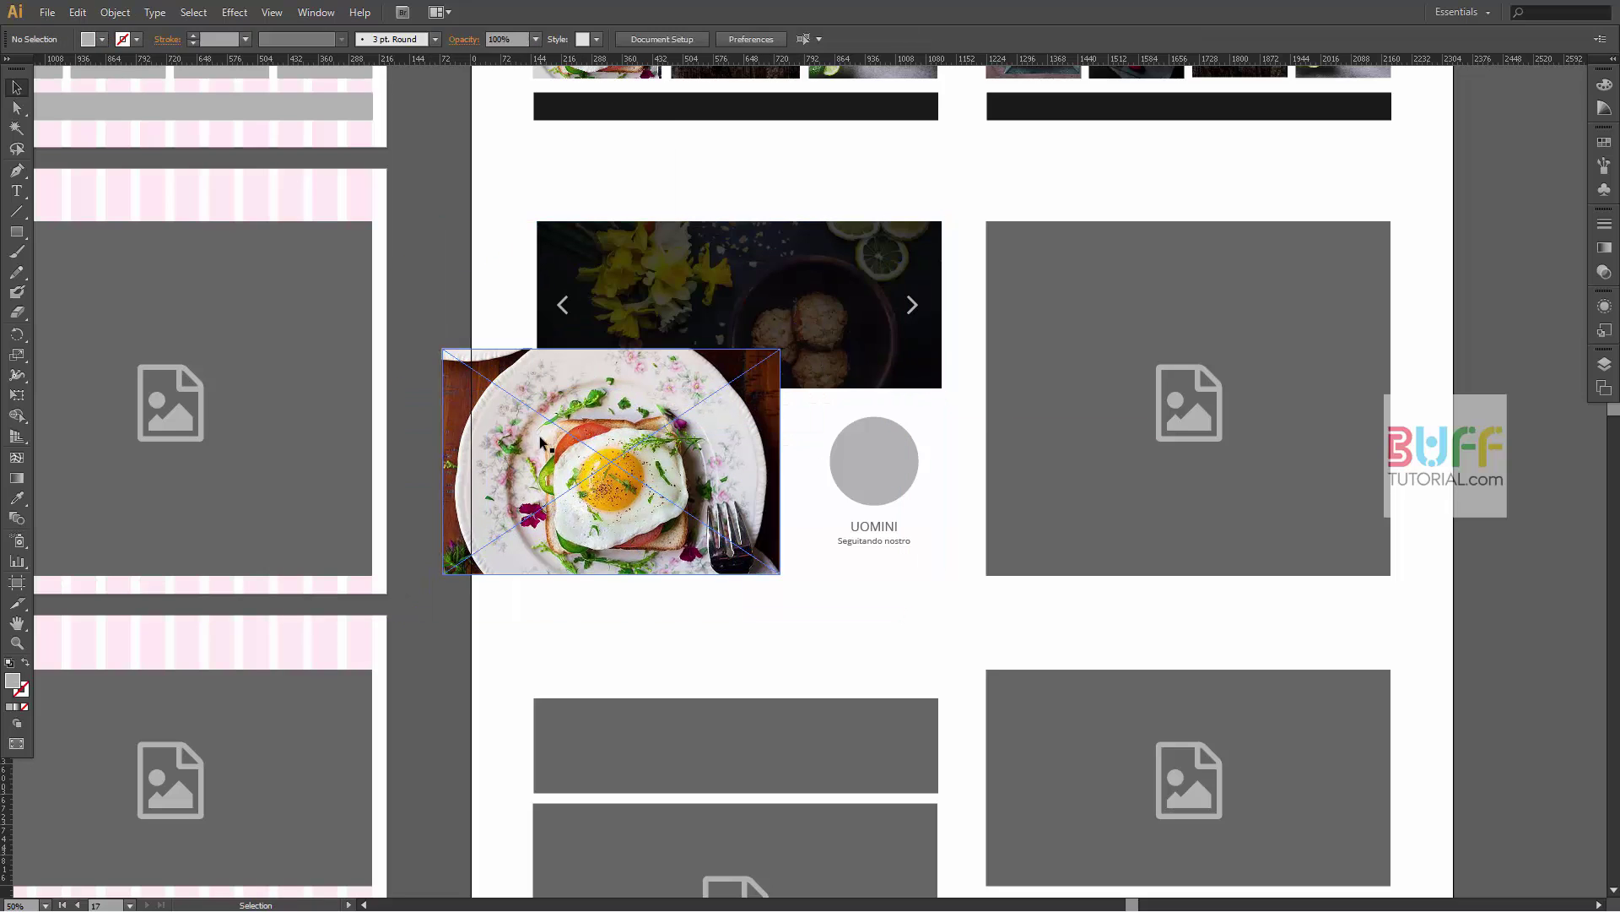
pyautogui.moveTo(780, 350); pyautogui.dragTo(677, 417)
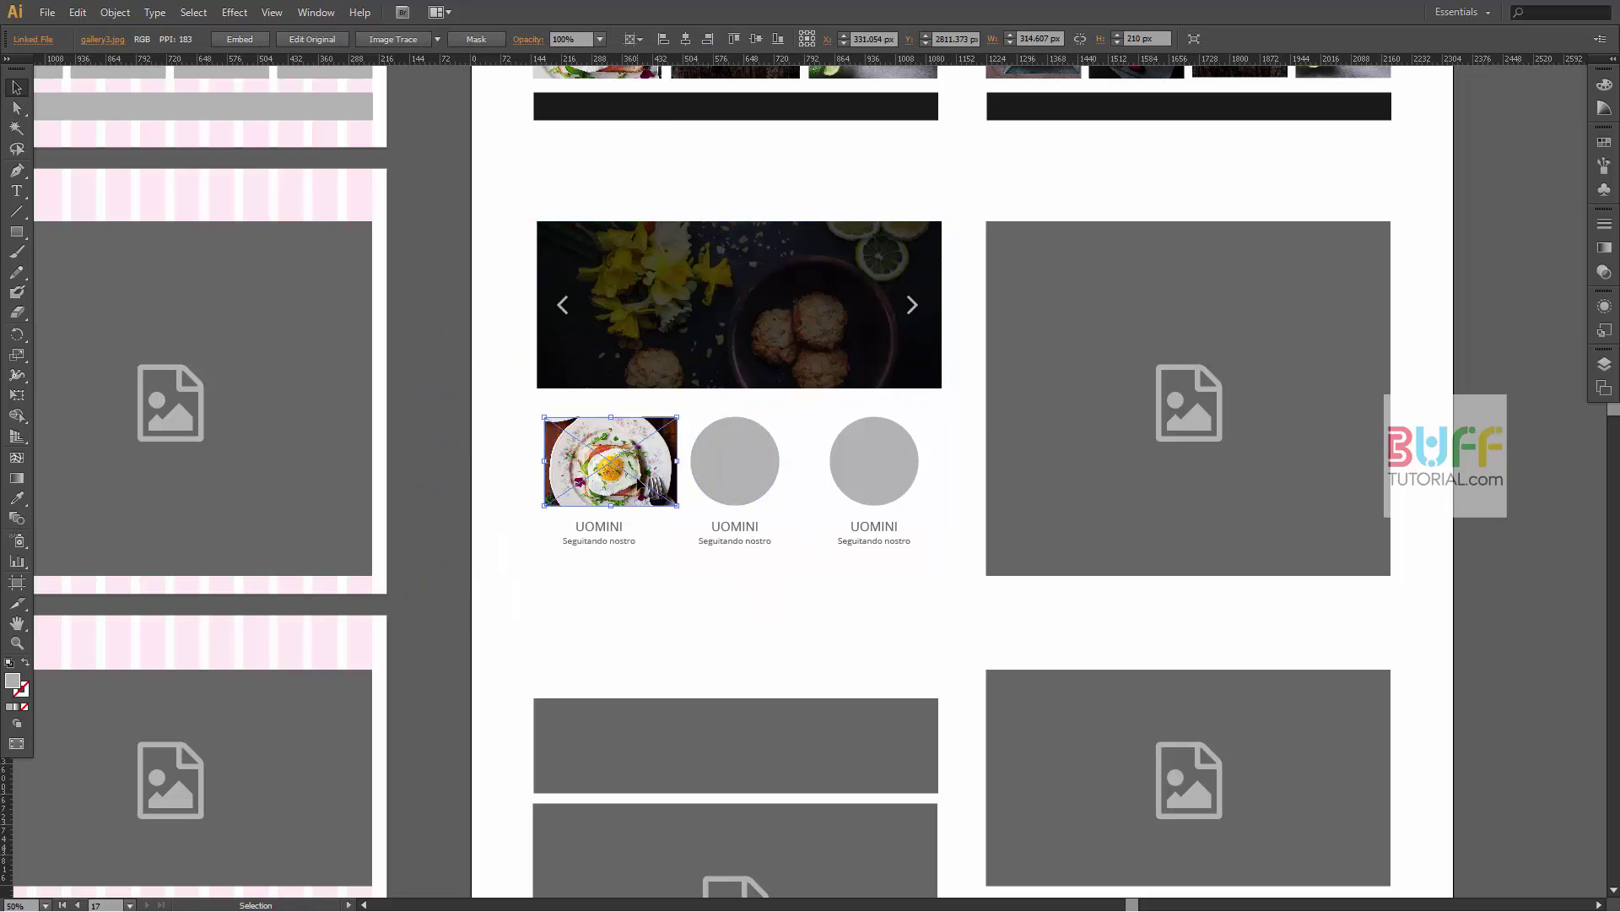
pyautogui.moveTo(618, 464); pyautogui.dragTo(637, 495)
pyautogui.moveTo(663, 420); pyautogui.dragTo(672, 414)
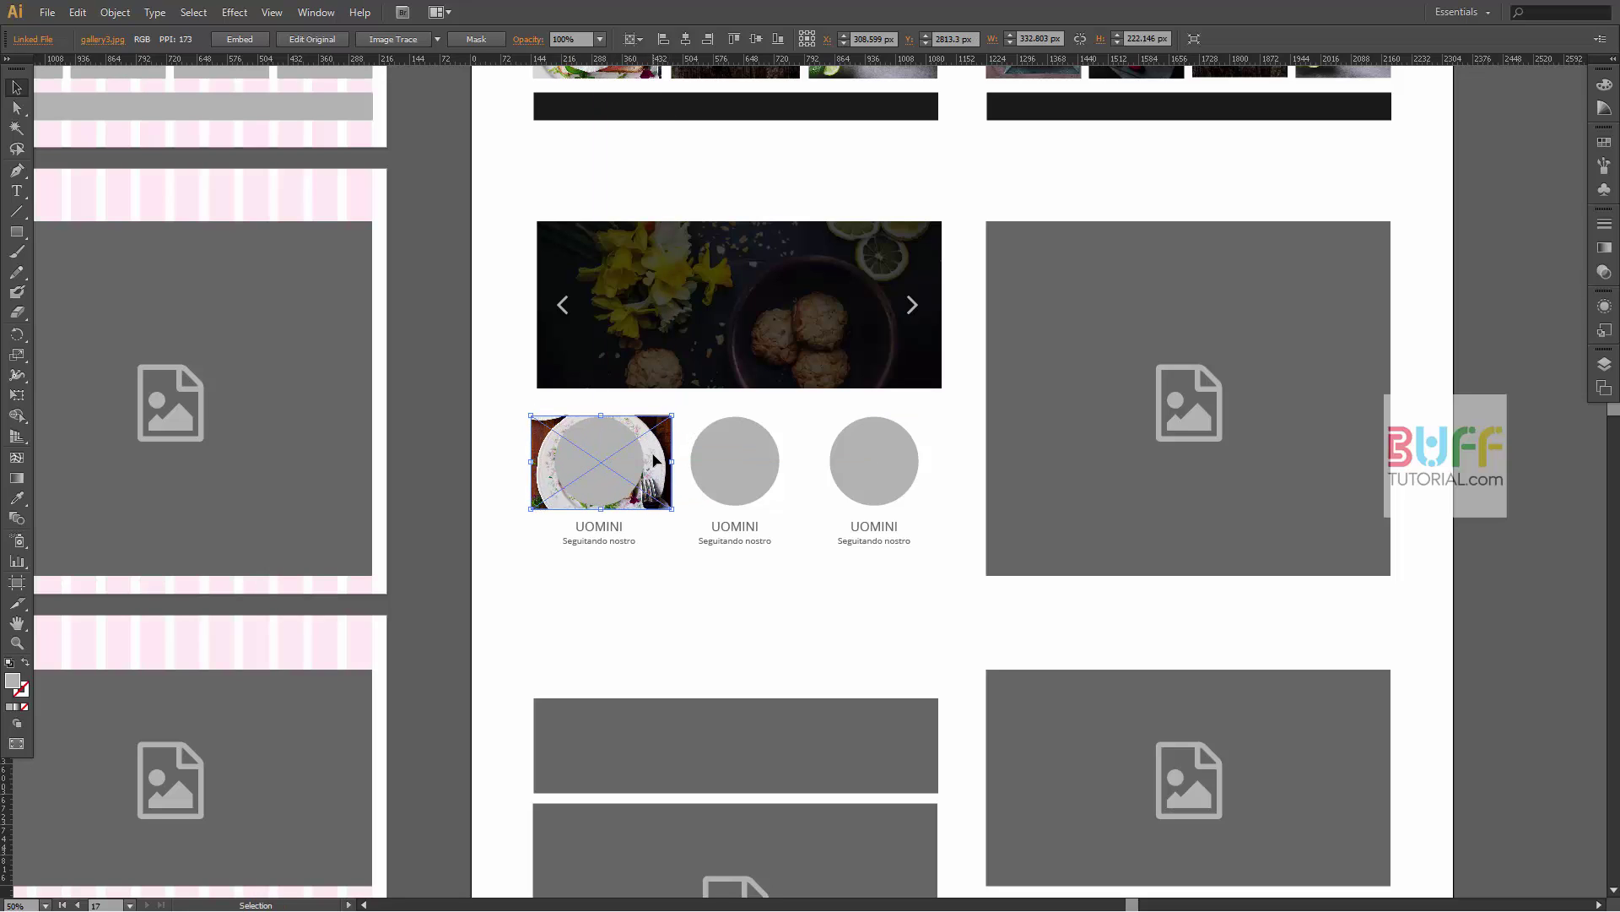
pyautogui.keyDown('shift'); pyautogui.click(606, 476); pyautogui.keyUp('shift')
pyautogui.hotkey('ctrl', '7')
# - Place the gallery4 latte photo over the middle circle and clip it to the circle
pyautogui.click(748, 484)
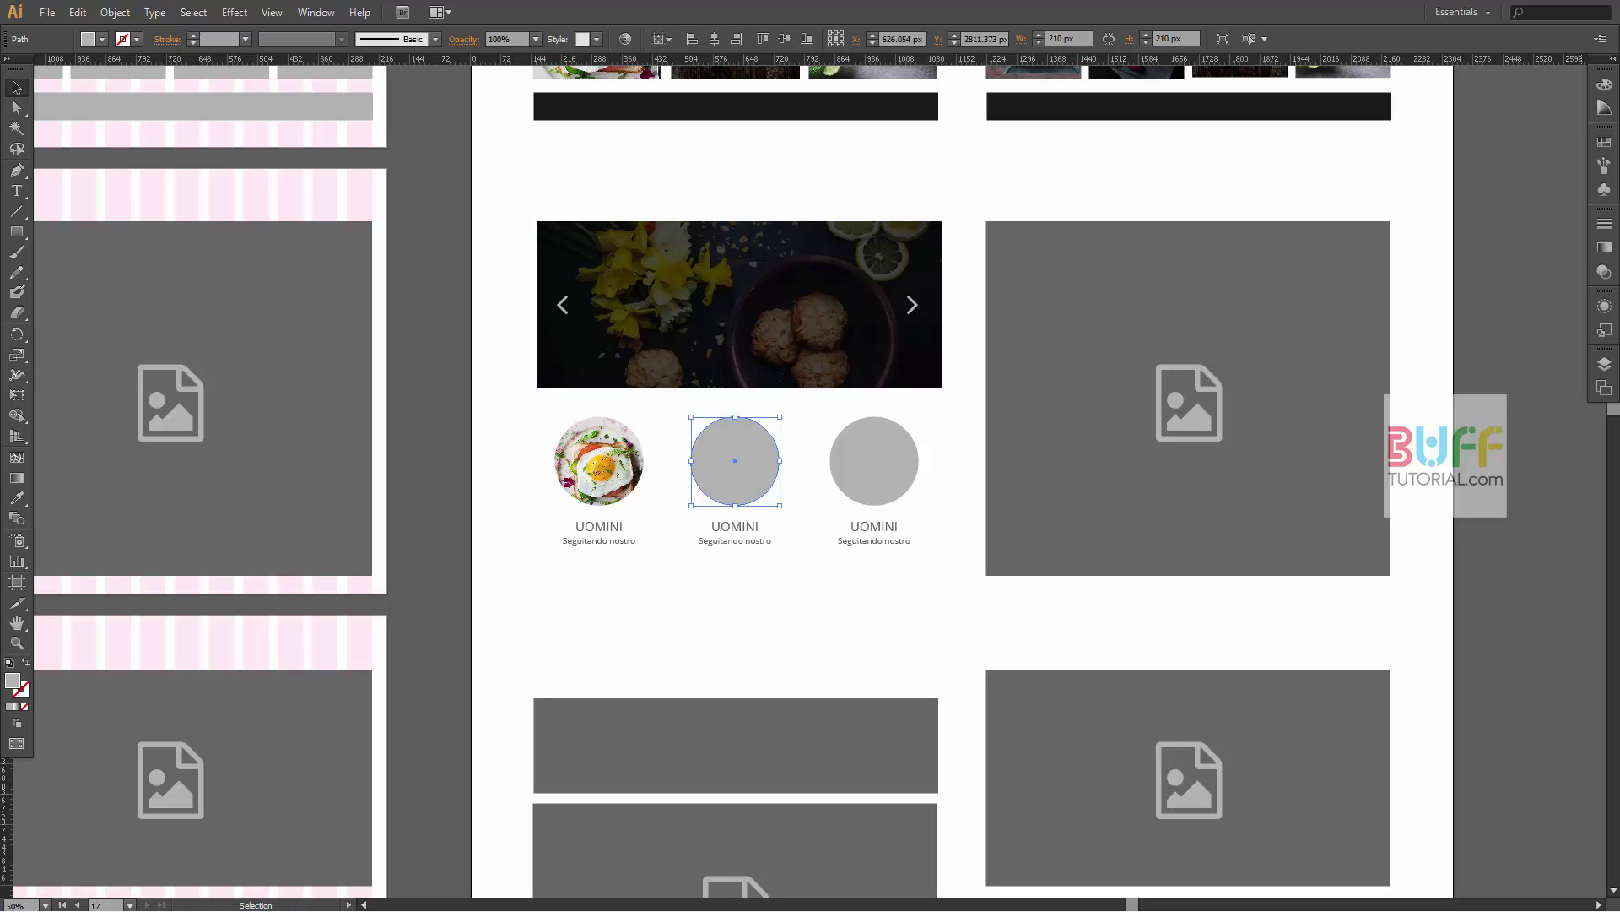
pyautogui.hotkey('ctrl', 'shift', 'a')
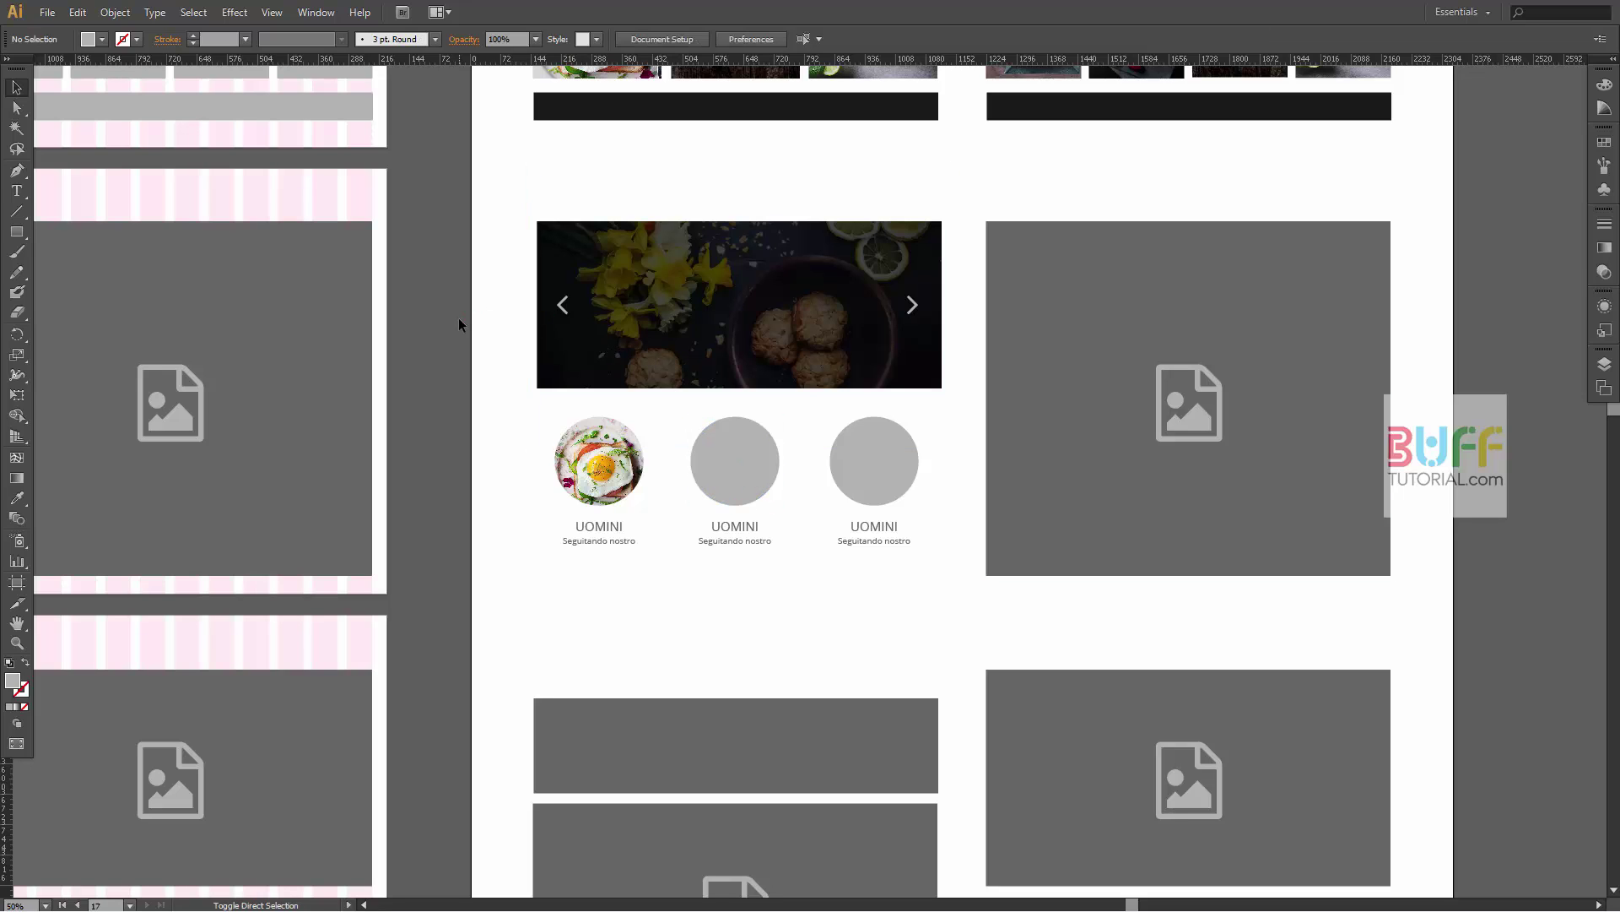
pyautogui.hotkey('ctrl', 'shift', 'p')
pyautogui.click(405, 118)
pyautogui.click(1570, 727)
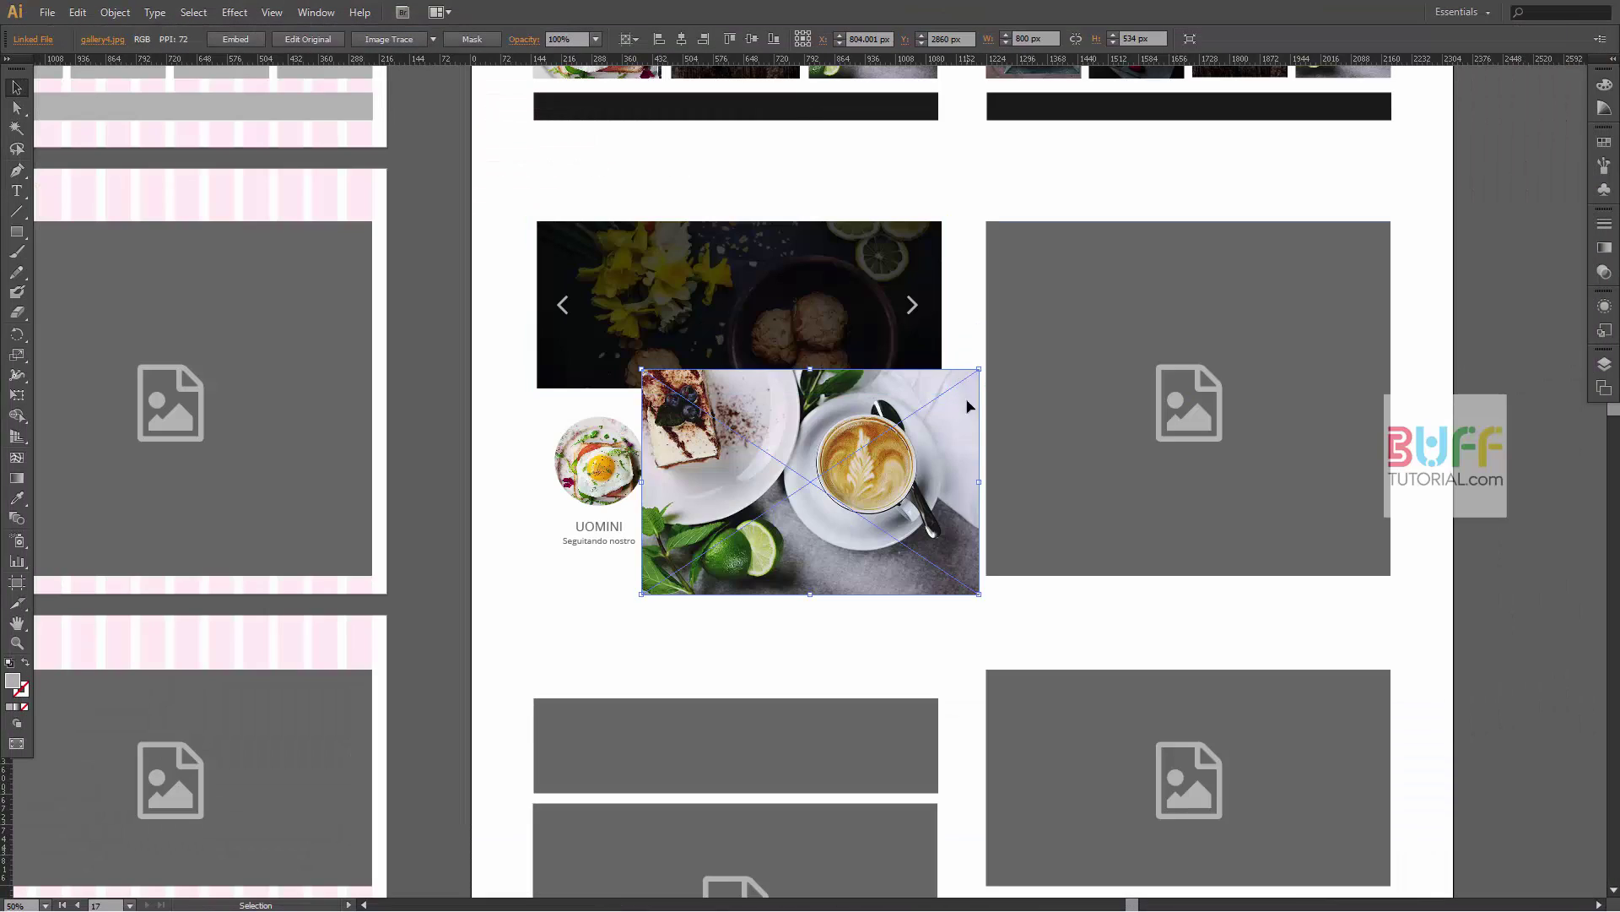
pyautogui.moveTo(979, 368)
pyautogui.mouseDown()
pyautogui.moveTo(810, 481)
pyautogui.moveTo(809, 414)
pyautogui.moveTo(785, 417)
pyautogui.mouseUp()
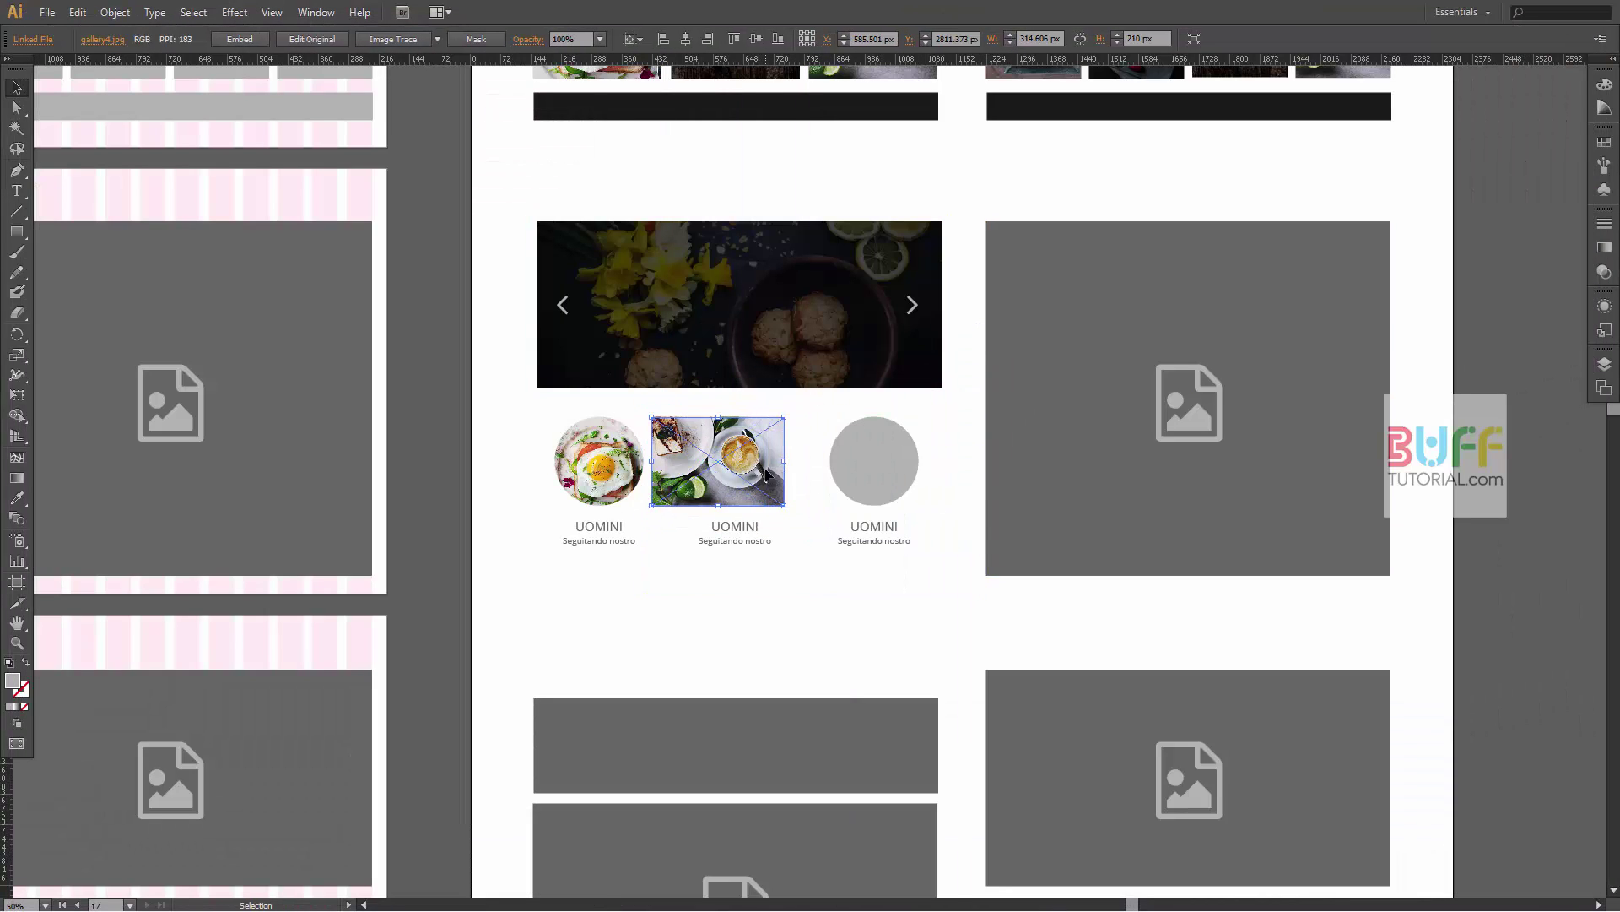
pyautogui.hotkey('ctrl', 'f')
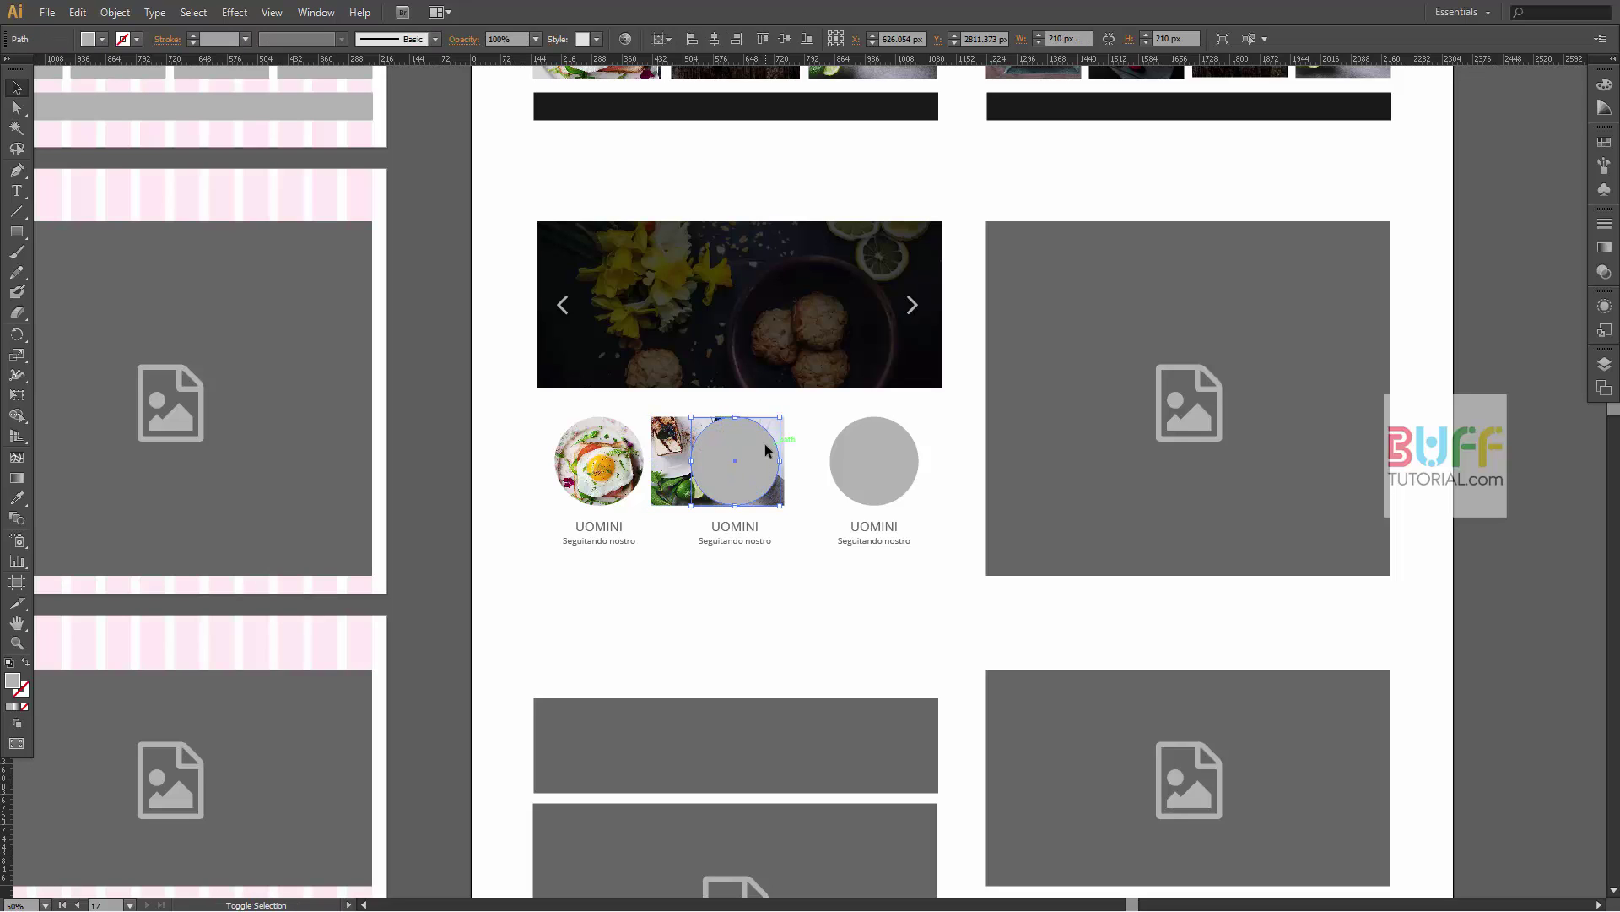
pyautogui.keyDown('shift'); pyautogui.click(673, 456); pyautogui.keyUp('shift')
pyautogui.hotkey('ctrl', '7')
pyautogui.press('v')
pyautogui.click(886, 481)
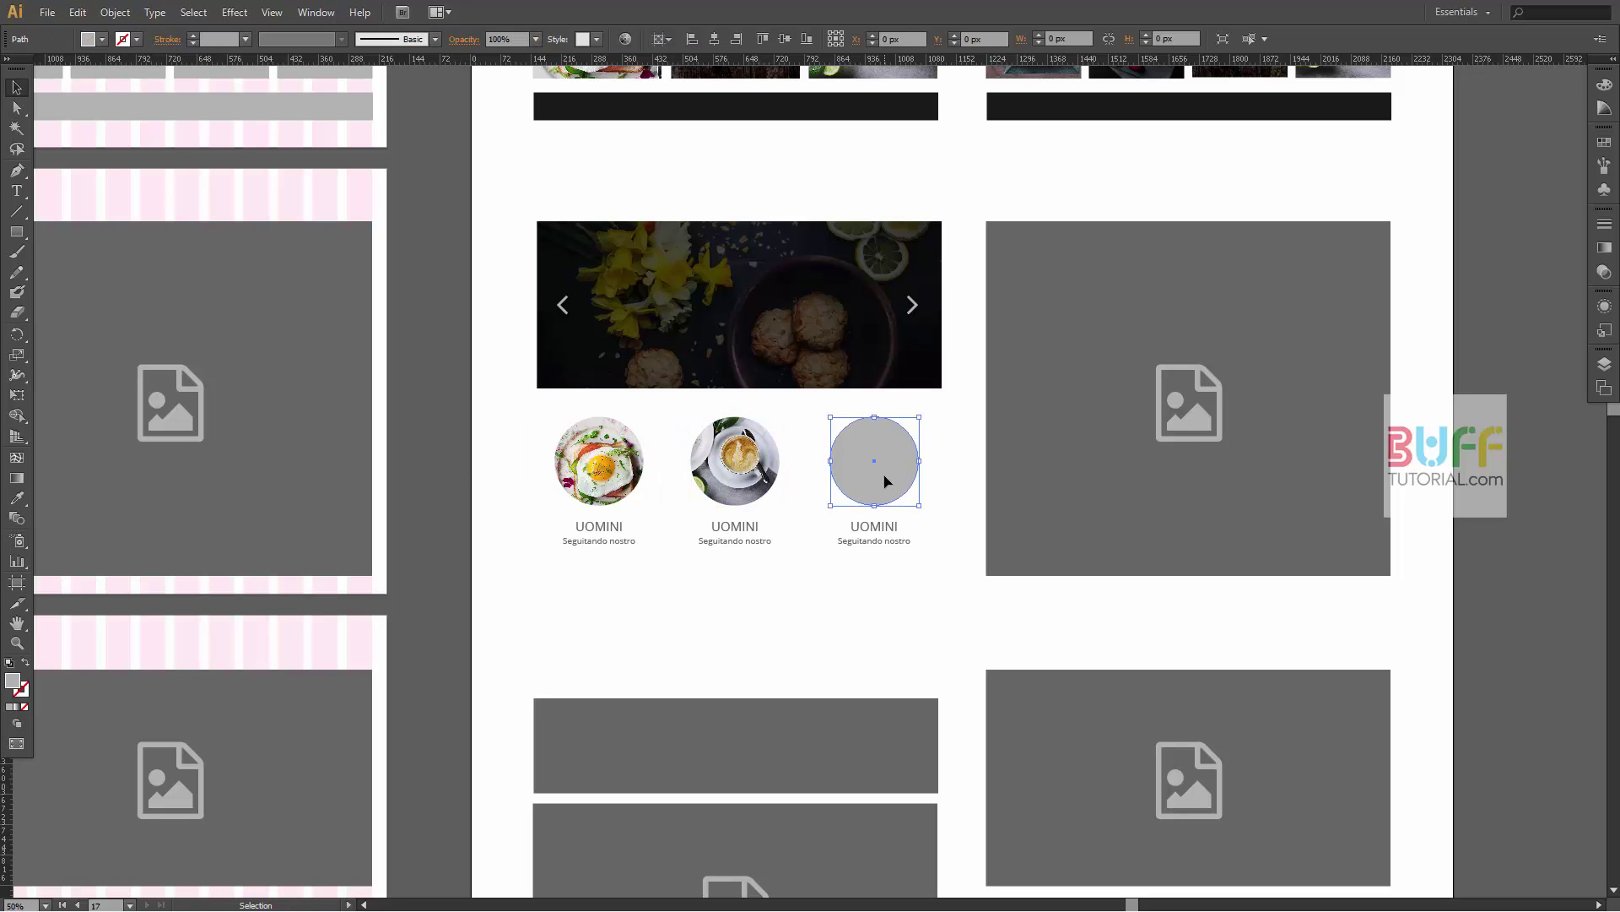
# - Place the gallery5 coffee photo behind the right circle and clip it
pyautogui.hotkey('ctrl', 'shift', 'p')
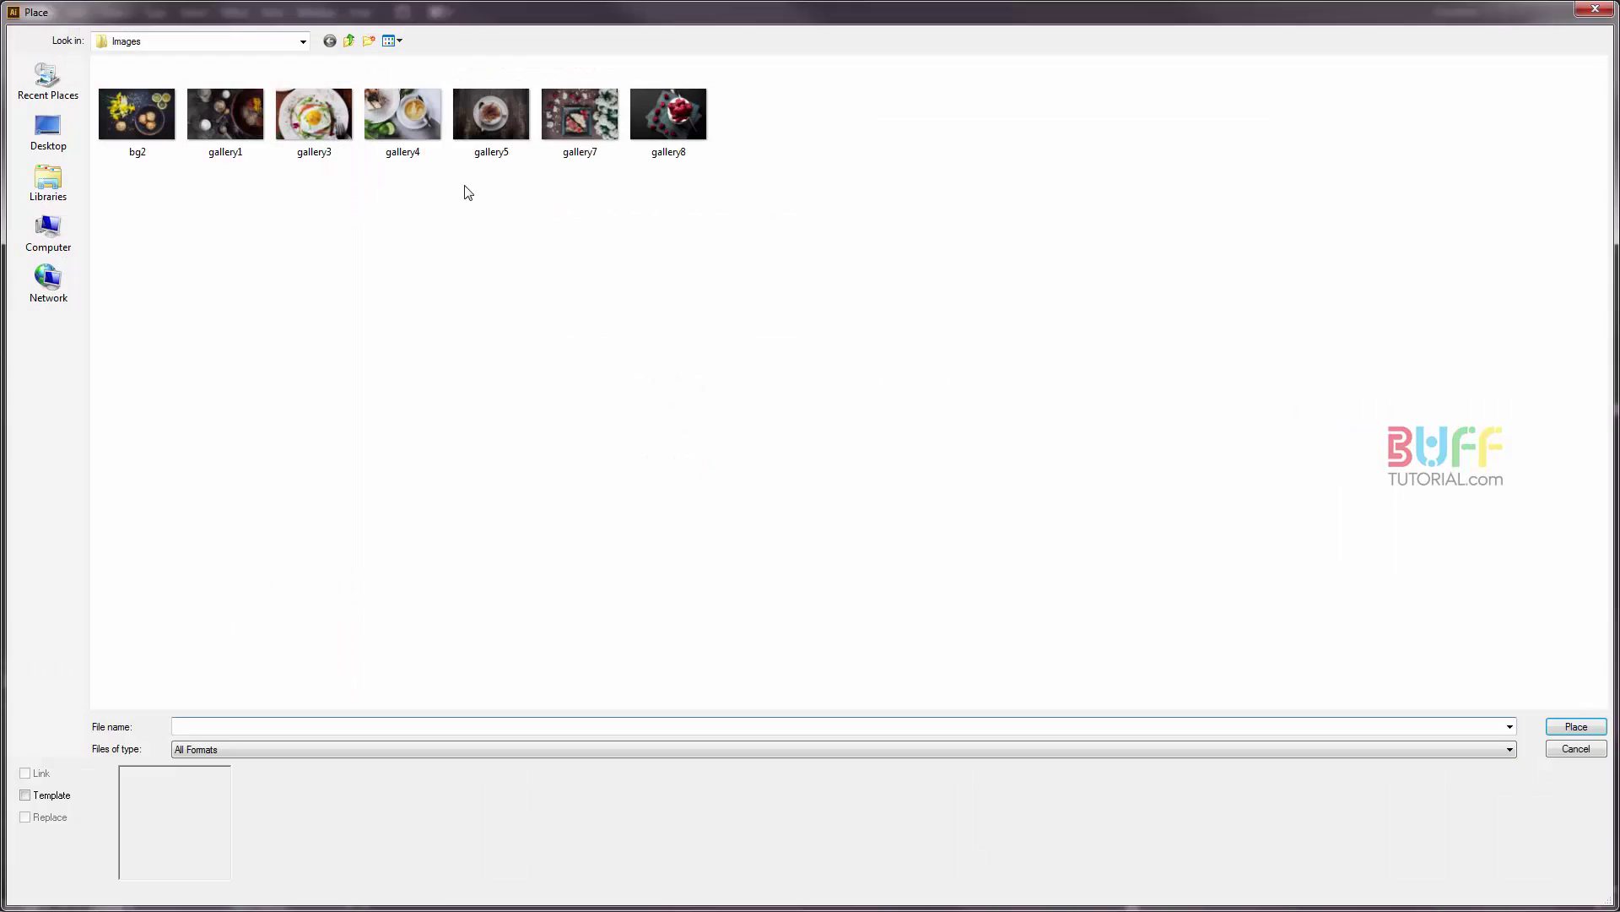
pyautogui.doubleClick(492, 116)
pyautogui.click(642, 369)
pyautogui.moveTo(978, 370)
pyautogui.mouseDown()
pyautogui.moveTo(912, 492)
pyautogui.moveTo(946, 506)
pyautogui.mouseUp()
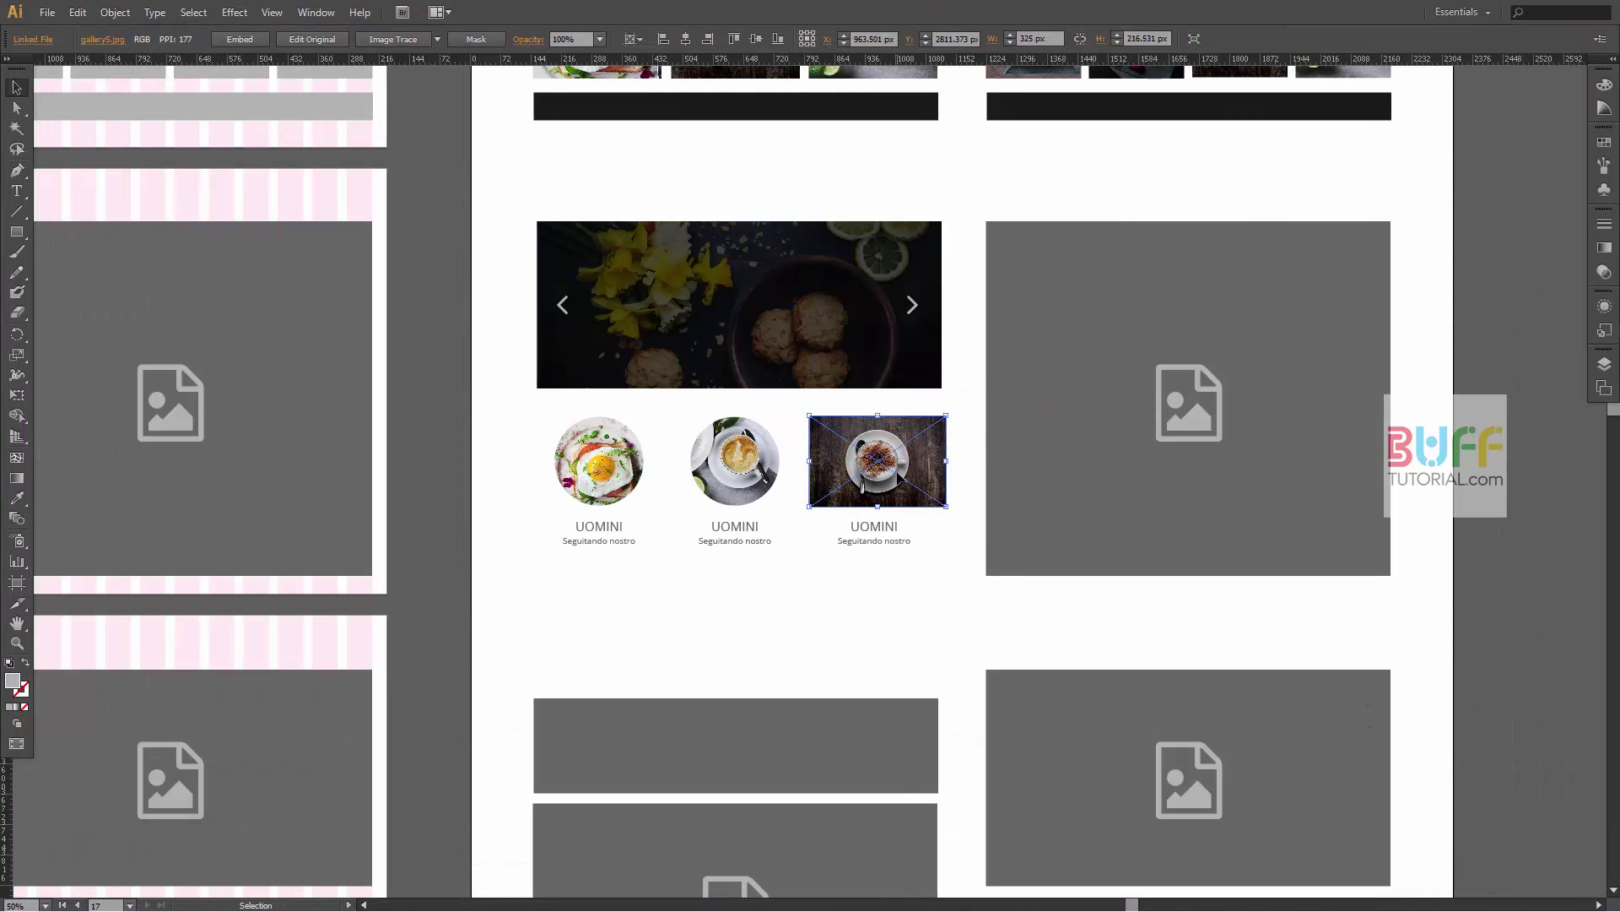
pyautogui.hotkey('ctrl', 'shift', '[')
pyautogui.keyDown('shift'); pyautogui.click(892, 460); pyautogui.keyUp('shift')
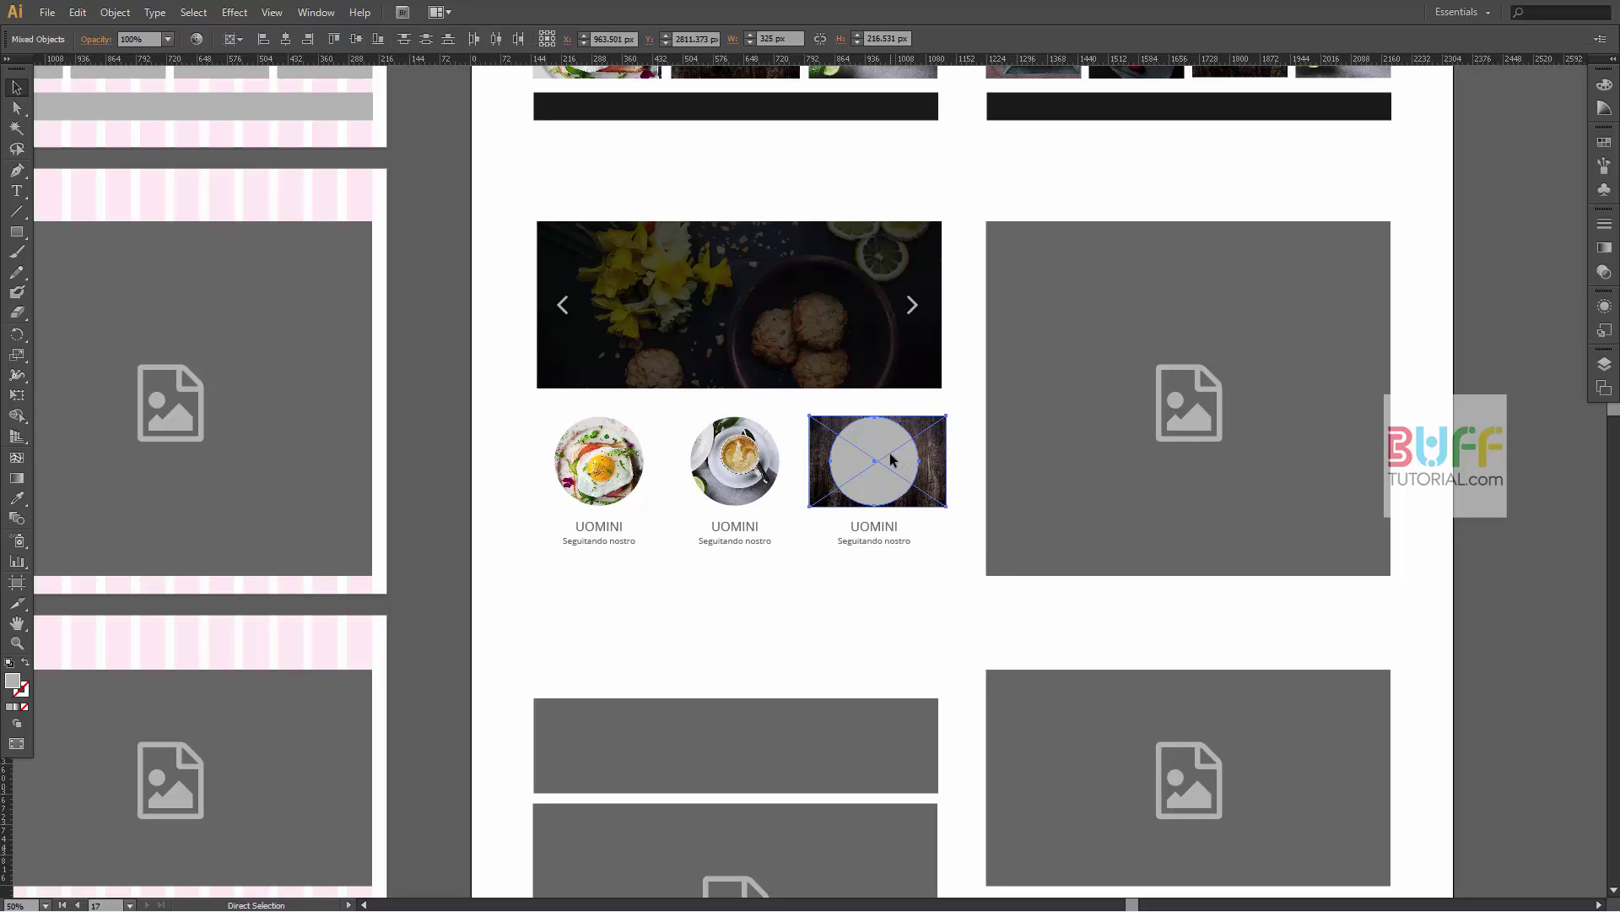
pyautogui.hotkey('ctrl', '7')
pyautogui.hscroll(2, 1349, 413)
pyautogui.click(1349, 413)
# - Place the gallery1 spice photo and scale it to cover the large grey placeholder
pyautogui.scroll(1, 1271, 380)
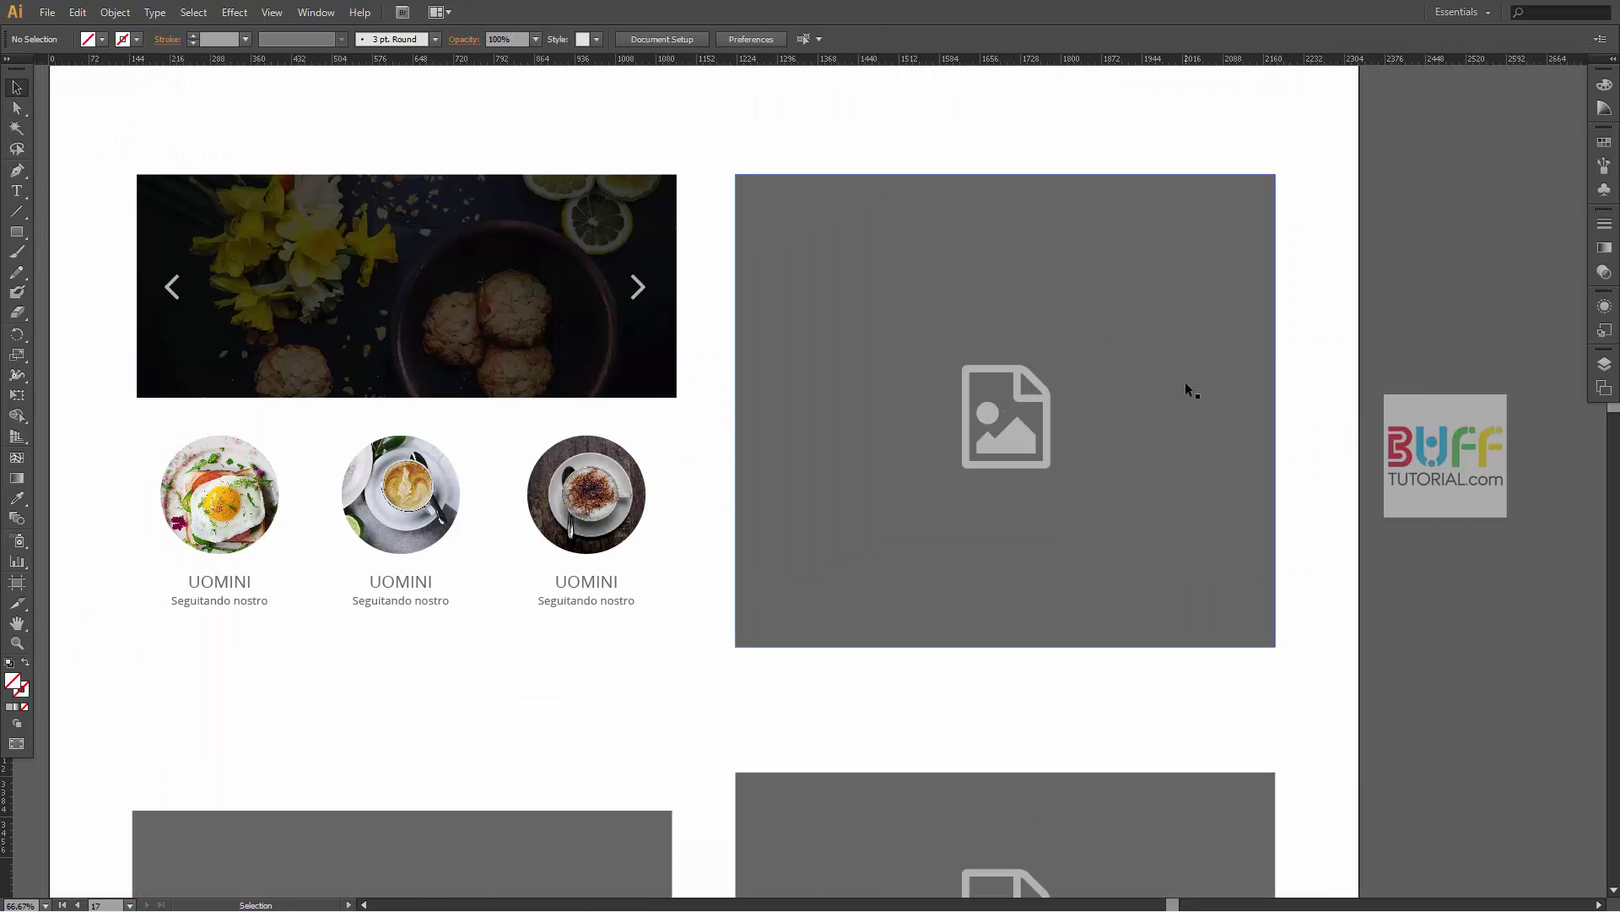
pyautogui.click(1185, 390)
pyautogui.hotkey('ctrl', 'shift', 'p')
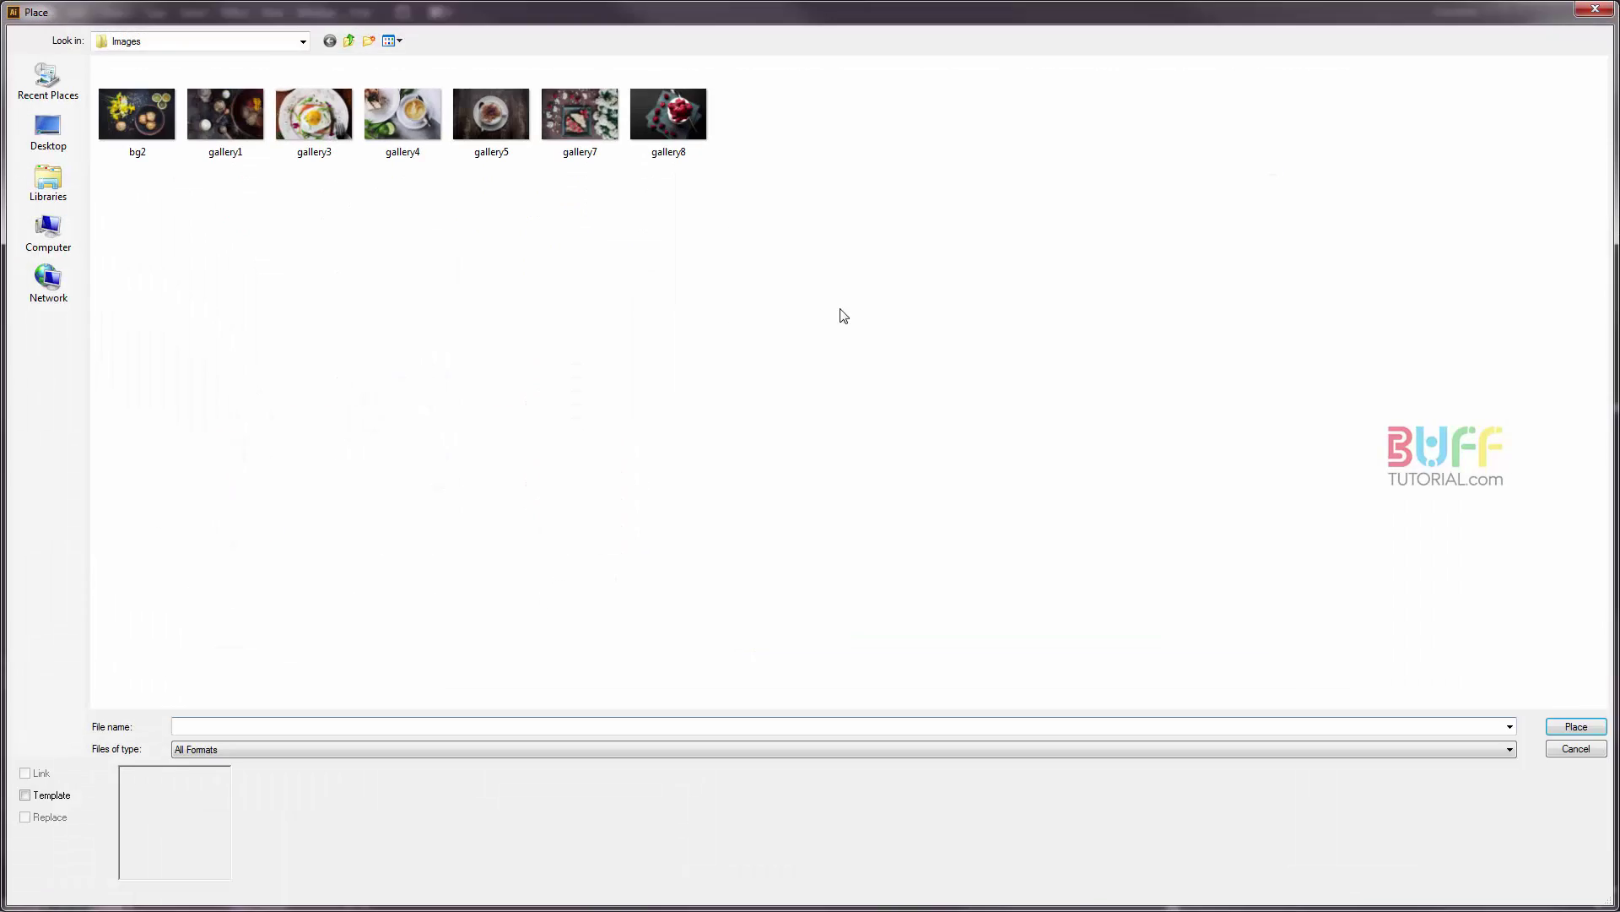
pyautogui.doubleClick(225, 113)
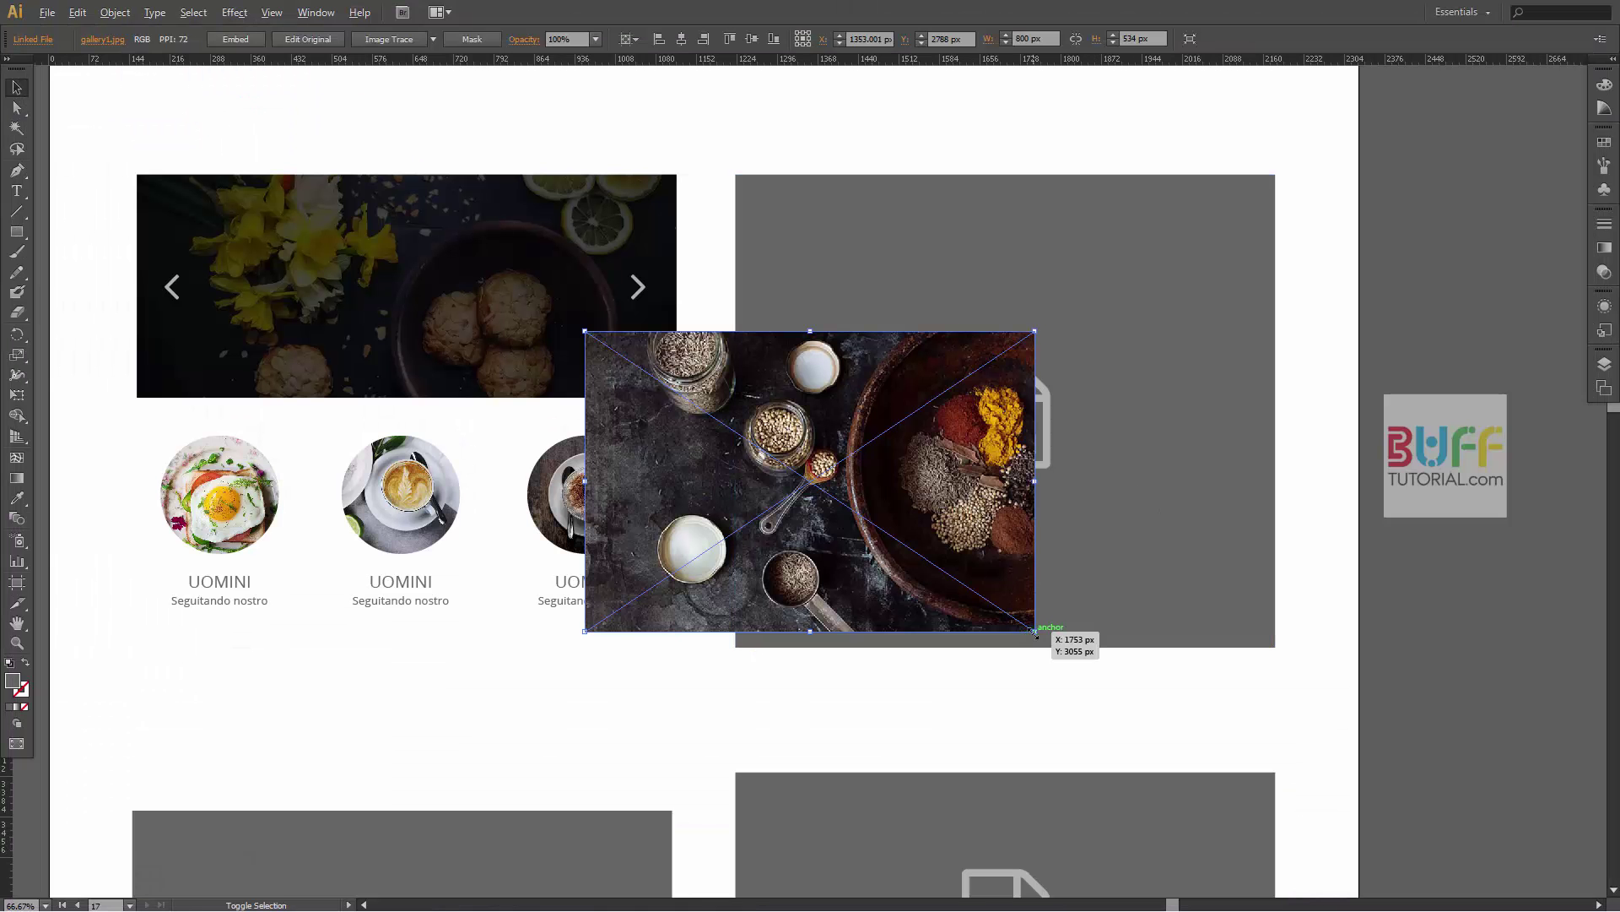
pyautogui.moveTo(1035, 630); pyautogui.dragTo(1359, 663)
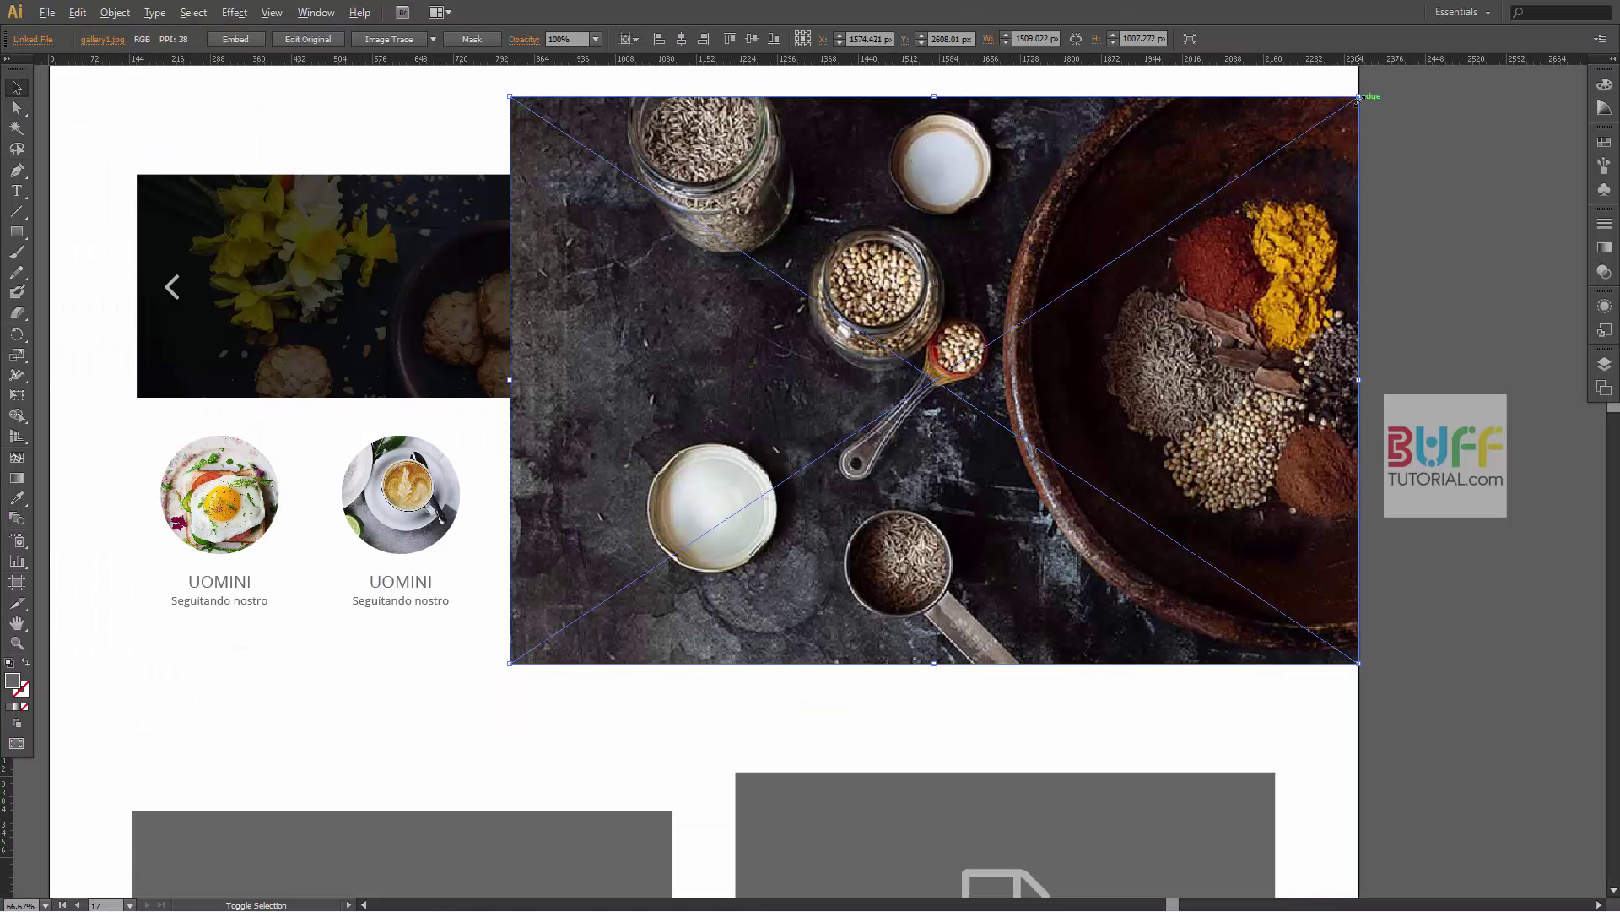
pyautogui.moveTo(1359, 97); pyautogui.dragTo(1315, 153)
pyautogui.moveTo(1266, 316)
pyautogui.mouseDown()
pyautogui.moveTo(1226, 317)
pyautogui.moveTo(1263, 329)
pyautogui.mouseUp()
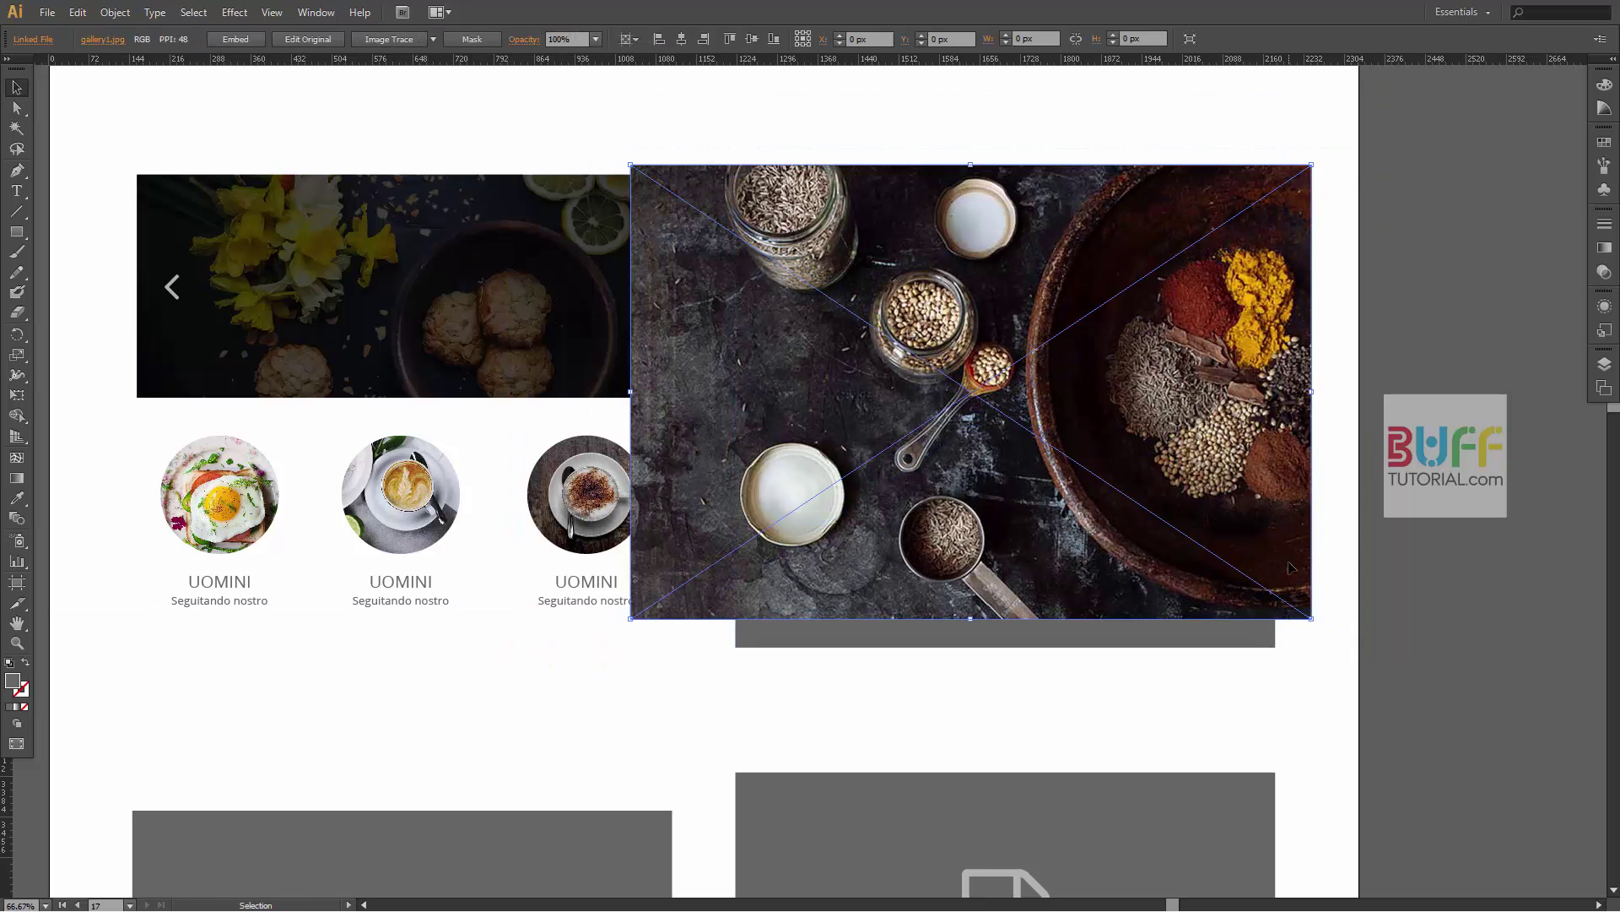
pyautogui.moveTo(1249, 608); pyautogui.dragTo(1235, 639)
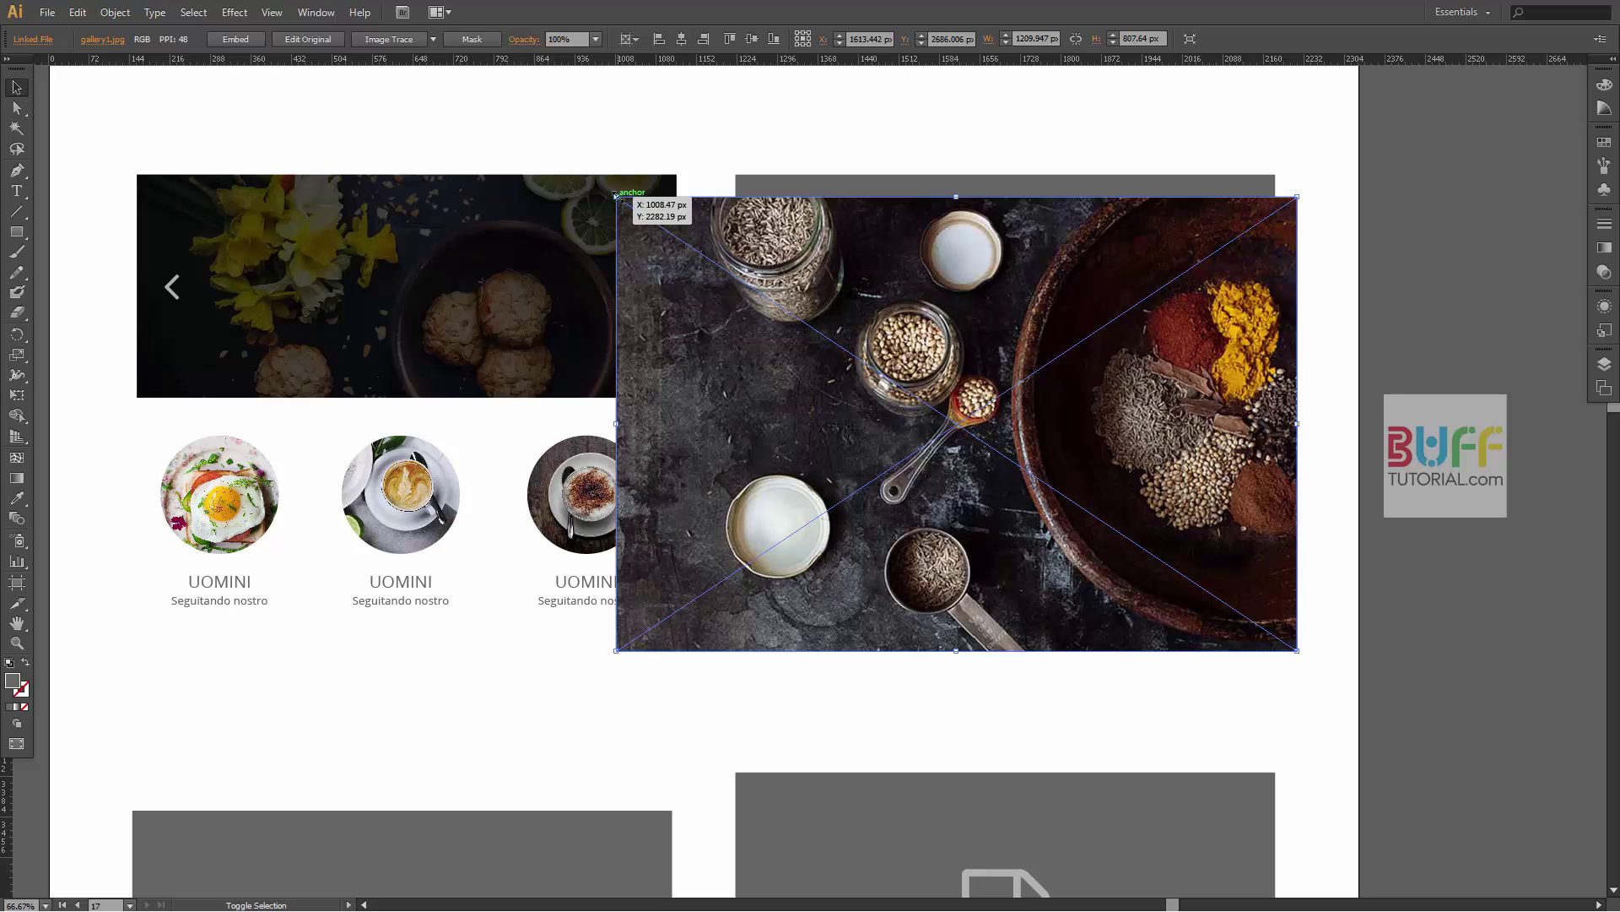
pyautogui.moveTo(616, 196); pyautogui.dragTo(570, 166)
# - Send the spice photo behind the placeholder and clip it to the placeholder shape
pyautogui.hotkey('ctrl', 'shift', '[')
pyautogui.click(1203, 332)
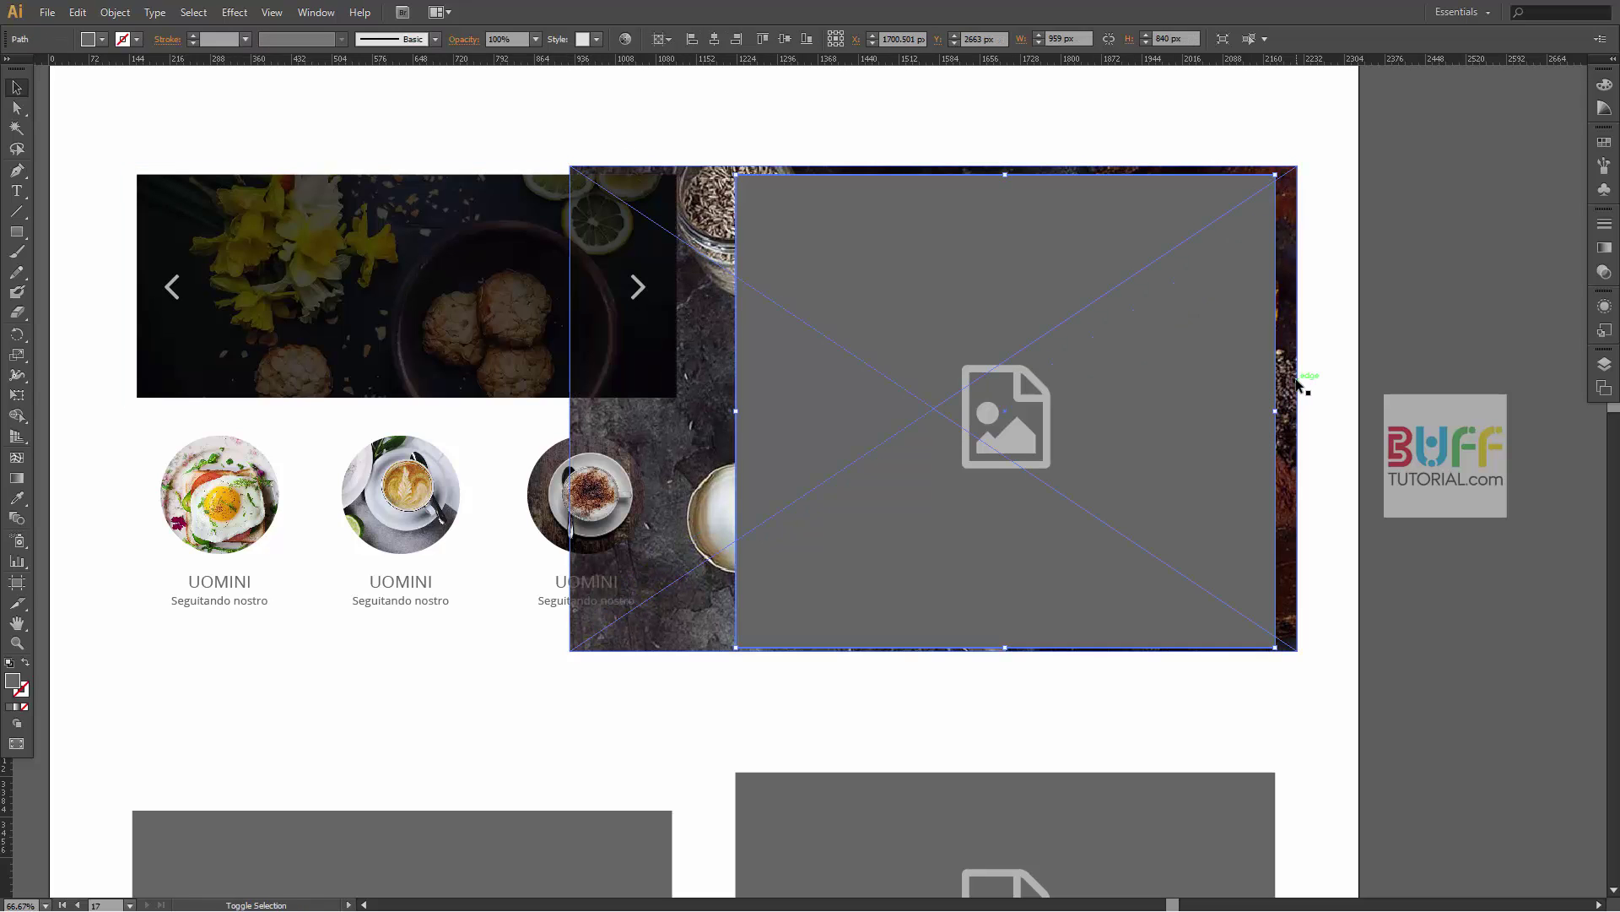
pyautogui.keyDown('shift'); pyautogui.click(1297, 384); pyautogui.keyUp('shift')
pyautogui.hotkey('ctrl', '7')
pyautogui.click(1410, 356)
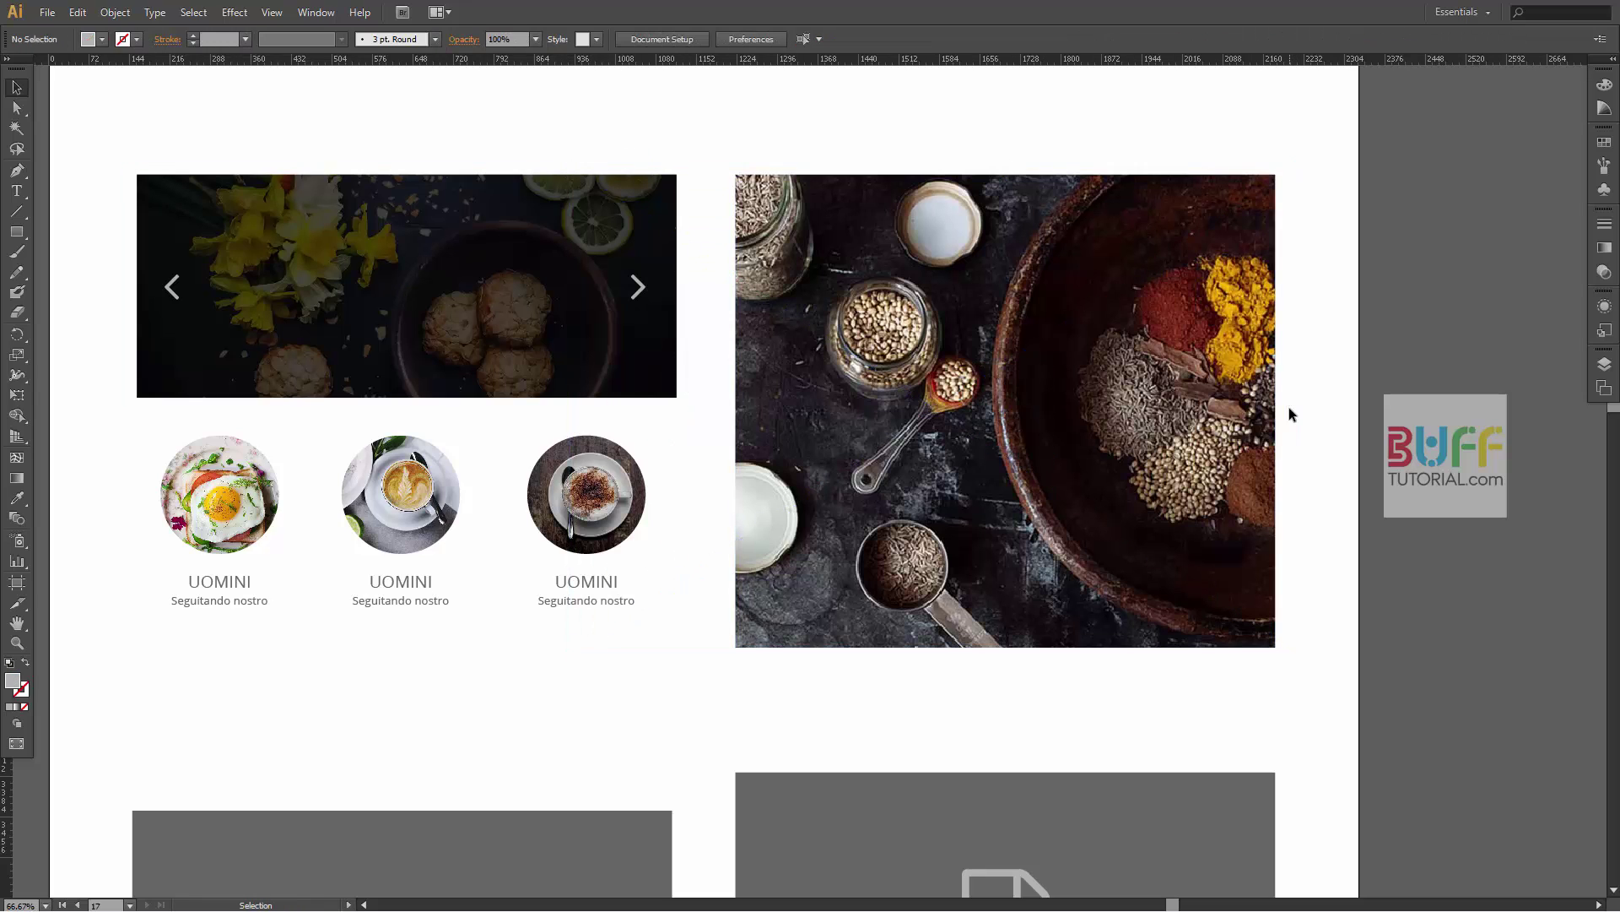
# - Copy both slider arrows onto the spice photo
pyautogui.click(638, 287)
pyautogui.keyDown('shift'); pyautogui.click(169, 291); pyautogui.keyUp('shift')
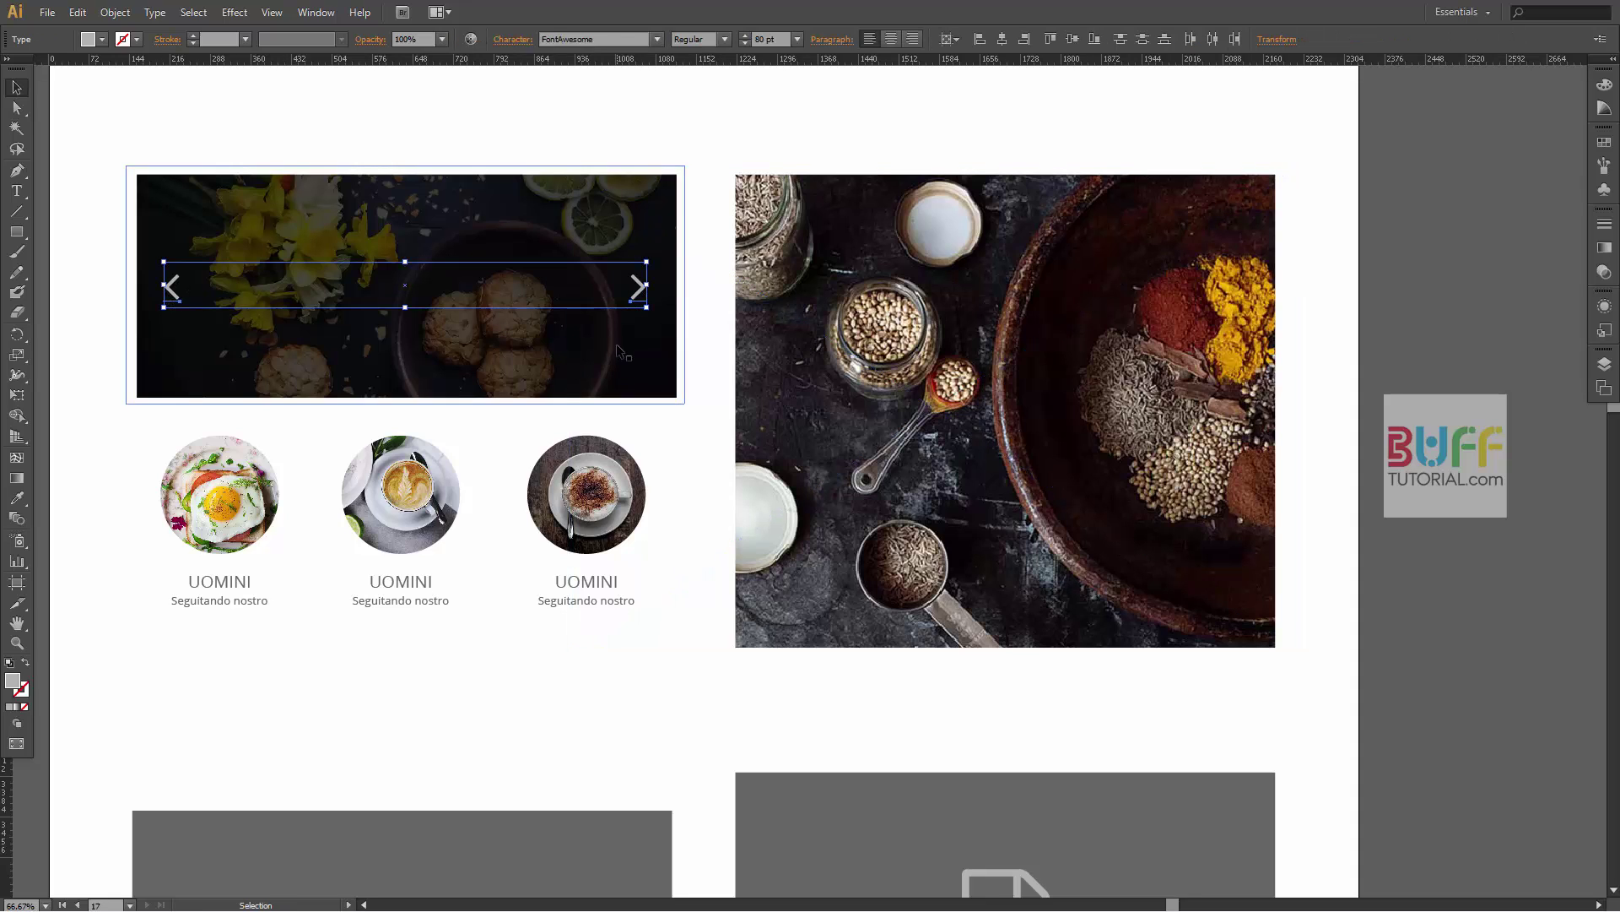
pyautogui.moveTo(644, 294); pyautogui.dragTo(1232, 418)
# - Inside the spice clip group, draw a black rectangle over the photo at 70% opacity
pyautogui.doubleClick(1005, 414)
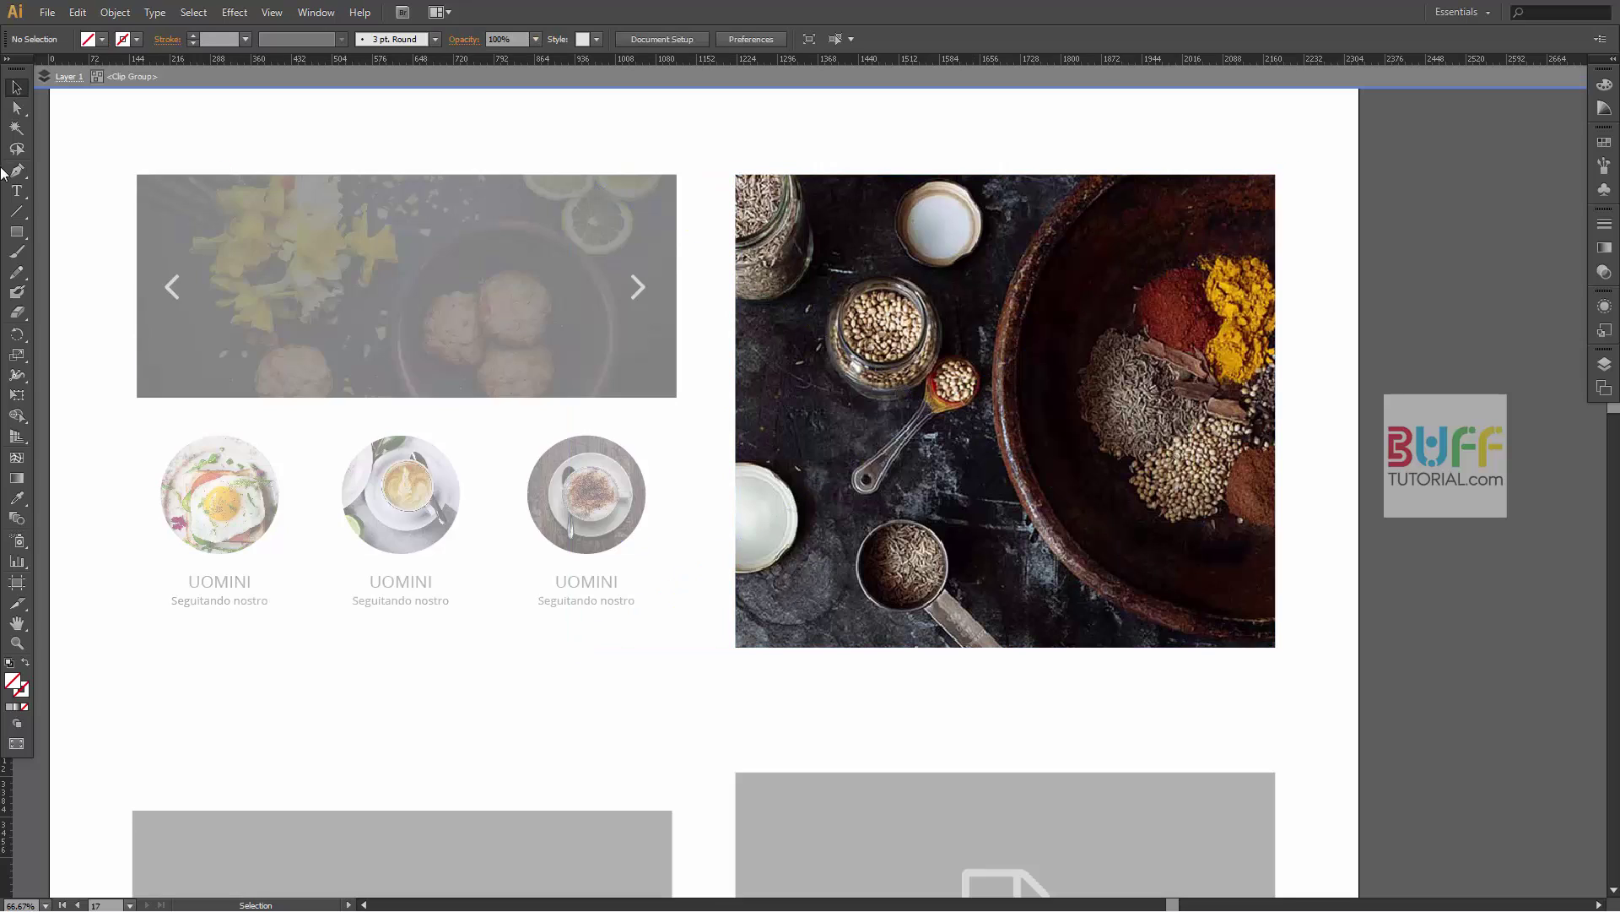
pyautogui.moveTo(726, 161); pyautogui.dragTo(1284, 653)
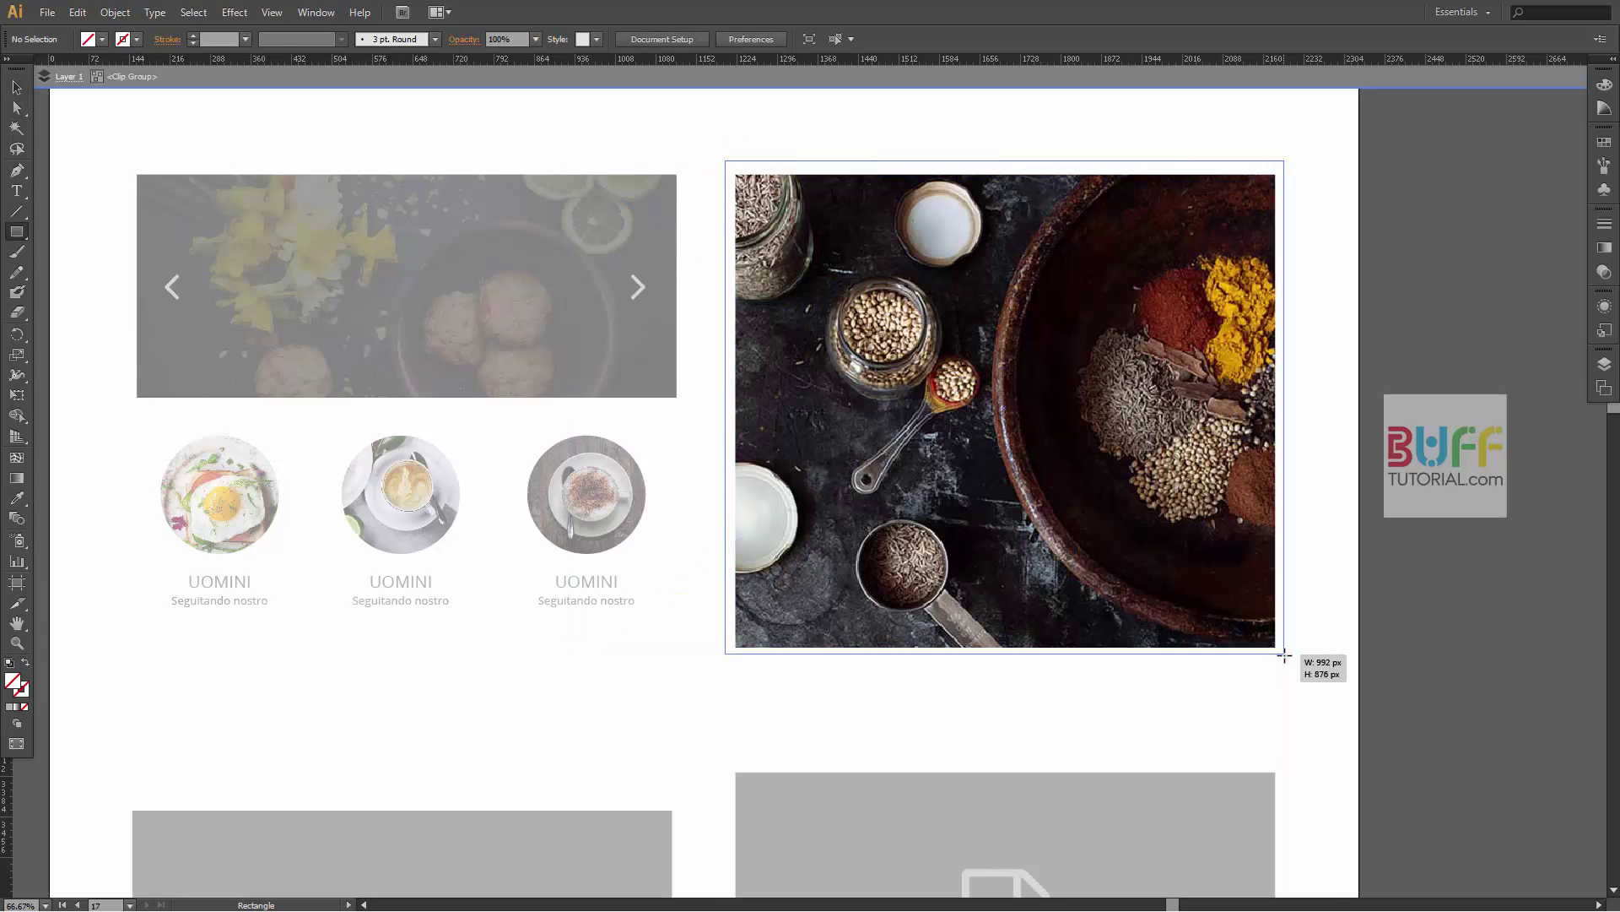
pyautogui.click(138, 40)
pyautogui.click(48, 67)
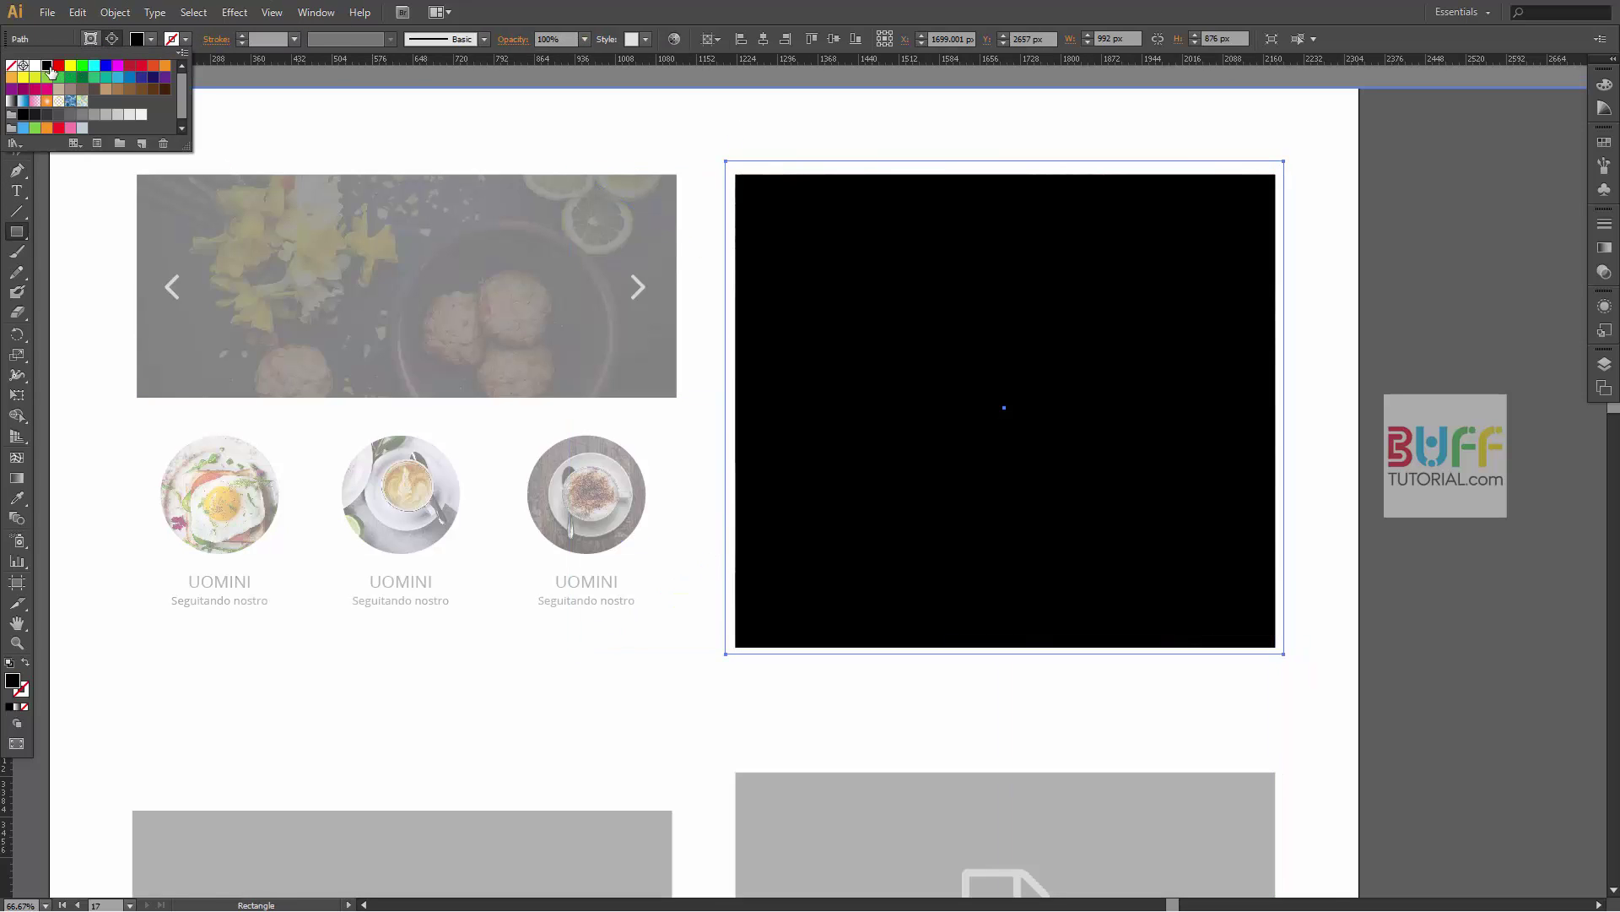
pyautogui.click(584, 39)
pyautogui.click(608, 207)
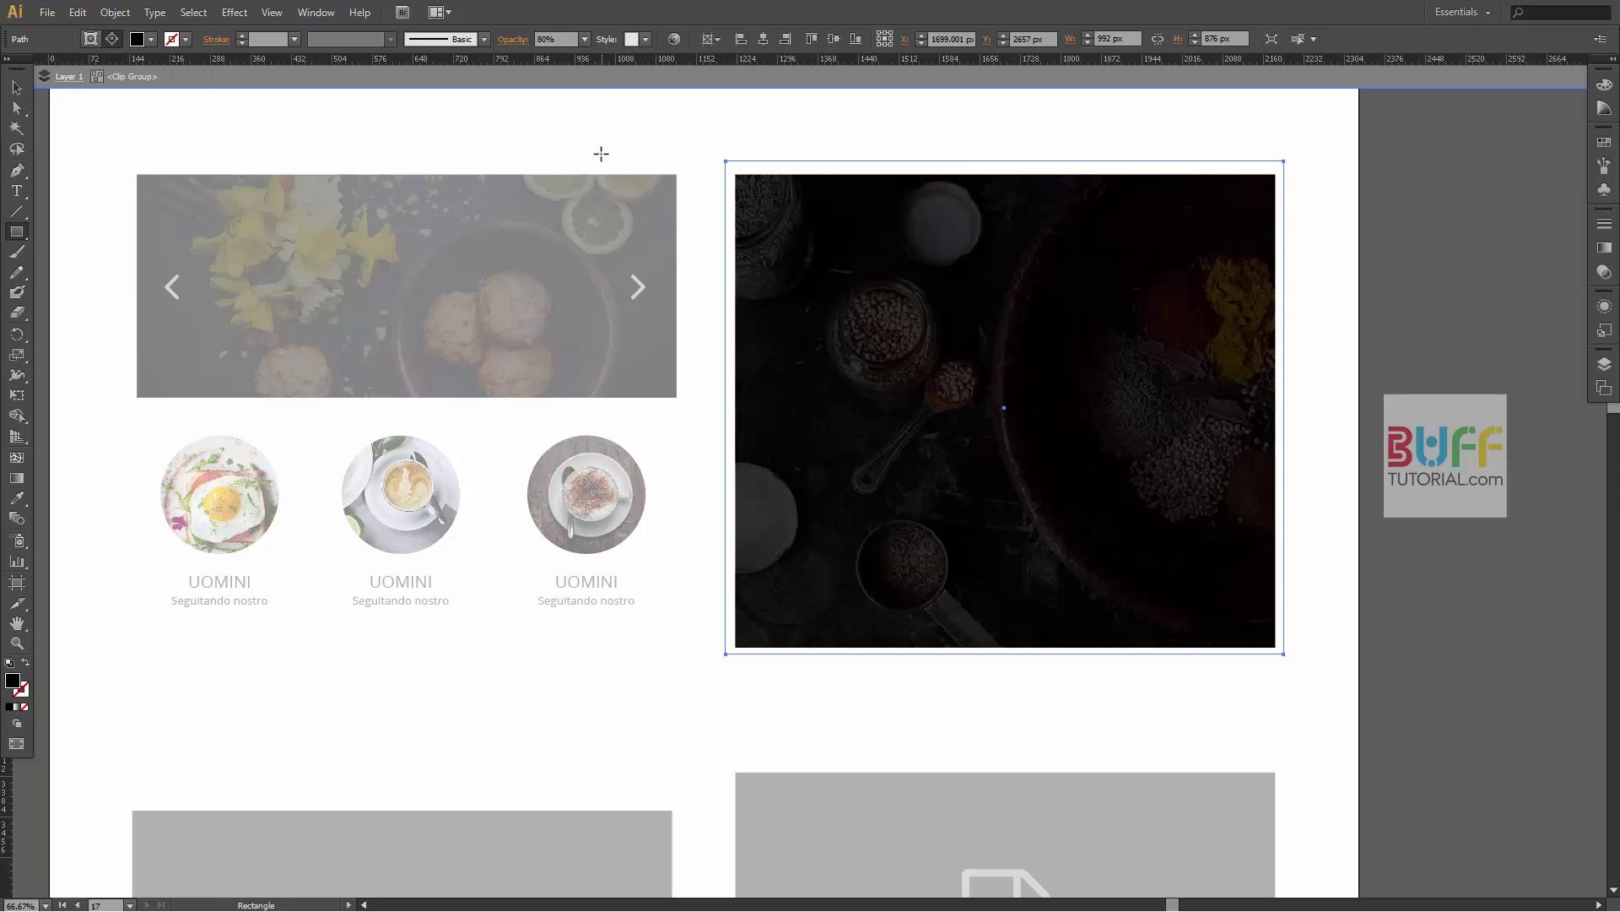
pyautogui.click(584, 38)
pyautogui.click(608, 187)
pyautogui.press('v')
pyautogui.doubleClick(1435, 369)
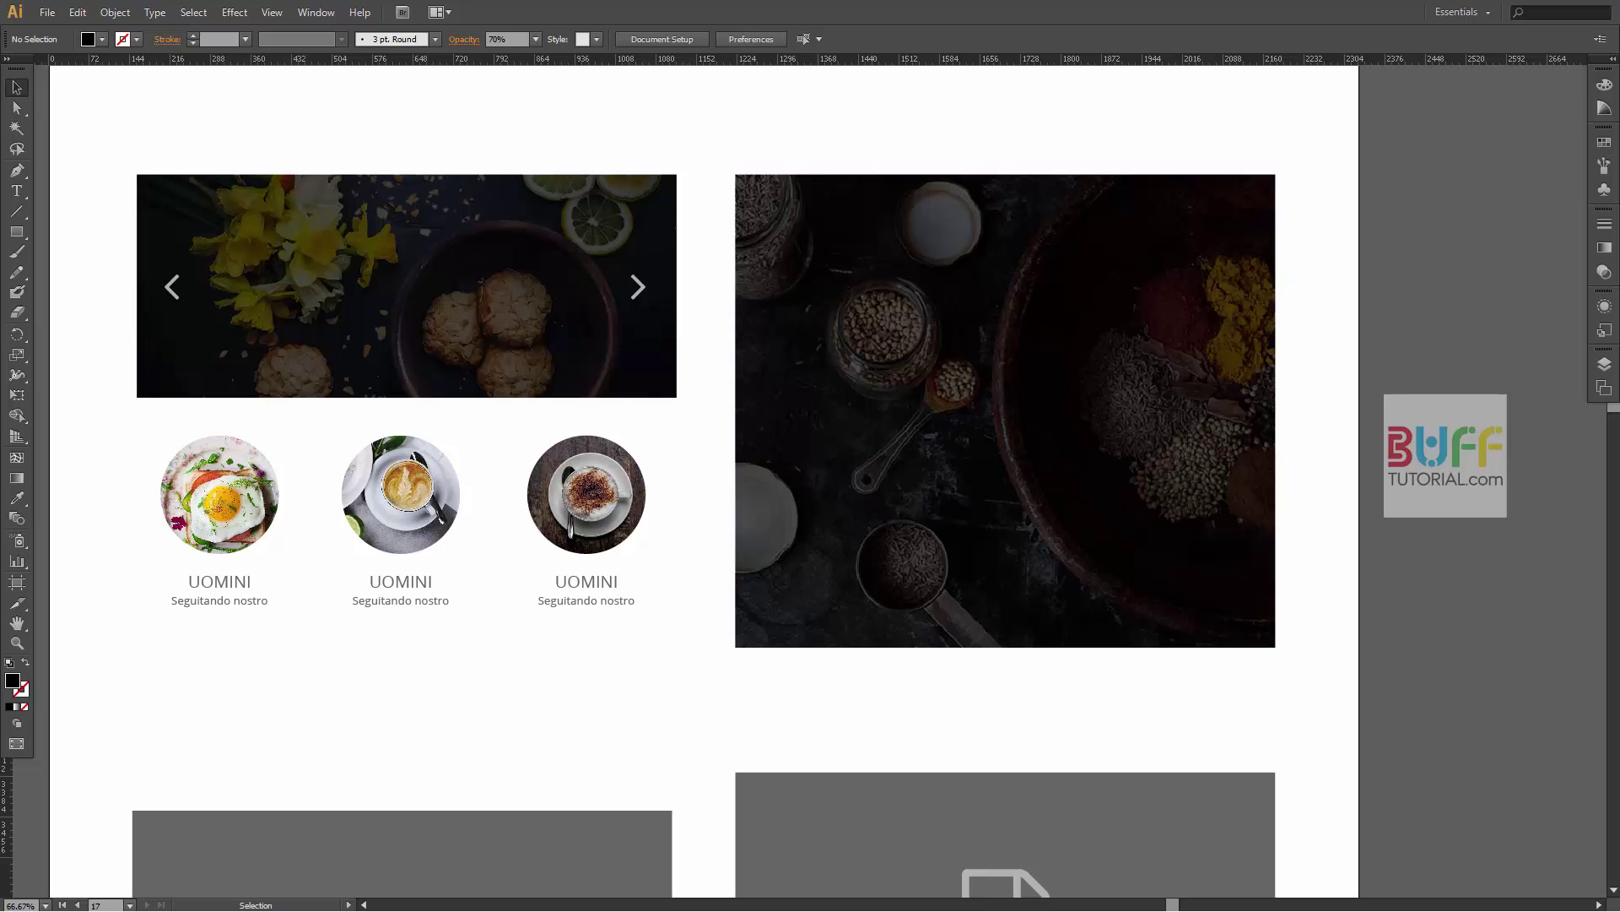
# - Copy a UOMINI heading onto the spice photo, make it white and enlarge it
pyautogui.press('t')
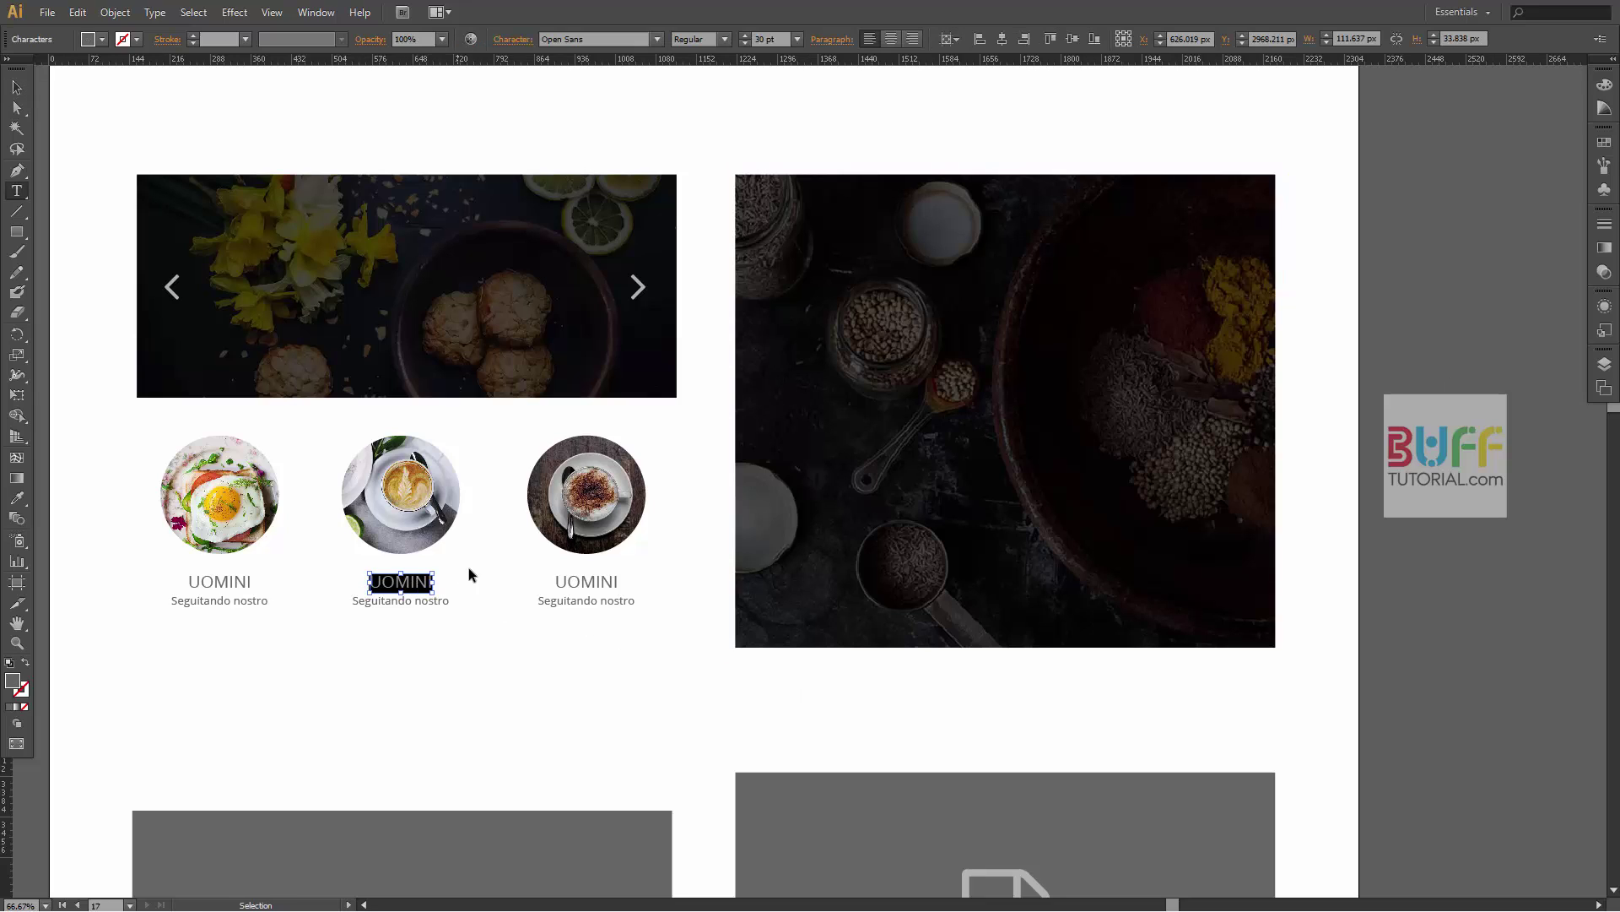
pyautogui.click(1399, 458)
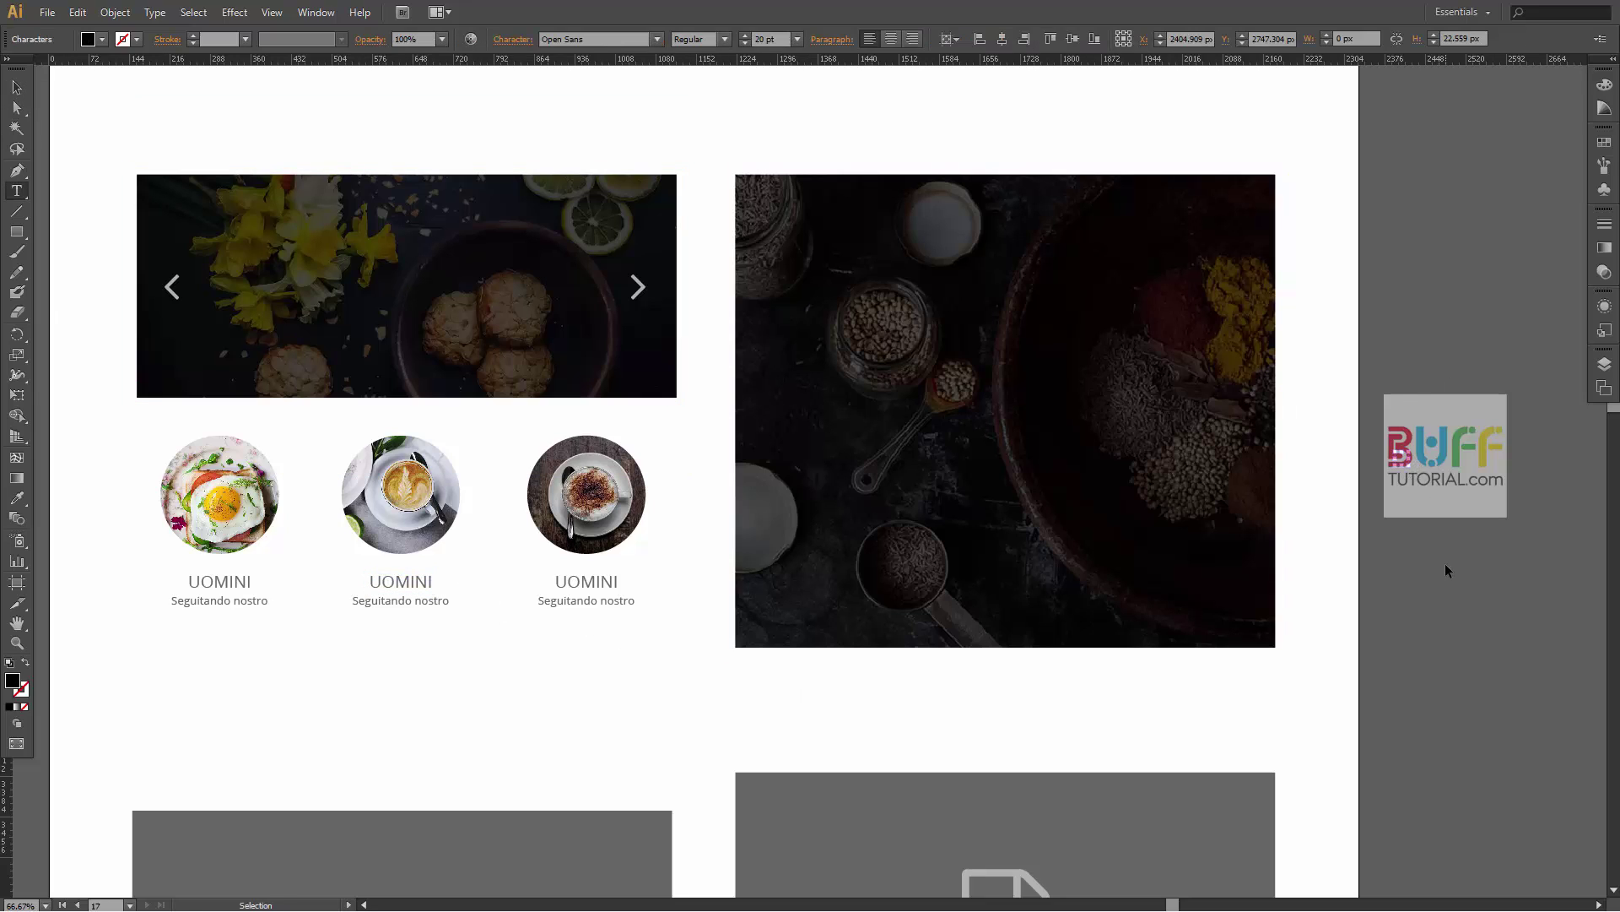
pyautogui.click(10, 89)
pyautogui.moveTo(1464, 464)
pyautogui.mouseDown()
pyautogui.moveTo(900, 356)
pyautogui.moveTo(1003, 406)
pyautogui.mouseUp()
pyautogui.click(100, 40)
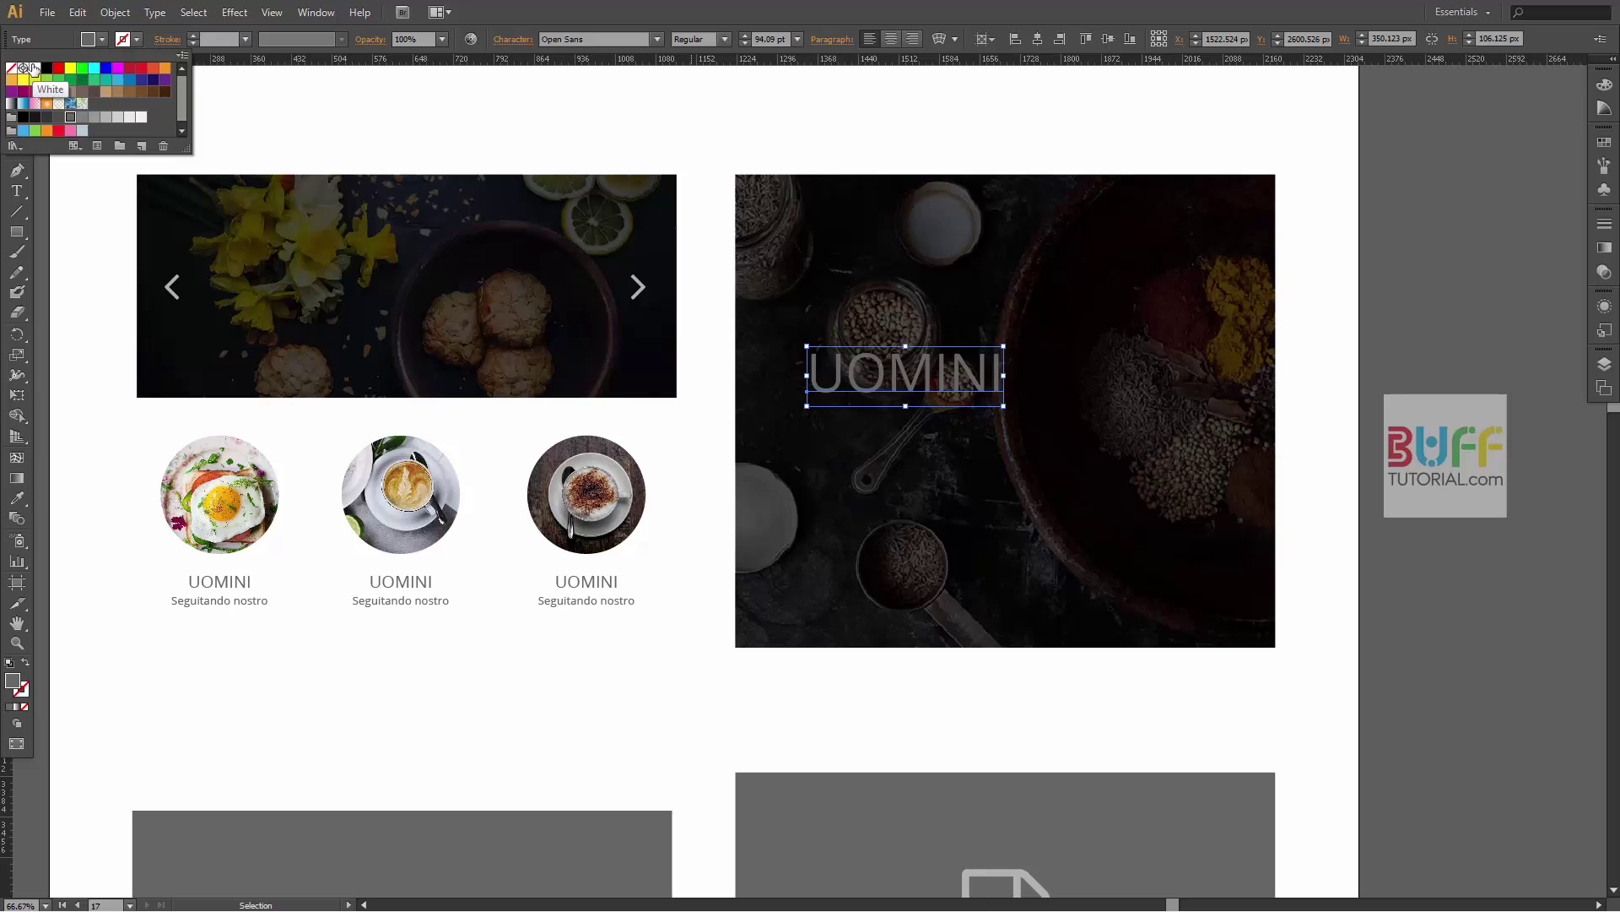
pyautogui.click(35, 67)
pyautogui.press('Escape')
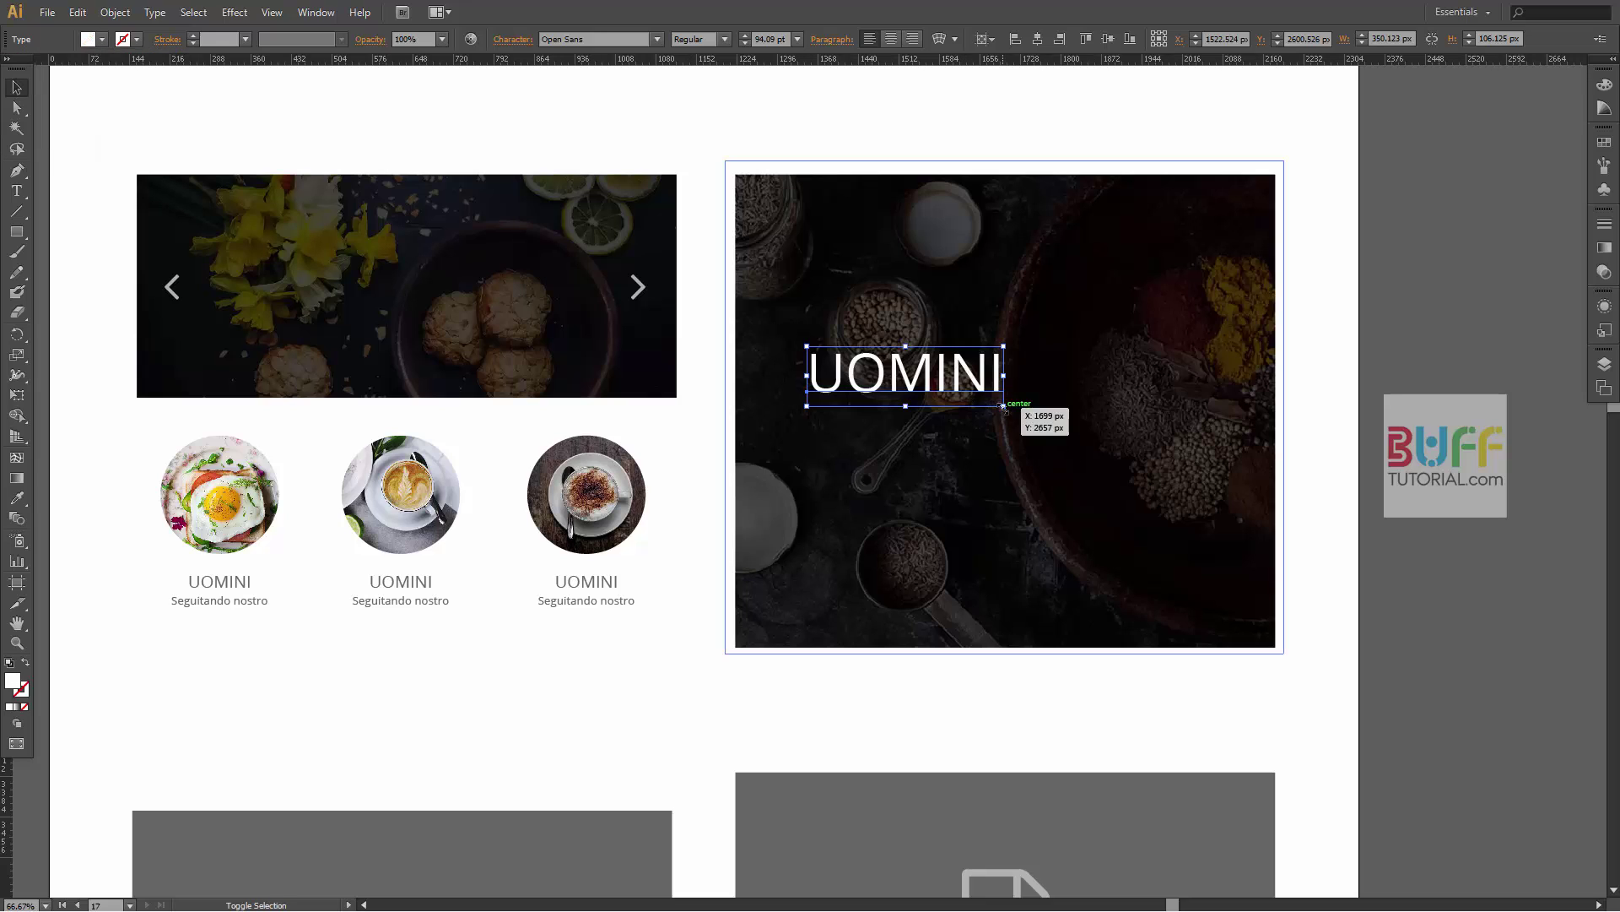
pyautogui.moveTo(1004, 406); pyautogui.dragTo(1080, 431)
# - Copy the Seguitando nostro text onto the photo and give it the heading's white style
pyautogui.click(590, 603)
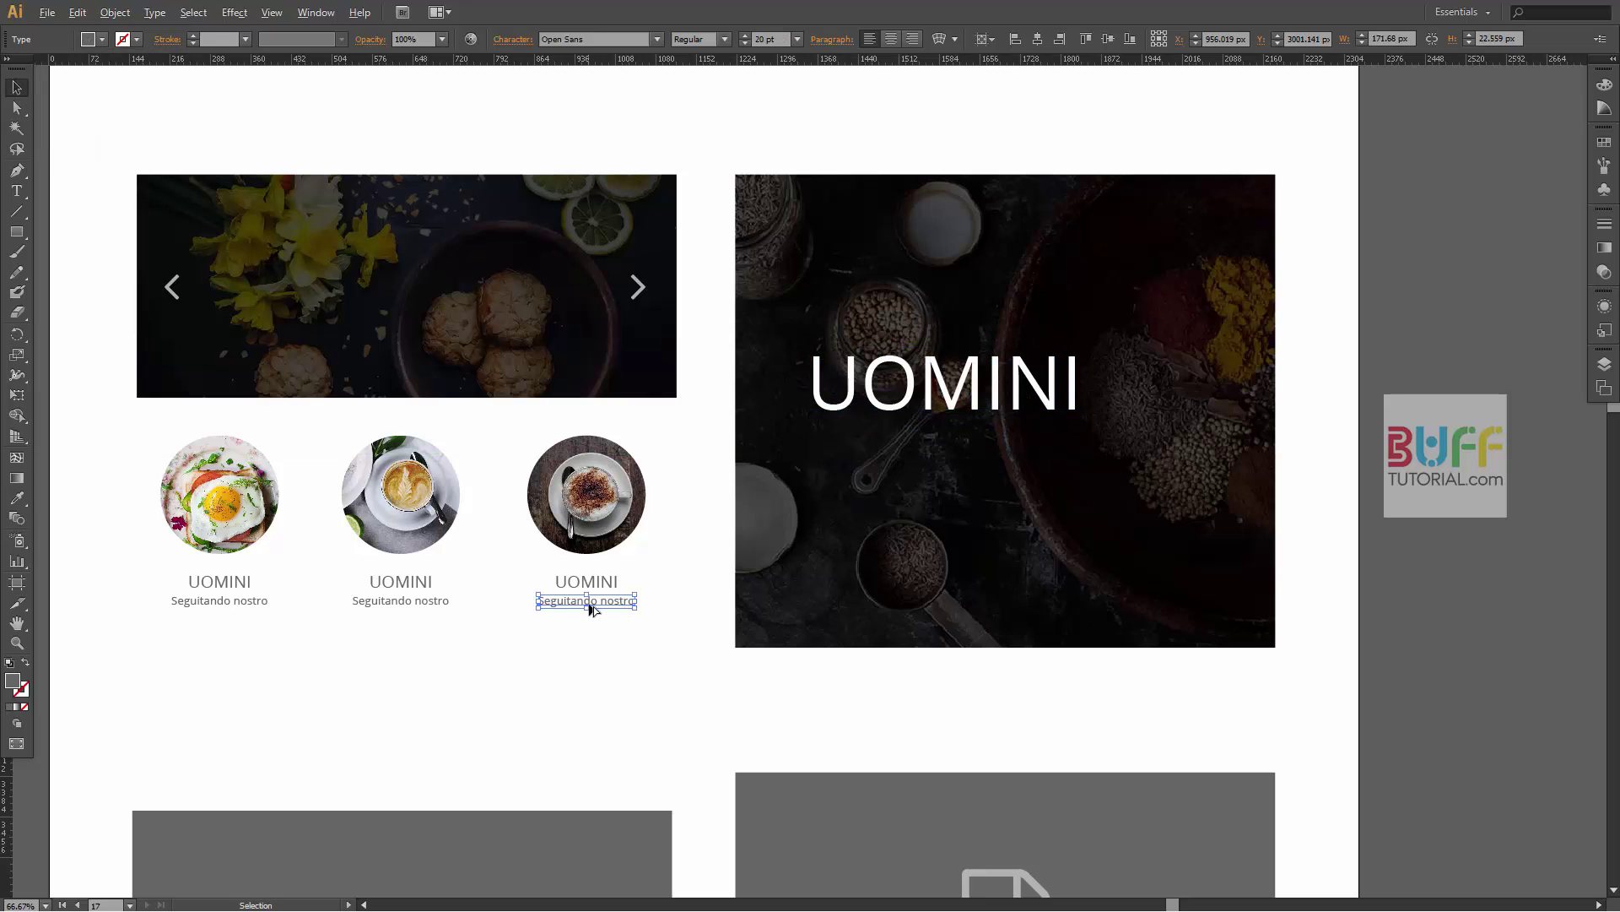
pyautogui.moveTo(590, 603); pyautogui.dragTo(874, 460)
pyautogui.press('i')
pyautogui.click(861, 393)
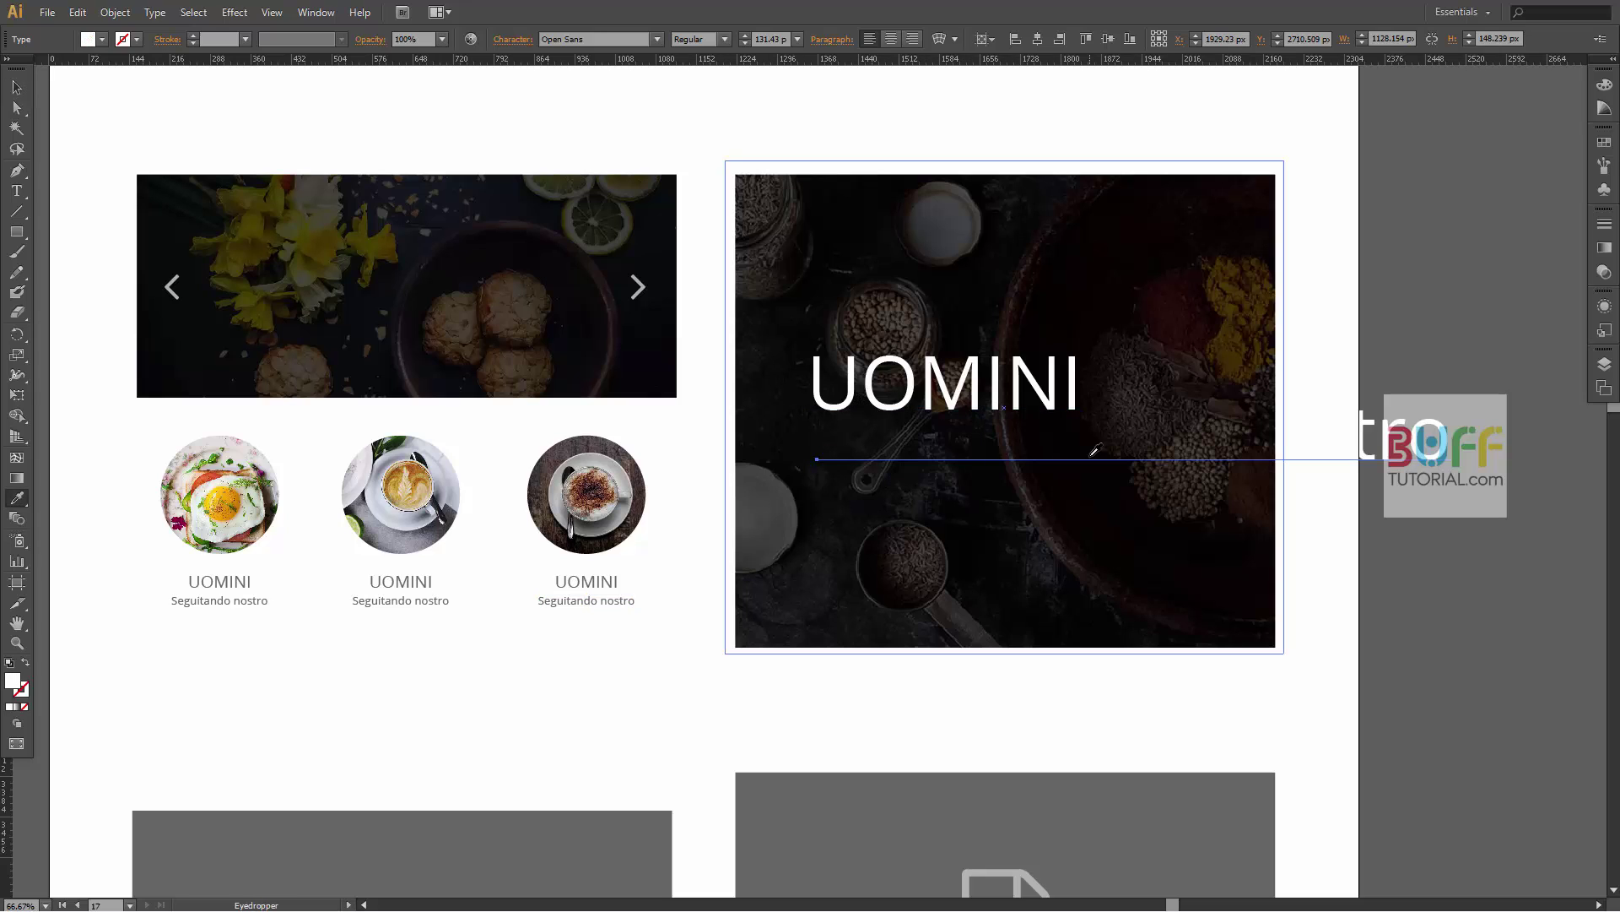
pyautogui.press('v')
pyautogui.hotkey('ctrl', 'shift', ']')
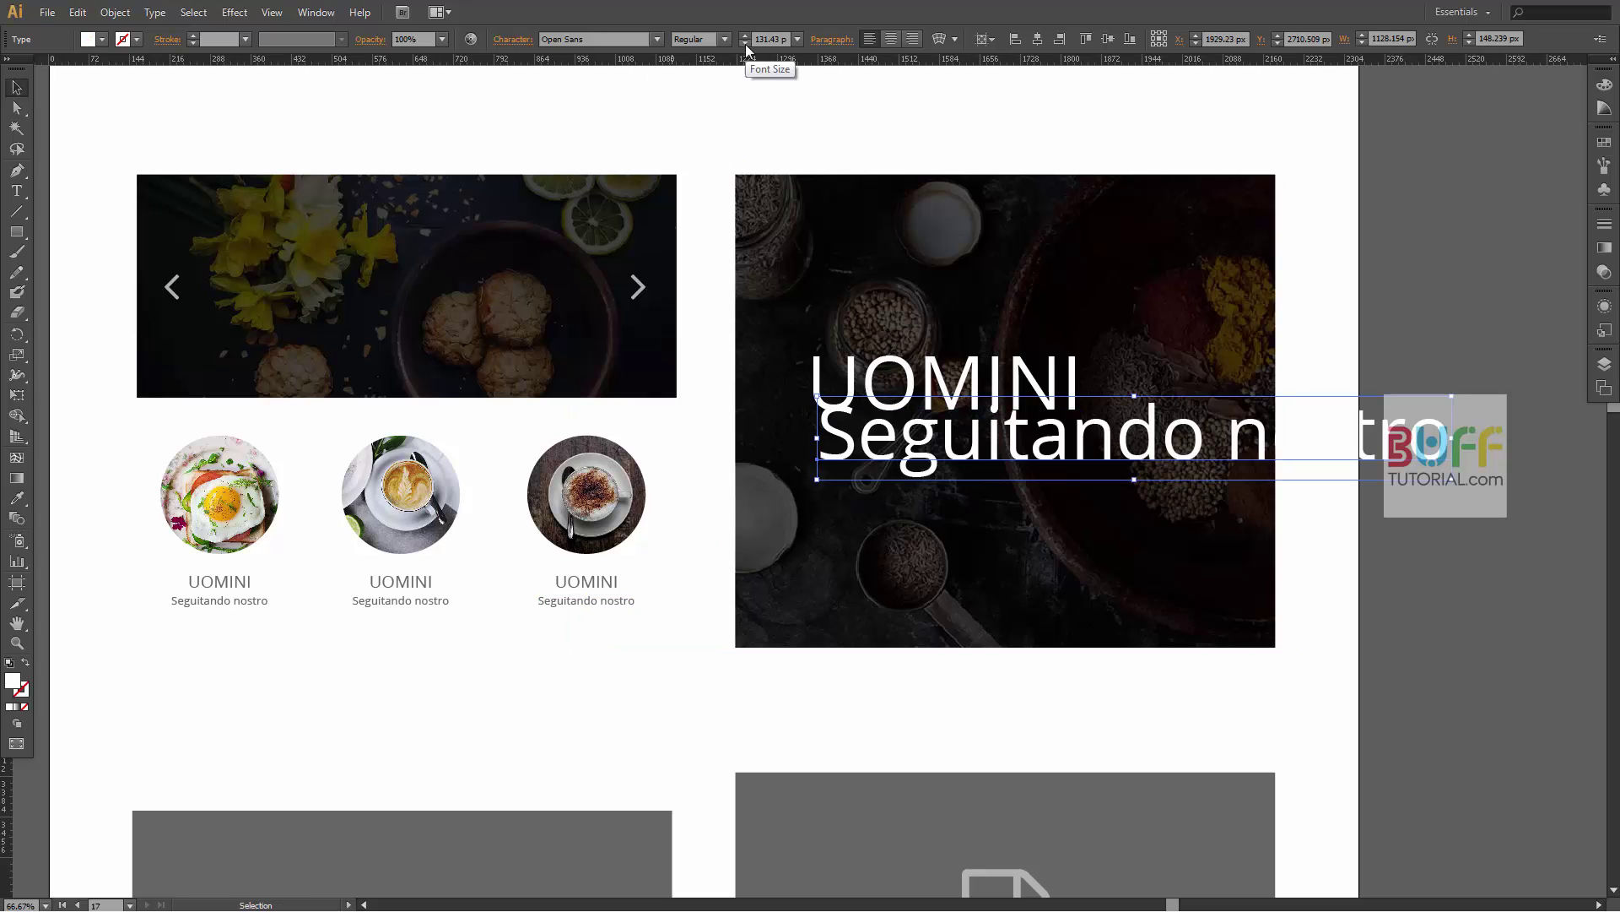
# - Set the subtitle to Light at 30 pt and position it under UOMINI
pyautogui.tripleClick(764, 39)
pyautogui.write('40')
pyautogui.press('Return')
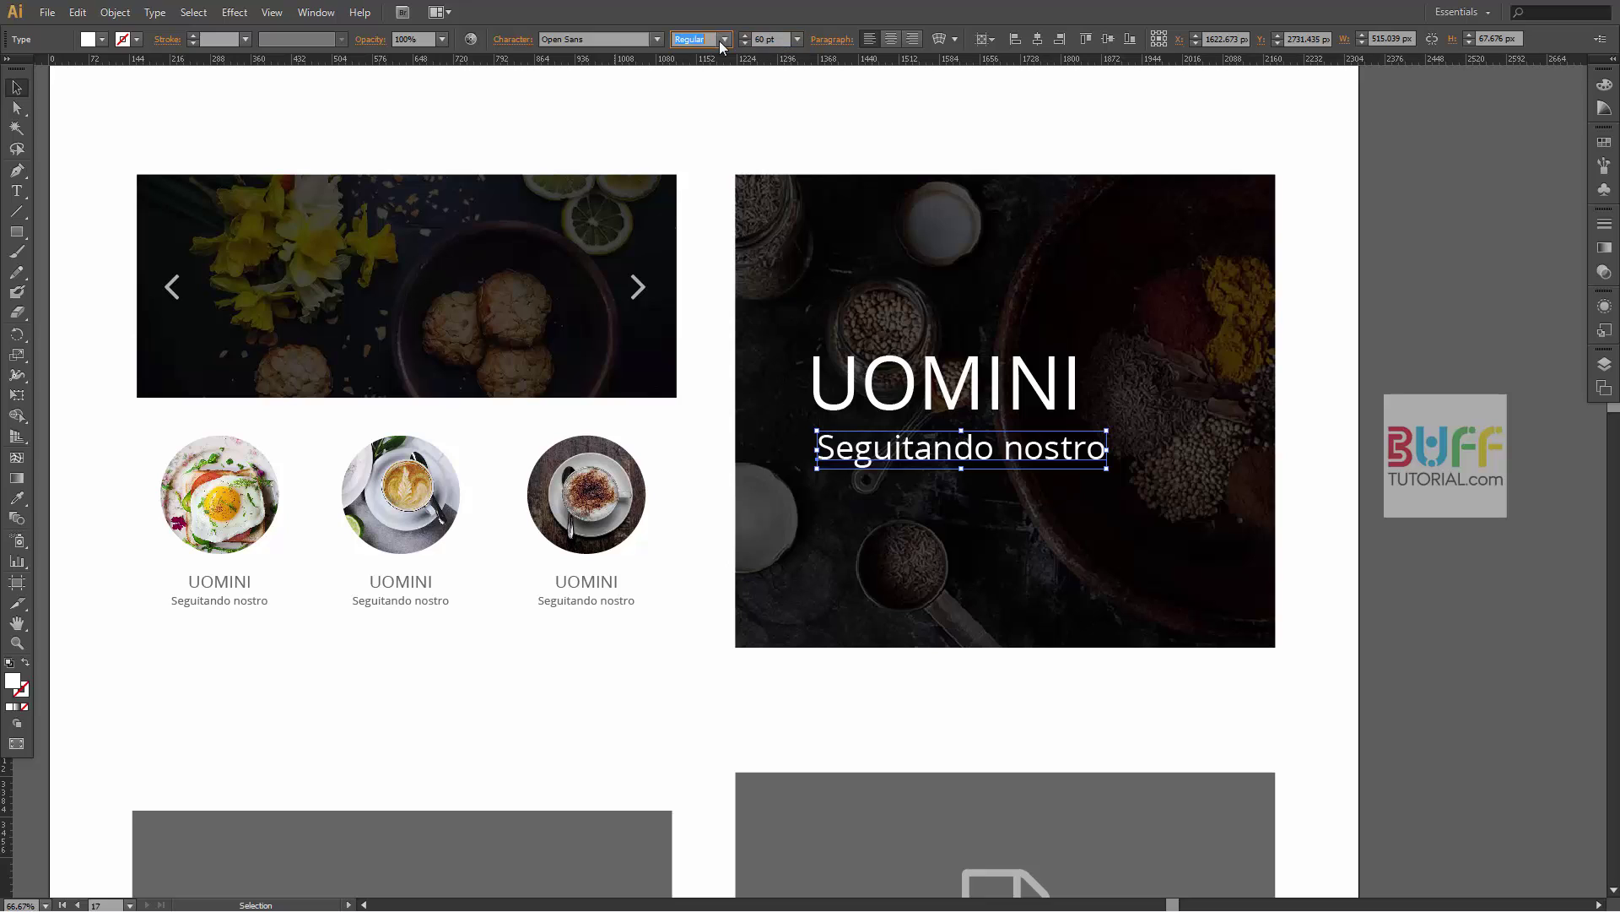
pyautogui.click(723, 39)
pyautogui.click(701, 101)
pyautogui.tripleClick(784, 39)
pyautogui.write('30')
pyautogui.press('Return')
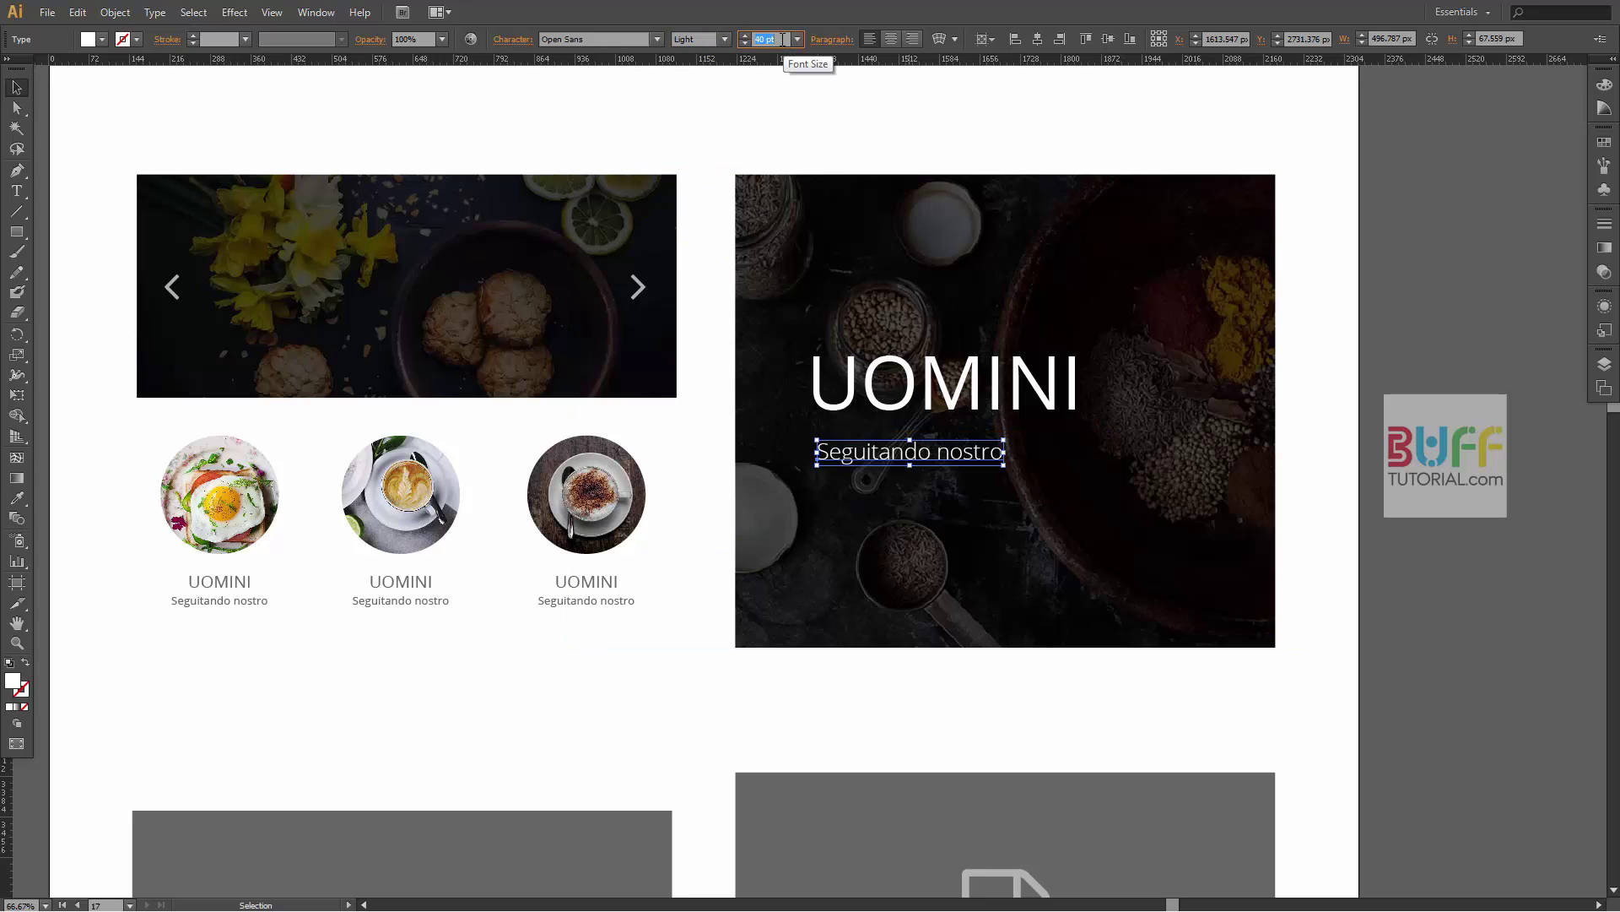
pyautogui.moveTo(983, 454); pyautogui.dragTo(1062, 423)
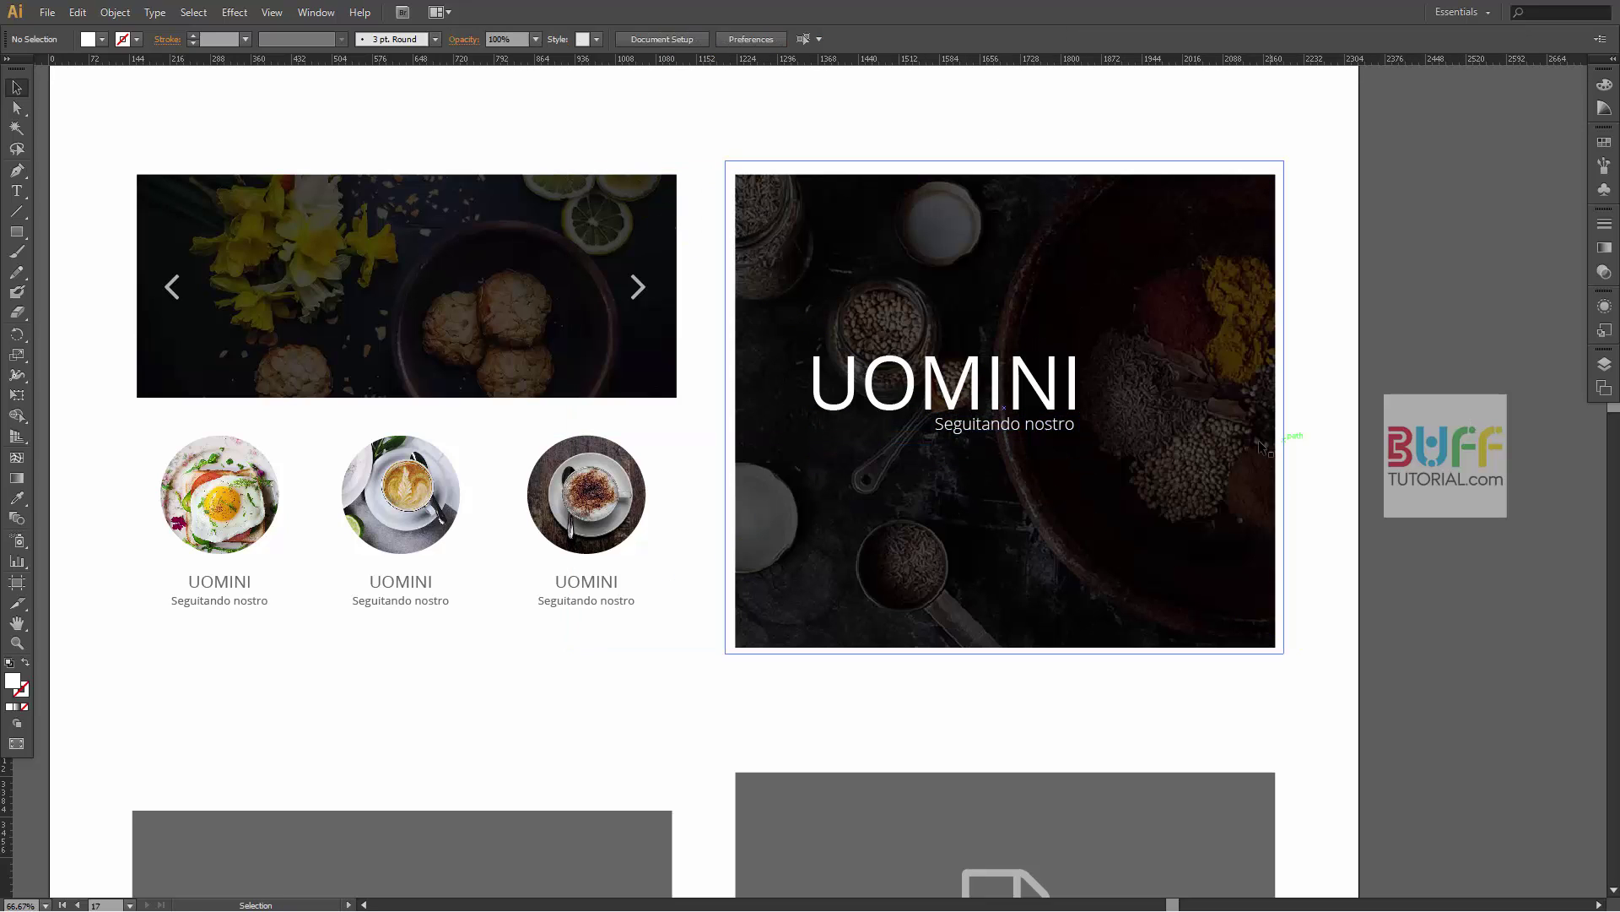
# - Bring the slider arrows in front of the photo and select the heading with its subtitle
pyautogui.click(1258, 439)
pyautogui.hotkey('ctrl', 'shift', '[')
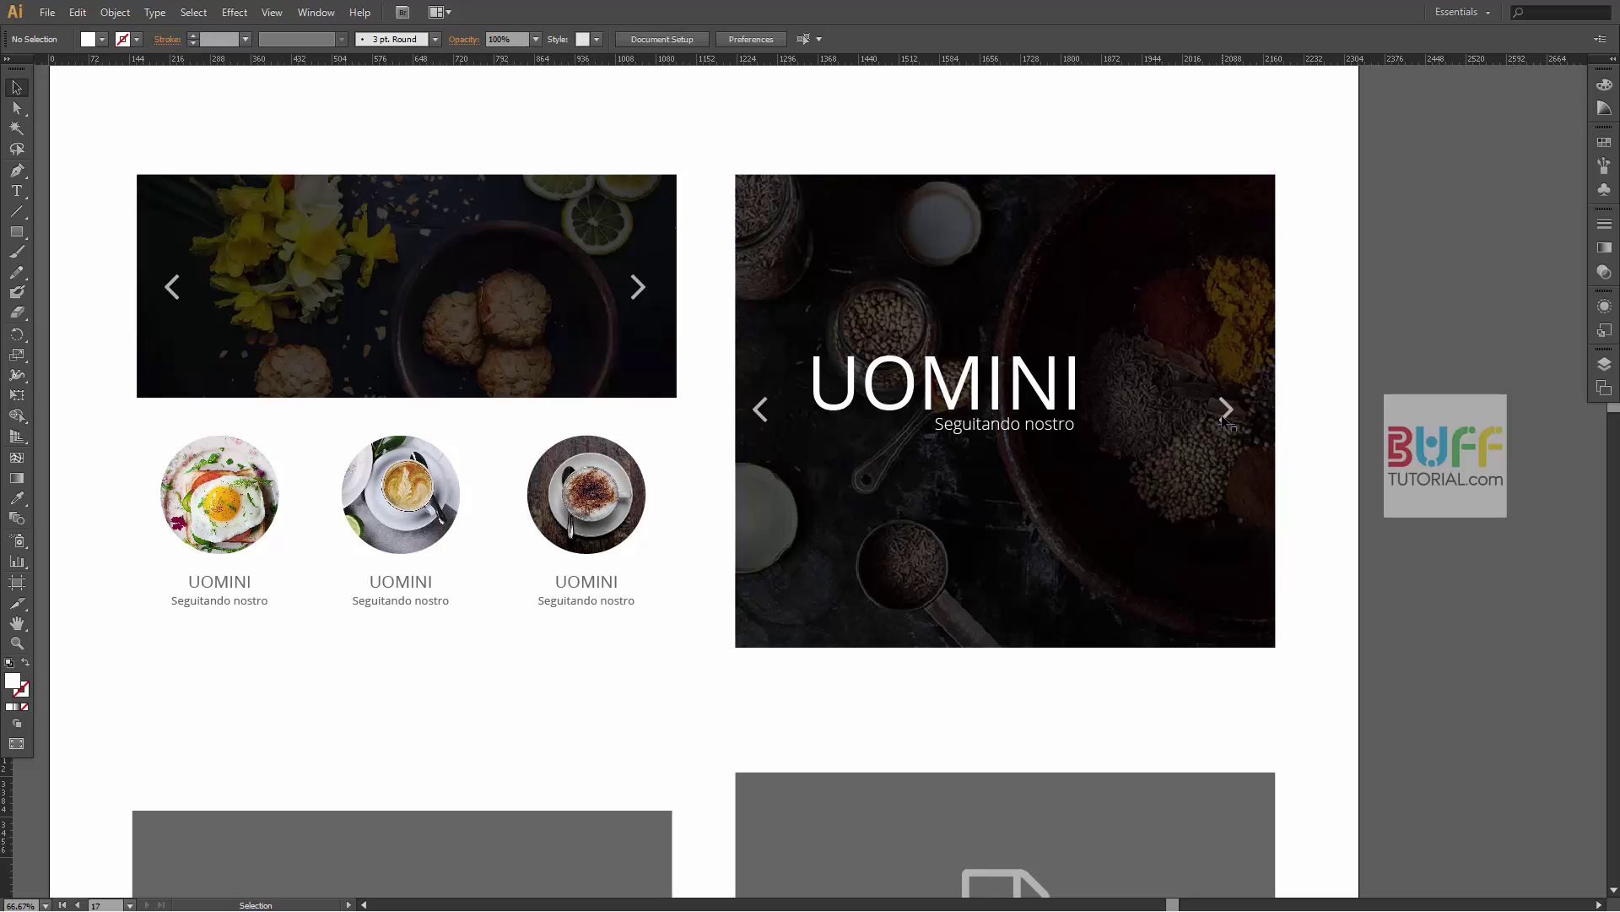
pyautogui.click(1023, 430)
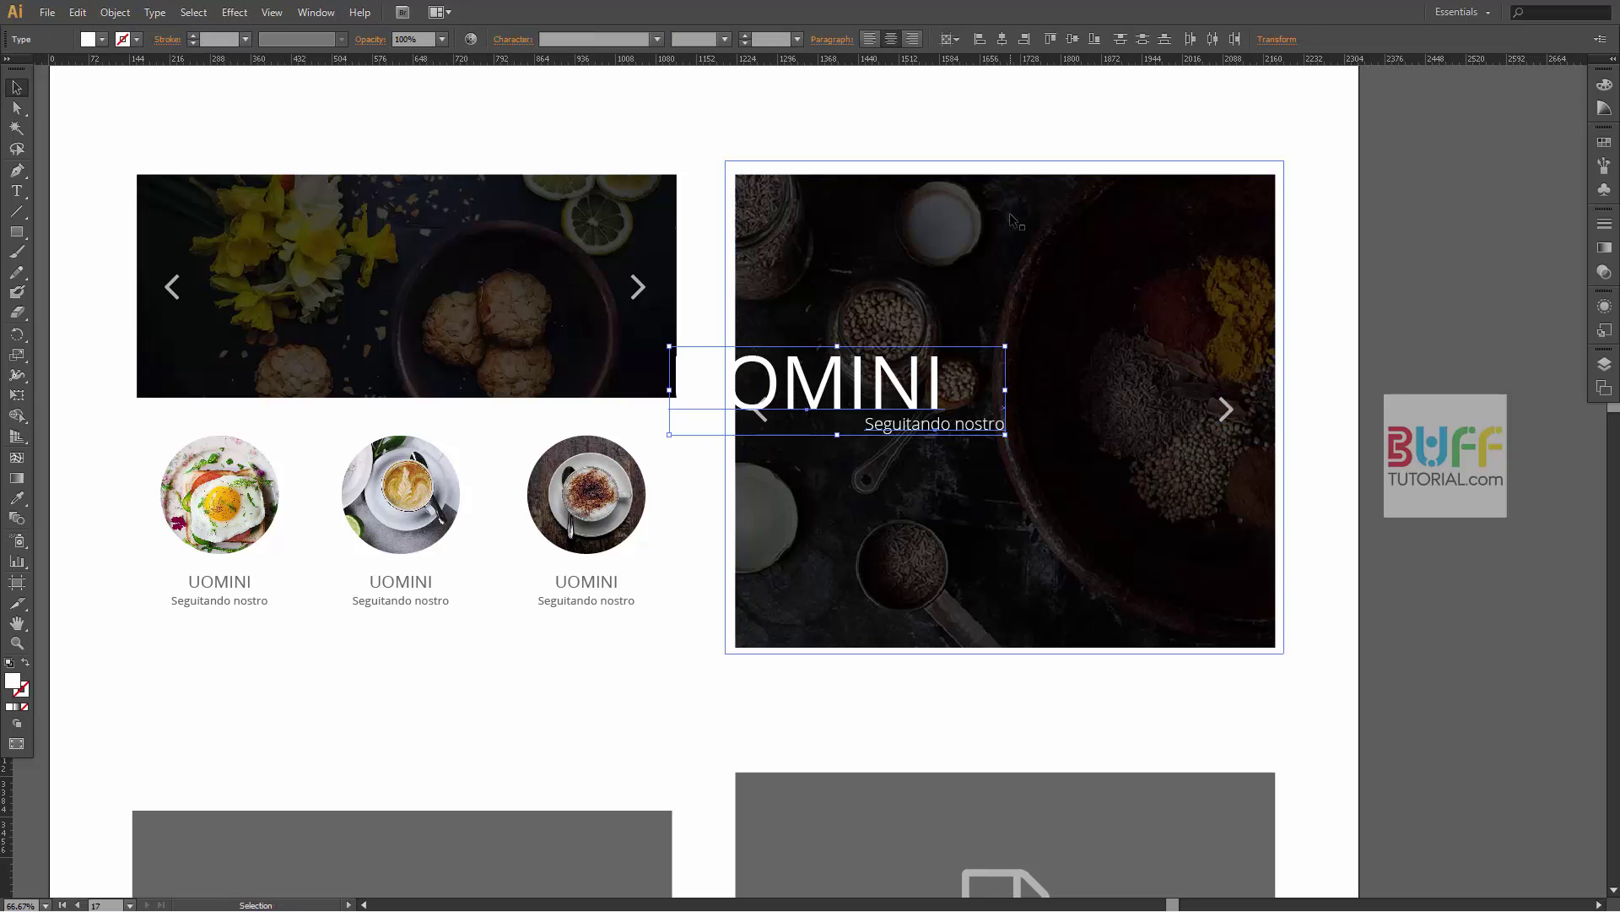
pyautogui.click(1003, 39)
pyautogui.hotkey('shift', 'Right')
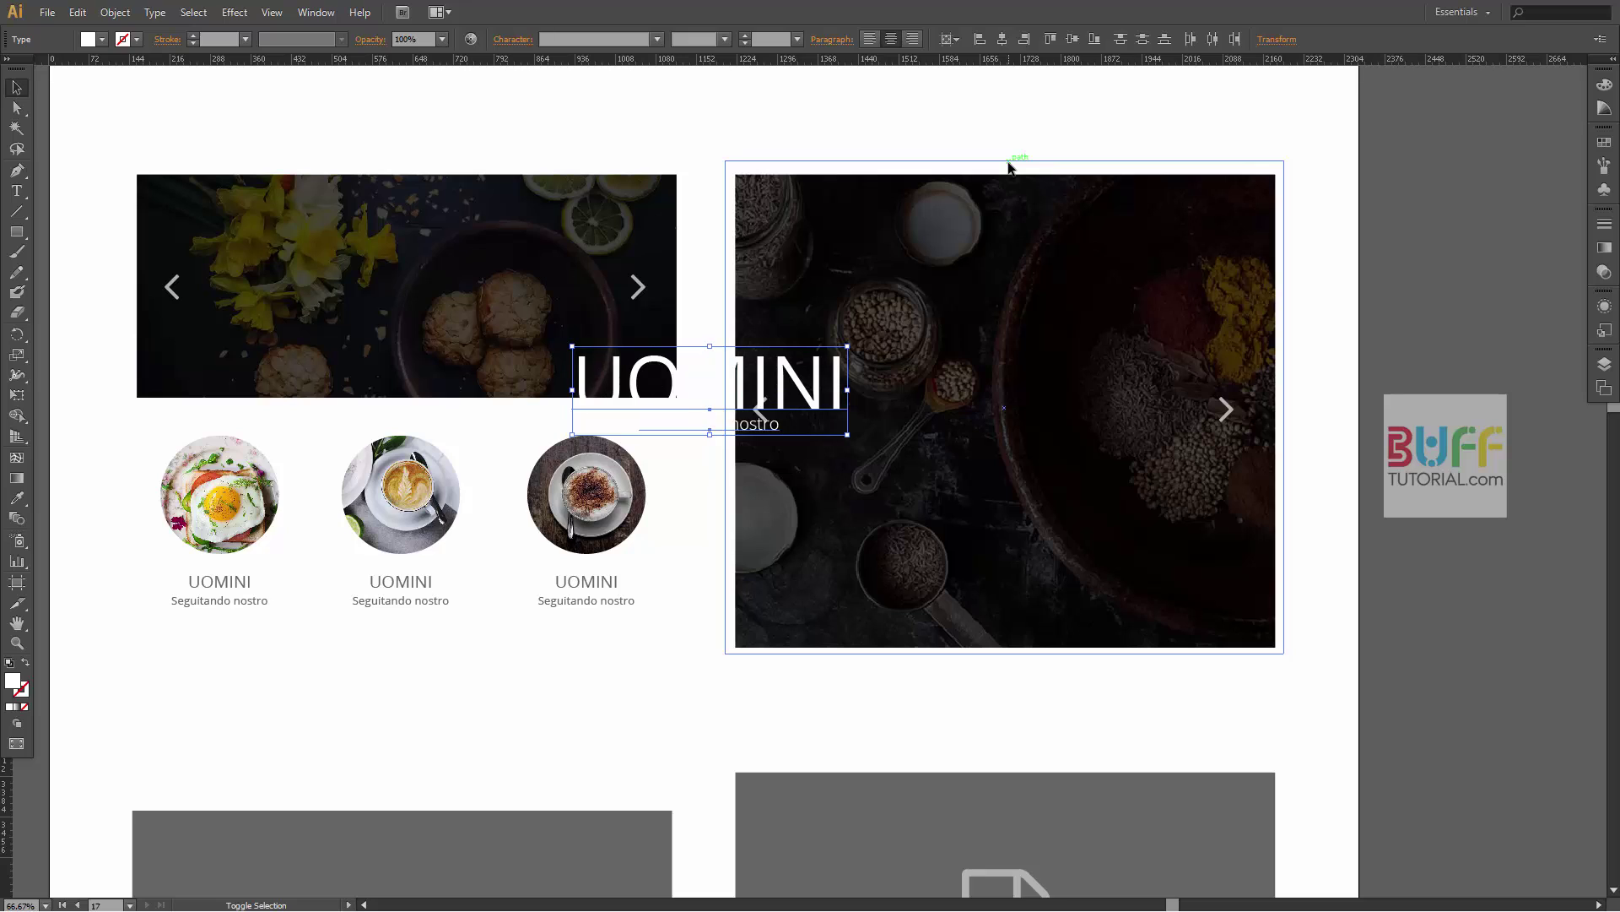
pyautogui.hotkey('shift', 'Right')
pyautogui.hotkey('shift', 'Right')
pyautogui.hotkey('shift', 'Right')
pyautogui.hotkey('shift', 'Right')
pyautogui.hotkey('shift', 'Right')
pyautogui.hotkey('shift', 'Right')
pyautogui.hotkey('shift', 'Right')
pyautogui.hotkey('shift', 'Right')
pyautogui.hotkey('shift', 'Right')
pyautogui.hotkey('shift', 'Right')
pyautogui.hotkey('shift', 'Right')
pyautogui.hotkey('shift', 'Right')
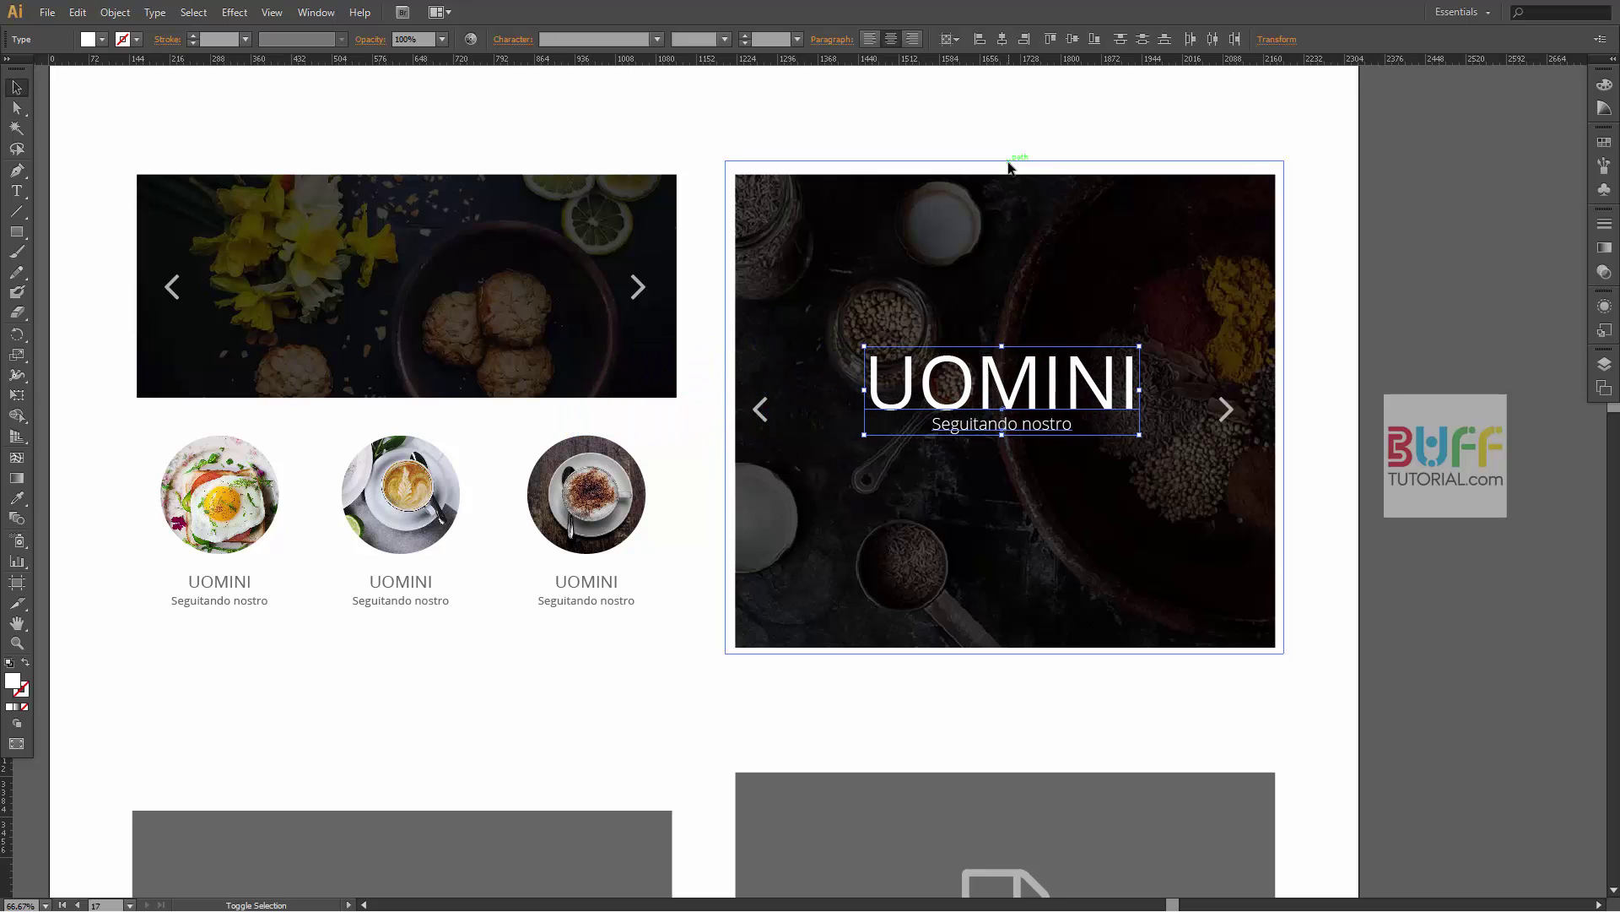
pyautogui.click(980, 39)
pyautogui.hotkey('ctrl', 'z')
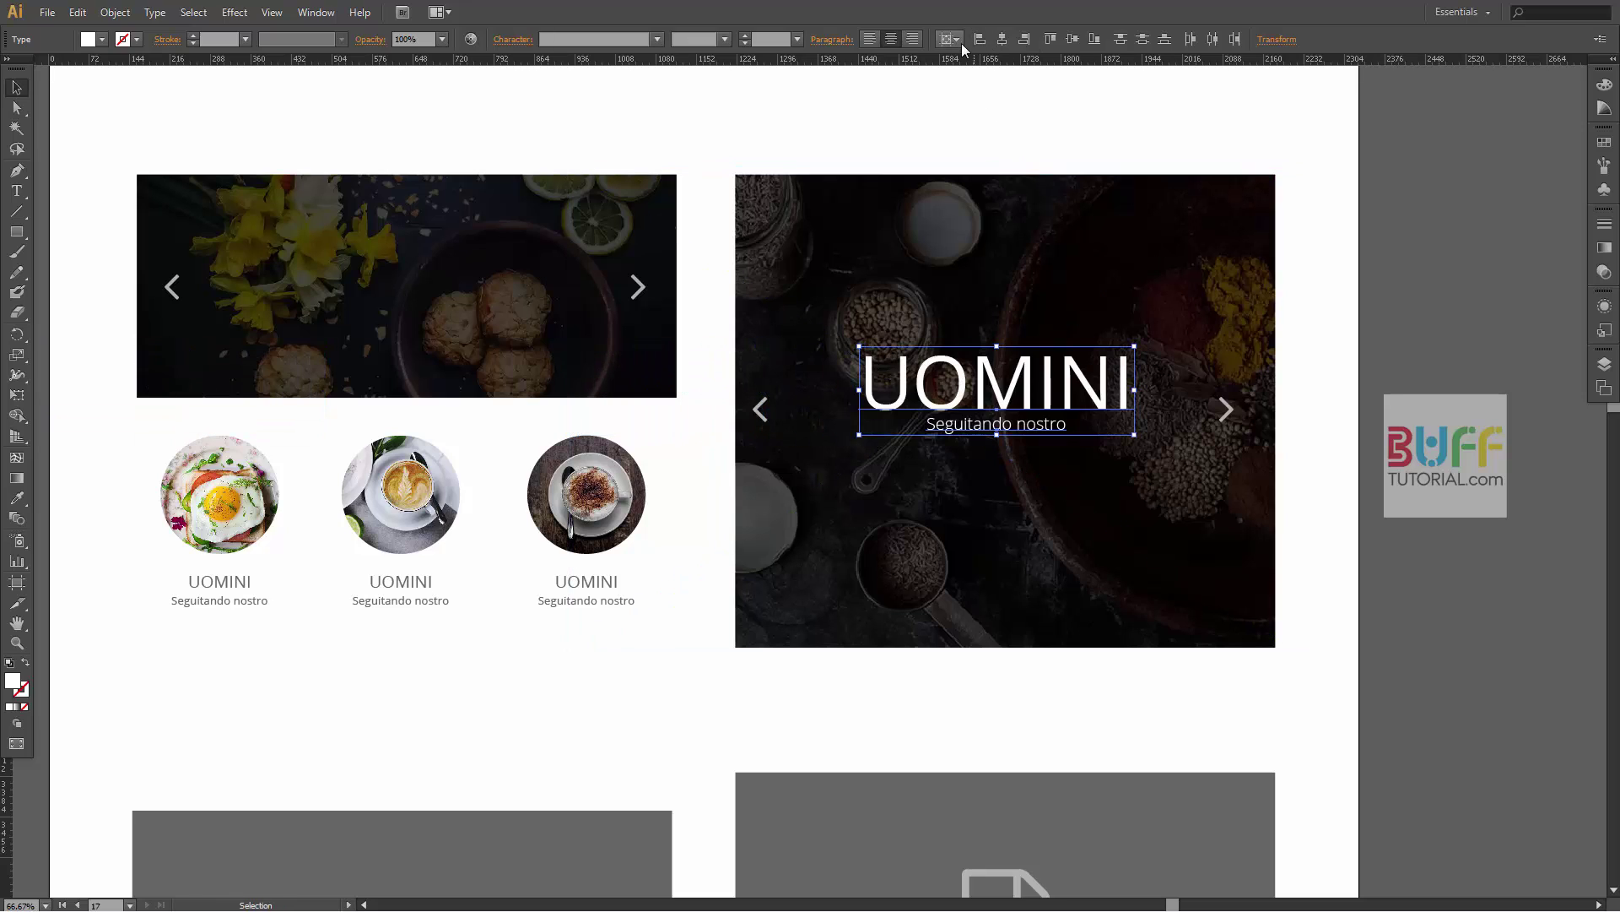
# - Left-align the subtitle with UOMINI and nudge the text group left and down on the photo
pyautogui.click(979, 39)
pyautogui.hotkey('shift', 'Left')
pyautogui.hotkey('shift', 'Left')
pyautogui.hotkey('shift', 'Left')
pyautogui.hotkey('shift', 'Left')
pyautogui.hotkey('shift', 'Down')
pyautogui.hotkey('shift', 'Down')
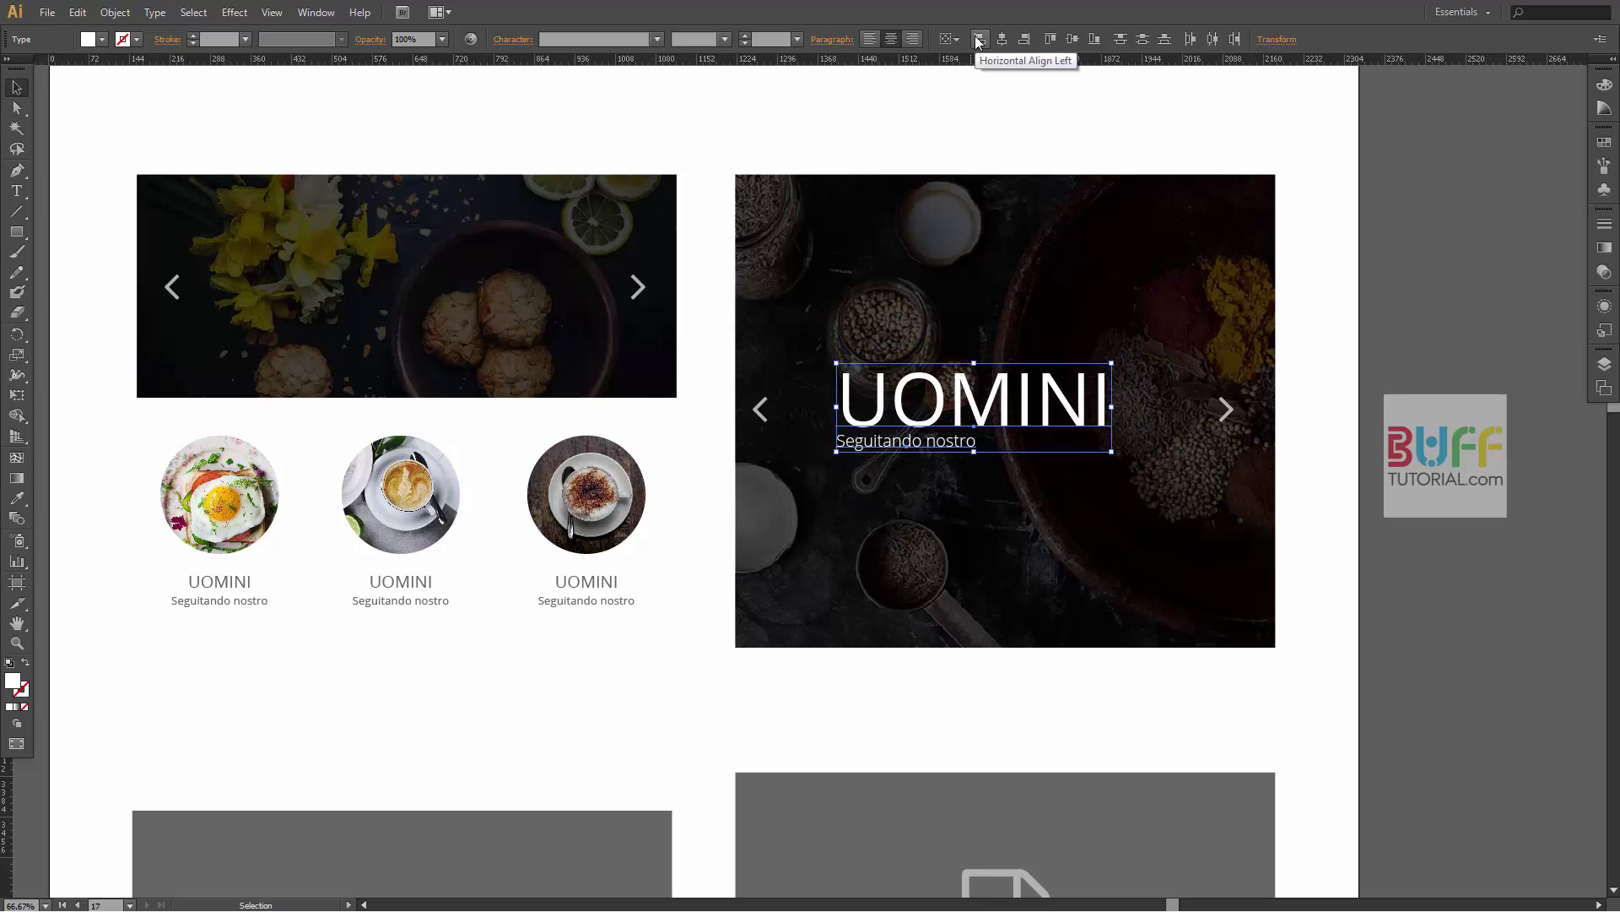
pyautogui.hotkey('shift', 'Left')
pyautogui.hotkey('shift', 'Down')
pyautogui.click(1386, 534)
pyautogui.scroll(-1, 1386, 534)
pyautogui.moveTo(921, 760)
pyautogui.mouseDown()
pyautogui.moveTo(1007, 493)
pyautogui.moveTo(982, 557)
pyautogui.mouseUp()
pyautogui.moveTo(1139, 337); pyautogui.dragTo(1063, 359)
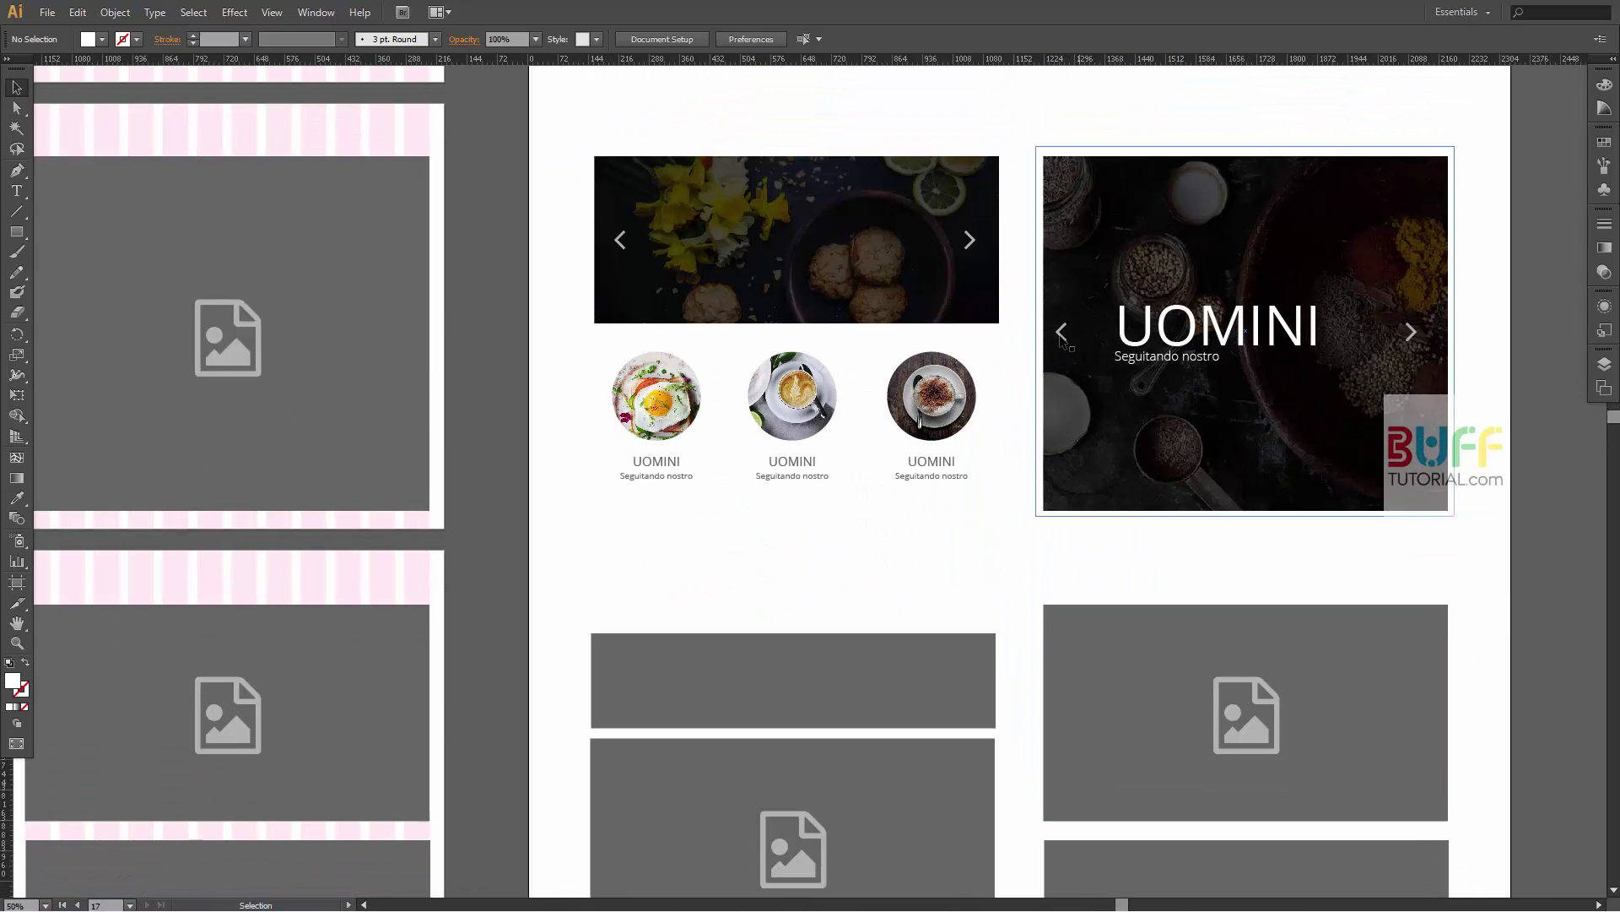
# - Place bg2 over the lower-left grey rectangle and clip the photo to it
pyautogui.scroll(-5, 970, 422)
pyautogui.scroll(-2, 889, 527)
pyautogui.scroll(2, 928, 529)
pyautogui.click(767, 620)
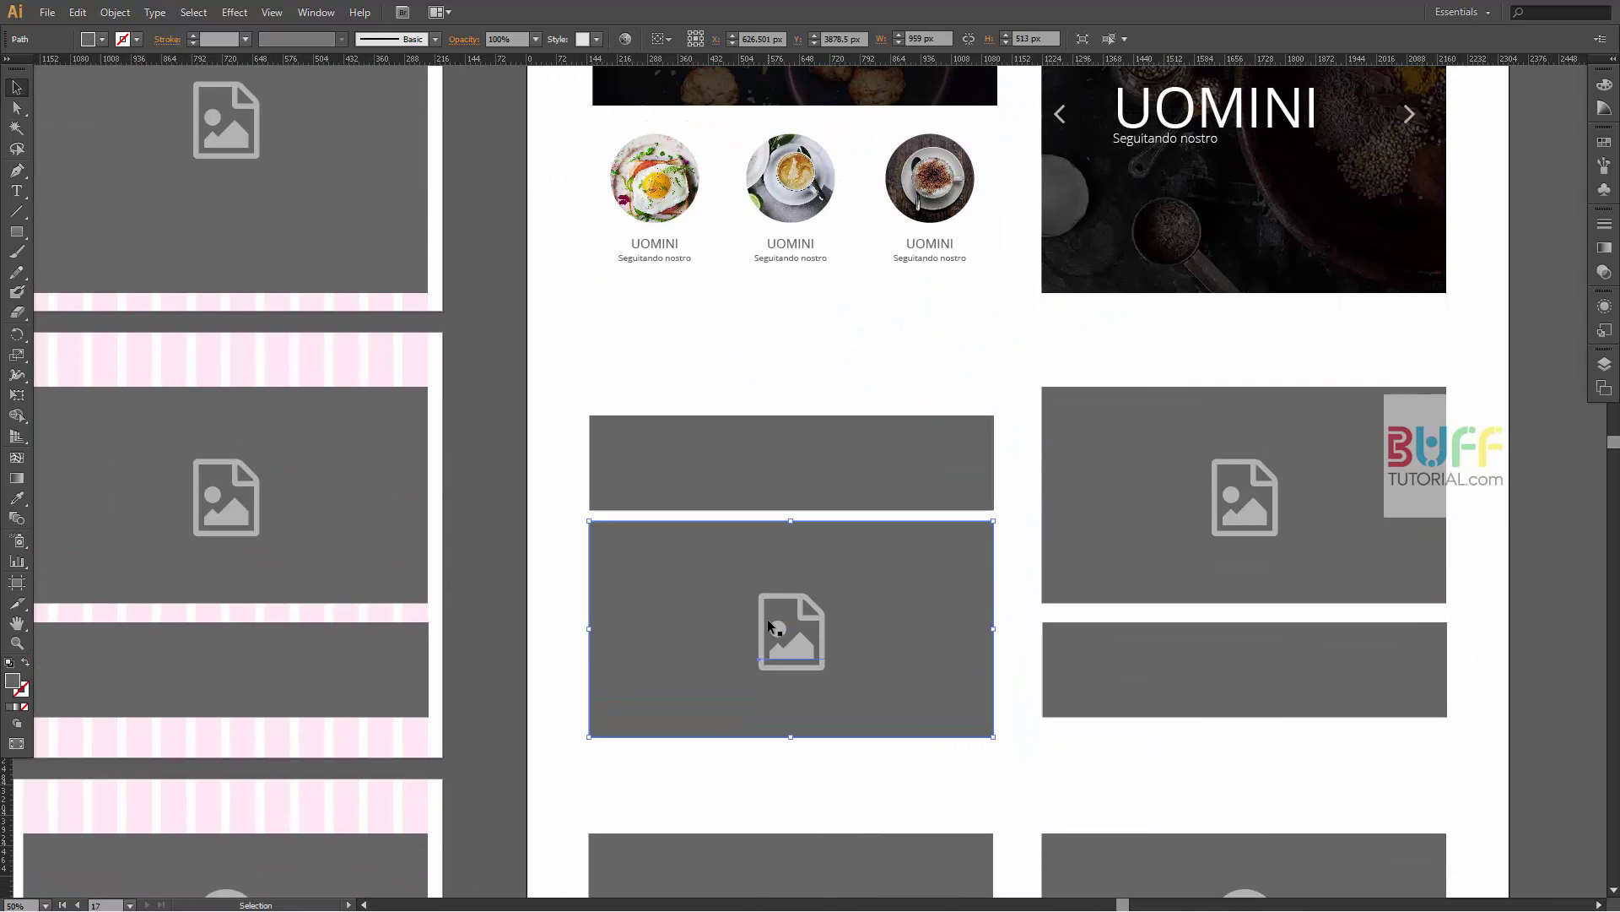
pyautogui.press('Delete')
pyautogui.hotkey('ctrl', 'shift', 'p')
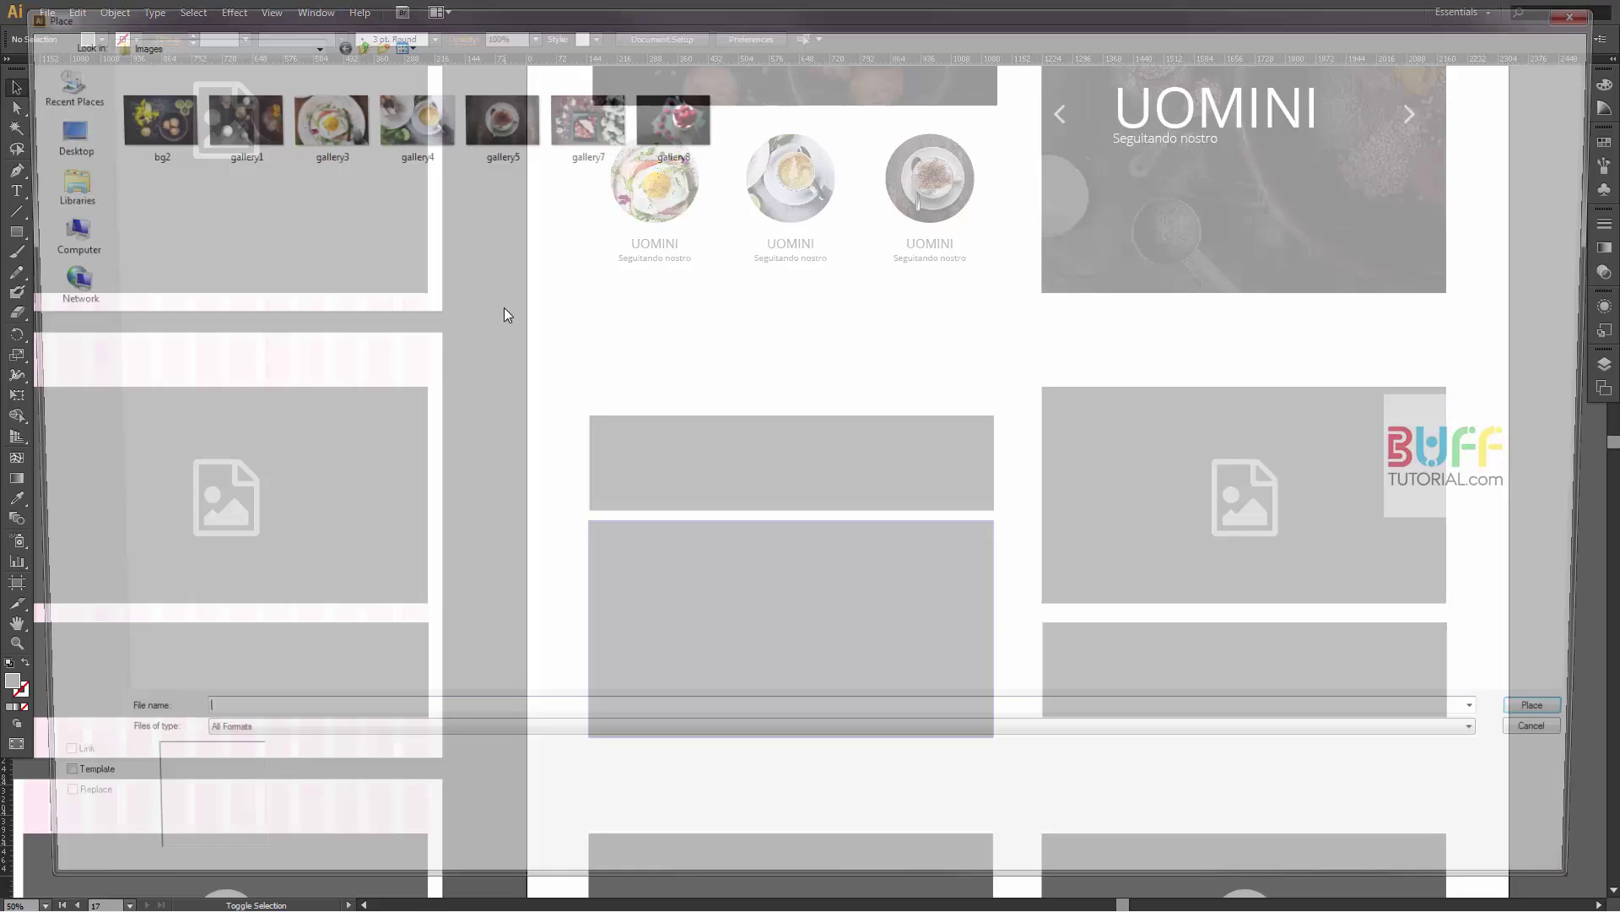
pyautogui.doubleClick(138, 119)
pyautogui.moveTo(840, 564); pyautogui.dragTo(820, 700)
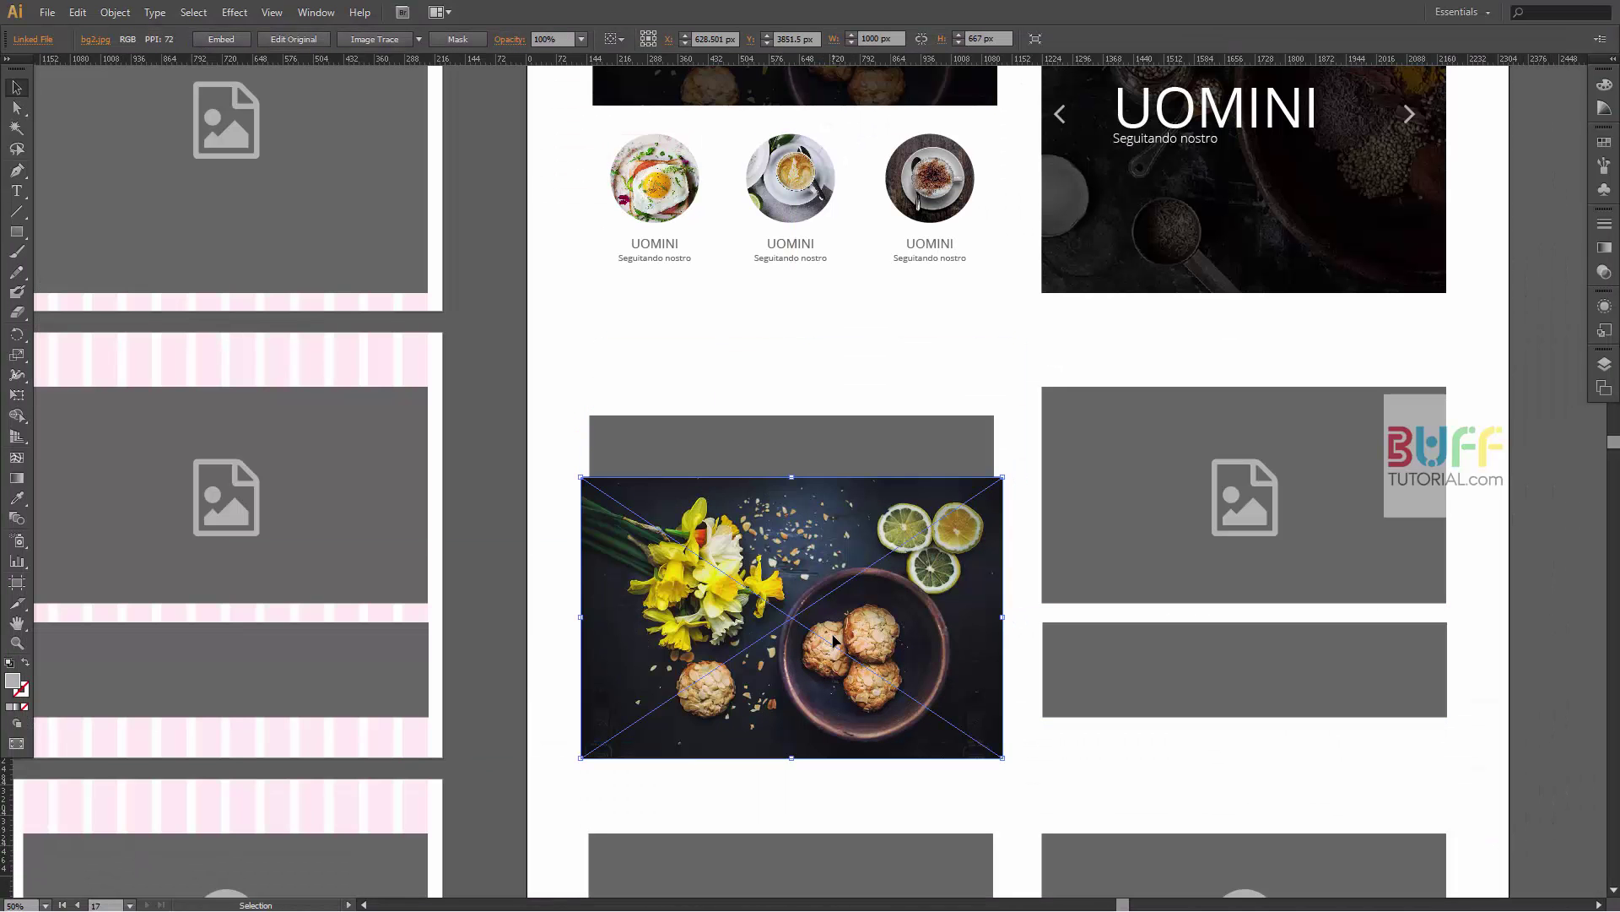
pyautogui.hotkey('ctrl', '[')
pyautogui.keyDown('shift'); pyautogui.click(1005, 607); pyautogui.keyUp('shift')
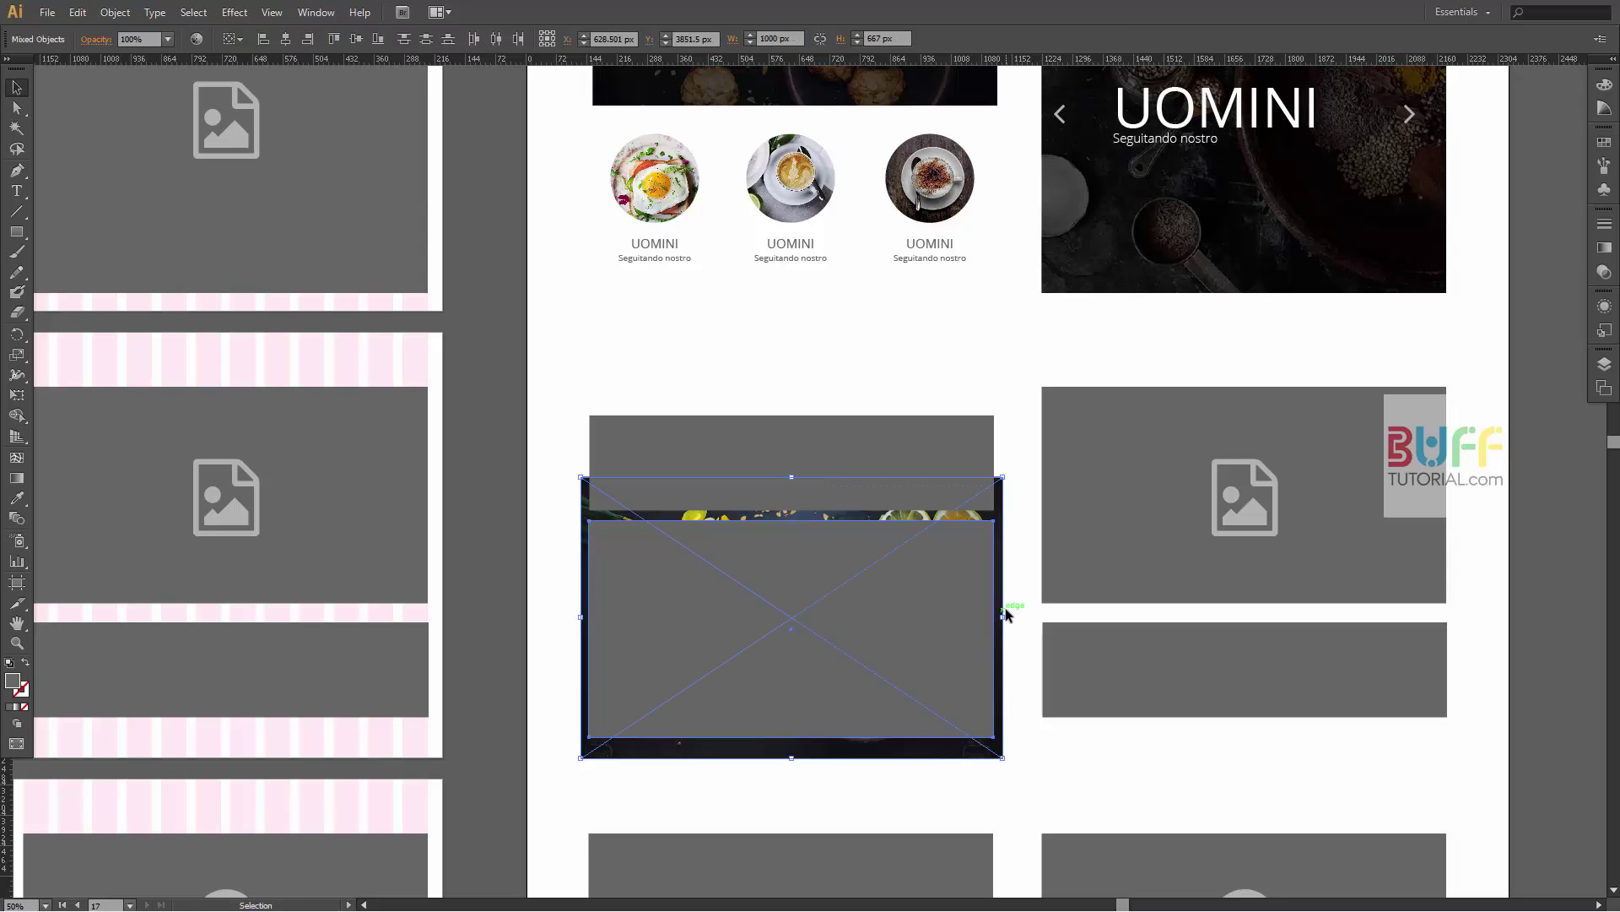
pyautogui.hotkey('ctrl', '7')
# - Inside the clip group, draw a black rectangle over the photo at 60% opacity
pyautogui.doubleClick(928, 583)
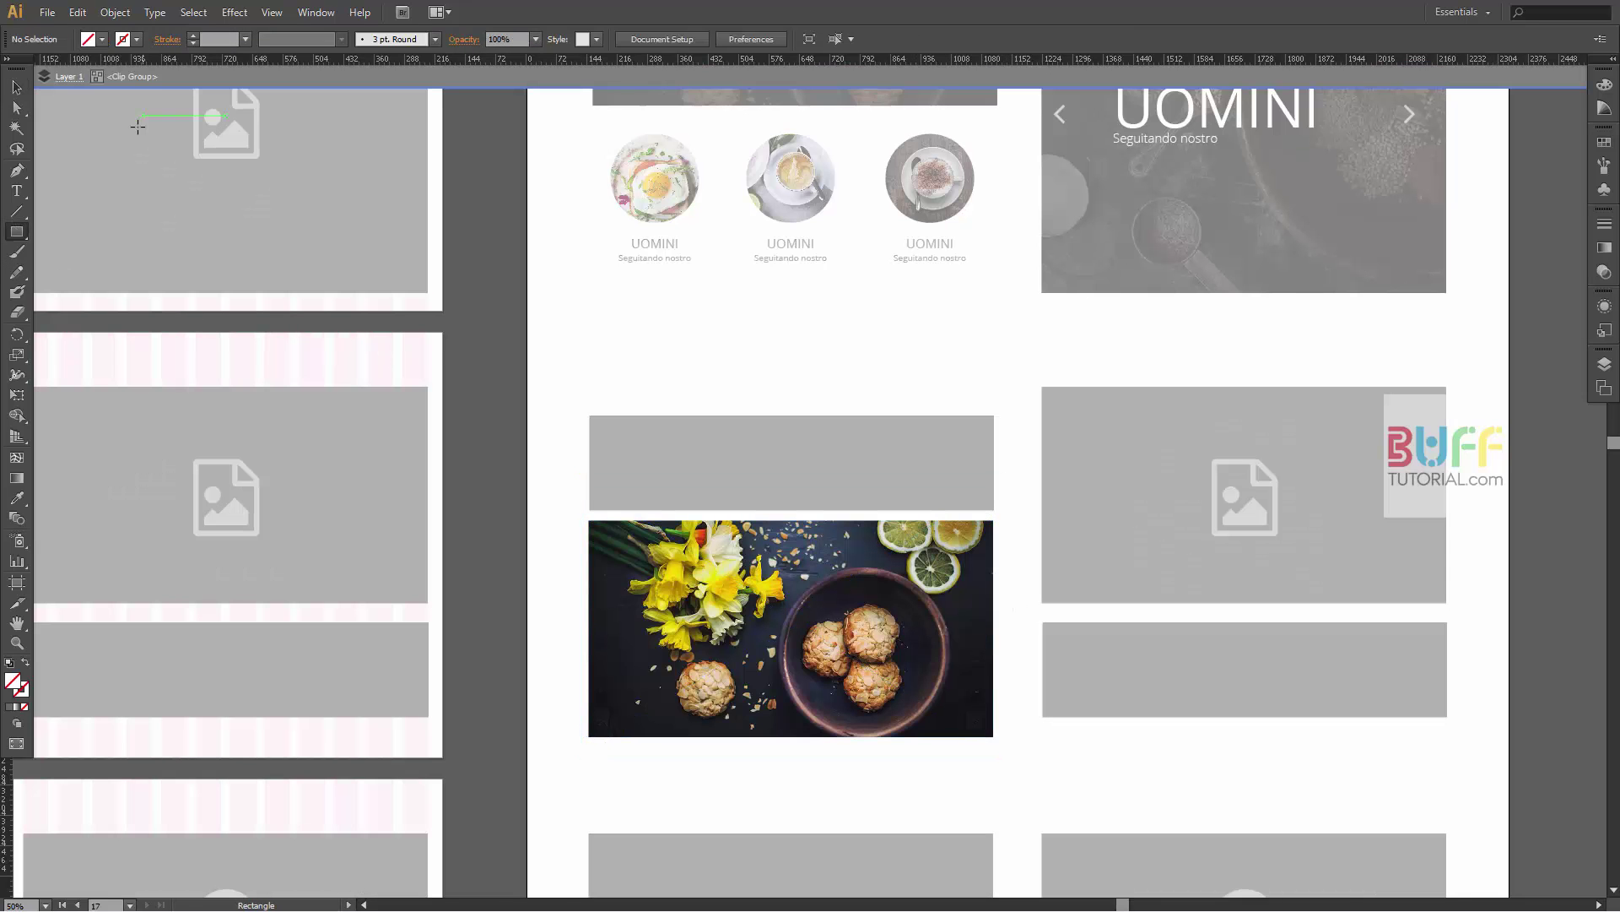
pyautogui.click(89, 39)
pyautogui.click(535, 39)
pyautogui.click(560, 194)
pyautogui.moveTo(584, 514); pyautogui.dragTo(1002, 742)
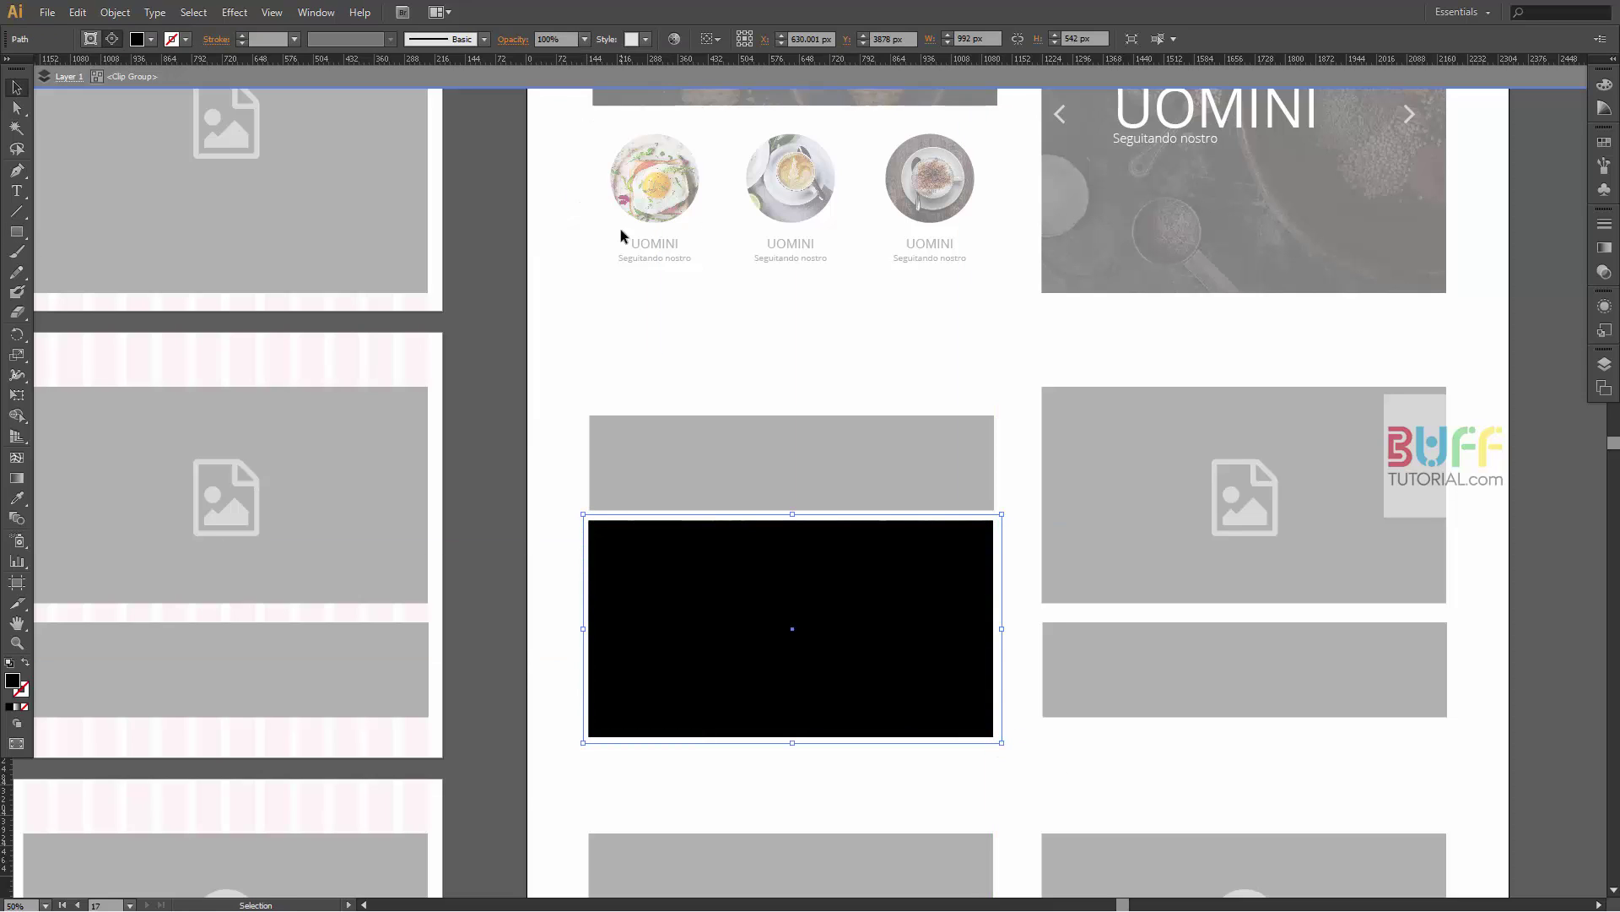
pyautogui.click(584, 39)
pyautogui.click(614, 177)
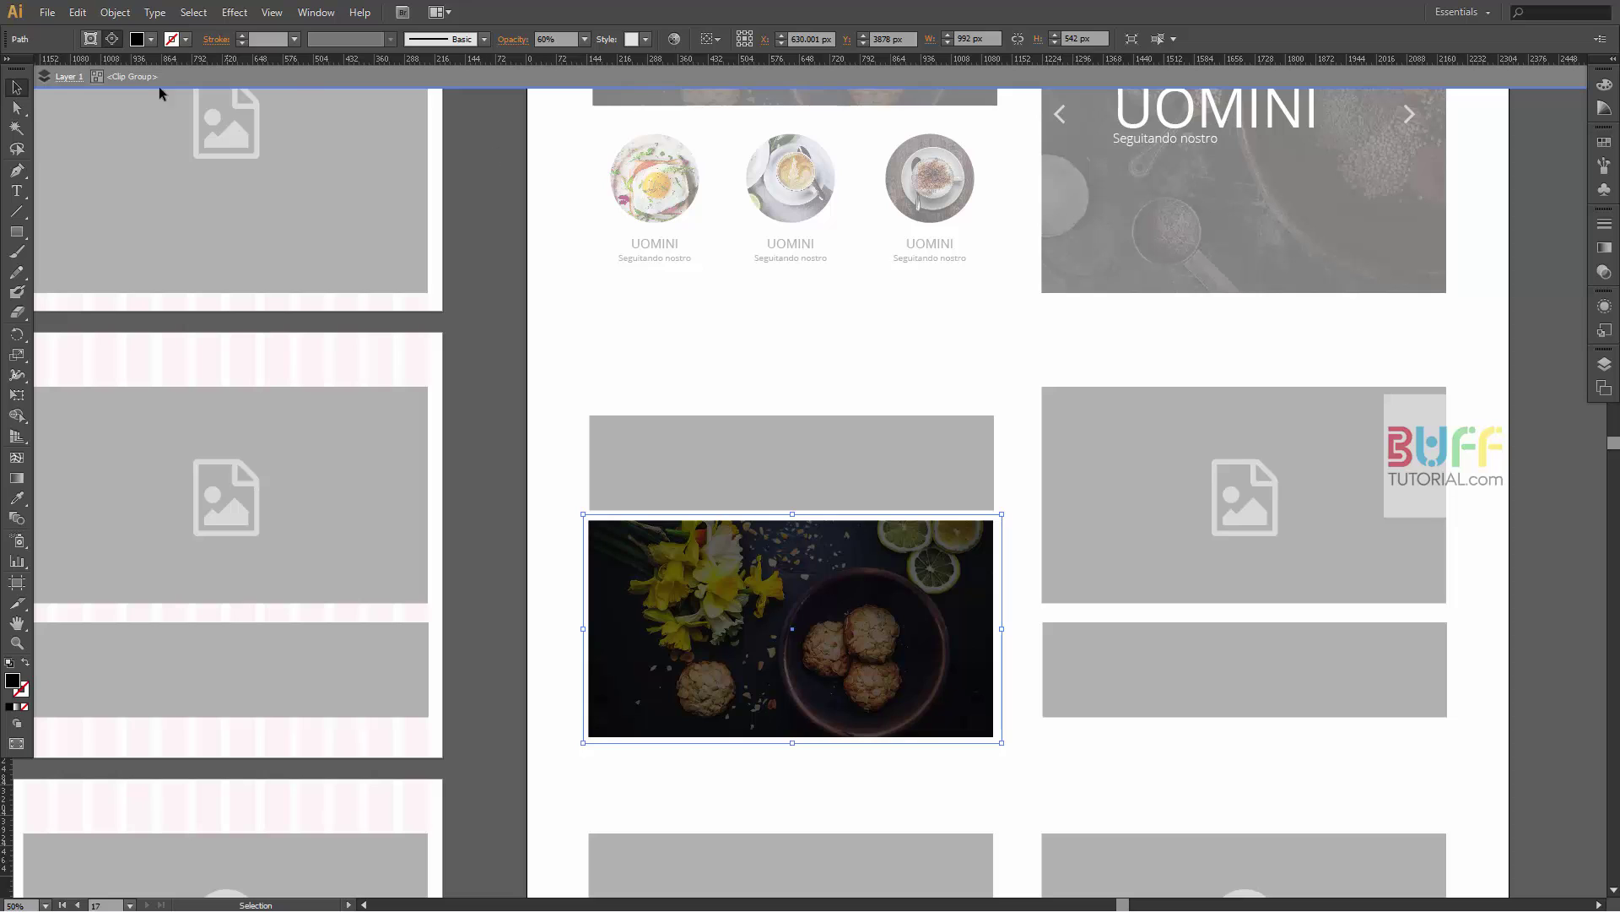
pyautogui.click(752, 468)
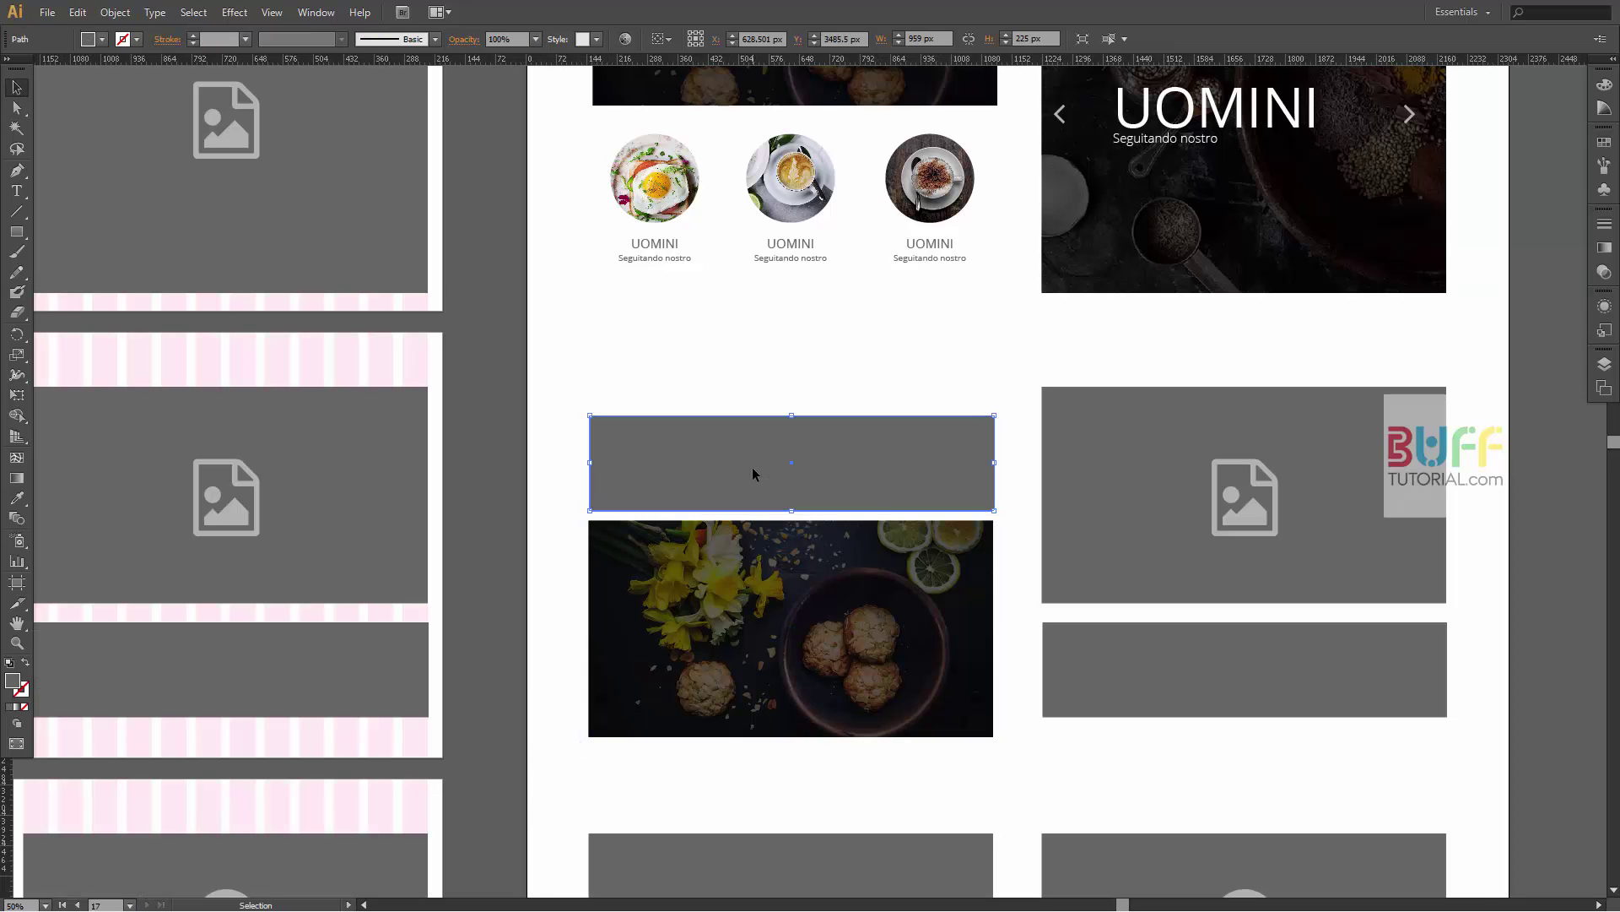
# - Place the gallery1 spice photo over the thin grey strip and clip it to the strip
pyautogui.hotkey('ctrl', 'alt', 'shift', 'w')
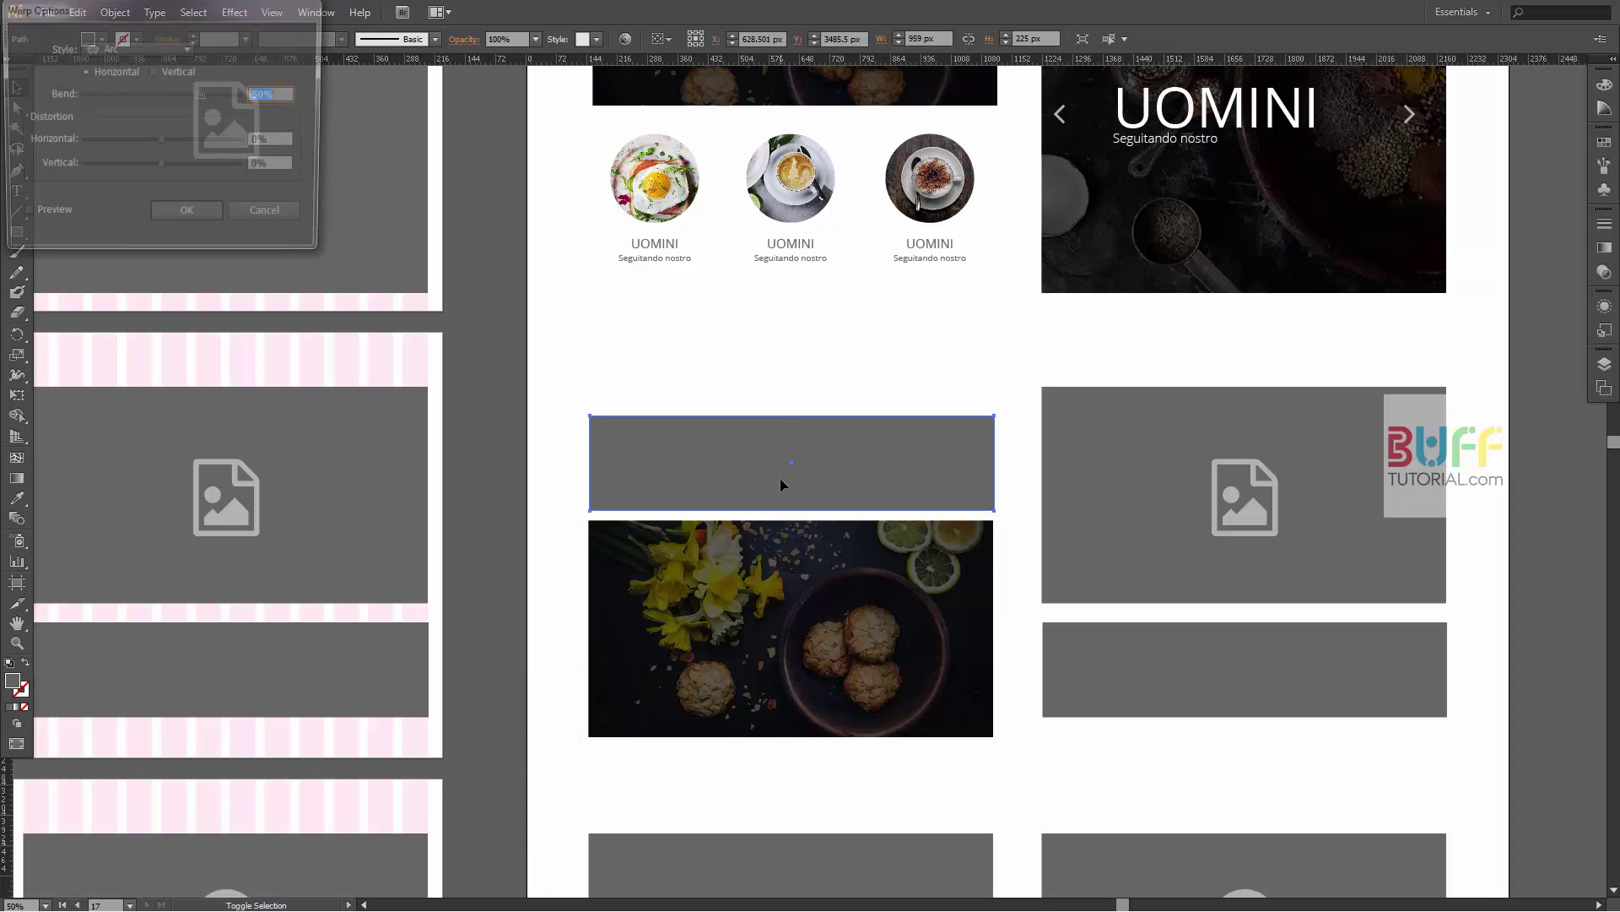
pyautogui.click(275, 221)
pyautogui.hotkey('ctrl', 'shift', 'p')
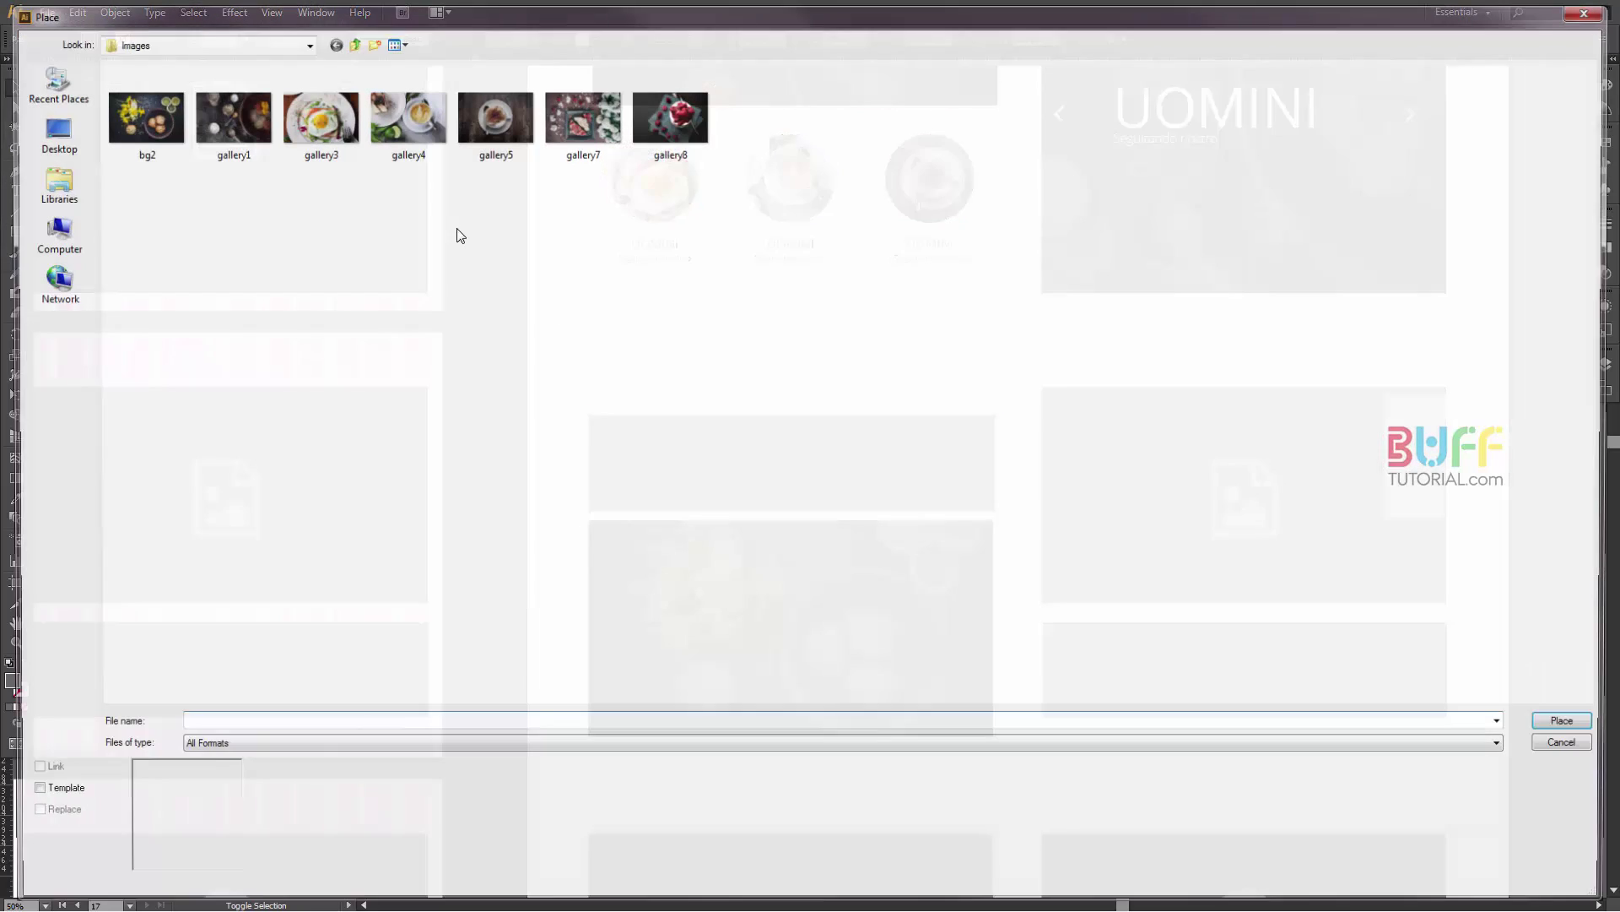
pyautogui.doubleClick(216, 119)
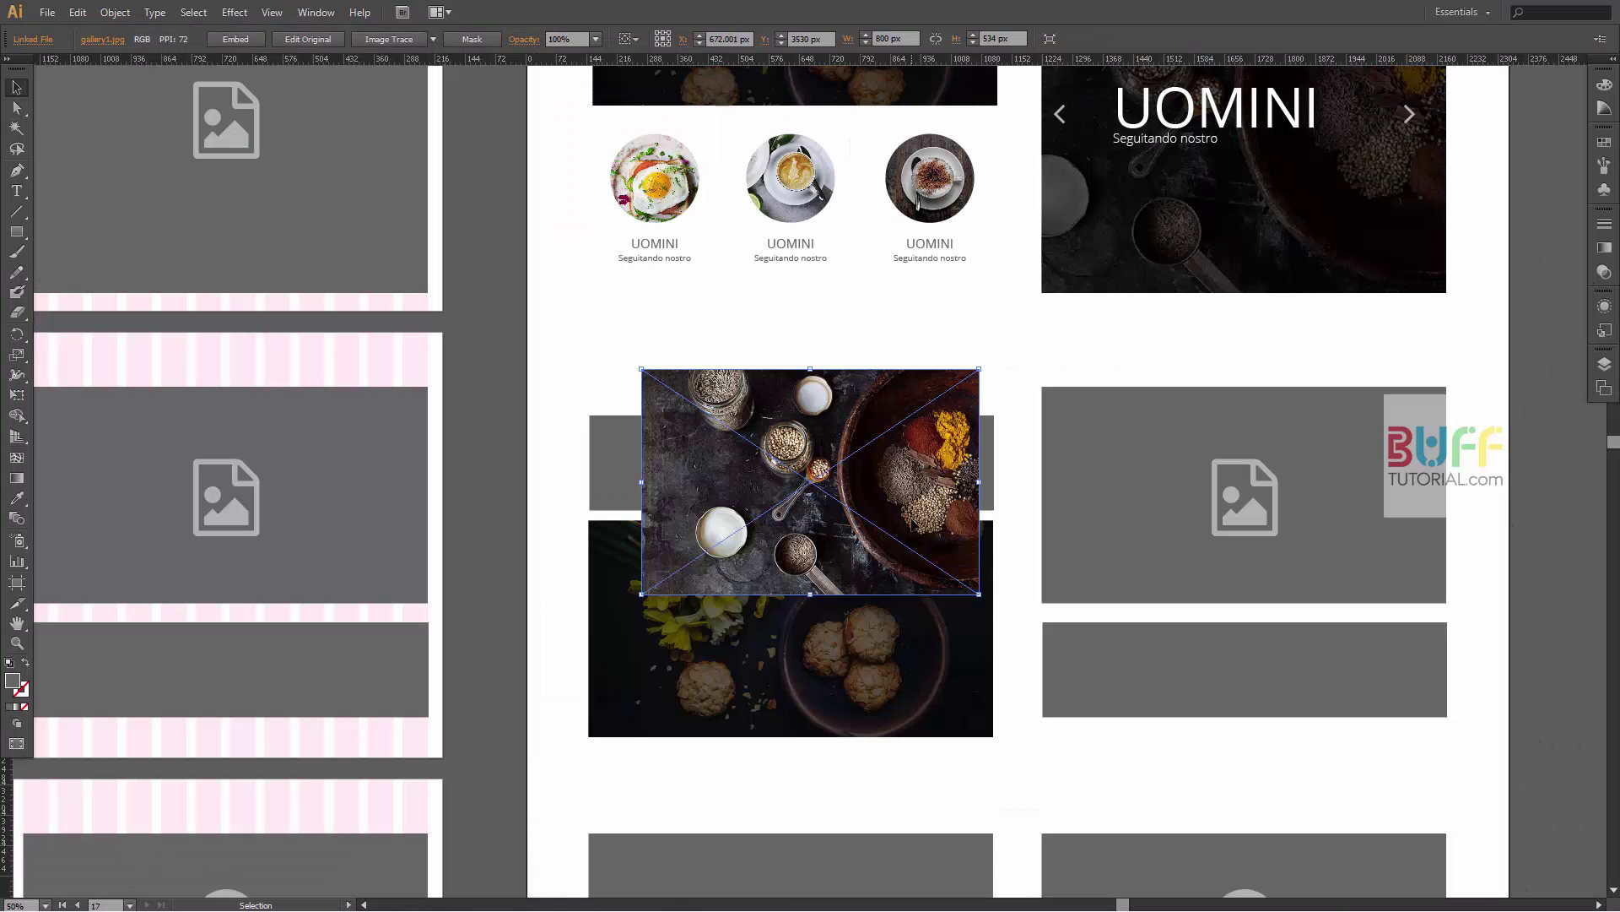
pyautogui.moveTo(979, 593); pyautogui.dragTo(1057, 646)
pyautogui.moveTo(938, 515); pyautogui.dragTo(884, 478)
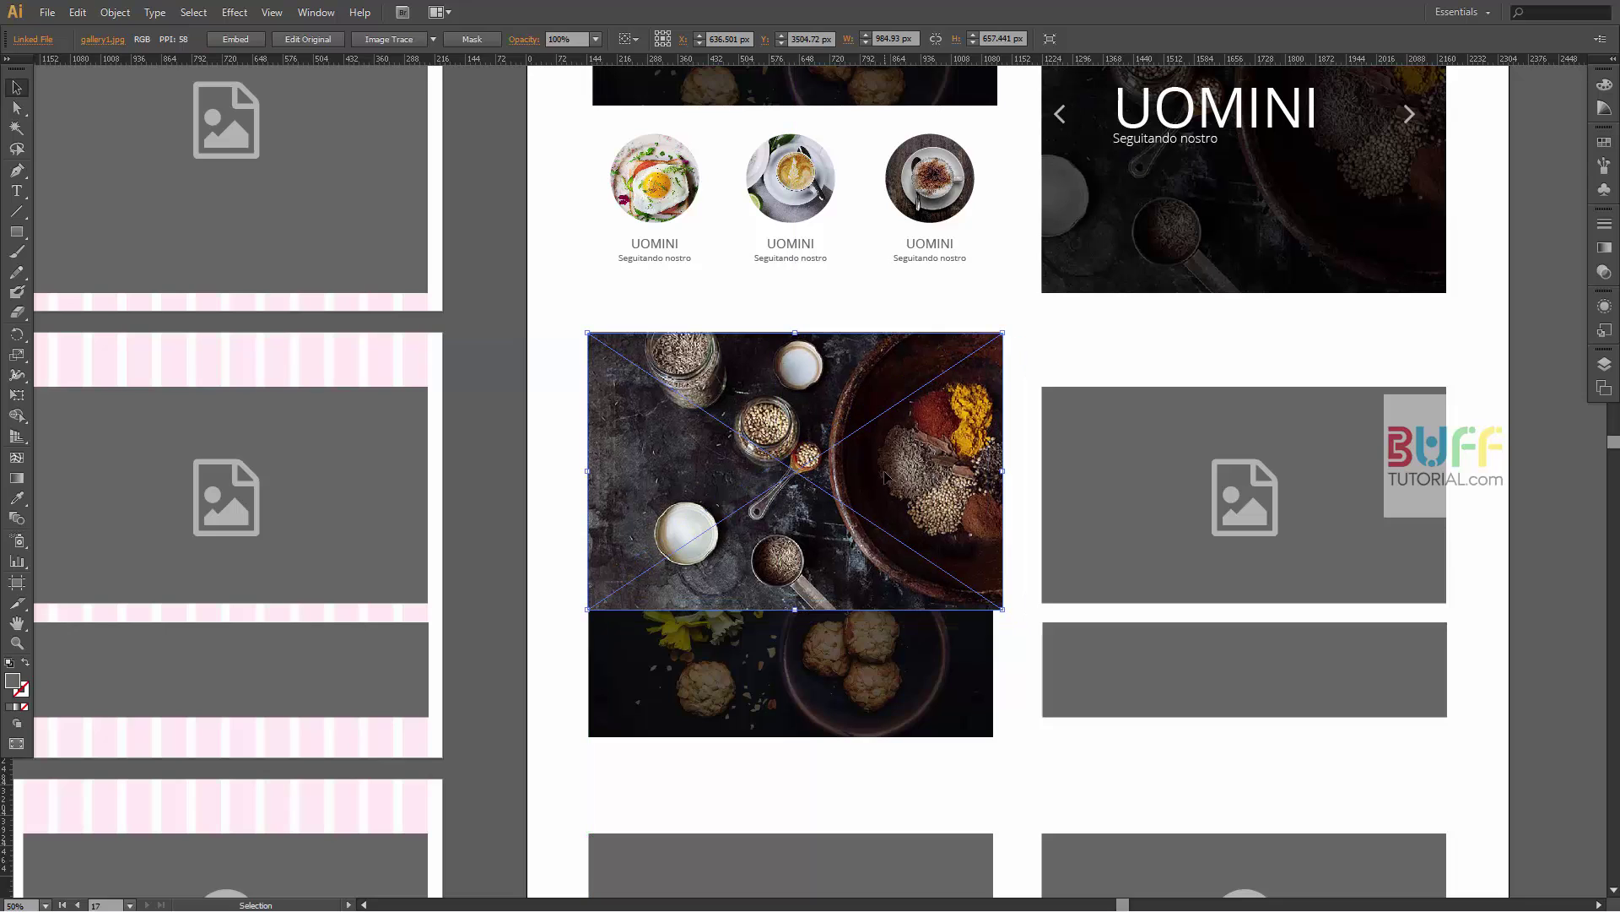
pyautogui.keyDown('shift'); pyautogui.click(885, 477); pyautogui.keyUp('shift')
pyautogui.hotkey('ctrl', '7')
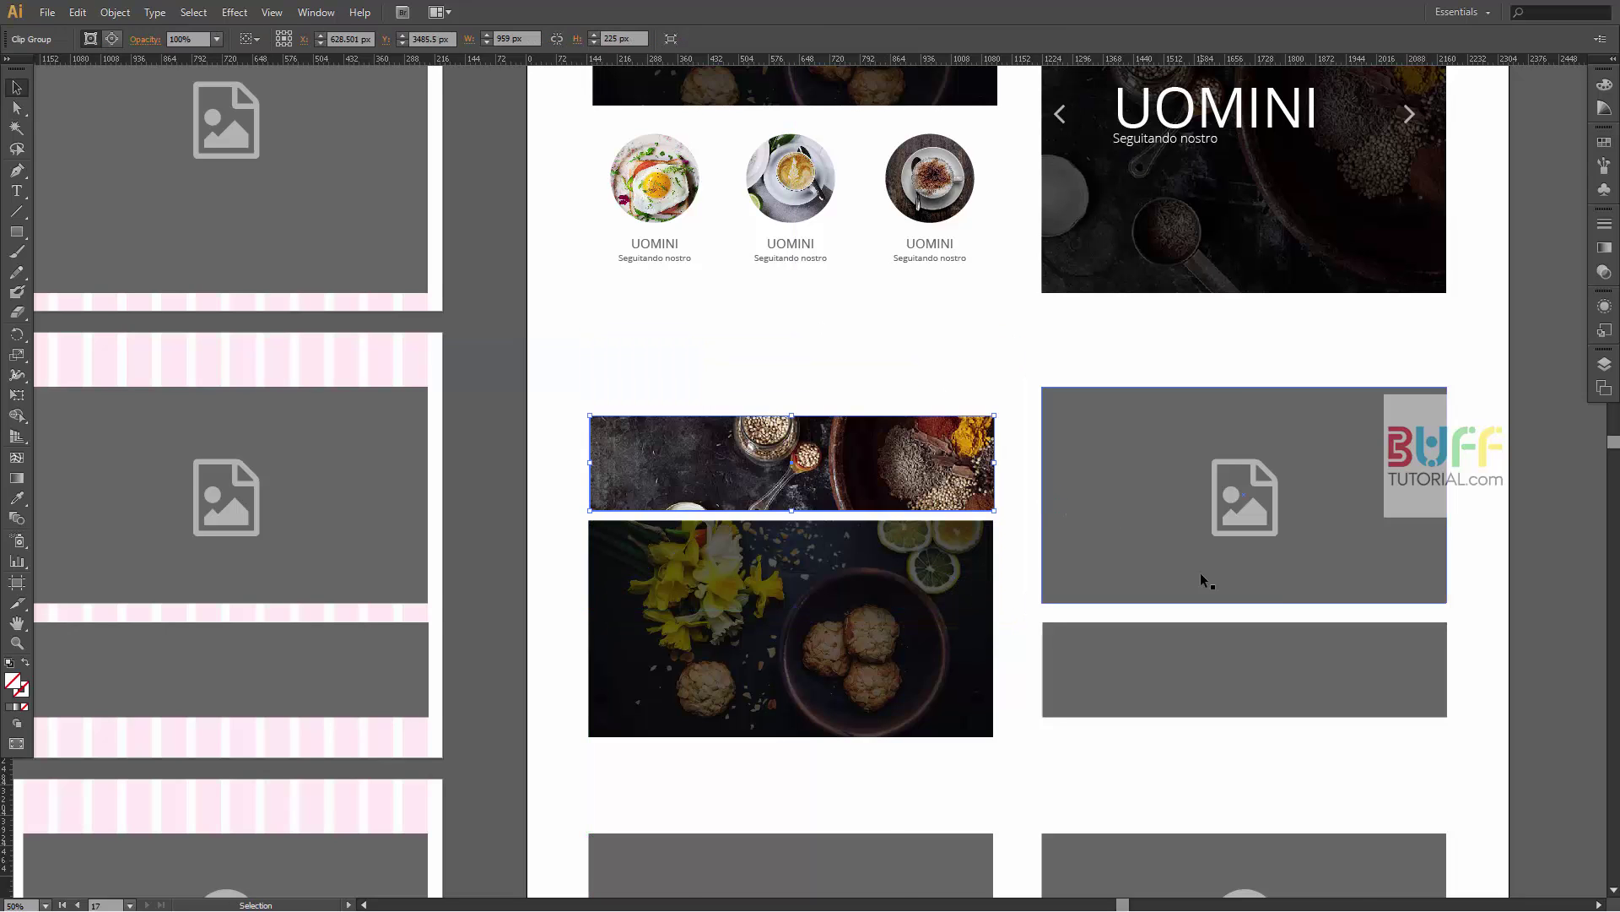
# - Select the left arrow of the top-right UOMINI slider
pyautogui.moveTo(839, 578); pyautogui.dragTo(692, 498)
pyautogui.scroll(5, 690, 498)
pyautogui.click(1072, 186)
# - Copy the UOMINI heading and both arrows from the top slider onto the cookie photo
pyautogui.click(915, 193)
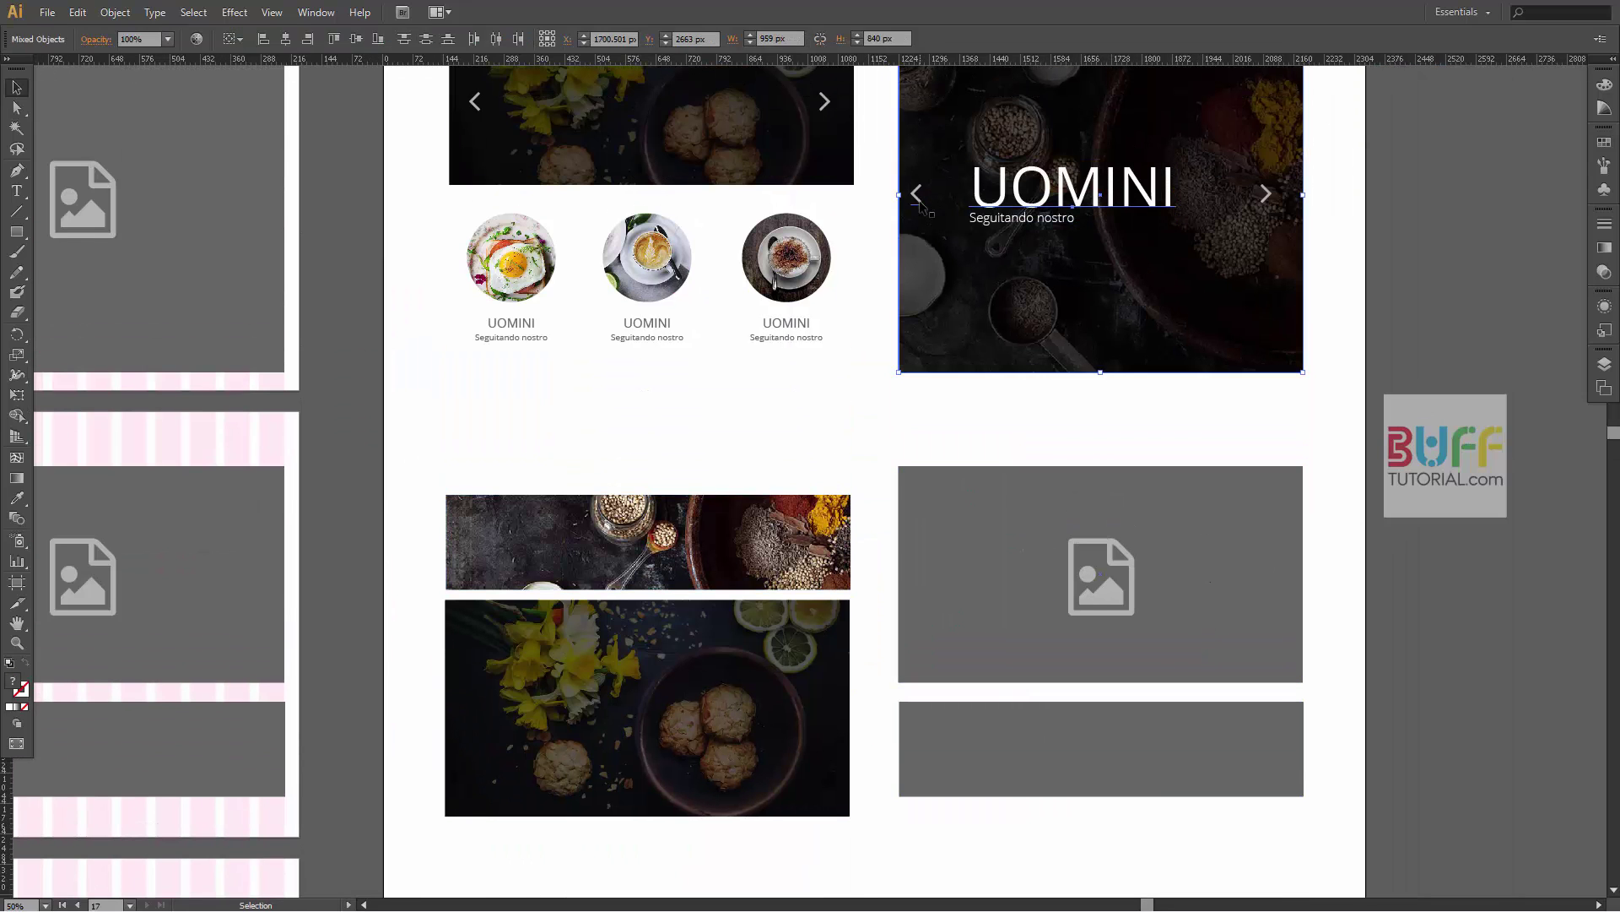
pyautogui.keyDown('shift'); pyautogui.click(1266, 196); pyautogui.keyUp('shift')
pyautogui.click(101, 39)
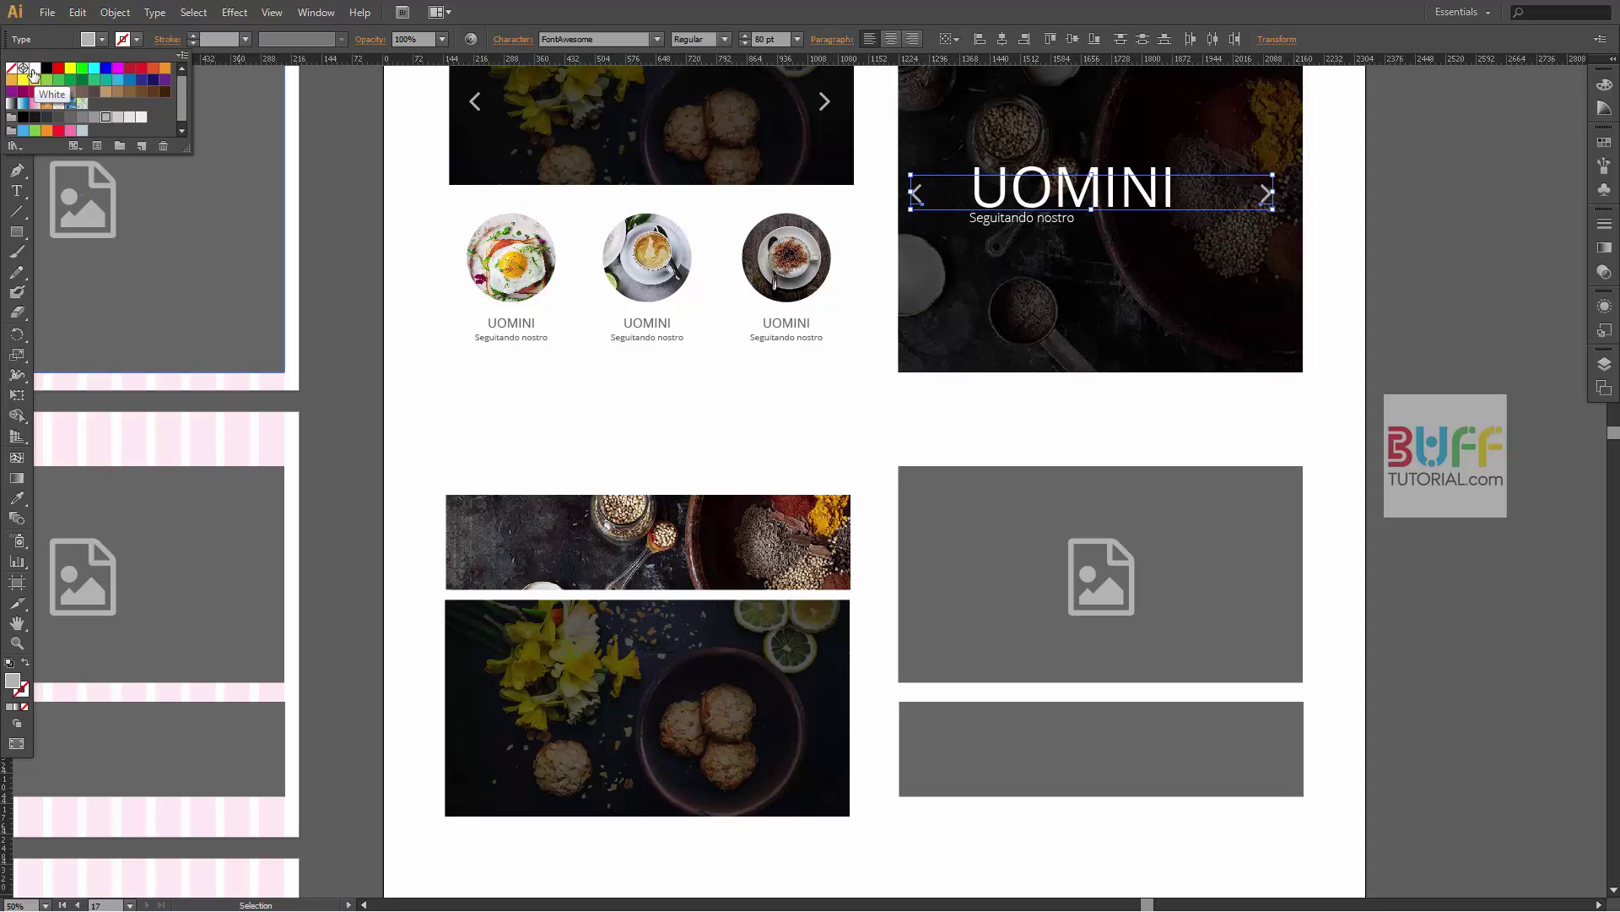
pyautogui.keyDown('shift'); pyautogui.click(1022, 218); pyautogui.keyUp('shift')
pyautogui.moveTo(1047, 207); pyautogui.dragTo(606, 712)
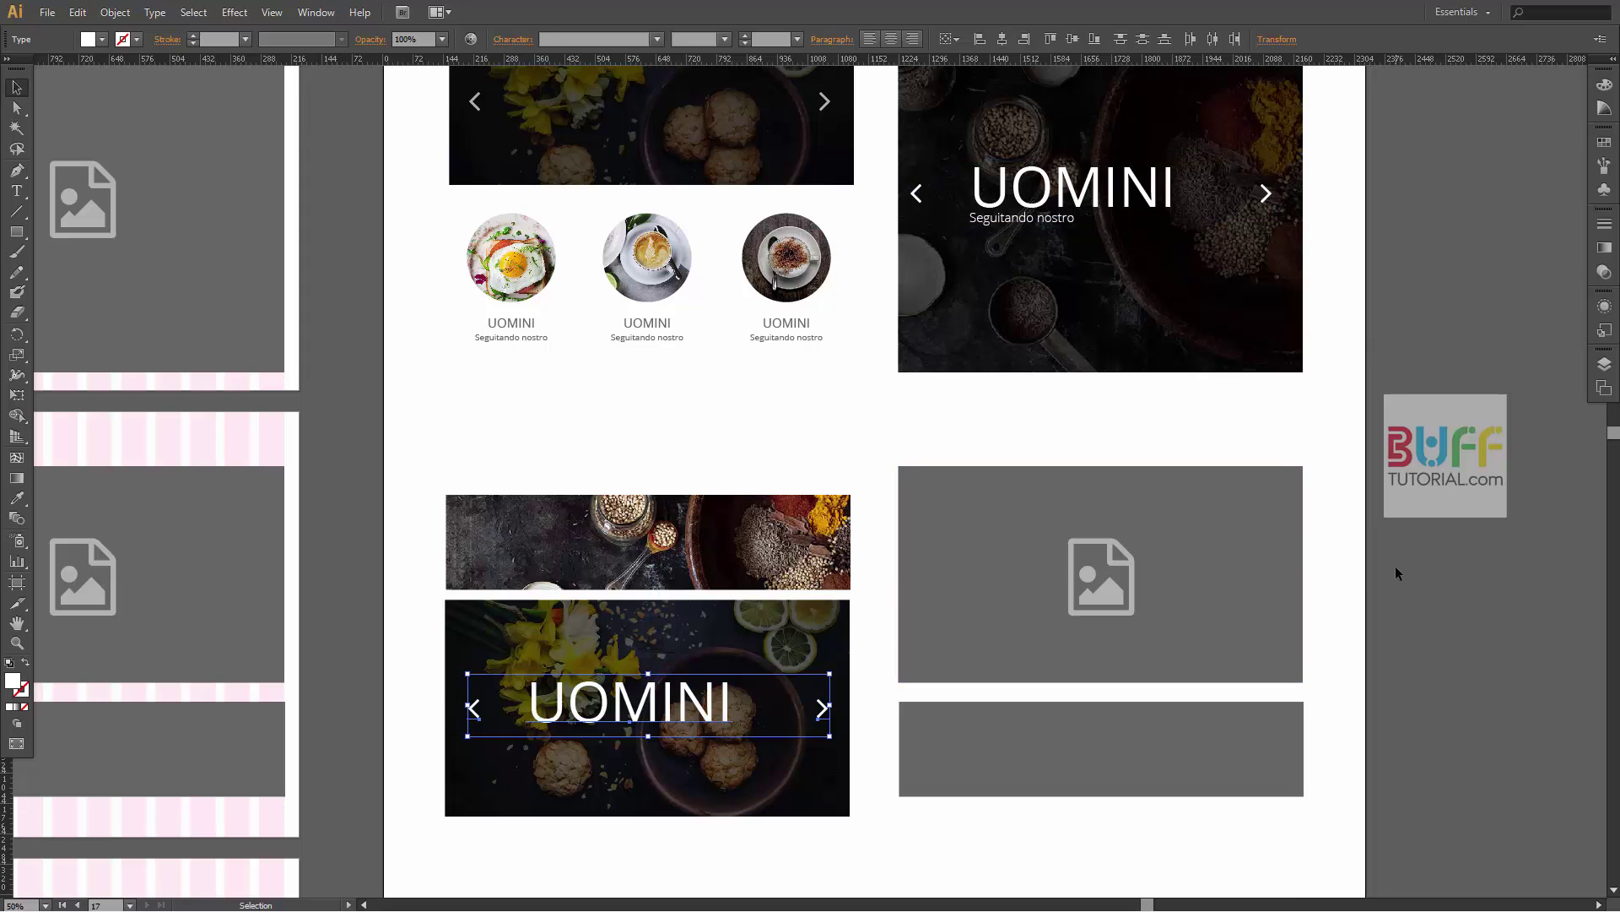
pyautogui.hotkey('ctrl', 'shift', 'a')
# - Delete the grey placeholder beside the cookie photo and copy the Seguitando nostro subtitle under the heading
pyautogui.moveTo(1367, 656); pyautogui.dragTo(1340, 529)
pyautogui.click(1168, 448)
pyautogui.press('Delete')
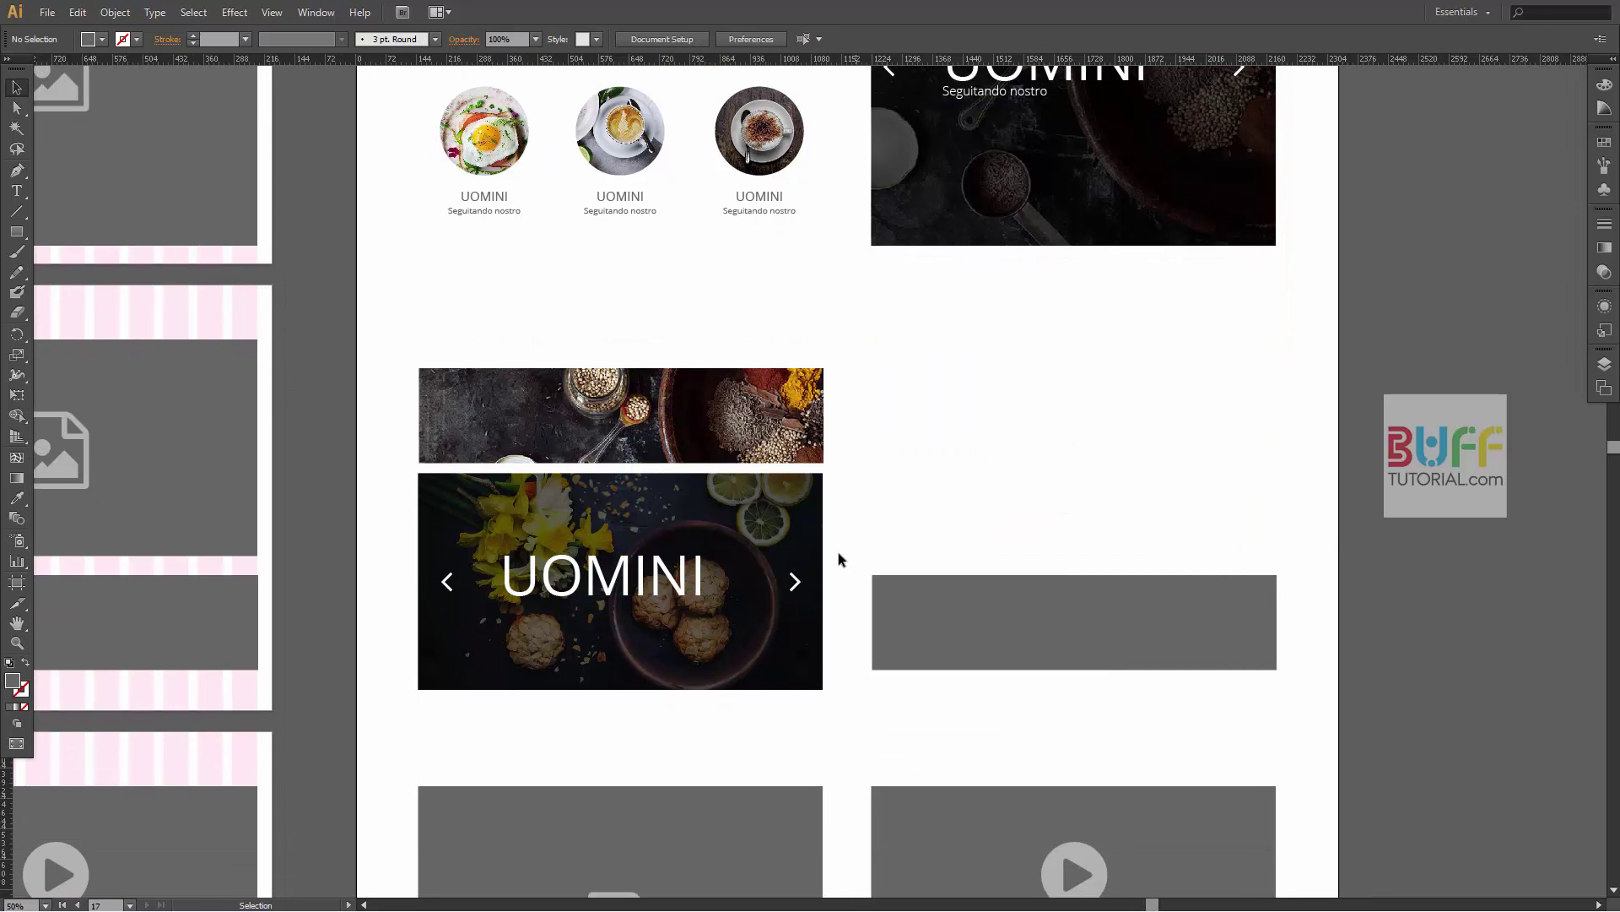
pyautogui.click(995, 91)
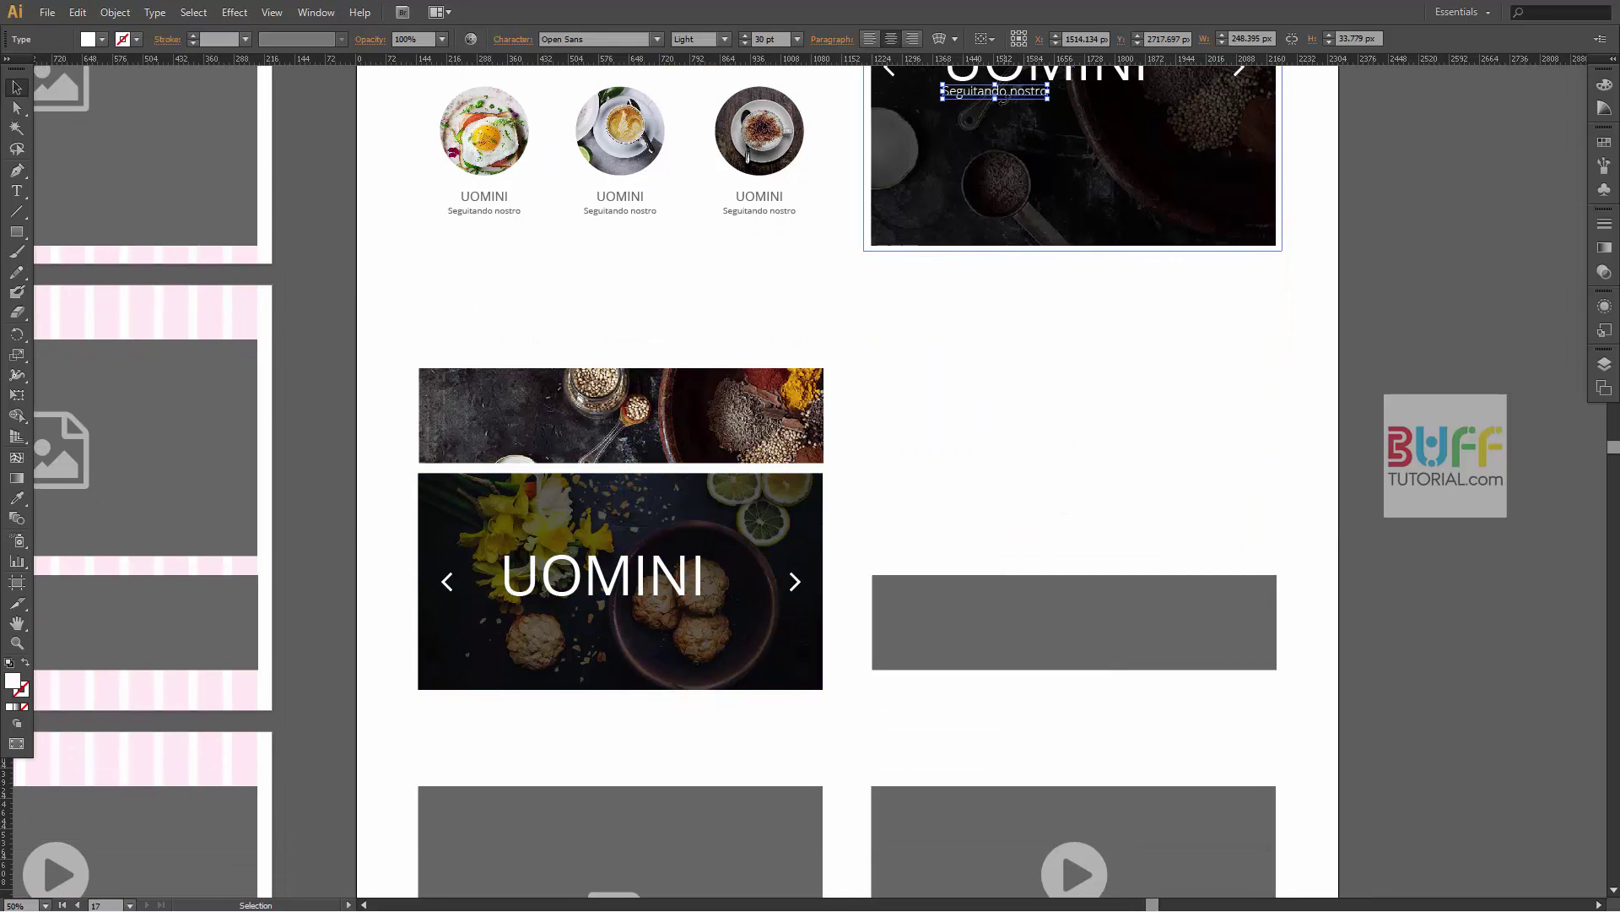
pyautogui.moveTo(995, 91)
pyautogui.mouseDown()
pyautogui.moveTo(616, 604)
pyautogui.moveTo(574, 625)
pyautogui.moveTo(1042, 545)
pyautogui.moveTo(1062, 504)
pyautogui.mouseUp()
pyautogui.click(804, 669)
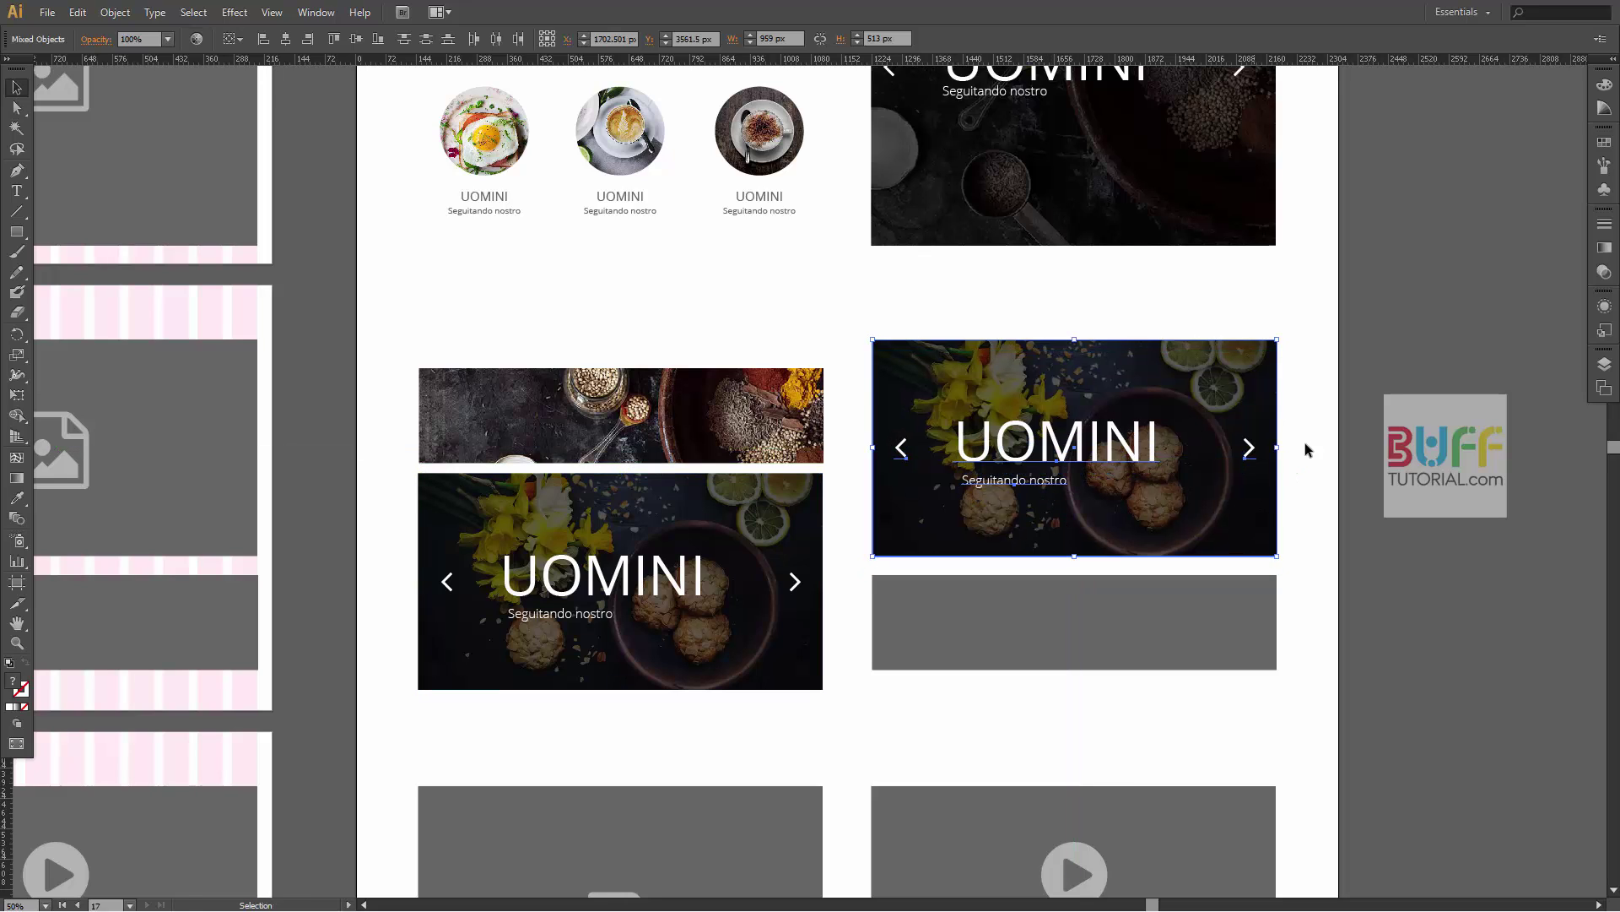
# - Duplicate the spice UOMINI slider beside the artboard
pyautogui.click(1365, 549)
pyautogui.moveTo(1090, 784); pyautogui.dragTo(1097, 477)
pyautogui.keyDown('alt'); pyautogui.scroll(-1, 1102, 497); pyautogui.keyUp('alt')
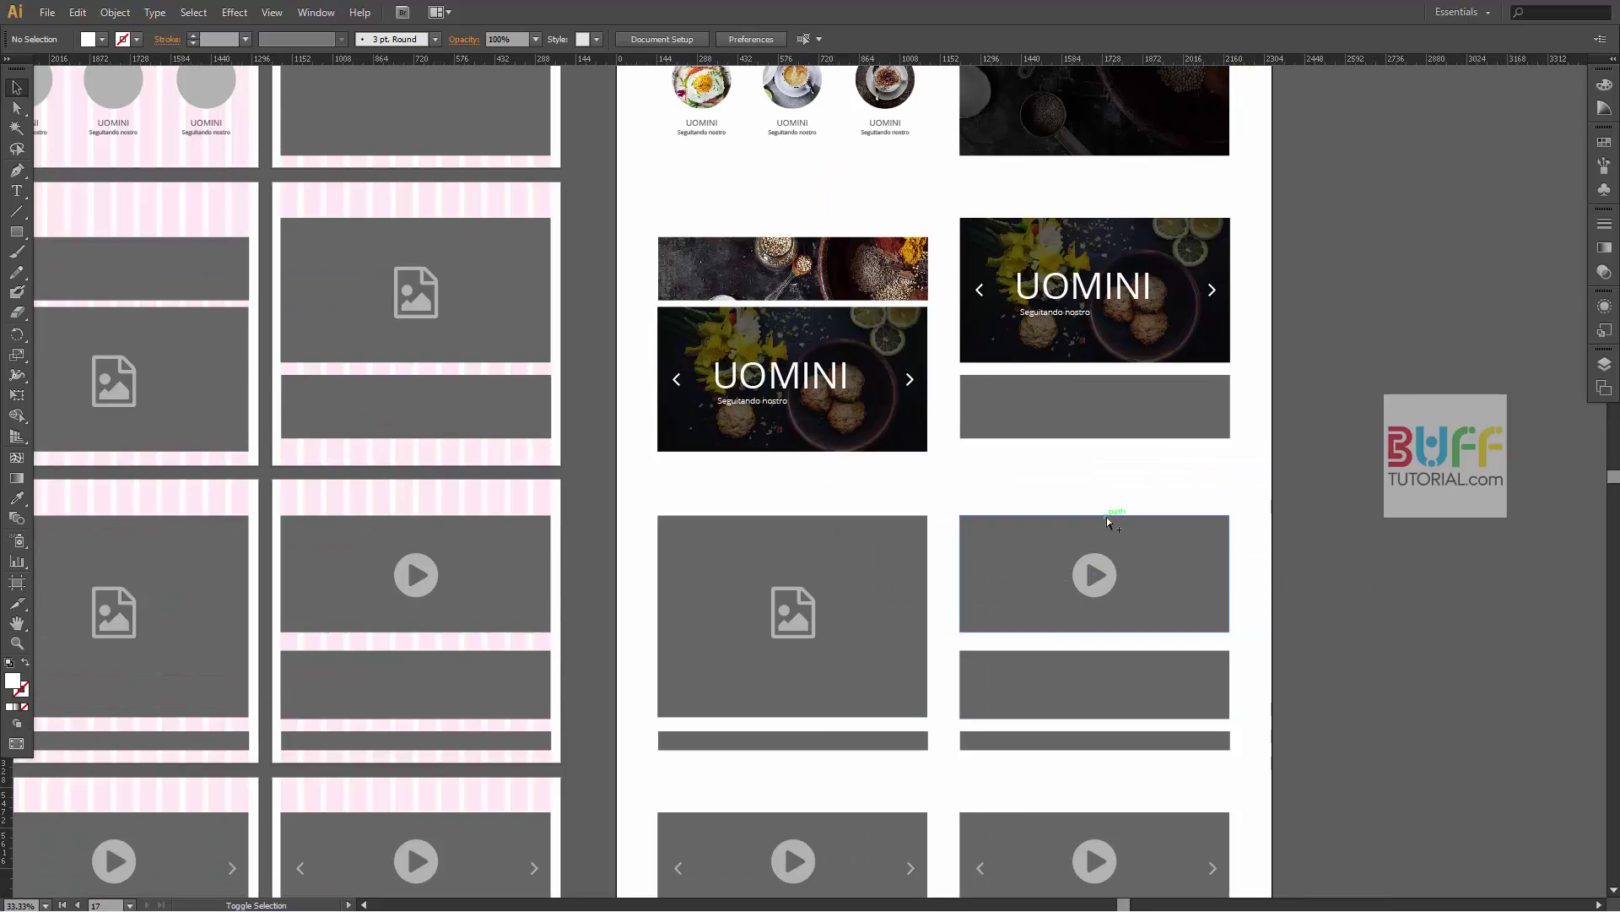
pyautogui.scroll(2, 1088, 329)
pyautogui.scroll(2, 1156, 152)
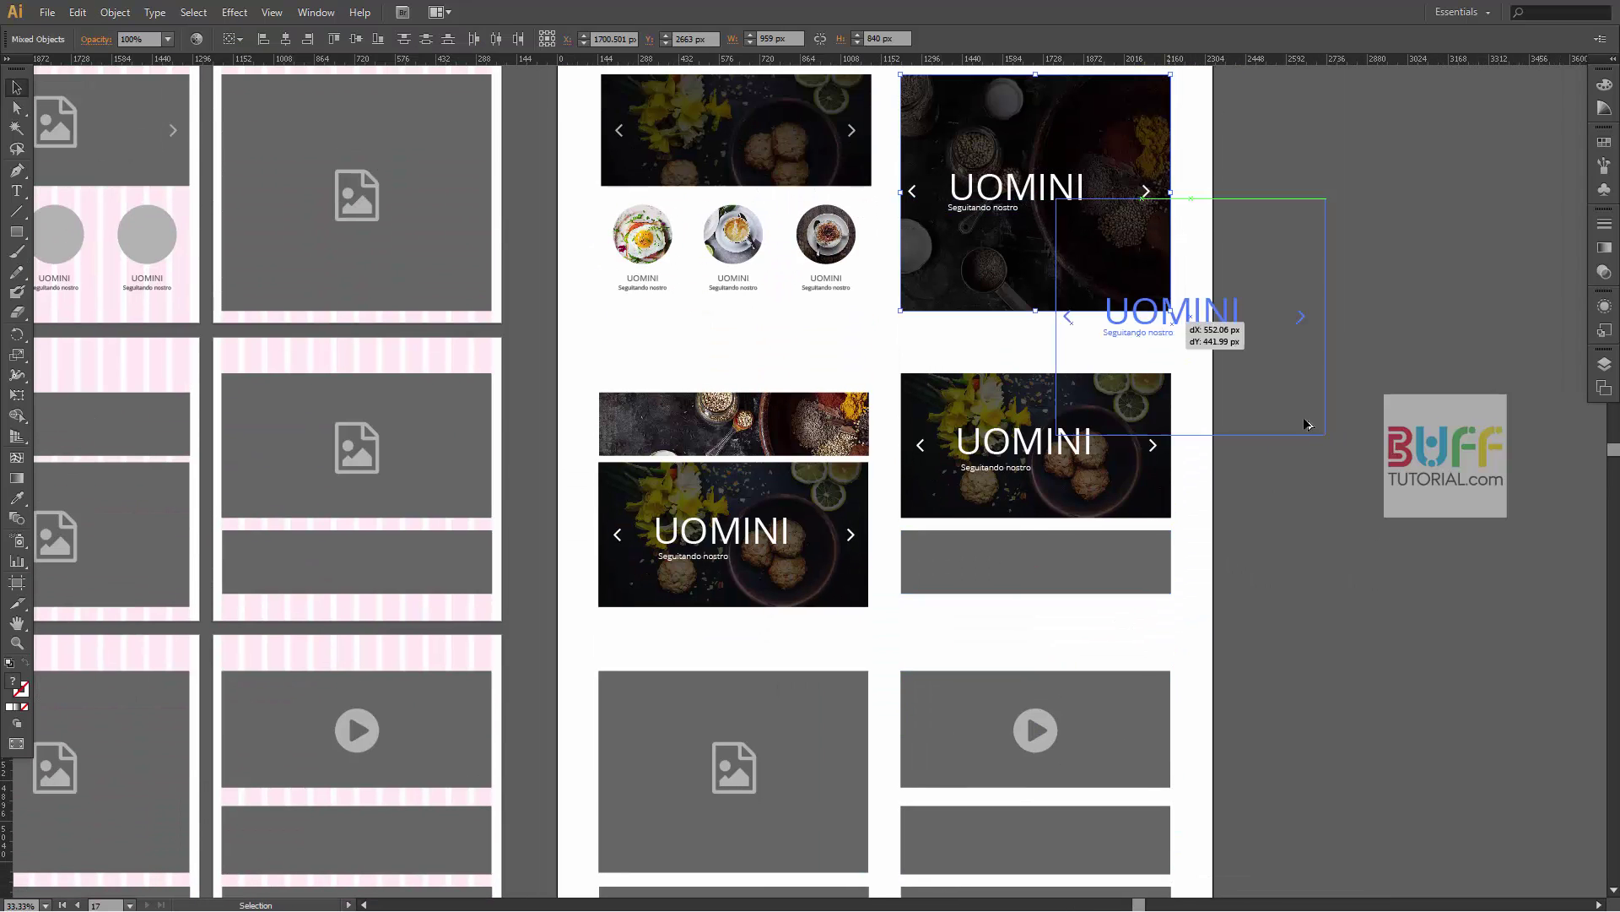
pyautogui.moveTo(879, 226); pyautogui.dragTo(1410, 691)
pyautogui.scroll(-3, 1013, 591)
# - Delete the large lower-left placeholder and move the spice slider copy into that slot
pyautogui.click(762, 500)
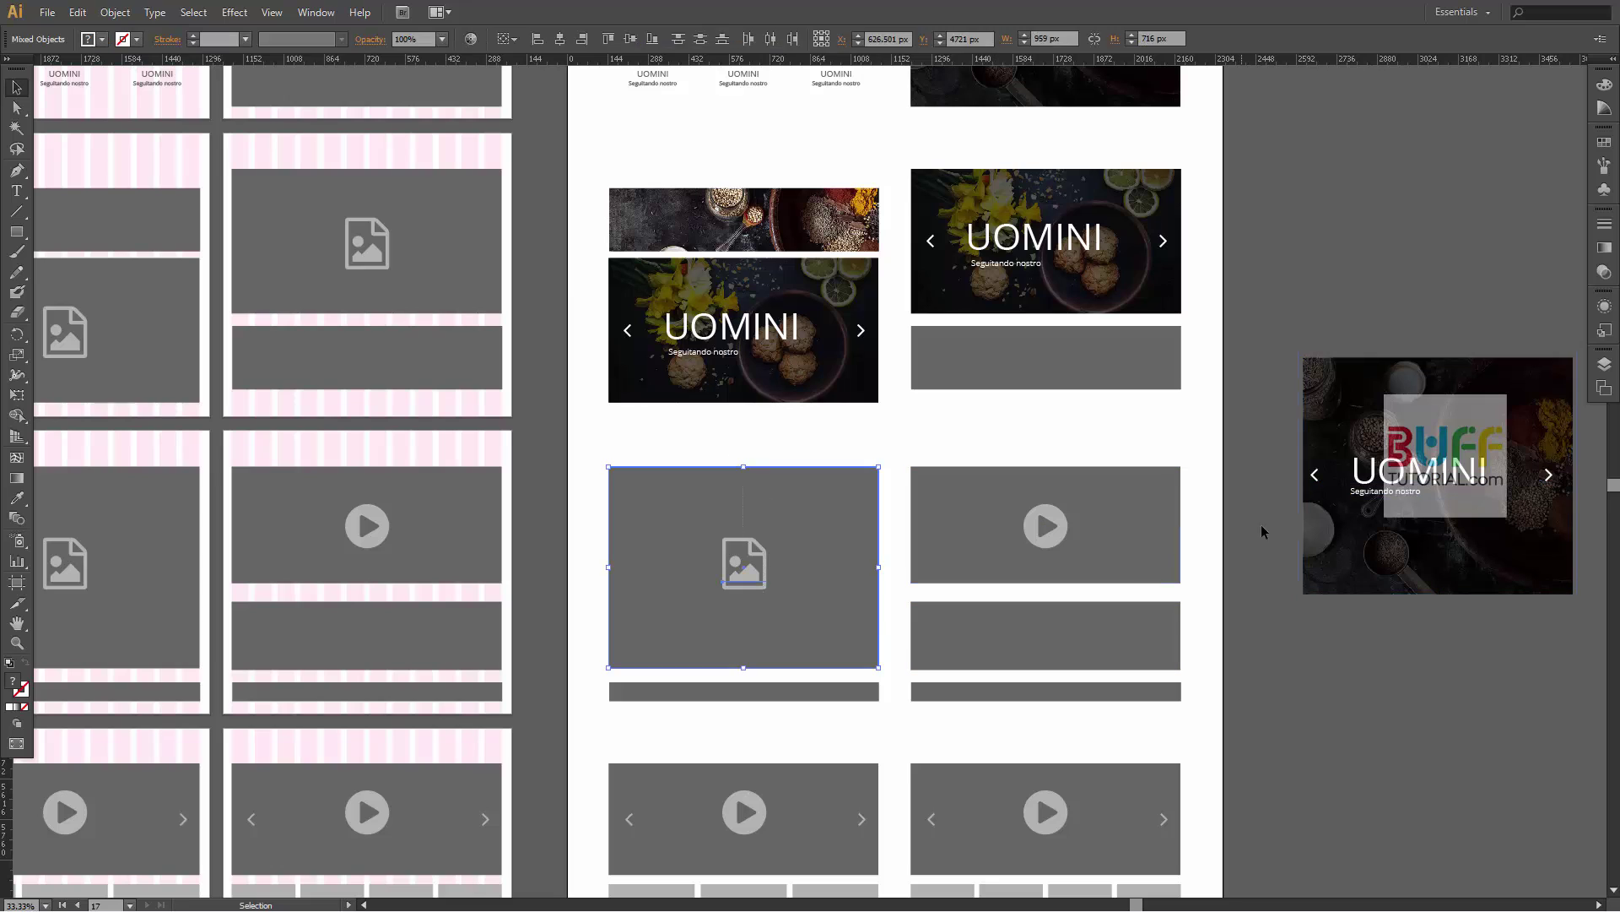
pyautogui.press('Delete')
pyautogui.moveTo(1516, 640)
pyautogui.mouseDown()
pyautogui.moveTo(1281, 320)
pyautogui.moveTo(1424, 509)
pyautogui.mouseUp()
pyautogui.hscroll(2, 1401, 317)
pyautogui.moveTo(1355, 469); pyautogui.dragTo(667, 545)
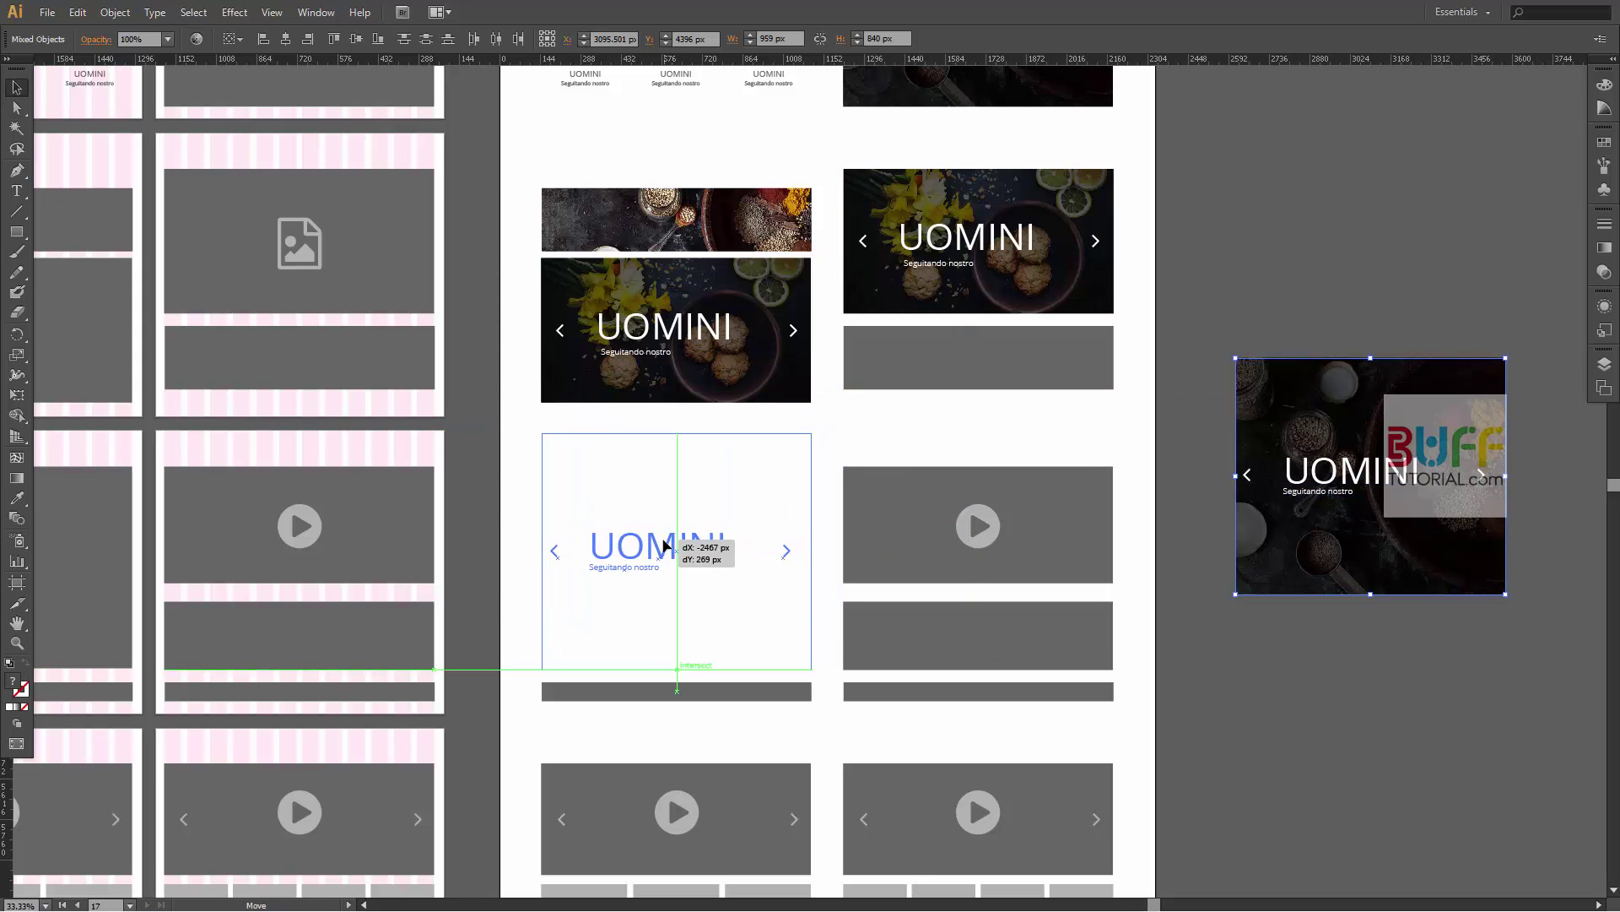
pyautogui.moveTo(667, 544); pyautogui.dragTo(664, 547)
pyautogui.click(1318, 637)
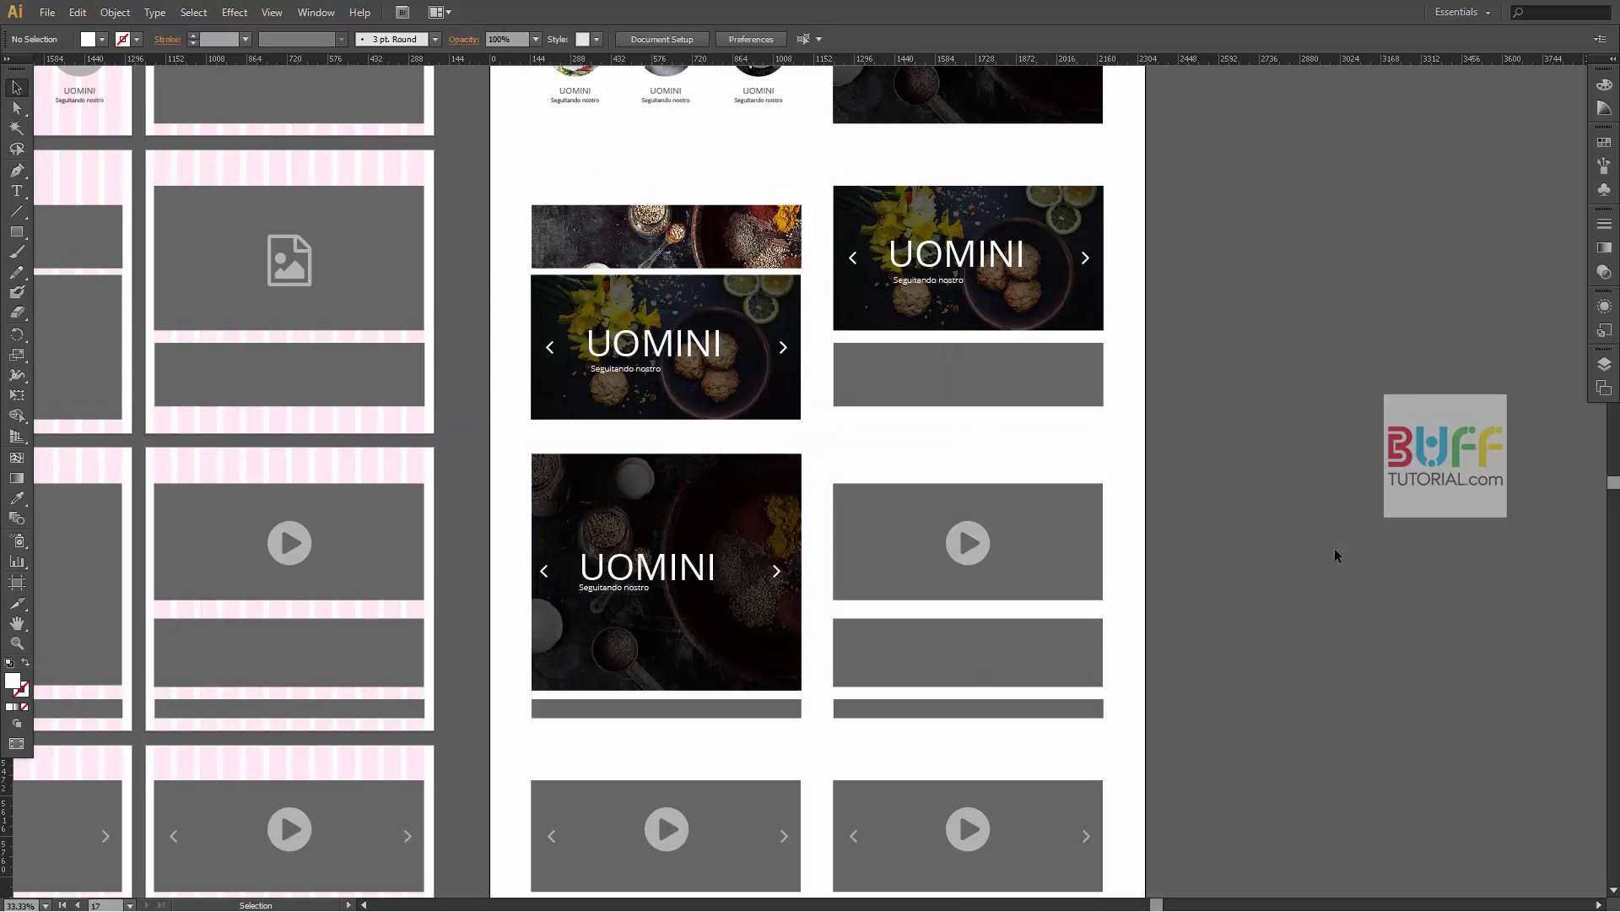
pyautogui.click(697, 591)
# - Give the thin bar below the moved slider the dark bar's fill colour
pyautogui.click(1356, 622)
pyautogui.click(692, 707)
pyautogui.moveTo(874, 349); pyautogui.dragTo(831, 728)
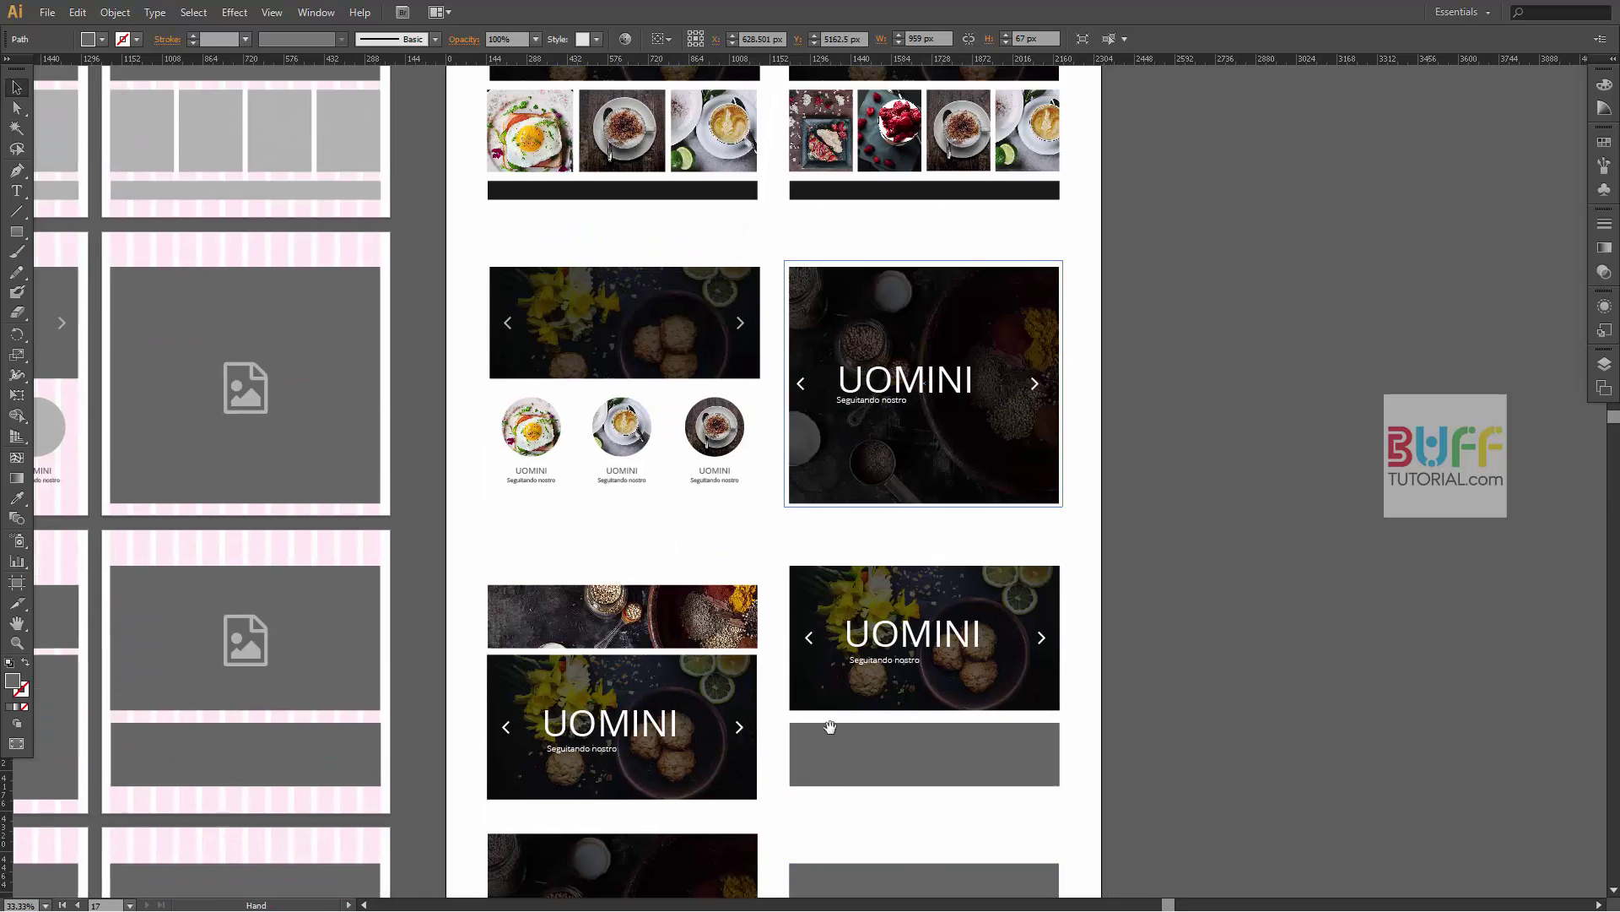
pyautogui.press('v')
pyautogui.click(622, 616)
pyautogui.scroll(-3, 1044, 780)
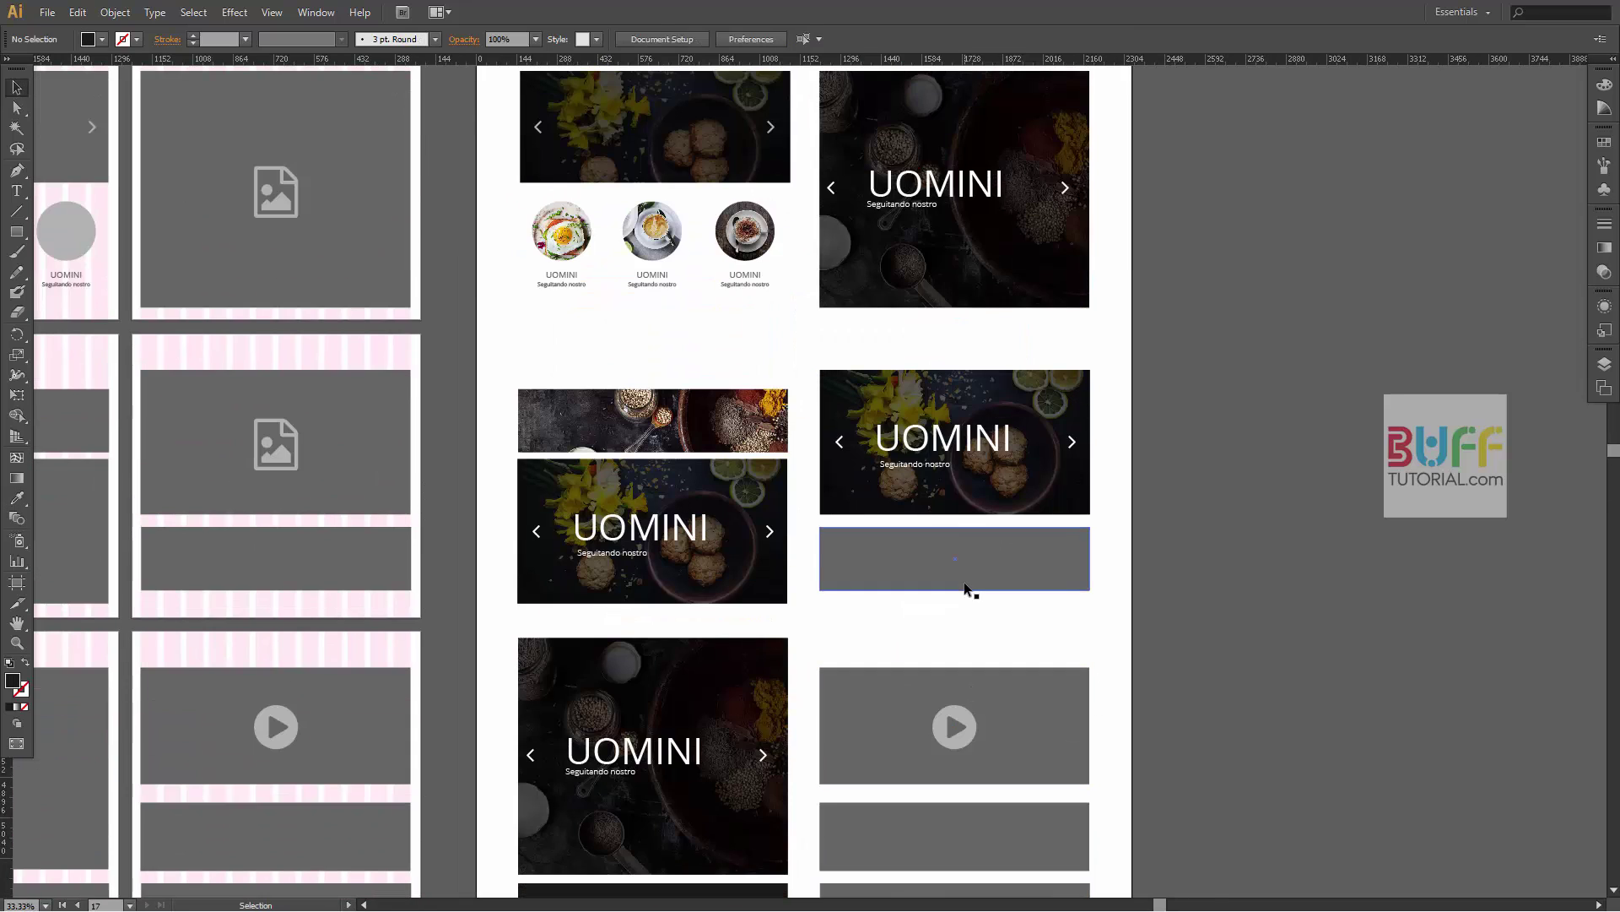
pyautogui.scroll(1, 1010, 613)
# - Replace the grey bar under the right cookie slider with a copy of the spice strip
pyautogui.click(899, 583)
pyautogui.press('Delete')
pyautogui.moveTo(509, 337)
pyautogui.mouseDown()
pyautogui.moveTo(960, 564)
pyautogui.moveTo(916, 535)
pyautogui.mouseUp()
pyautogui.moveTo(595, 348); pyautogui.dragTo(595, 319)
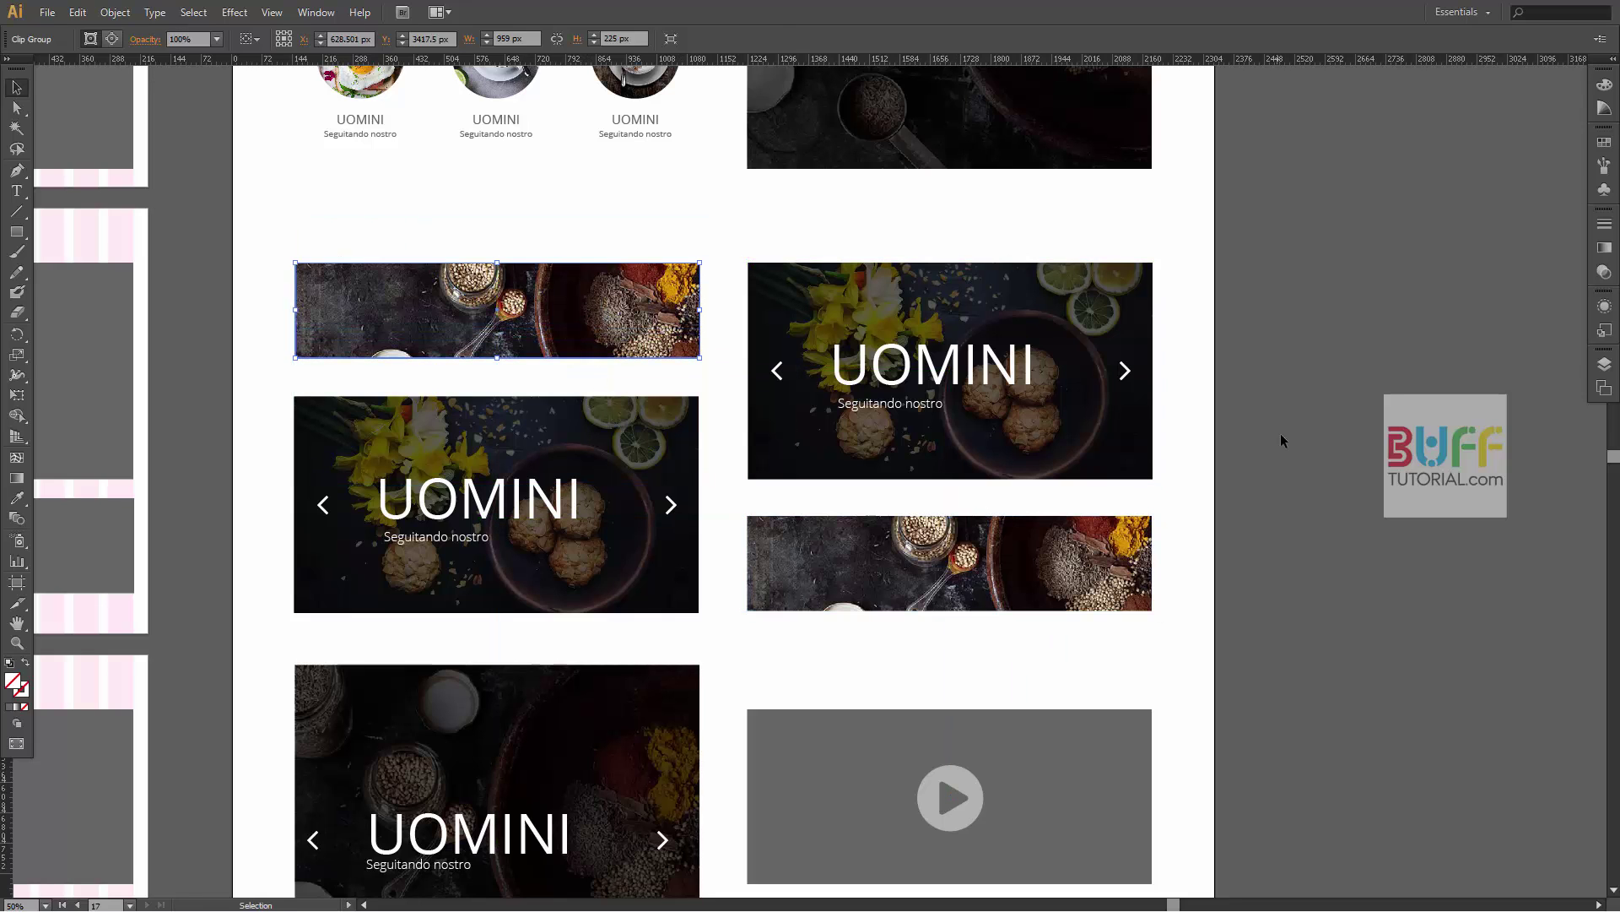
pyautogui.click(1282, 484)
pyautogui.scroll(-1, 1182, 460)
pyautogui.scroll(1, 1070, 469)
pyautogui.click(1070, 469)
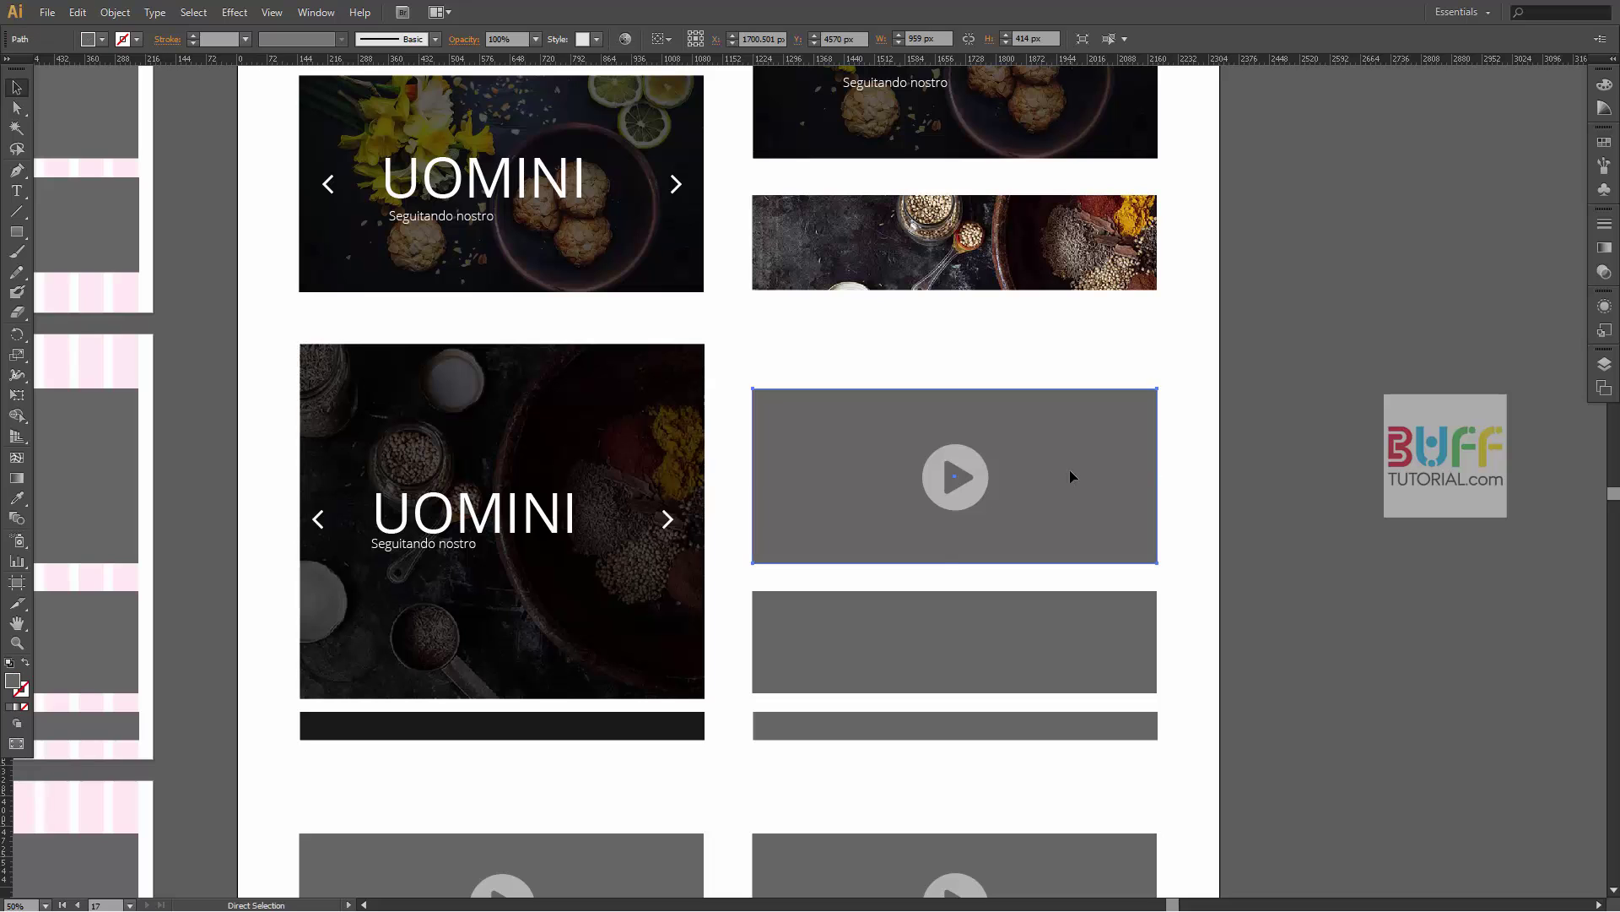
# - Place the bg2 photo behind the grey video placeholder and clip it to that rectangle
pyautogui.hotkey('ctrl', 'shift', 'p')
pyautogui.click(137, 114)
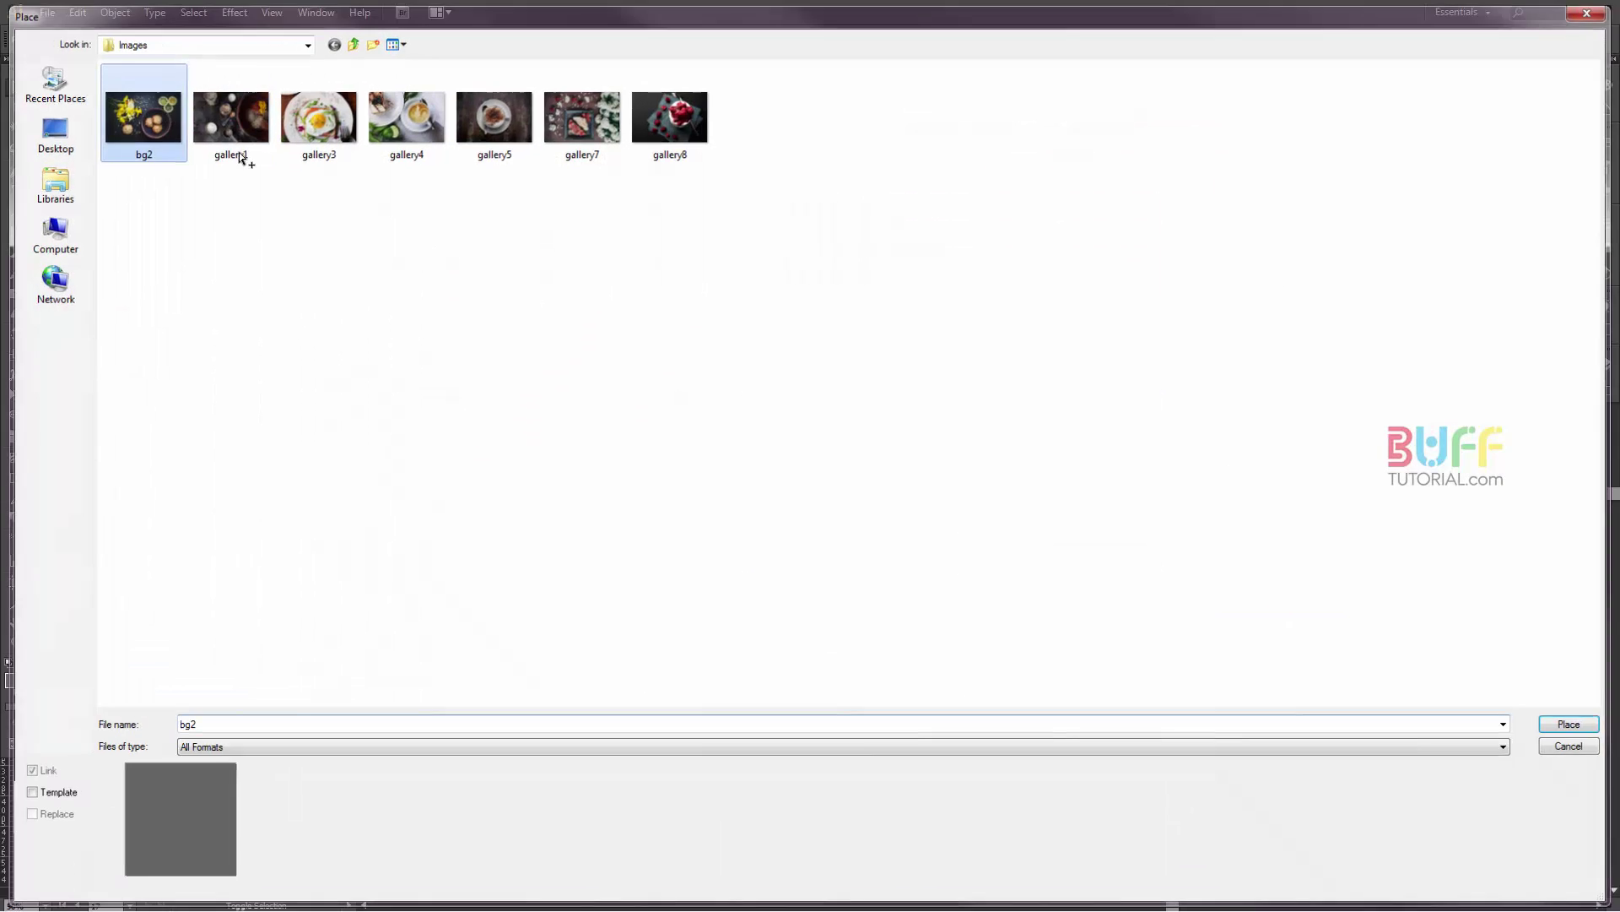
pyautogui.press('Return')
pyautogui.moveTo(950, 483); pyautogui.dragTo(1095, 479)
pyautogui.hotkey('ctrl', '[')
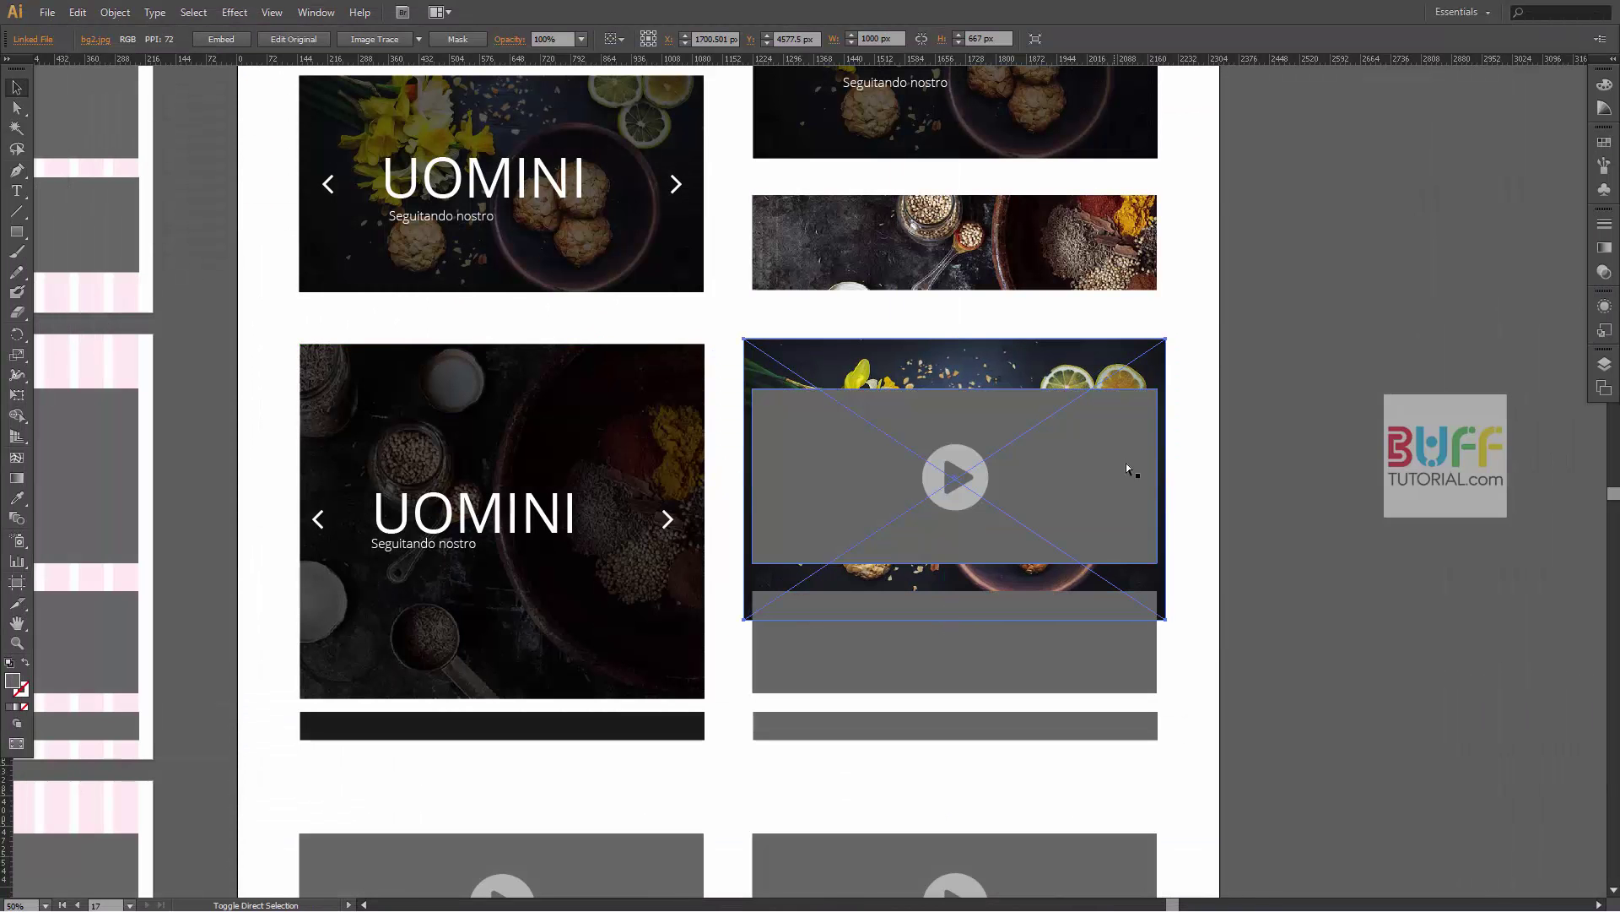
pyautogui.click(1102, 484)
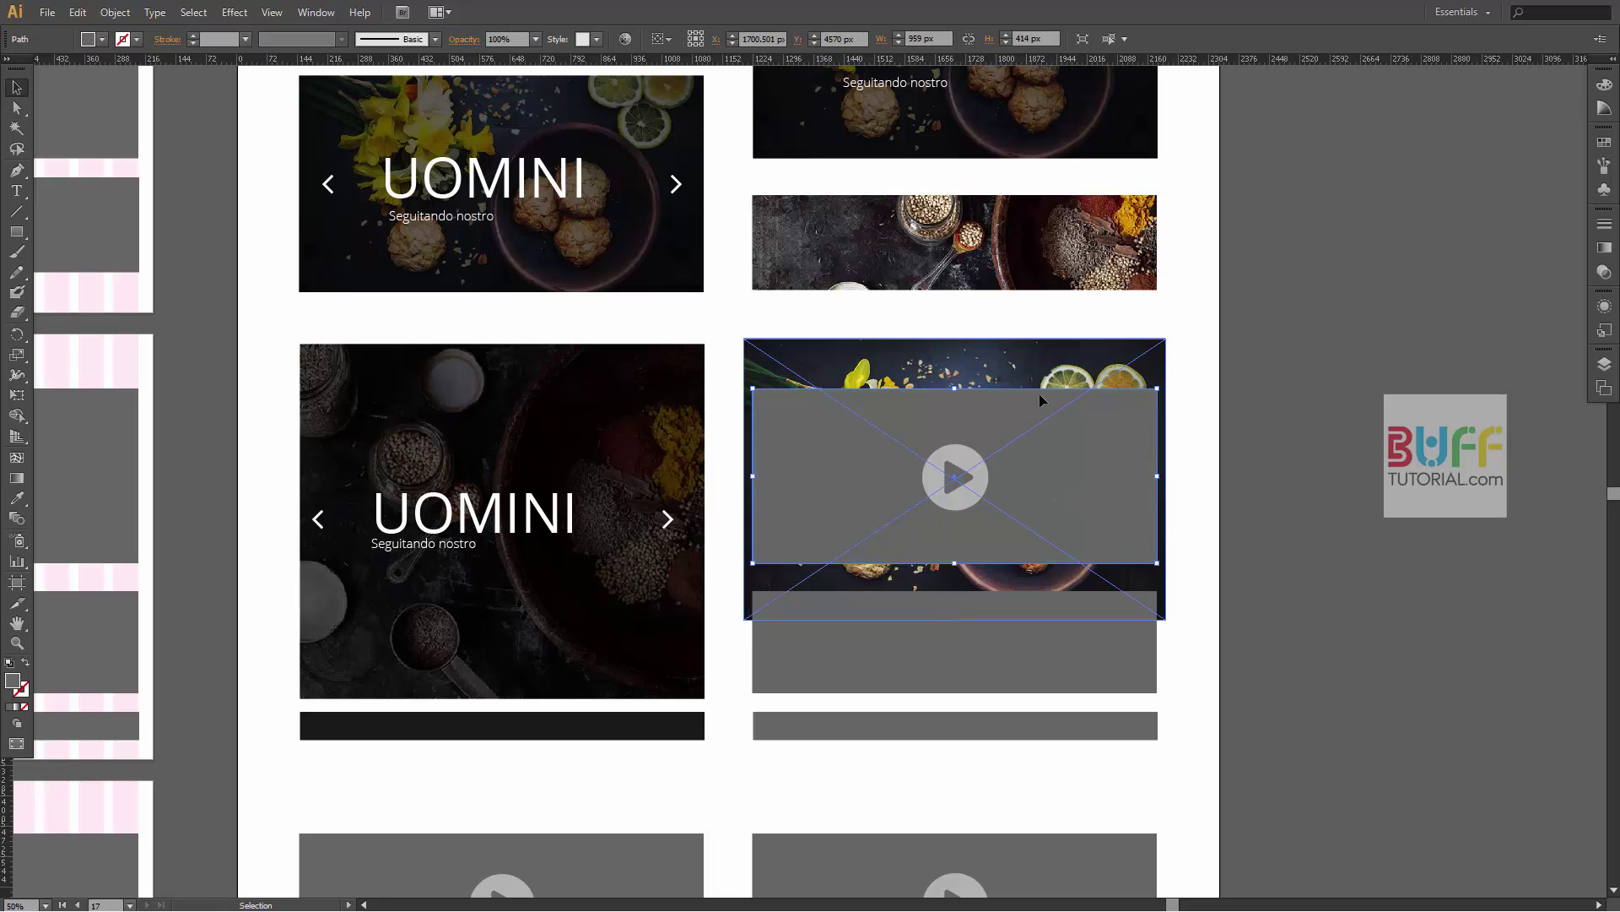
pyautogui.hotkey('ctrl', '7')
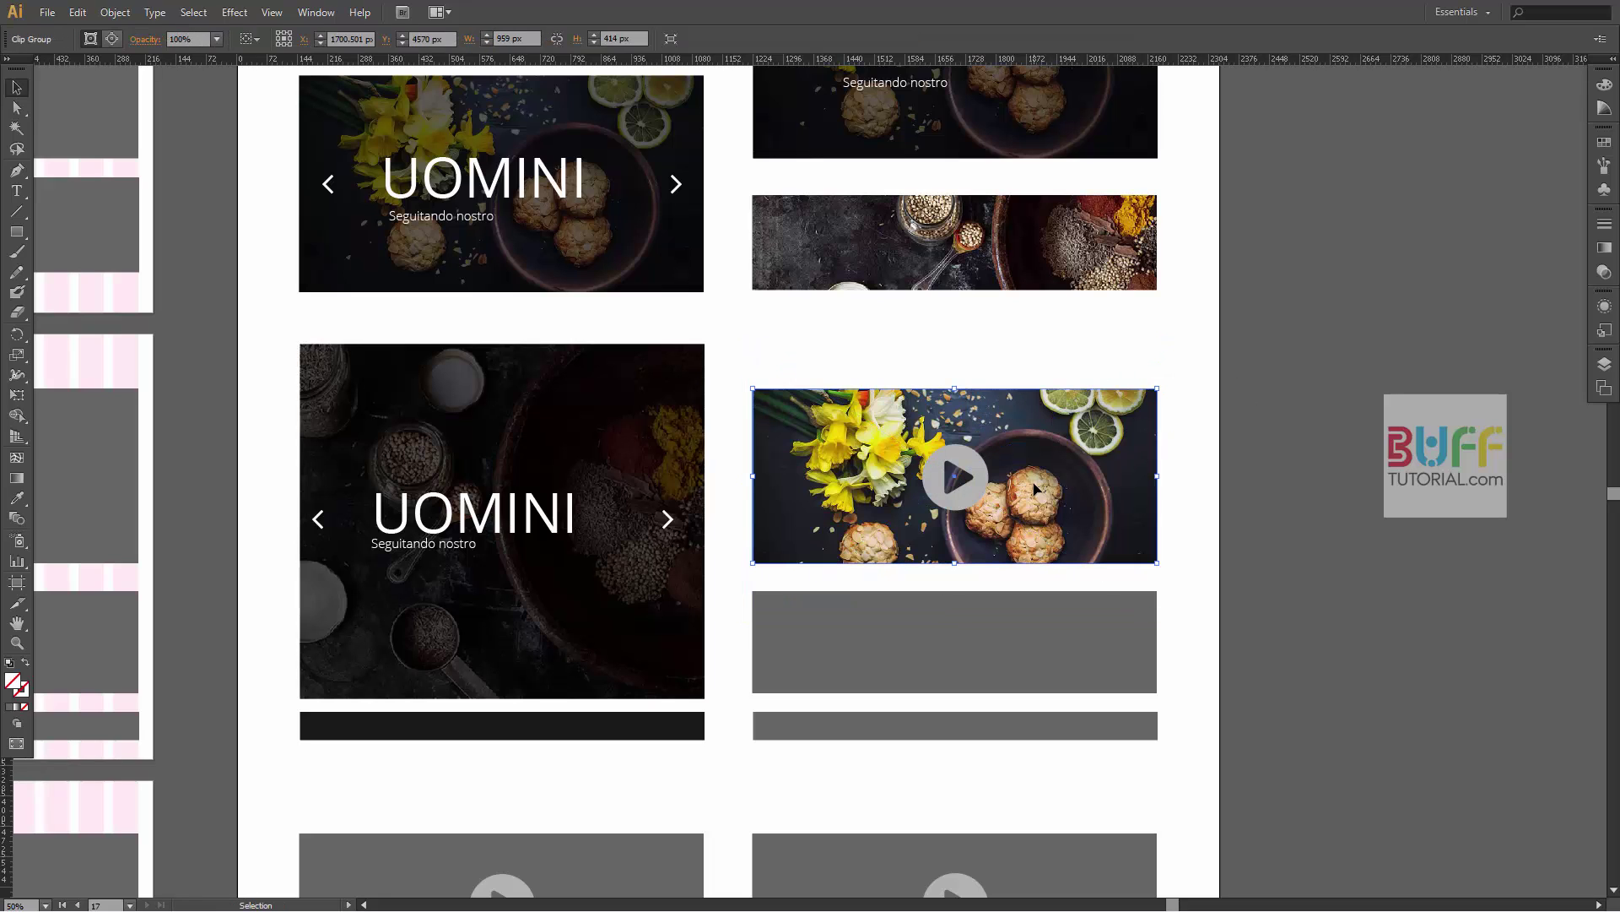
# - Inside the clip group, add a black rectangle overlay covering the photo at 70% opacity
pyautogui.doubleClick(1028, 479)
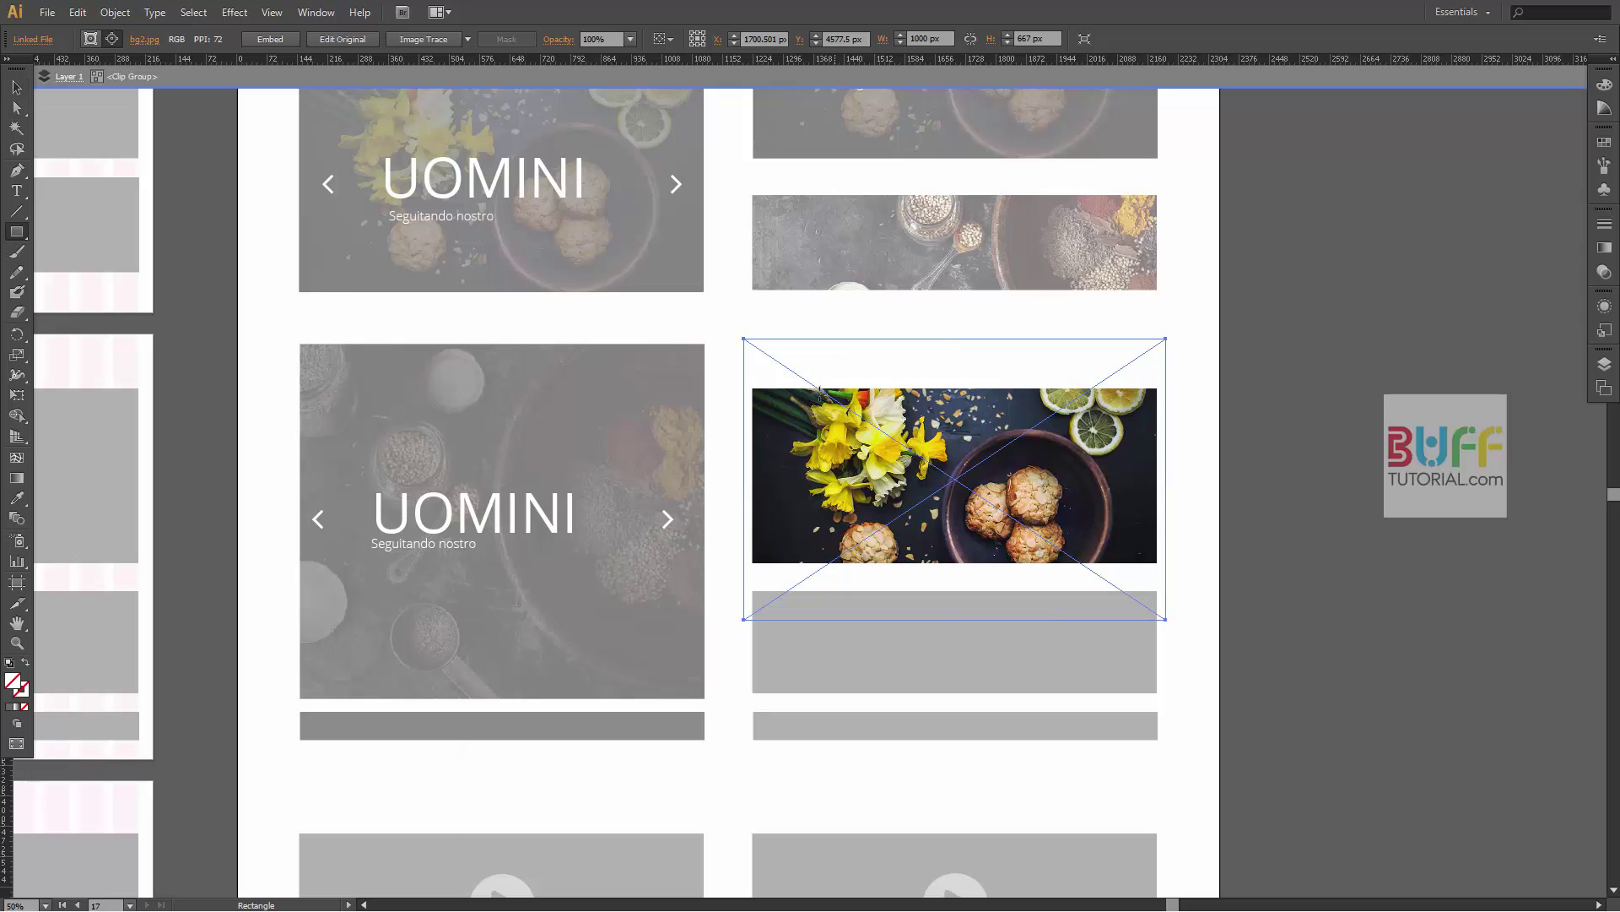
pyautogui.moveTo(743, 378); pyautogui.dragTo(1174, 575)
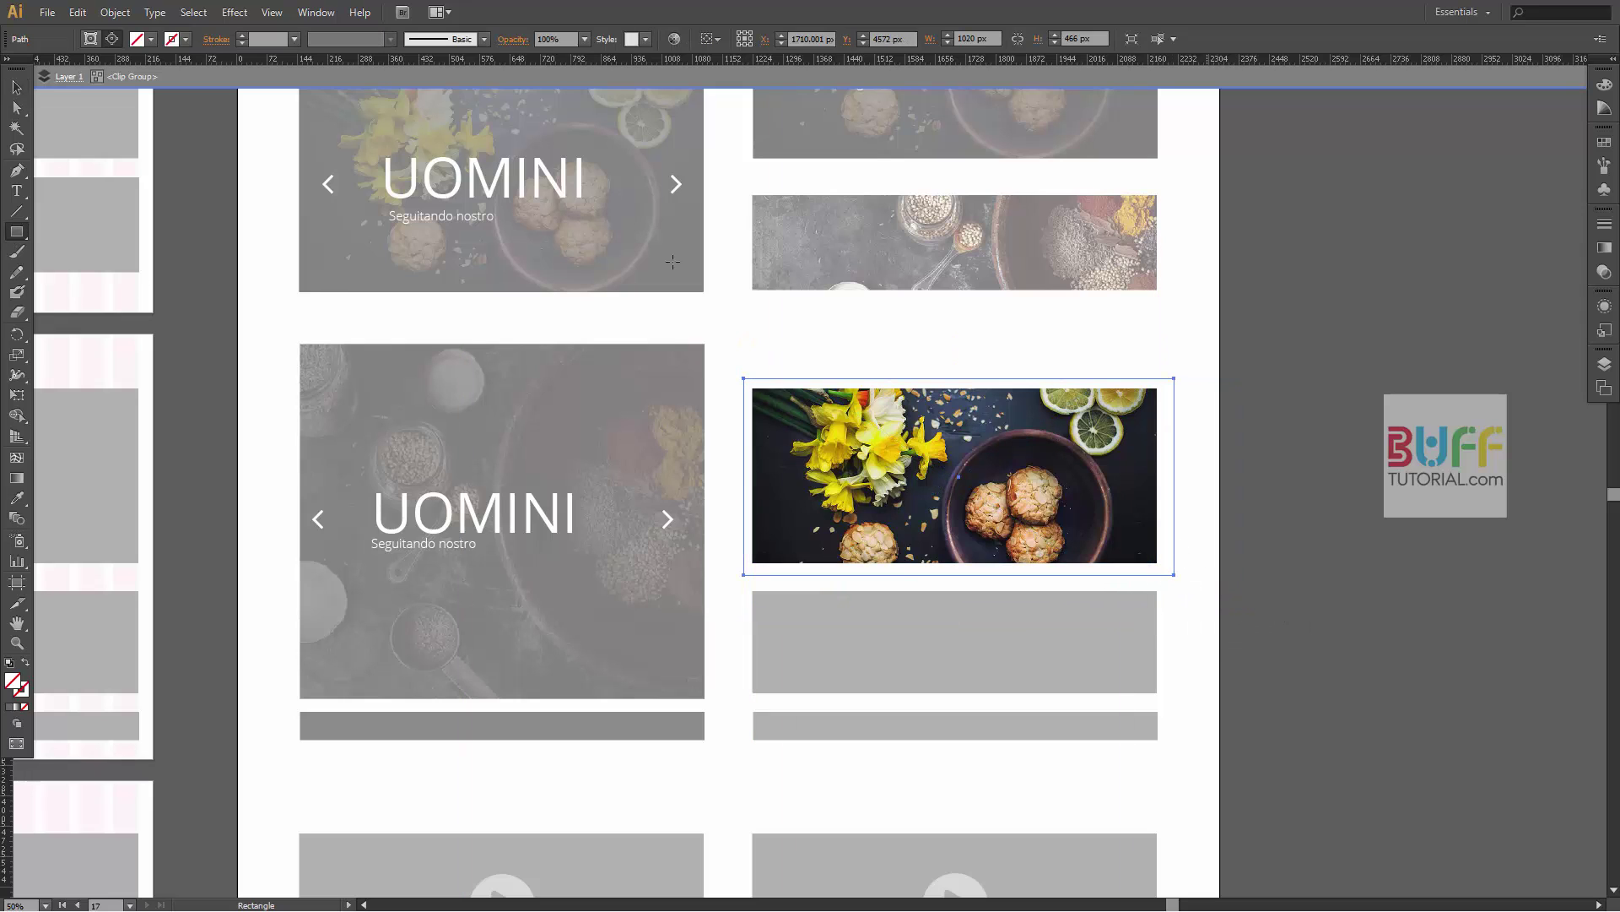
pyautogui.click(152, 39)
pyautogui.click(50, 76)
pyautogui.click(584, 39)
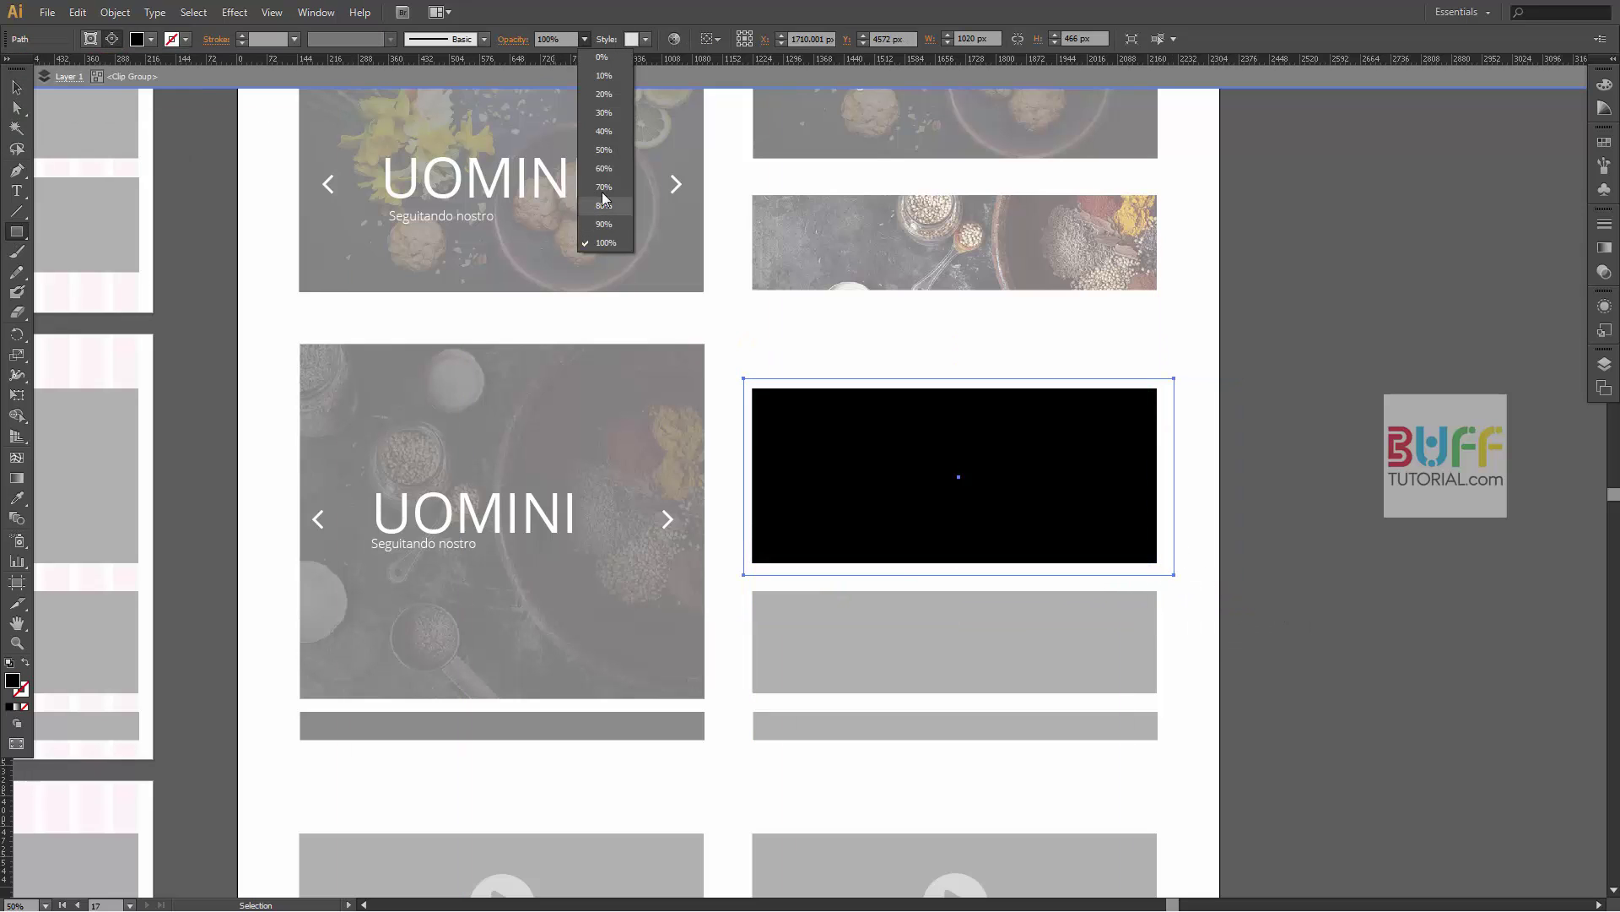
pyautogui.click(615, 209)
pyautogui.click(584, 39)
pyautogui.click(603, 186)
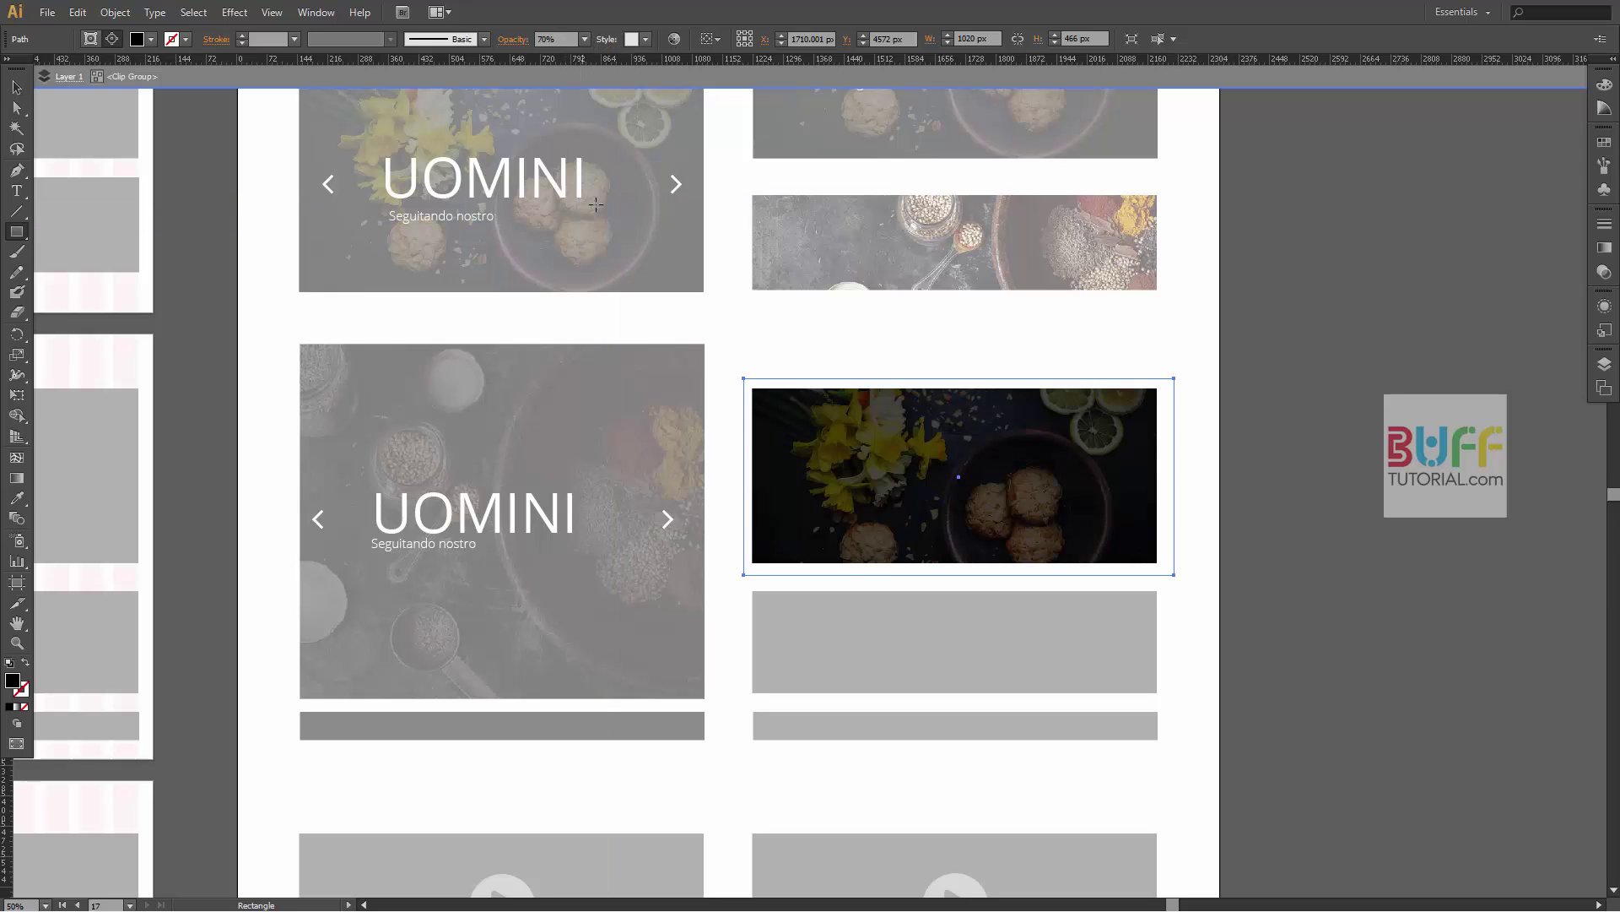
# - Leave the clip group and make the play icon on the video photo white
pyautogui.click(18, 88)
pyautogui.doubleClick(1284, 427)
pyautogui.click(974, 479)
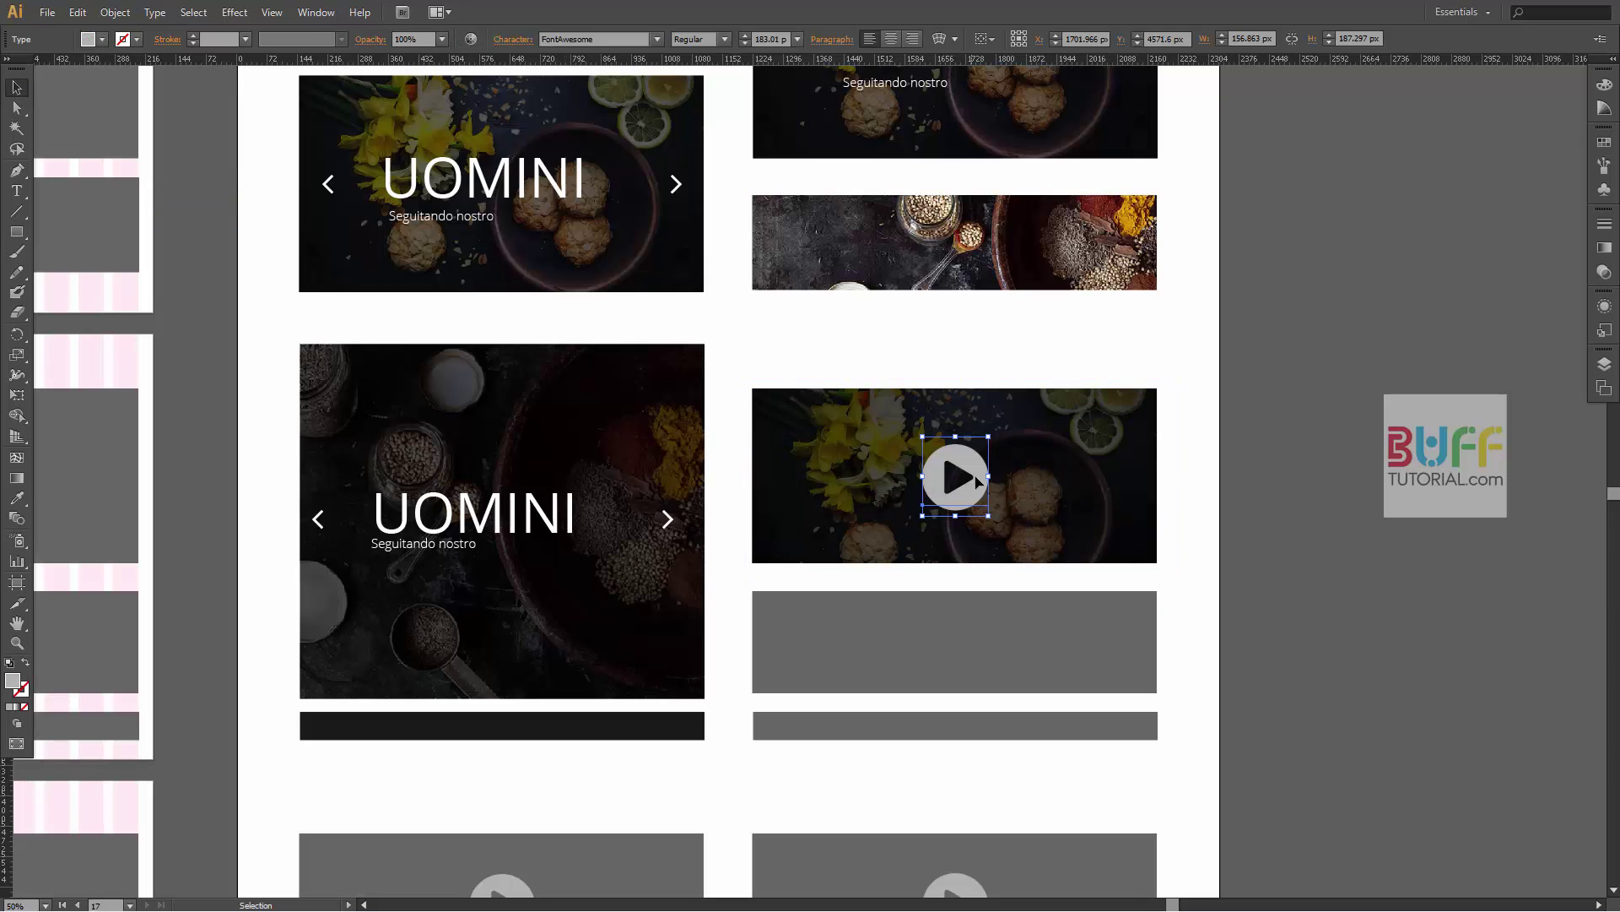
pyautogui.click(101, 40)
pyautogui.click(38, 73)
pyautogui.click(1272, 561)
# - Replace the grey box under the video with a copy of the spice photo strip
pyautogui.moveTo(1272, 561); pyautogui.dragTo(1252, 490)
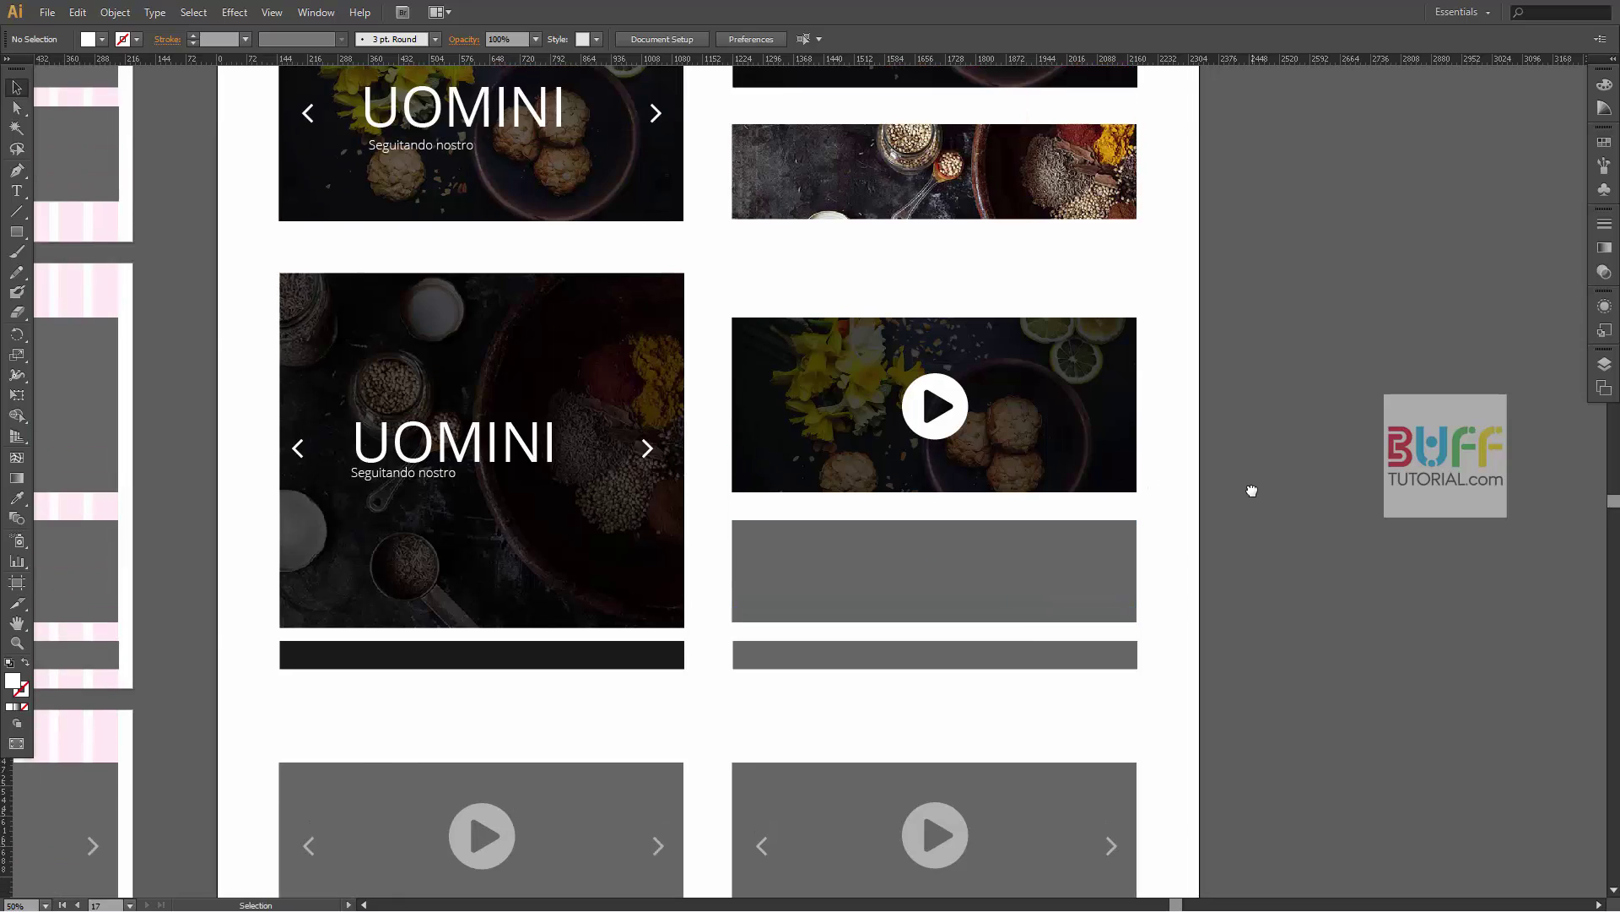
pyautogui.scroll(-1, 1252, 490)
pyautogui.click(1072, 577)
pyautogui.press('Delete')
pyautogui.moveTo(751, 177)
pyautogui.mouseDown()
pyautogui.moveTo(1076, 631)
pyautogui.moveTo(1052, 610)
pyautogui.mouseUp()
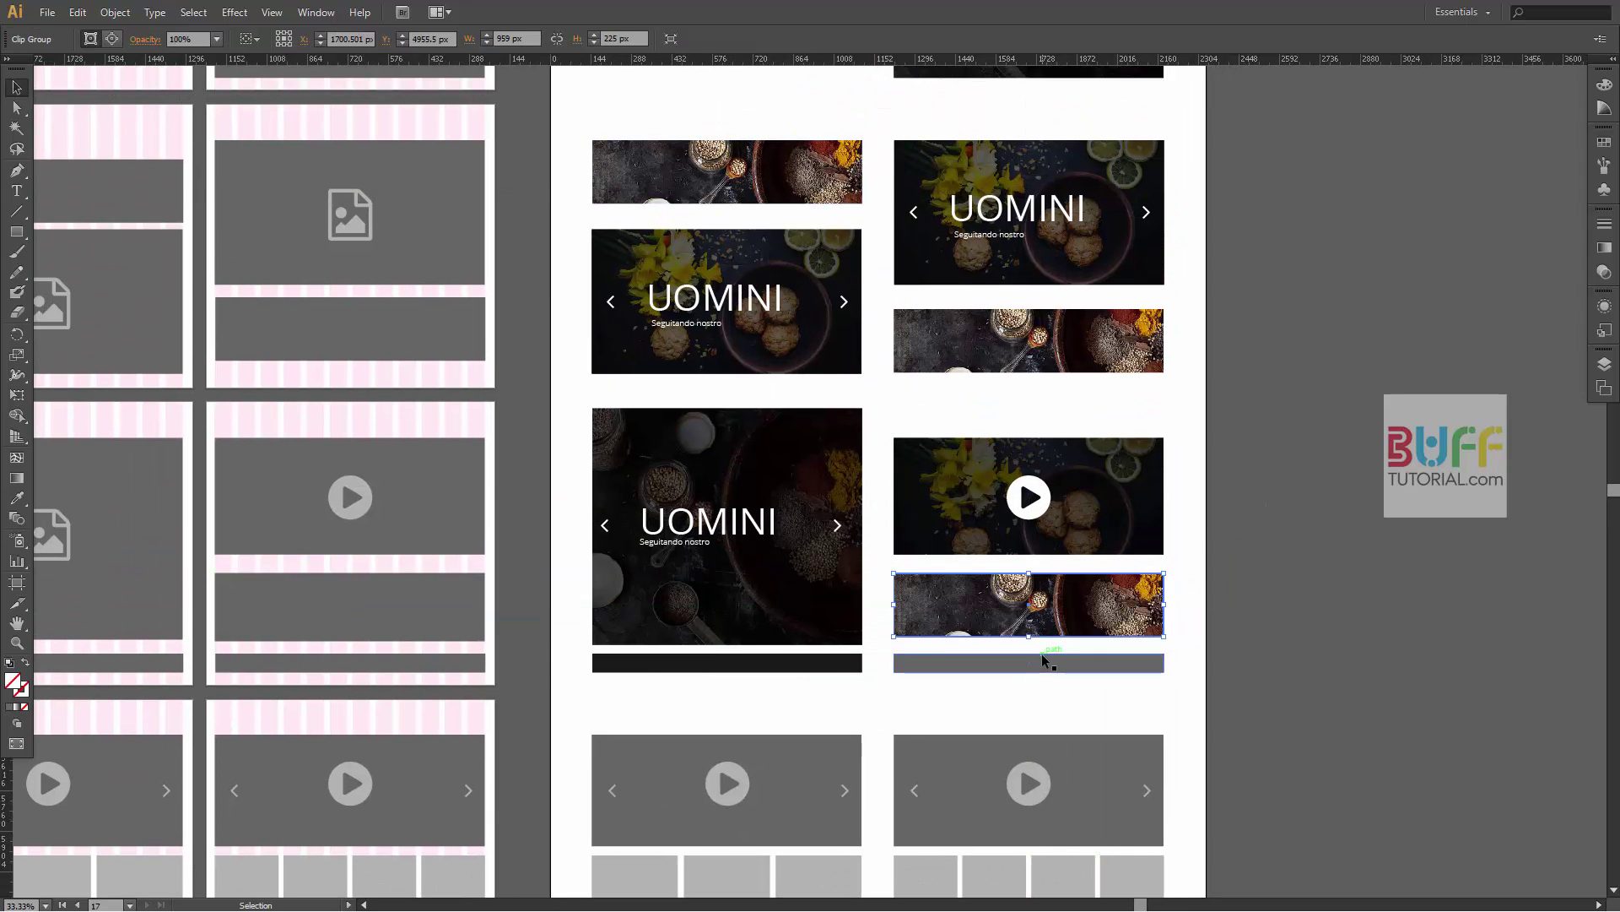
# - Delete the grey video box behind the lower-left play icon
pyautogui.scroll(-3, 1305, 604)
pyautogui.click(1049, 218)
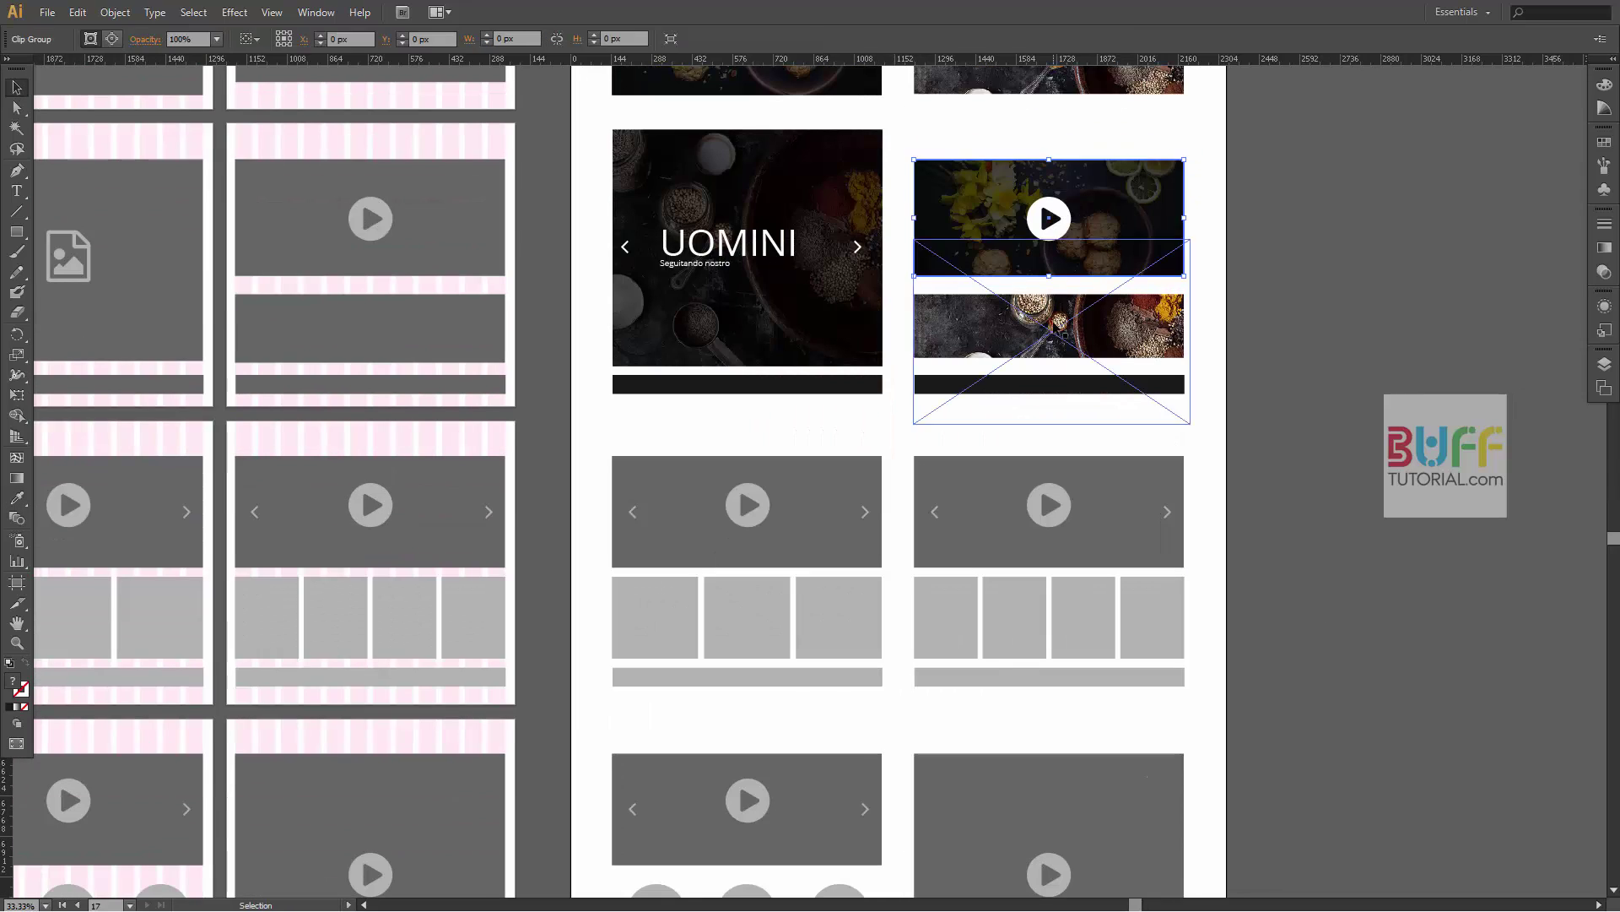
pyautogui.click(773, 547)
pyautogui.press('Delete')
# - Copy the dark video group with its play icon onto the lower-left slot
pyautogui.click(751, 510)
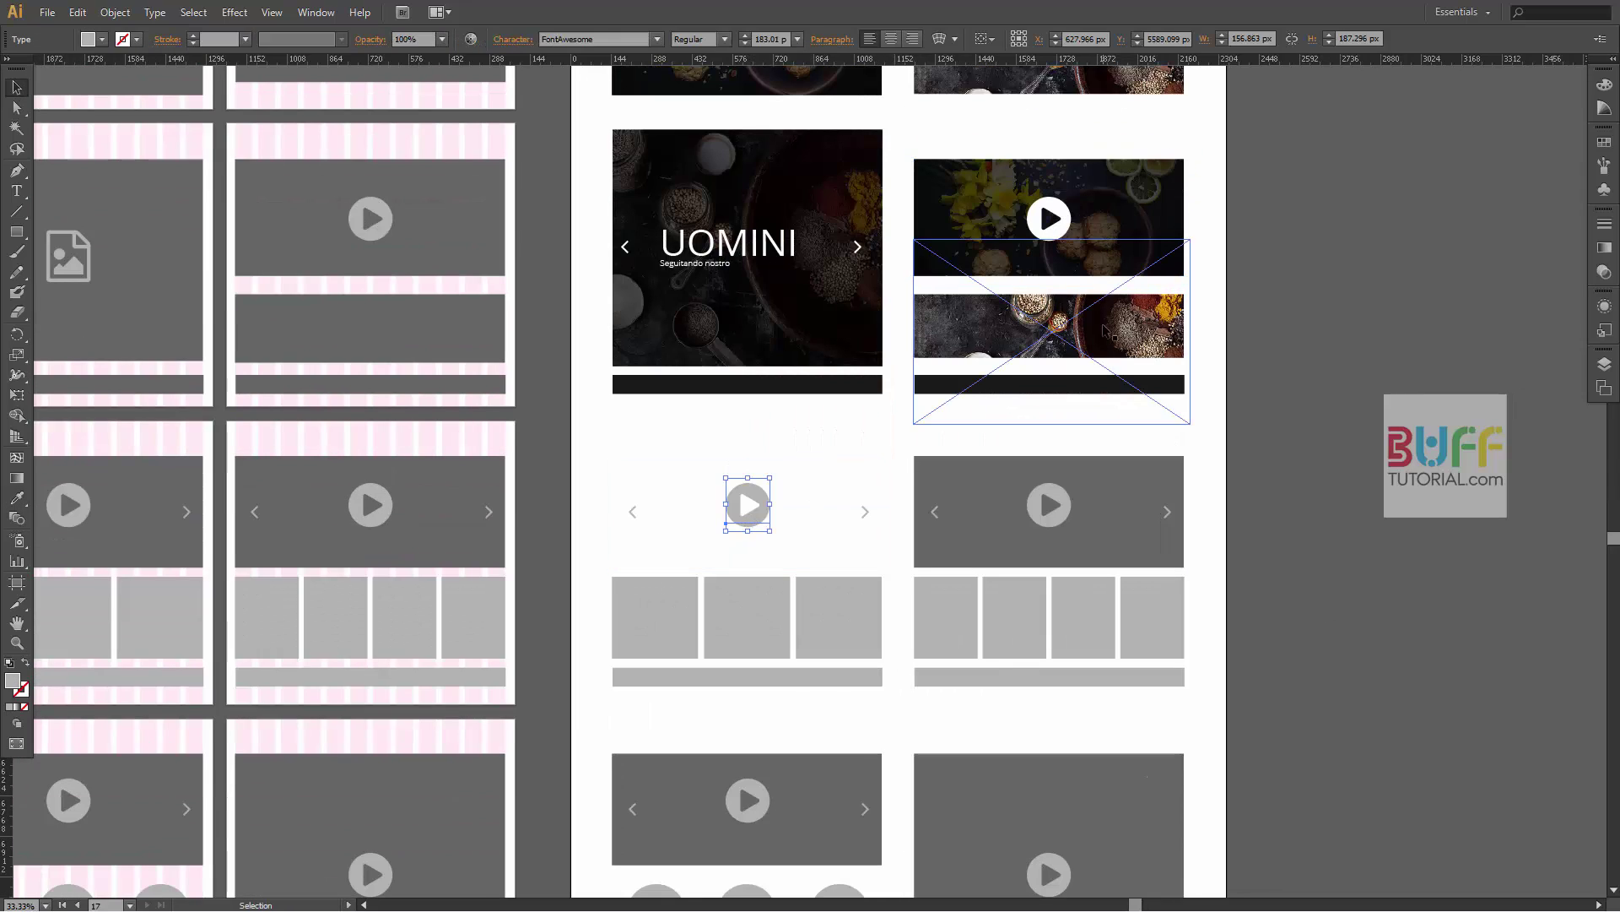
pyautogui.moveTo(1071, 220); pyautogui.dragTo(770, 508)
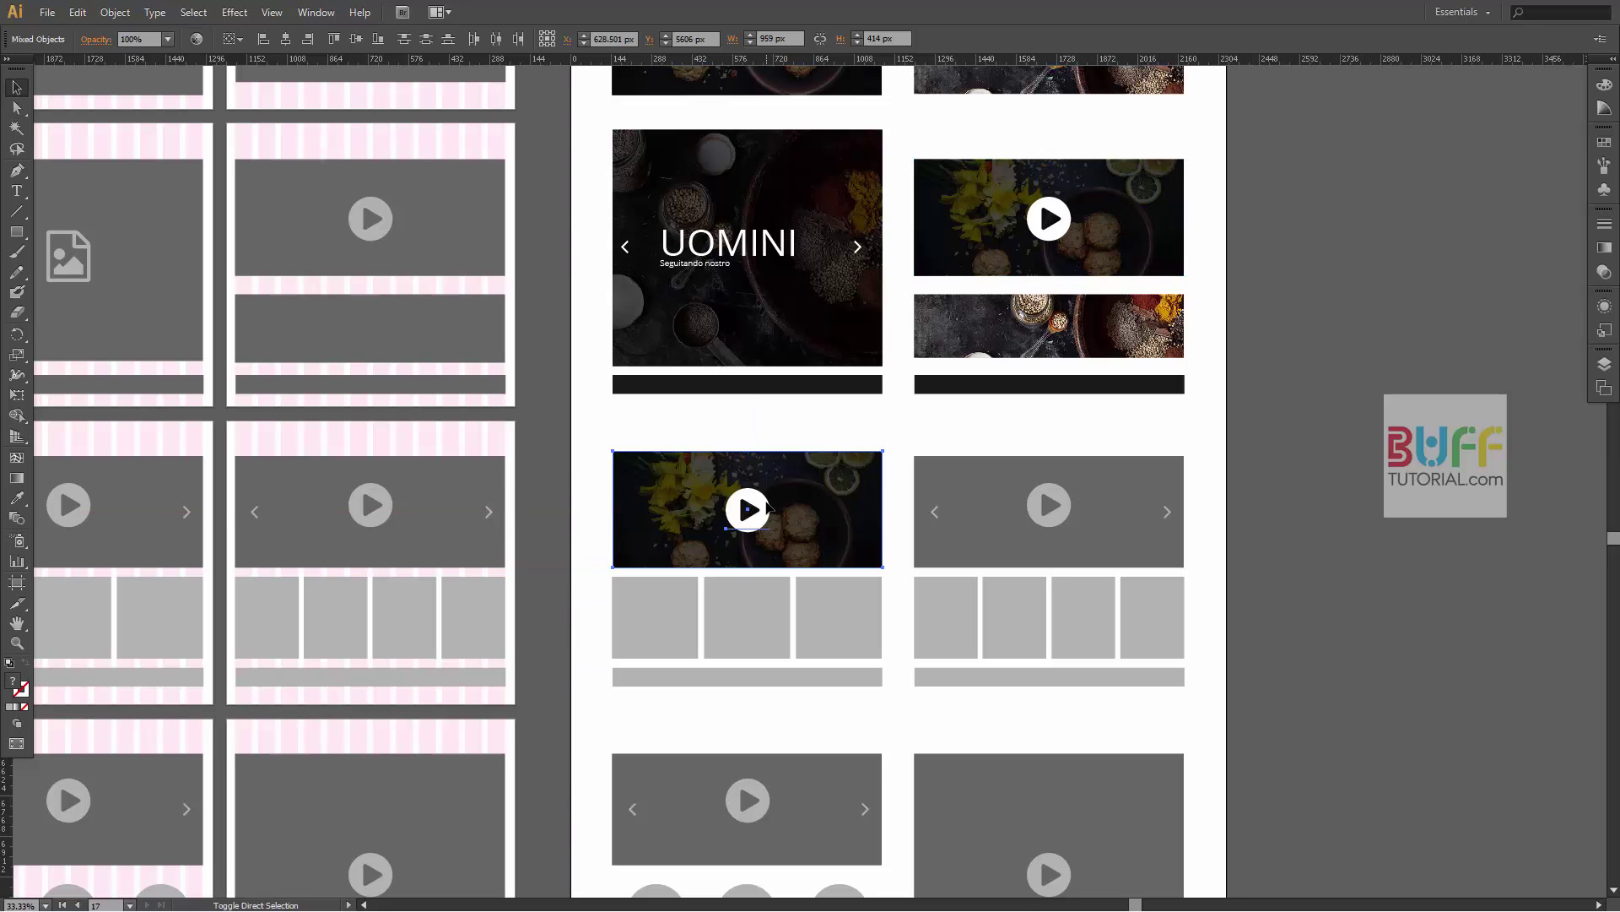
pyautogui.click(1061, 527)
pyautogui.hotkey('ctrl', '-')
pyautogui.hotkey('ctrl', '-')
pyautogui.hotkey('ctrl', '-')
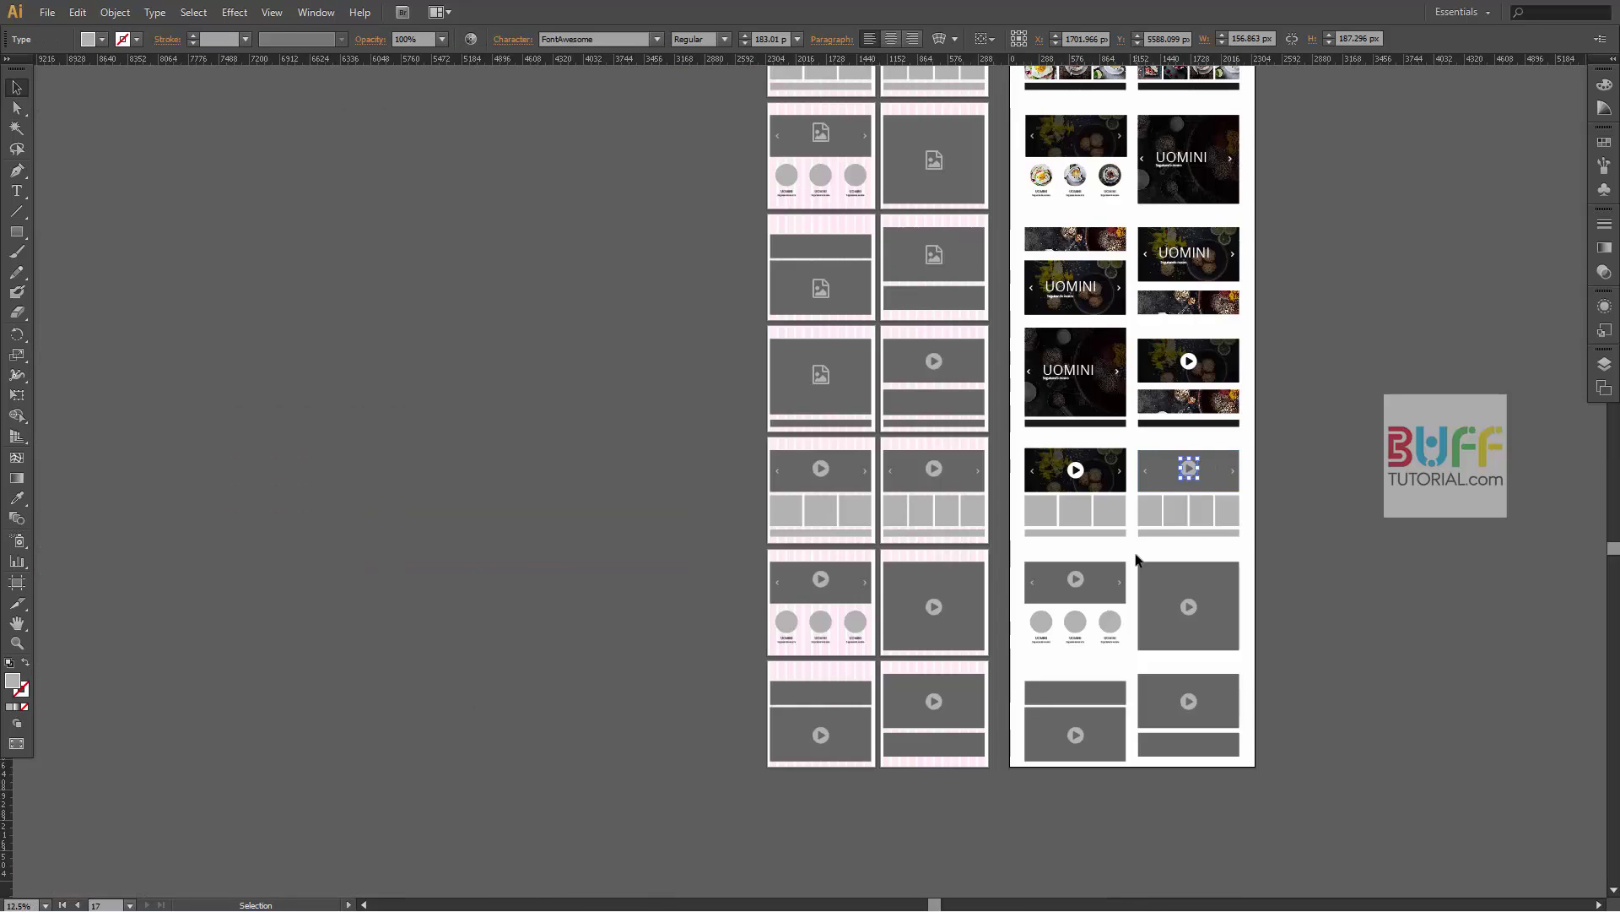
pyautogui.hotkey('ctrl', '+')
pyautogui.hotkey('ctrl', '+')
pyautogui.hotkey('ctrl', '+')
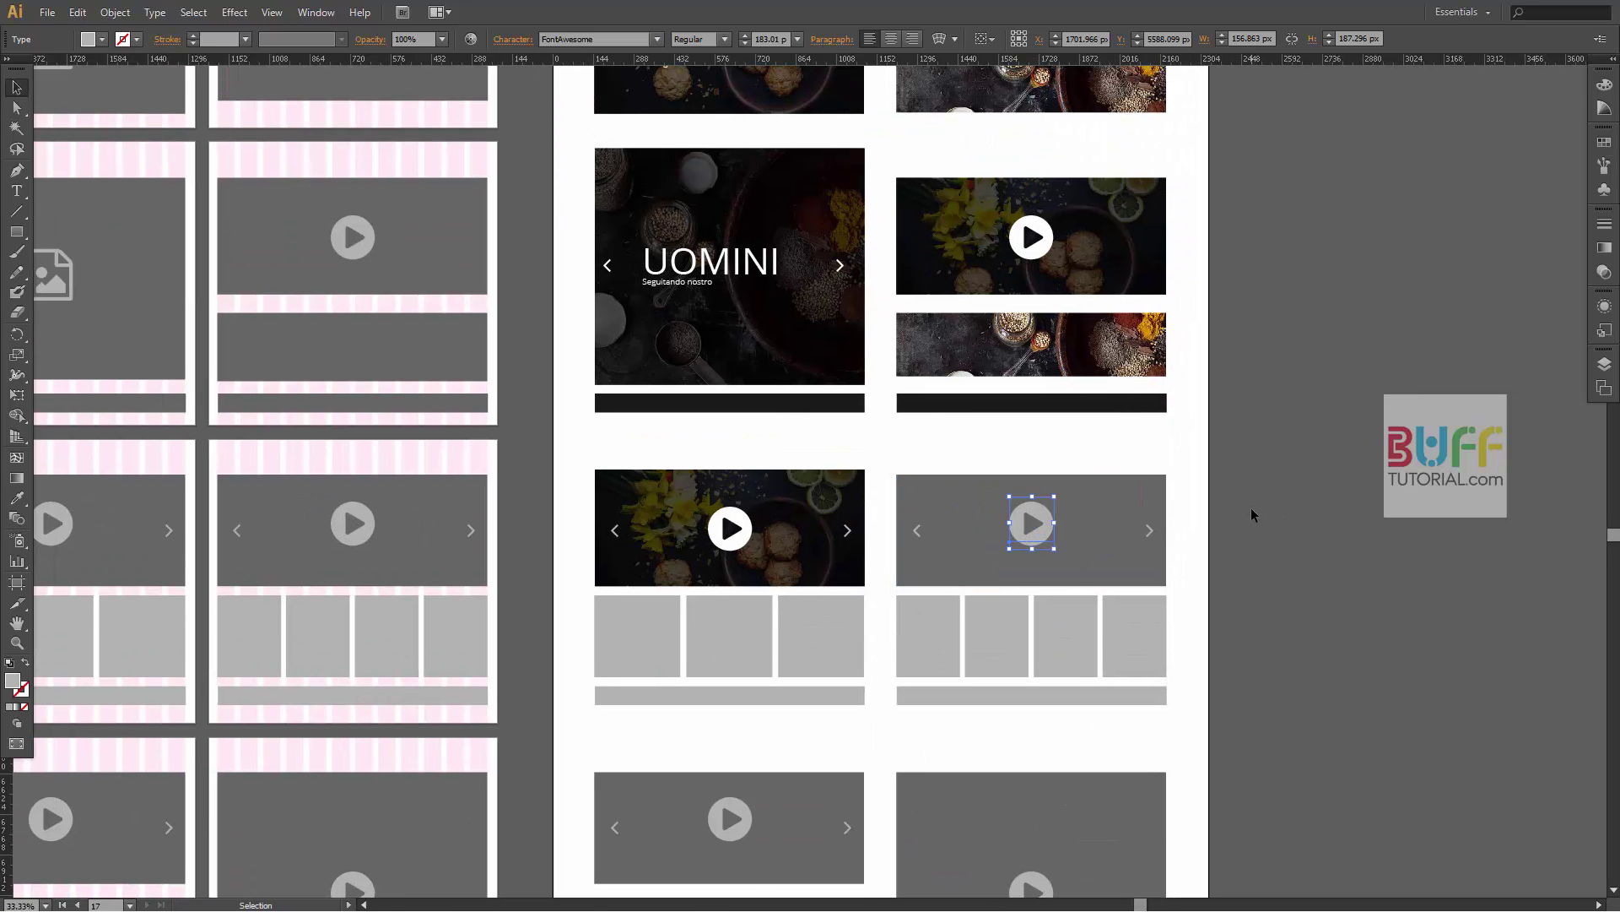
pyautogui.click(1249, 517)
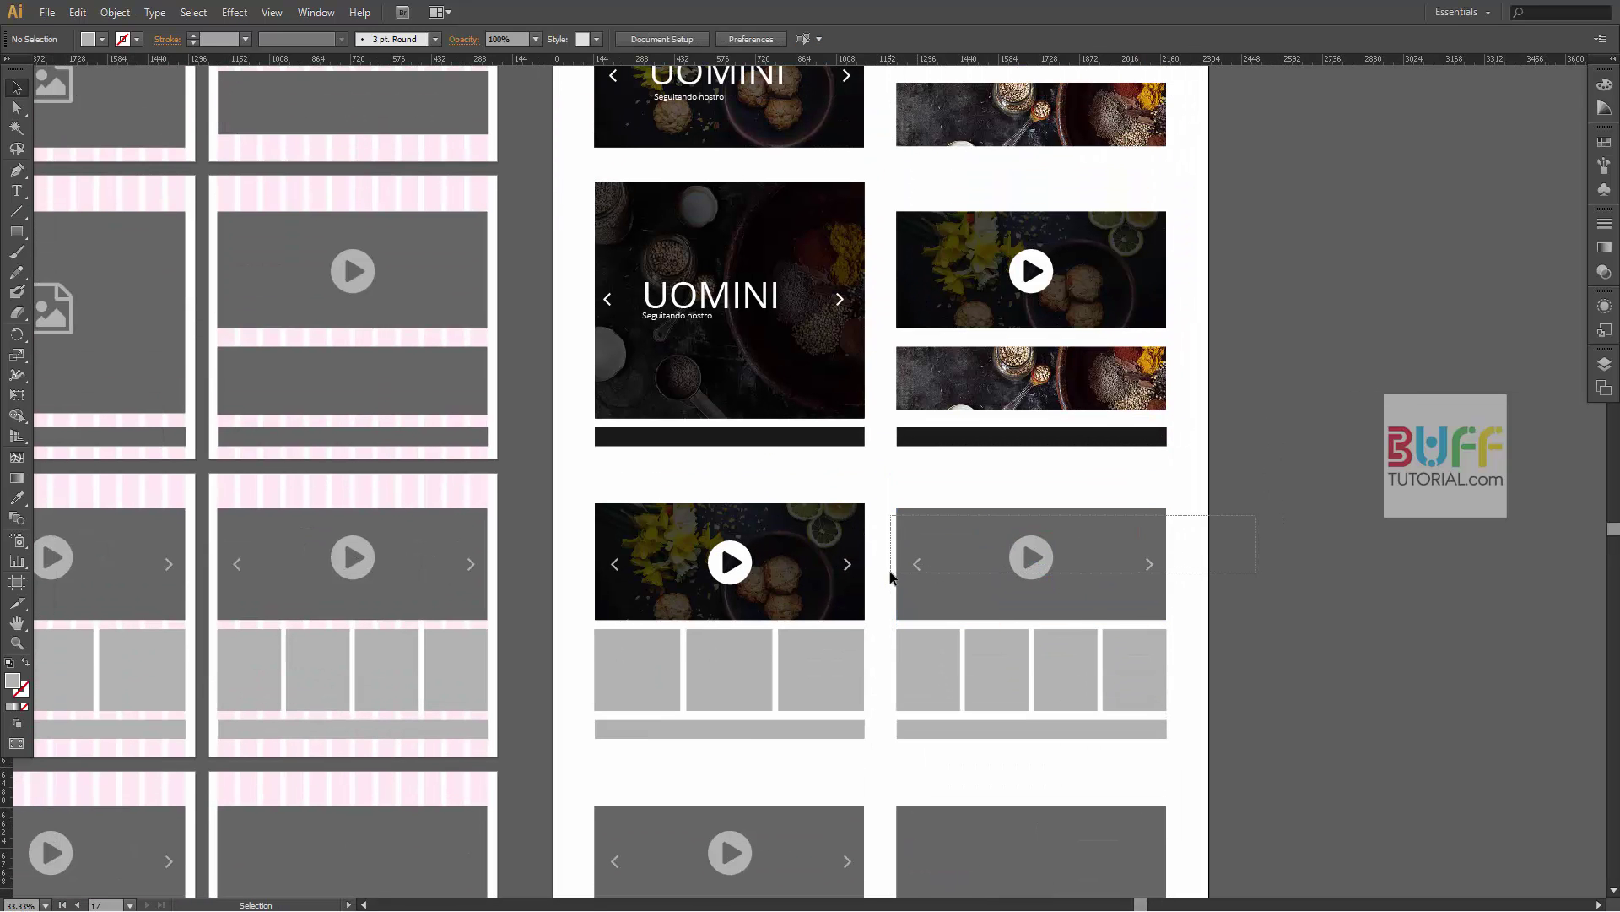
# - Delete the right grey video box and fill that slot with a copy of the video group
pyautogui.moveTo(890, 578); pyautogui.dragTo(891, 577)
pyautogui.press('Delete')
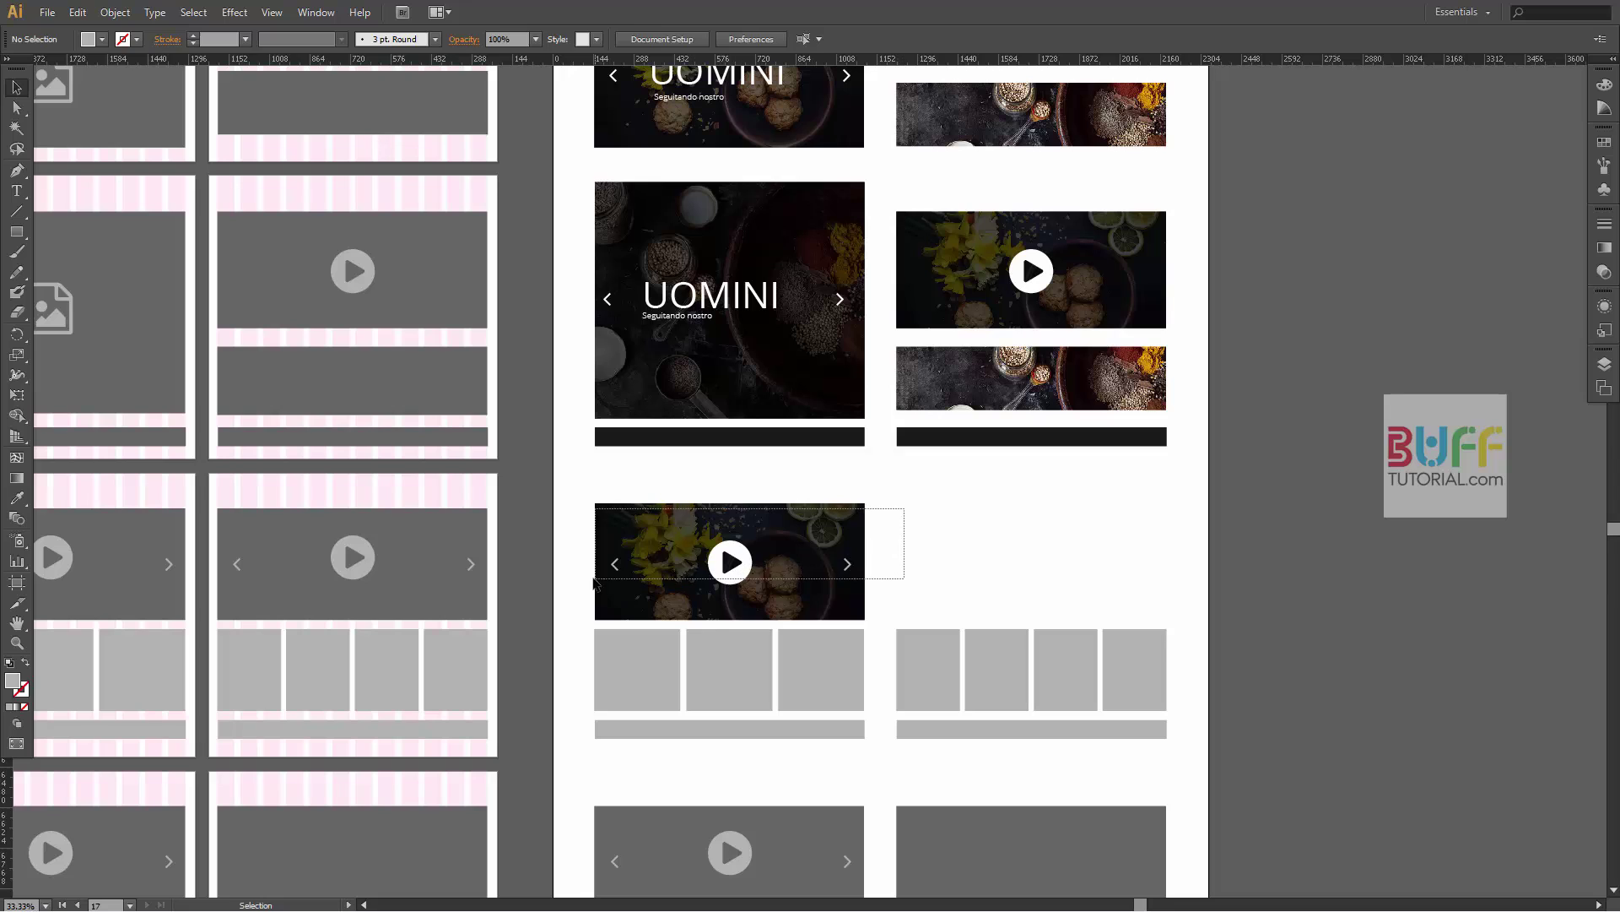
pyautogui.moveTo(594, 580); pyautogui.dragTo(594, 581)
pyautogui.hotkey('shift', 'Up')
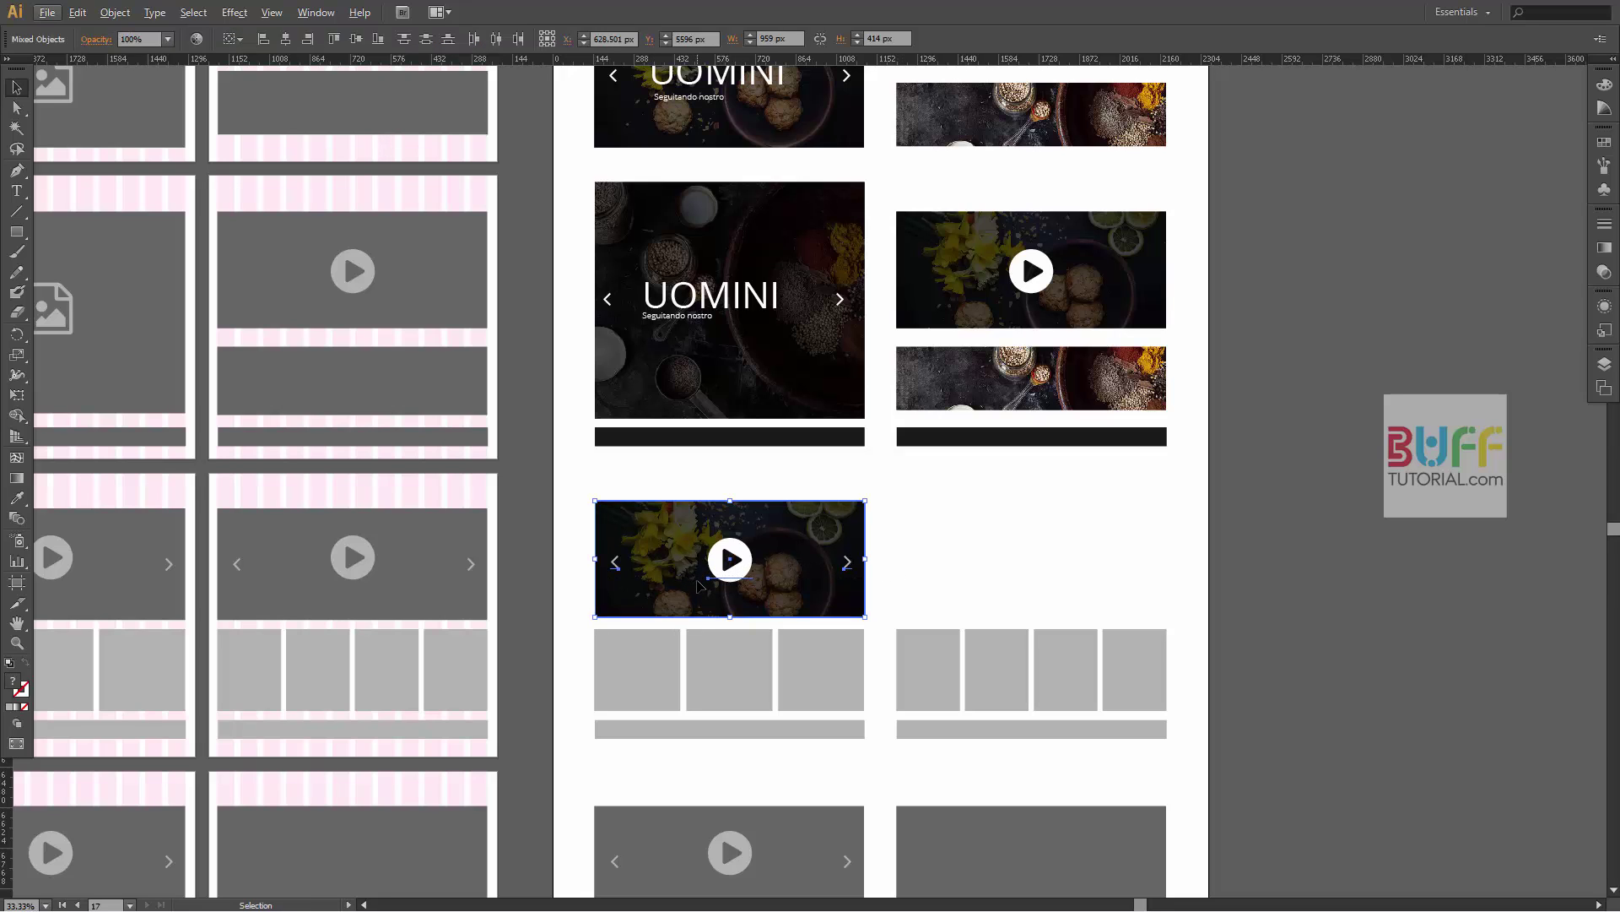
pyautogui.moveTo(761, 587); pyautogui.dragTo(1063, 589)
pyautogui.click(1290, 560)
pyautogui.scroll(-2, 1290, 561)
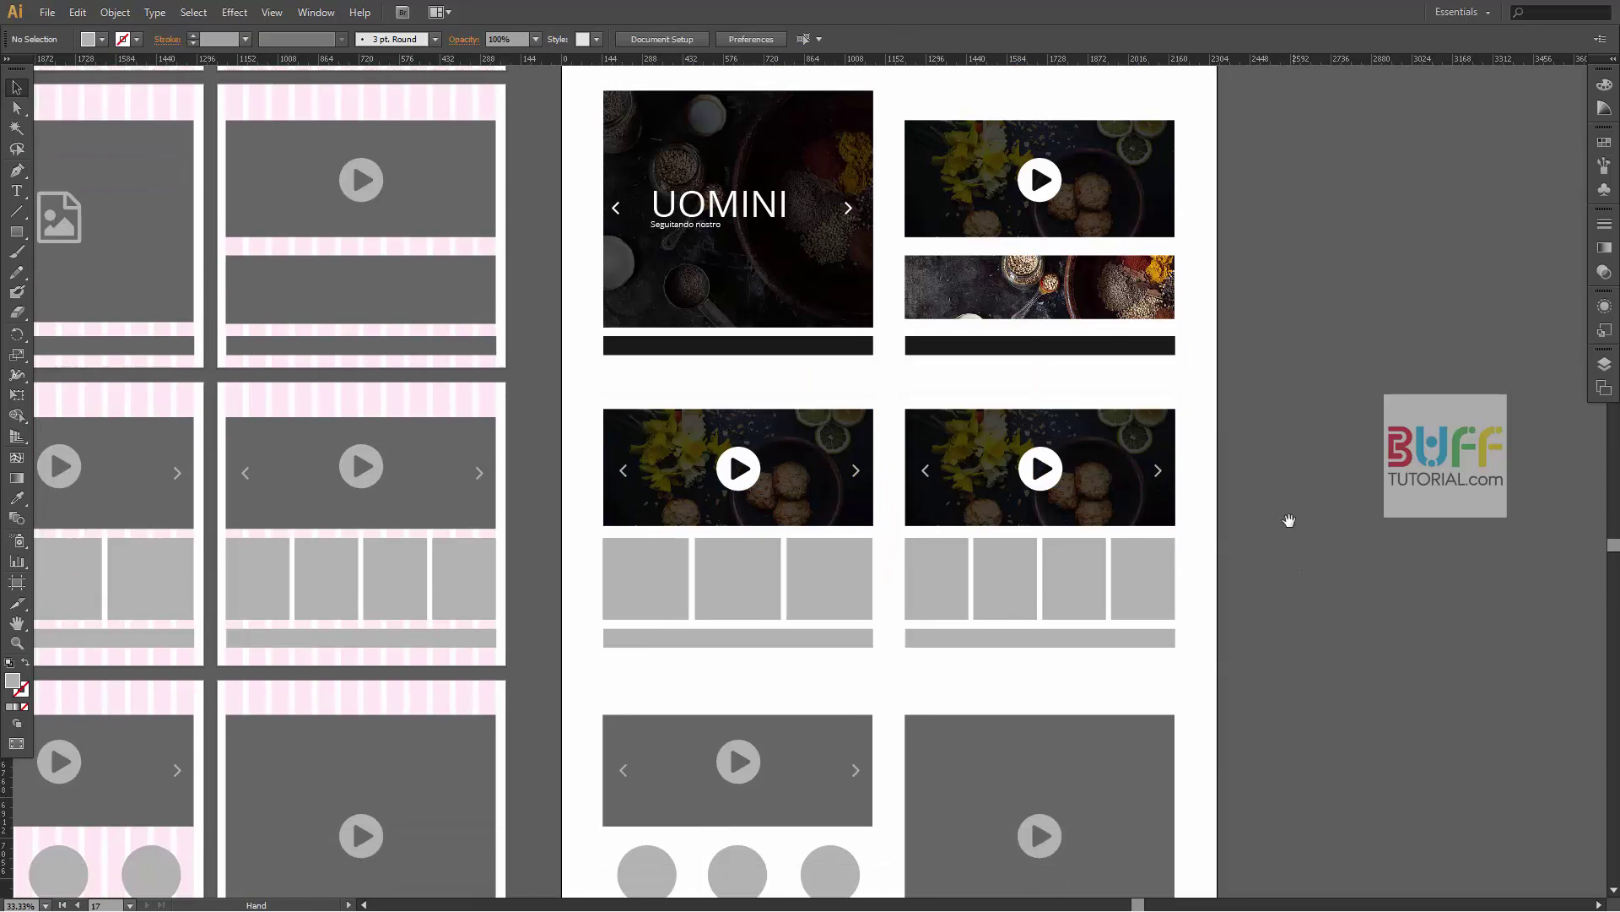
pyautogui.hotkey('ctrl', '-')
pyautogui.scroll(3, 1298, 594)
pyautogui.scroll(4, 1298, 525)
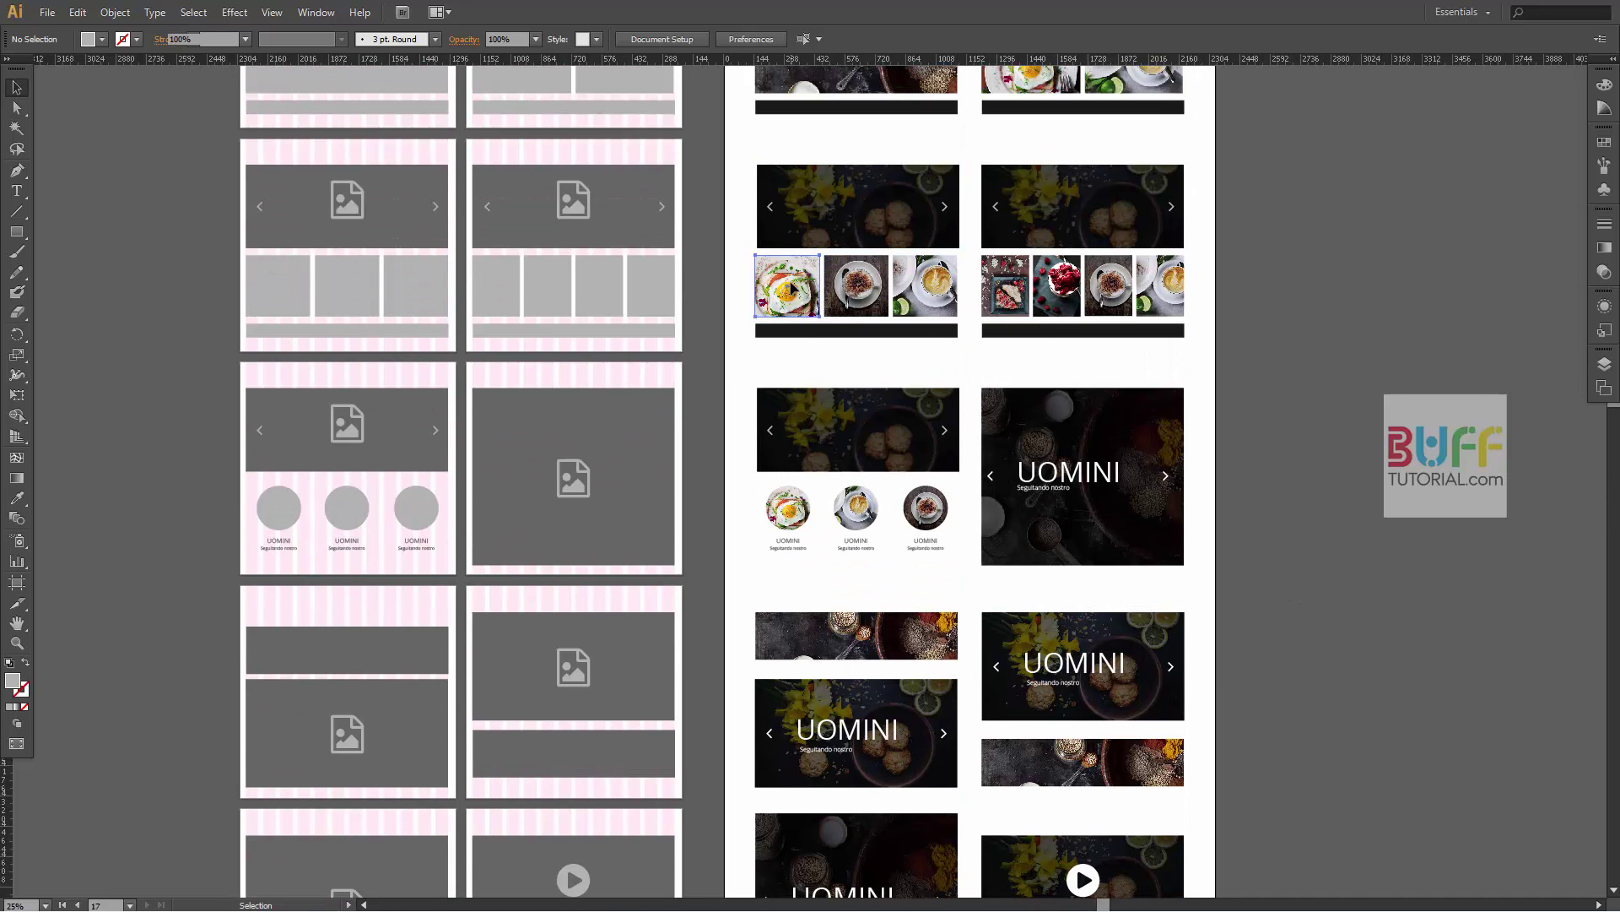
# - Replace the grey thumbnails under the left video with a copied food-photo strip
pyautogui.click(923, 287)
pyautogui.scroll(-5, 997, 608)
pyautogui.hotkey('ctrl', '+')
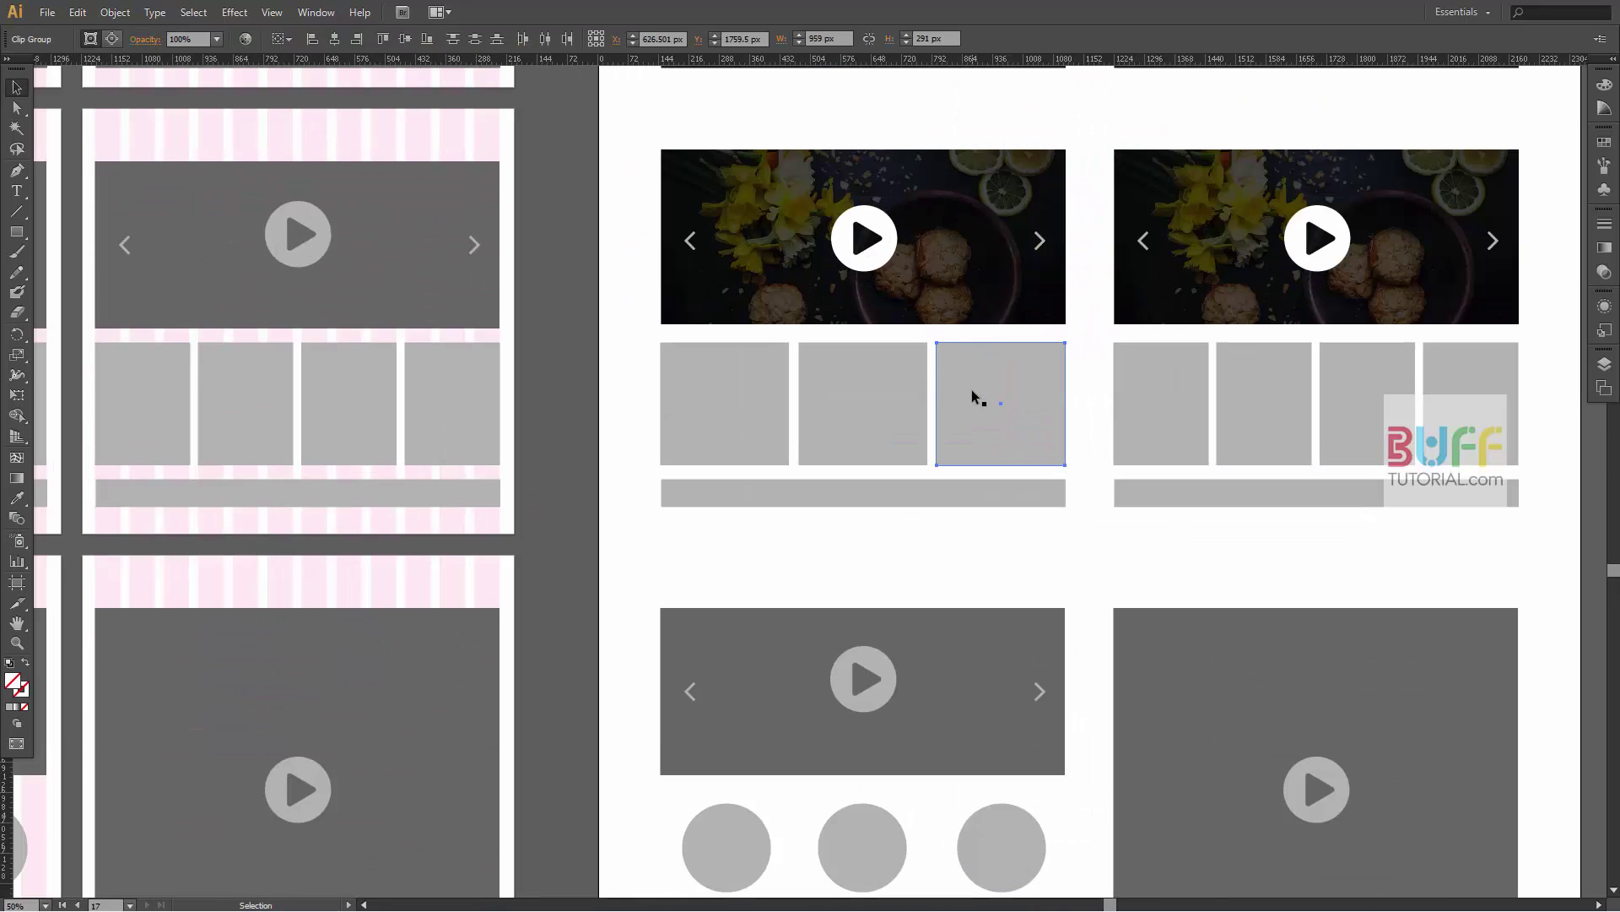
pyautogui.click(780, 398)
pyautogui.press('Delete')
pyautogui.hotkey('ctrl', 'v')
pyautogui.moveTo(883, 478); pyautogui.dragTo(929, 403)
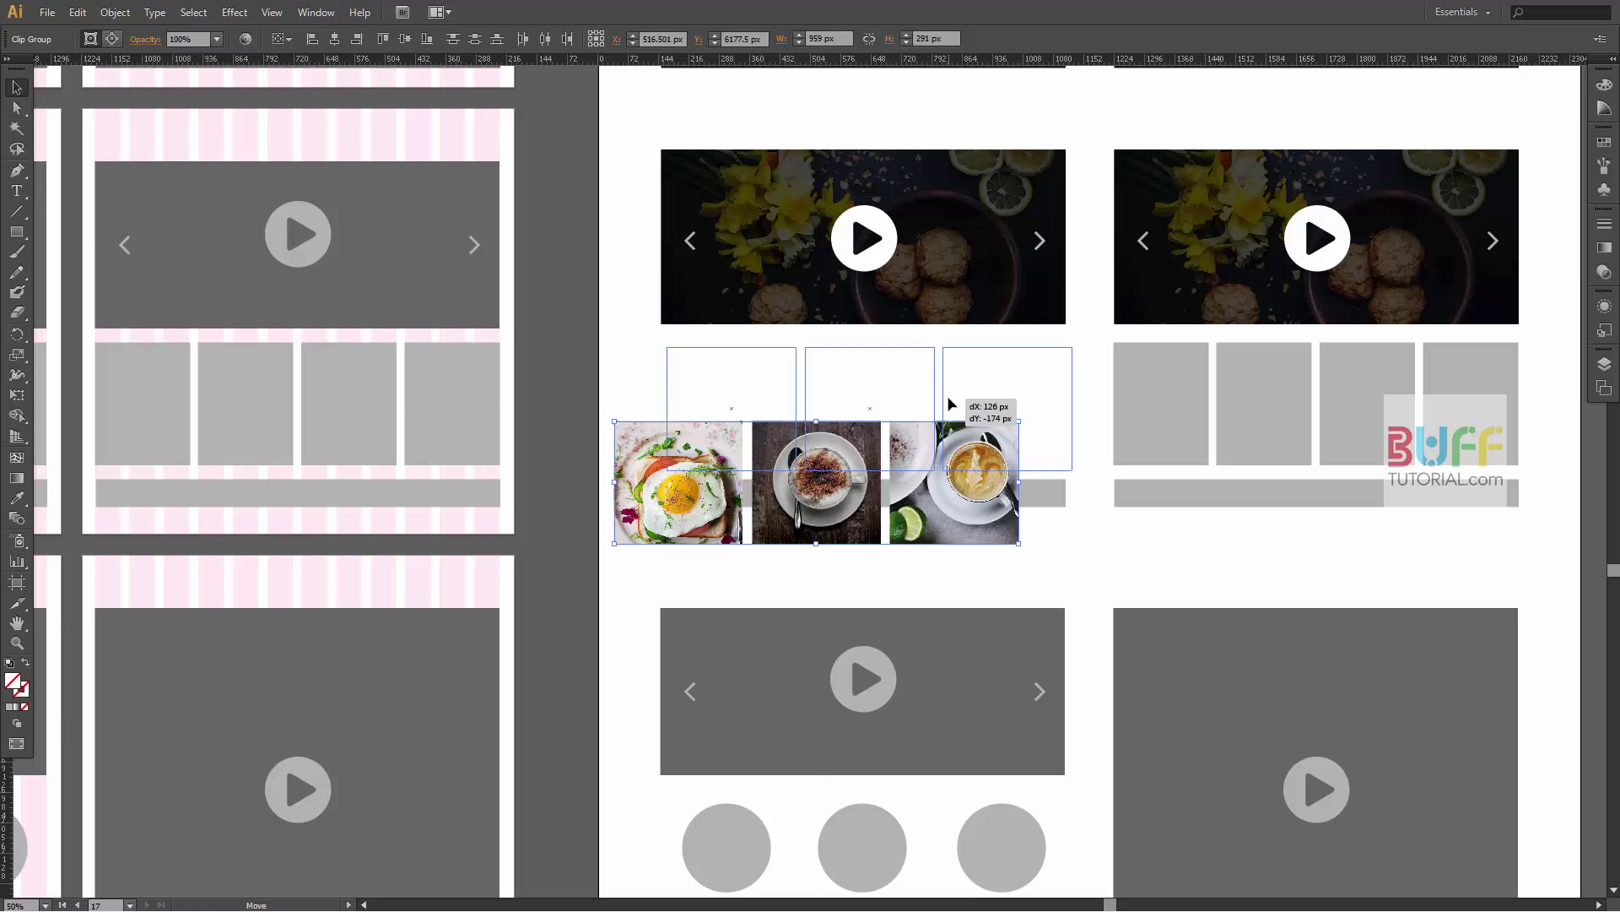
# - Swap the grey thumbnail boxes under the right video for a pasted food-photo strip
pyautogui.scroll(2, 1097, 422)
pyautogui.hotkey('ctrl', '-')
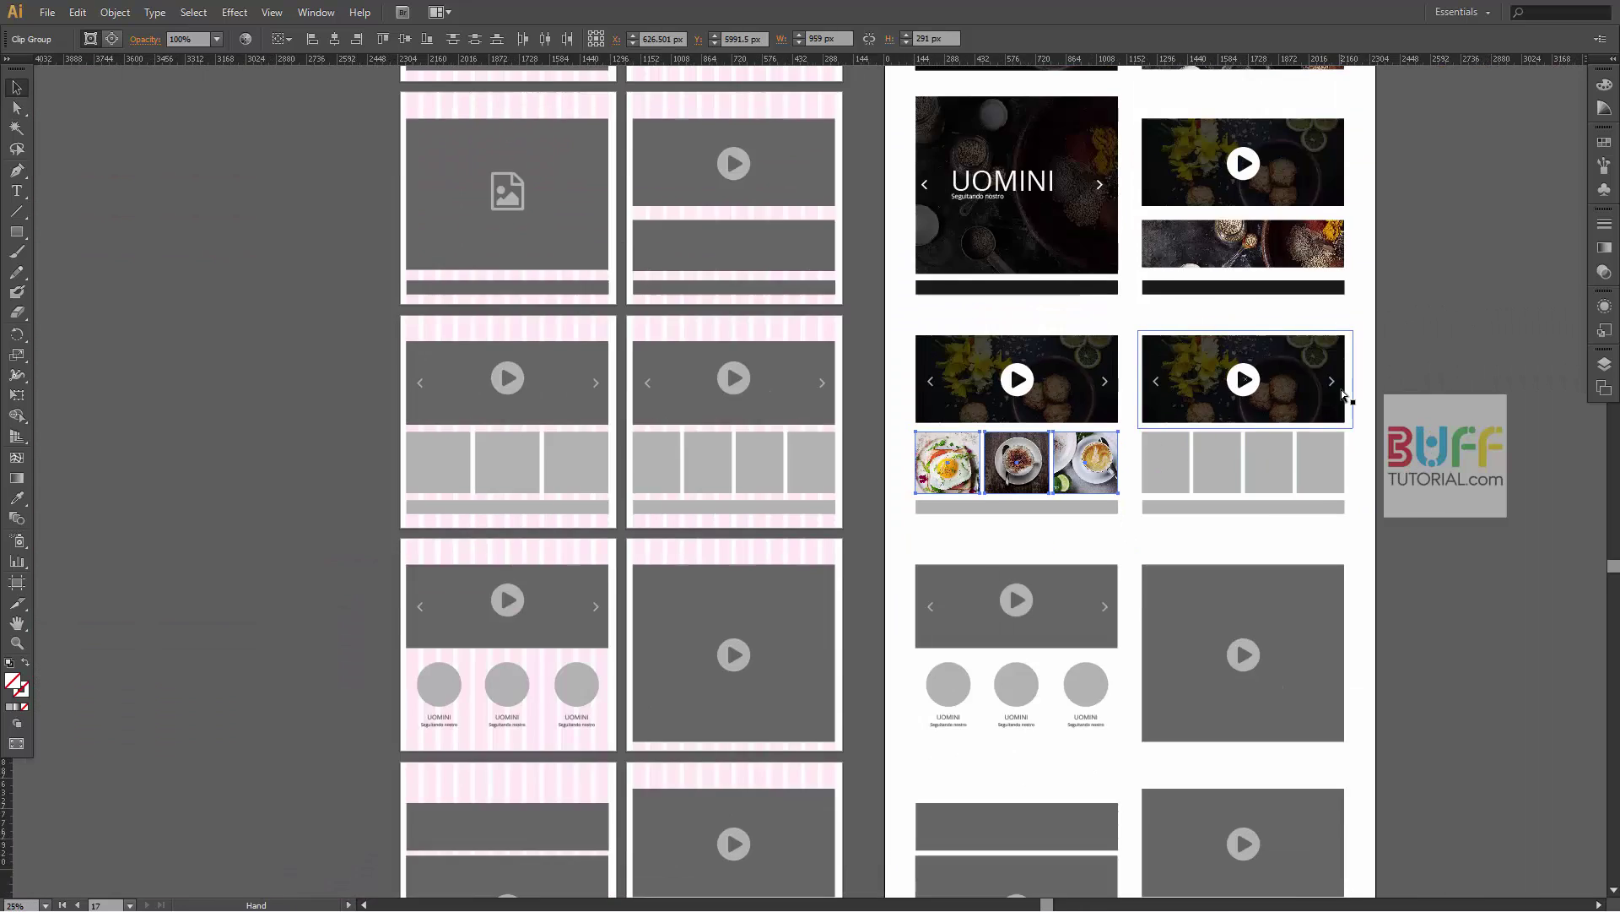
pyautogui.moveTo(1340, 388)
pyautogui.mouseDown()
pyautogui.moveTo(1182, 344)
pyautogui.moveTo(1188, 433)
pyautogui.mouseUp()
pyautogui.click(967, 180)
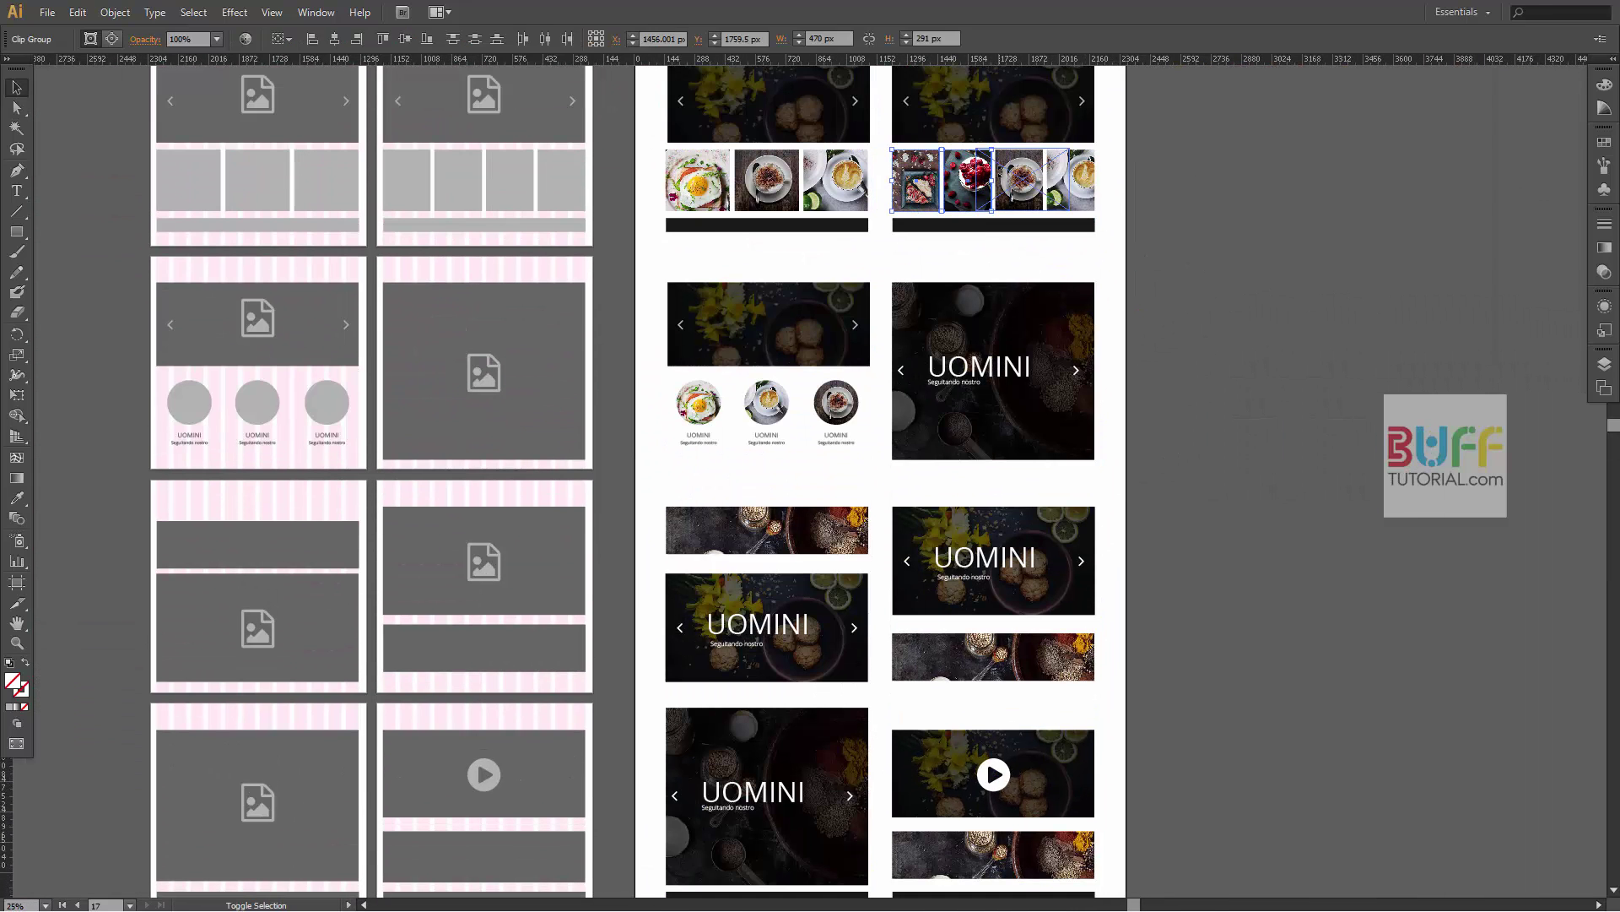
pyautogui.scroll(-5, 1226, 587)
pyautogui.moveTo(1086, 451); pyautogui.dragTo(964, 449)
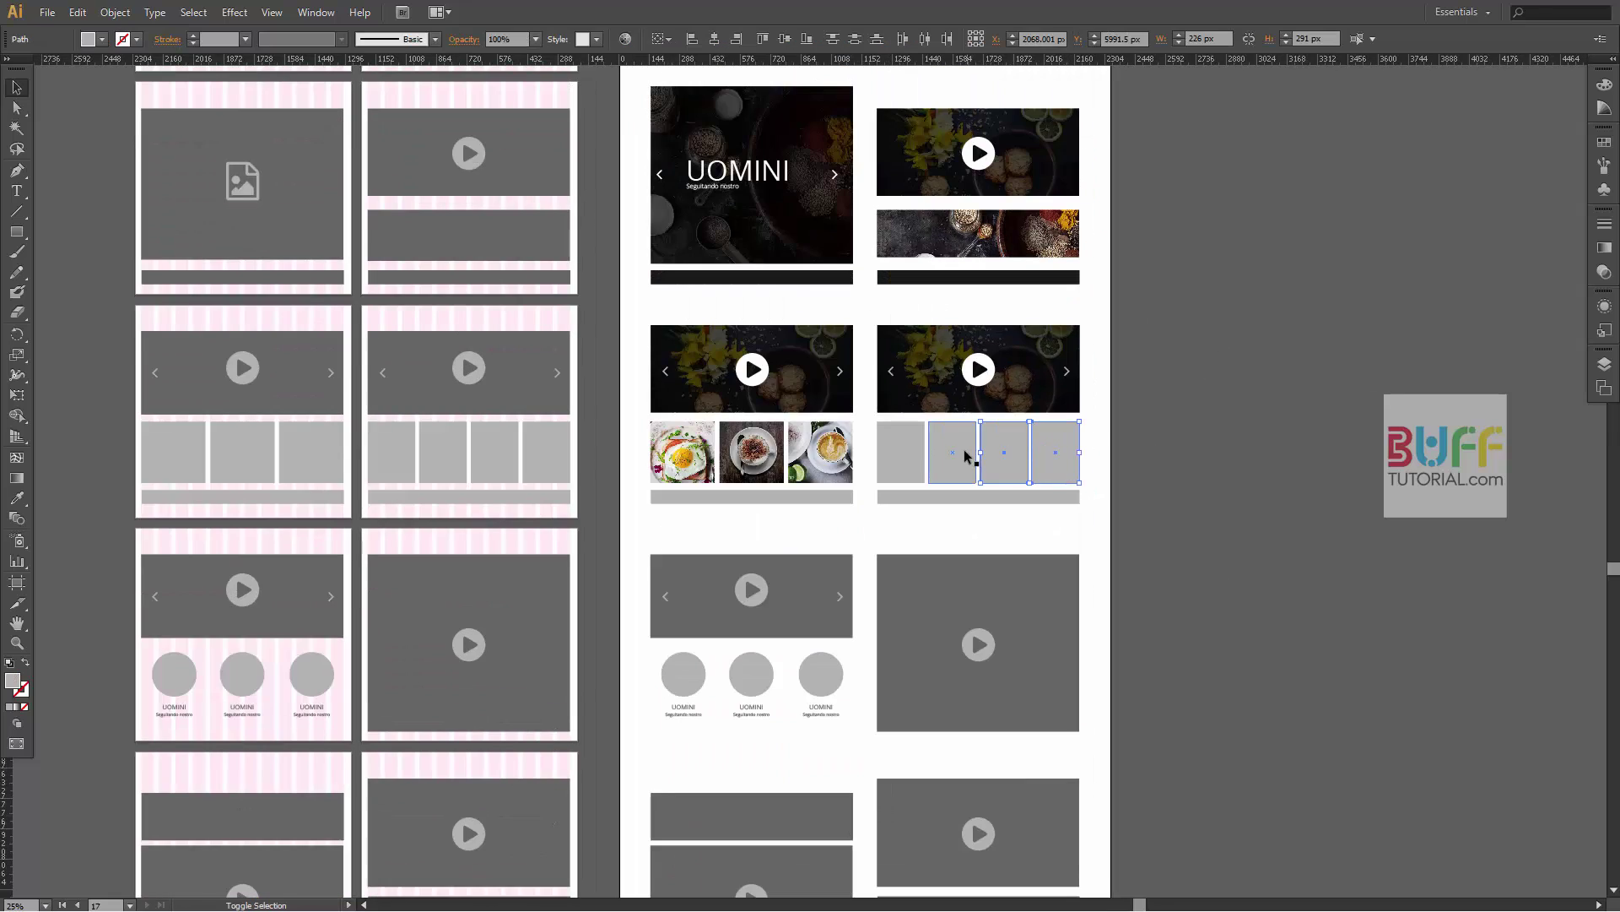
pyautogui.press('Delete')
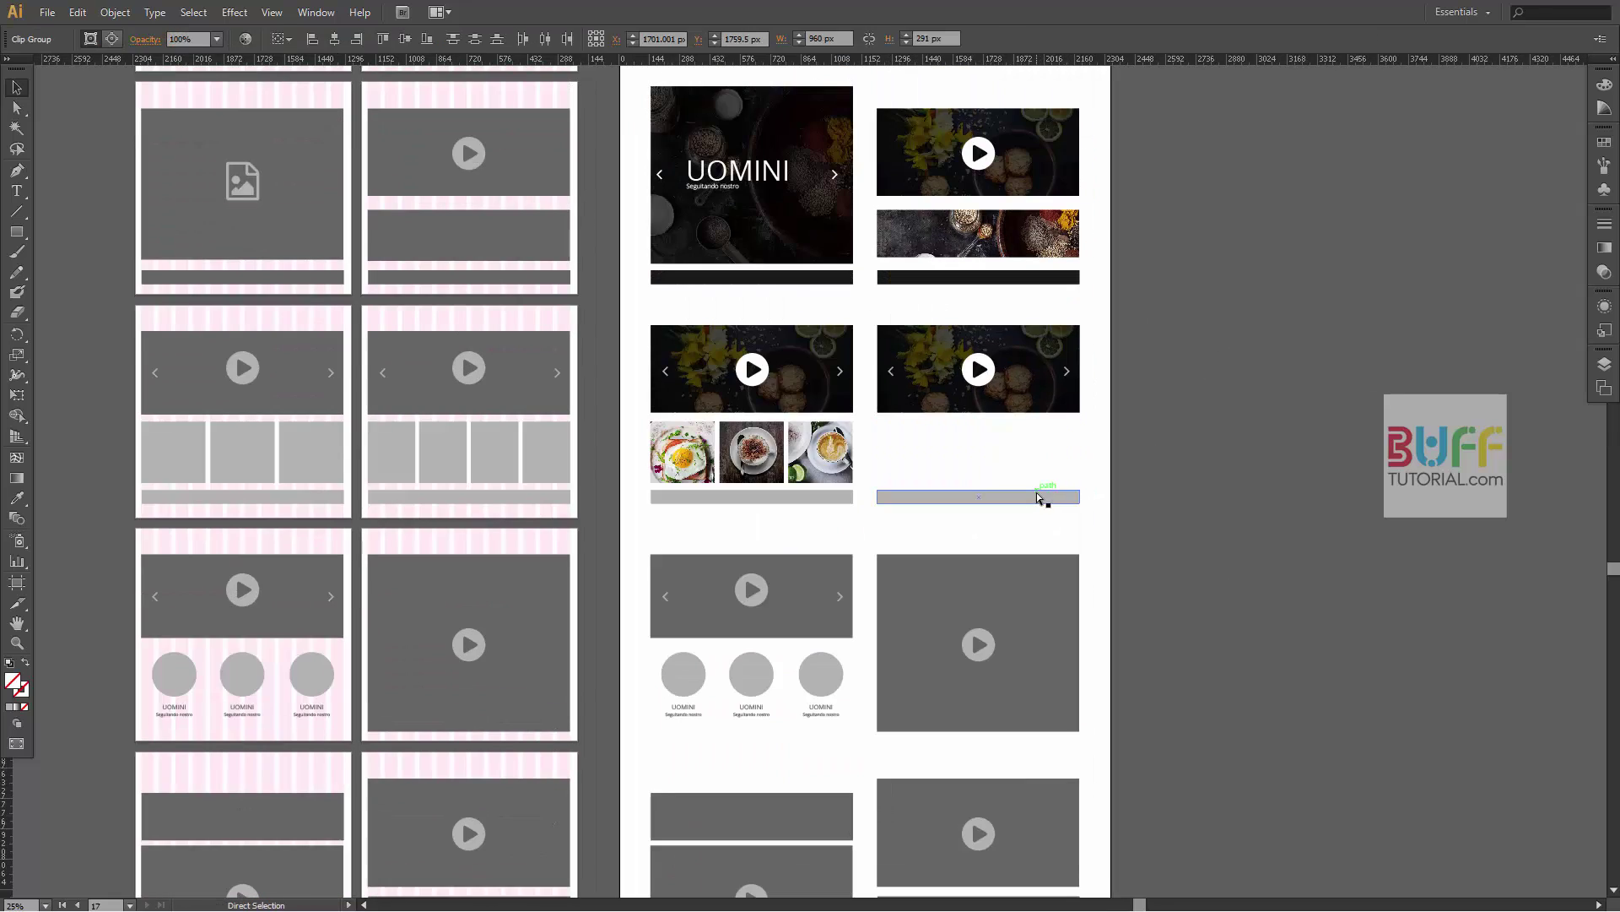
pyautogui.hotkey('ctrl', 'v')
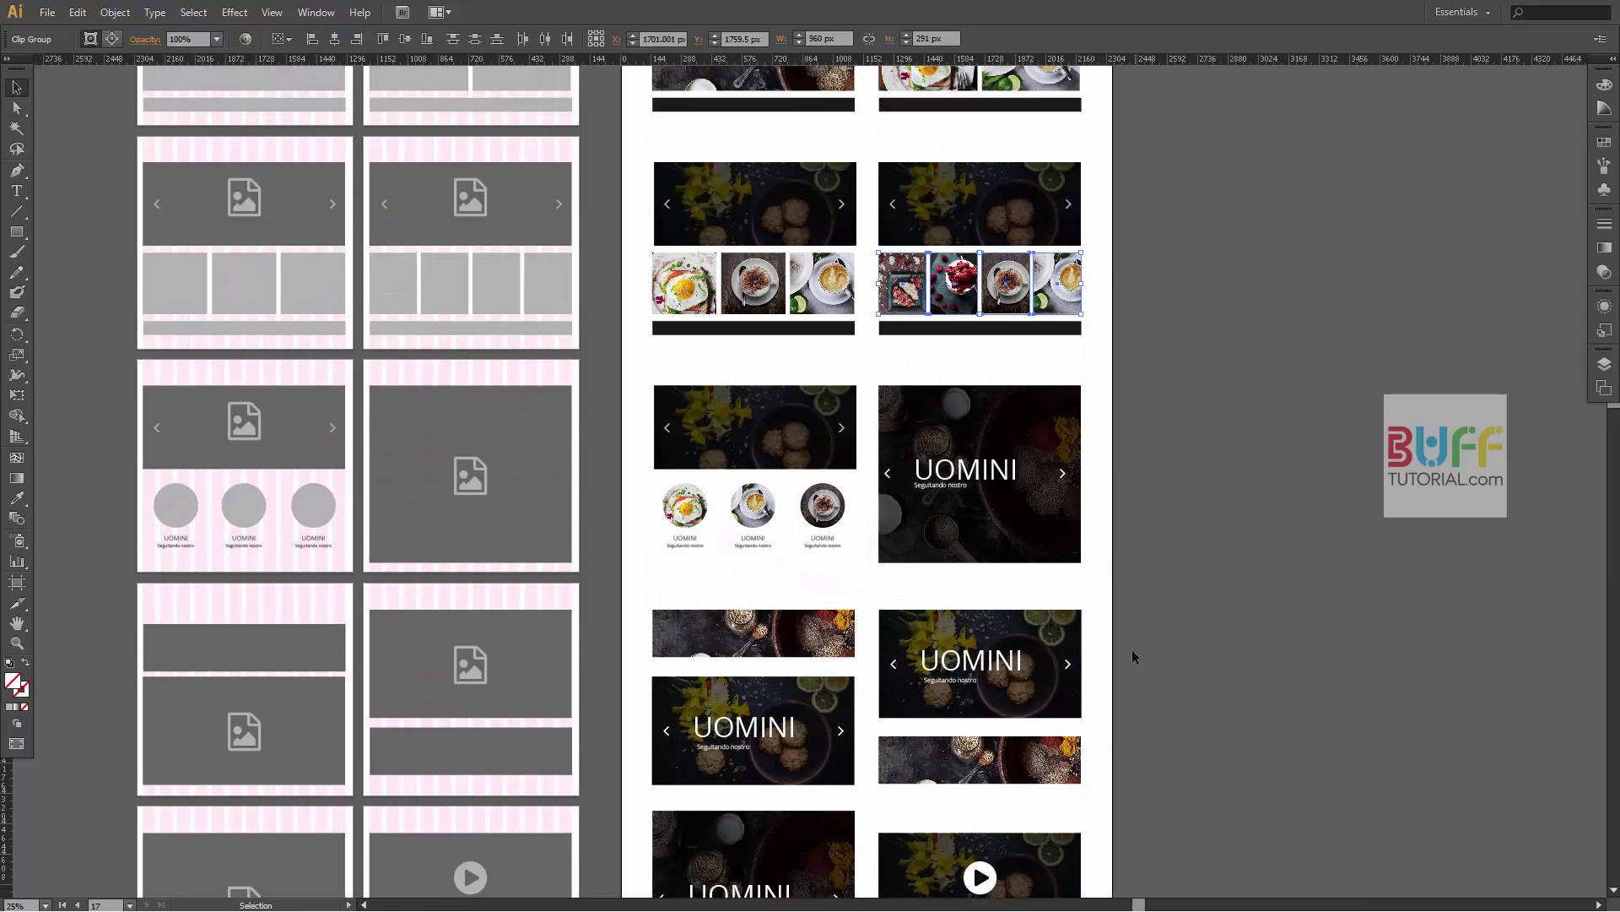
pyautogui.scroll(-5, 1132, 650)
pyautogui.scroll(-5, 1114, 523)
pyautogui.hotkey('ctrl', 'v')
pyautogui.moveTo(898, 503); pyautogui.dragTo(1077, 509)
# - Select the grey slider placeholder with its play icon in the next layout
pyautogui.click(1240, 469)
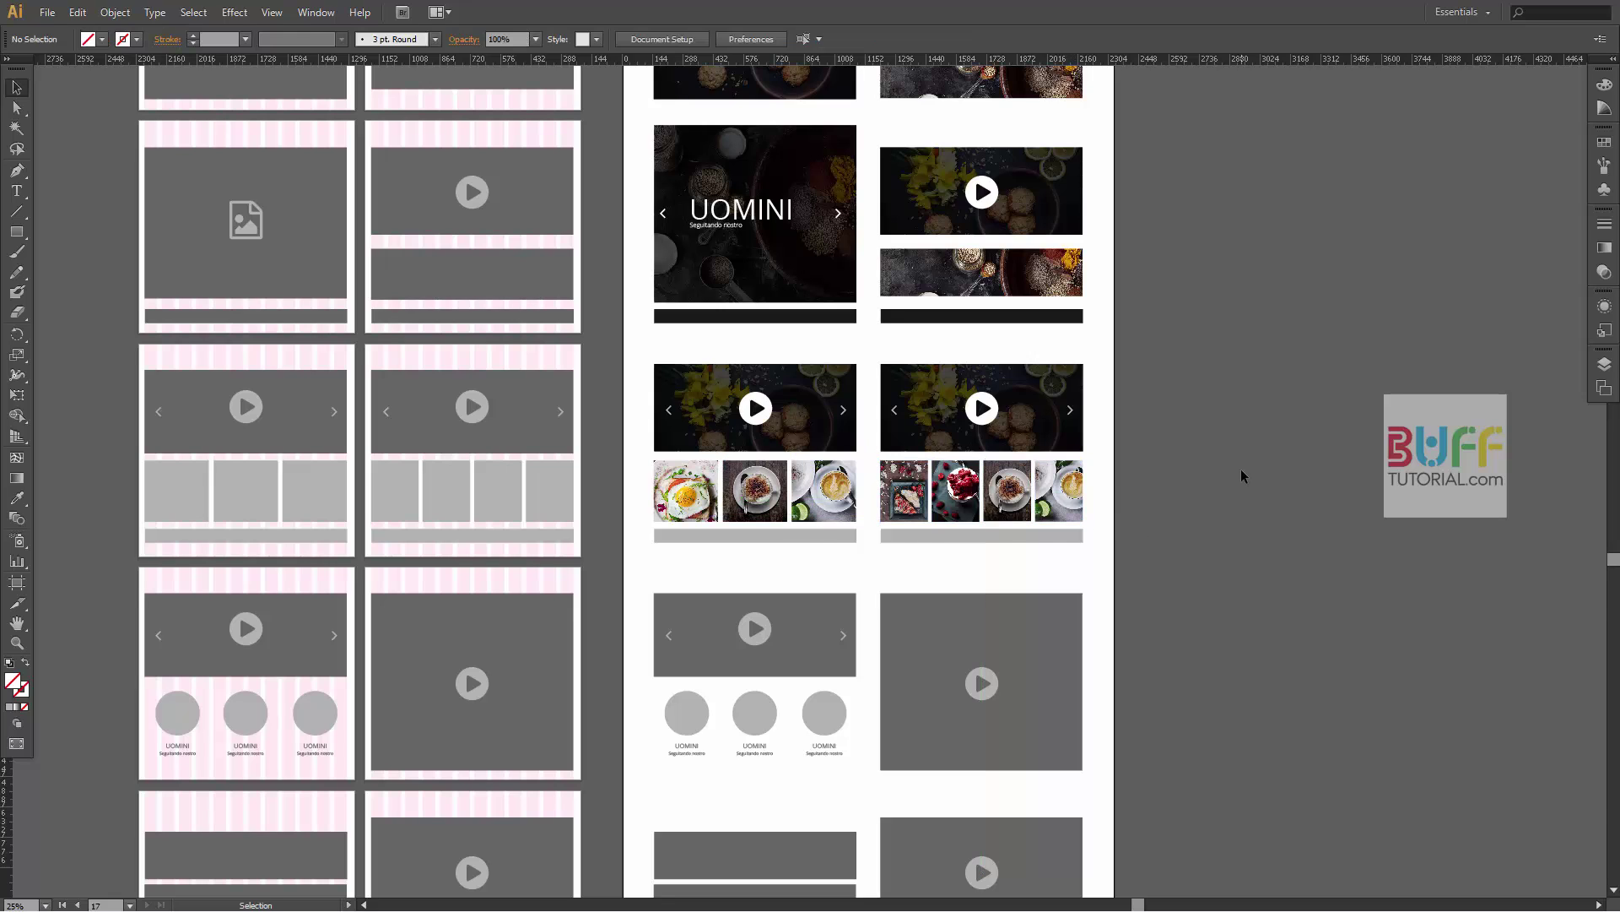
pyautogui.scroll(-3, 1122, 658)
pyautogui.scroll(1, 1150, 459)
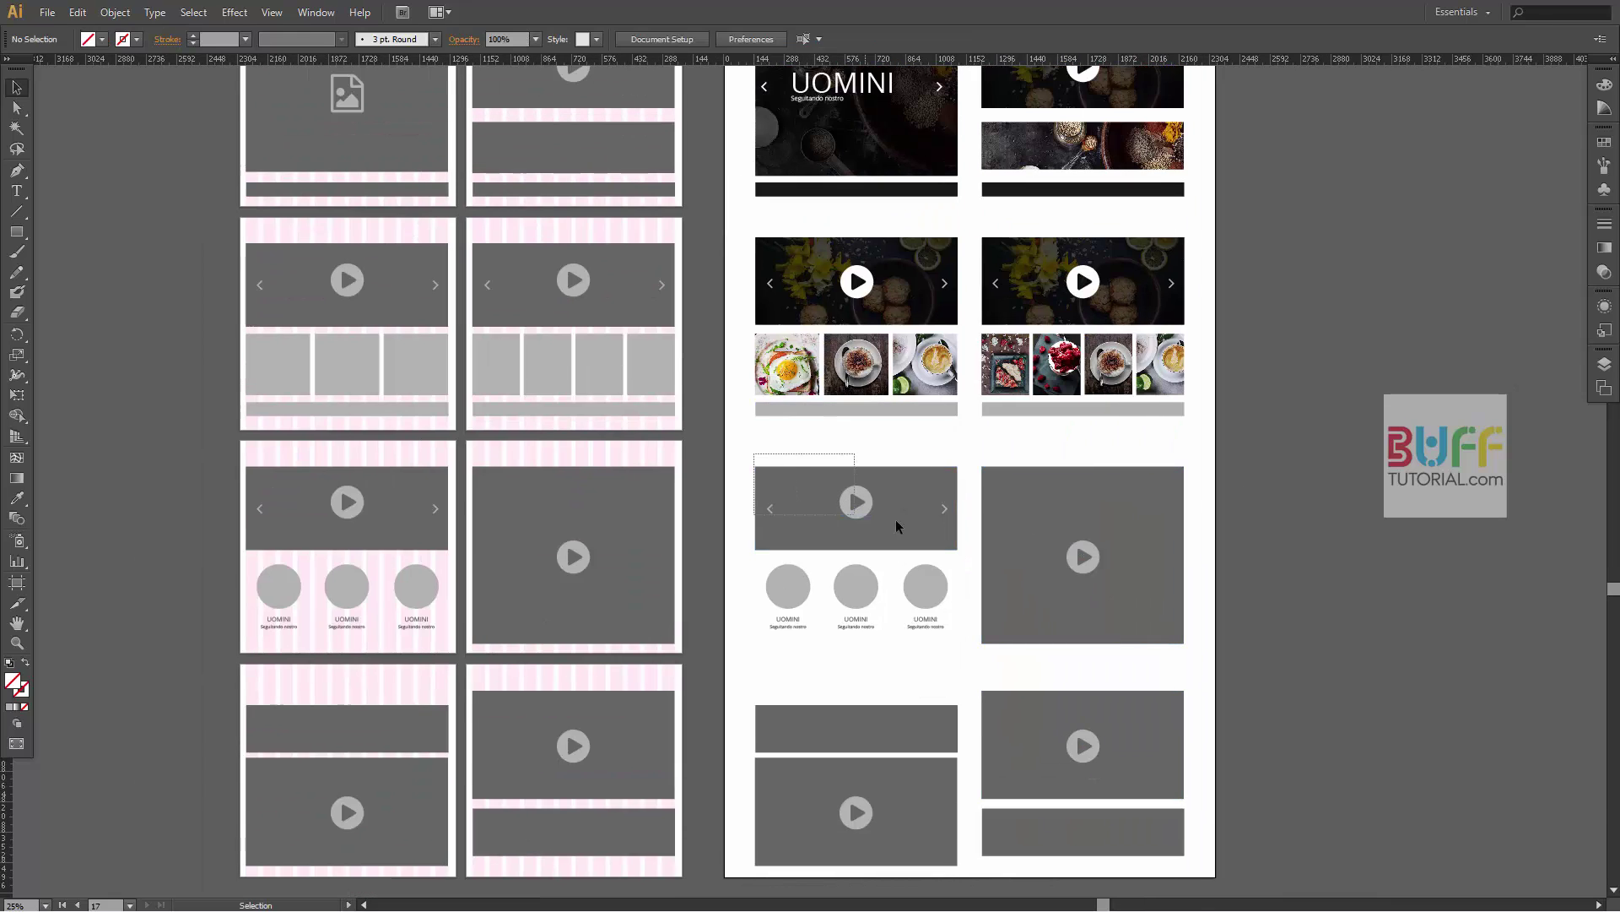
pyautogui.moveTo(895, 523)
pyautogui.mouseDown()
pyautogui.moveTo(945, 533)
pyautogui.moveTo(893, 293)
pyautogui.moveTo(857, 516)
pyautogui.mouseUp()
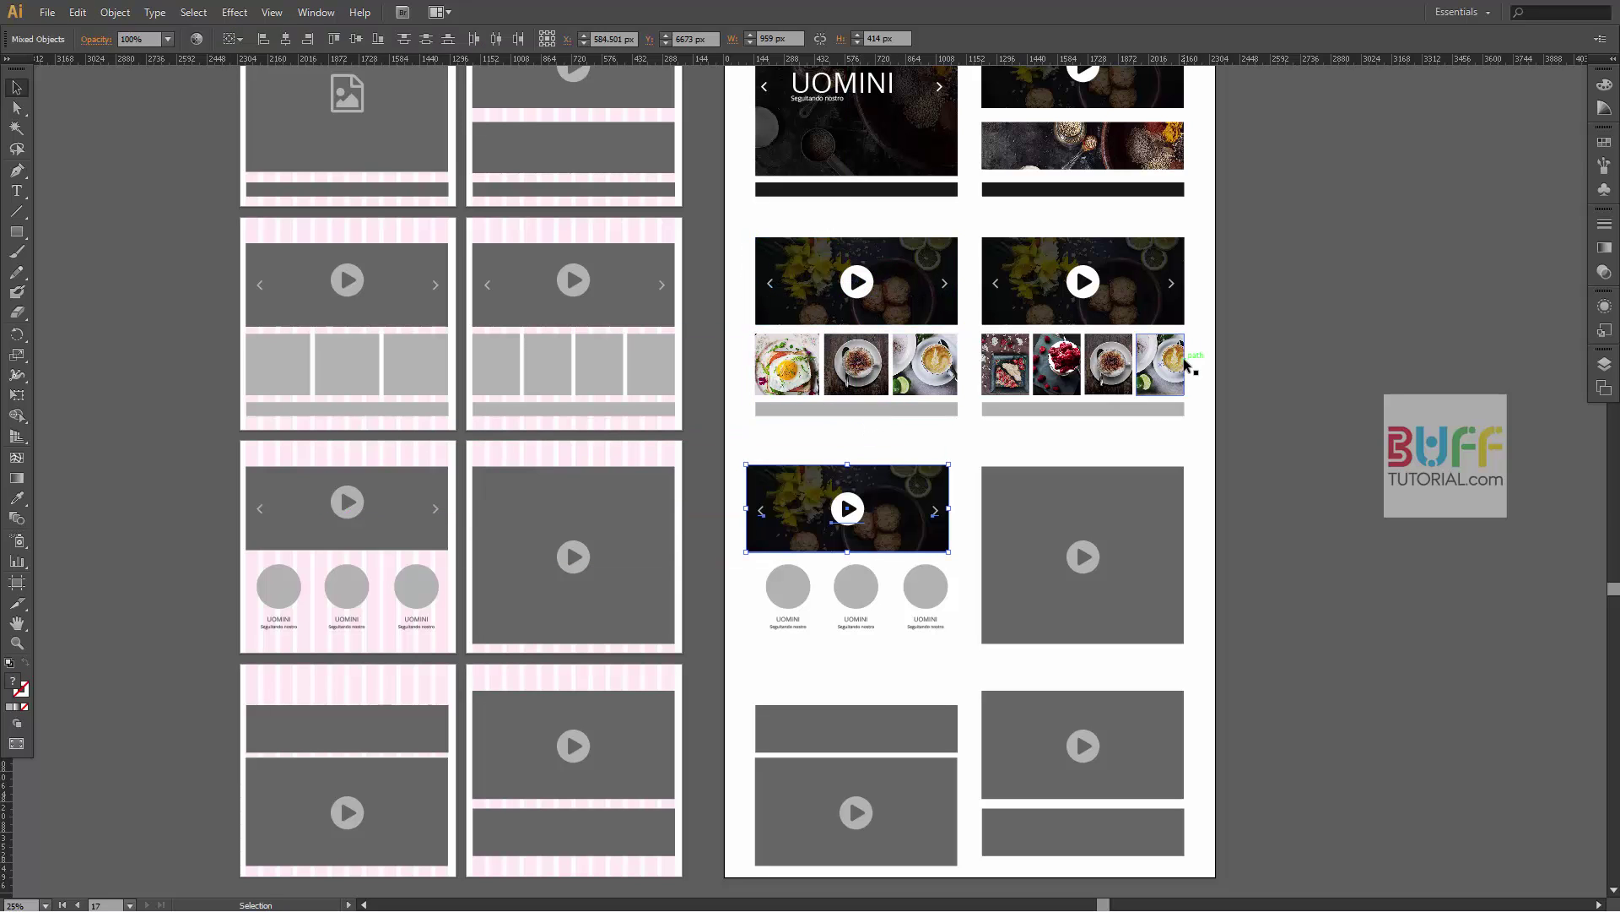
pyautogui.scroll(-1, 1184, 357)
pyautogui.moveTo(1309, 292); pyautogui.dragTo(1279, 411)
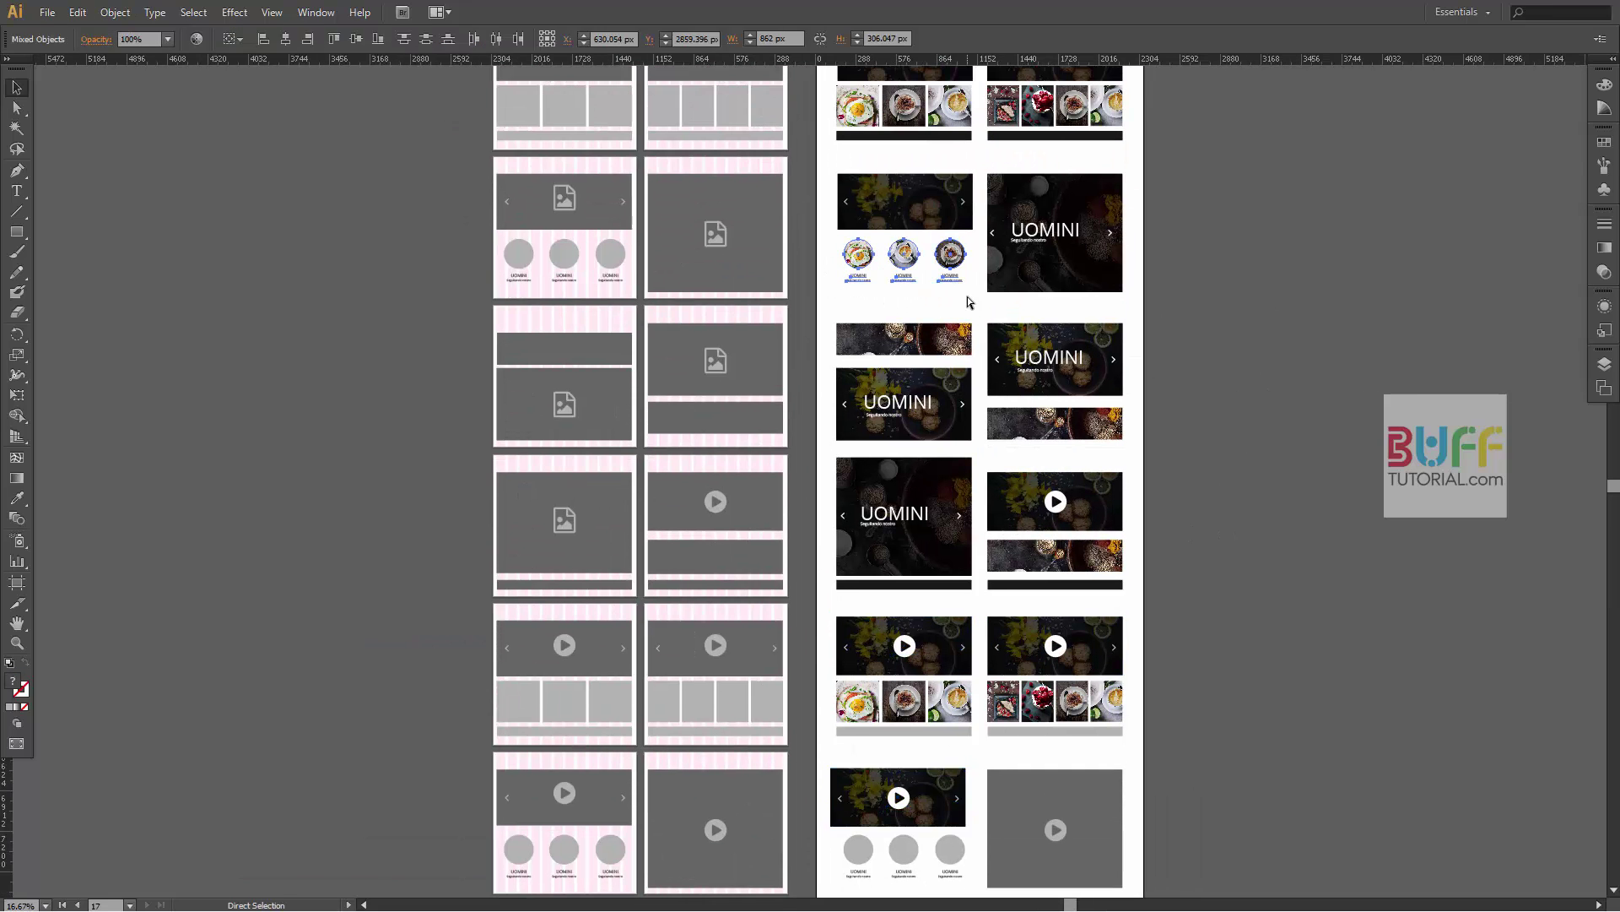
pyautogui.scroll(-5, 969, 303)
pyautogui.scroll(1, 792, 562)
# - Move the circle food-photo avatars up and select the tall UOMINI food photo block
pyautogui.moveTo(914, 614)
pyautogui.mouseDown()
pyautogui.moveTo(945, 610)
pyautogui.moveTo(931, 563)
pyautogui.mouseUp()
pyautogui.hscroll(3, 1188, 547)
pyautogui.scroll(4, 1195, 637)
pyautogui.scroll(-9, 1176, 399)
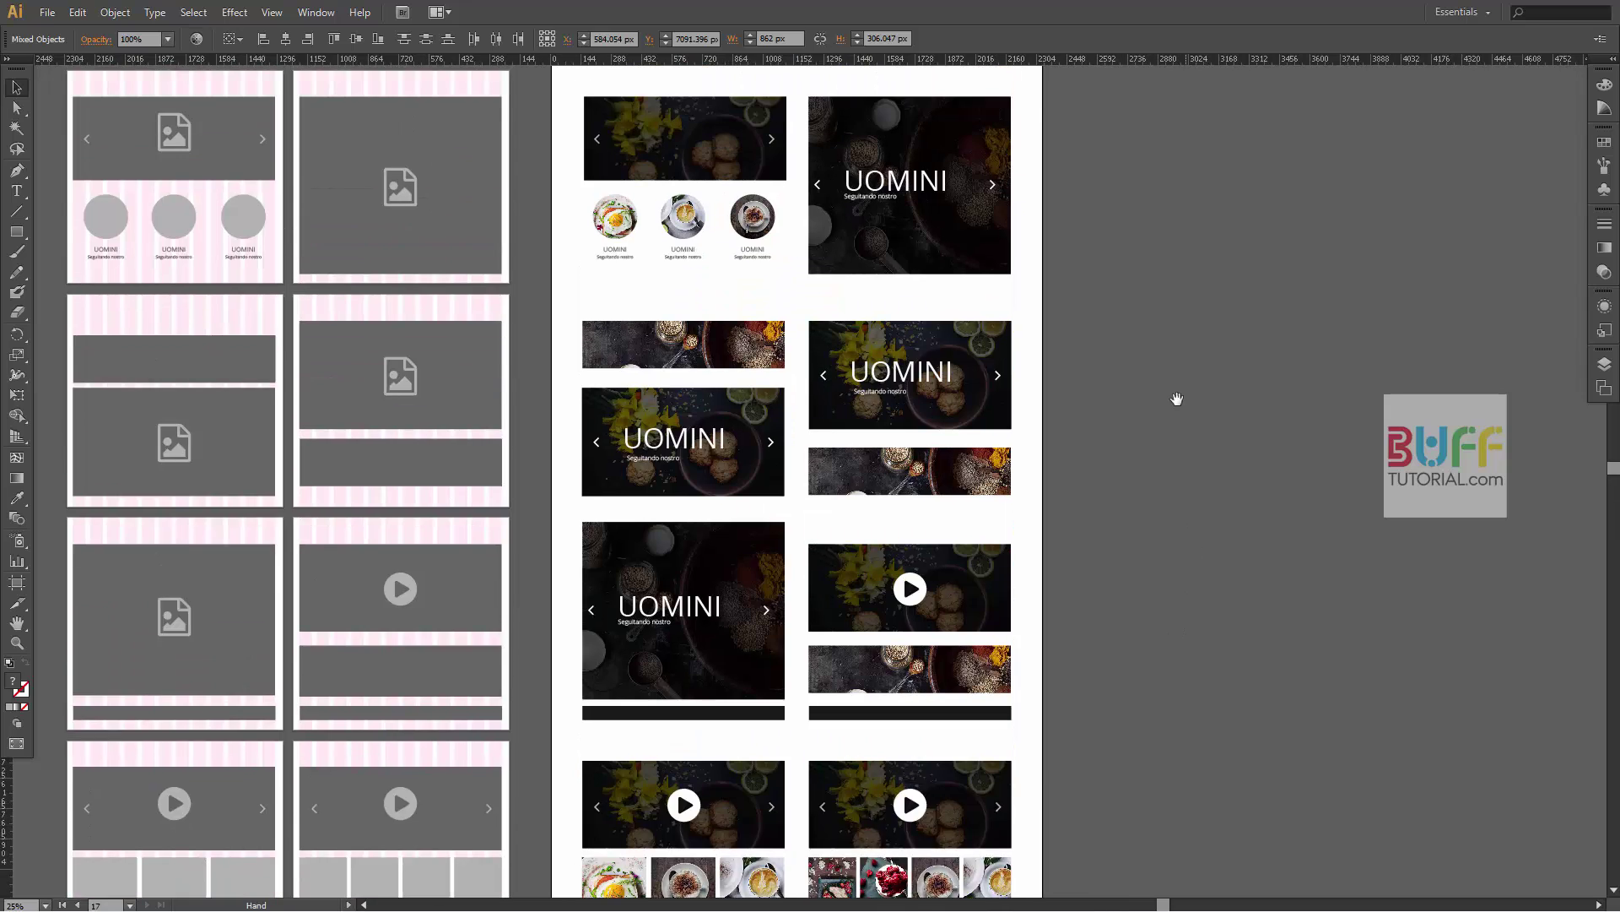
pyautogui.scroll(1, 1100, 231)
pyautogui.moveTo(1074, 242); pyautogui.dragTo(1012, 305)
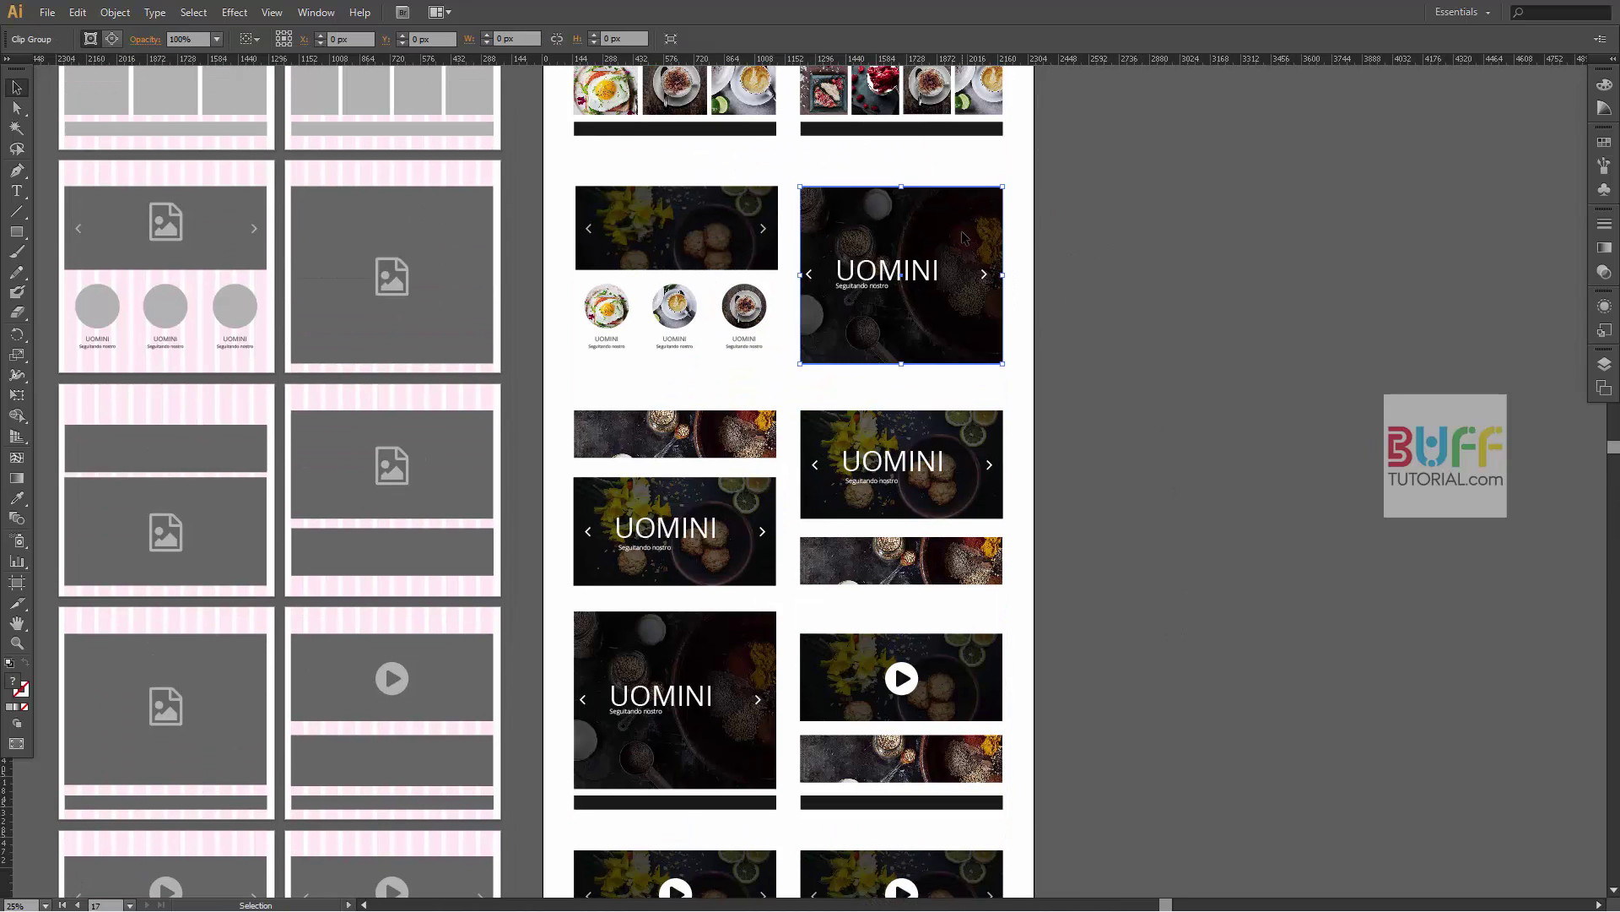
# - Place the pasted dark food photo in the right video slot and give its play icon a white fill
pyautogui.scroll(-3, 1132, 365)
pyautogui.scroll(-5, 1082, 495)
pyautogui.hscroll(-1, 1082, 496)
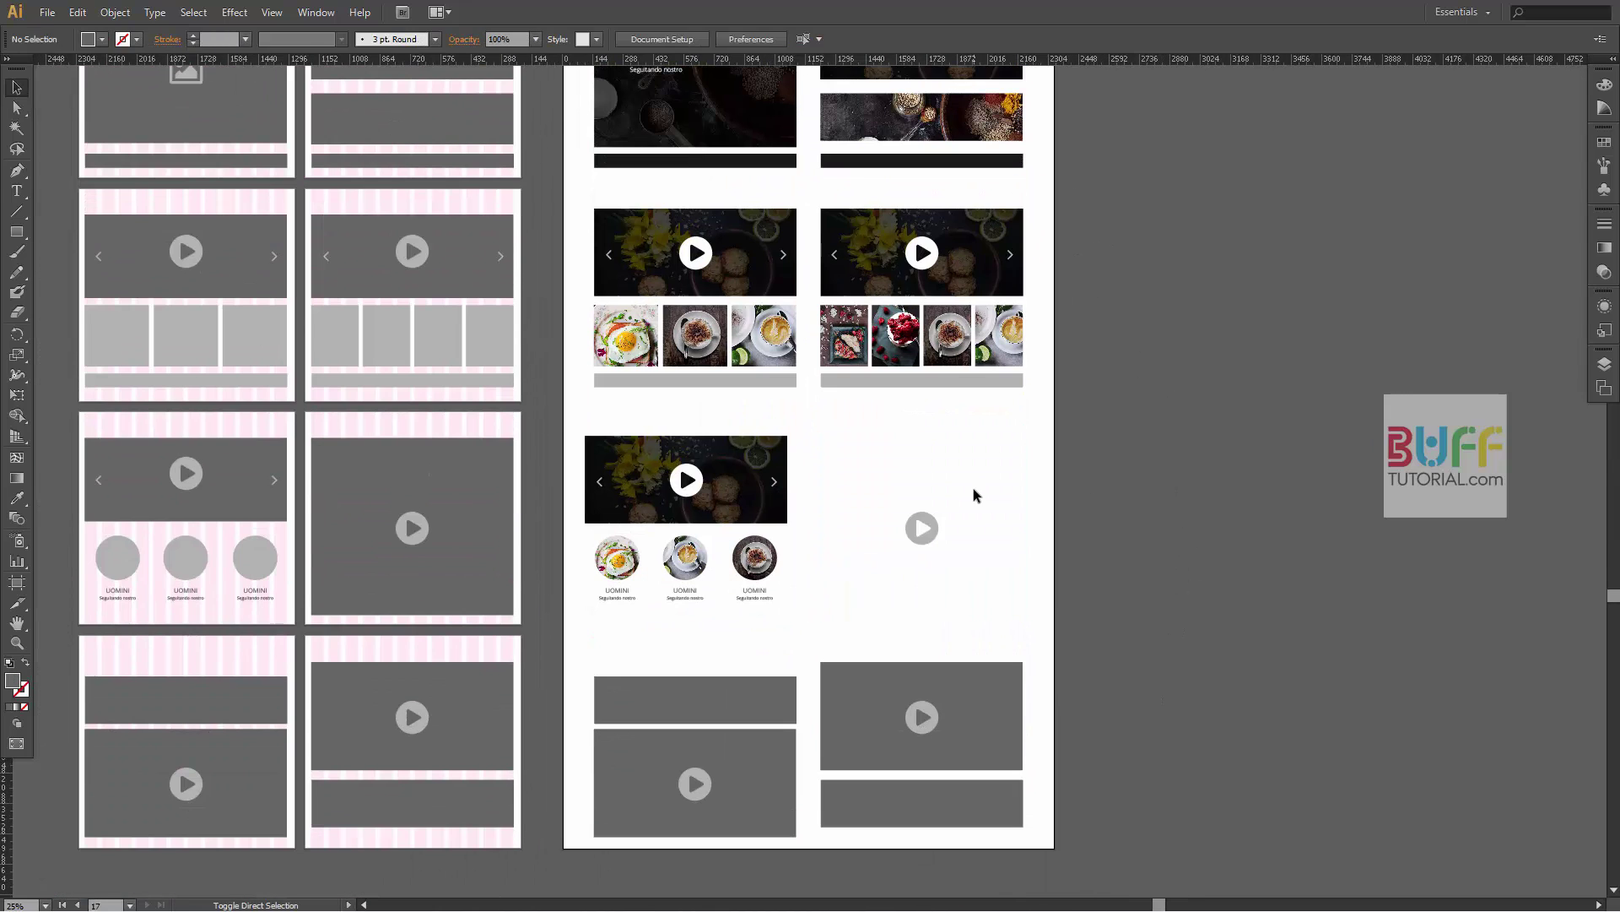
pyautogui.hotkey('ctrl', 'v')
pyautogui.moveTo(848, 422); pyautogui.dragTo(942, 462)
pyautogui.click(921, 527)
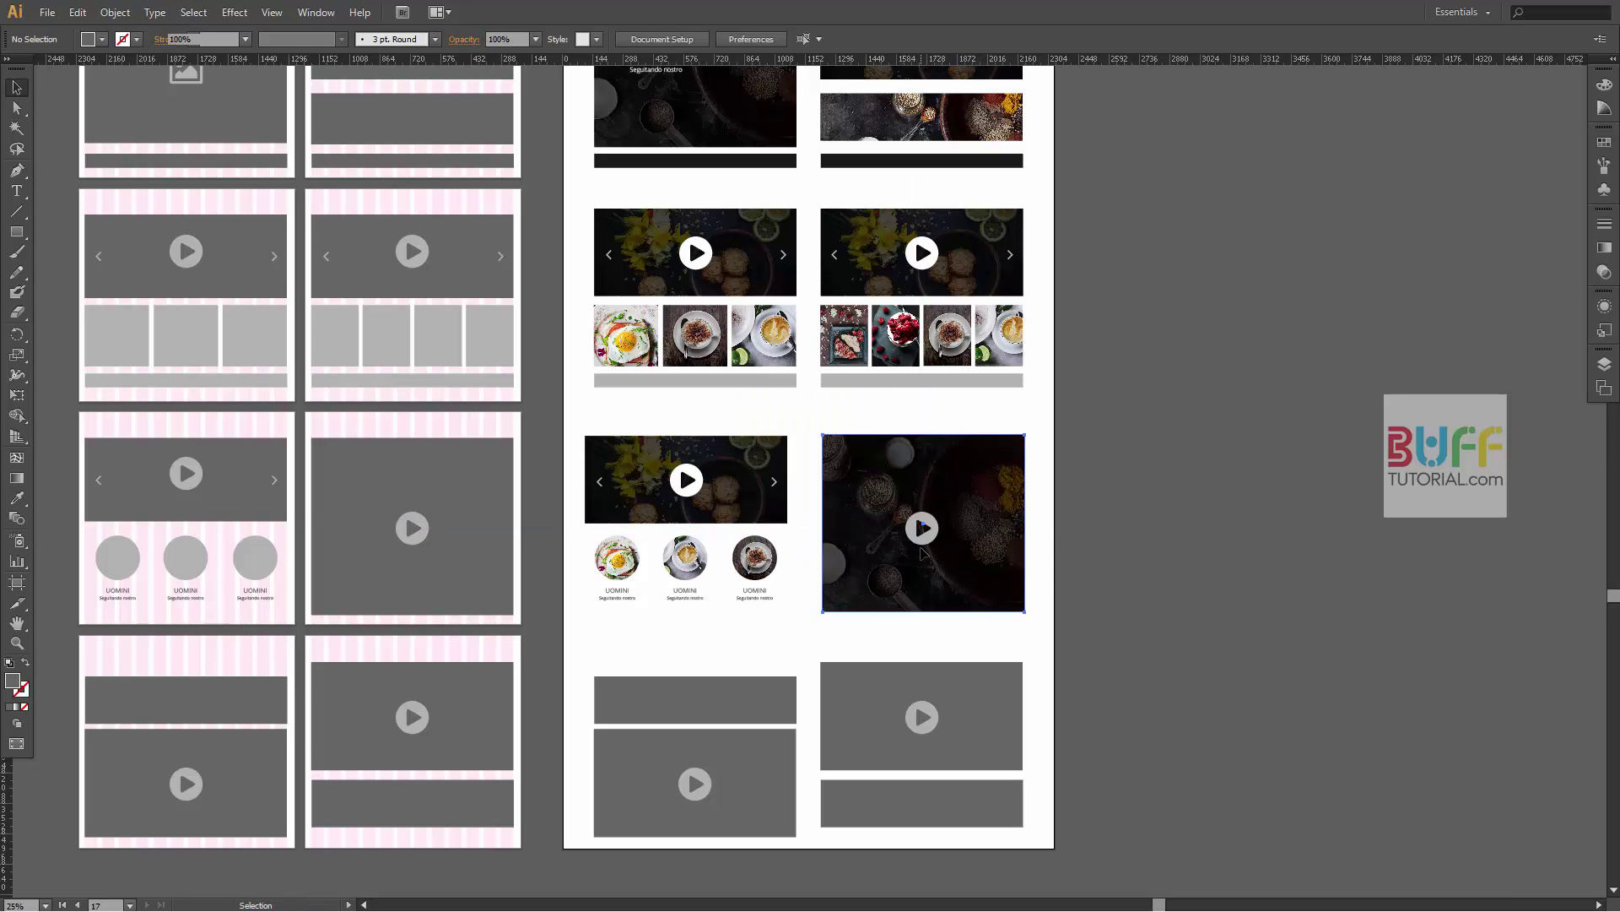
pyautogui.press('i')
pyautogui.click(694, 469)
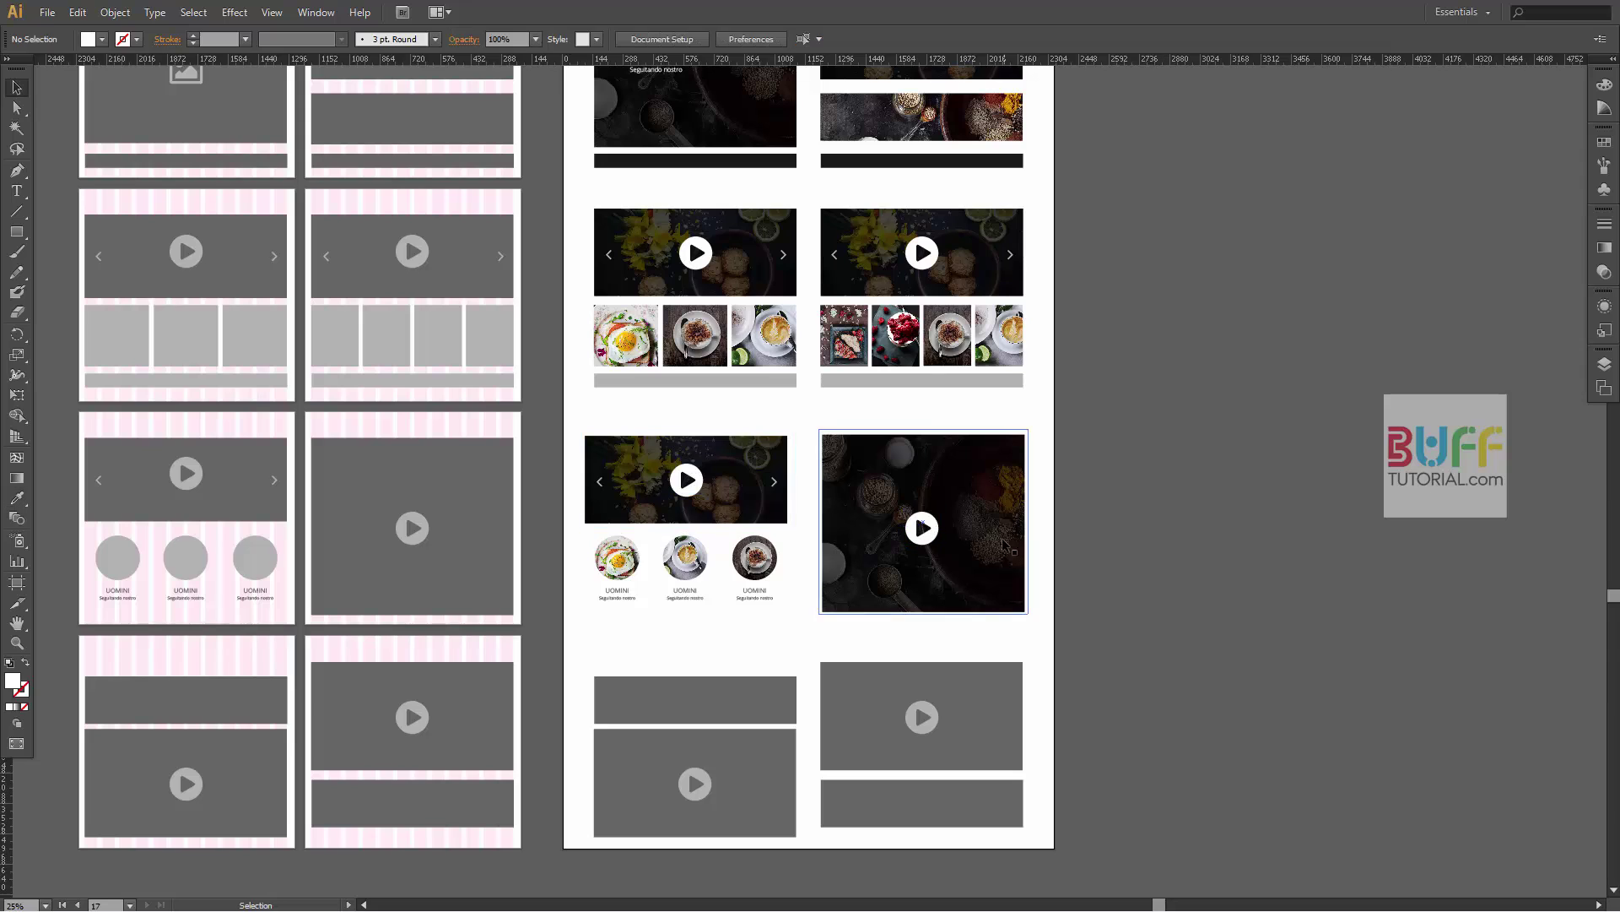
pyautogui.press('v')
pyautogui.click(1194, 434)
# - Bring the UOMINI rows into view and select a food photo to copy
pyautogui.scroll(3, 1193, 434)
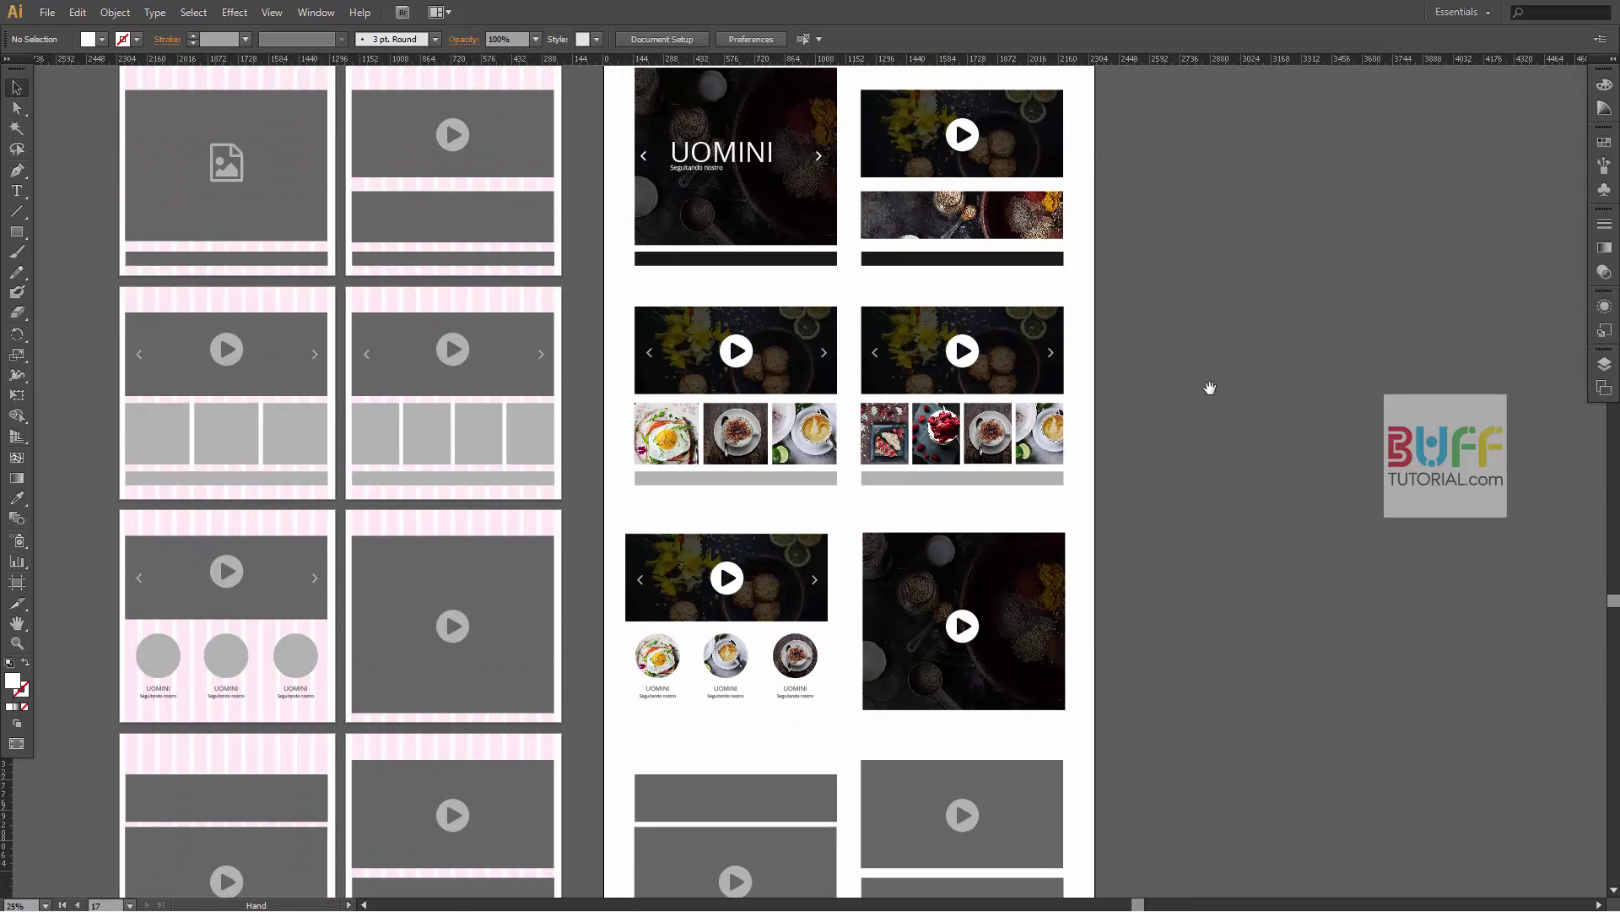
pyautogui.scroll(-5, 1154, 188)
pyautogui.moveTo(1208, 265); pyautogui.dragTo(1226, 463)
pyautogui.scroll(2, 1187, 271)
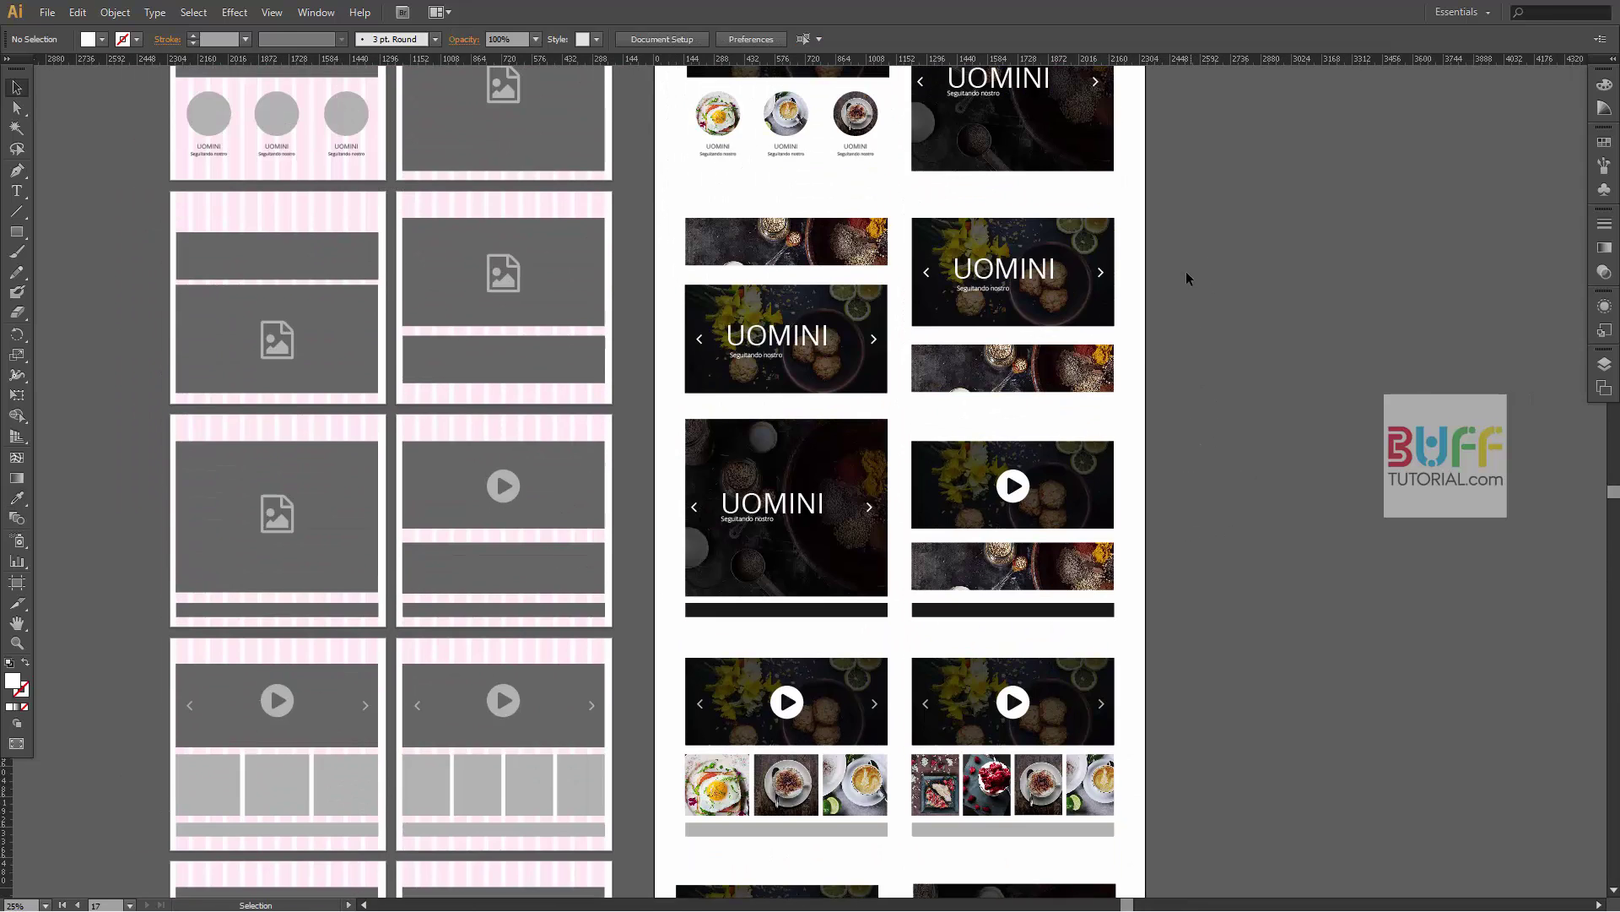
pyautogui.click(1097, 247)
pyautogui.scroll(-5, 1218, 624)
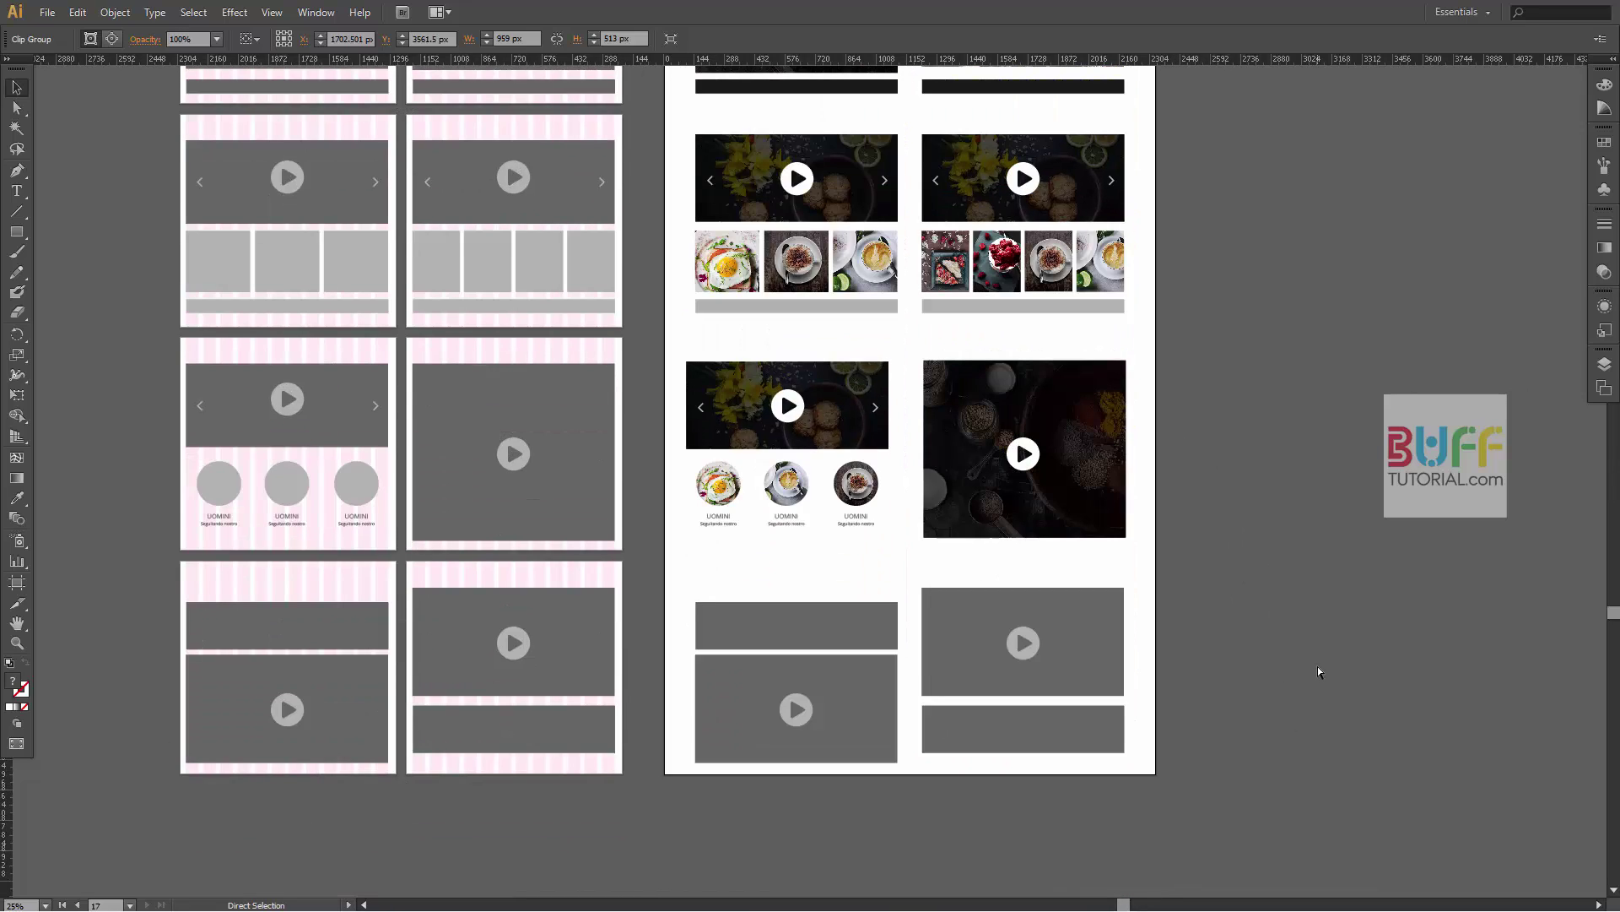
# - Place the pasted food photo on the grey play-icon slot with a white play icon
pyautogui.hotkey('ctrl', 'v')
pyautogui.moveTo(785, 481)
pyautogui.mouseDown()
pyautogui.moveTo(1320, 614)
pyautogui.moveTo(1051, 650)
pyautogui.mouseUp()
pyautogui.click(1028, 647)
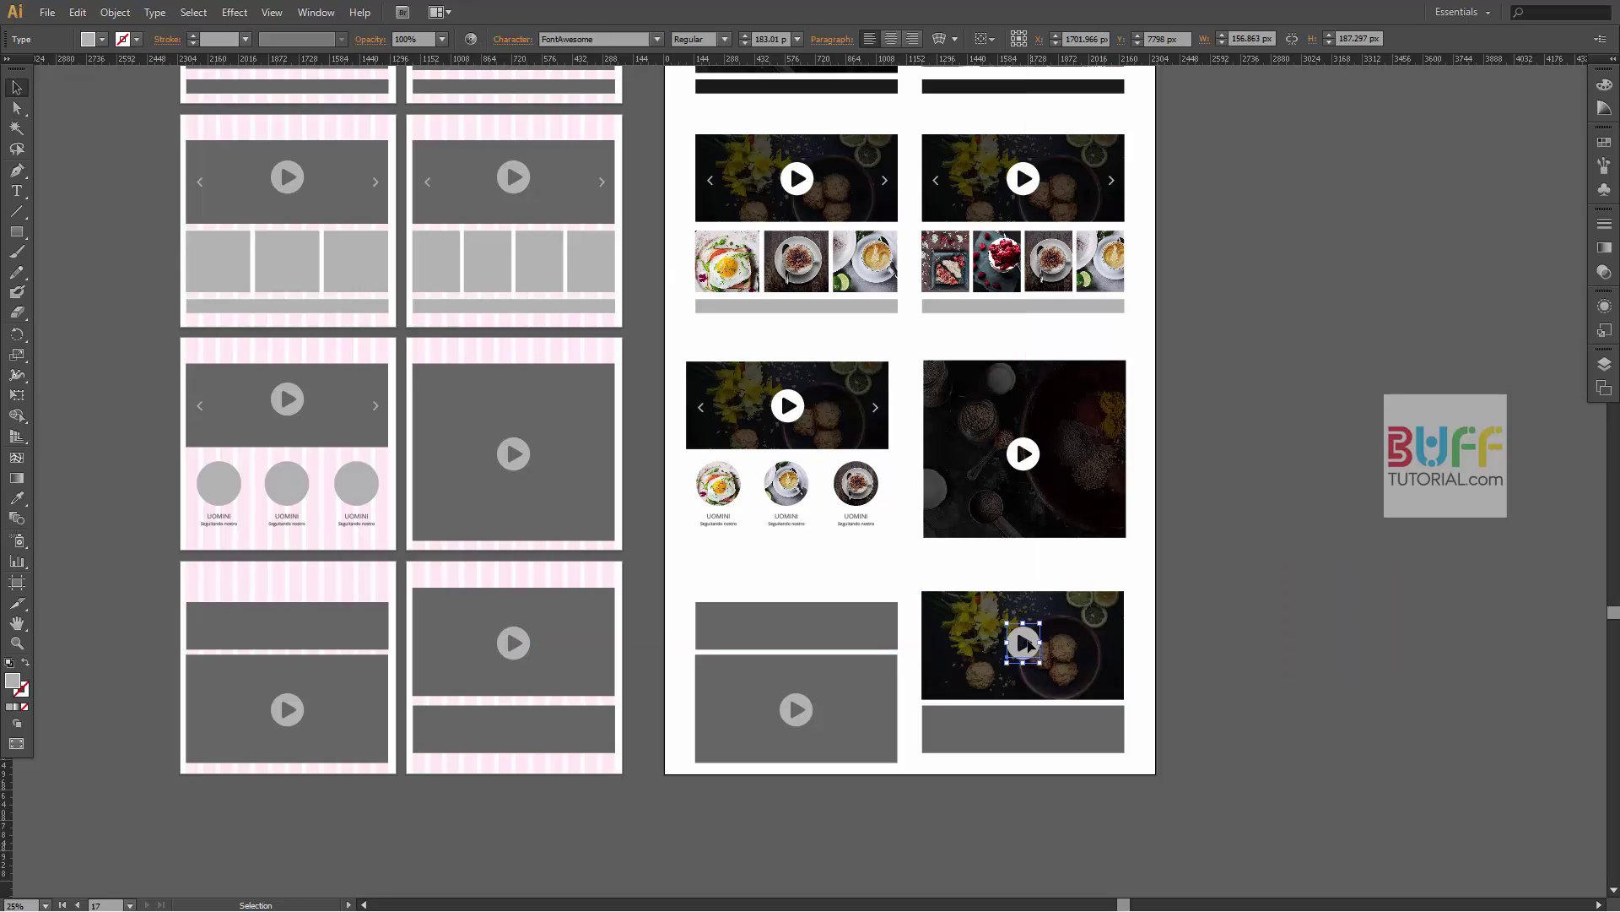
pyautogui.press('v')
pyautogui.hotkey('ctrl', '=')
pyautogui.scroll(-3, 928, 591)
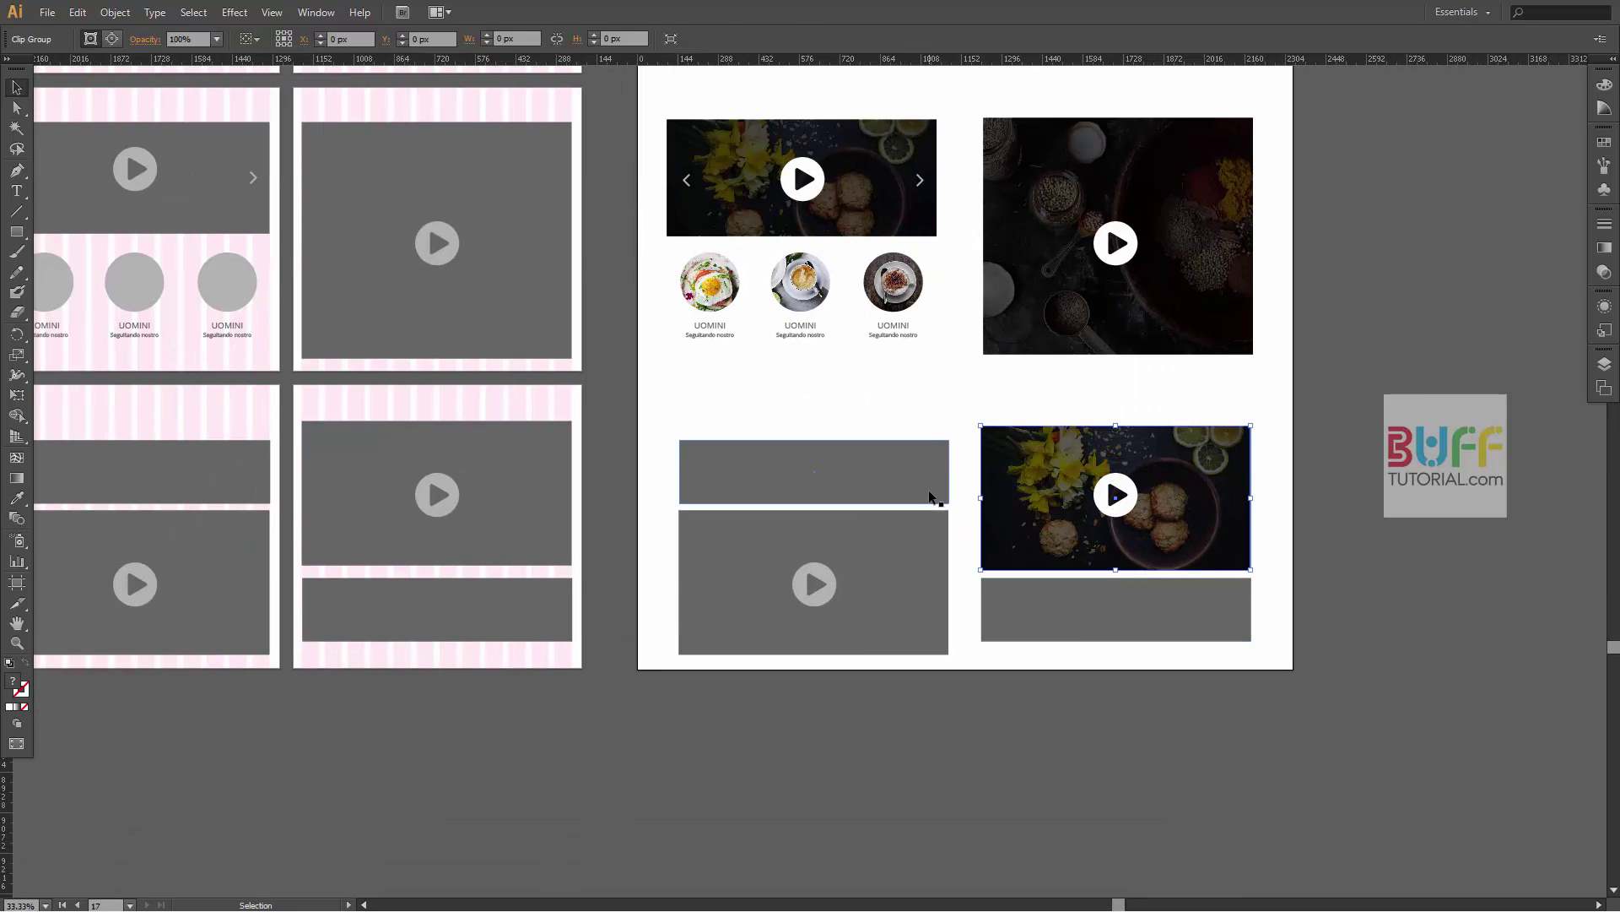
# - Replace the grey bar below the right video photo with the wide food photo strip
pyautogui.click(929, 494)
pyautogui.scroll(5, 1014, 459)
pyautogui.scroll(2, 1014, 459)
pyautogui.scroll(-5, 1055, 489)
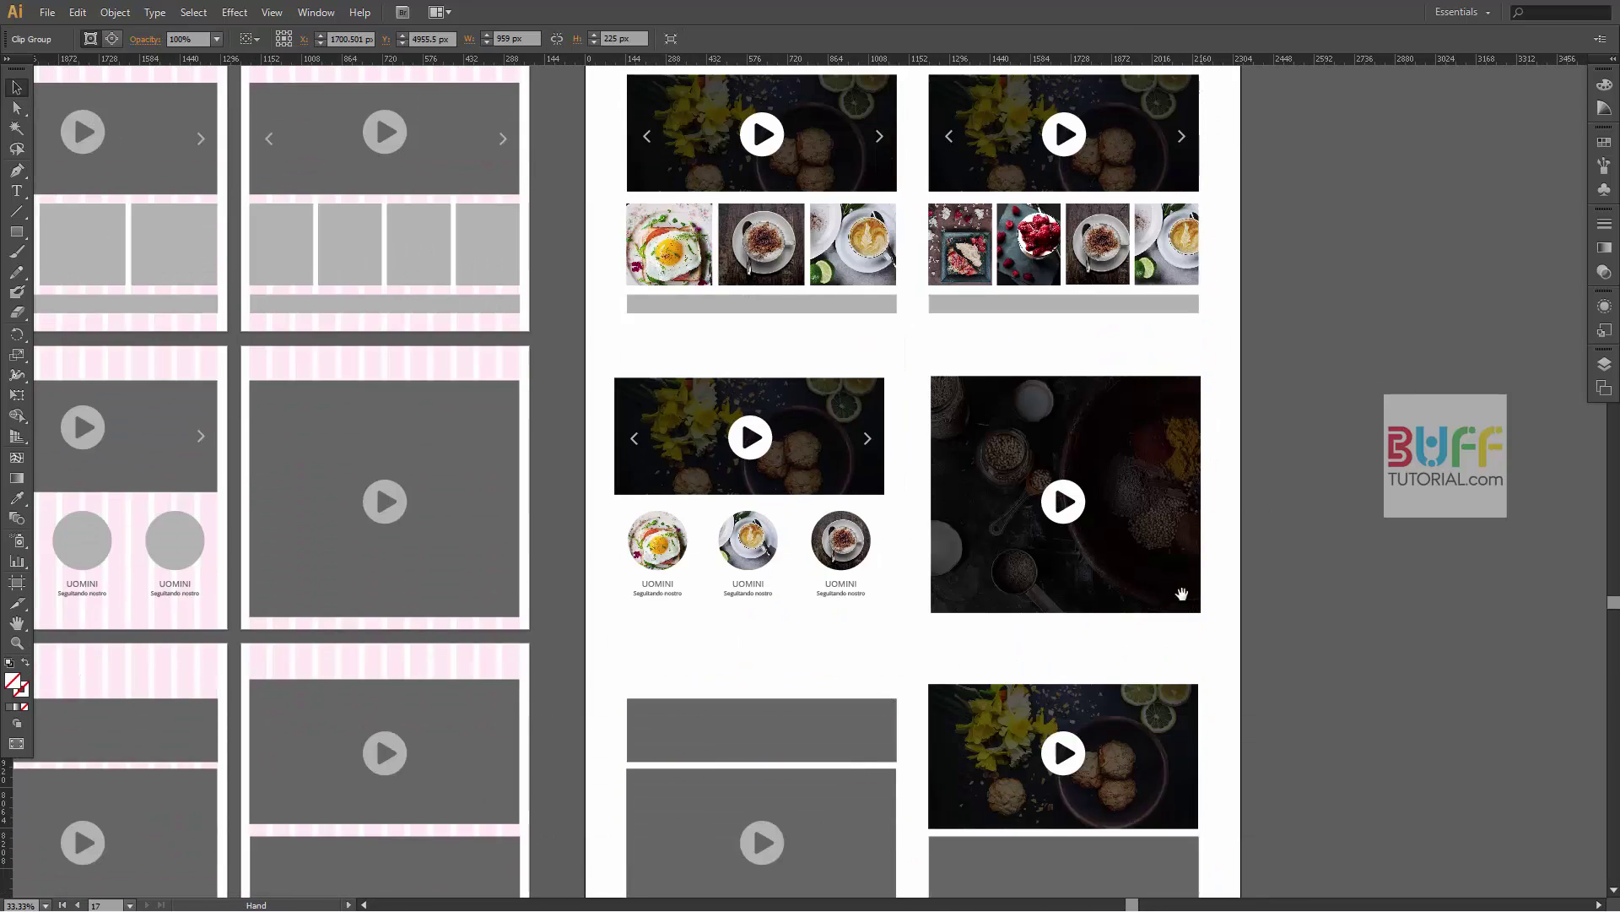
pyautogui.scroll(-4, 1097, 507)
pyautogui.click(1100, 506)
pyautogui.hotkey('ctrl', 'x')
pyautogui.hotkey('ctrl', 'v')
pyautogui.moveTo(918, 505); pyautogui.dragTo(1190, 560)
# - Delete the left grey bar and duplicate the photo strip and video photo into the left column
pyautogui.click(878, 390)
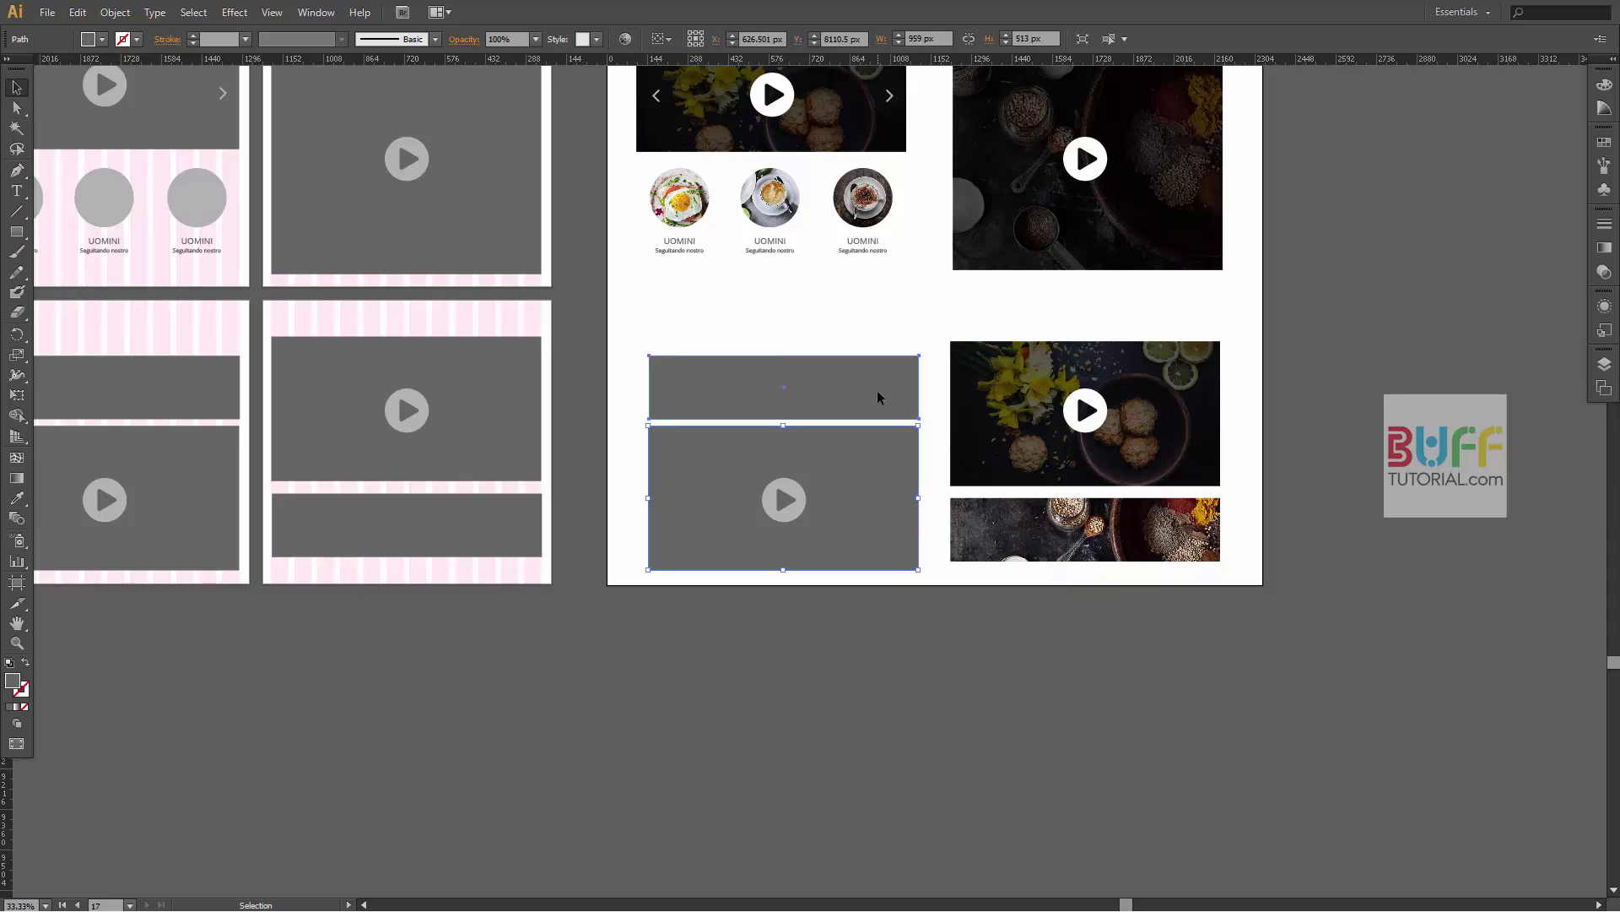
pyautogui.press('Delete')
pyautogui.moveTo(1082, 550)
pyautogui.mouseDown()
pyautogui.moveTo(816, 403)
pyautogui.moveTo(825, 412)
pyautogui.mouseUp()
pyautogui.click(996, 407)
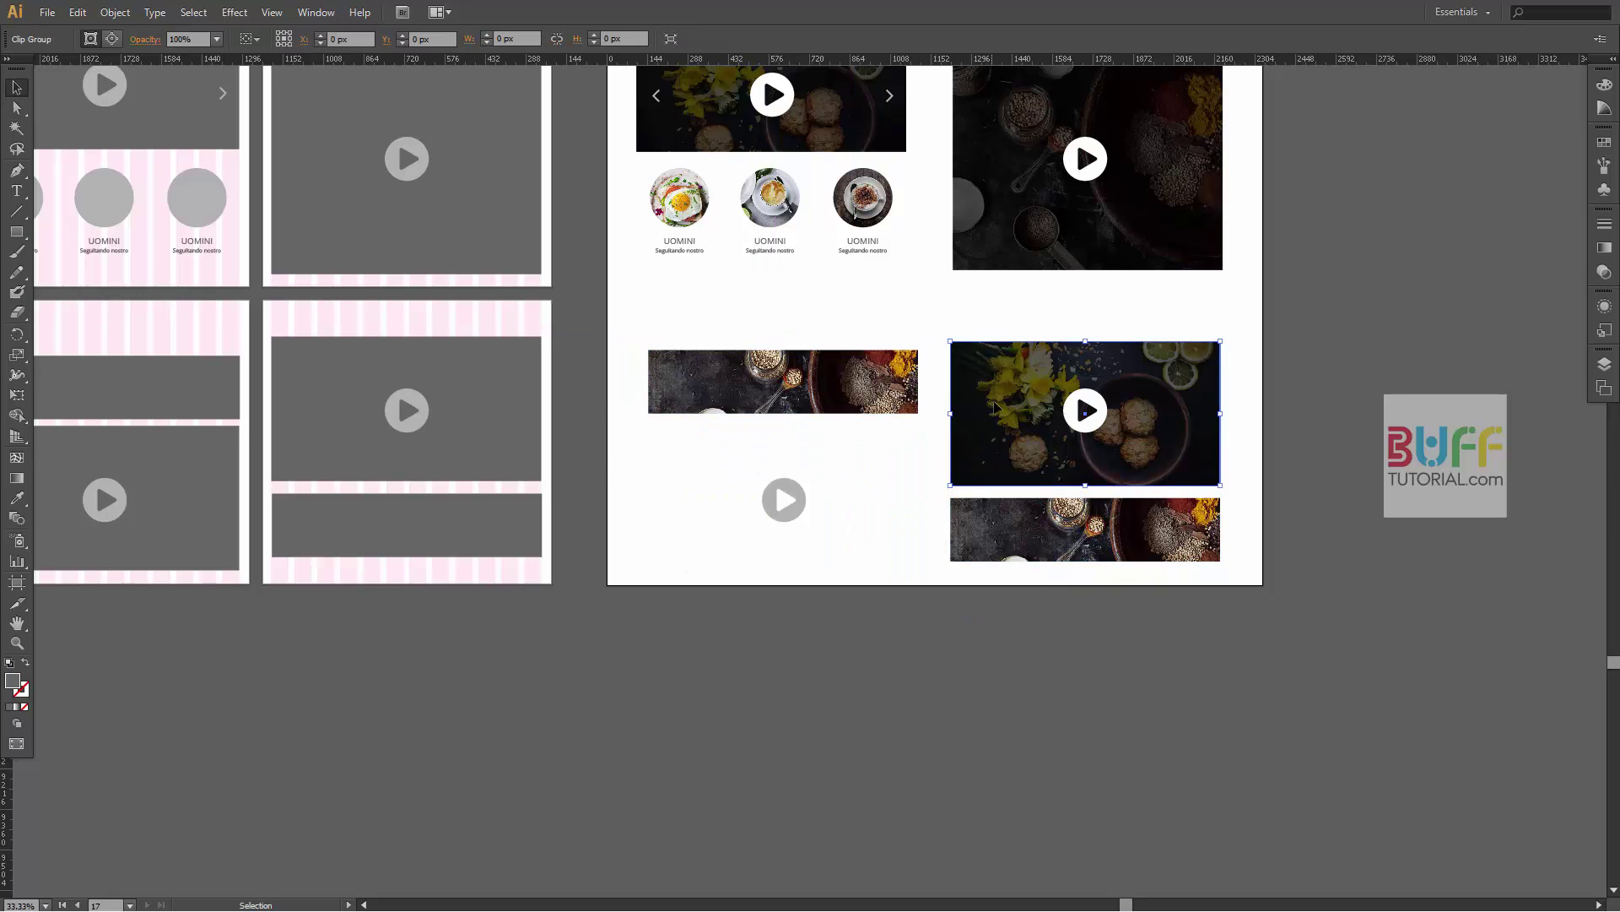
pyautogui.moveTo(996, 407); pyautogui.dragTo(727, 480)
pyautogui.click(1360, 364)
pyautogui.moveTo(1331, 147); pyautogui.dragTo(1284, 568)
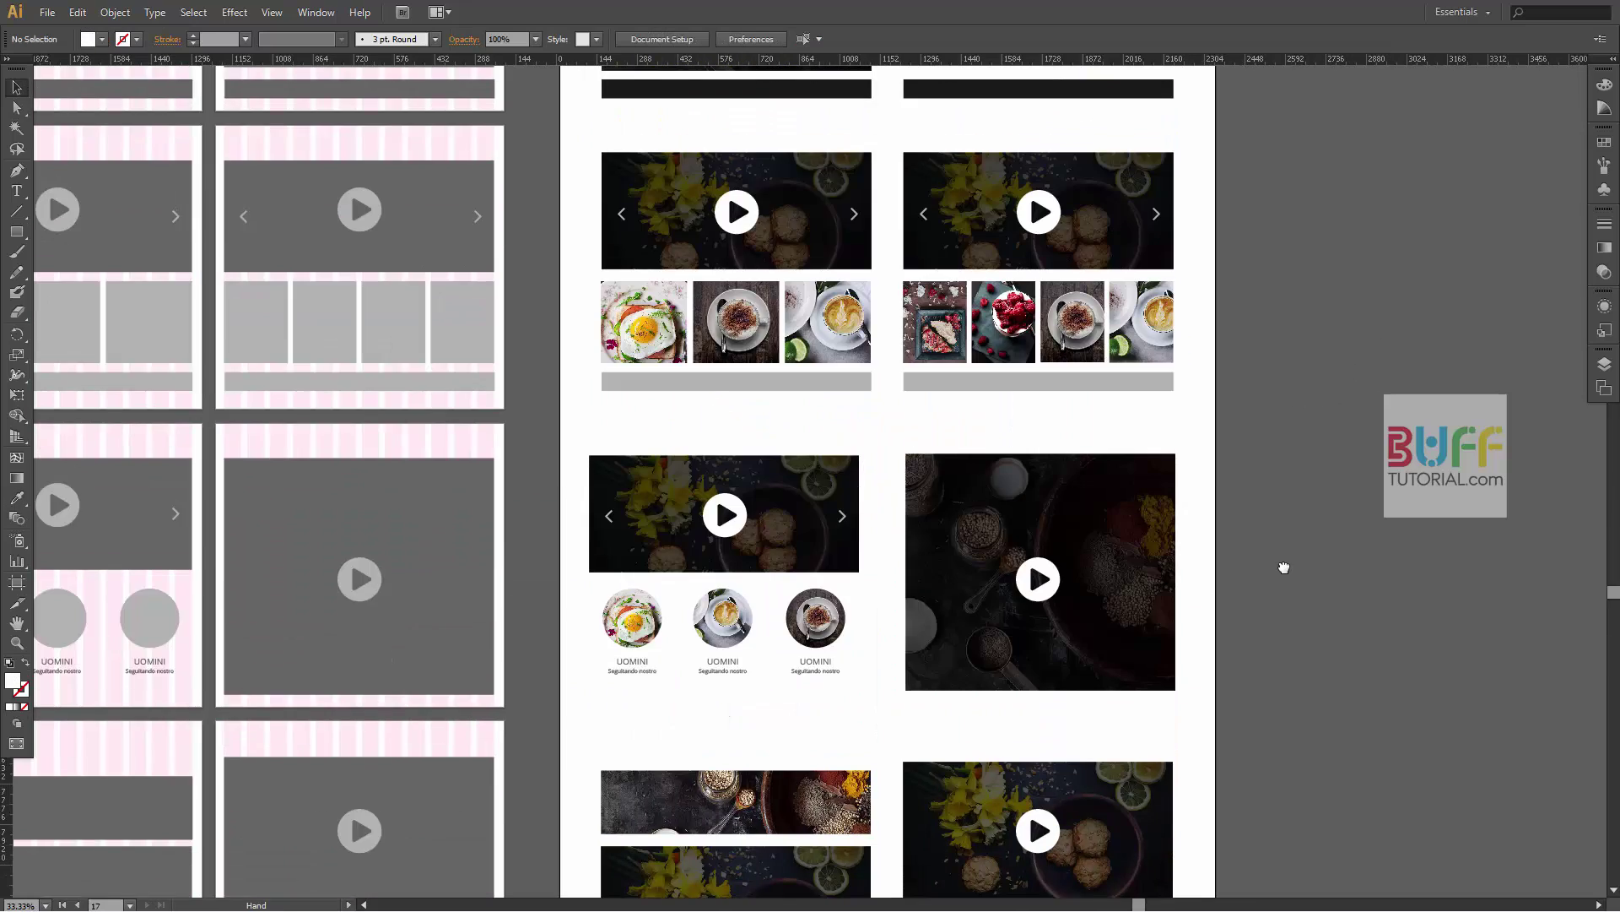
pyautogui.scroll(5, 1284, 567)
pyautogui.scroll(5, 1240, 734)
pyautogui.scroll(5, 1229, 687)
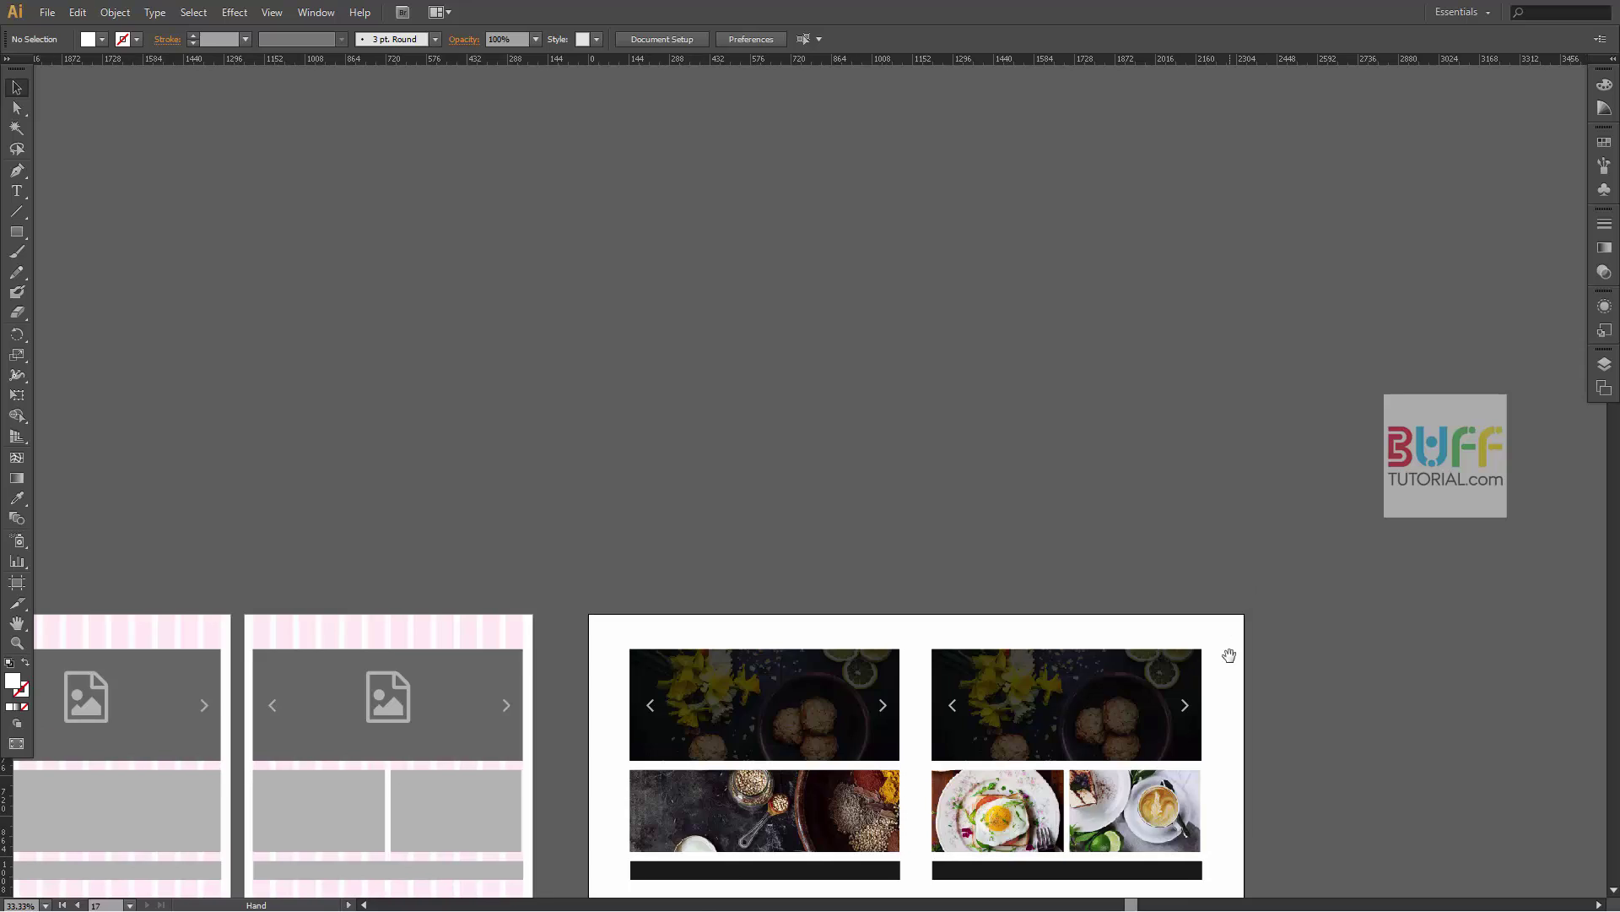
pyautogui.scroll(-3, 1229, 656)
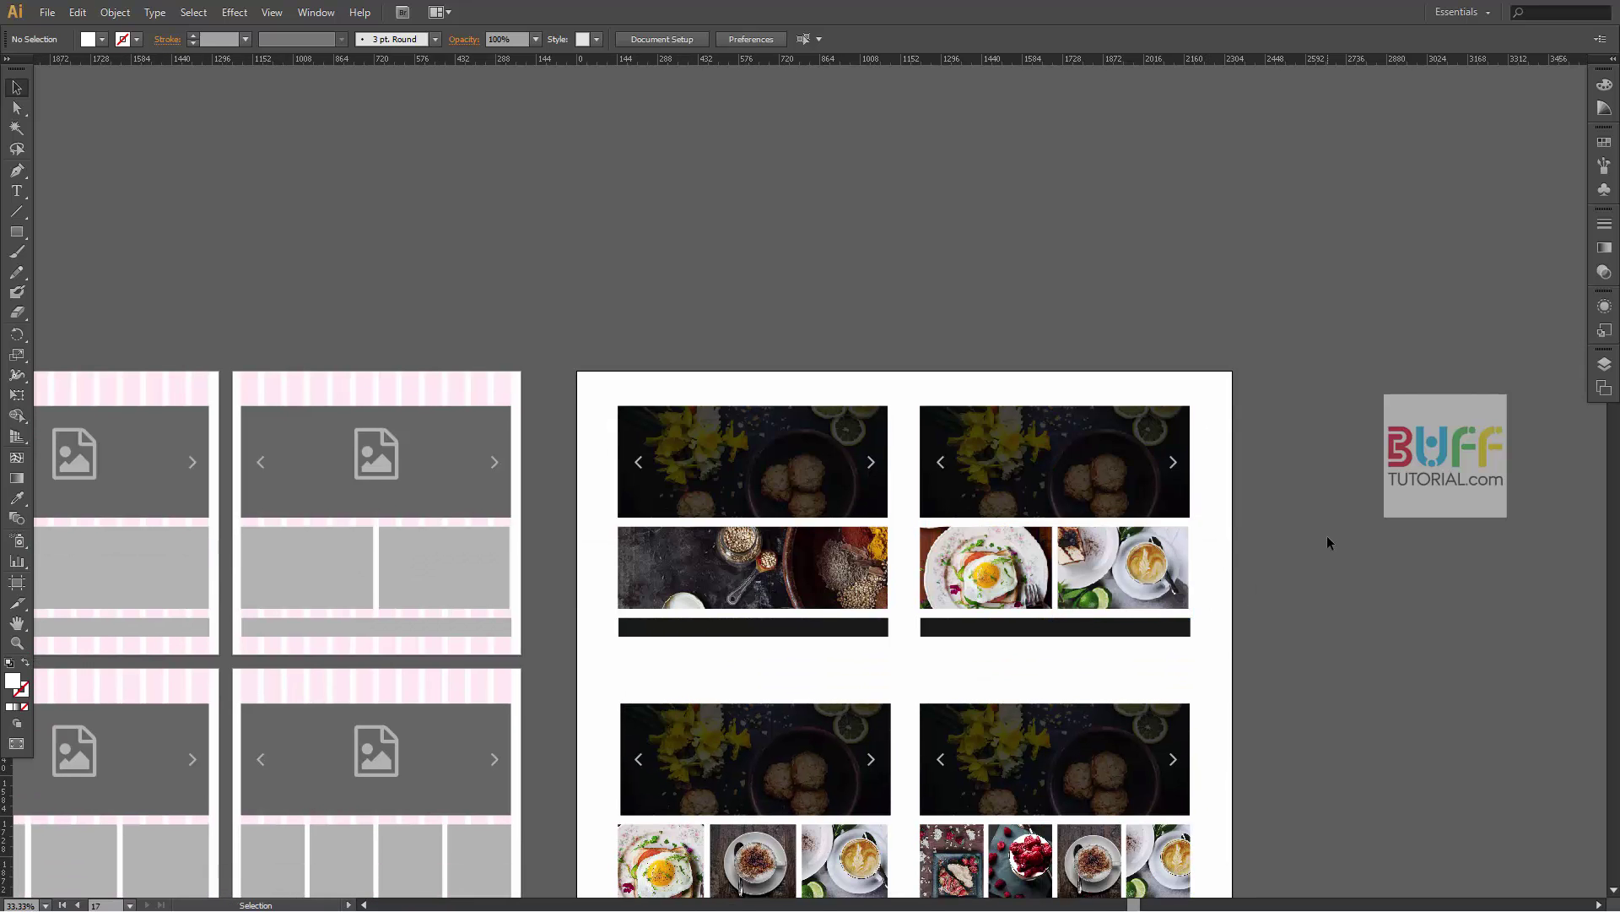
pyautogui.scroll(-4, 1327, 548)
pyautogui.scroll(3, 1327, 557)
pyautogui.moveTo(1271, 565); pyautogui.dragTo(1338, 540)
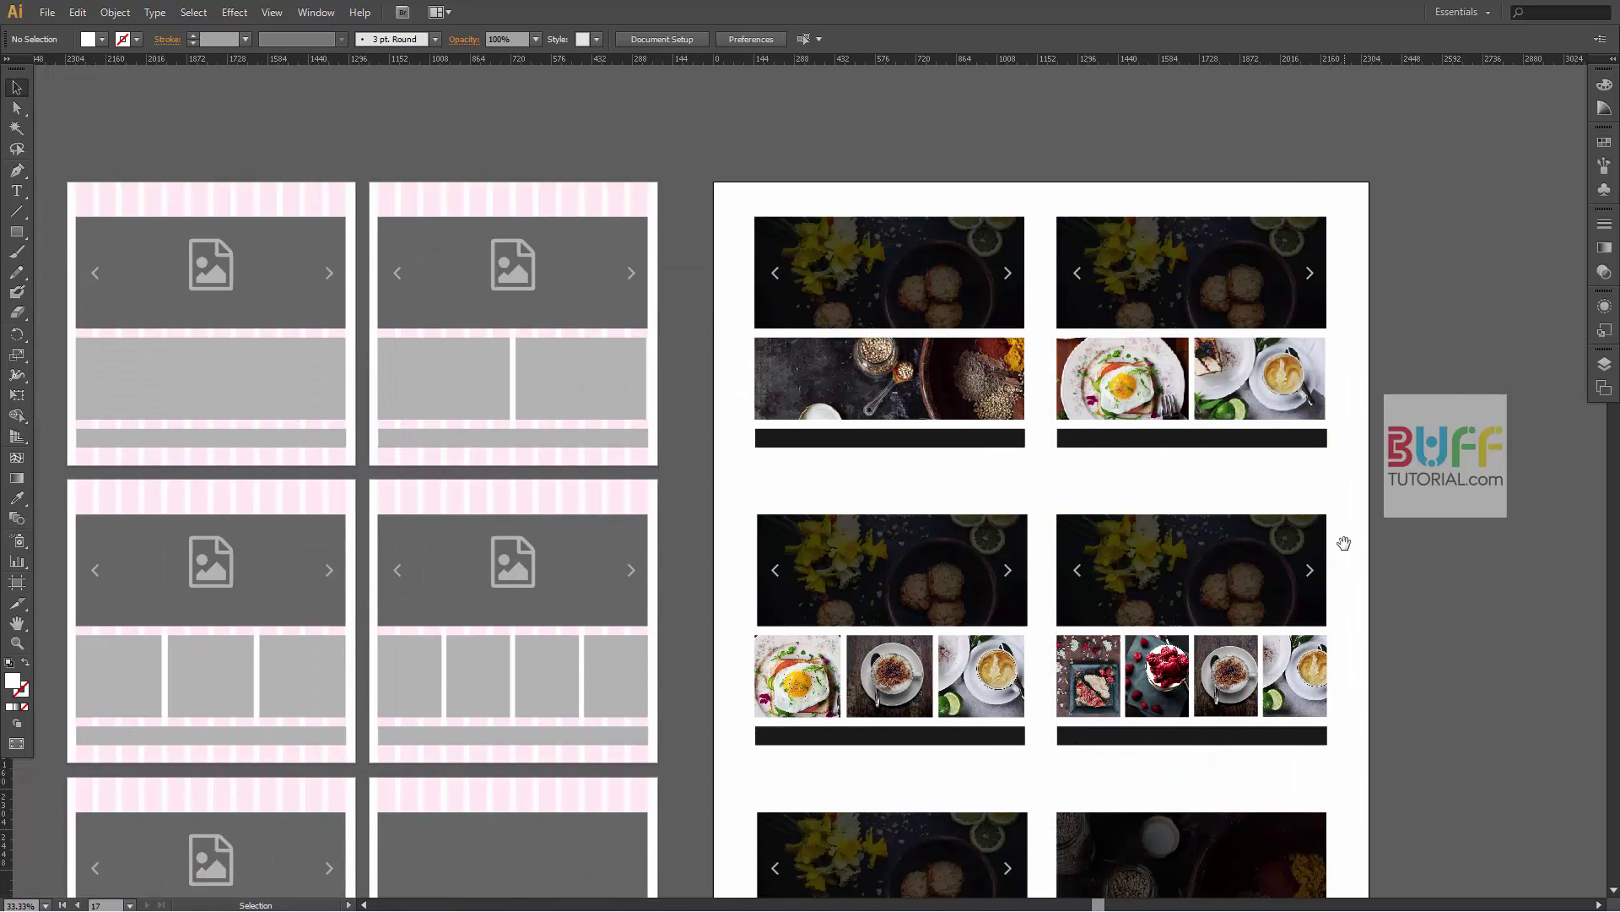
pyautogui.scroll(-2, 1343, 542)
pyautogui.scroll(-1, 1342, 473)
pyautogui.scroll(-2, 1315, 566)
pyautogui.scroll(-4, 1315, 566)
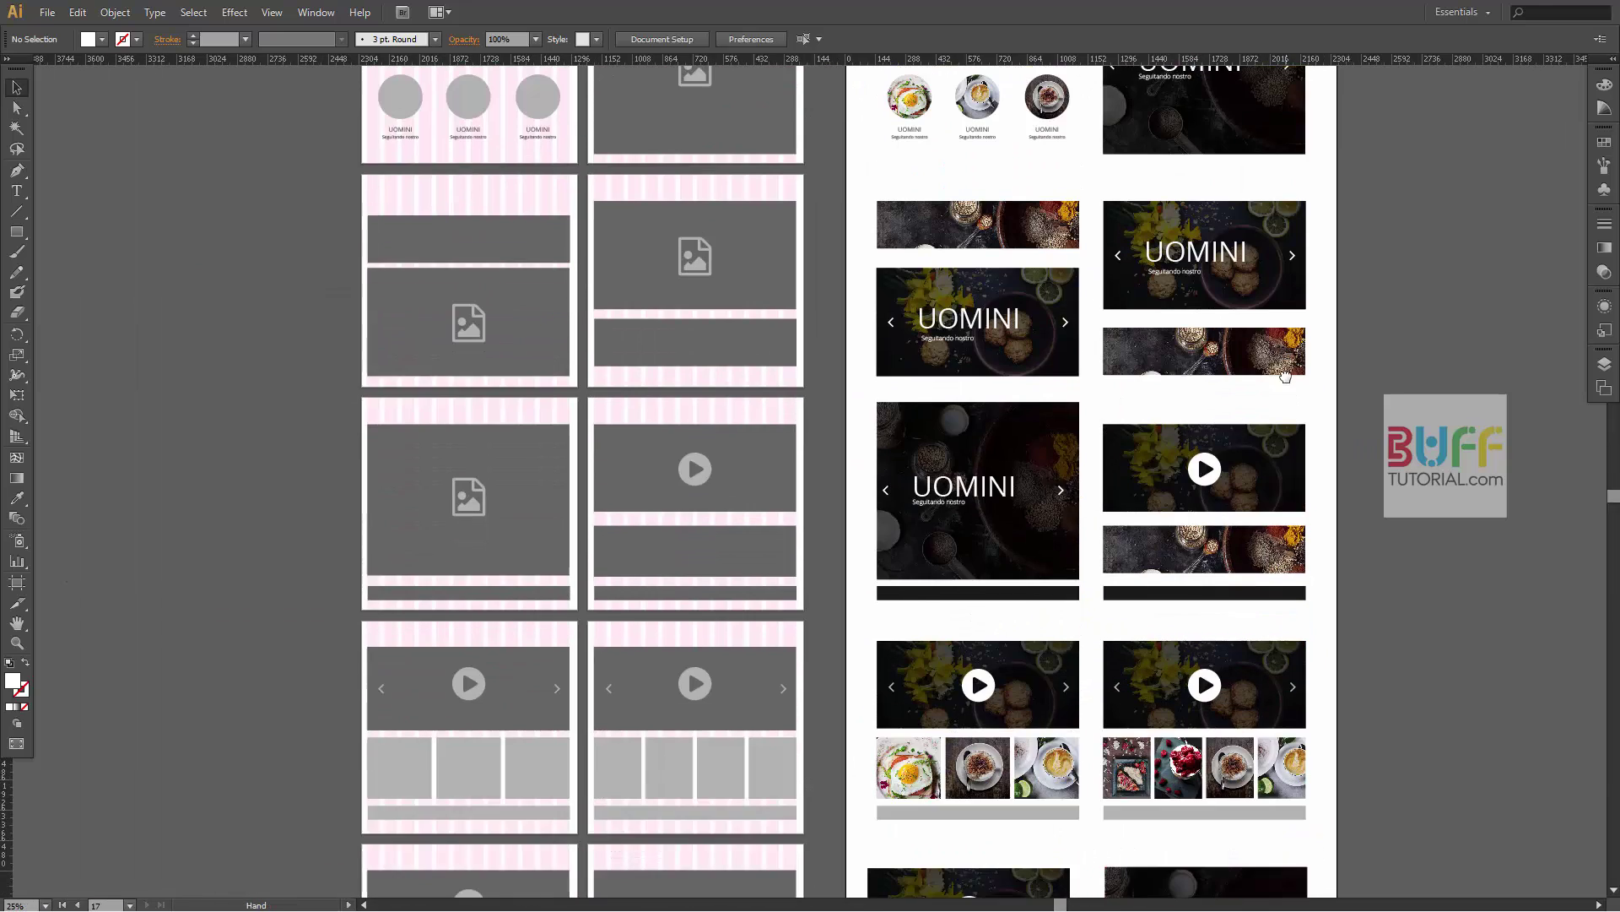
pyautogui.scroll(1, 1279, 409)
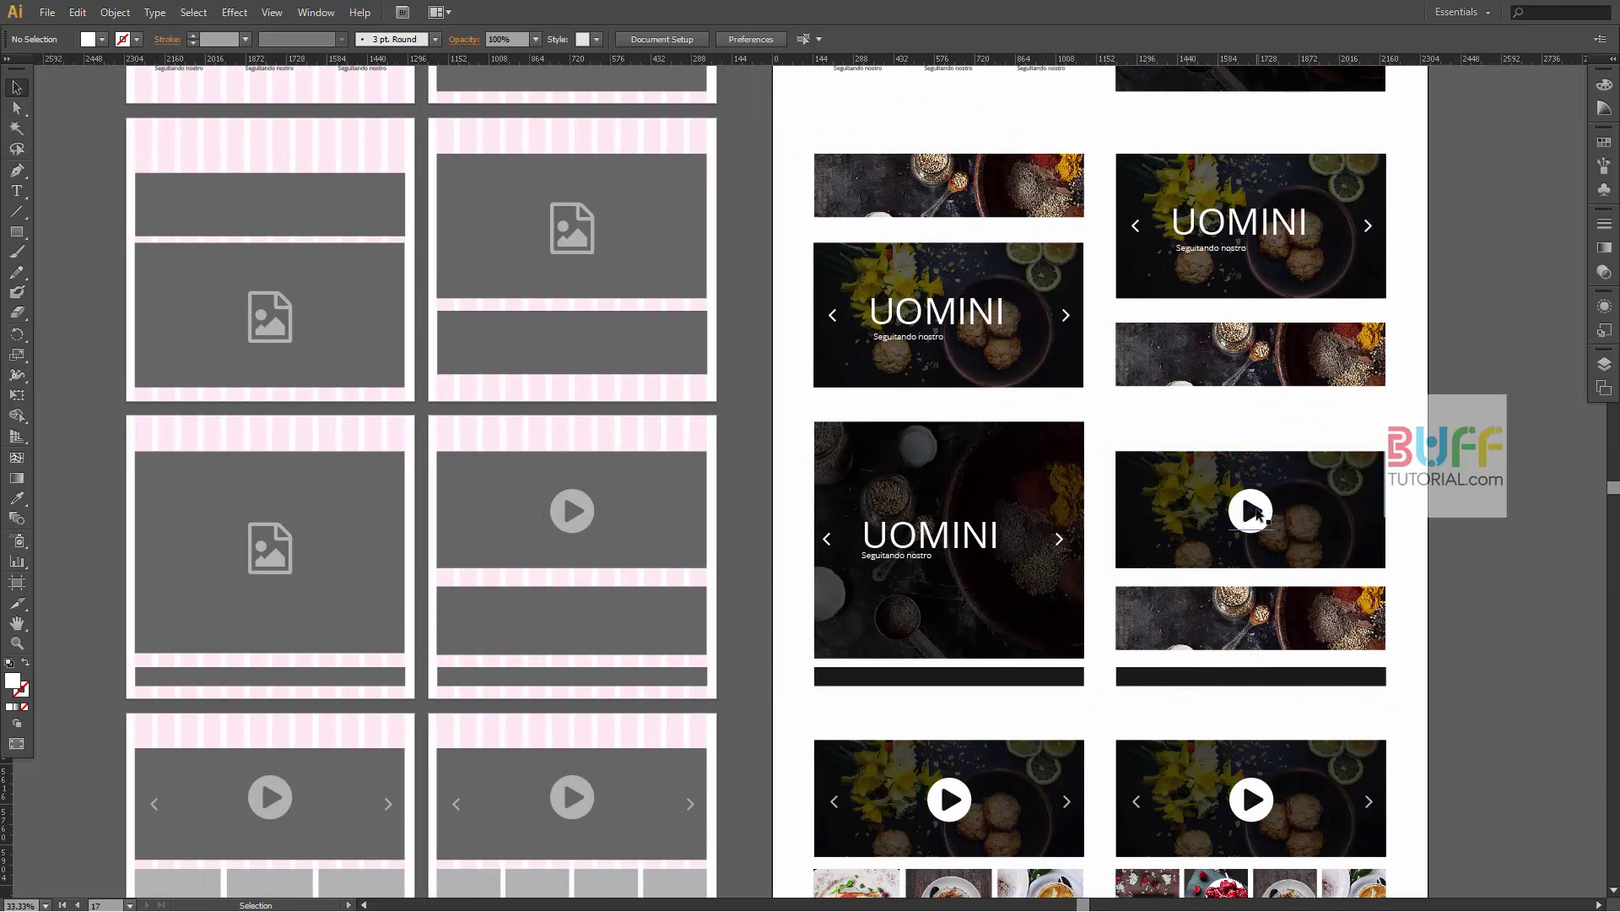
pyautogui.scroll(-3, 1277, 600)
pyautogui.scroll(-4, 1277, 601)
pyautogui.scroll(5, 1278, 601)
pyautogui.scroll(4, 1286, 615)
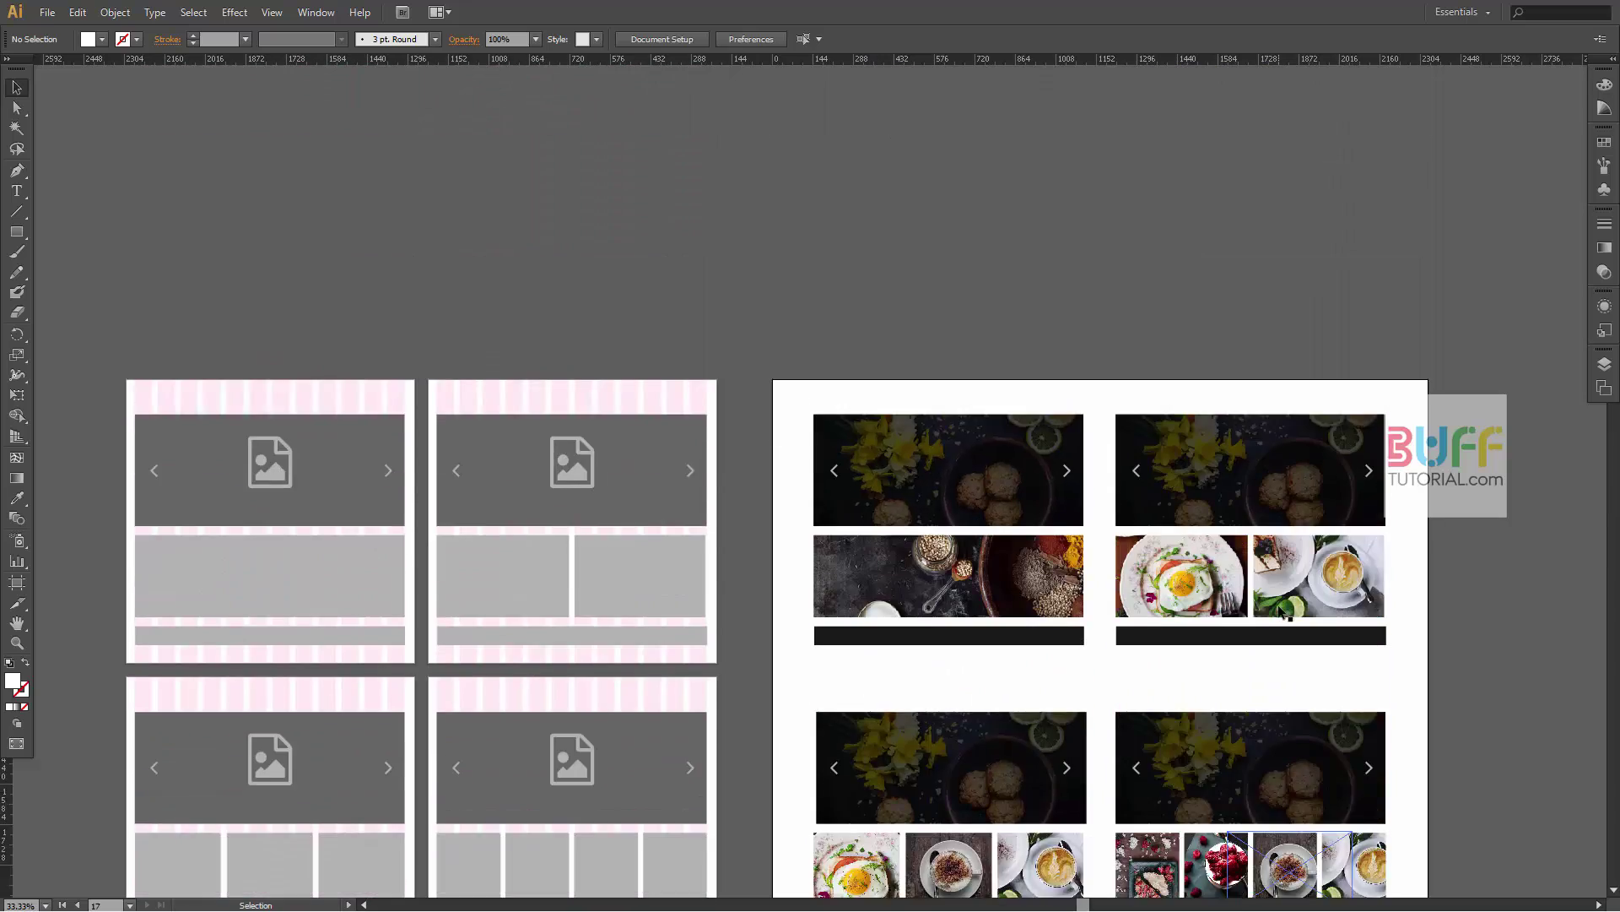
pyautogui.scroll(-1, 1283, 613)
pyautogui.scroll(-4, 1282, 613)
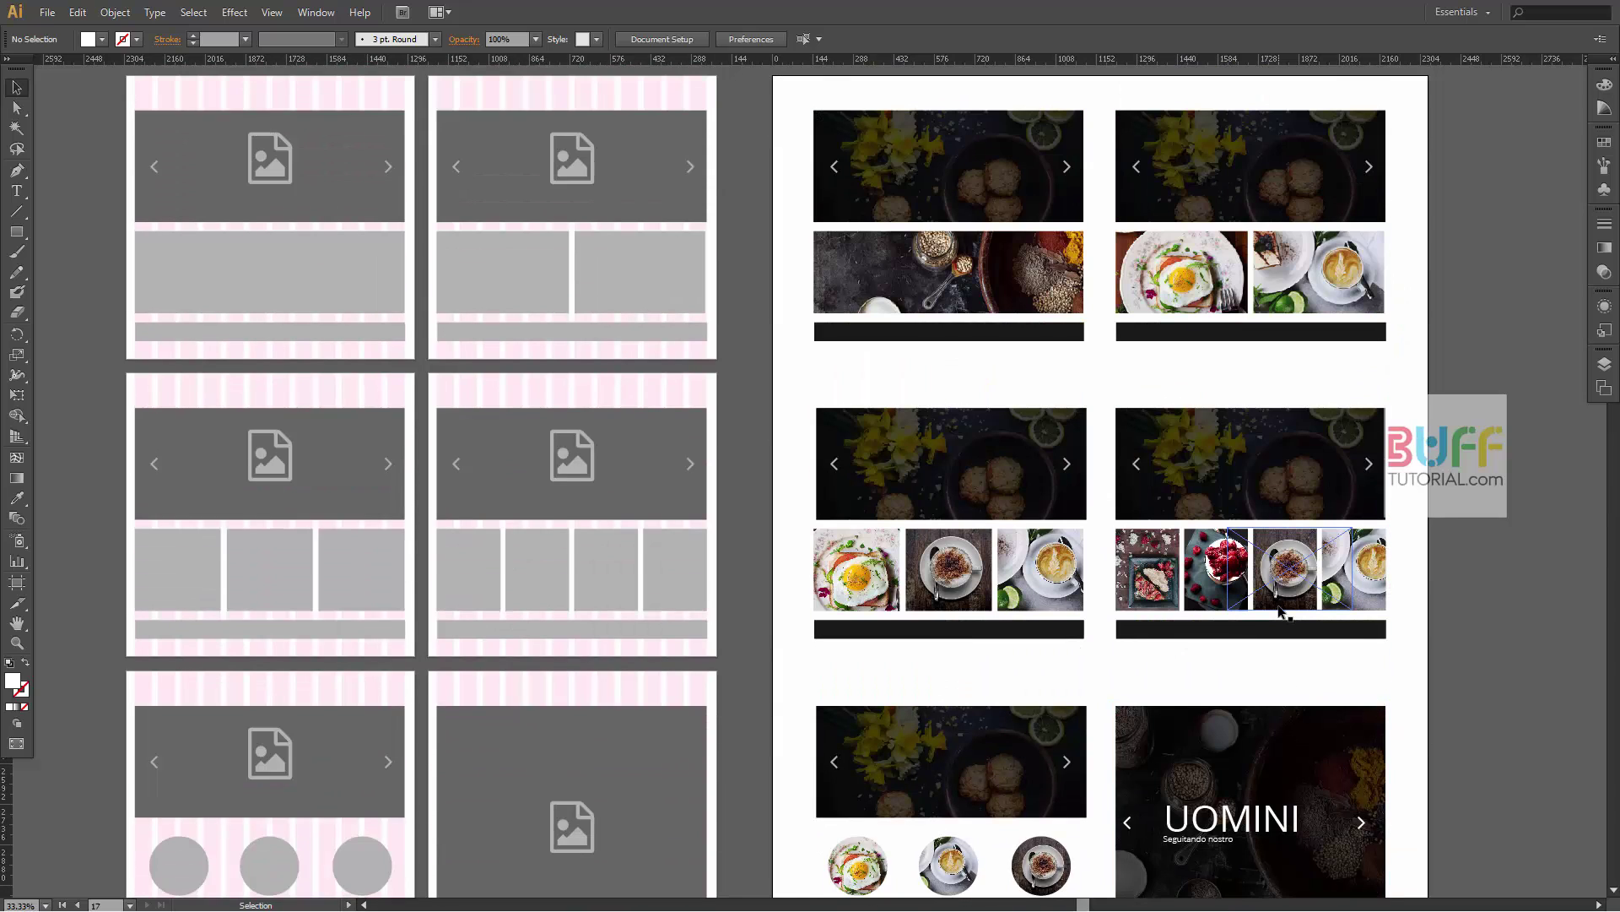
pyautogui.scroll(-1, 1280, 609)
pyautogui.scroll(-1, 1280, 609)
pyautogui.scroll(-1, 1279, 609)
pyautogui.scroll(-2, 1279, 609)
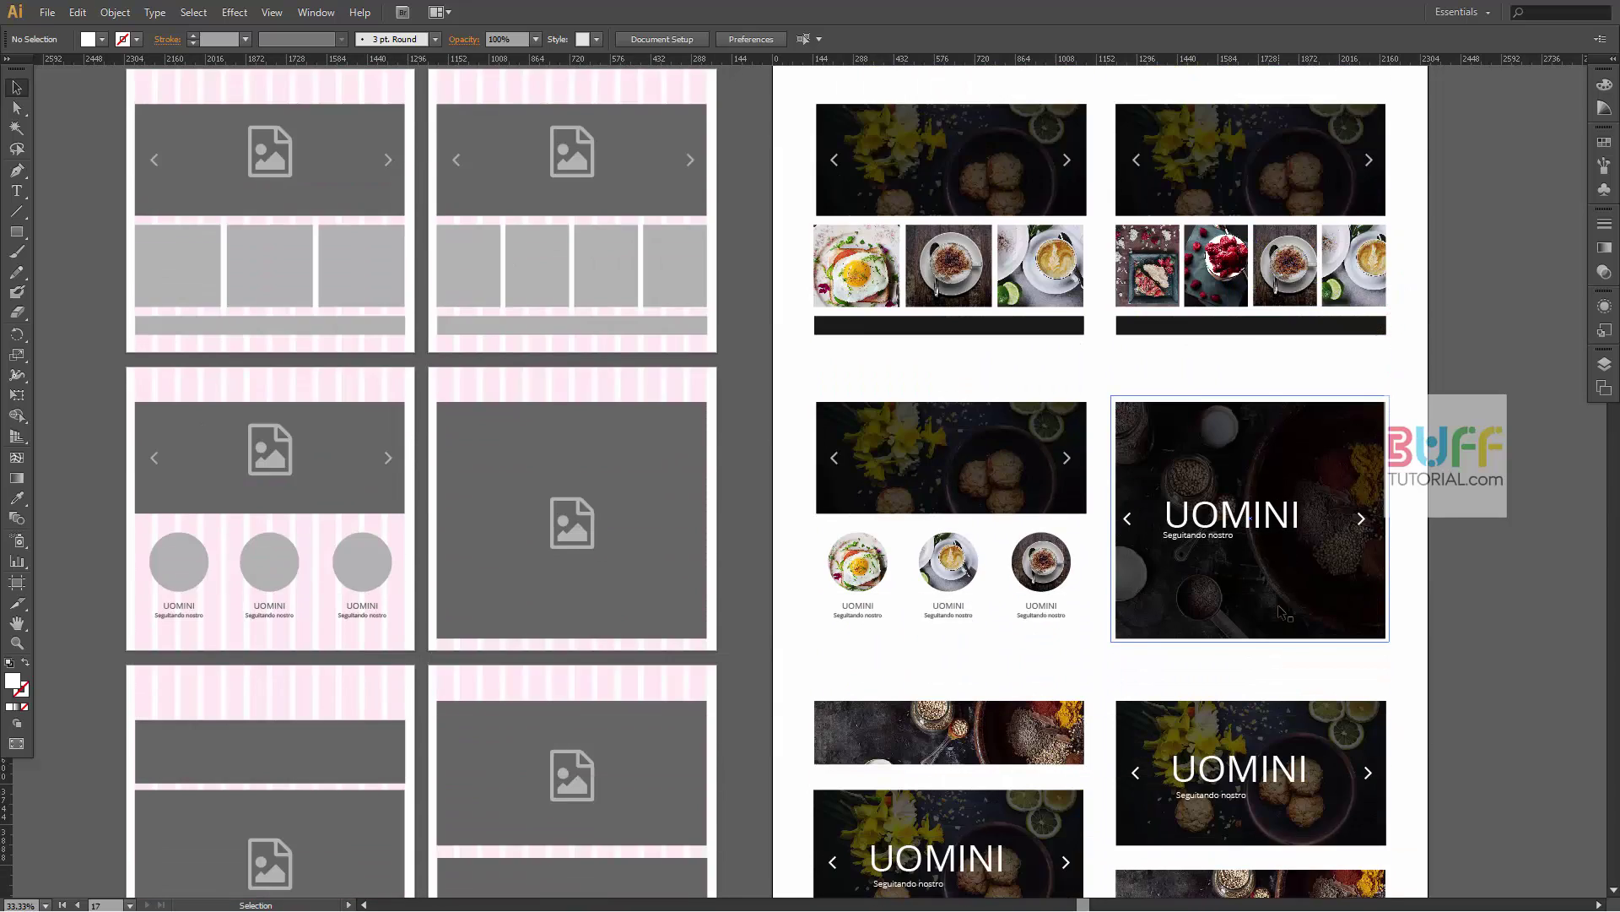
pyautogui.scroll(-3, 1277, 605)
pyautogui.scroll(-2, 1278, 605)
pyautogui.scroll(-2, 1277, 604)
pyautogui.scroll(-3, 1277, 604)
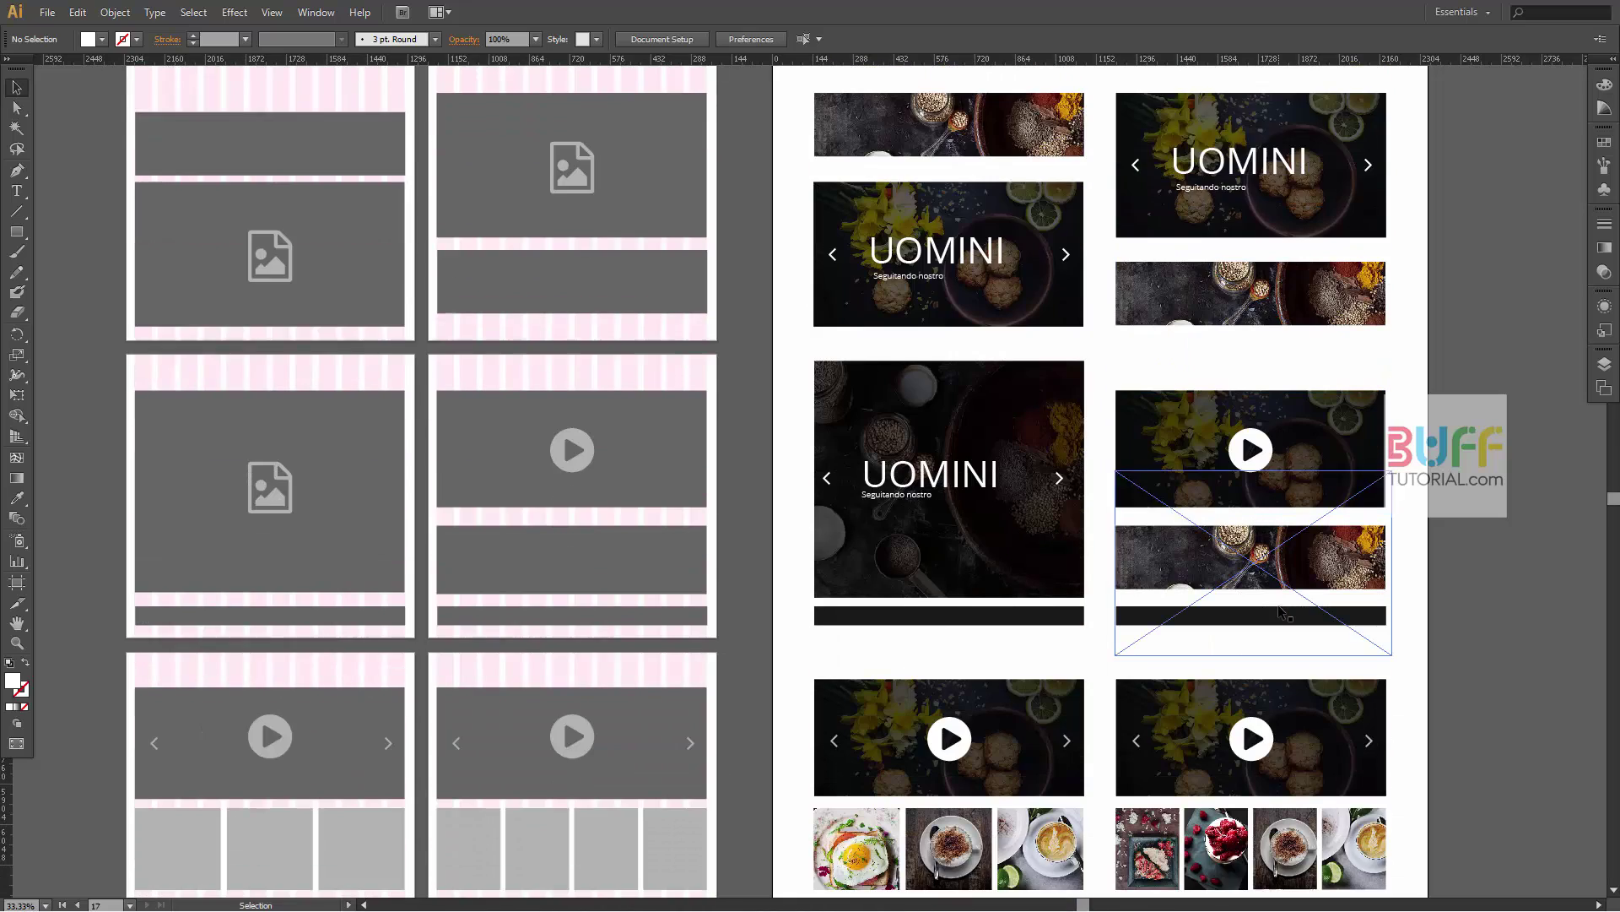
pyautogui.scroll(-1, 1278, 604)
pyautogui.scroll(-2, 1278, 604)
pyautogui.scroll(-2, 1278, 604)
pyautogui.scroll(-2, 1278, 604)
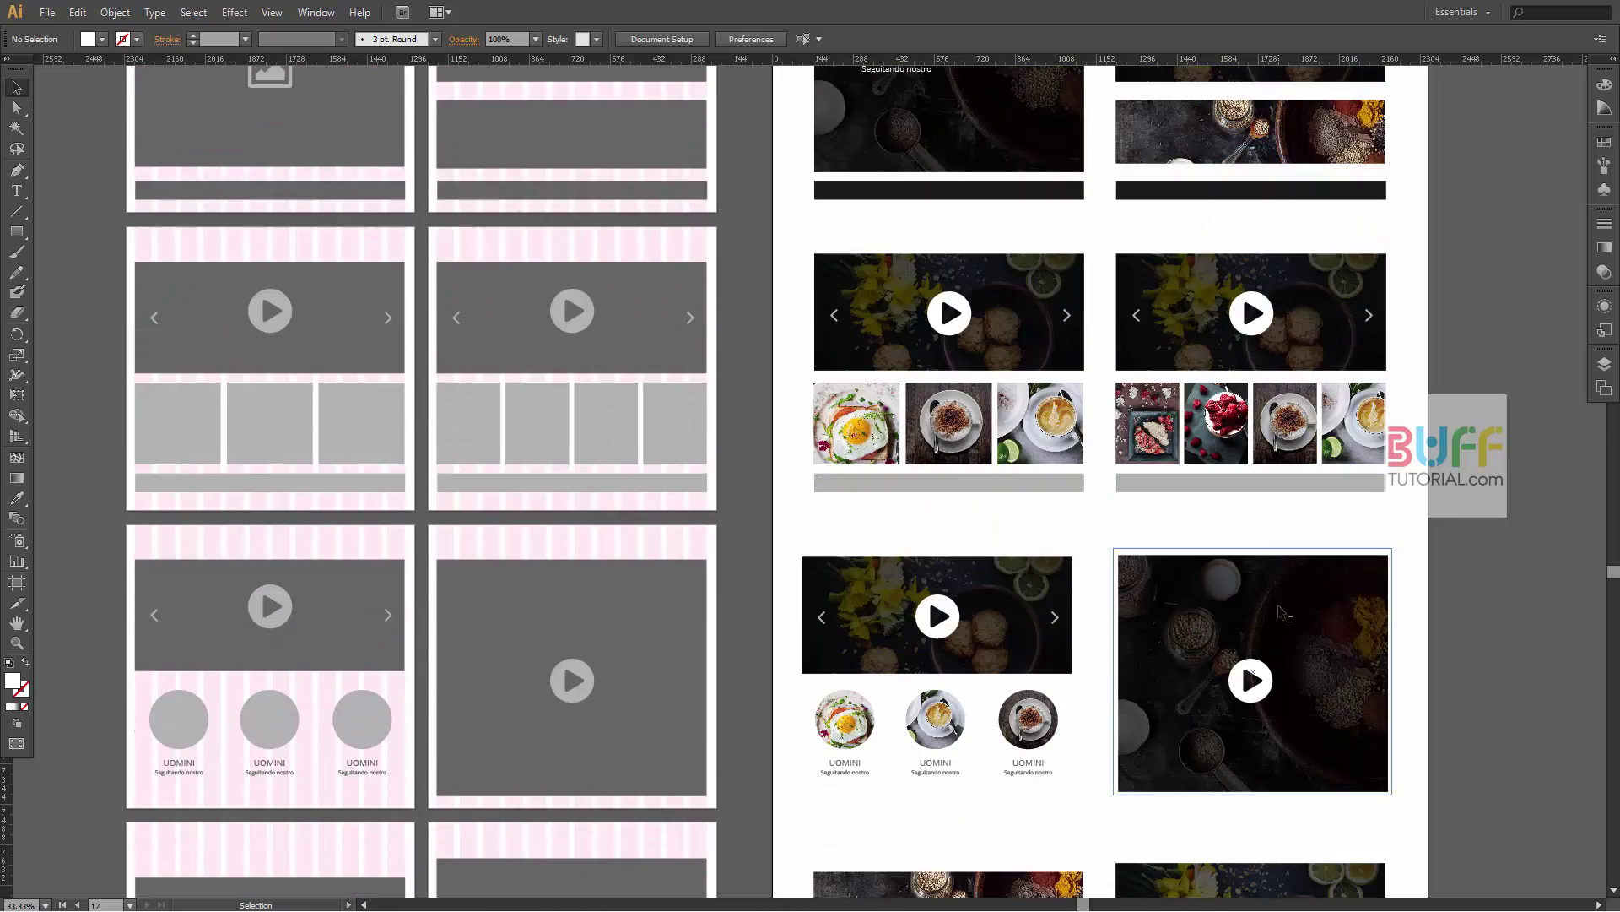
pyautogui.scroll(-4, 1280, 610)
pyautogui.scroll(-4, 1276, 612)
pyautogui.scroll(5, 1283, 611)
pyautogui.scroll(1, 1285, 615)
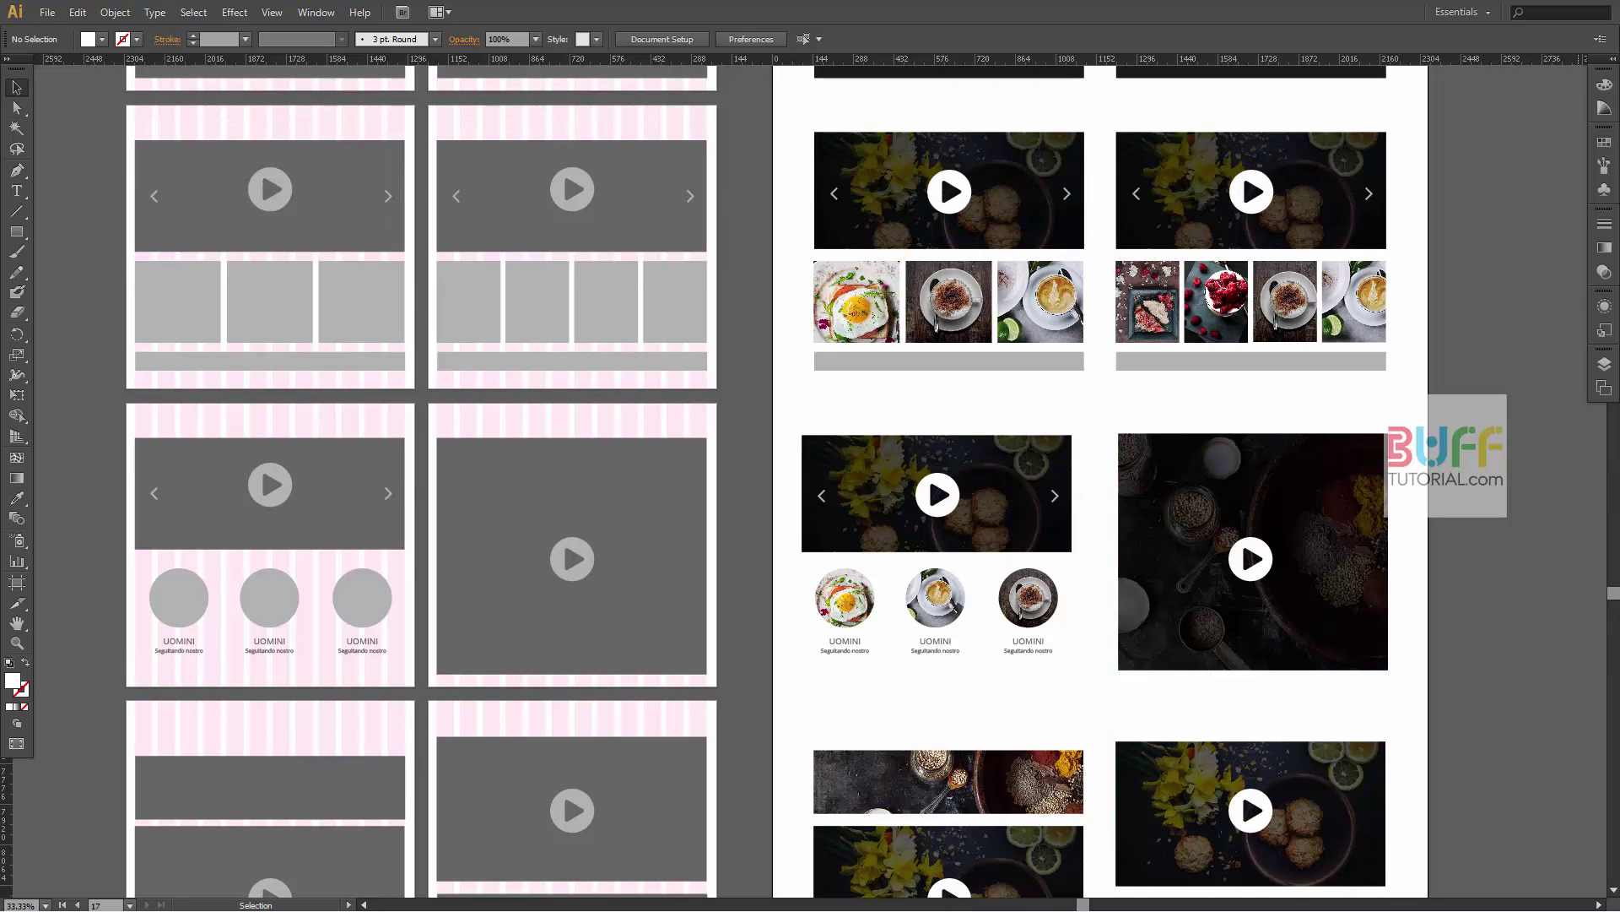
pyautogui.scroll(5, 1493, 312)
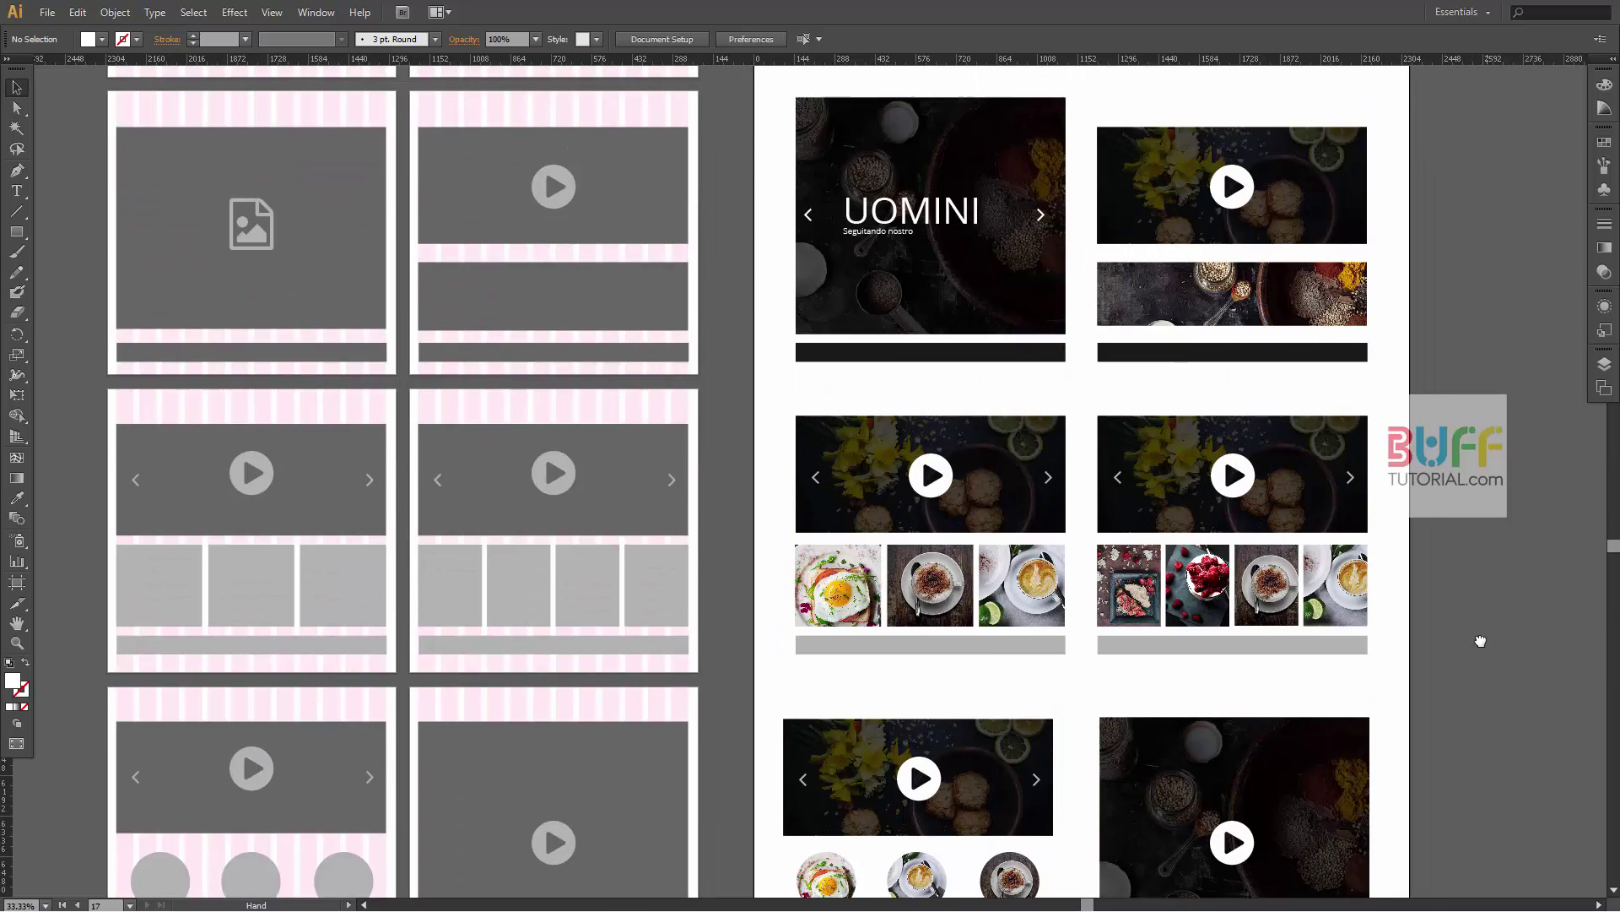